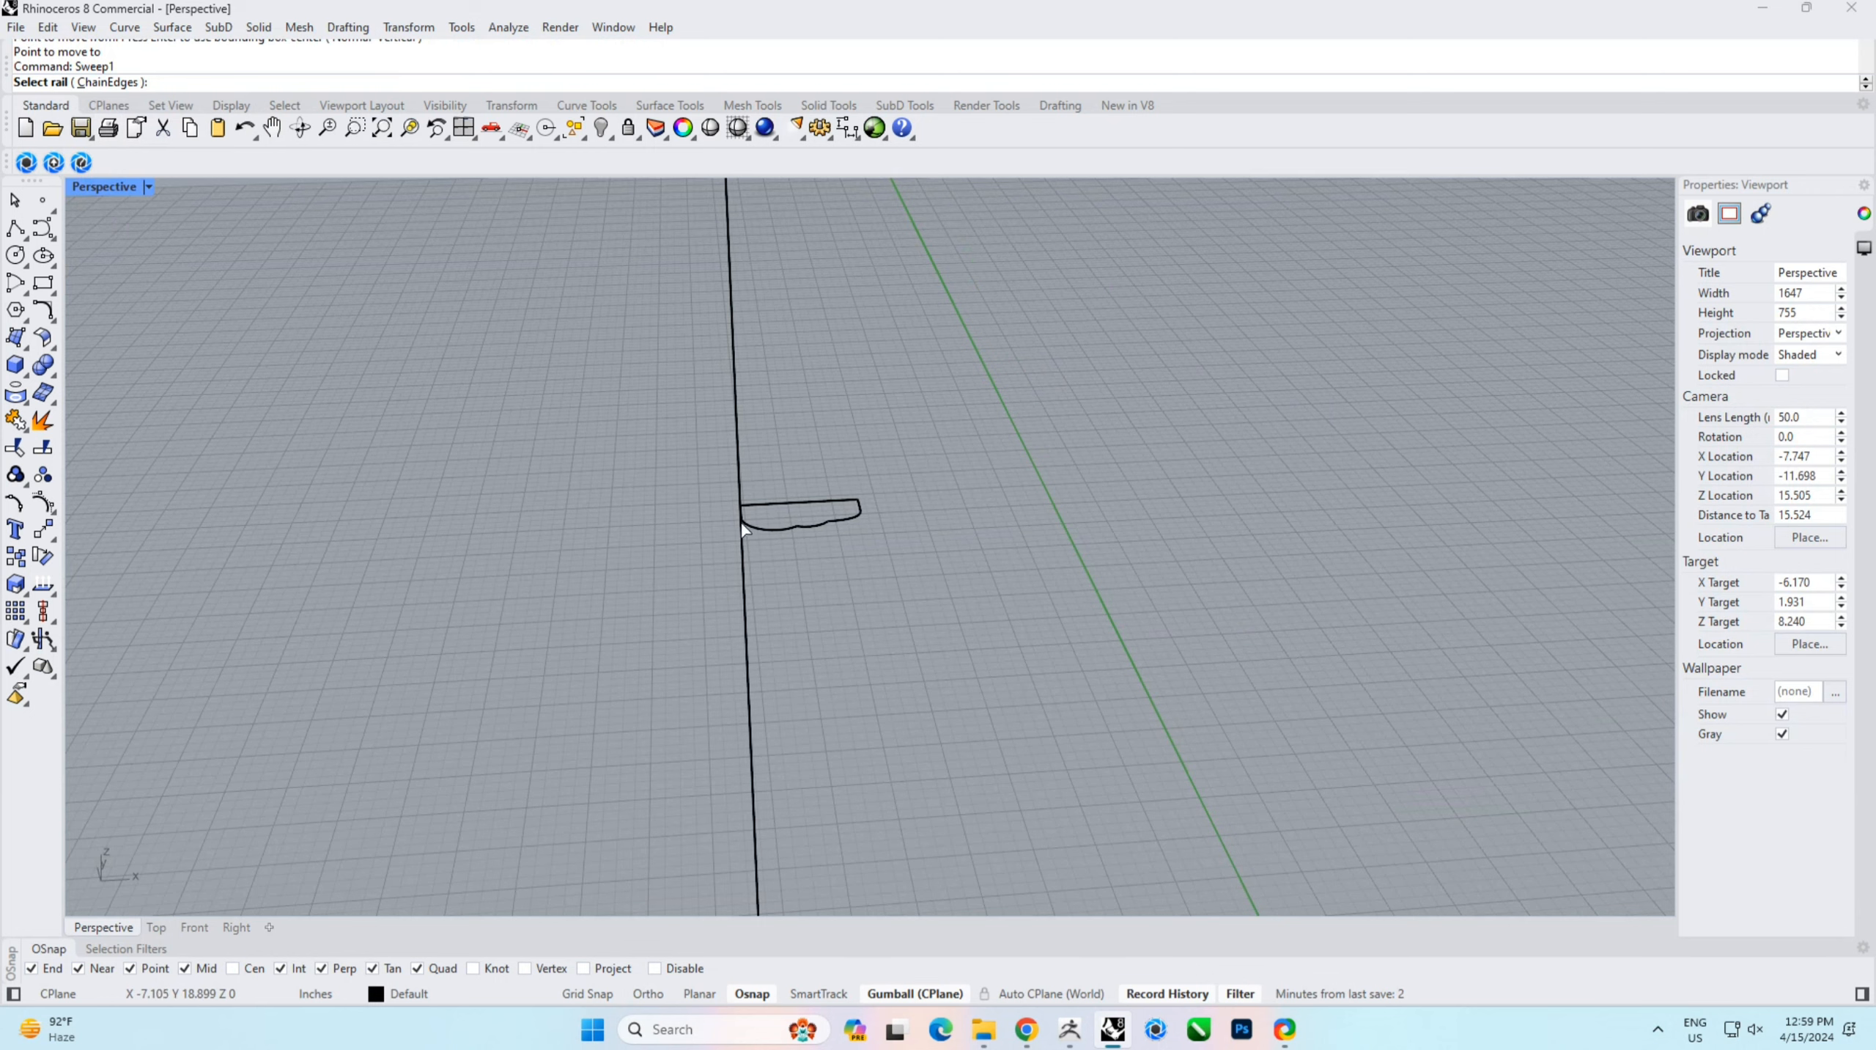
Sweep the moulding profile along the tall rectangular frame curve as a single rail using Sweep1
{"action": "left_click", "coordinate": [742, 544]}
{"action": "left_click", "coordinate": [760, 528]}
{"action": "key", "text": "Return"}
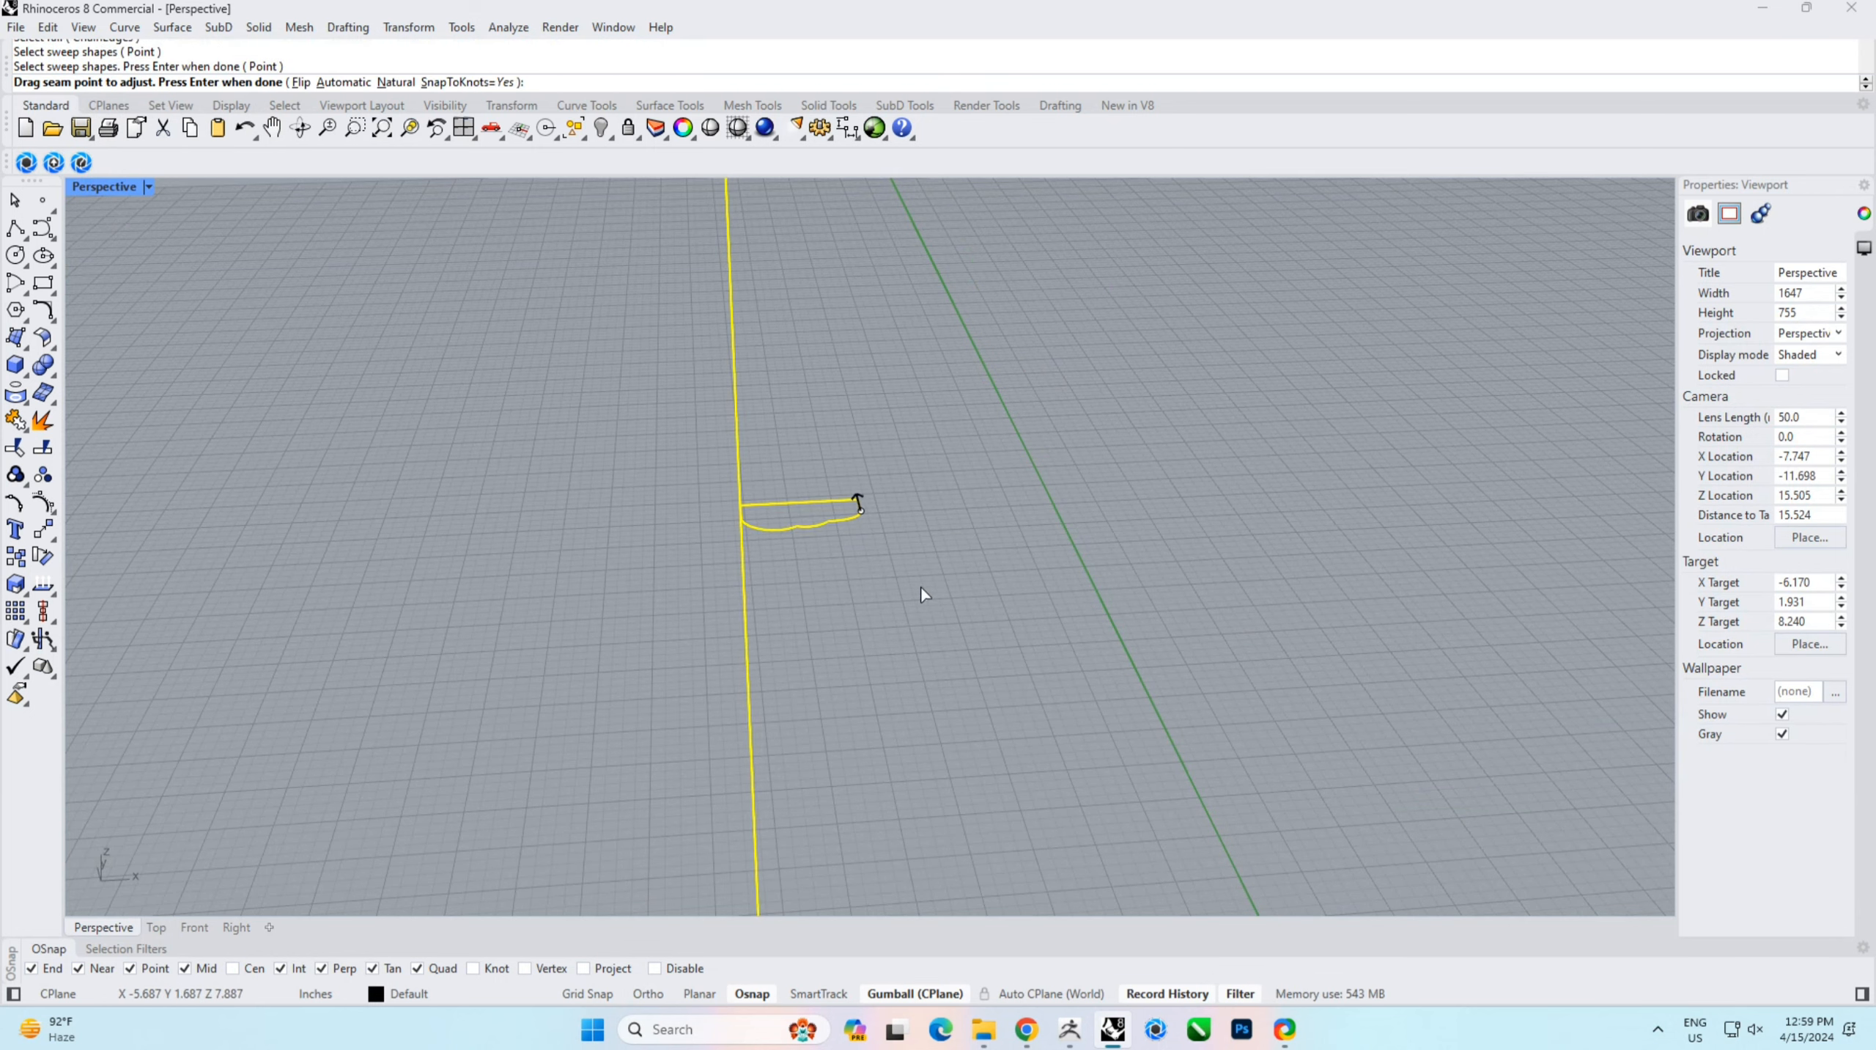
{"action": "key", "text": "Return"}
{"action": "key", "text": "Return"}
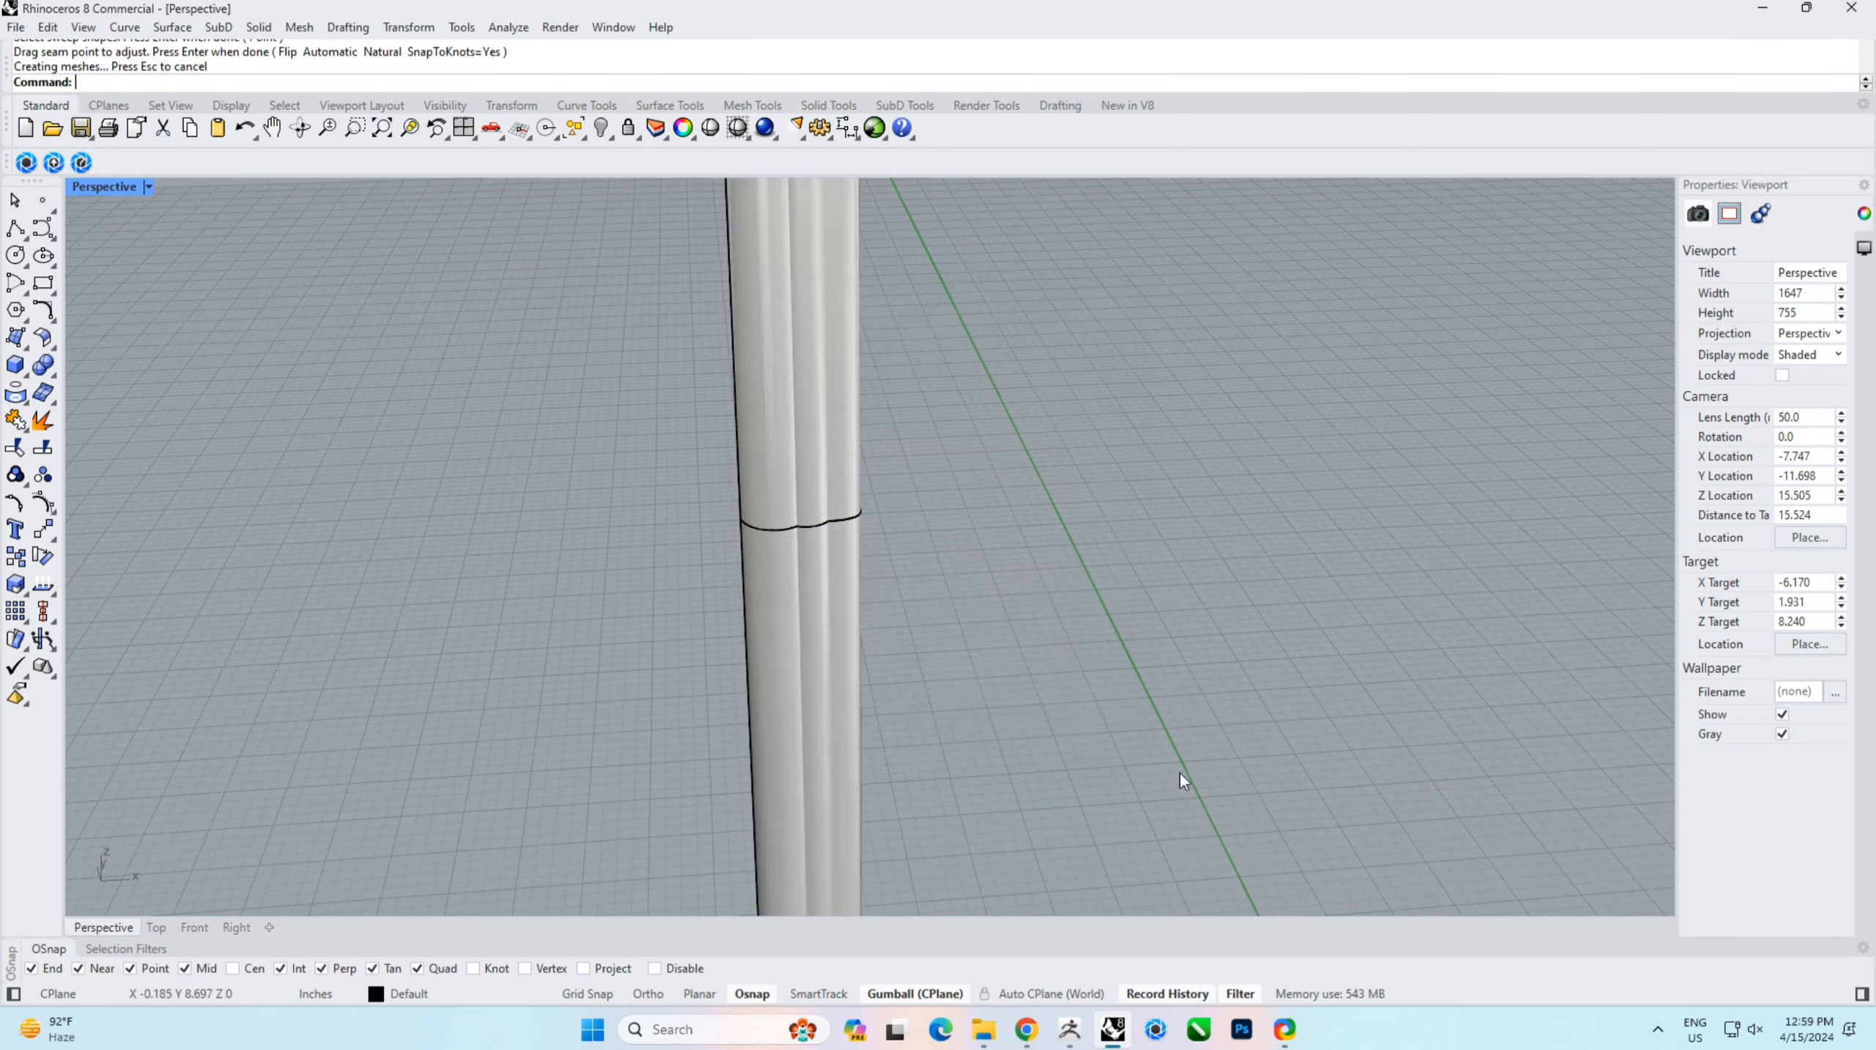
Fill the closed outer rectangle at the back of the frame with a planar surface using PlanarSrf
{"action": "scroll", "coordinate": [698, 607], "scroll_direction": "down", "scroll_amount": 15}
{"action": "right_click_drag", "start_coordinate": [874, 579], "coordinate": [1155, 557]}
{"action": "scroll", "coordinate": [788, 595], "scroll_direction": "up", "scroll_amount": 10}
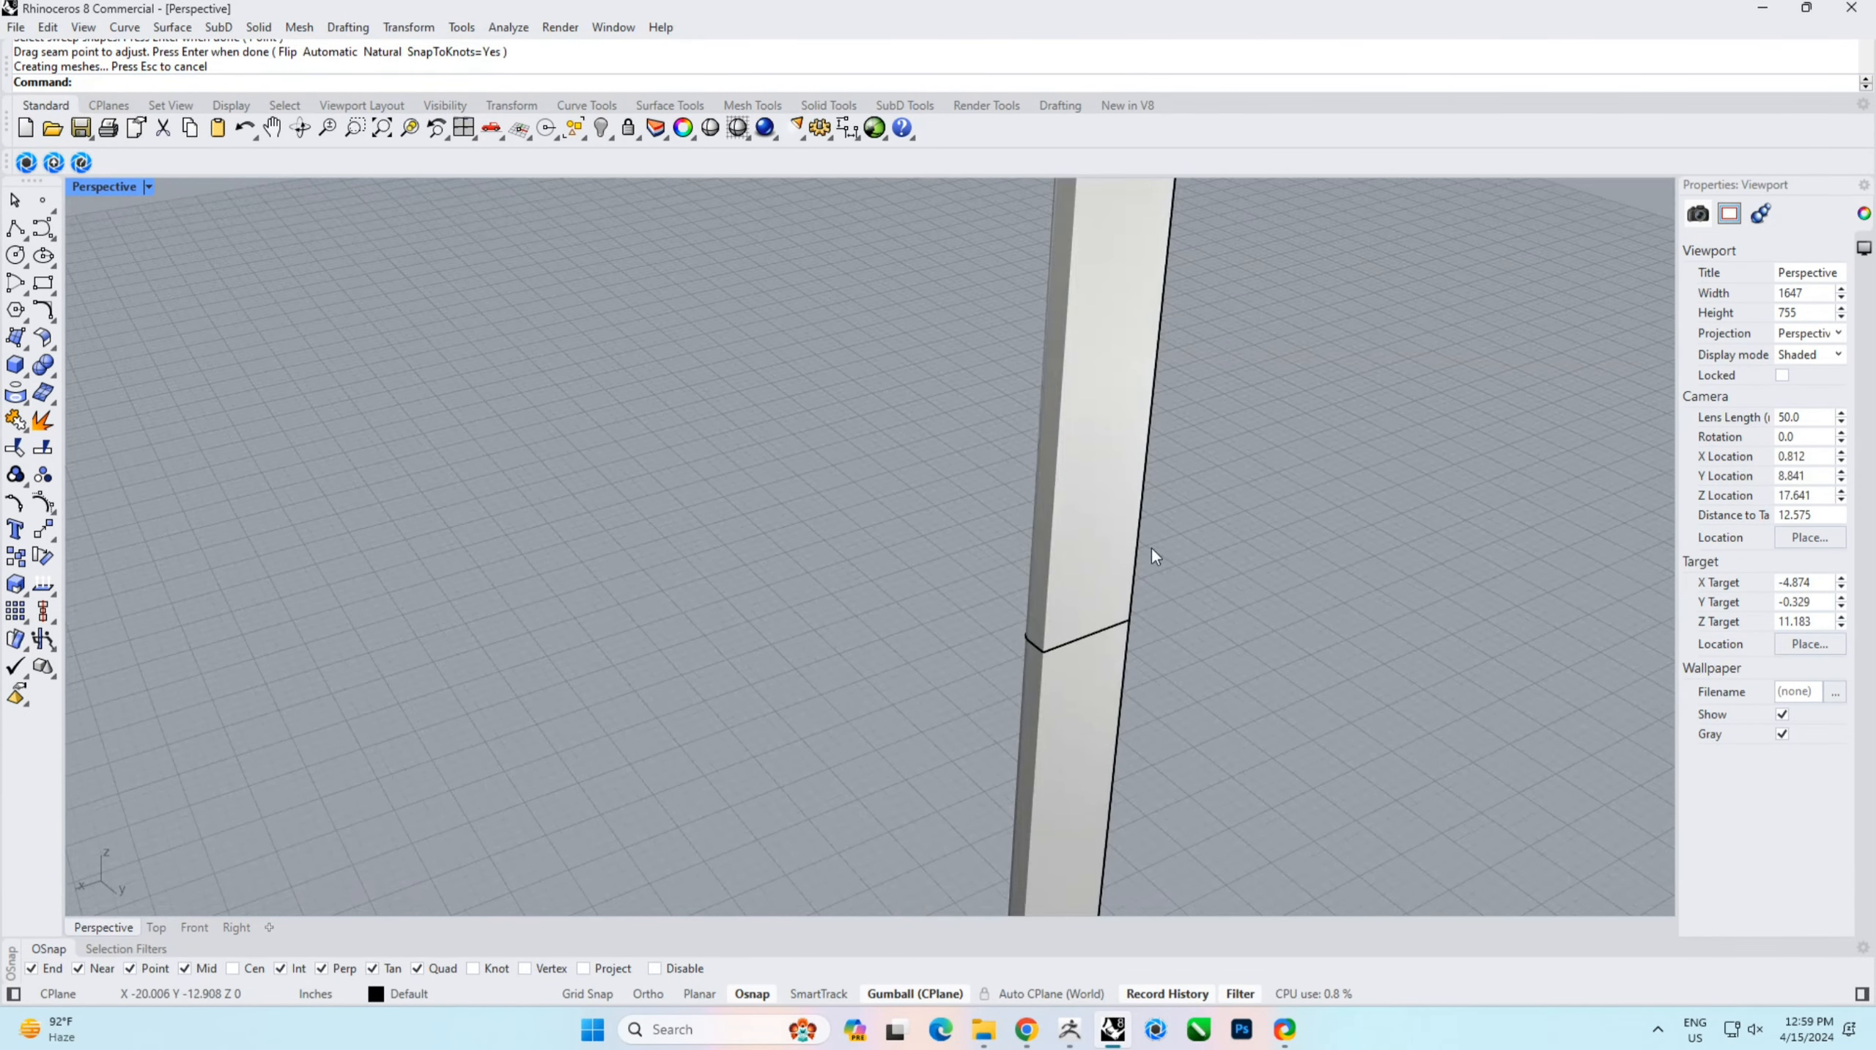
{"action": "left_click", "coordinate": [1144, 548]}
{"action": "left_click", "coordinate": [1187, 588]}
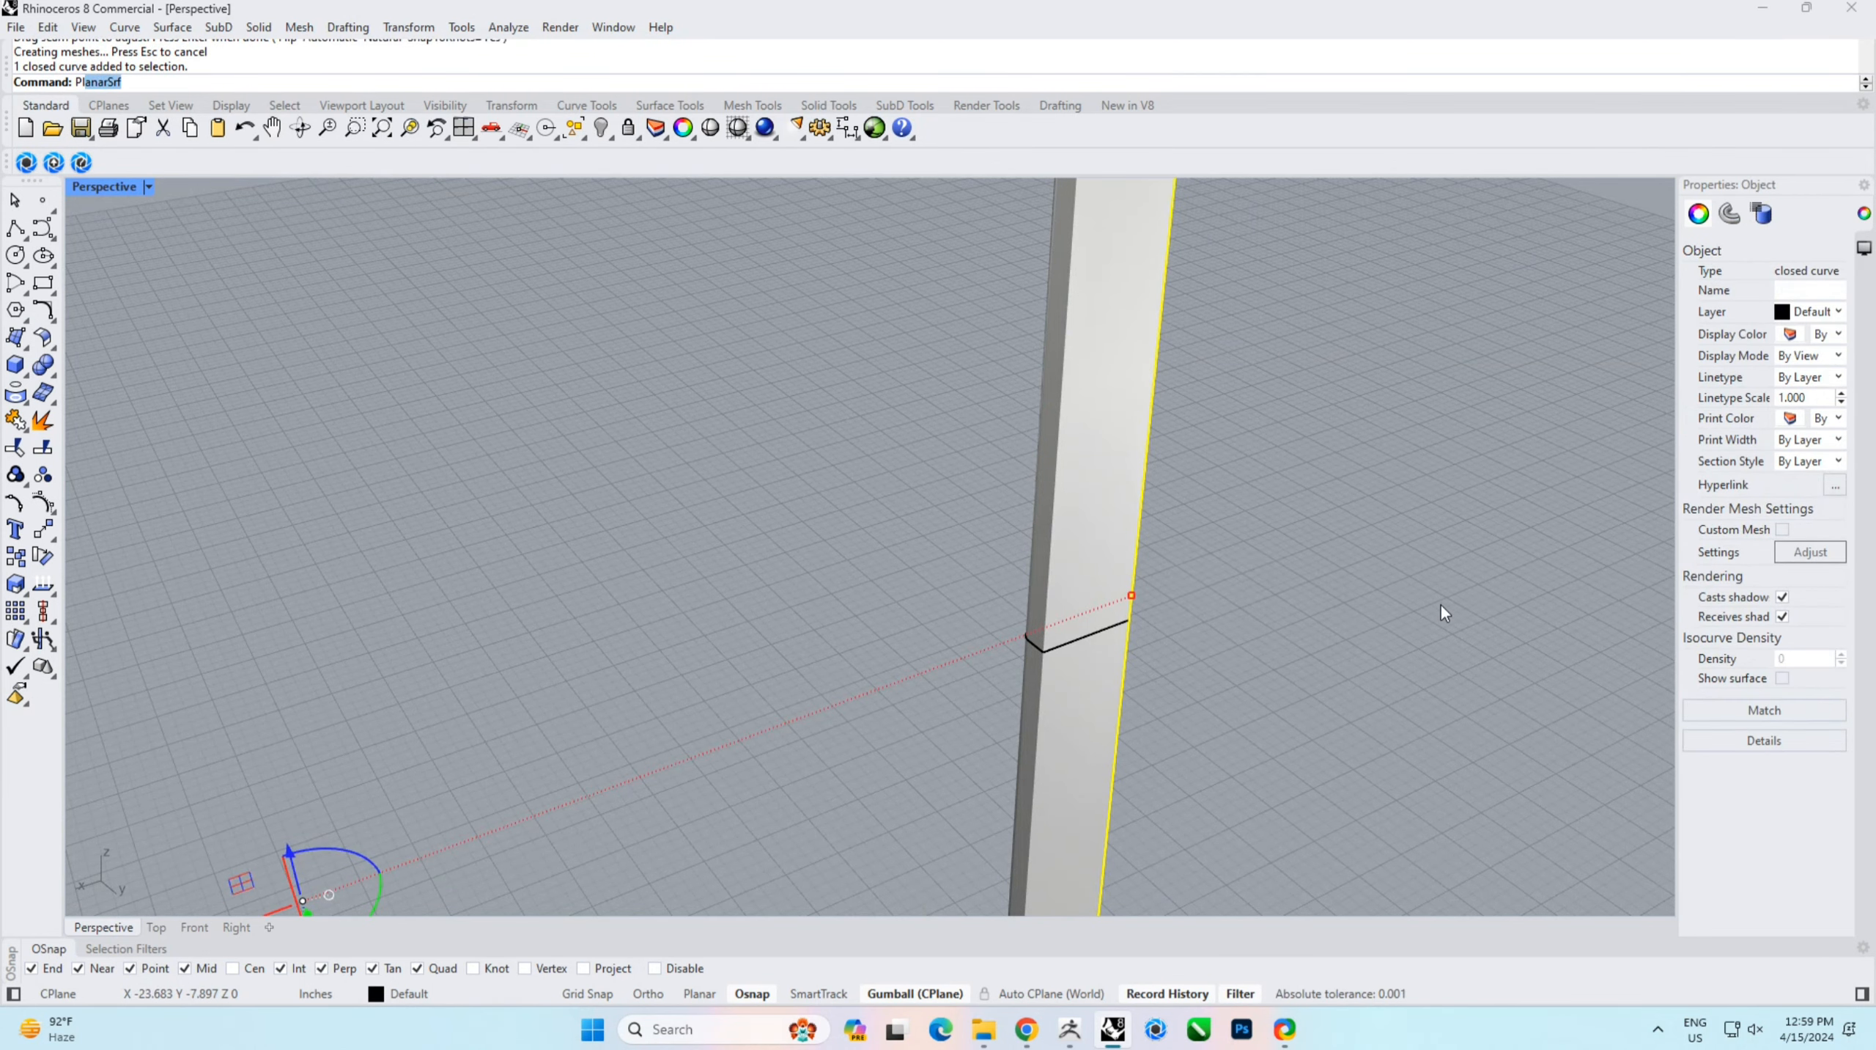
{"action": "key", "text": "Return"}
Hide the flat planar surface behind the moulding so only the swept frame is displayed
{"action": "scroll", "coordinate": [1085, 563], "scroll_direction": "down", "scroll_amount": 6}
{"action": "right_click_drag", "start_coordinate": [1085, 563], "coordinate": [1218, 506]}
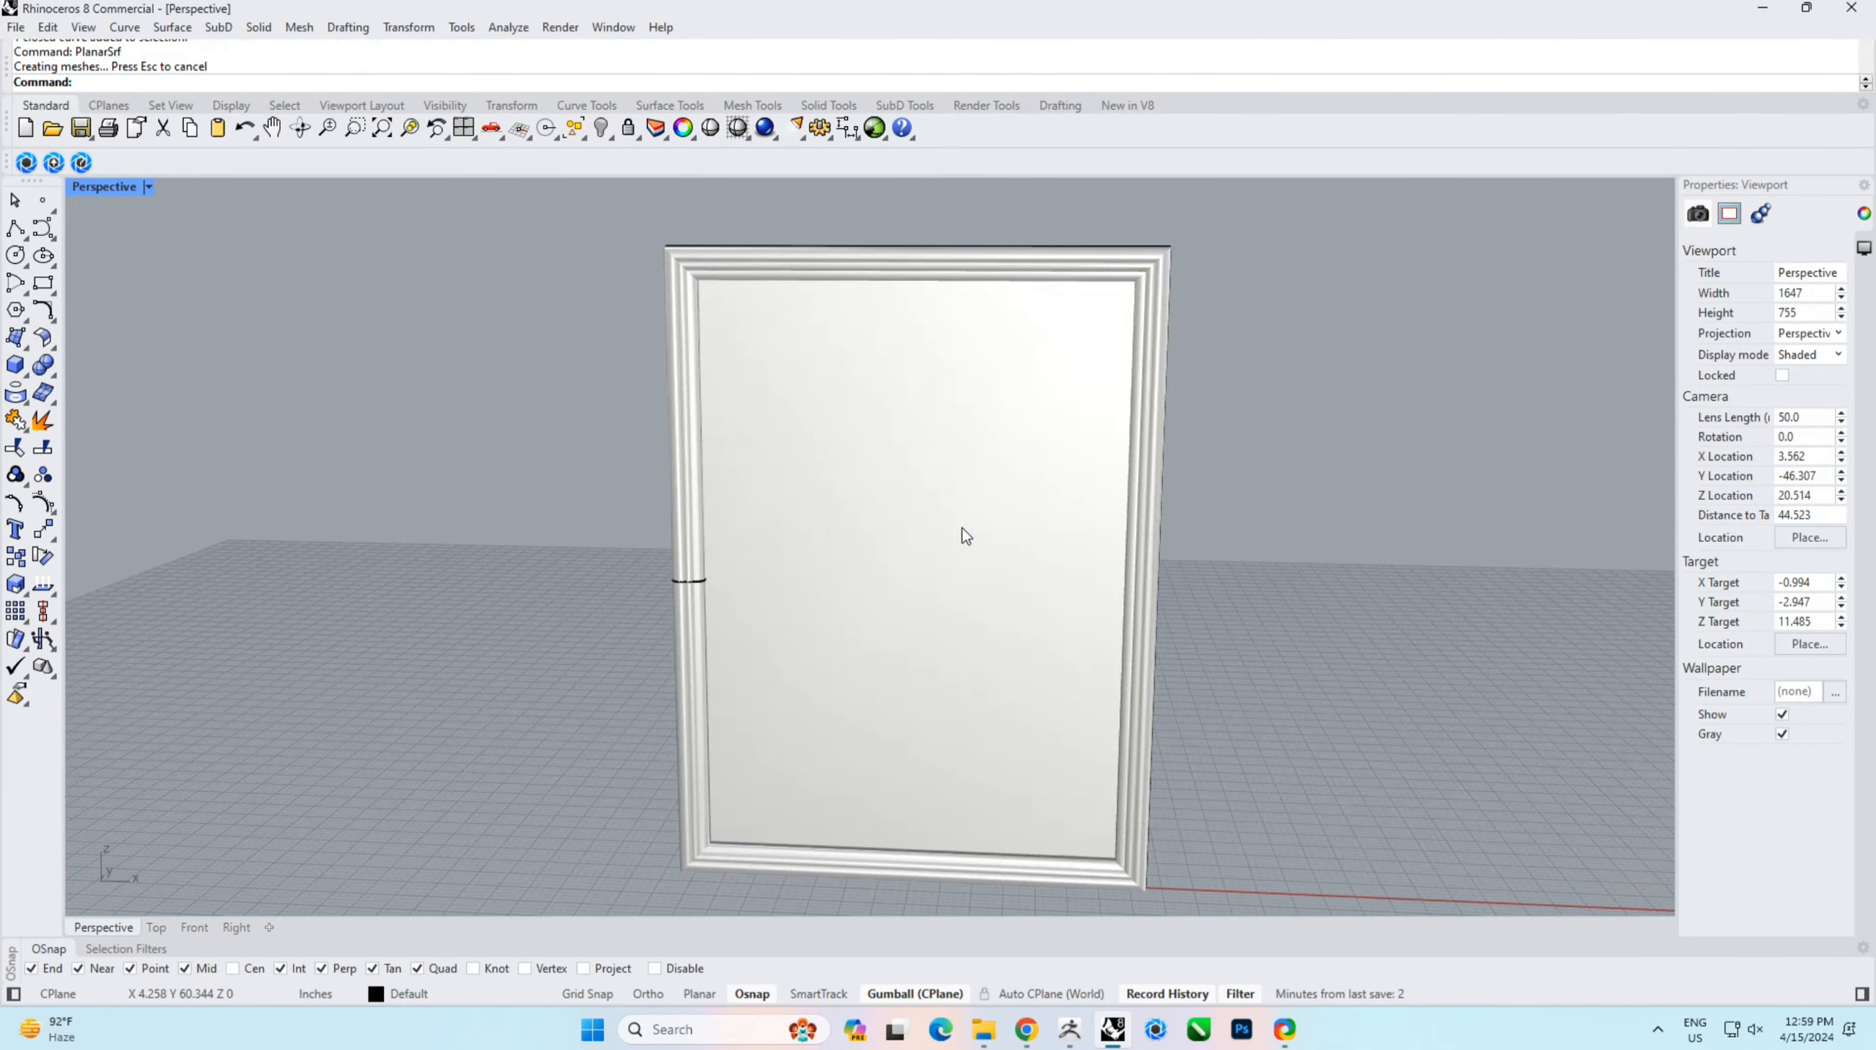
{"action": "left_click", "coordinate": [959, 533]}
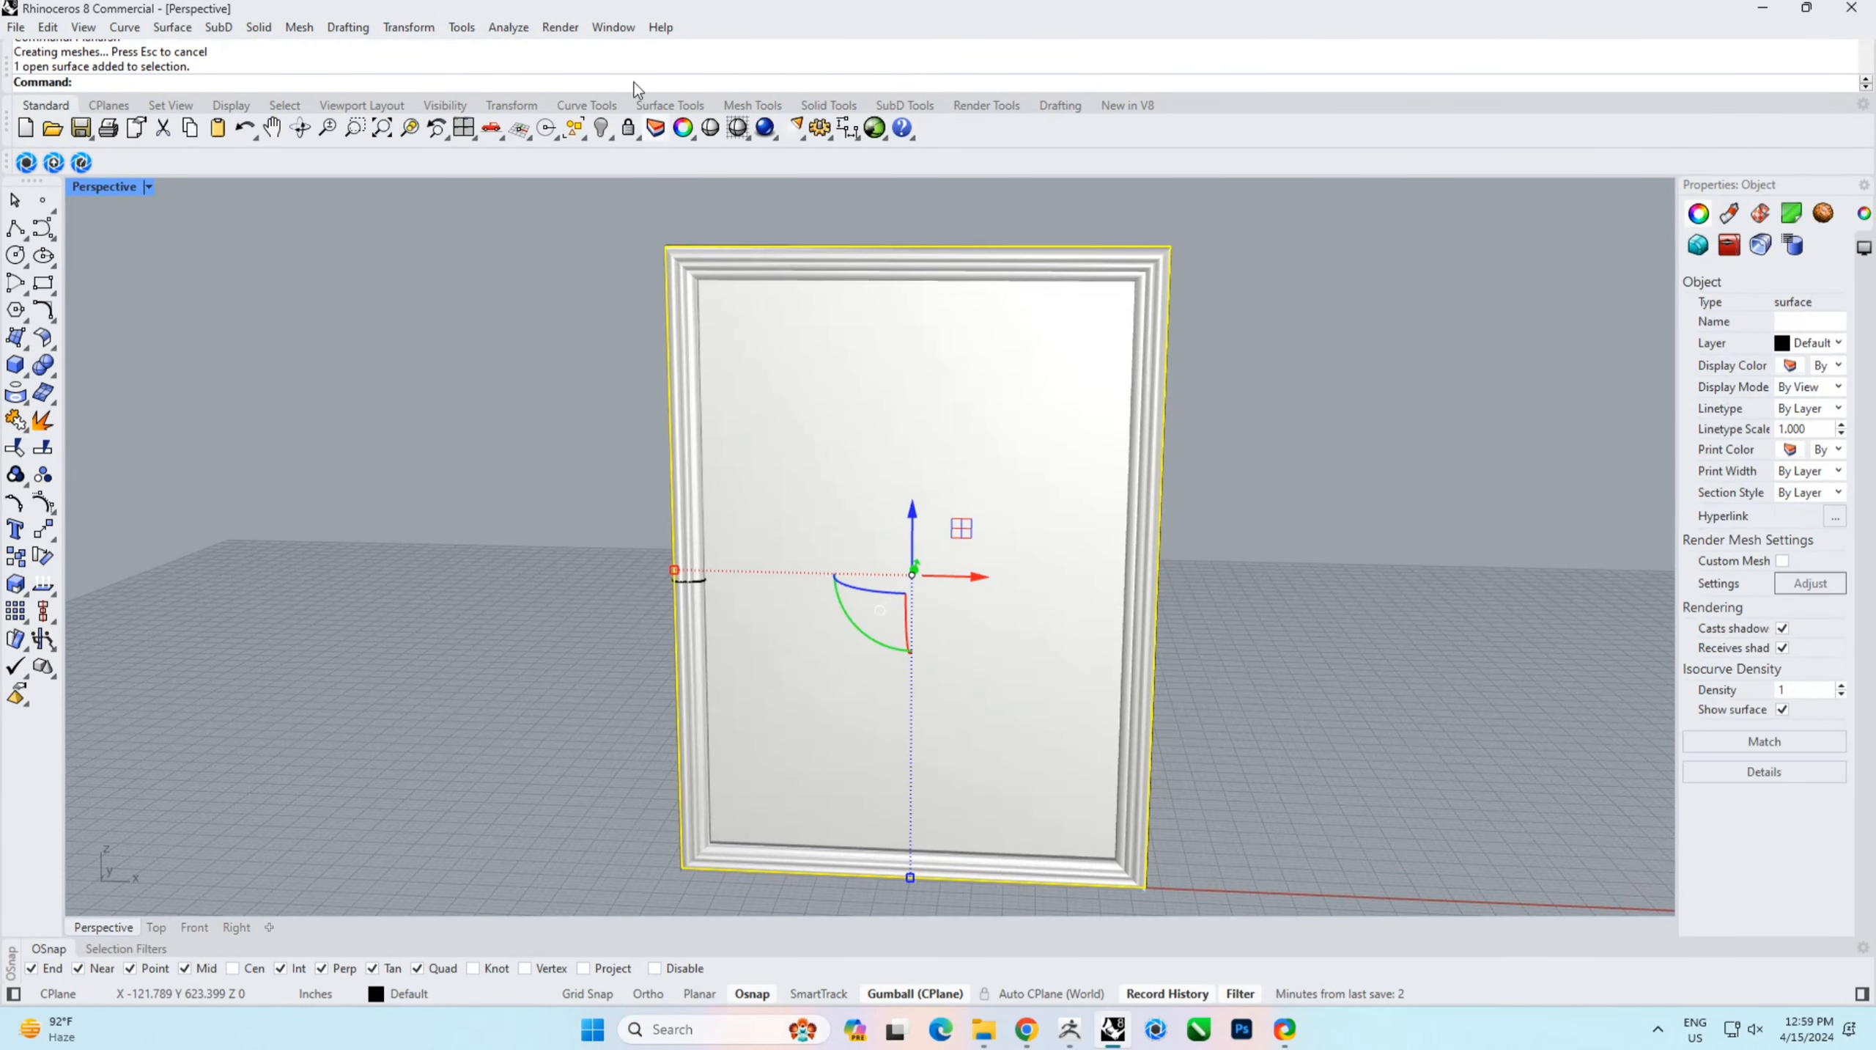
{"action": "left_click", "coordinate": [1794, 350]}
{"action": "left_click", "coordinate": [1822, 369]}
{"action": "left_click", "coordinate": [1441, 403]}
{"action": "right_click_drag", "start_coordinate": [1441, 403], "coordinate": [1014, 496]}
{"action": "left_click", "coordinate": [988, 498]}
{"action": "left_click", "coordinate": [603, 130]}
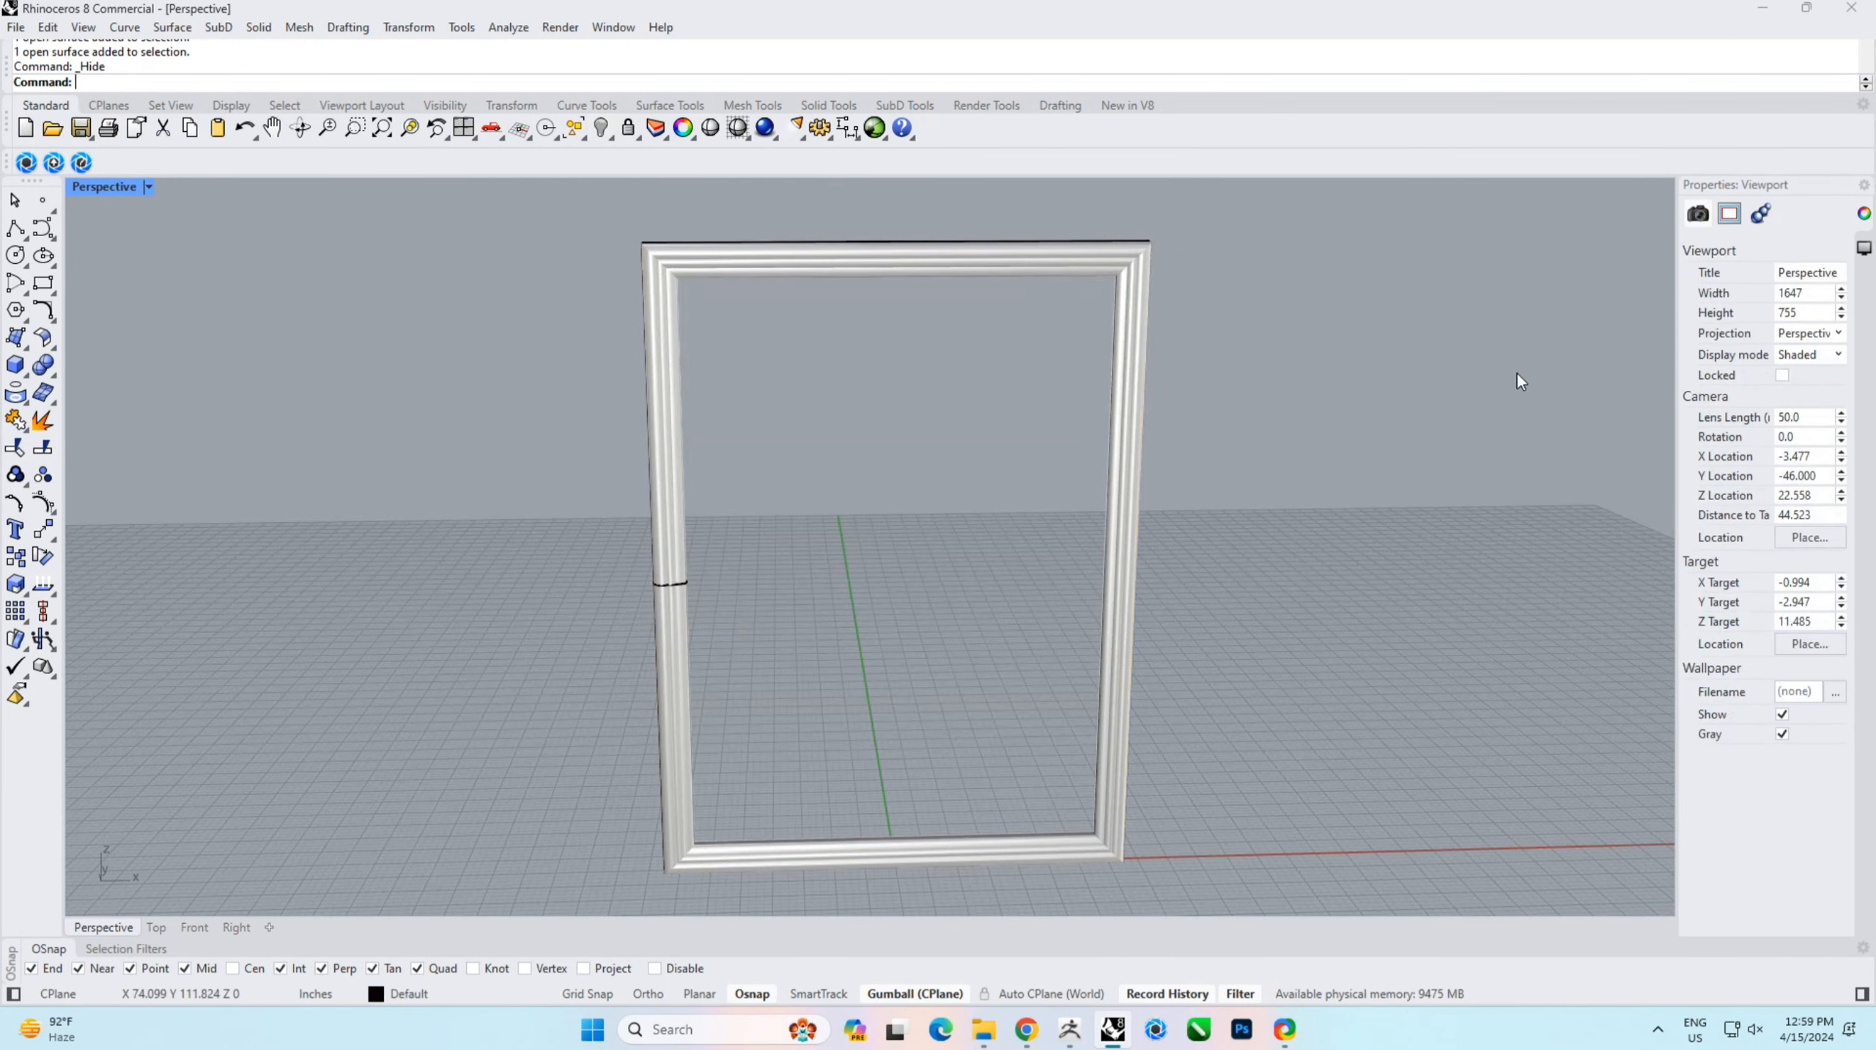
{"action": "mouse_move", "coordinate": [997, 423]}
{"action": "right_mouse_down"}
{"action": "mouse_move", "coordinate": [1285, 407]}
{"action": "mouse_move", "coordinate": [973, 401]}
{"action": "right_mouse_up"}
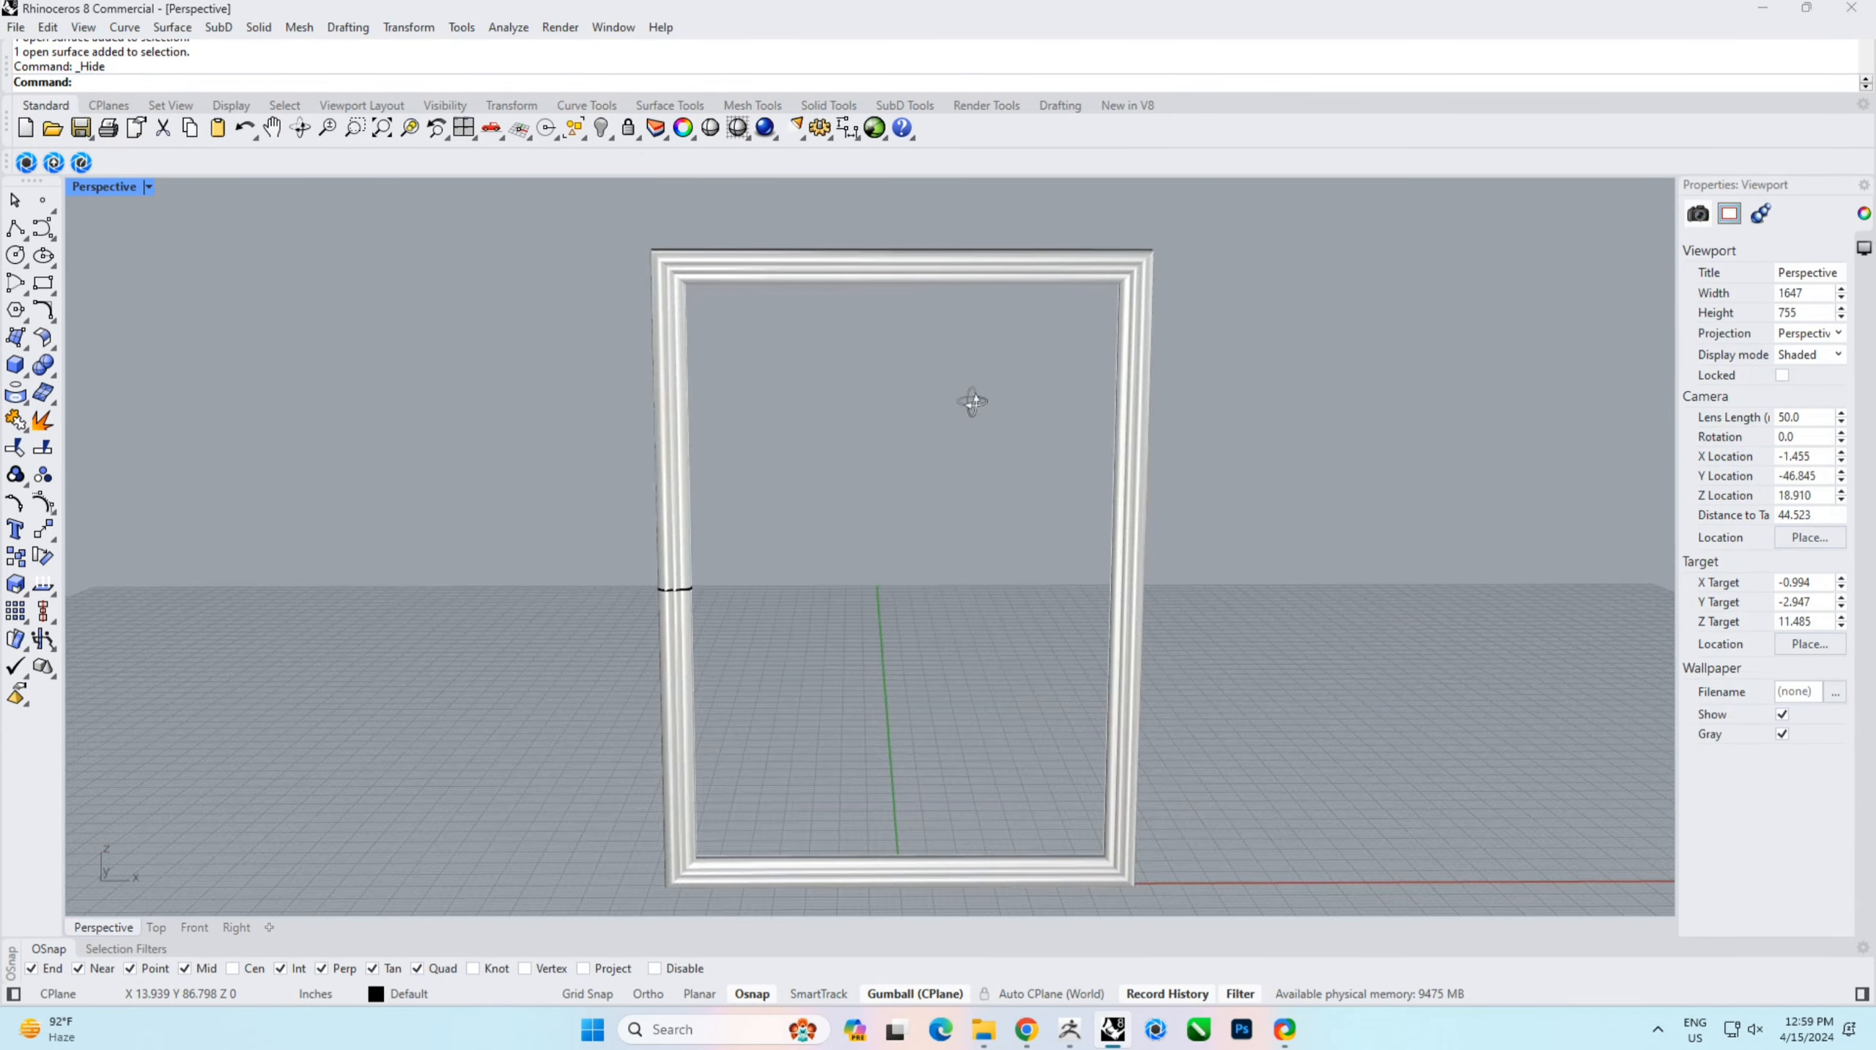
Start saving the model under a new file name, Mirror, in the user data network drive (Z:)
{"action": "left_click", "coordinate": [17, 28]}
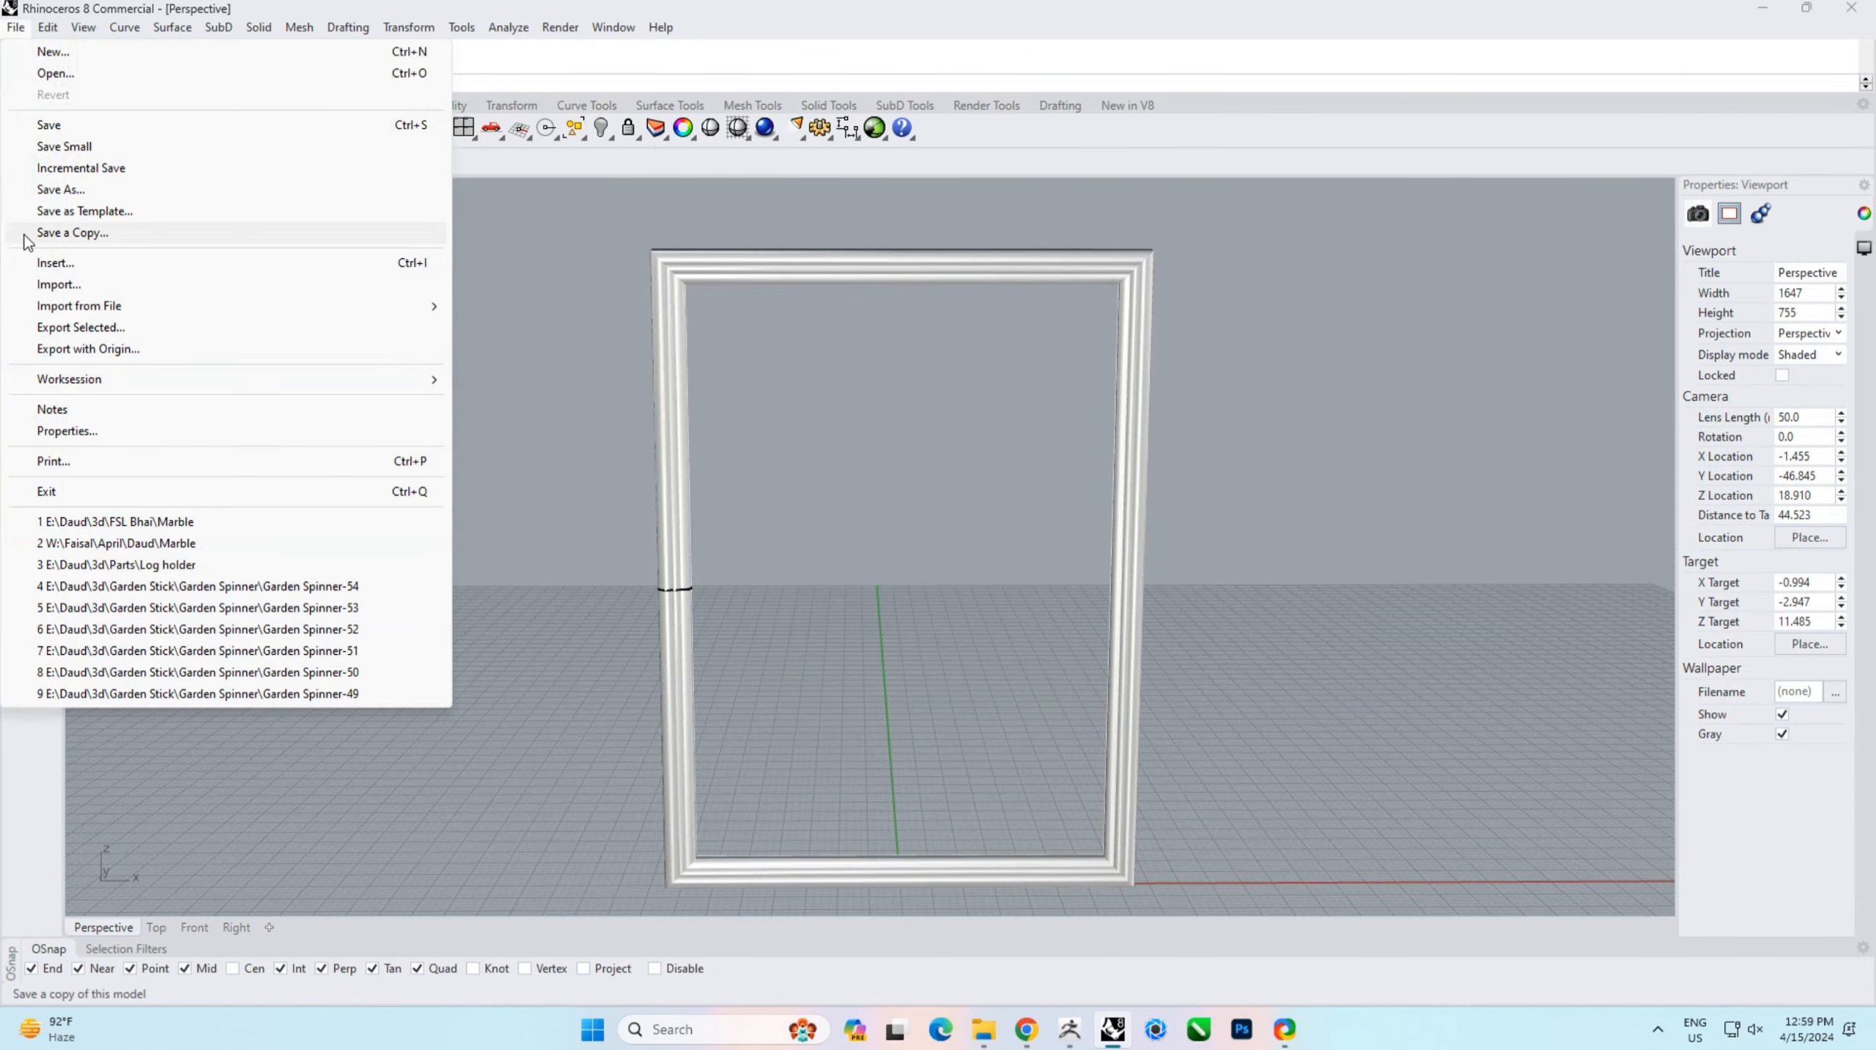
{"action": "left_click", "coordinate": [61, 192]}
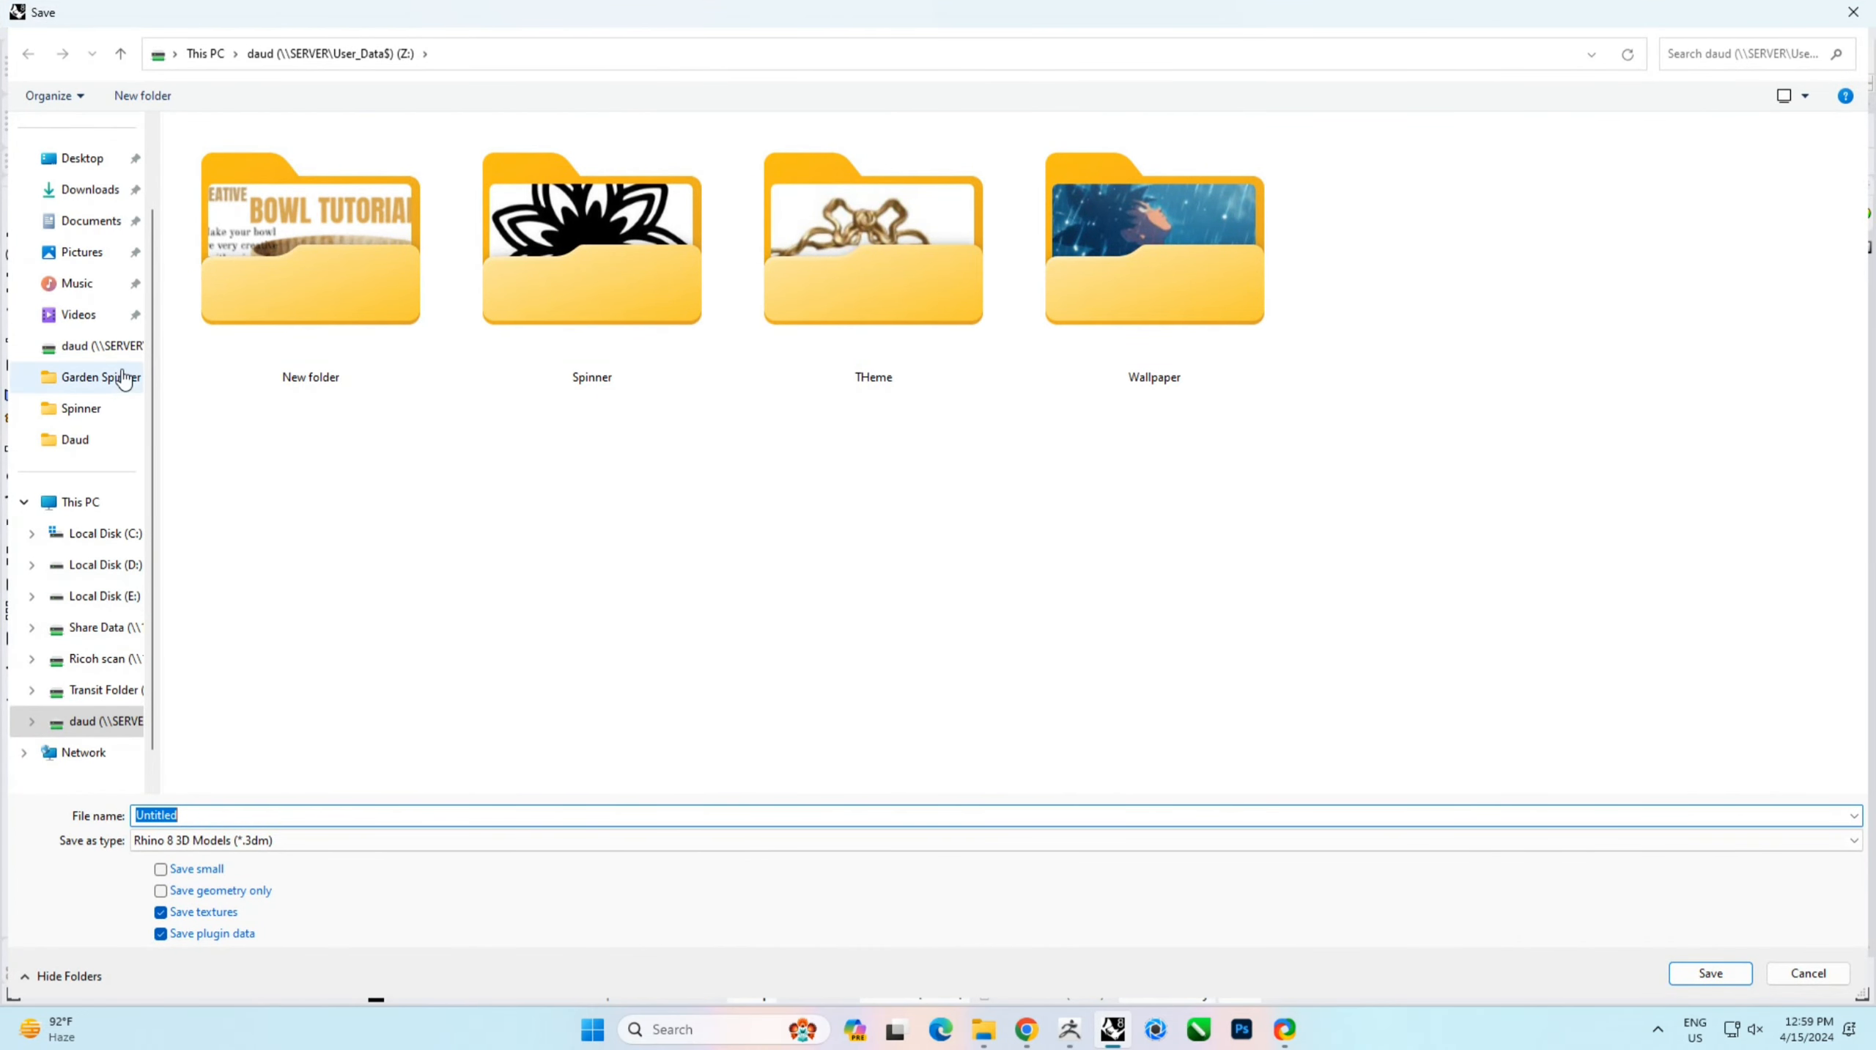
{"action": "left_click", "coordinate": [92, 345]}
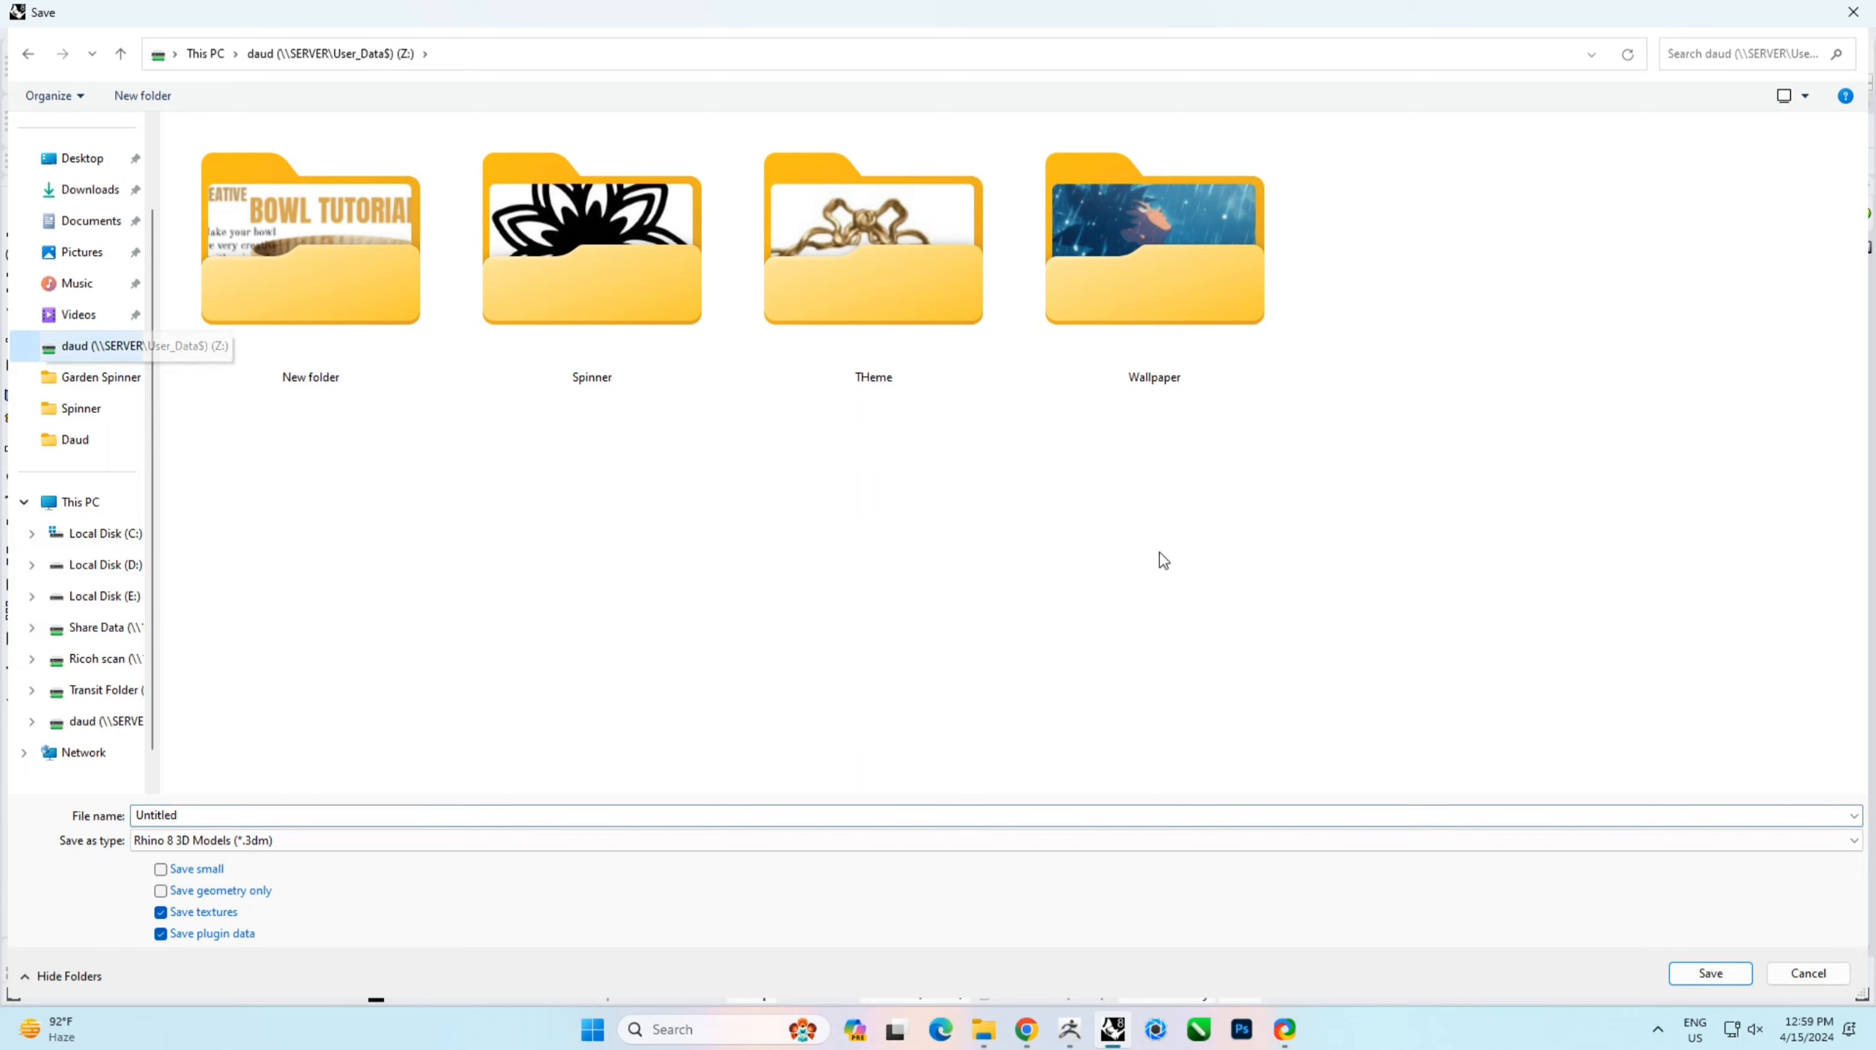
{"action": "double_click", "coordinate": [207, 814]}
{"action": "type", "text": "Min"}
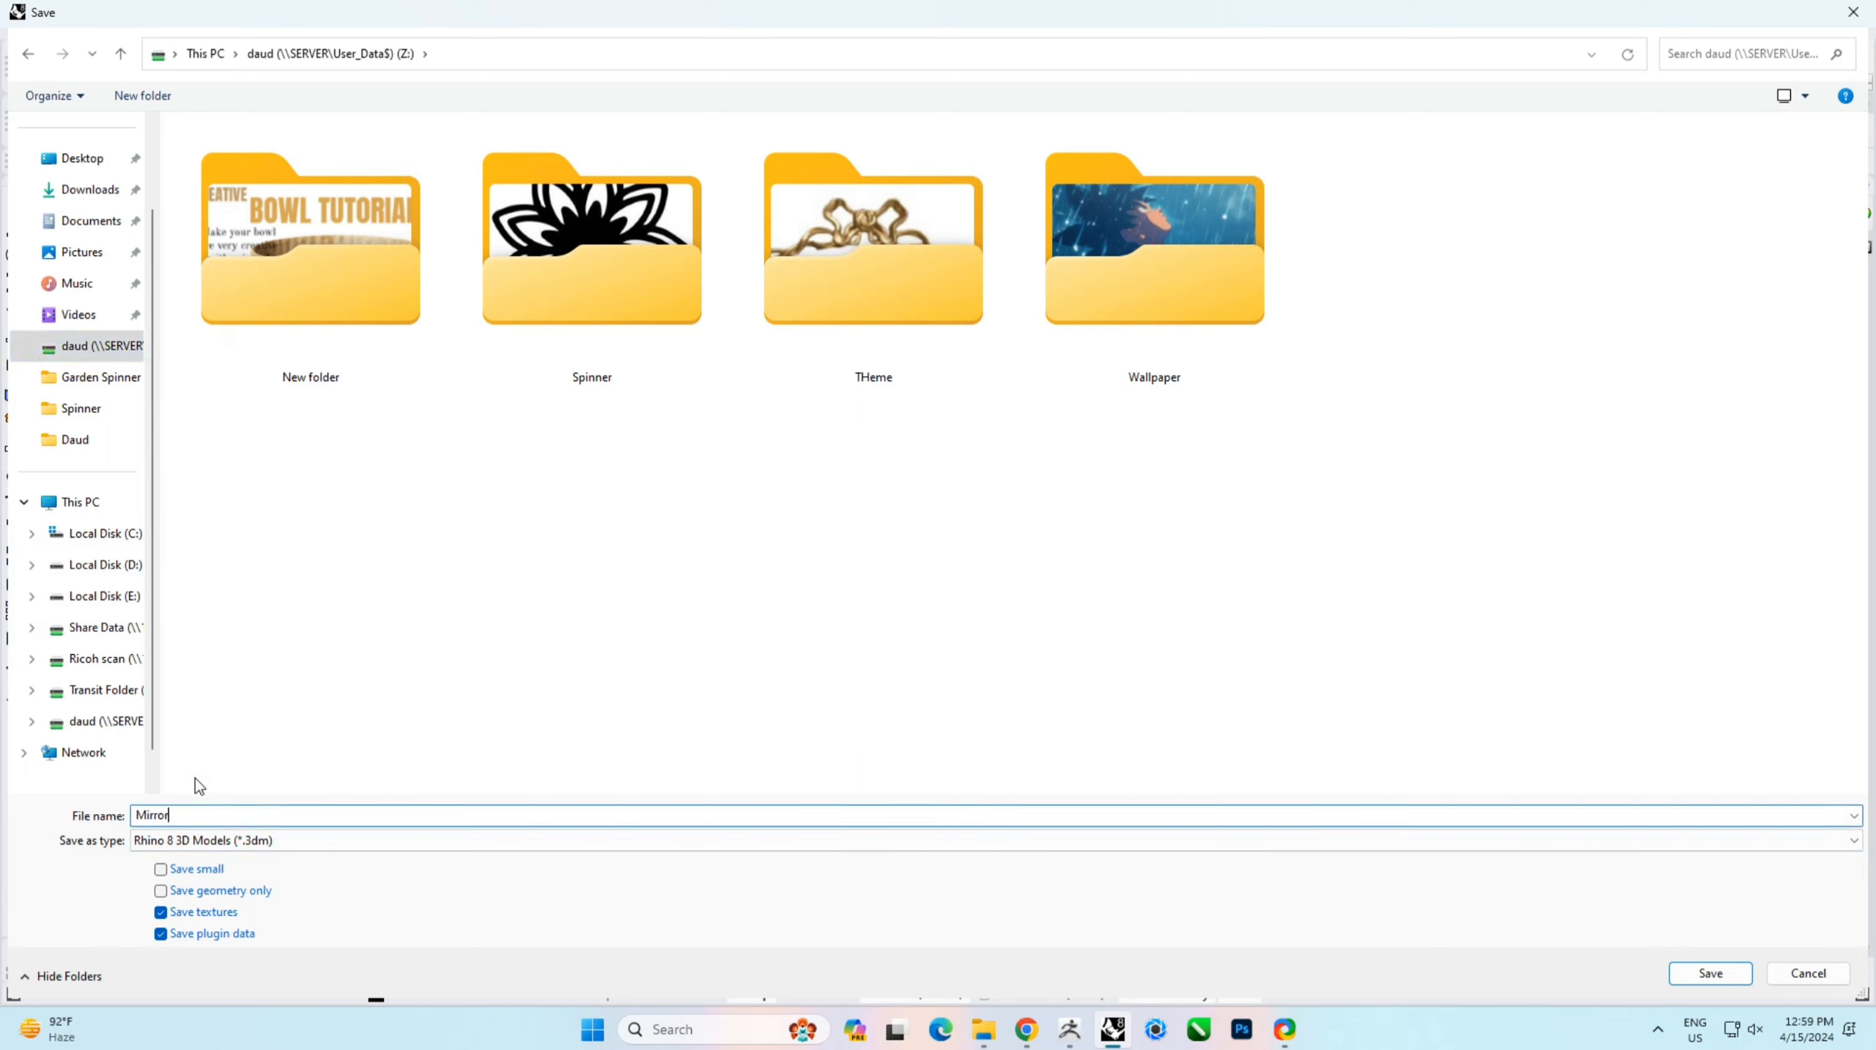
Save the Mirror file in OBJ (*.obj) format, exporting the surfaces as polygon mesh objects
{"action": "left_click", "coordinate": [265, 838]}
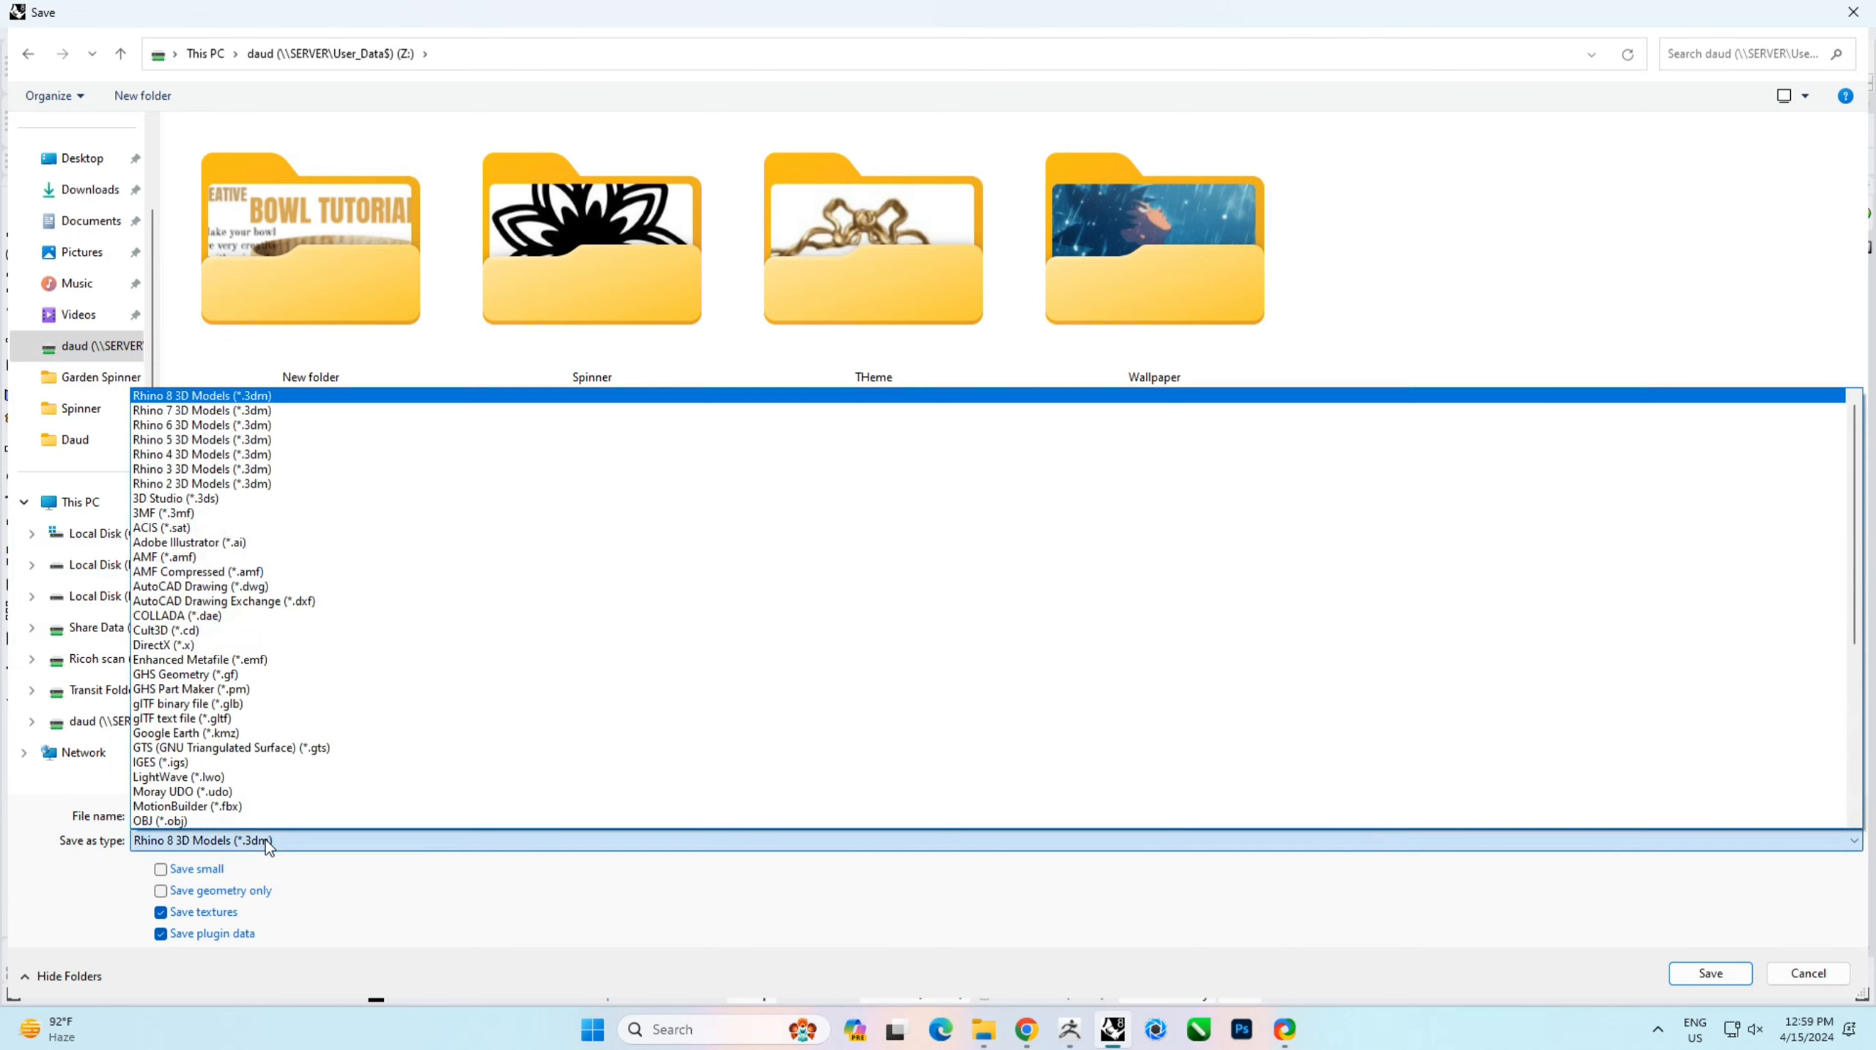
{"action": "left_click", "coordinate": [187, 821]}
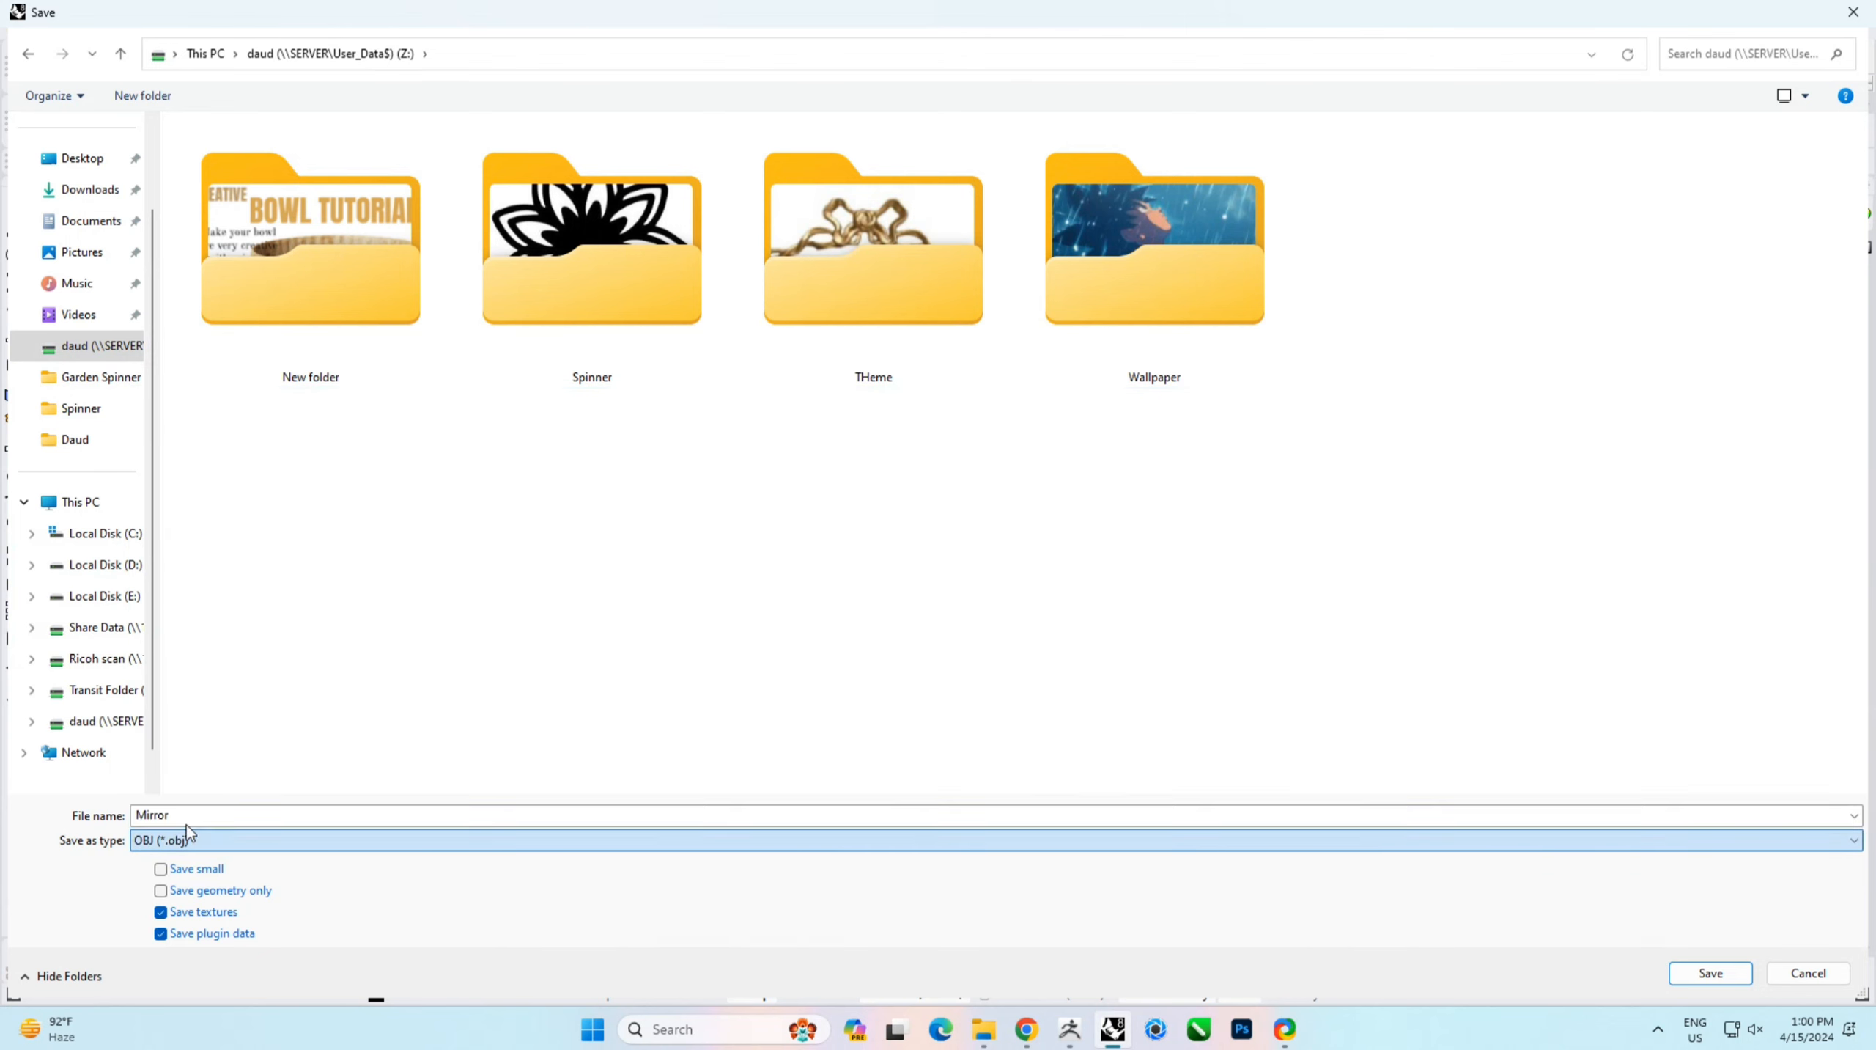
{"action": "double_click", "coordinate": [239, 817]}
{"action": "left_click", "coordinate": [1697, 977]}
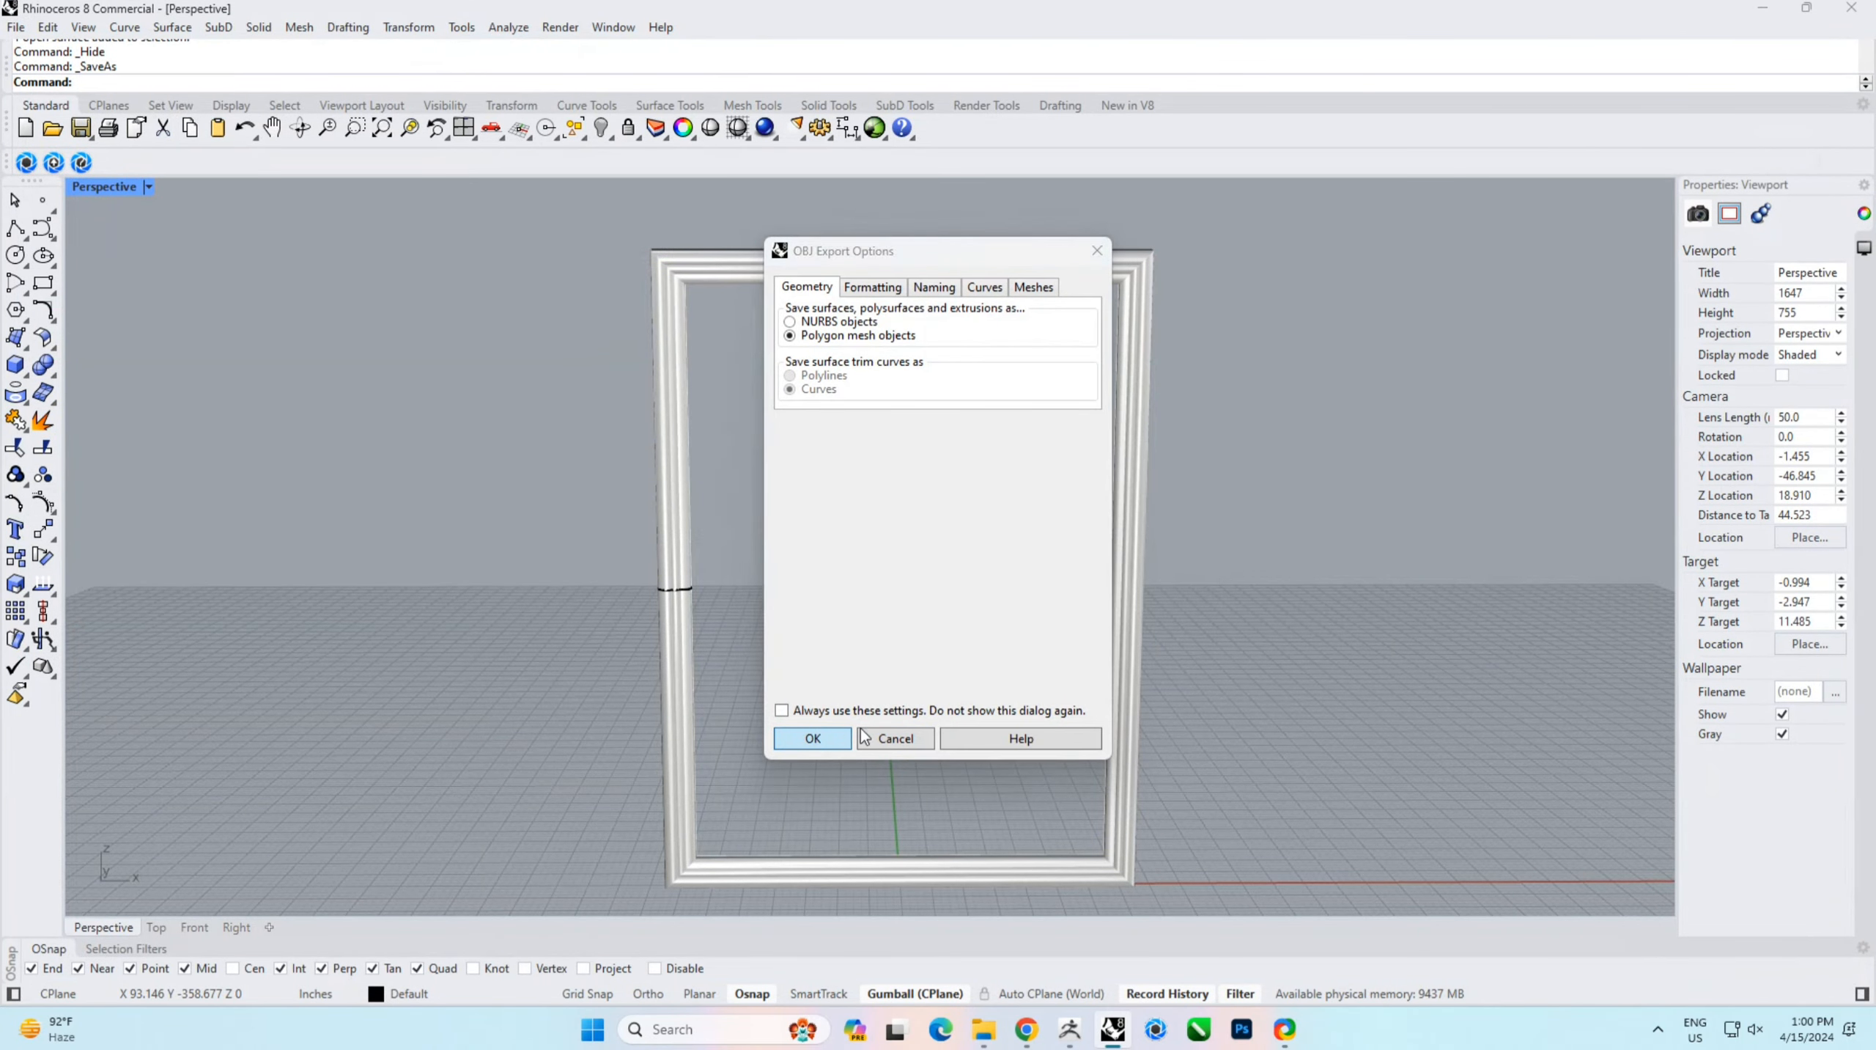
{"action": "left_click", "coordinate": [841, 740]}
{"action": "left_click", "coordinate": [912, 616]}
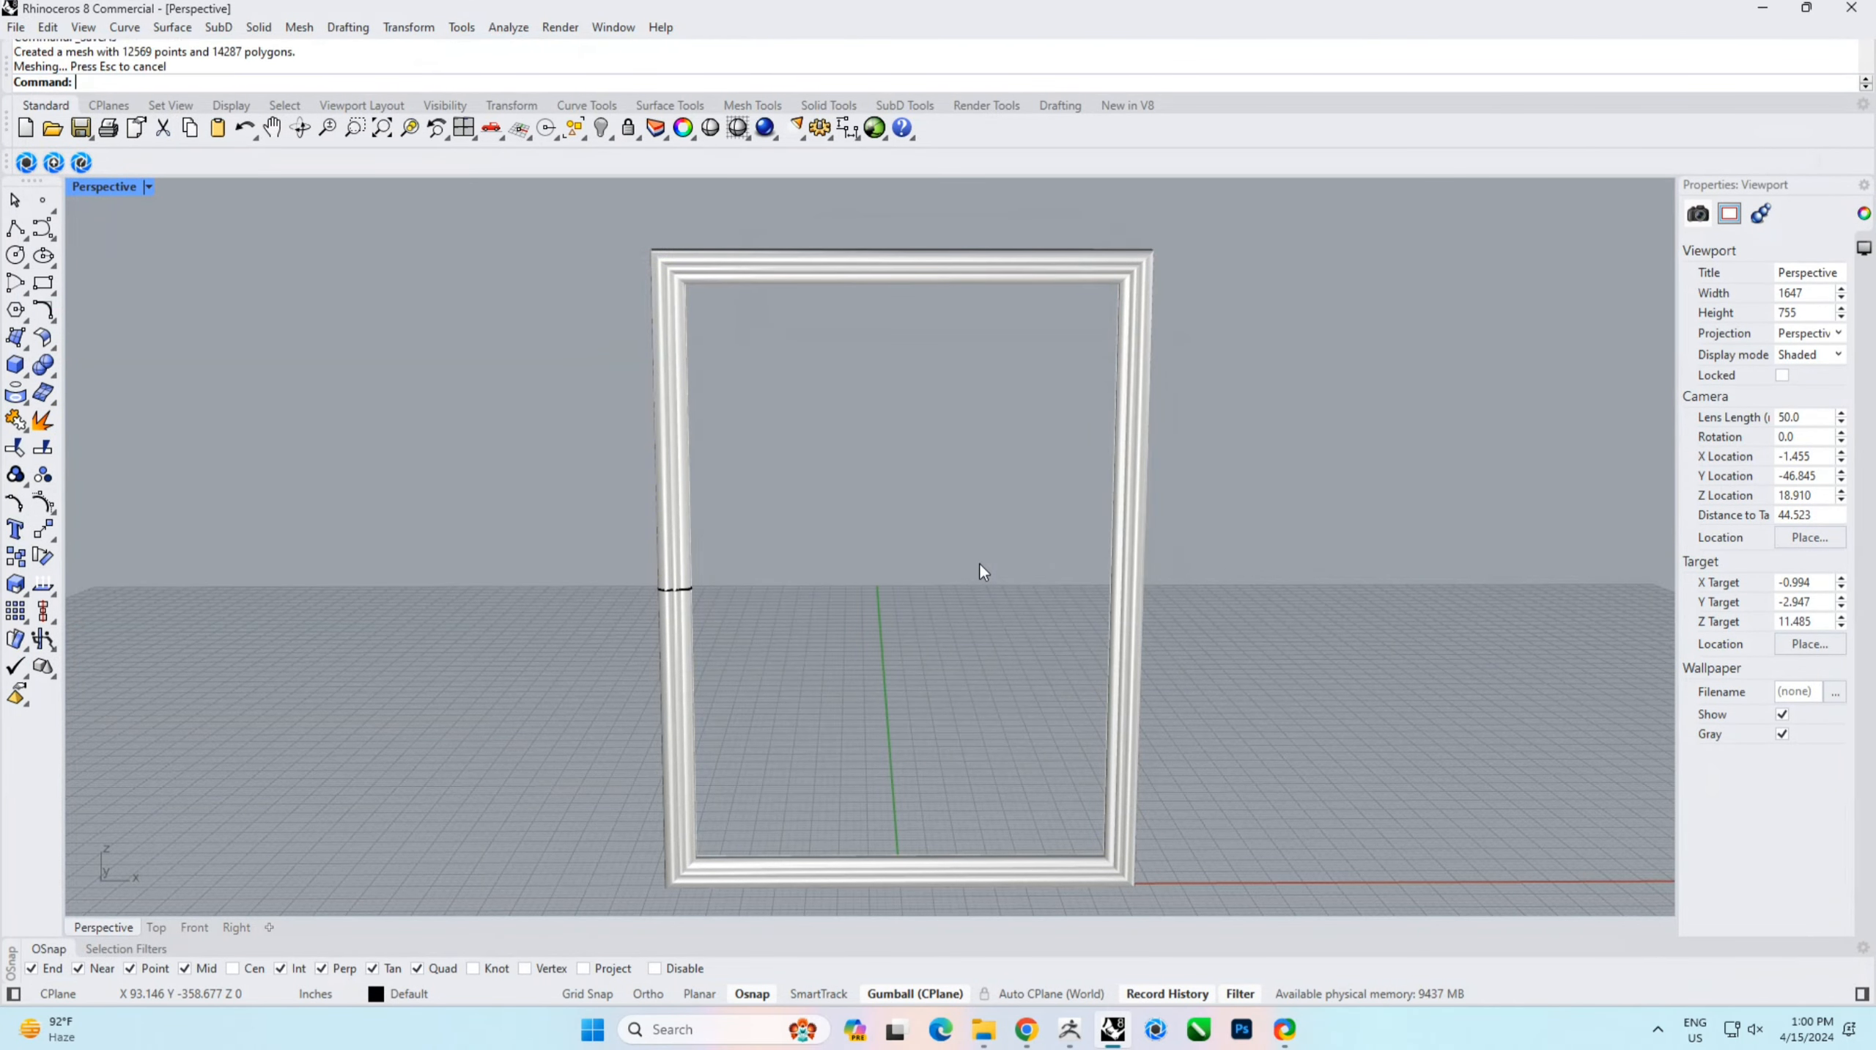
Switch to ZBrush and import the Mirror OBJ file as a tool, removing all of its unused vertices
{"action": "left_click", "coordinate": [1069, 1029]}
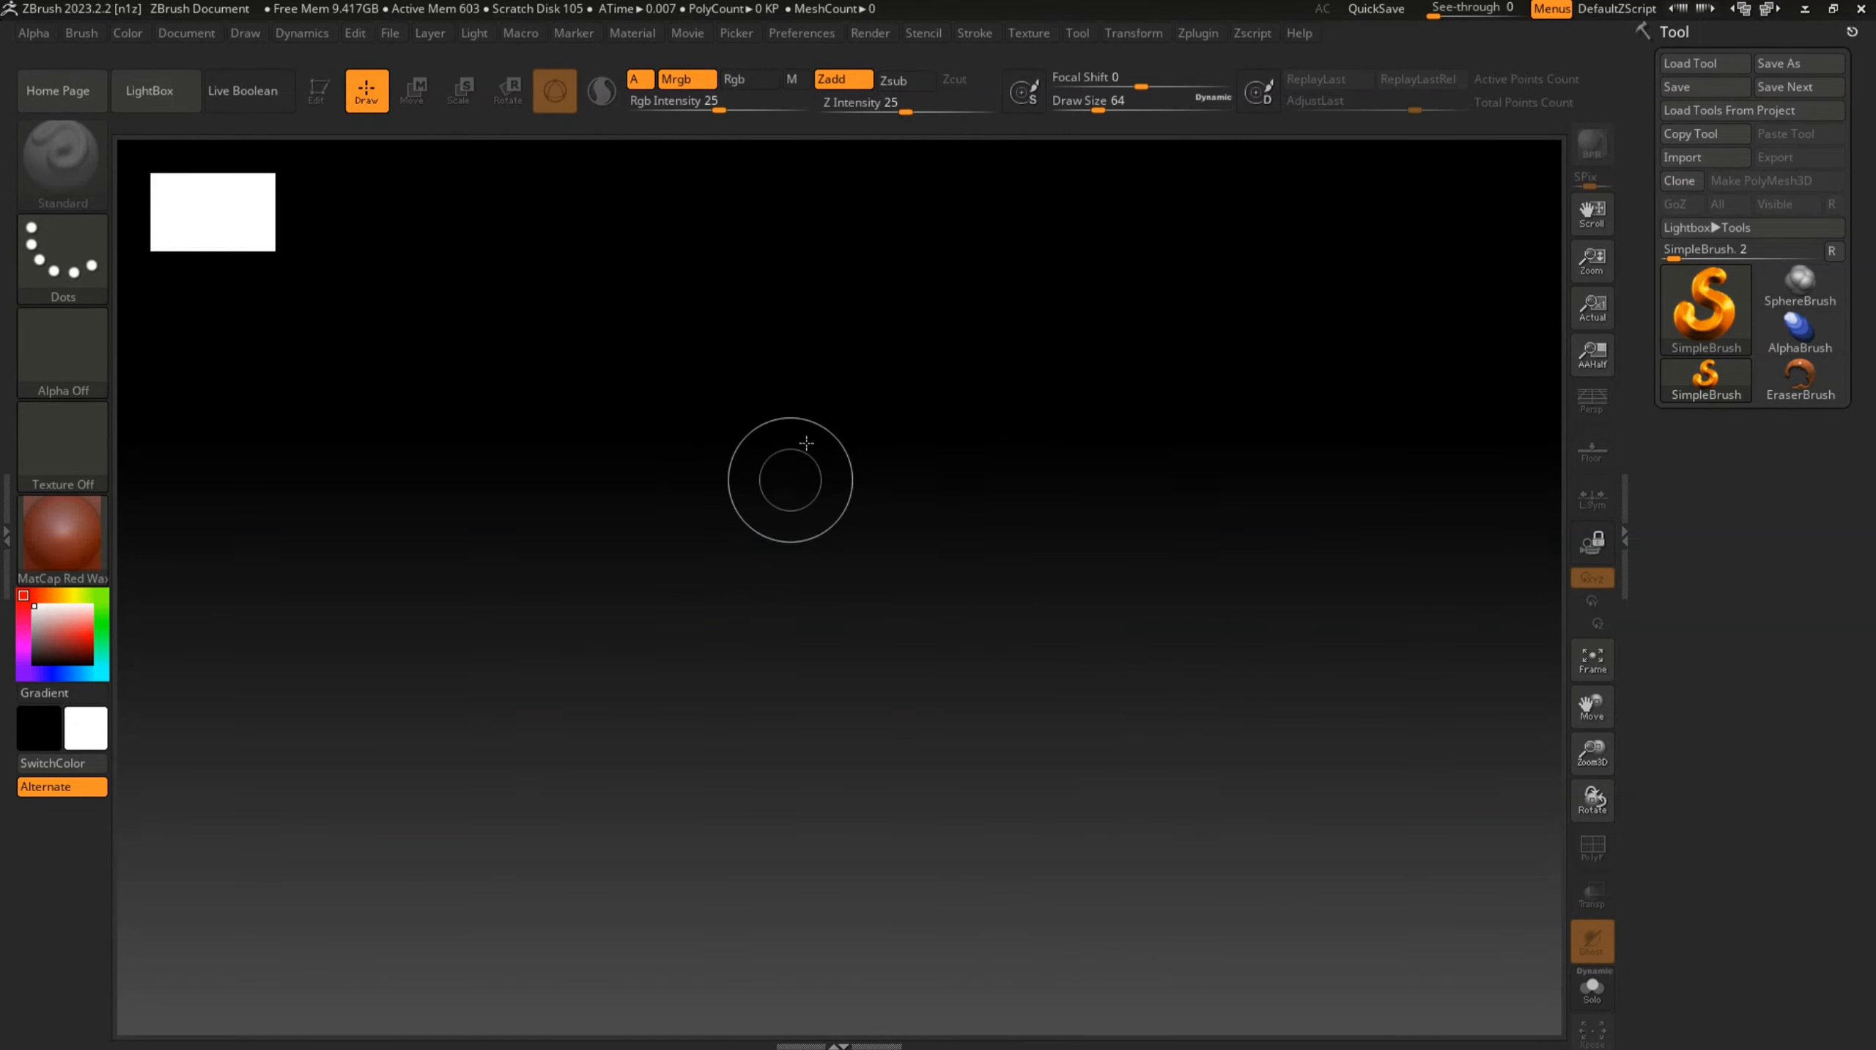
{"action": "left_click", "coordinate": [1706, 156]}
{"action": "left_click", "coordinate": [1681, 159]}
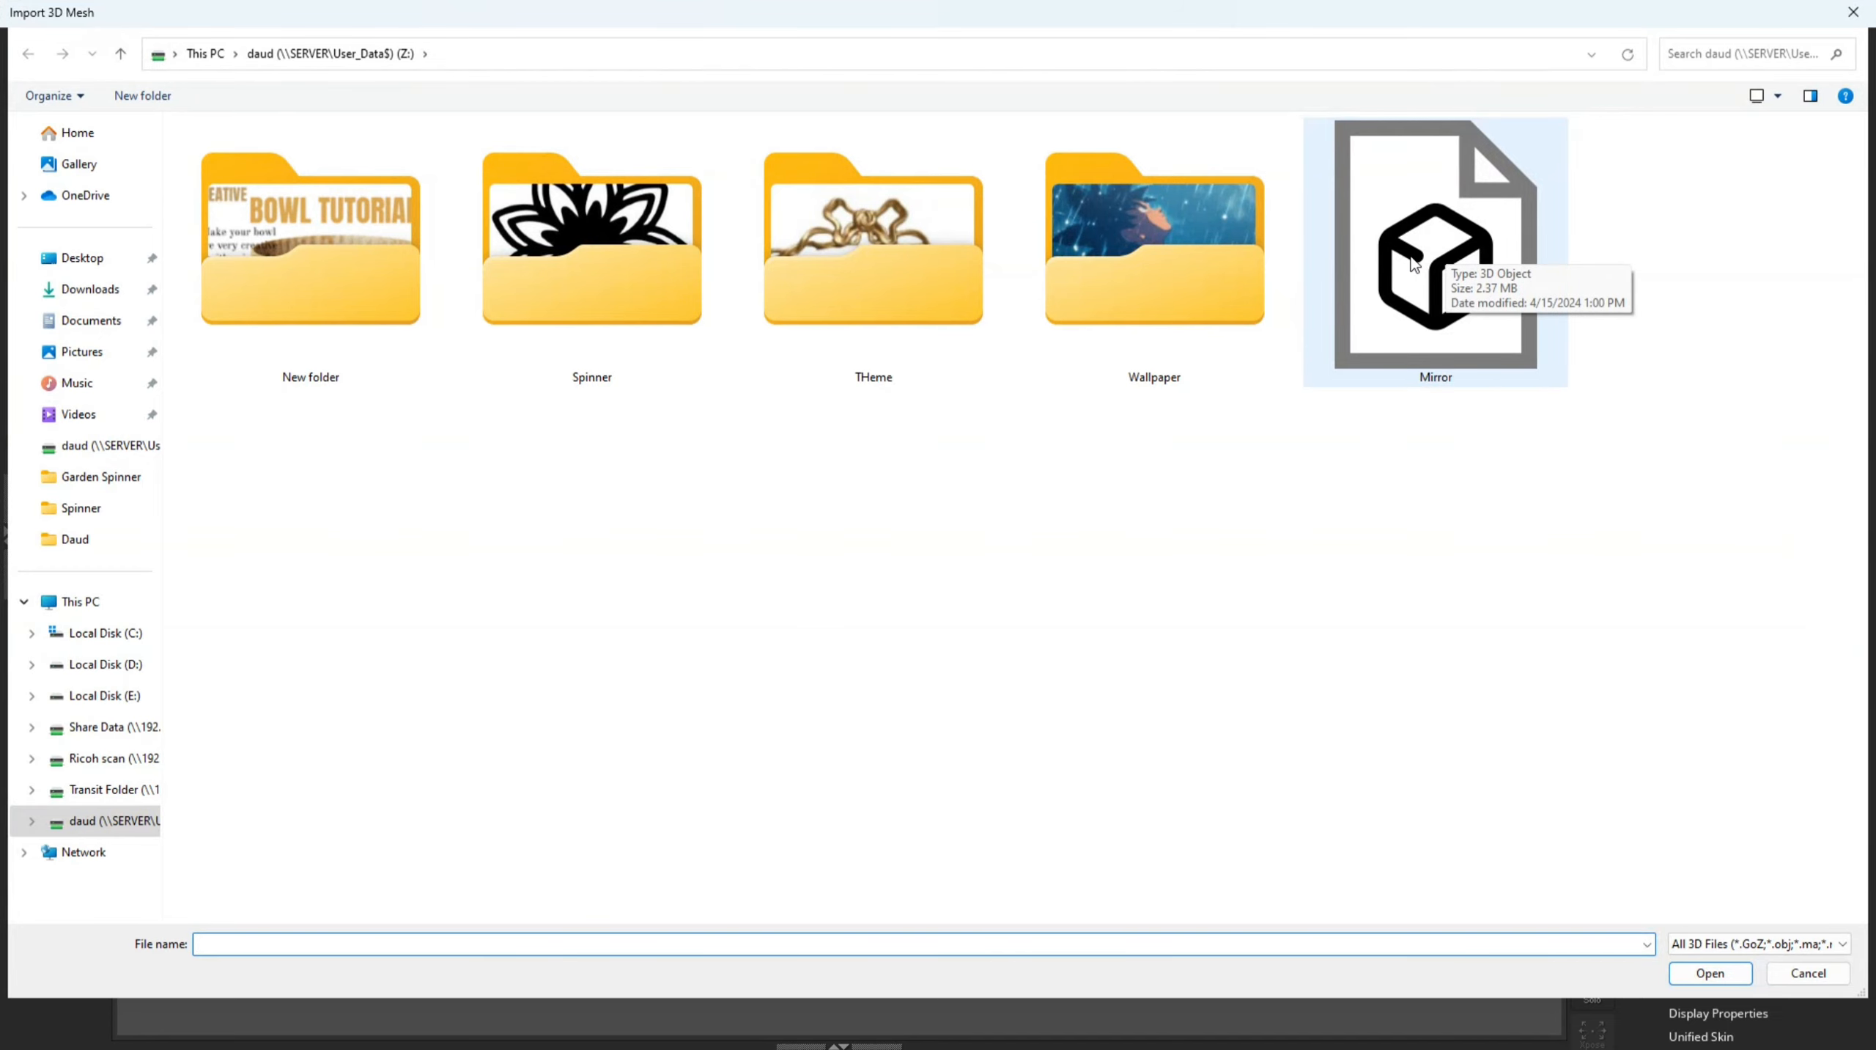
{"action": "double_click", "coordinate": [1431, 312]}
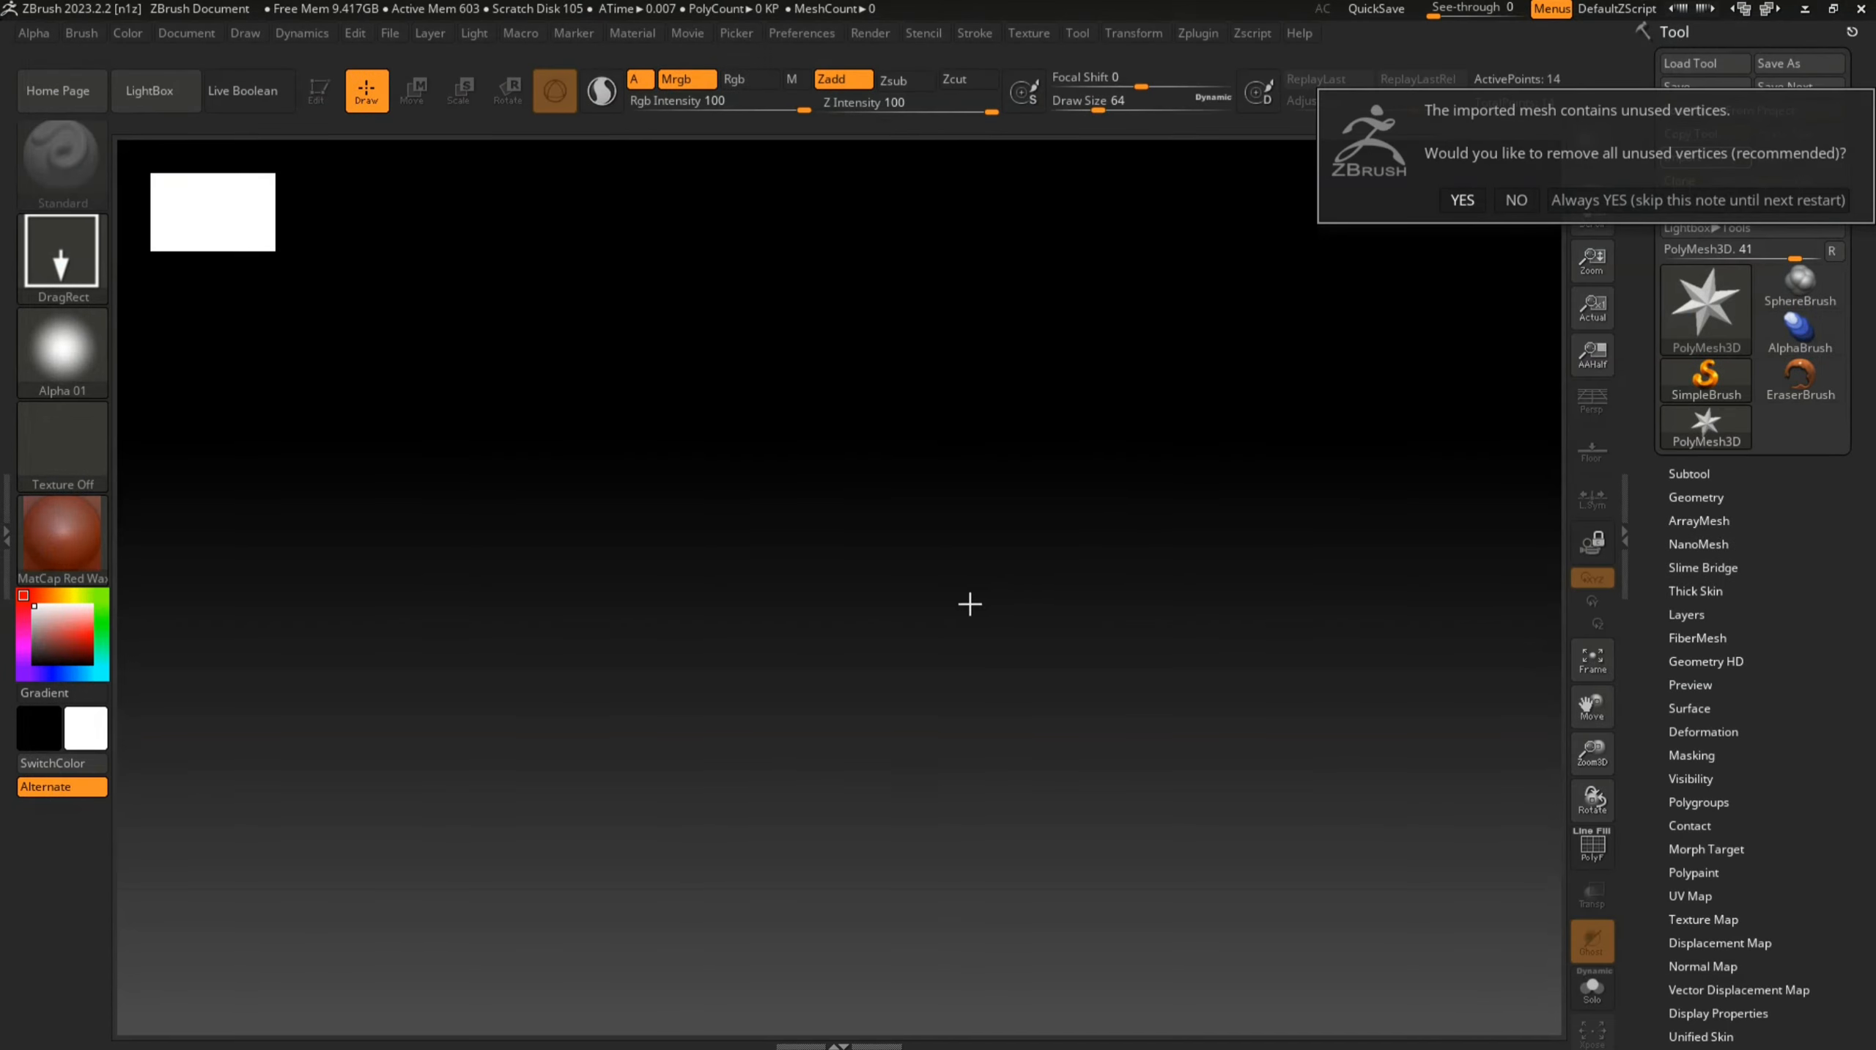
{"action": "left_click", "coordinate": [1460, 200]}
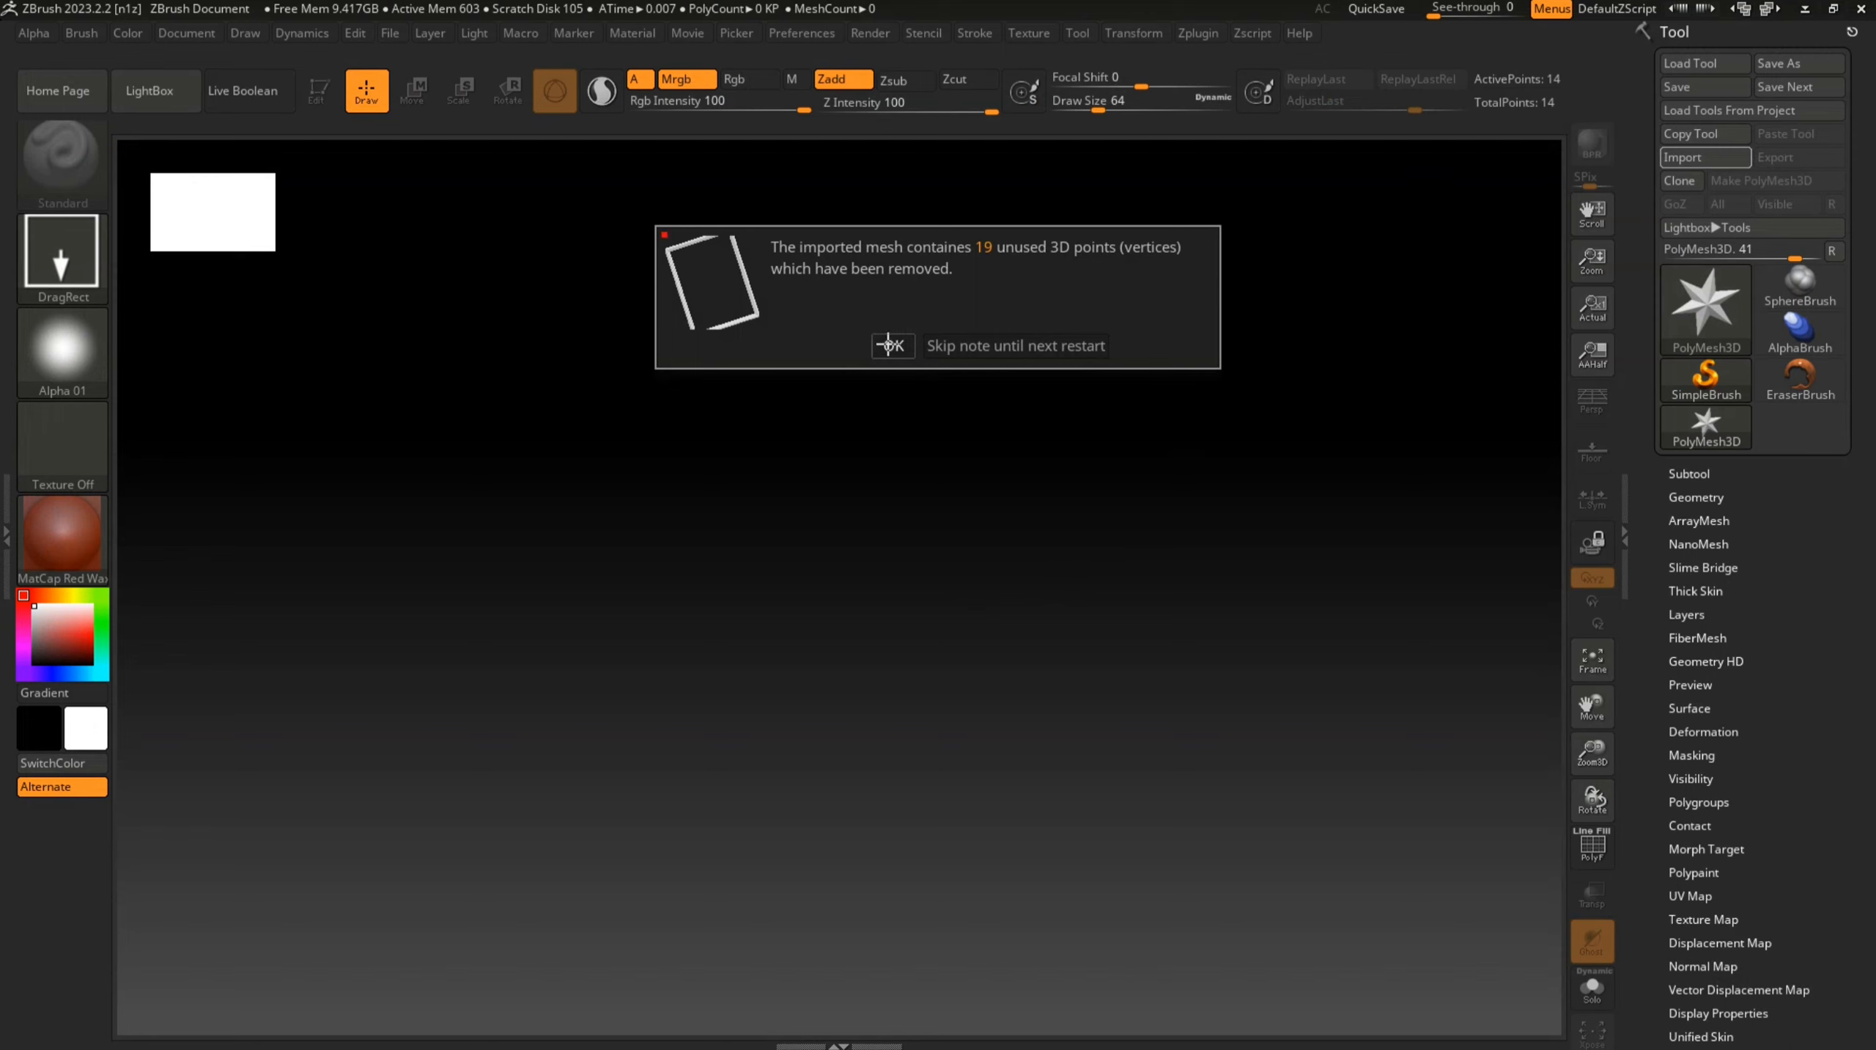
{"action": "left_click", "coordinate": [890, 344]}
Draw the imported mirror frame on the canvas in Edit mode and convert it to a PolyMesh3D
{"action": "left_click_drag", "start_coordinate": [919, 548], "coordinate": [893, 1022]}
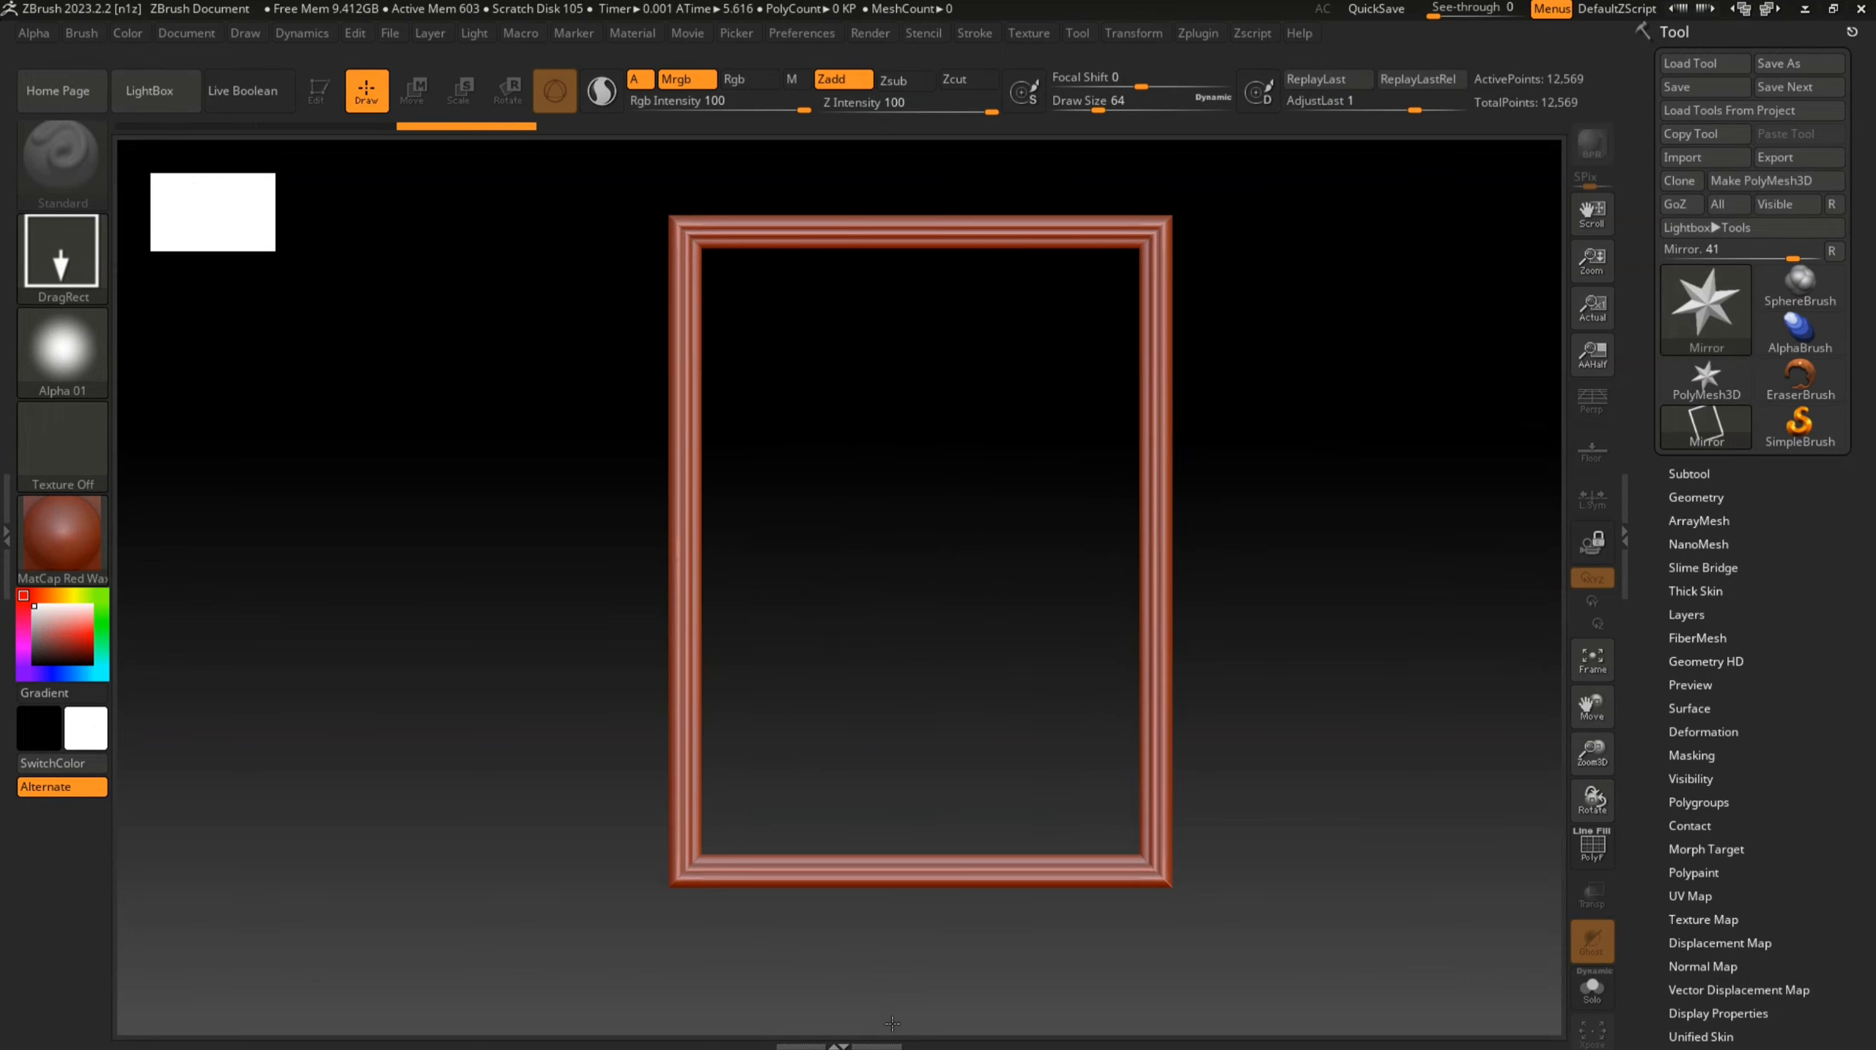
{"action": "left_click", "coordinate": [319, 90]}
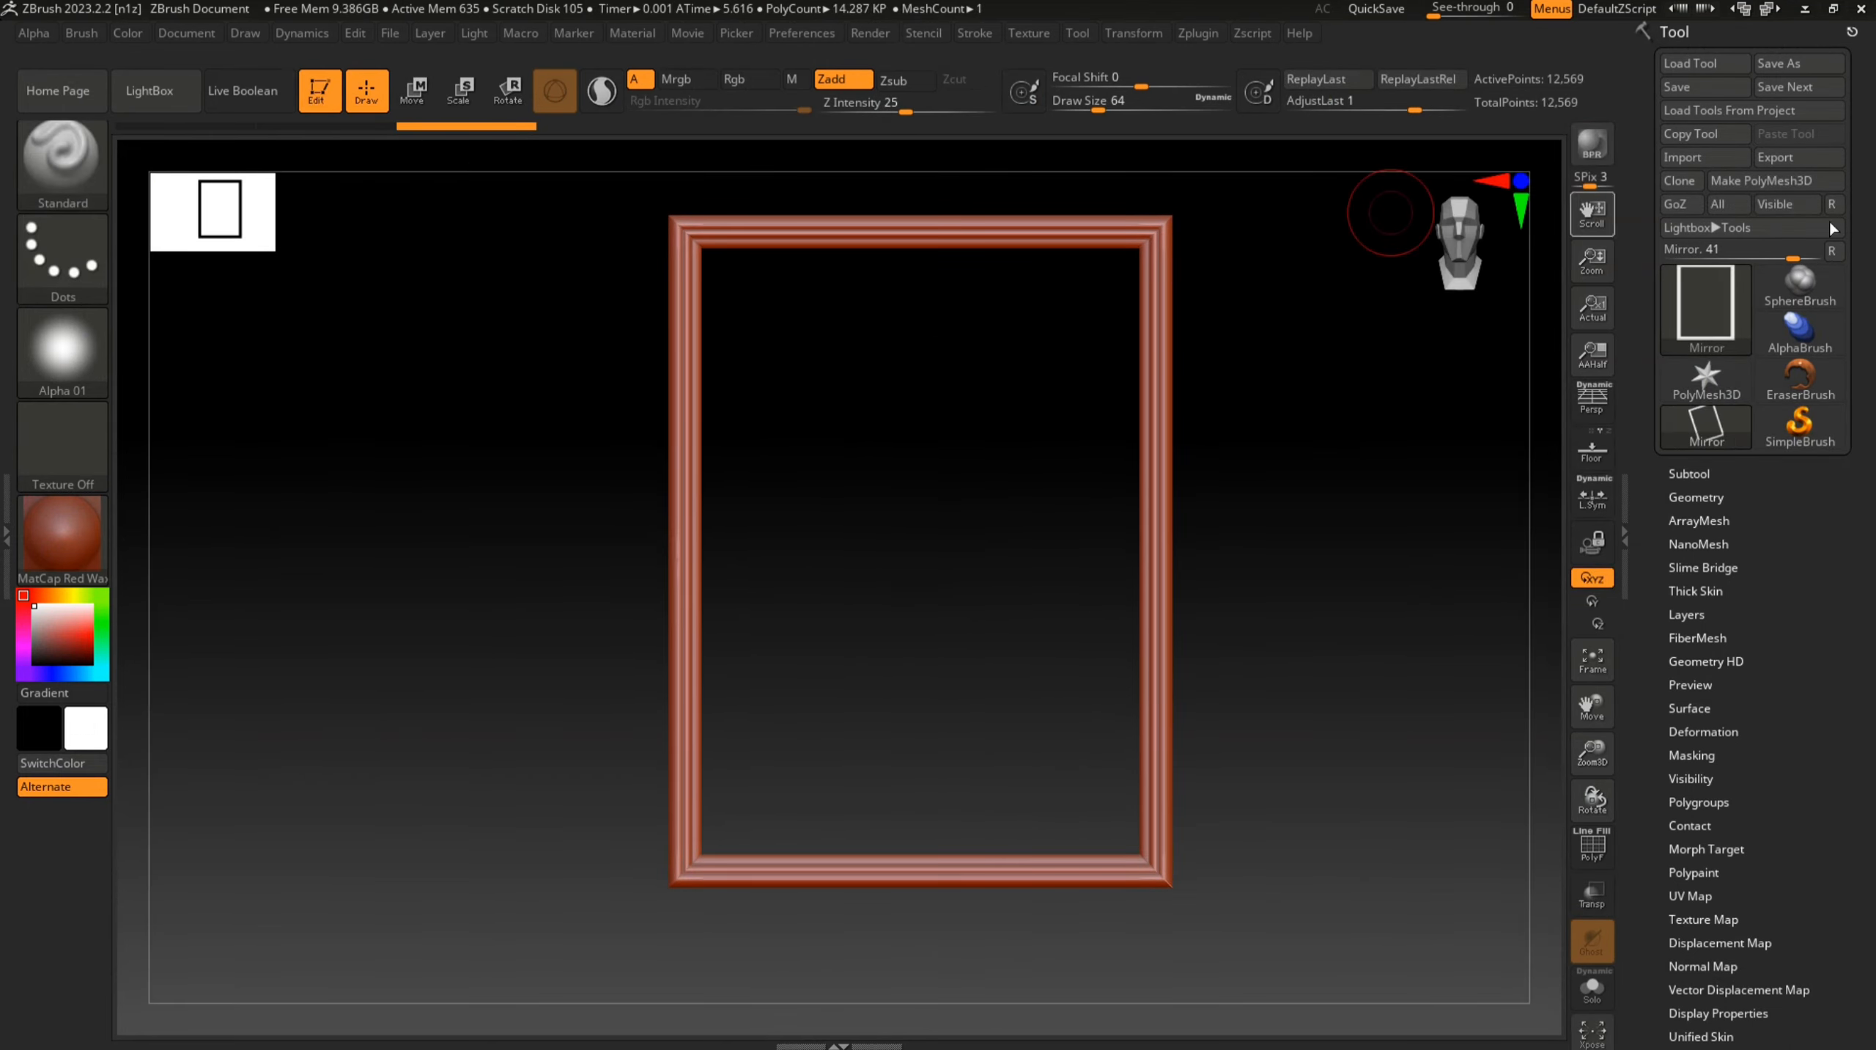
{"action": "left_click", "coordinate": [1788, 179]}
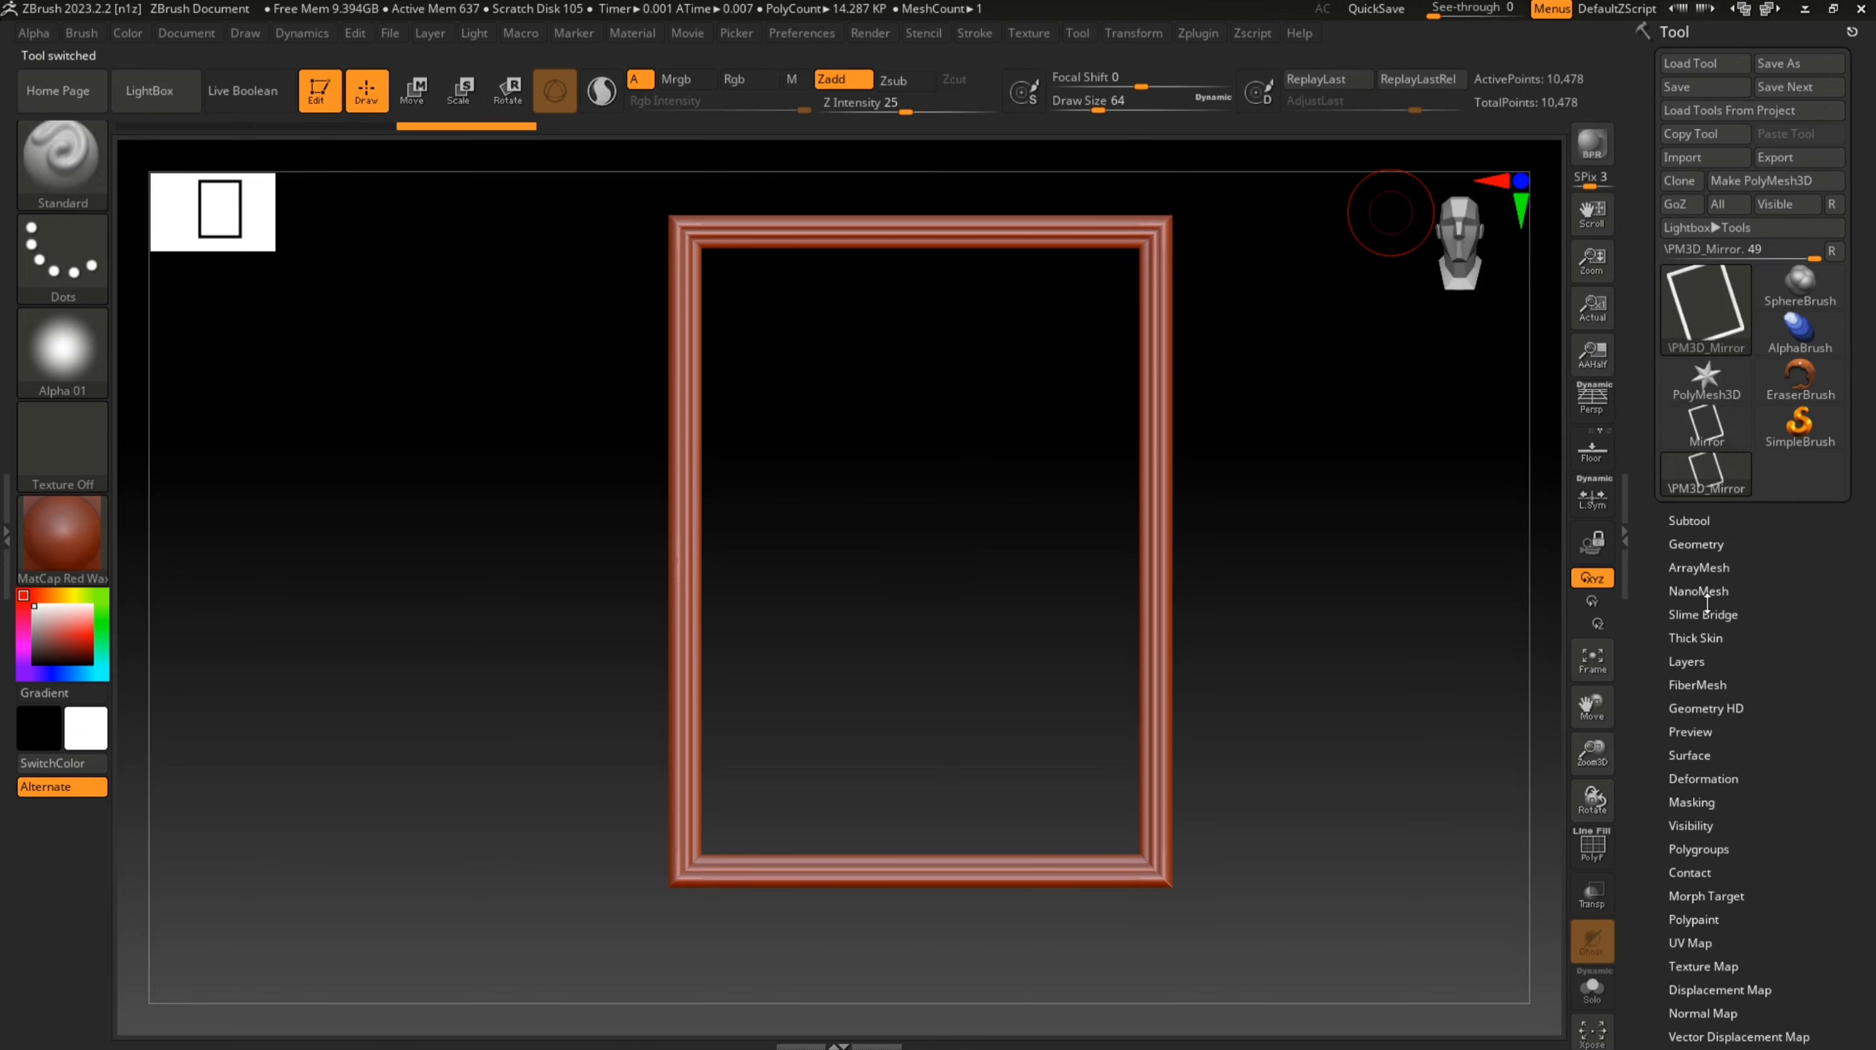
Apply DynaMesh to the mirror frame with Polish enabled and a resolution of 416
{"action": "left_click", "coordinate": [1719, 543]}
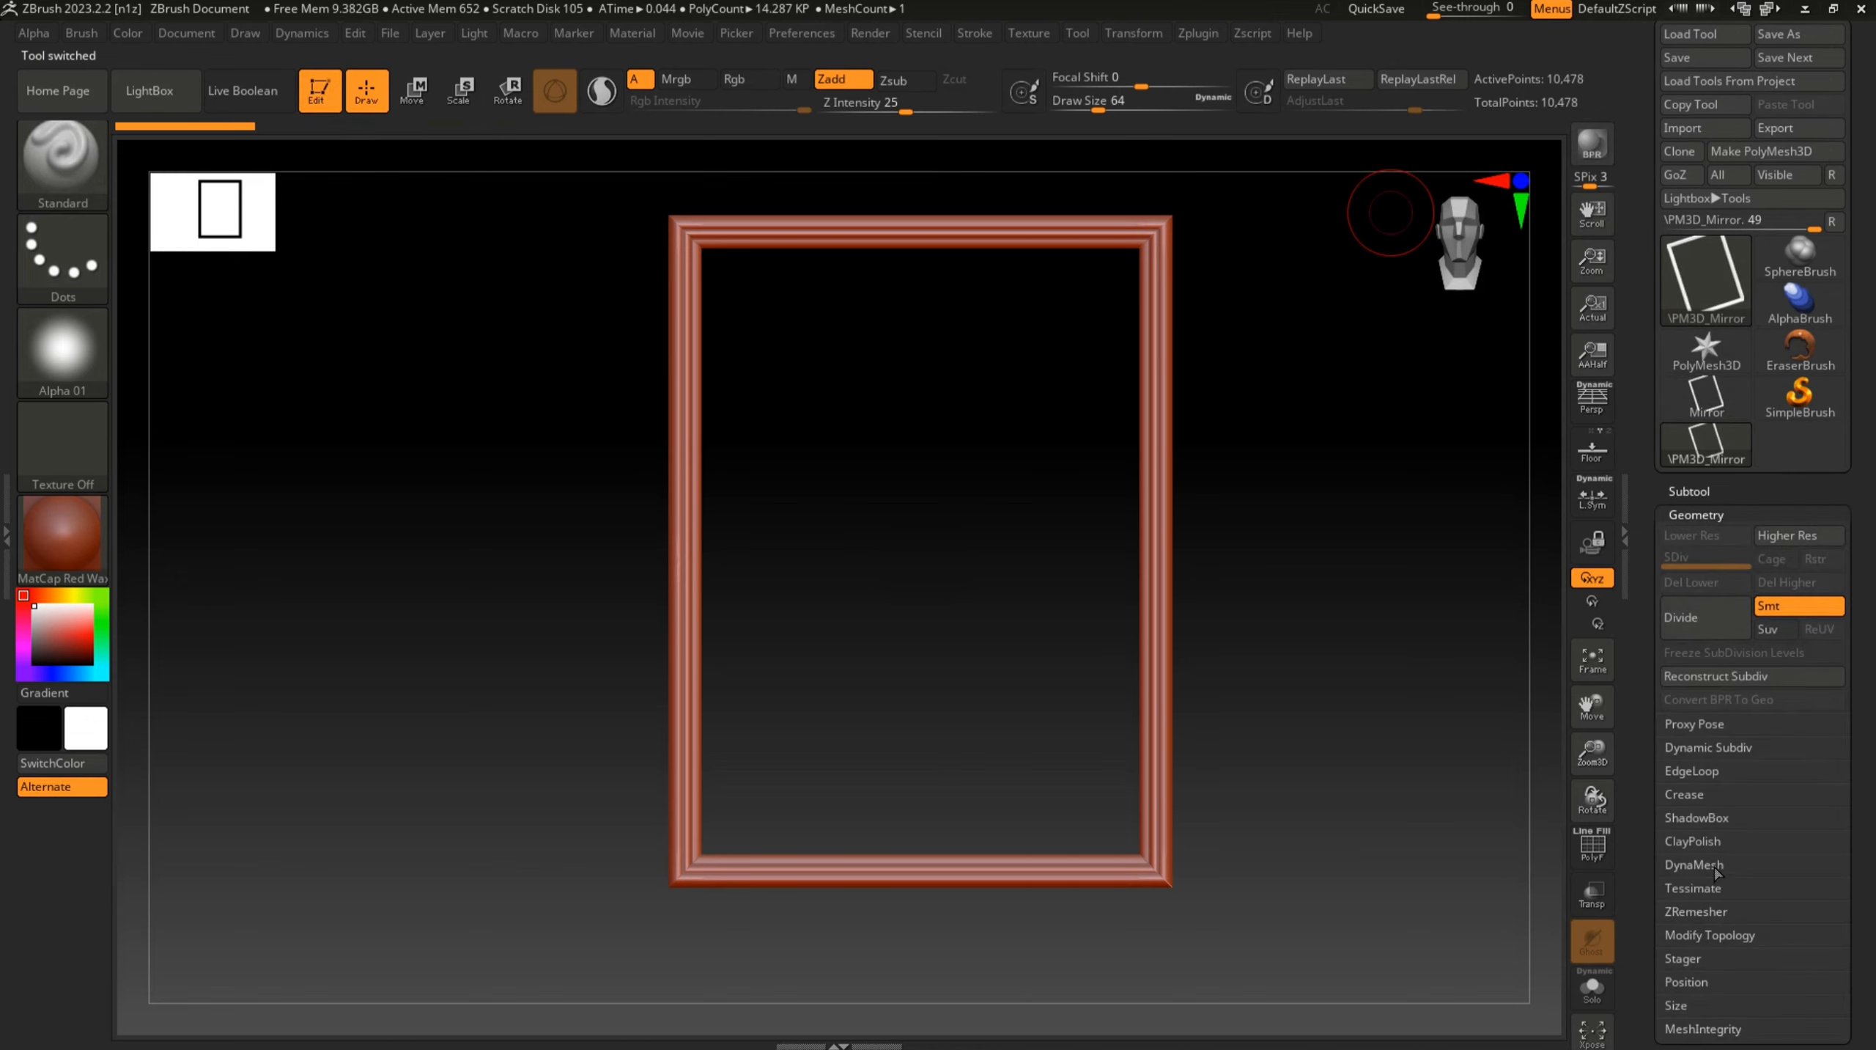
{"action": "left_click", "coordinate": [1693, 864]}
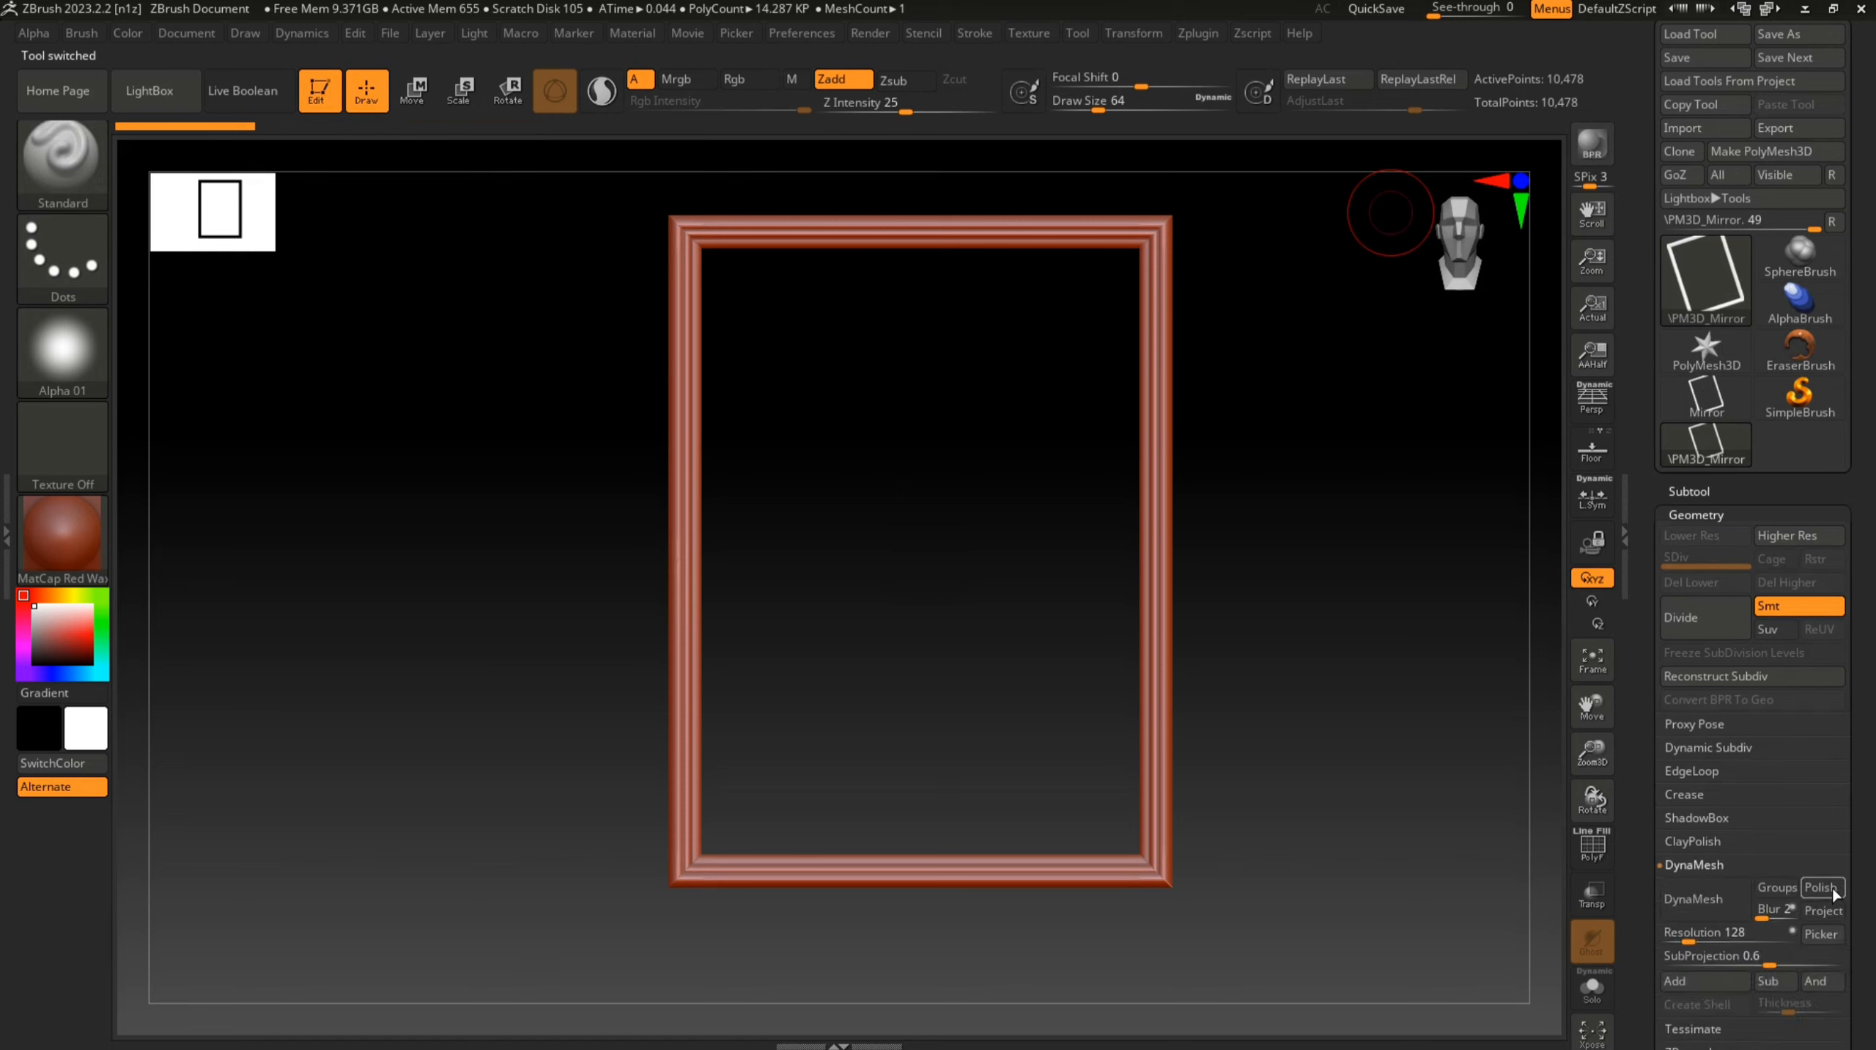
{"action": "left_click", "coordinate": [1820, 886]}
{"action": "left_click_drag", "start_coordinate": [1688, 935], "coordinate": [1702, 937]}
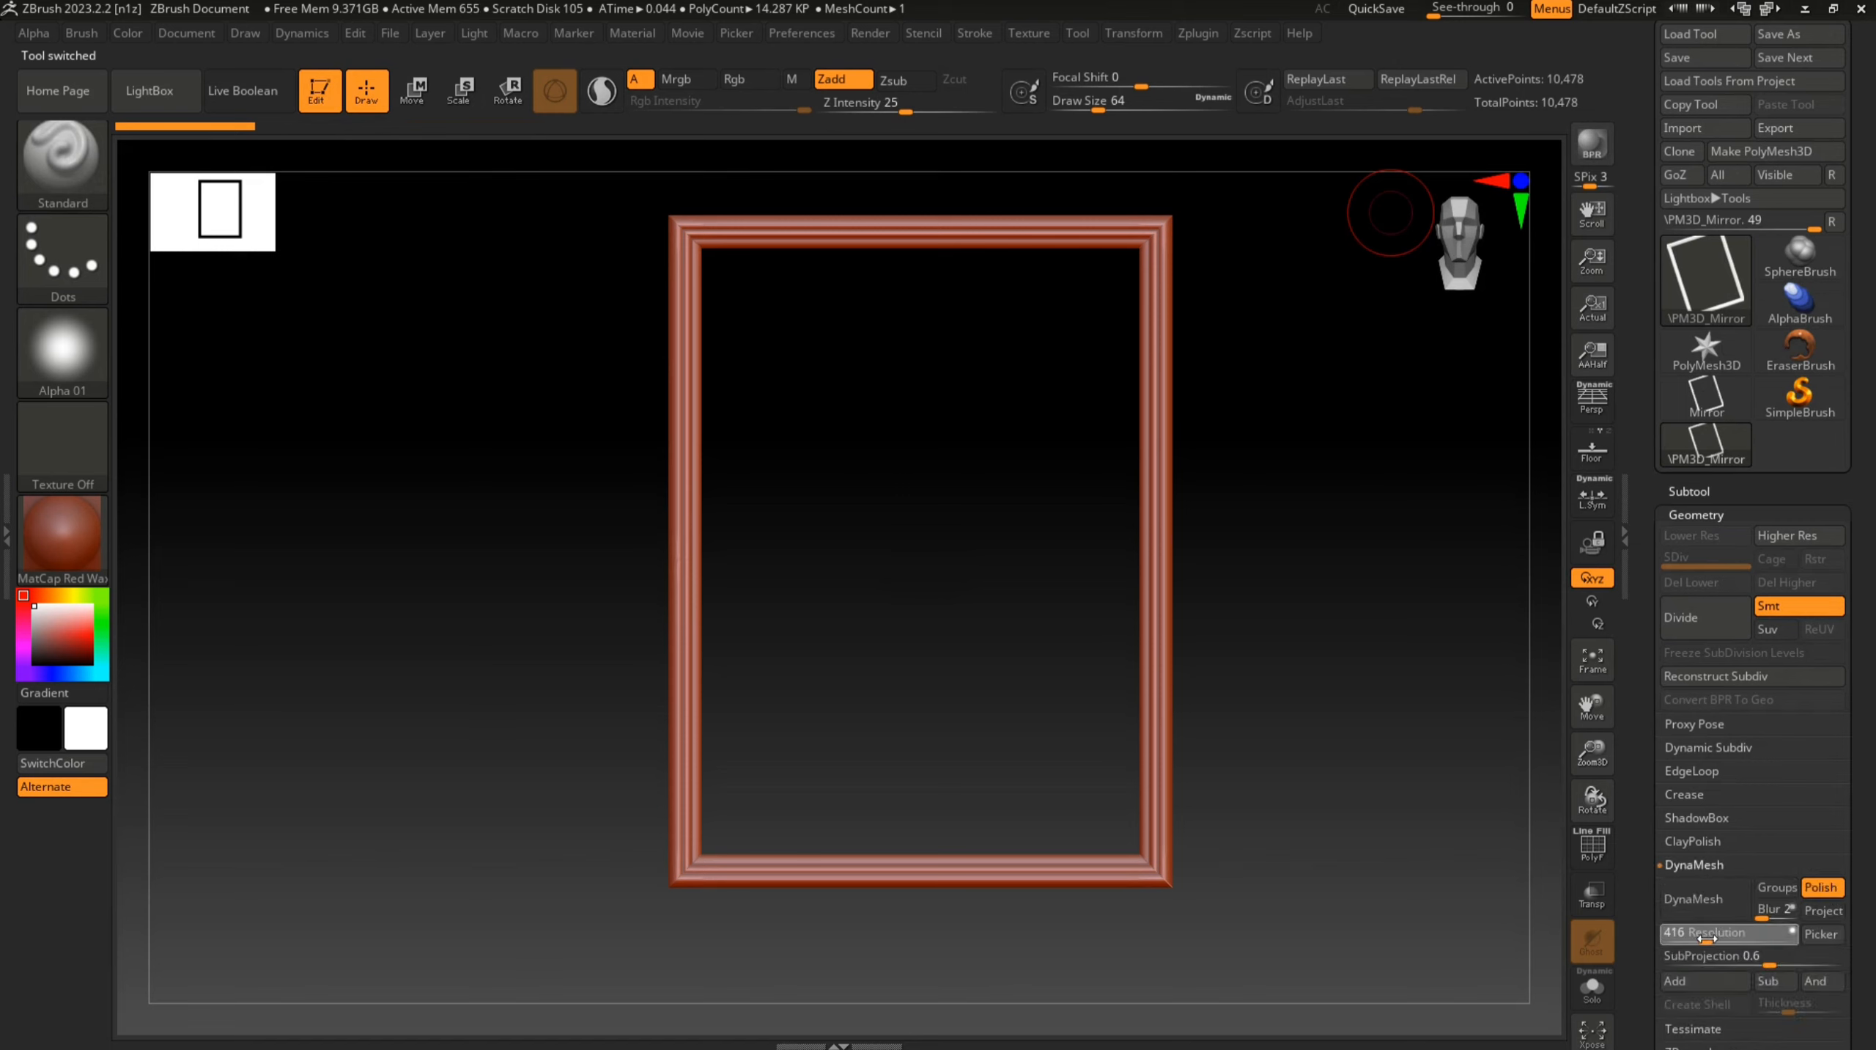
{"action": "left_click", "coordinate": [1695, 898]}
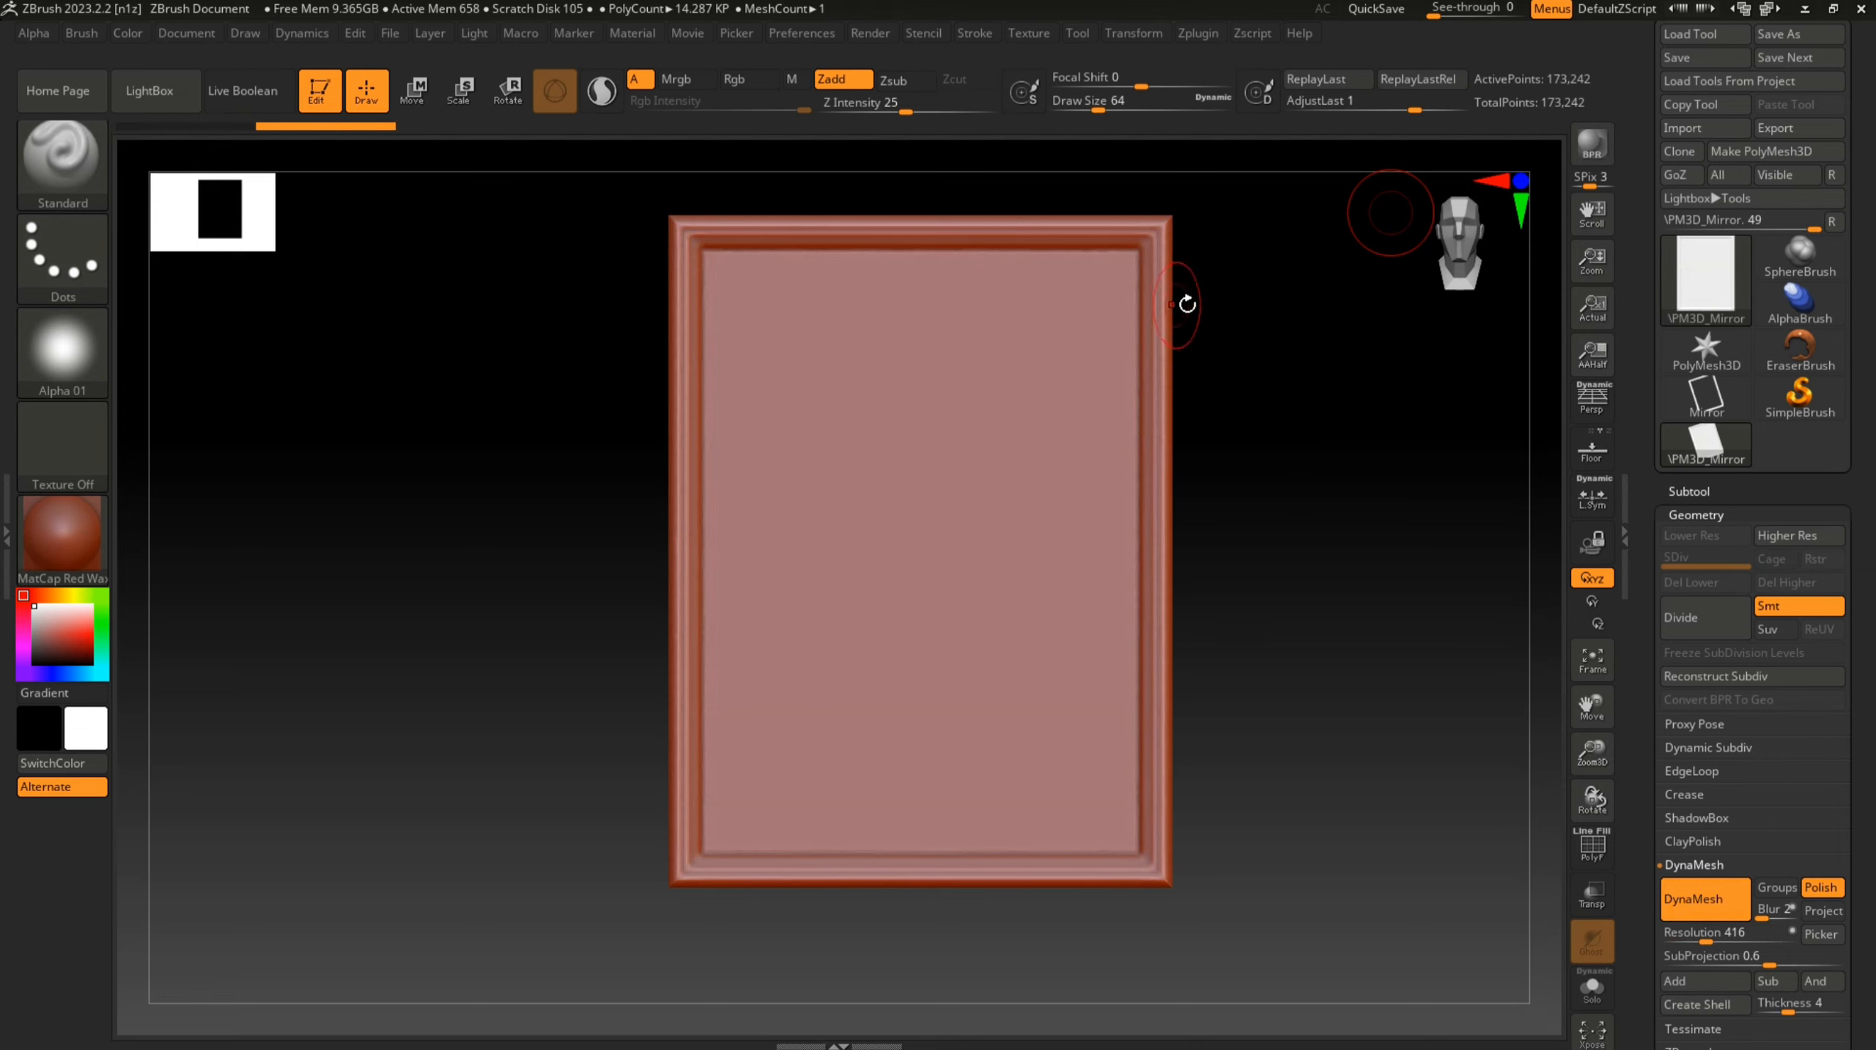
Inspect the frame's moulding up close, undo the DynaMesh, and remesh it at a resolution of 872
{"action": "left_click_drag", "start_coordinate": [1187, 303], "coordinate": [1345, 385]}
{"action": "right_click_drag", "start_coordinate": [1296, 461], "coordinate": [1255, 632], "text": "ctrl"}
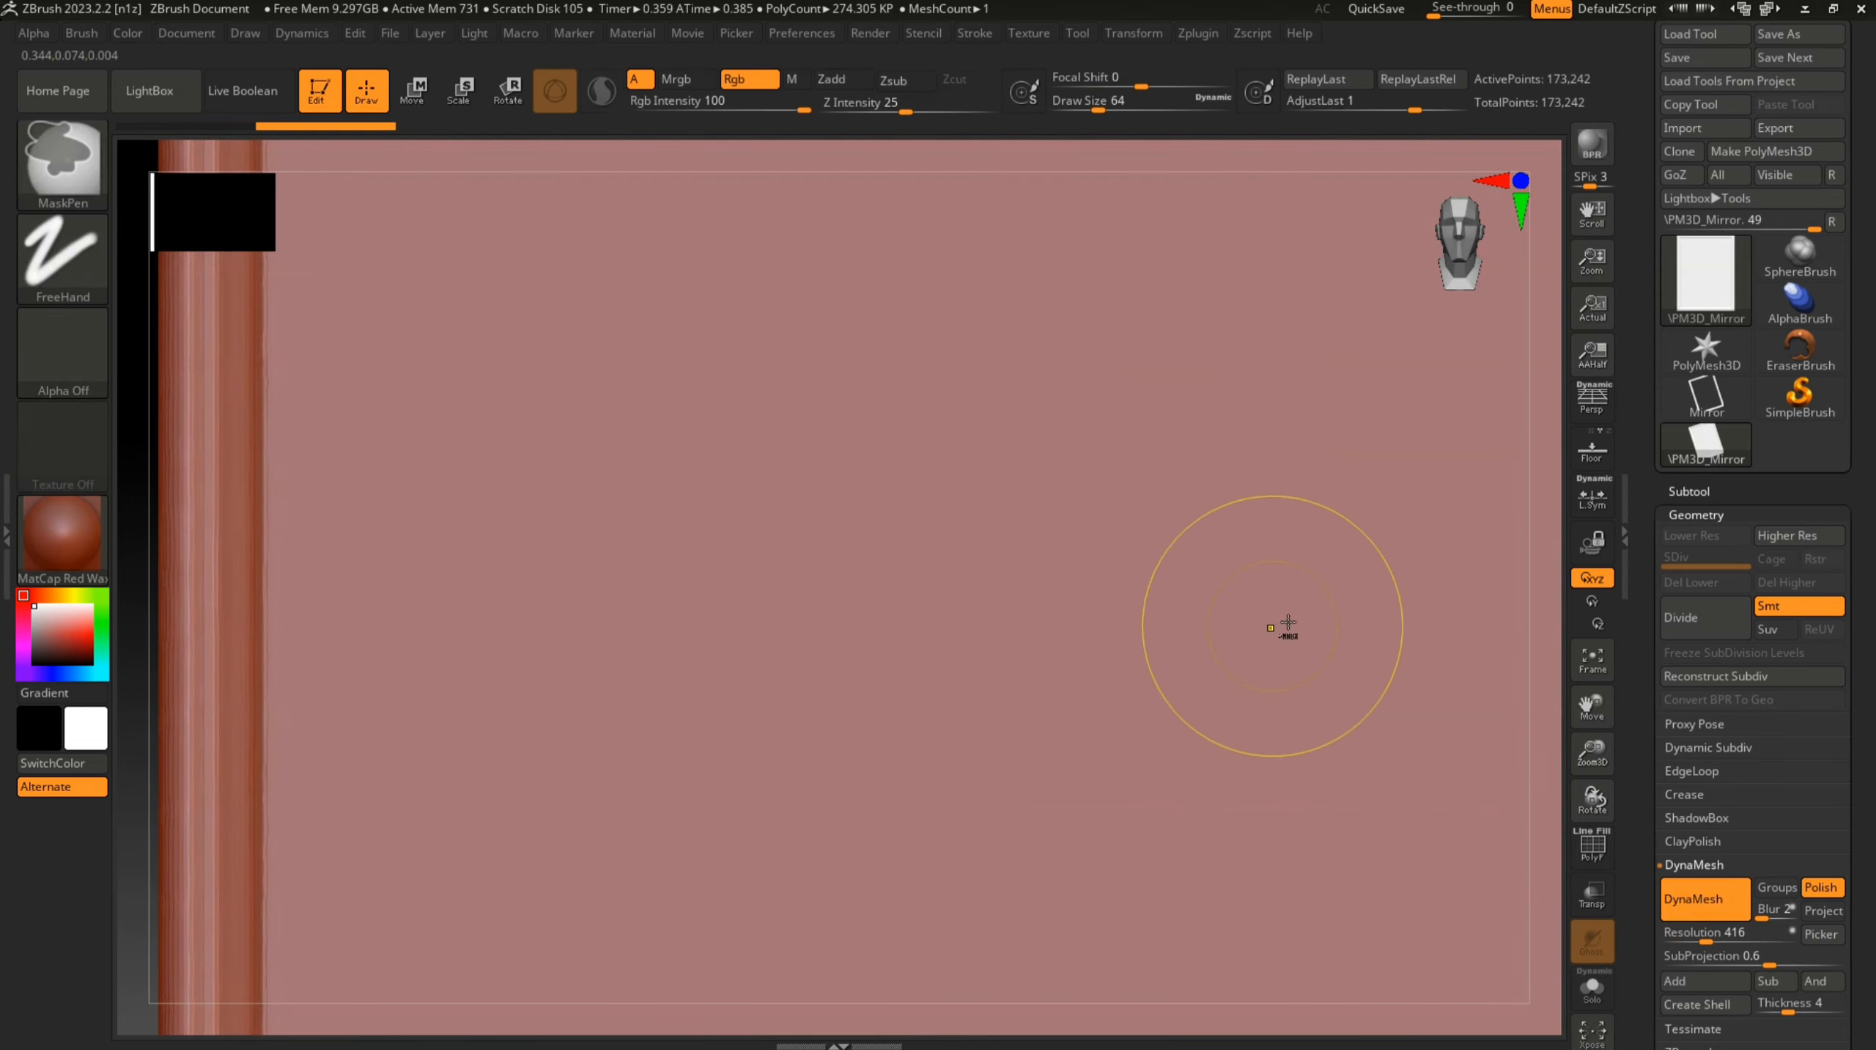
{"action": "key", "text": "ctrl+z"}
{"action": "left_click_drag", "start_coordinate": [1705, 941], "coordinate": [1730, 942]}
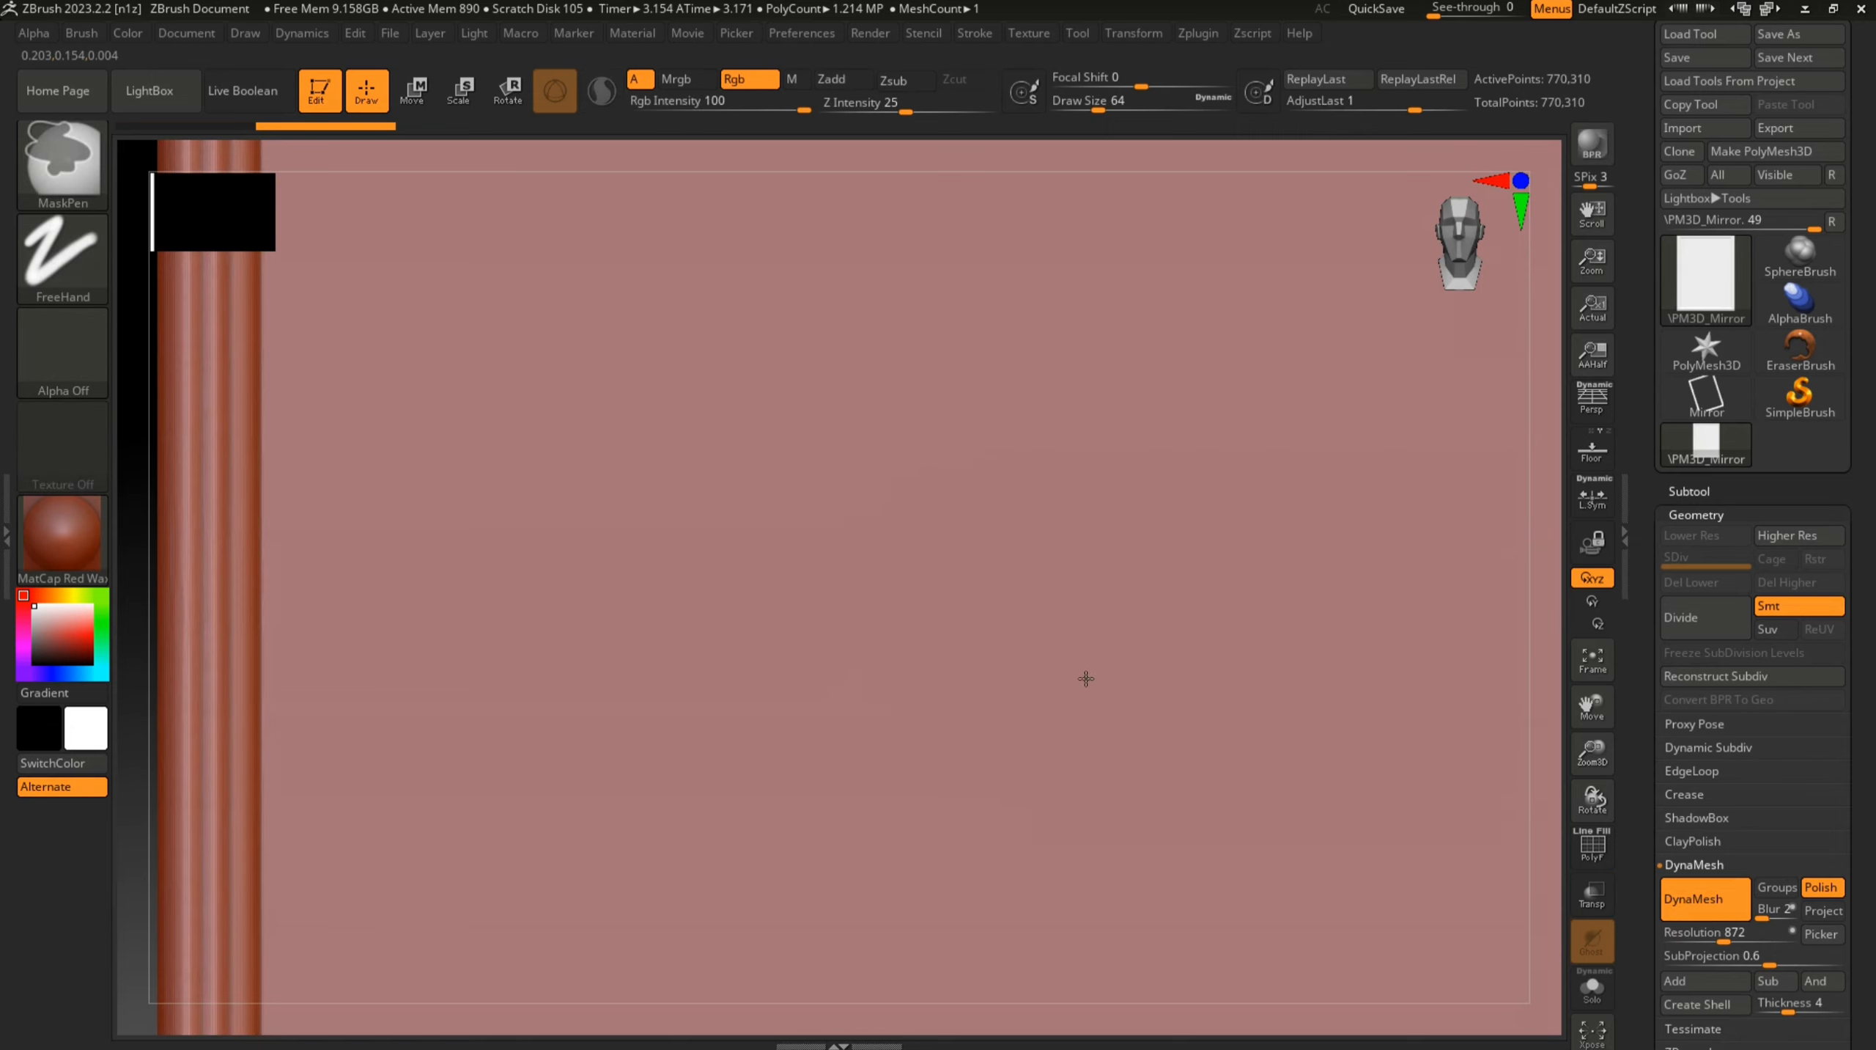
Hide the flat panel inside the frame with a rectangular selection from its upper-left to lower-right inner corner
{"action": "mouse_move", "coordinate": [1085, 675]}
{"action": "right_mouse_down", "text": "ctrl"}
{"action": "mouse_move", "coordinate": [1268, 664]}
{"action": "mouse_move", "coordinate": [1143, 707]}
{"action": "mouse_move", "coordinate": [1295, 685]}
{"action": "mouse_move", "coordinate": [1211, 651]}
{"action": "mouse_move", "coordinate": [1208, 615]}
{"action": "right_mouse_up", "text": "ctrl"}
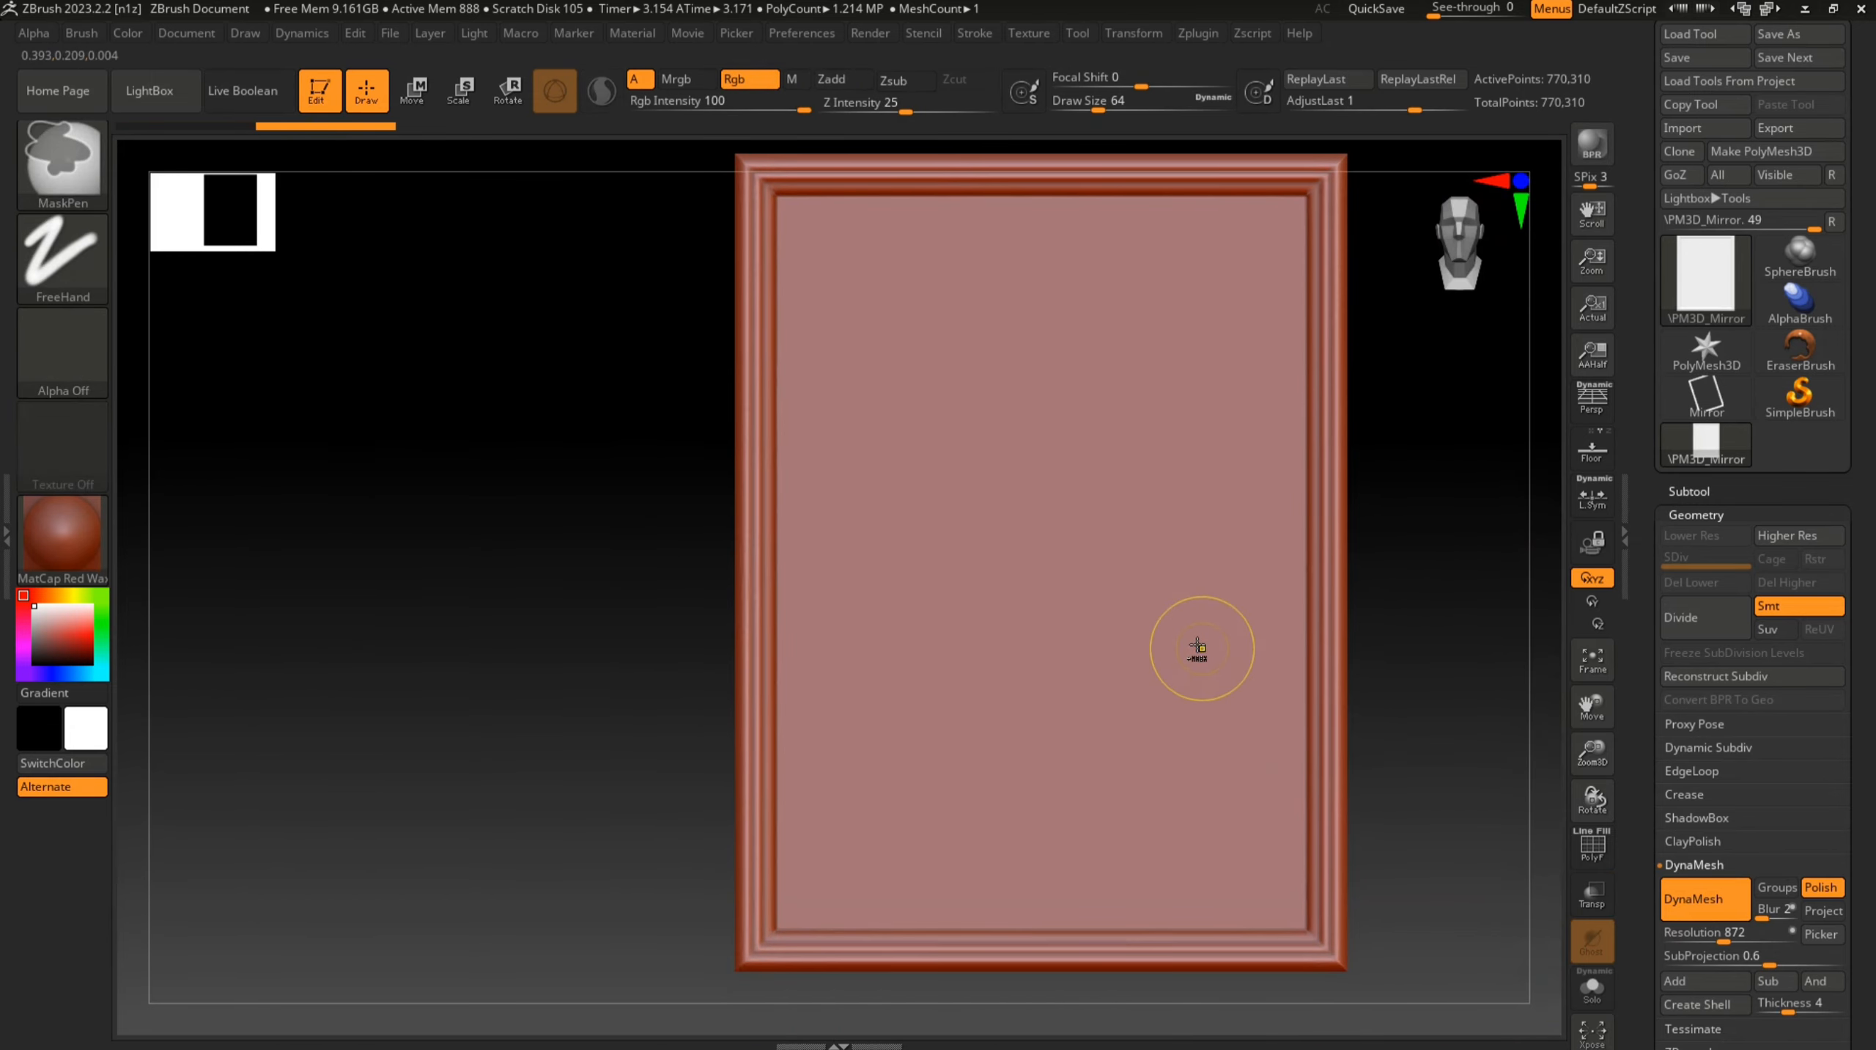
{"action": "key", "text": "ctrl+shift"}
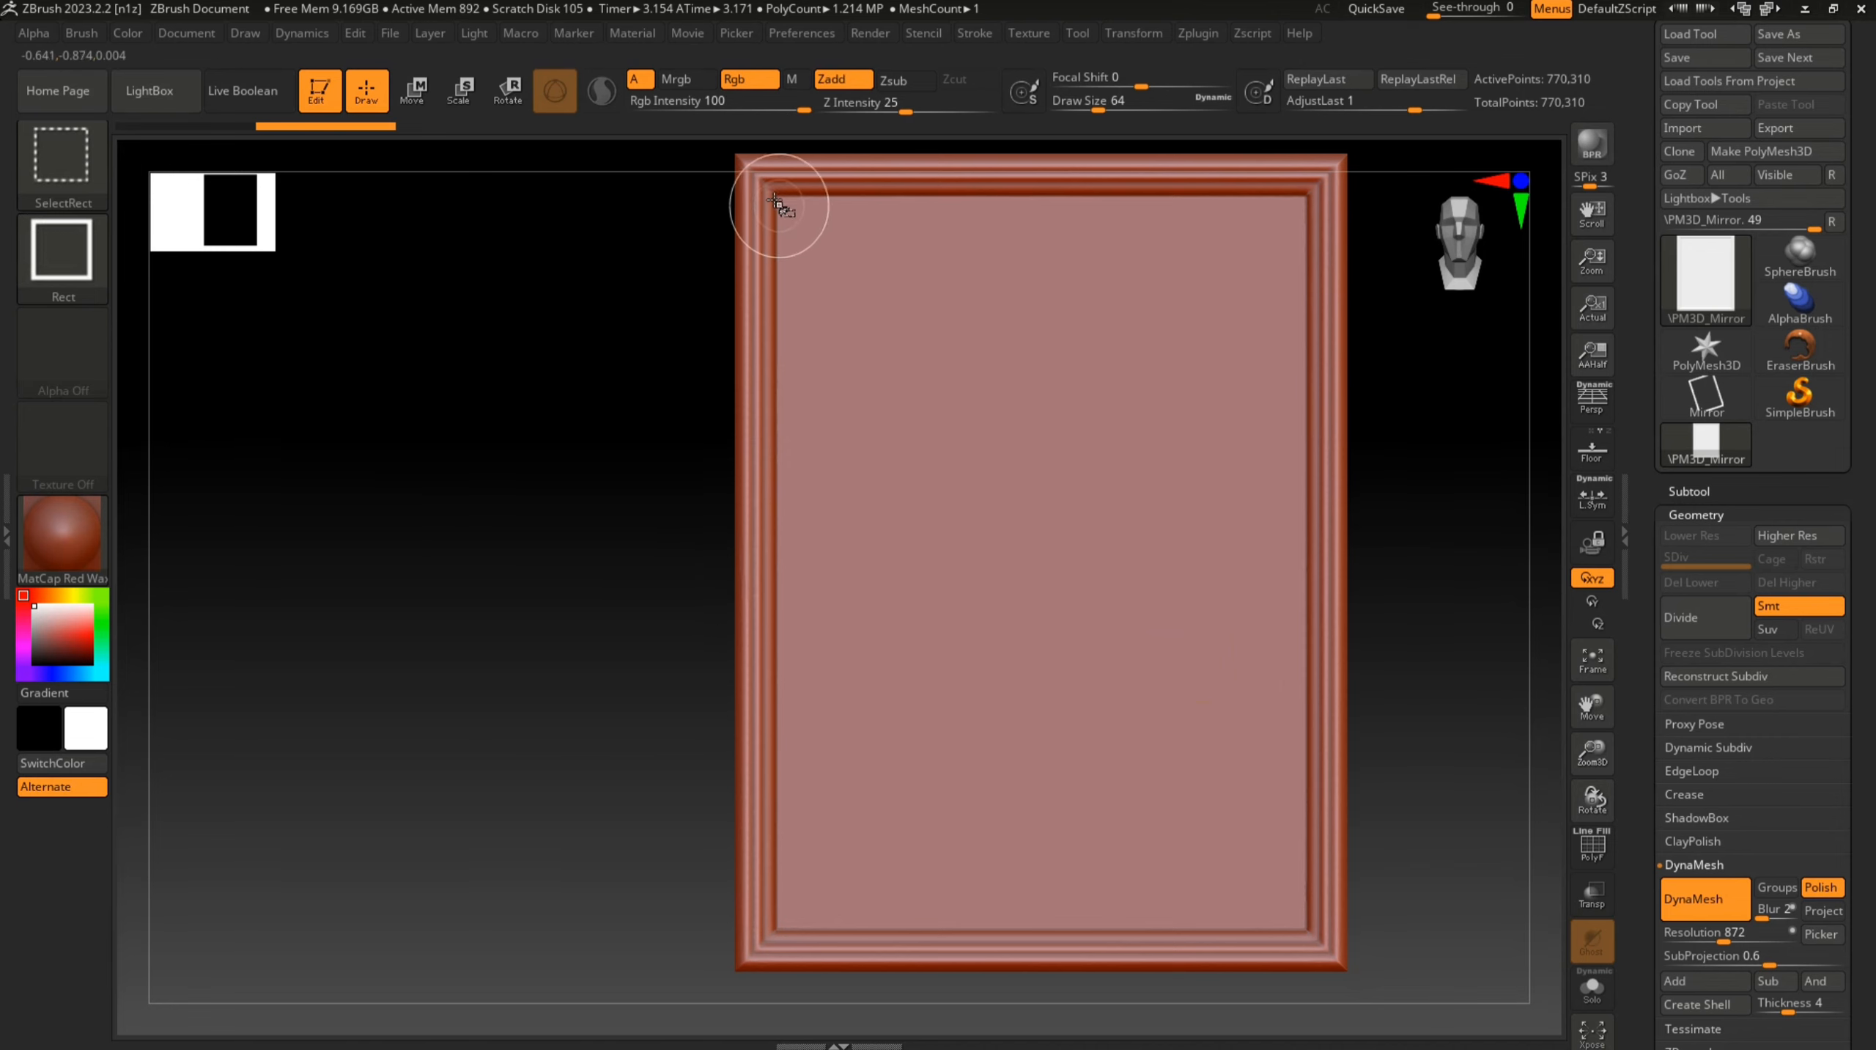
{"action": "left_click_drag", "start_coordinate": [776, 197], "coordinate": [1302, 924], "text": "ctrl+shift"}
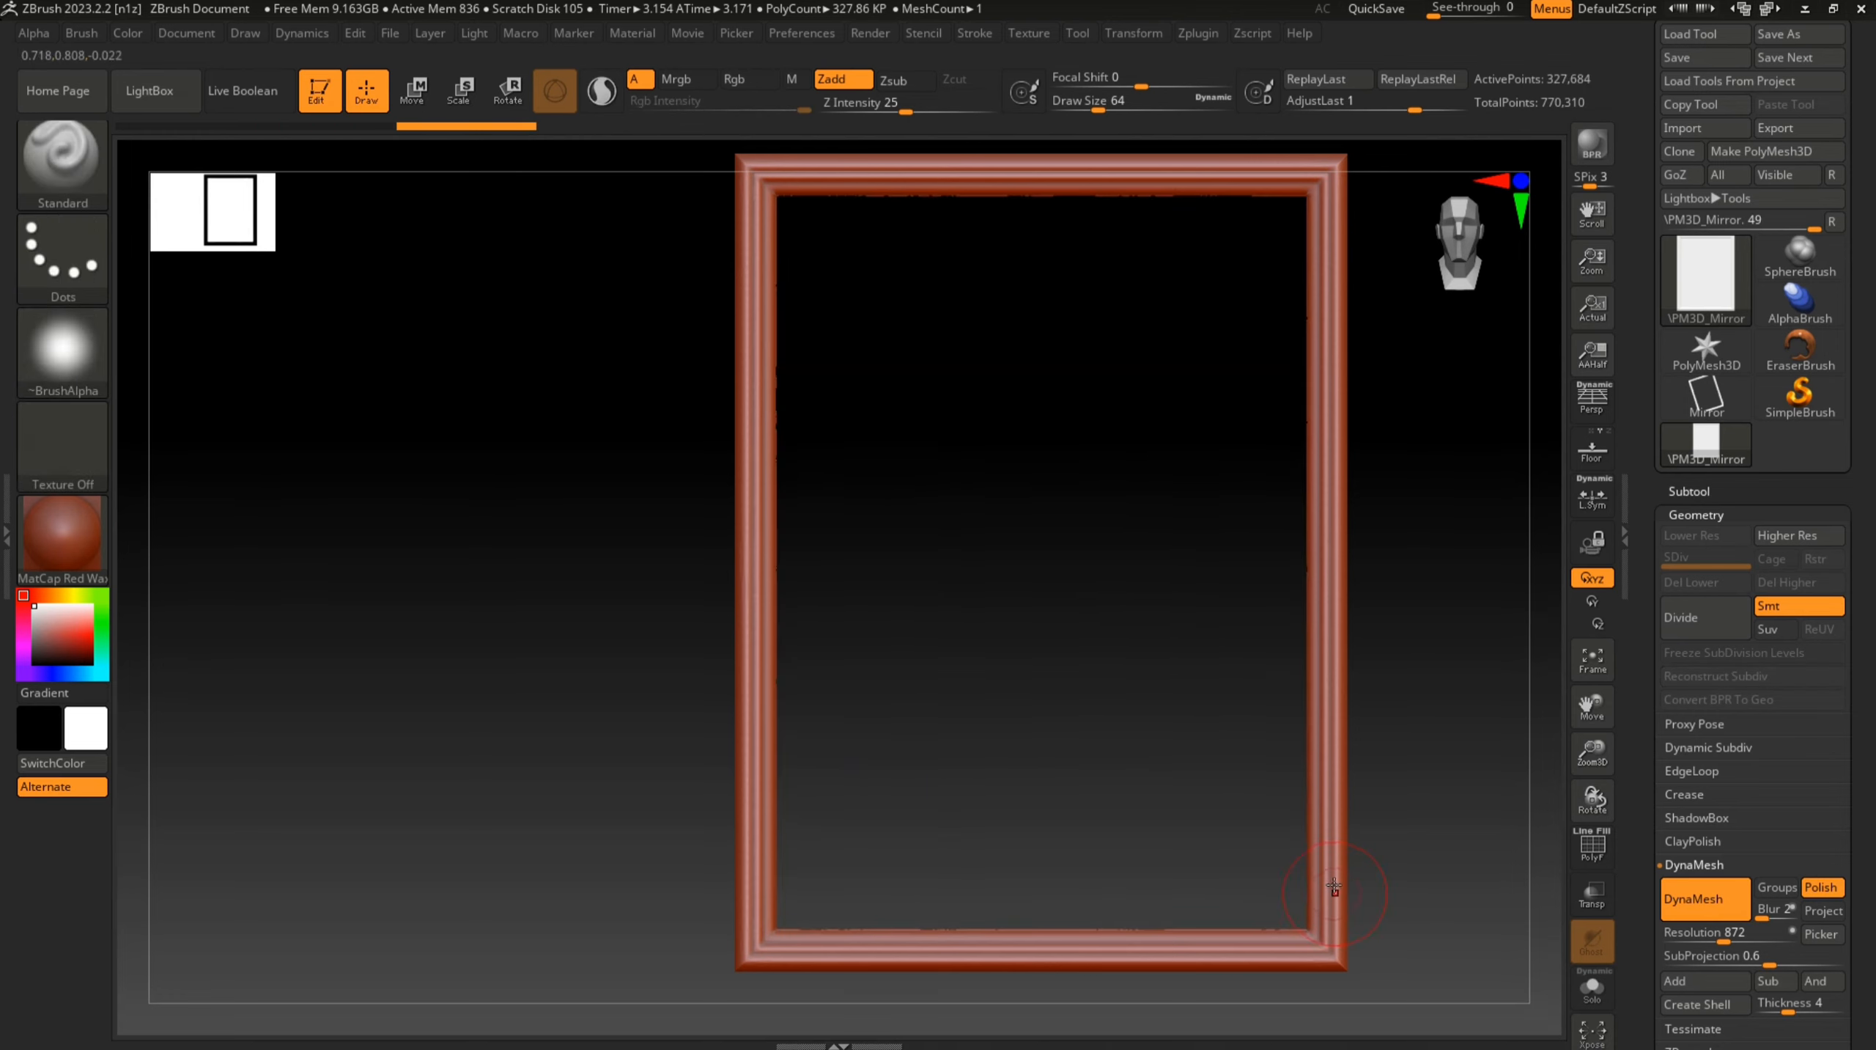
Delete the hidden centre panel geometry from the frame mesh with Del Hidden
{"action": "mouse_move", "coordinate": [1370, 657]}
{"action": "left_mouse_down"}
{"action": "mouse_move", "coordinate": [1198, 667]}
{"action": "mouse_move", "coordinate": [1367, 682]}
{"action": "left_mouse_up"}
{"action": "left_click_drag", "start_coordinate": [1648, 930], "coordinate": [1697, 744]}
{"action": "left_click", "coordinate": [1719, 672]}
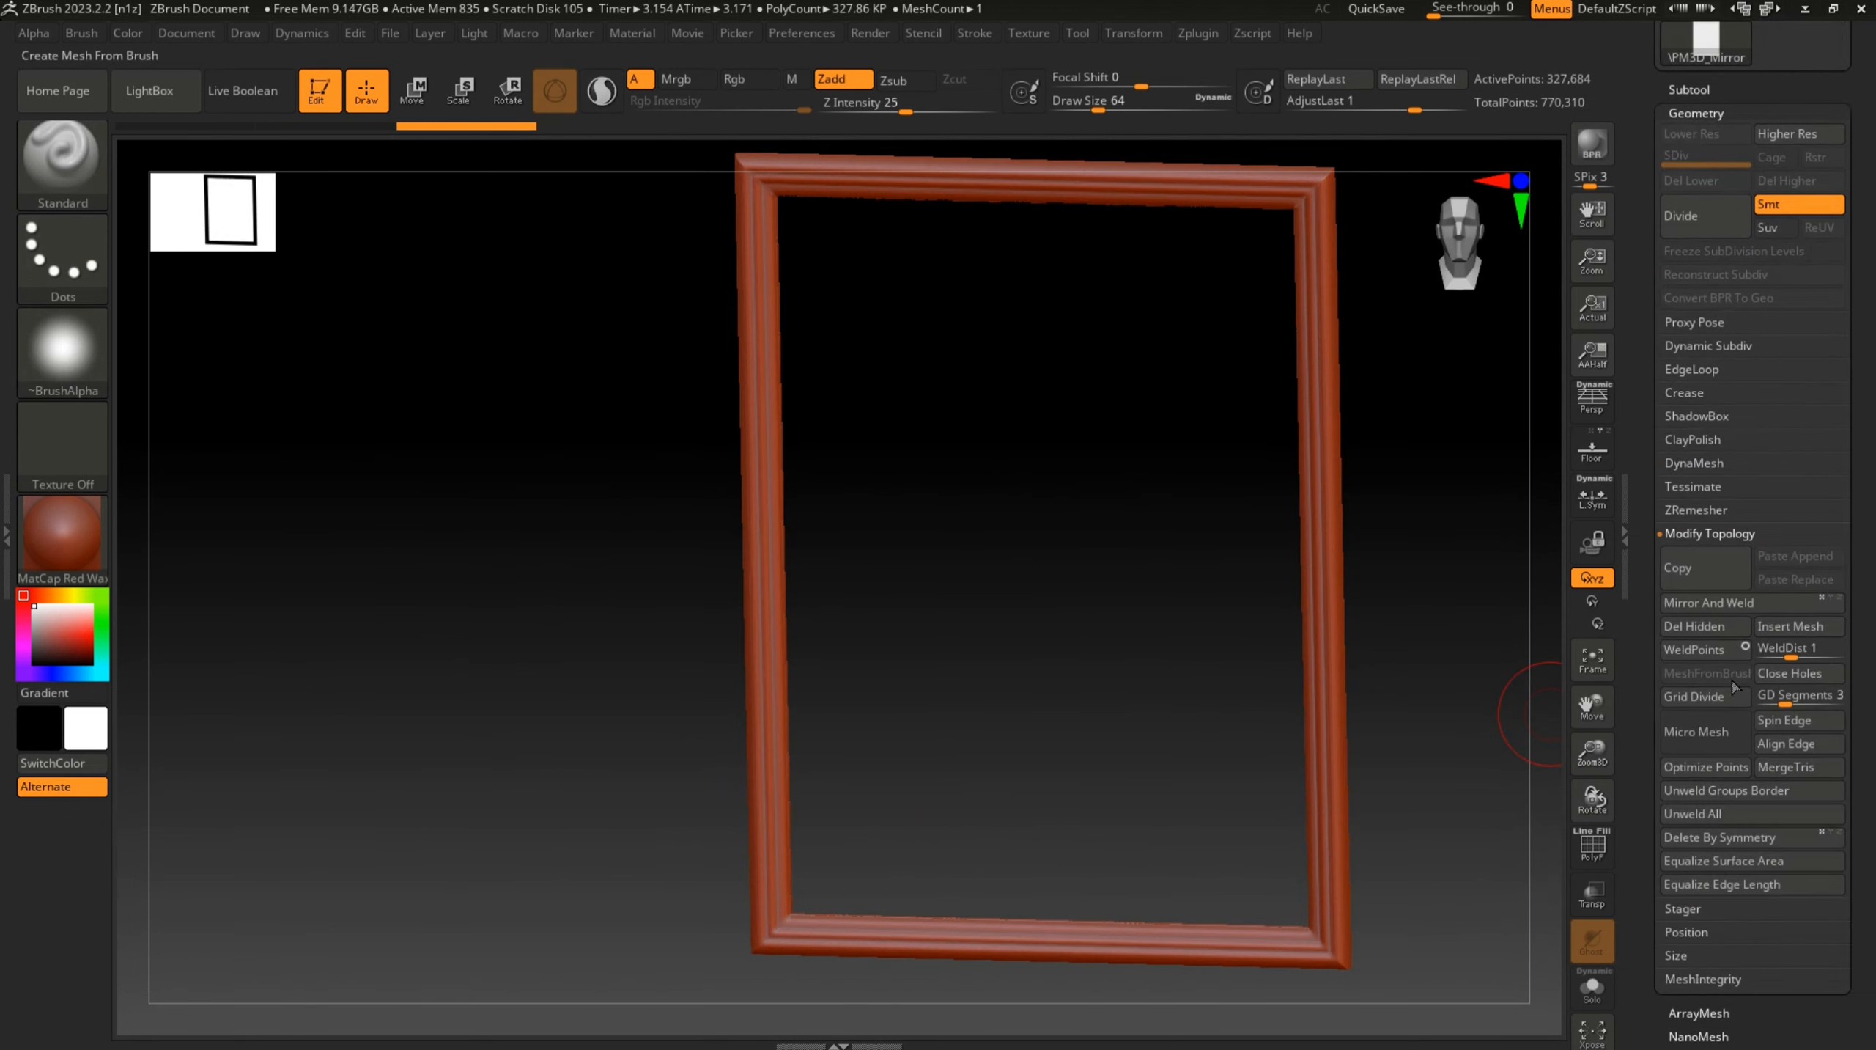
{"action": "left_click", "coordinate": [1707, 626]}
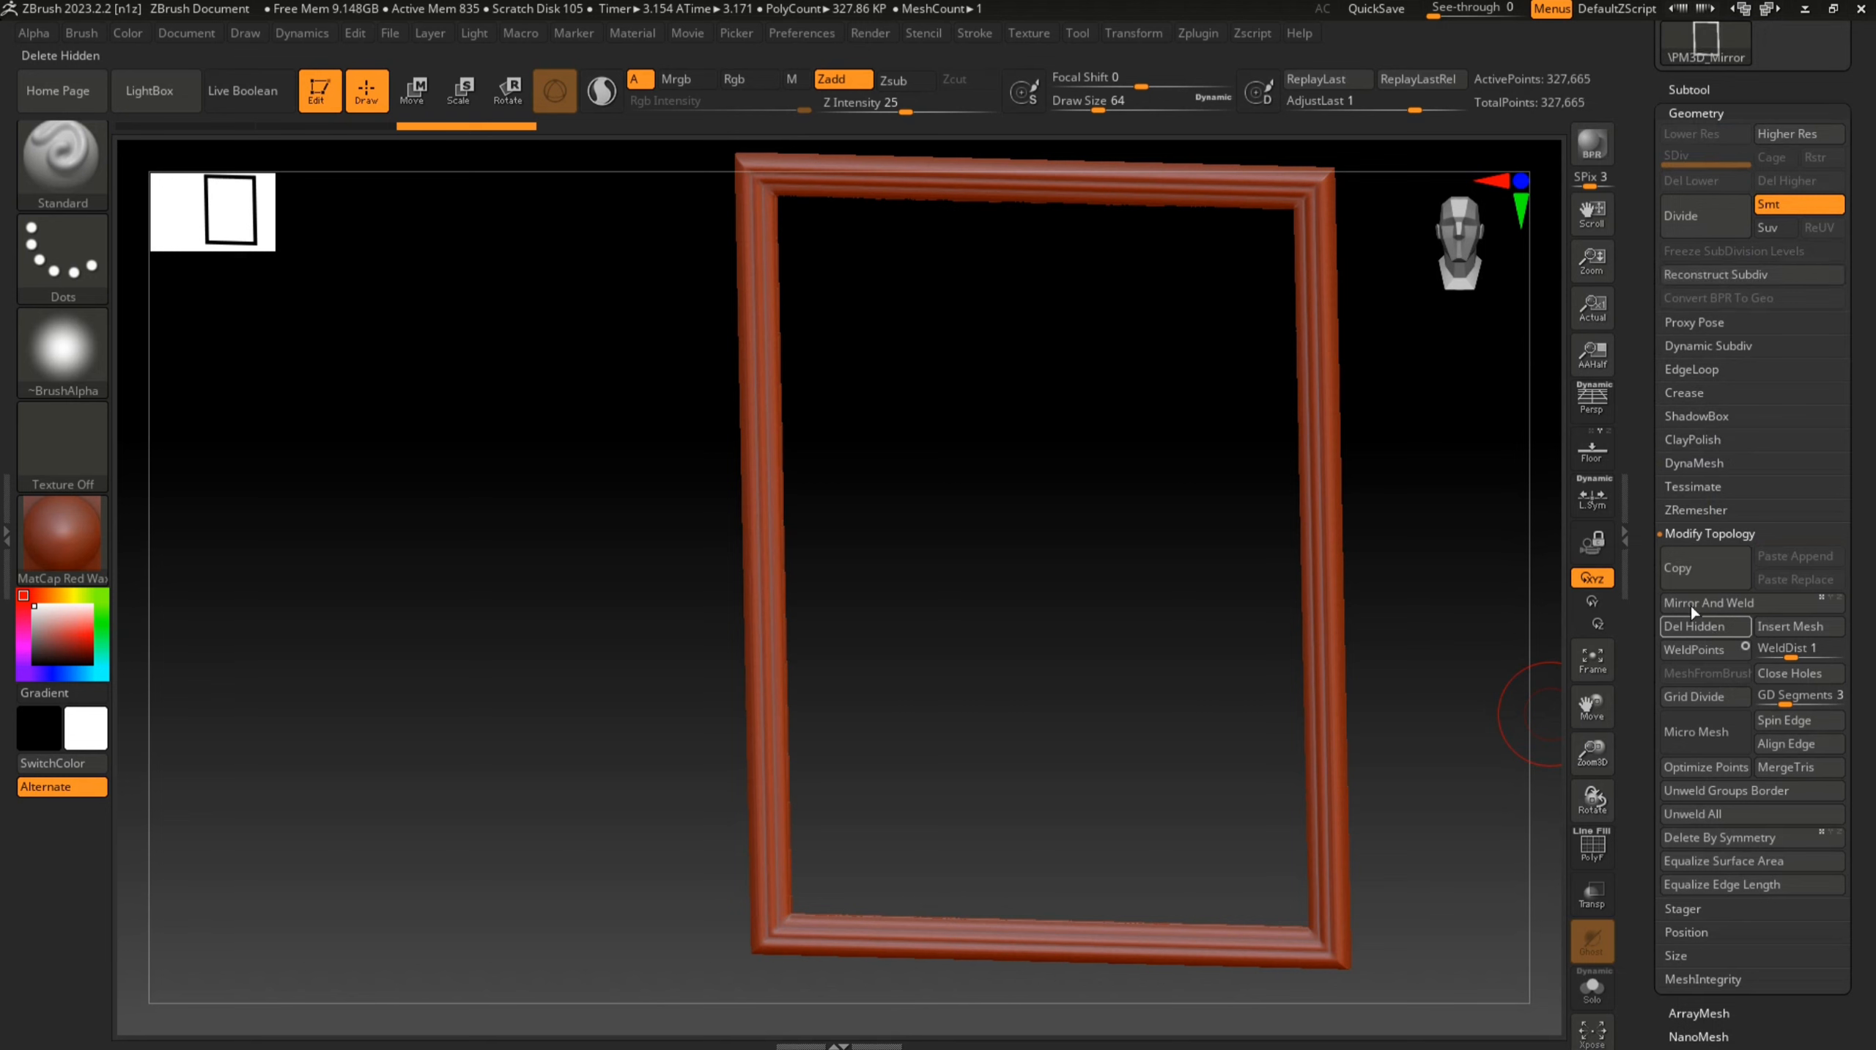
{"action": "left_click_drag", "start_coordinate": [1651, 549], "coordinate": [1652, 635]}
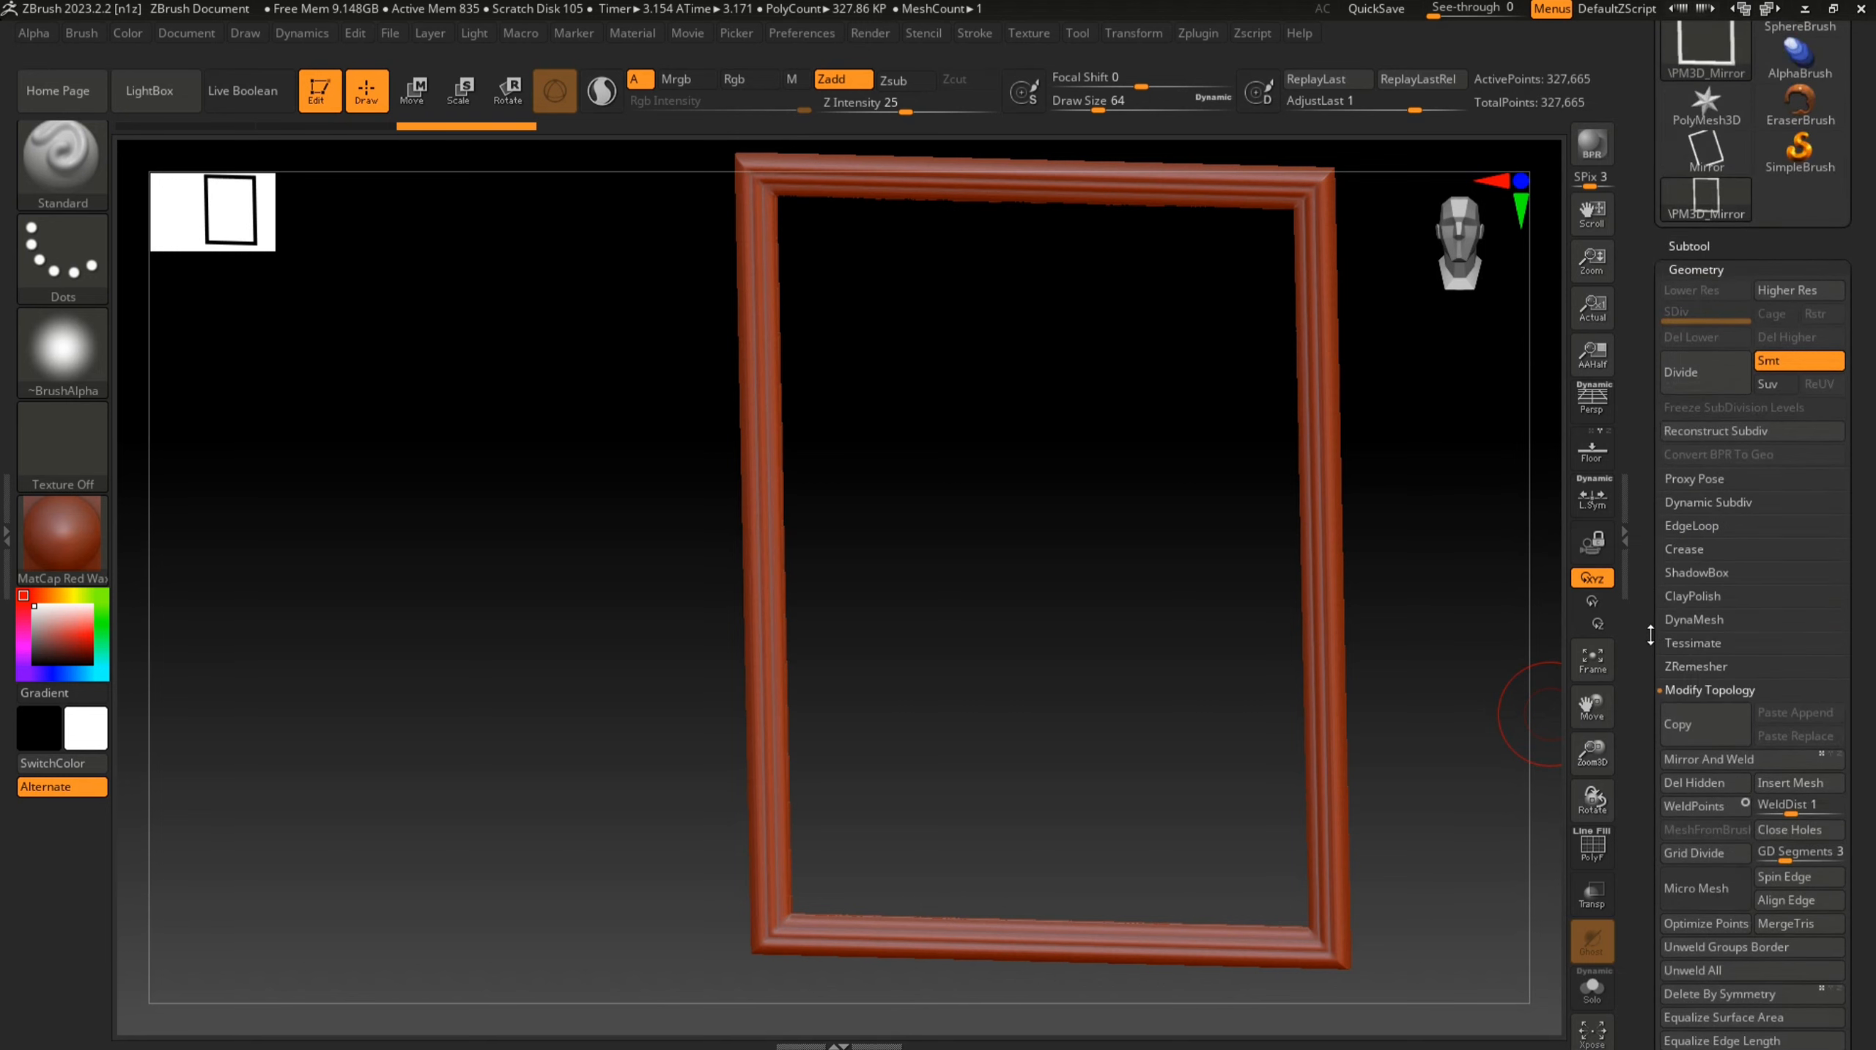
View the frame straight from the front and activate X-axis symmetry for its mesh
{"action": "left_click", "coordinate": [1713, 695]}
{"action": "left_click", "coordinate": [1713, 620]}
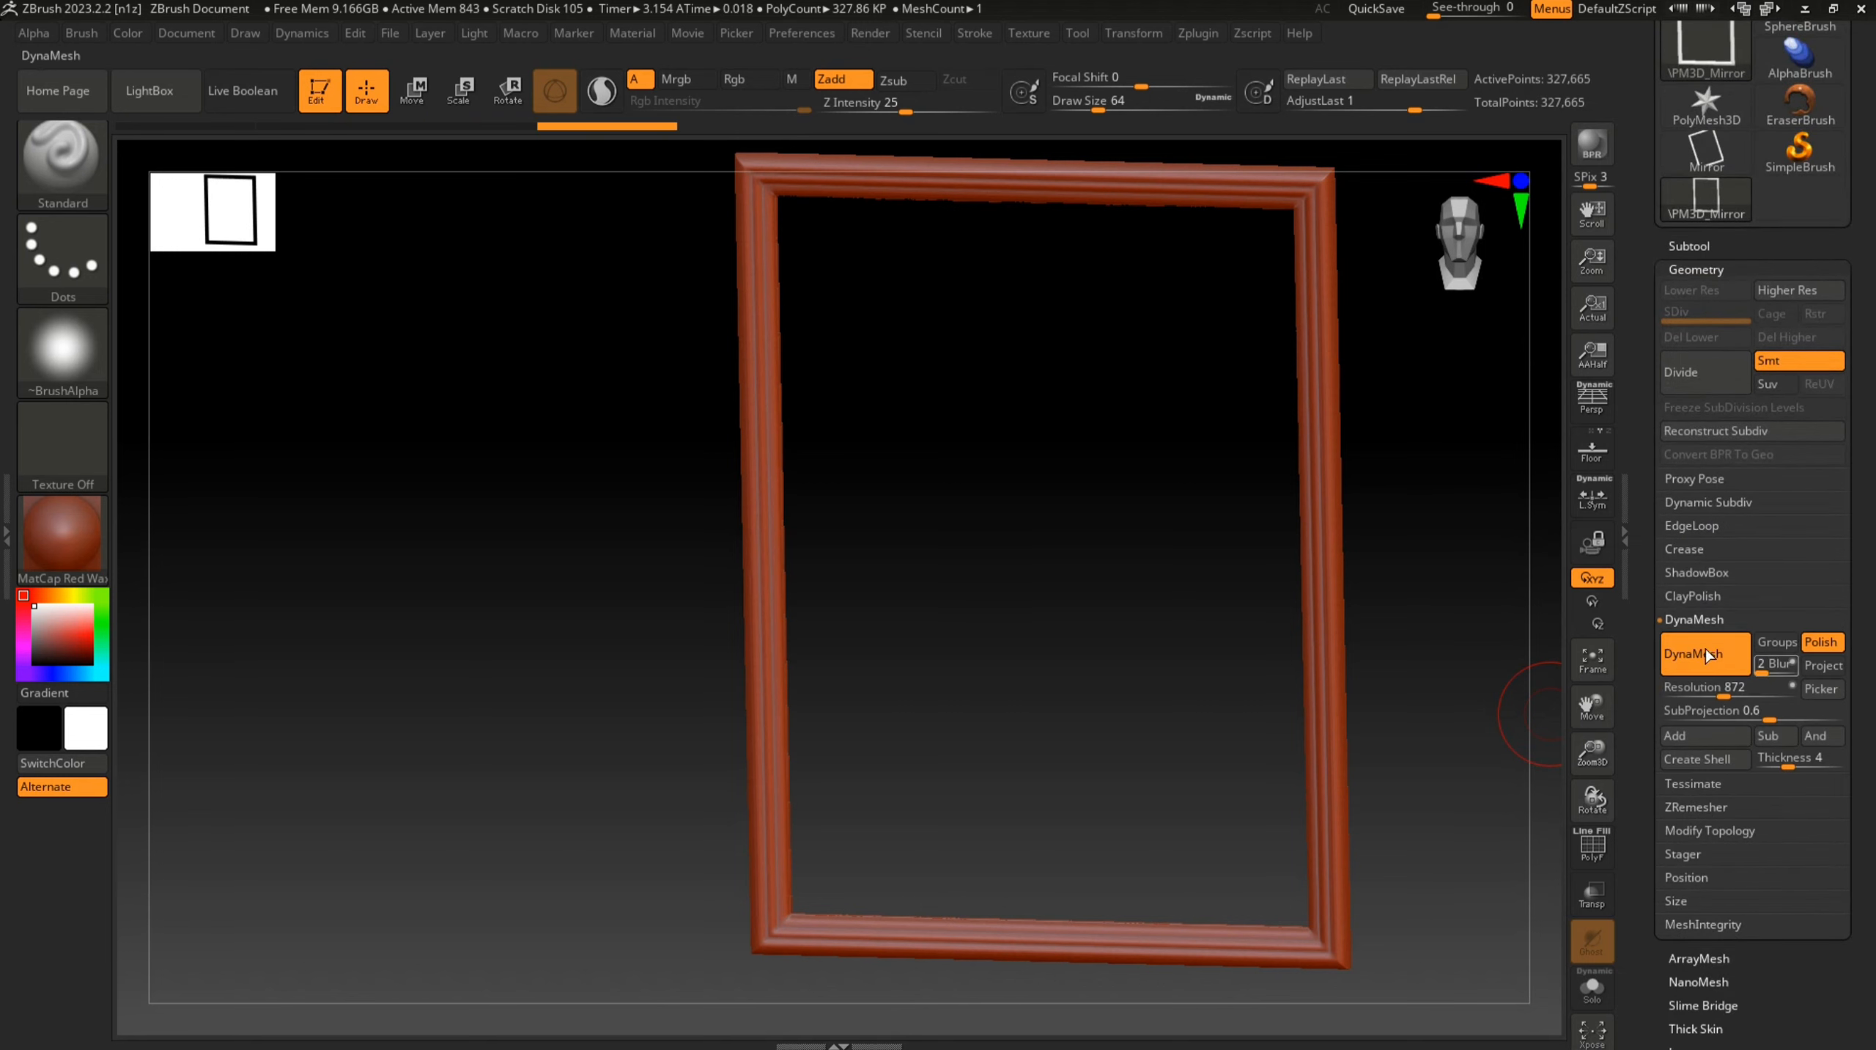
{"action": "left_click", "coordinate": [1704, 653]}
{"action": "key", "text": "shift"}
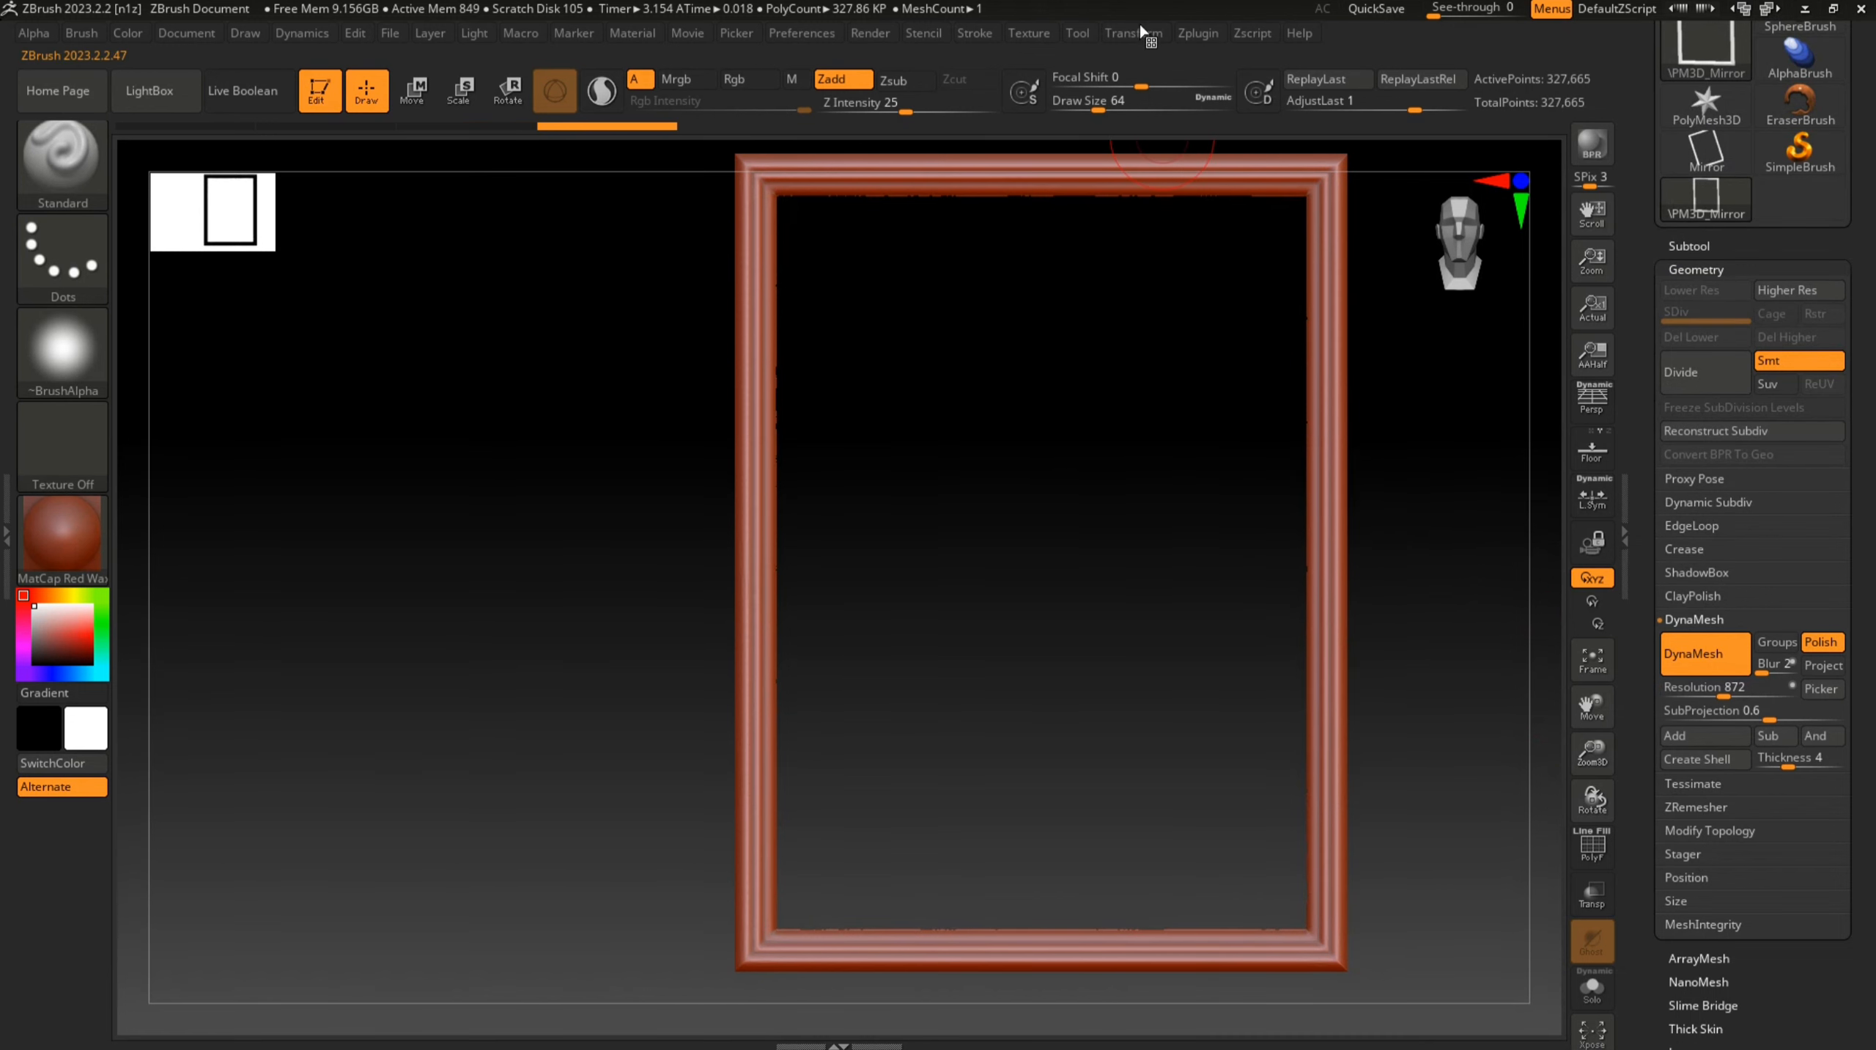
{"action": "left_click", "coordinate": [1132, 34]}
{"action": "key", "text": "x"}
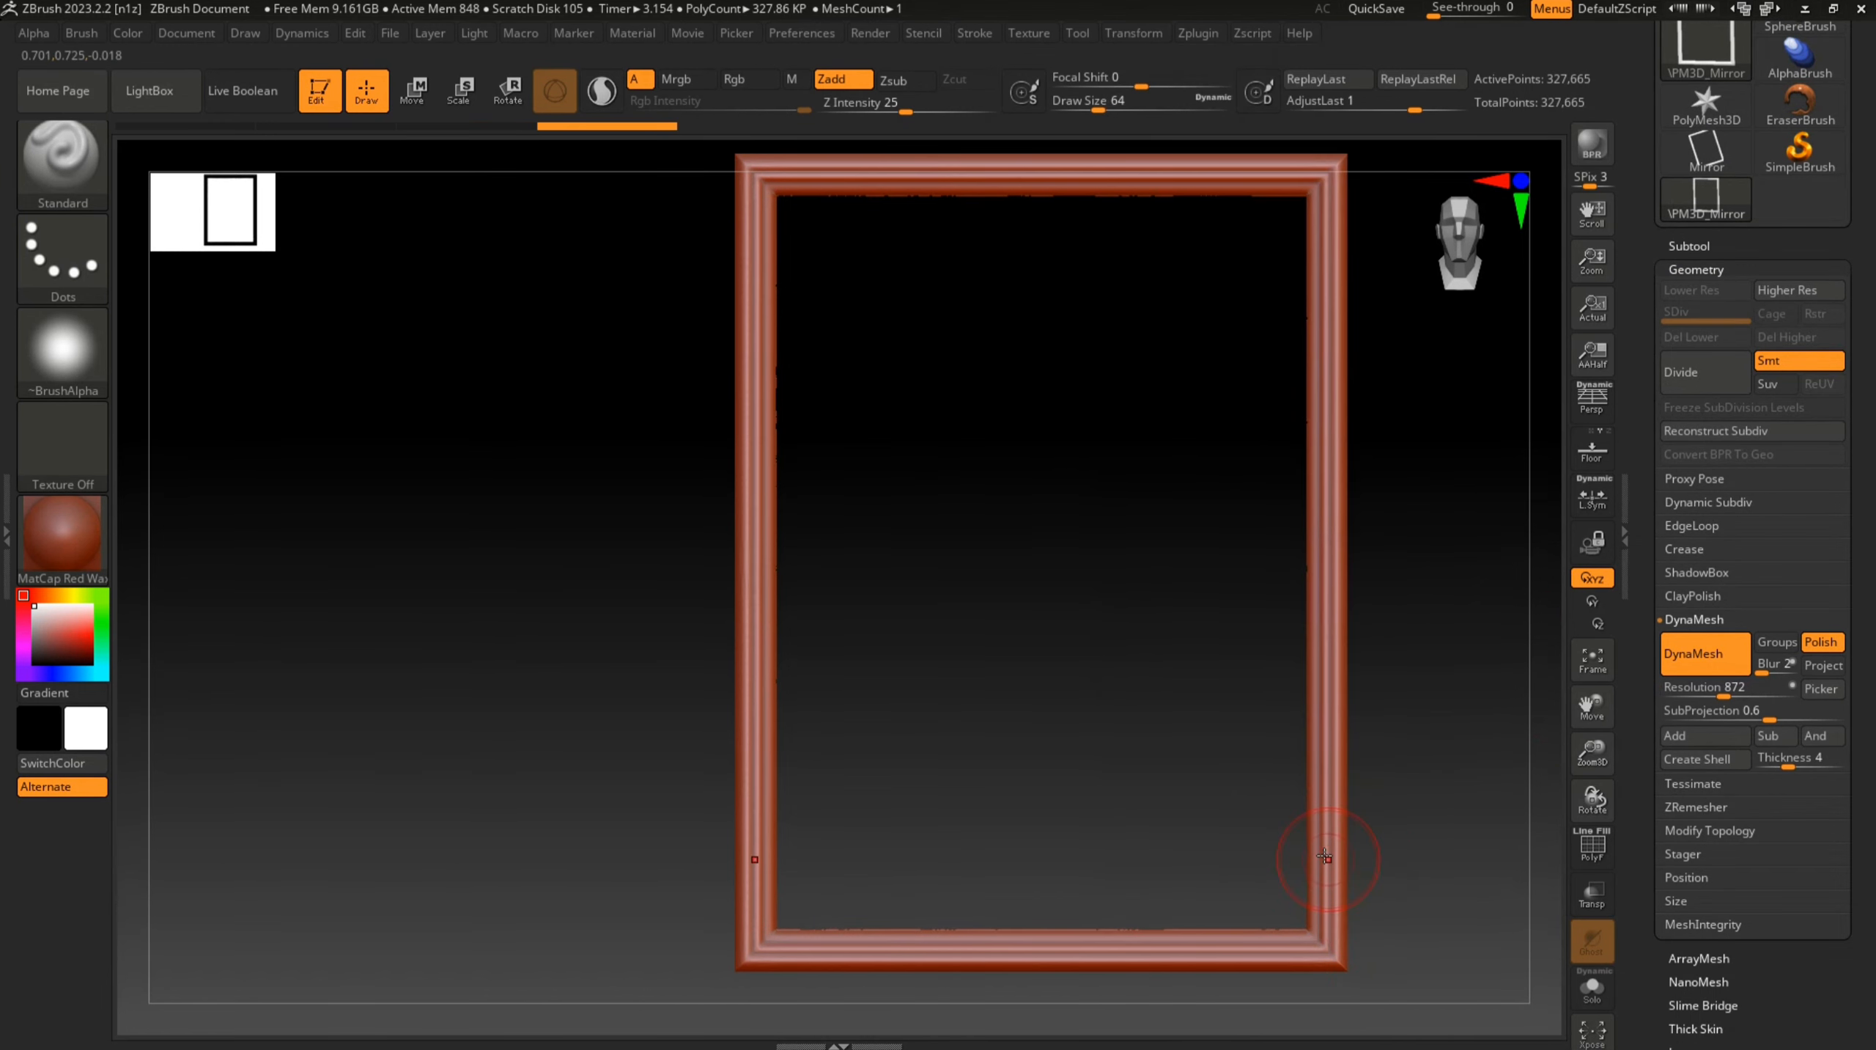
Smooth the moulding along the frame's bottom, side and top rails with the Smooth brush
{"action": "key", "text": "shift"}
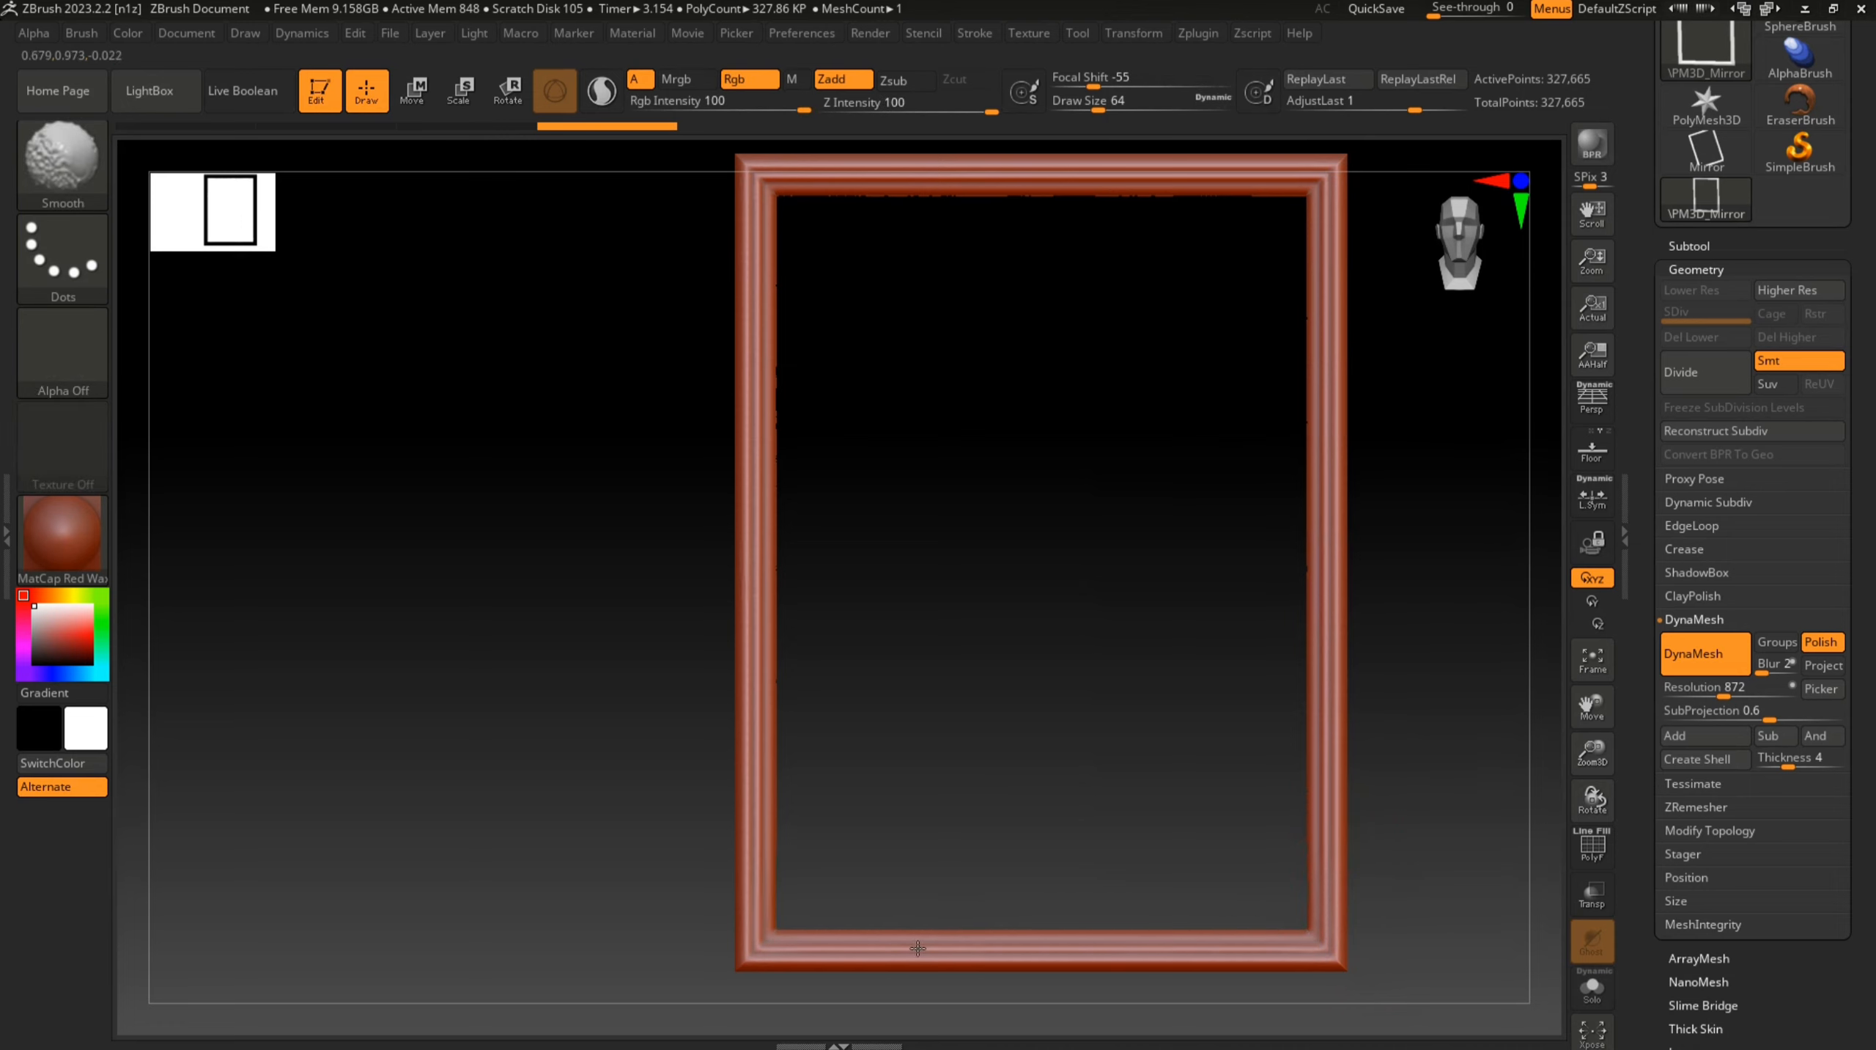
{"action": "left_click_drag", "start_coordinate": [918, 949], "coordinate": [900, 948], "text": "shift"}
{"action": "left_click_drag", "start_coordinate": [1332, 941], "coordinate": [1307, 332], "text": "shift"}
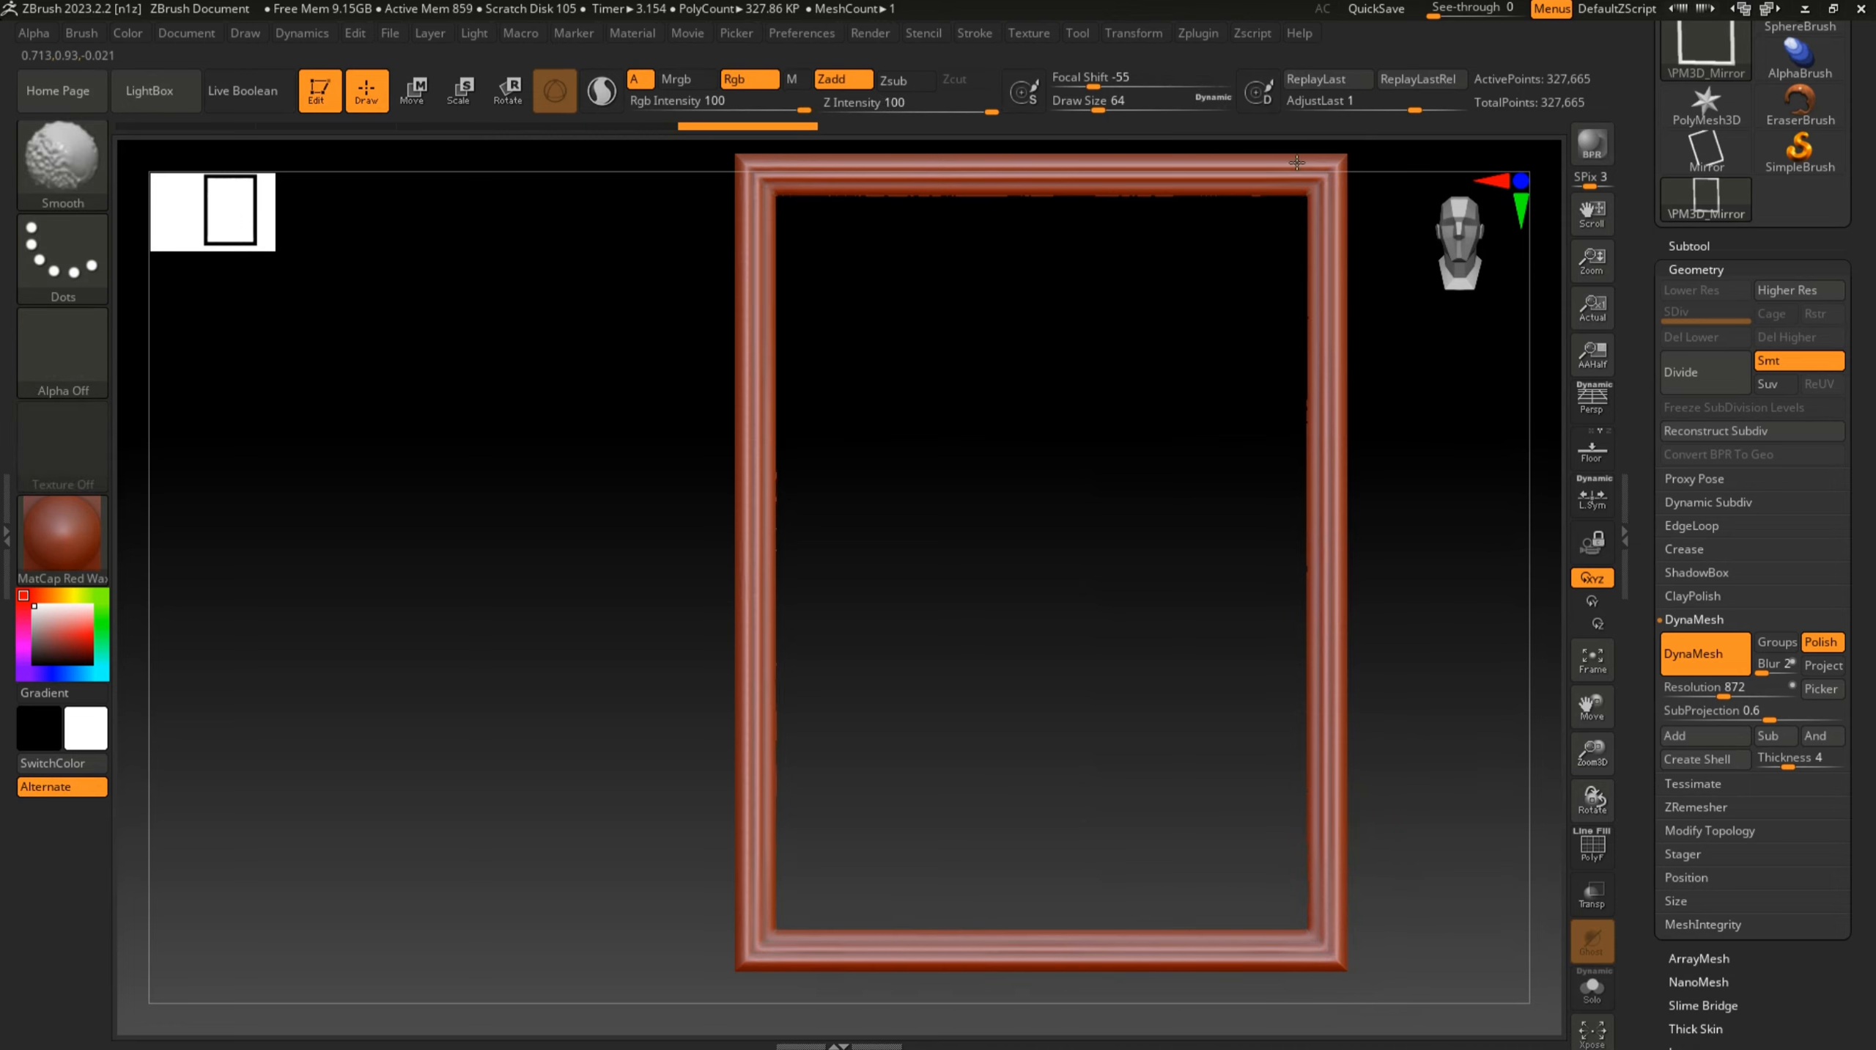
{"action": "left_click_drag", "start_coordinate": [1039, 177], "coordinate": [950, 175], "text": "shift"}
{"action": "left_click_drag", "start_coordinate": [1398, 669], "coordinate": [1299, 672], "text": "alt"}
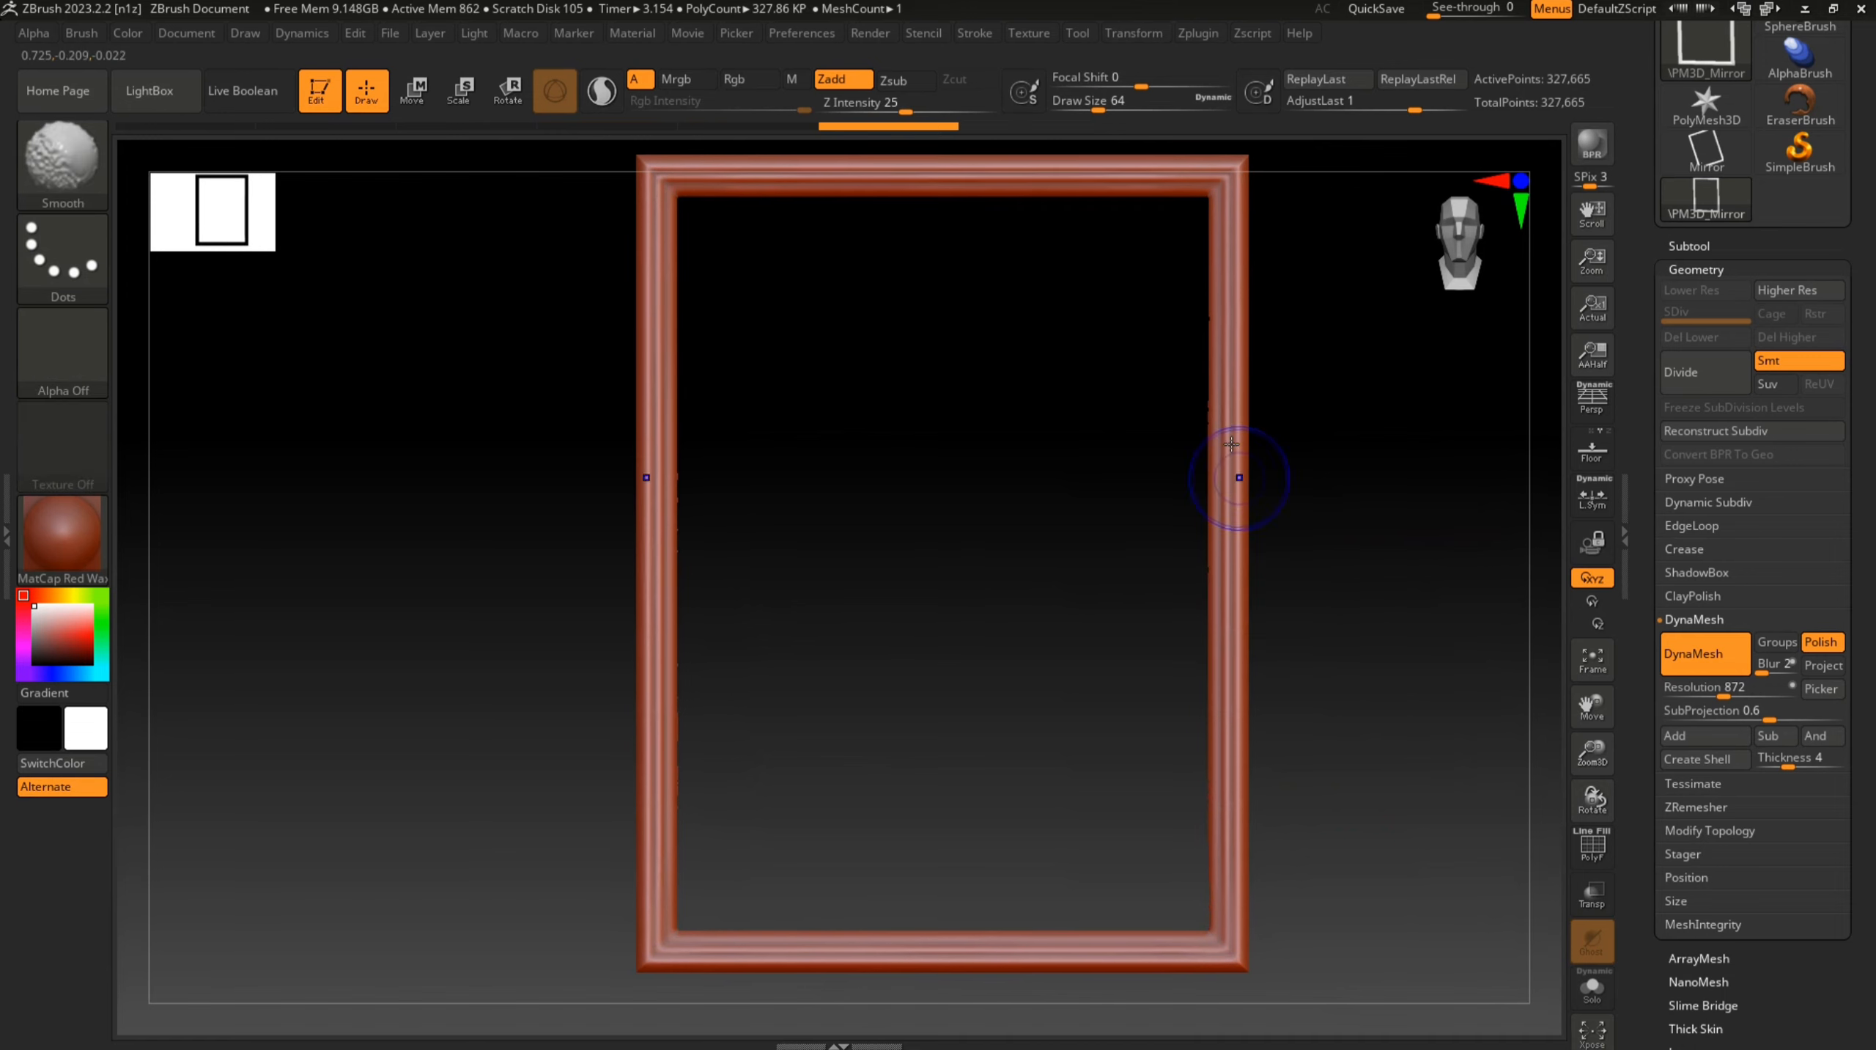
{"action": "left_click_drag", "start_coordinate": [1240, 439], "coordinate": [1183, 776], "text": "shift"}
Remesh the frame with DynaMesh at a resolution of 1576
{"action": "left_click_drag", "start_coordinate": [1724, 693], "coordinate": [1745, 693]}
{"action": "key", "text": "ctrl"}
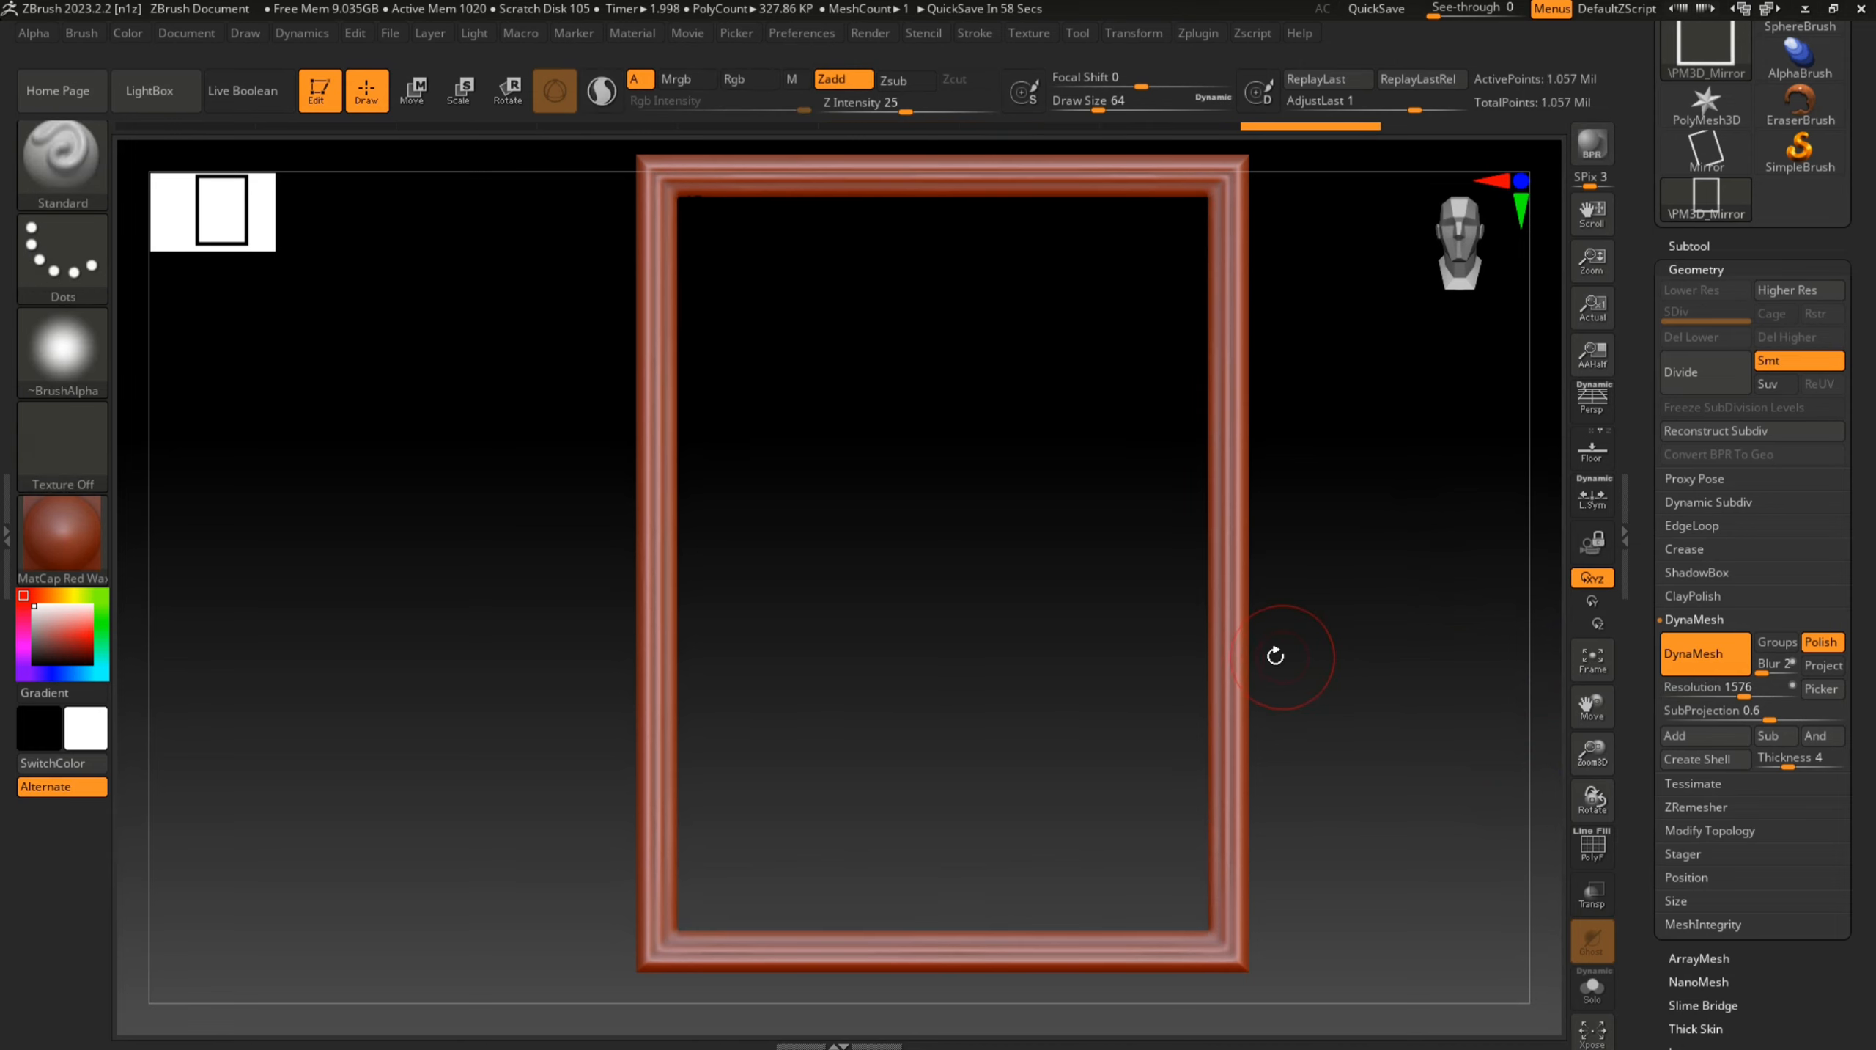
{"action": "right_click_drag", "start_coordinate": [1327, 591], "coordinate": [1062, 497], "text": "ctrl"}
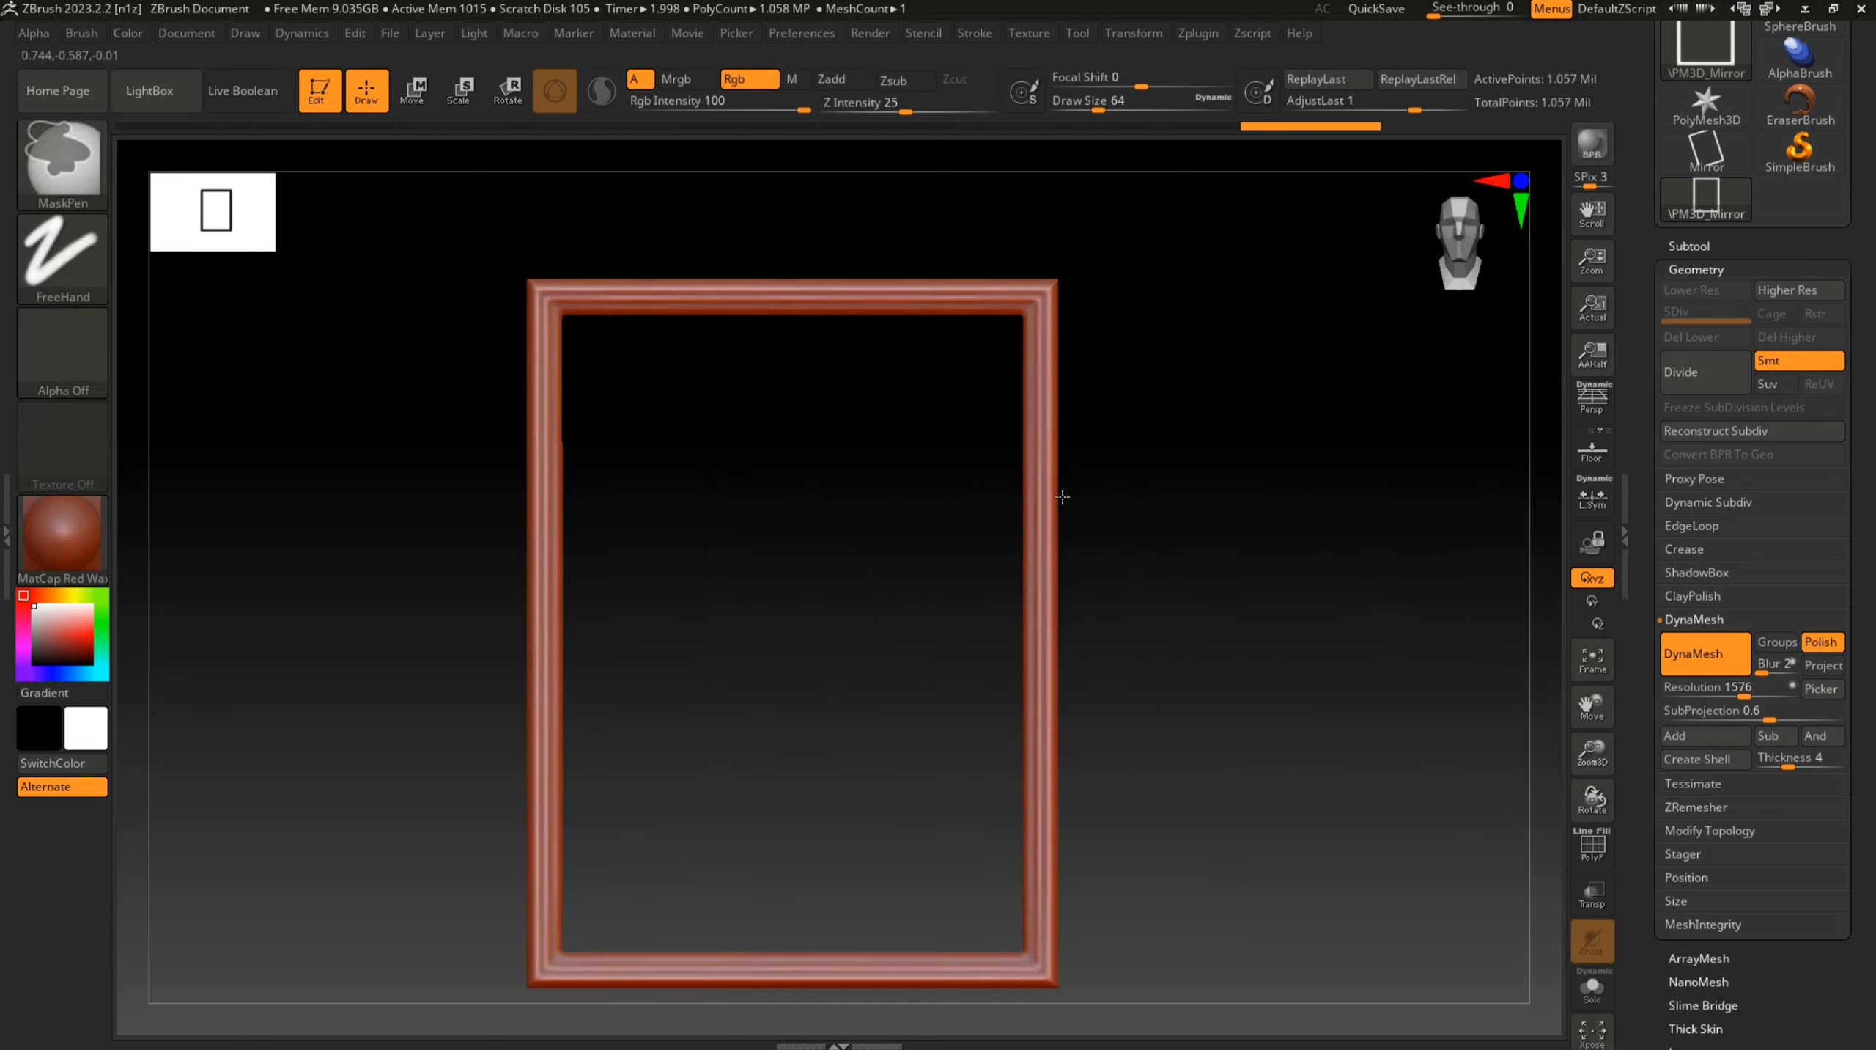
Append a Cube3D as a new subtool and make it the active one
{"action": "left_click", "coordinate": [1701, 245]}
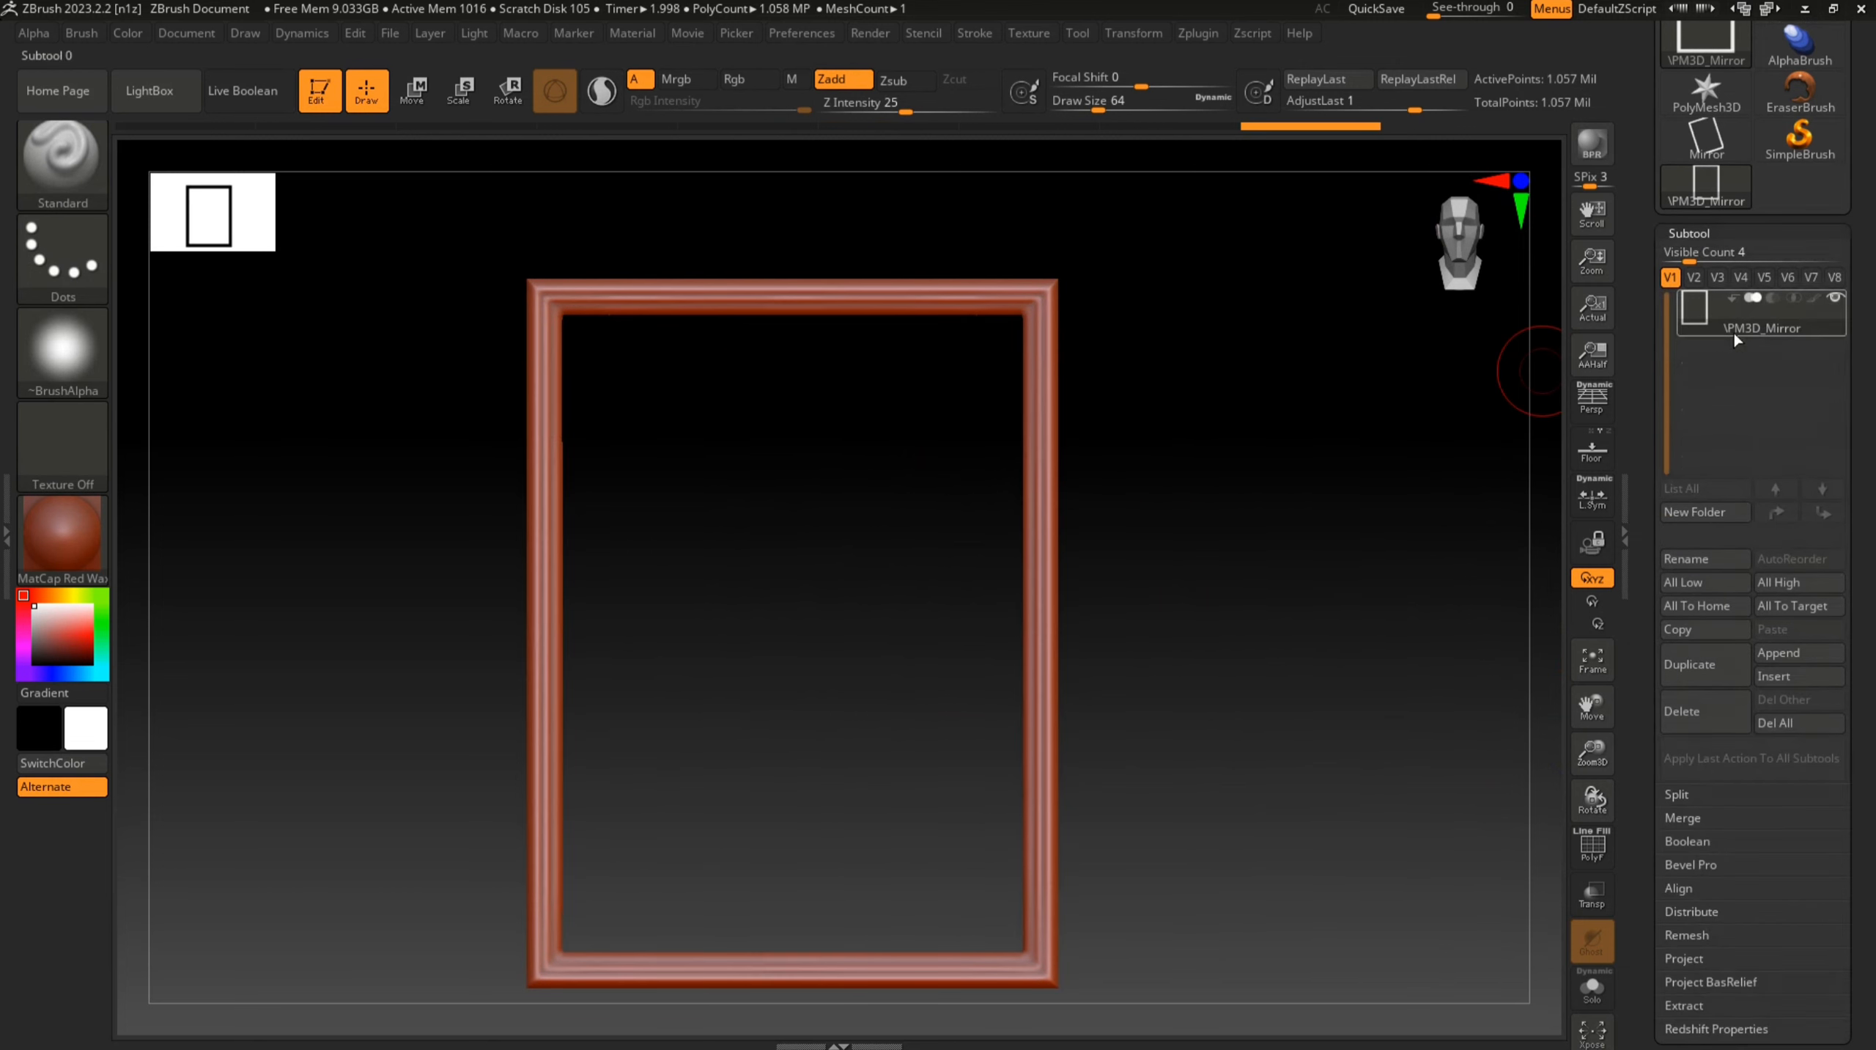
{"action": "left_click", "coordinate": [1788, 653]}
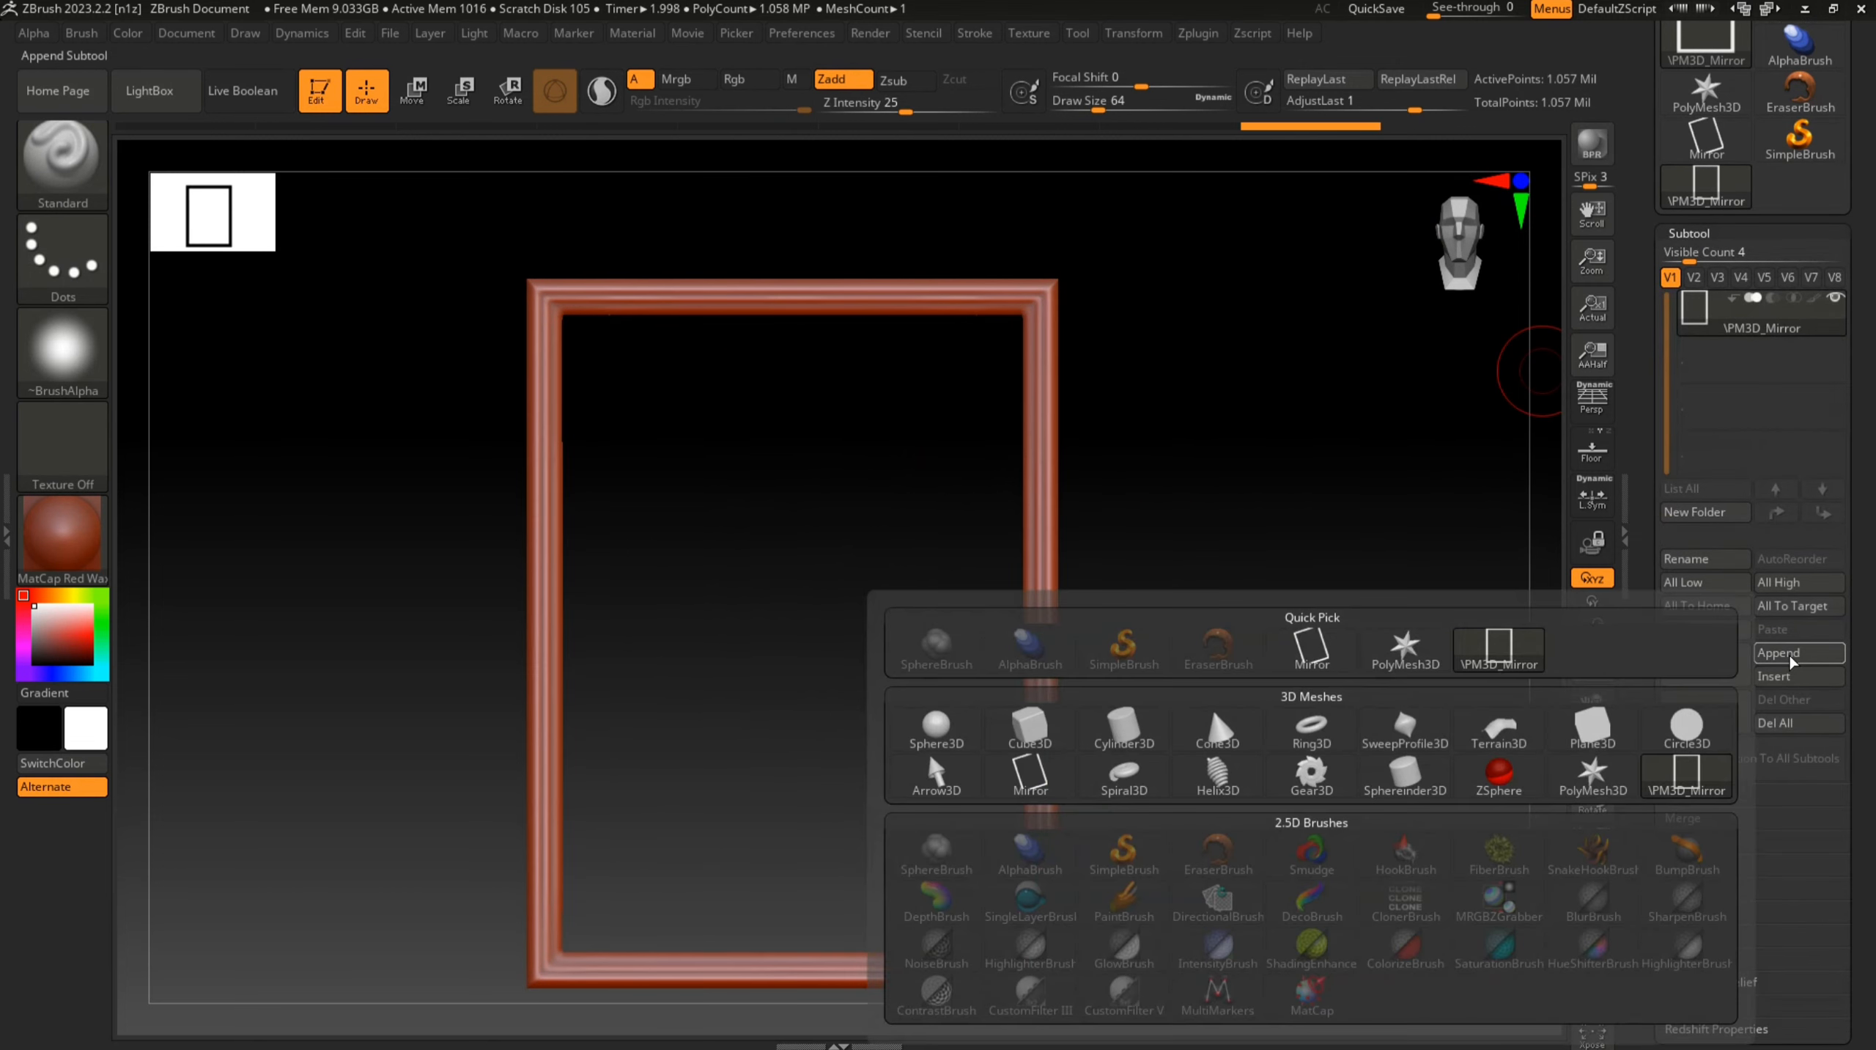
{"action": "left_click", "coordinate": [1050, 719]}
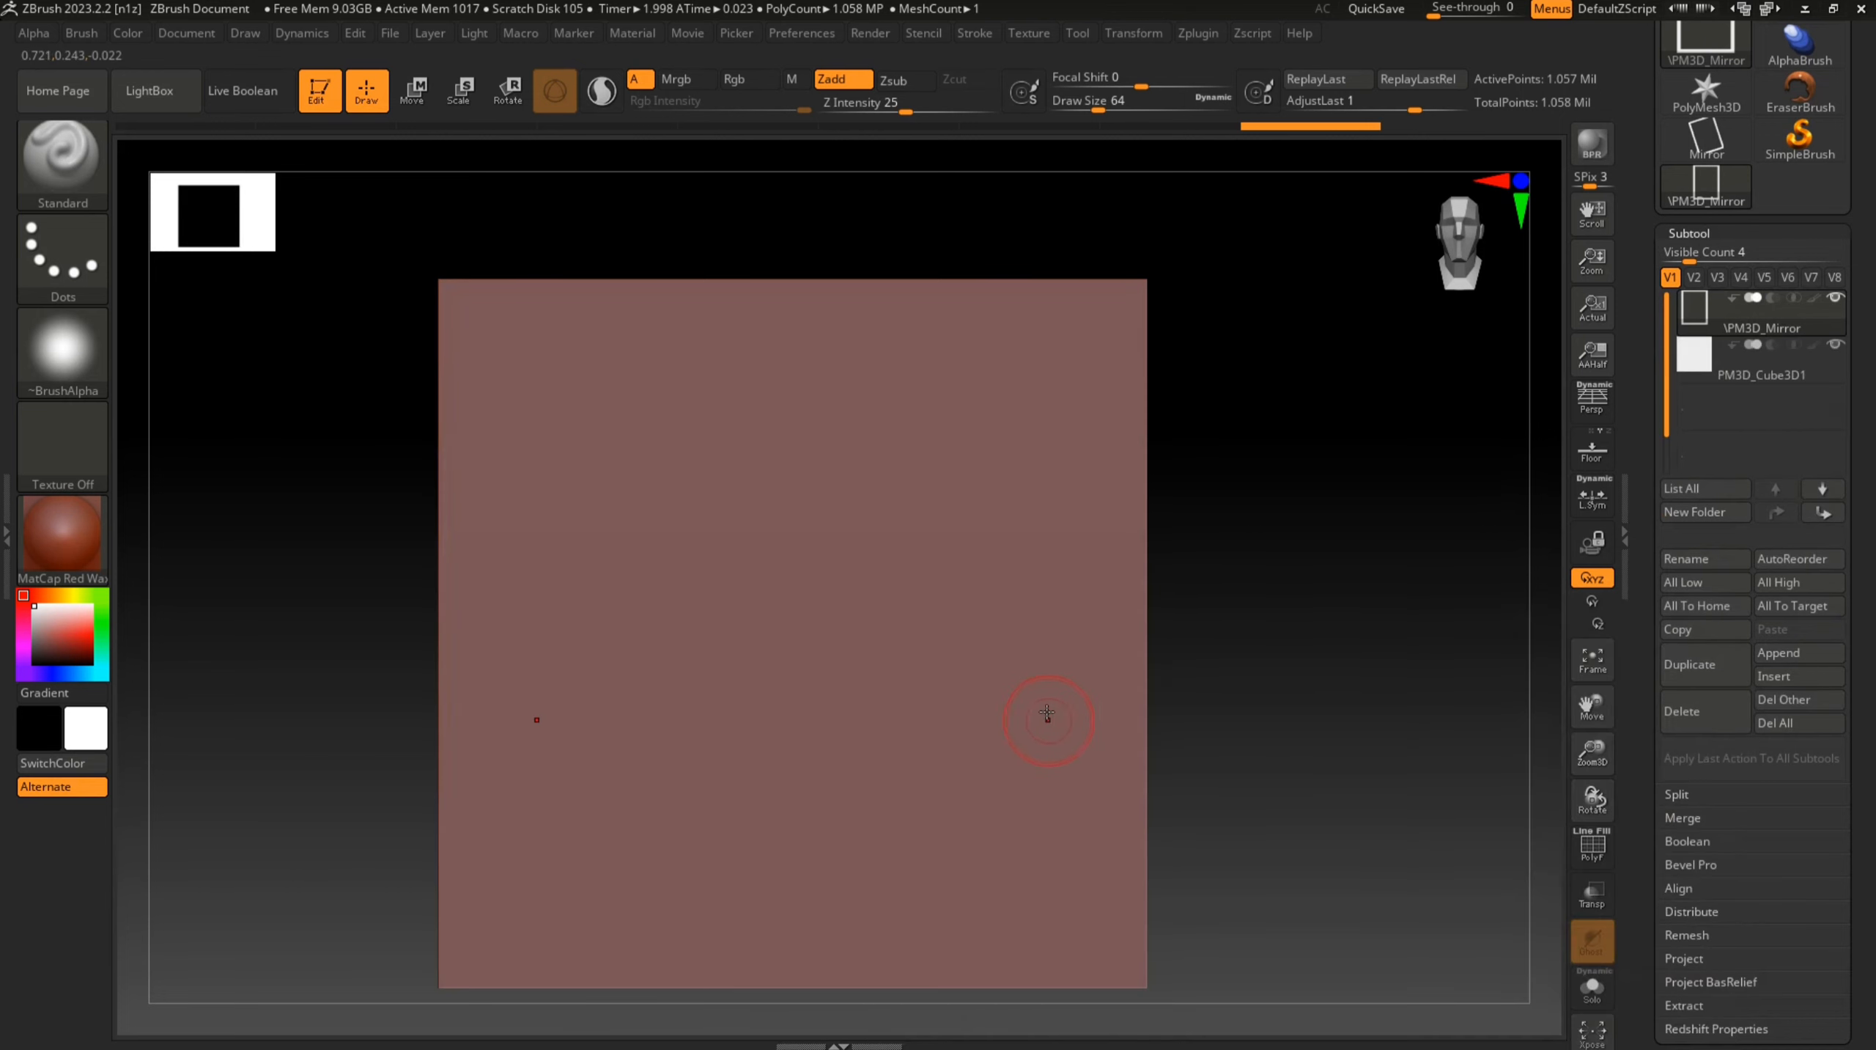
{"action": "left_click", "coordinate": [1700, 365]}
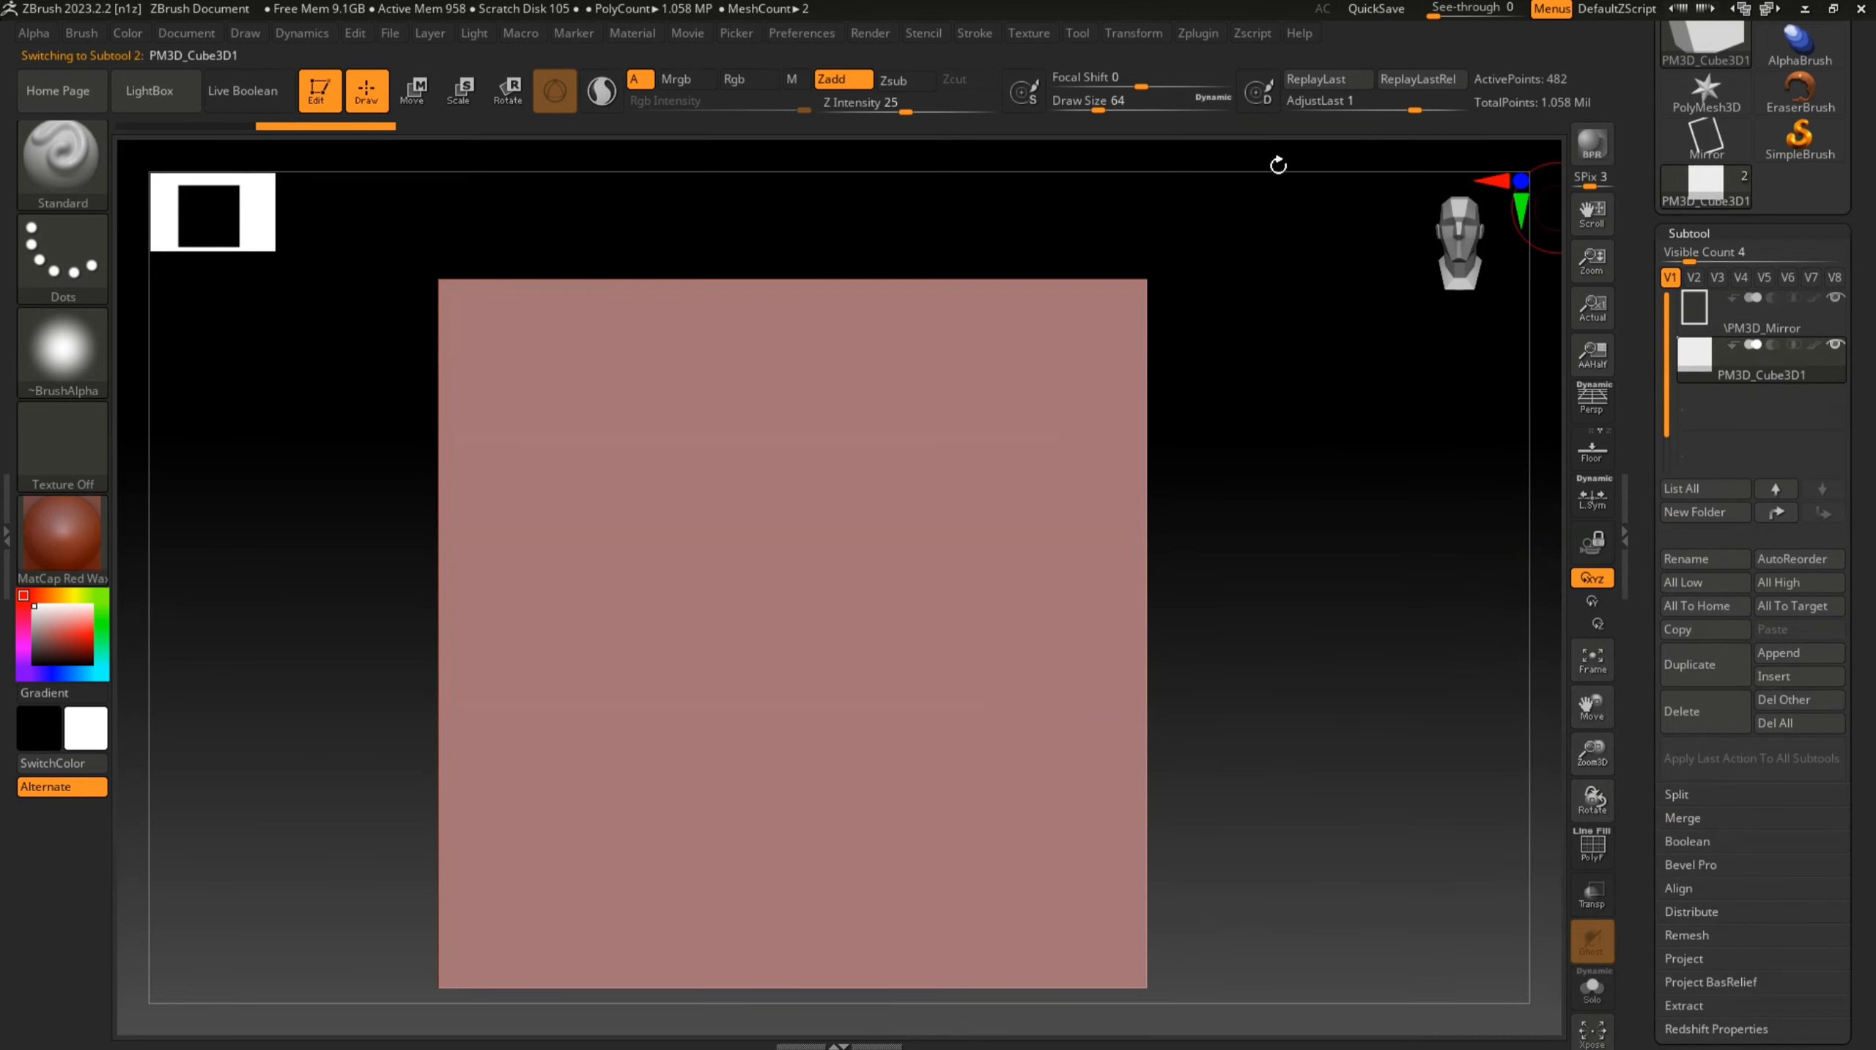
Apply DynaMesh to the cube with Polish enabled and a resolution of 224
{"action": "left_click", "coordinate": [1714, 237]}
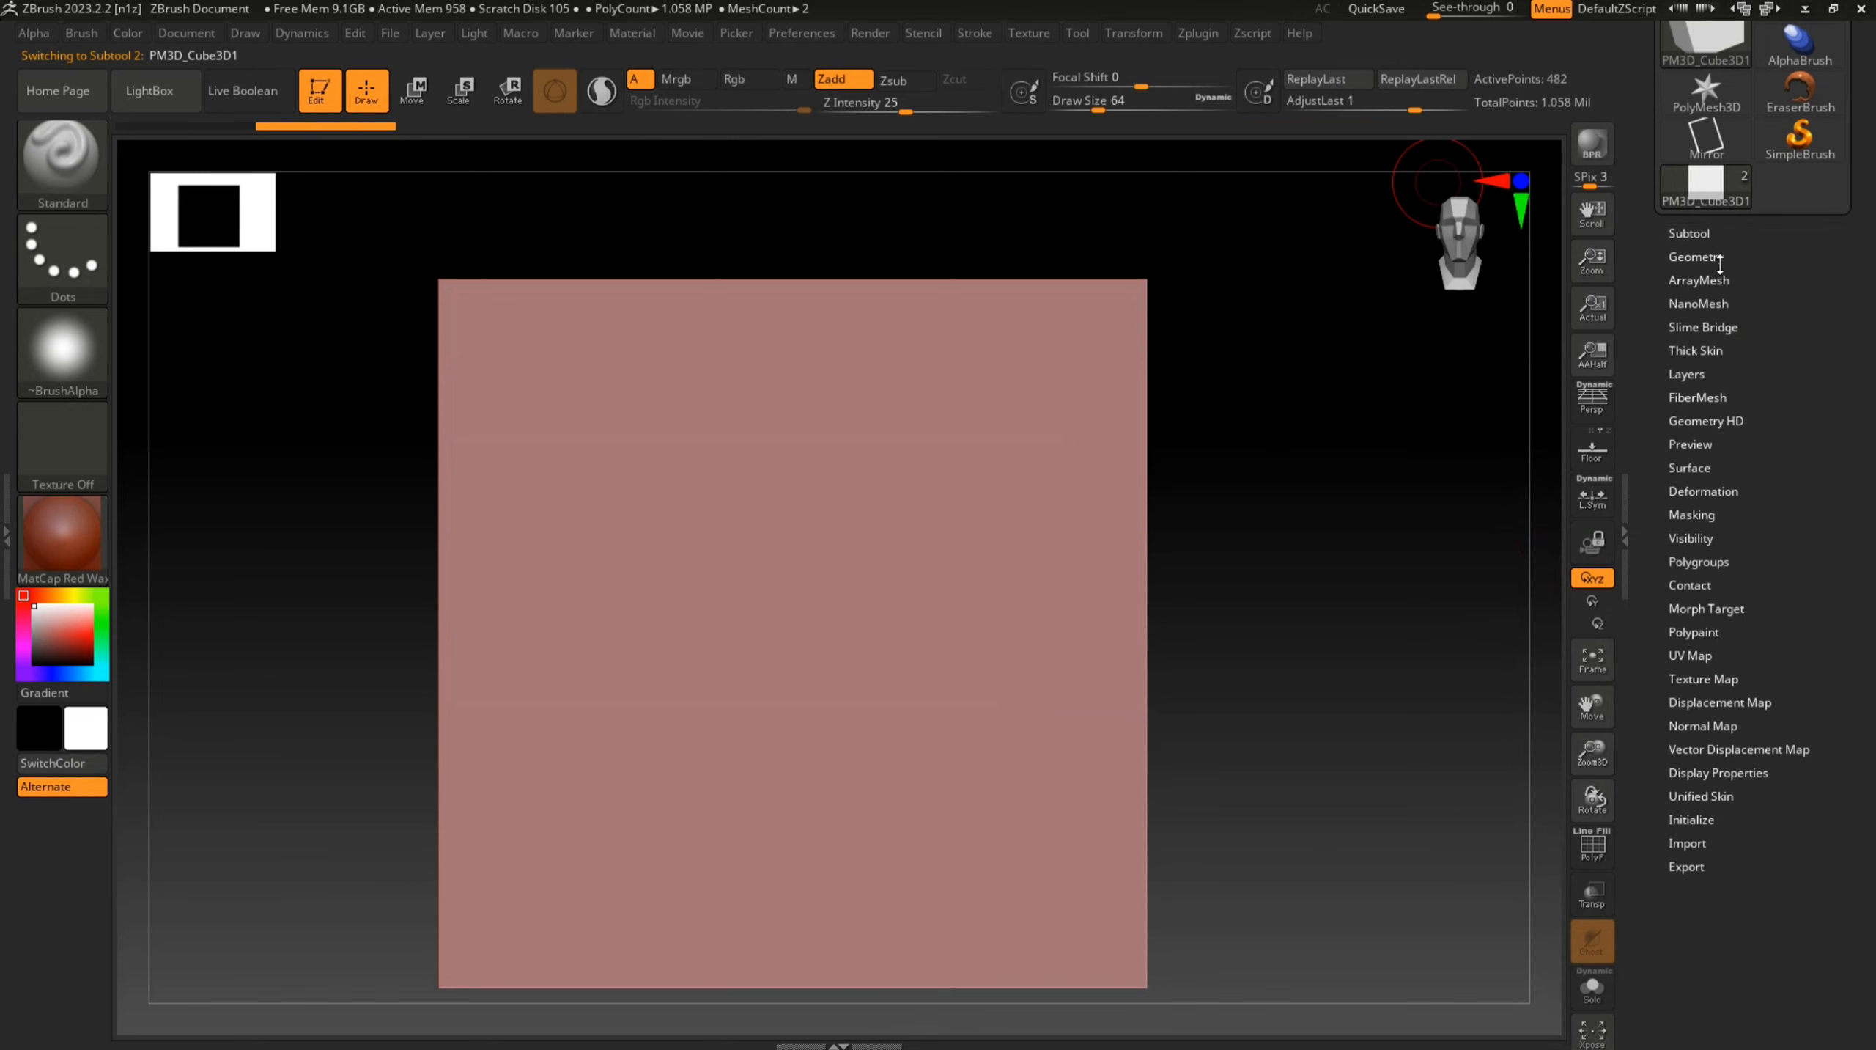
{"action": "left_click", "coordinate": [1697, 257]}
{"action": "left_click", "coordinate": [1821, 631]}
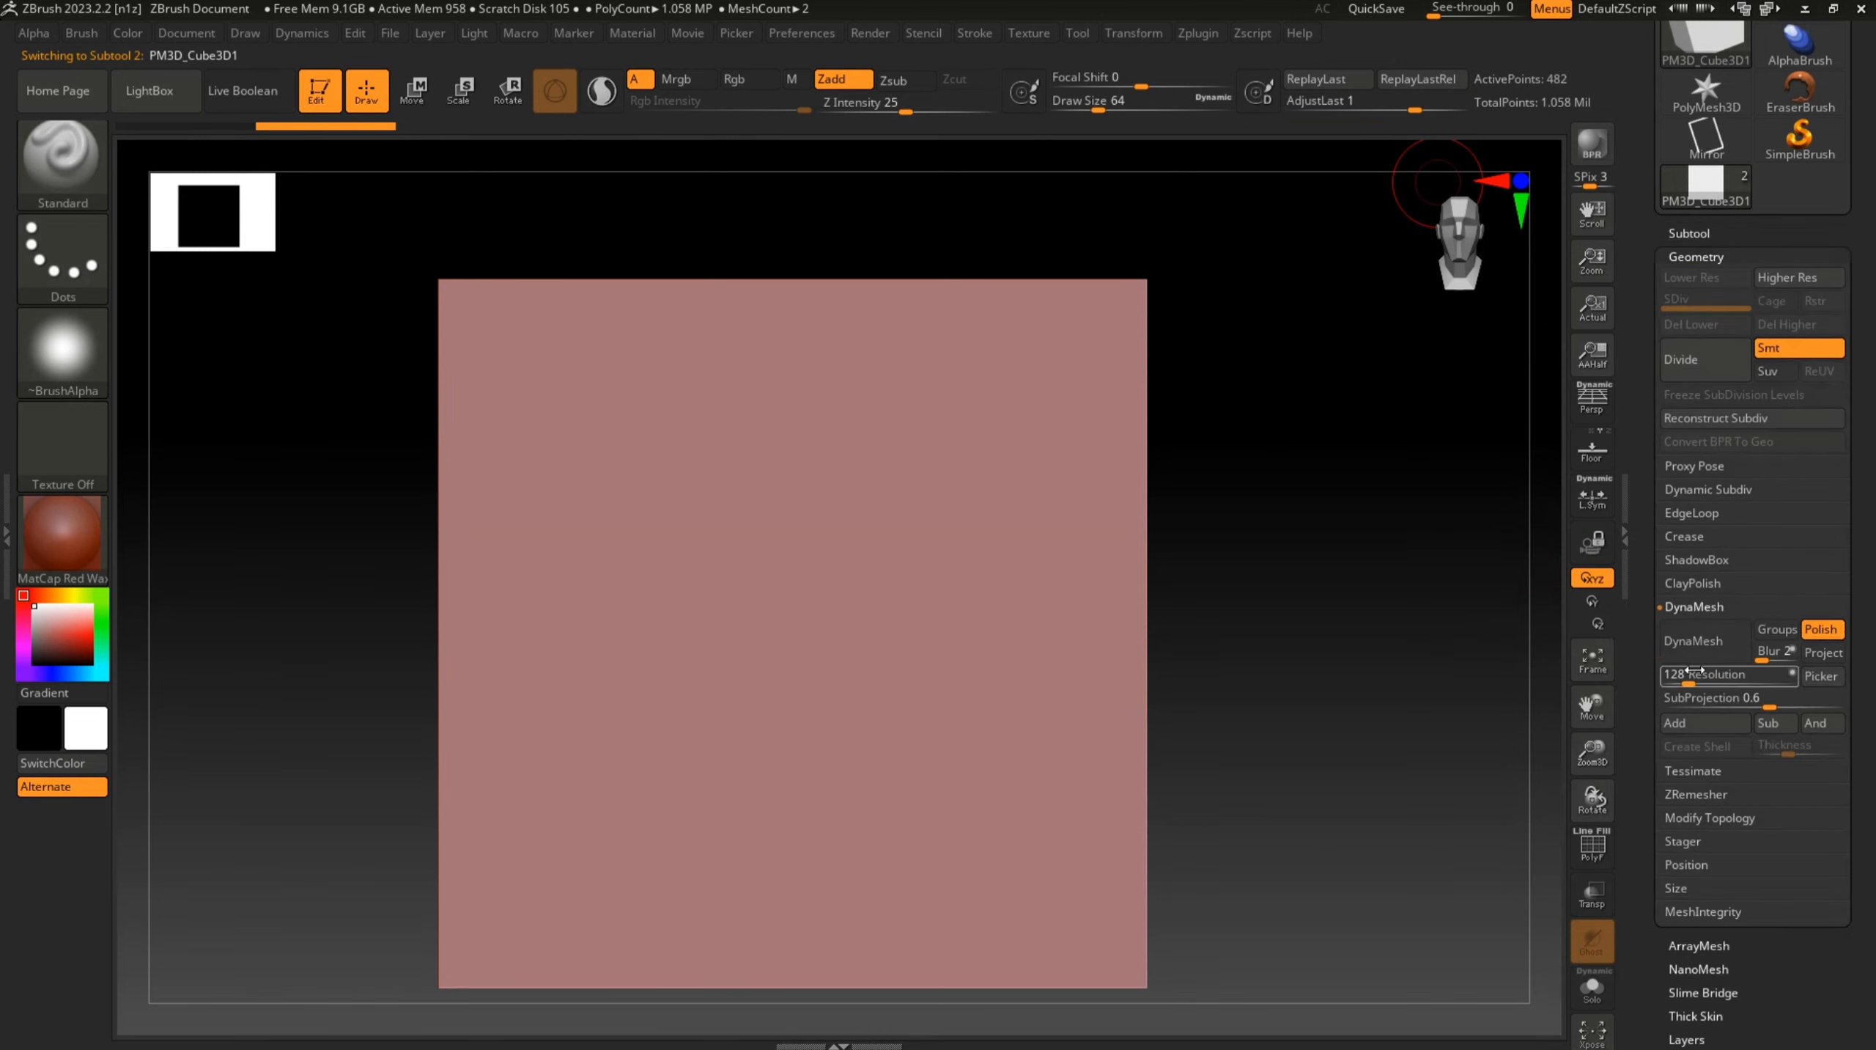
{"action": "left_click_drag", "start_coordinate": [1687, 680], "coordinate": [1693, 679]}
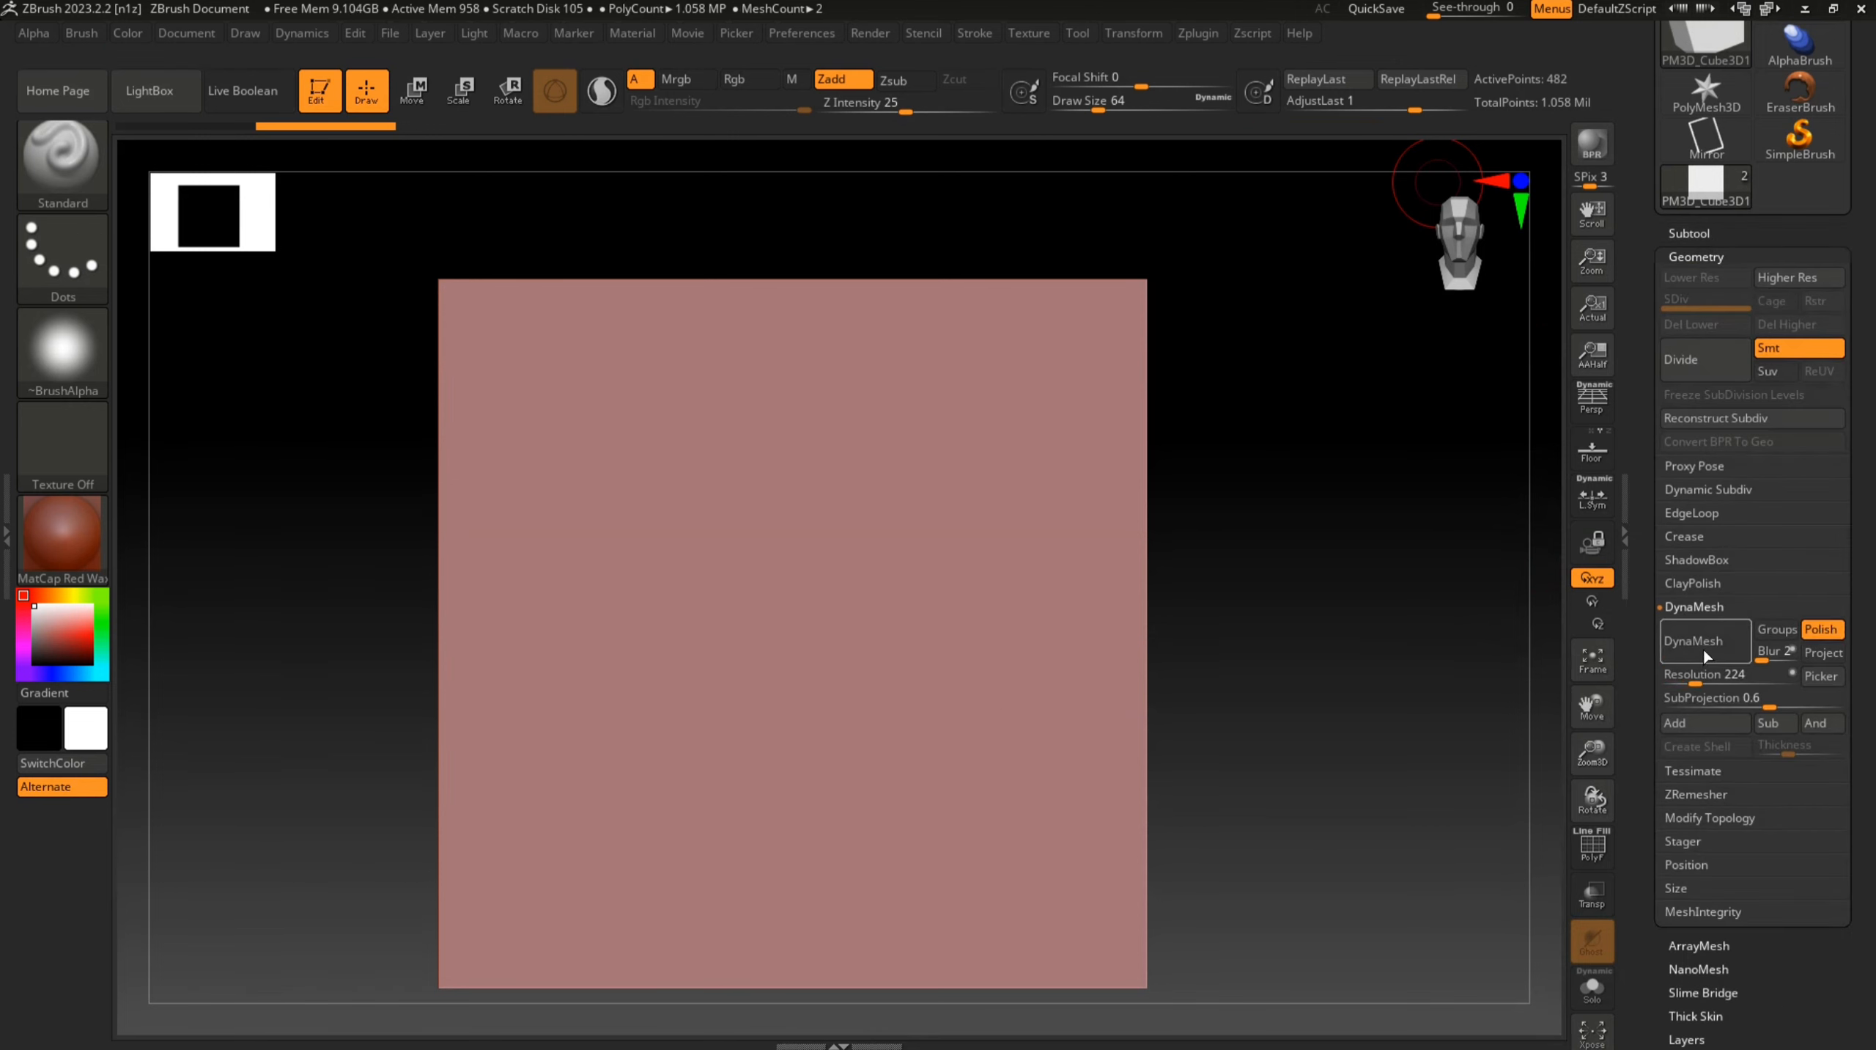
{"action": "left_click", "coordinate": [1707, 653]}
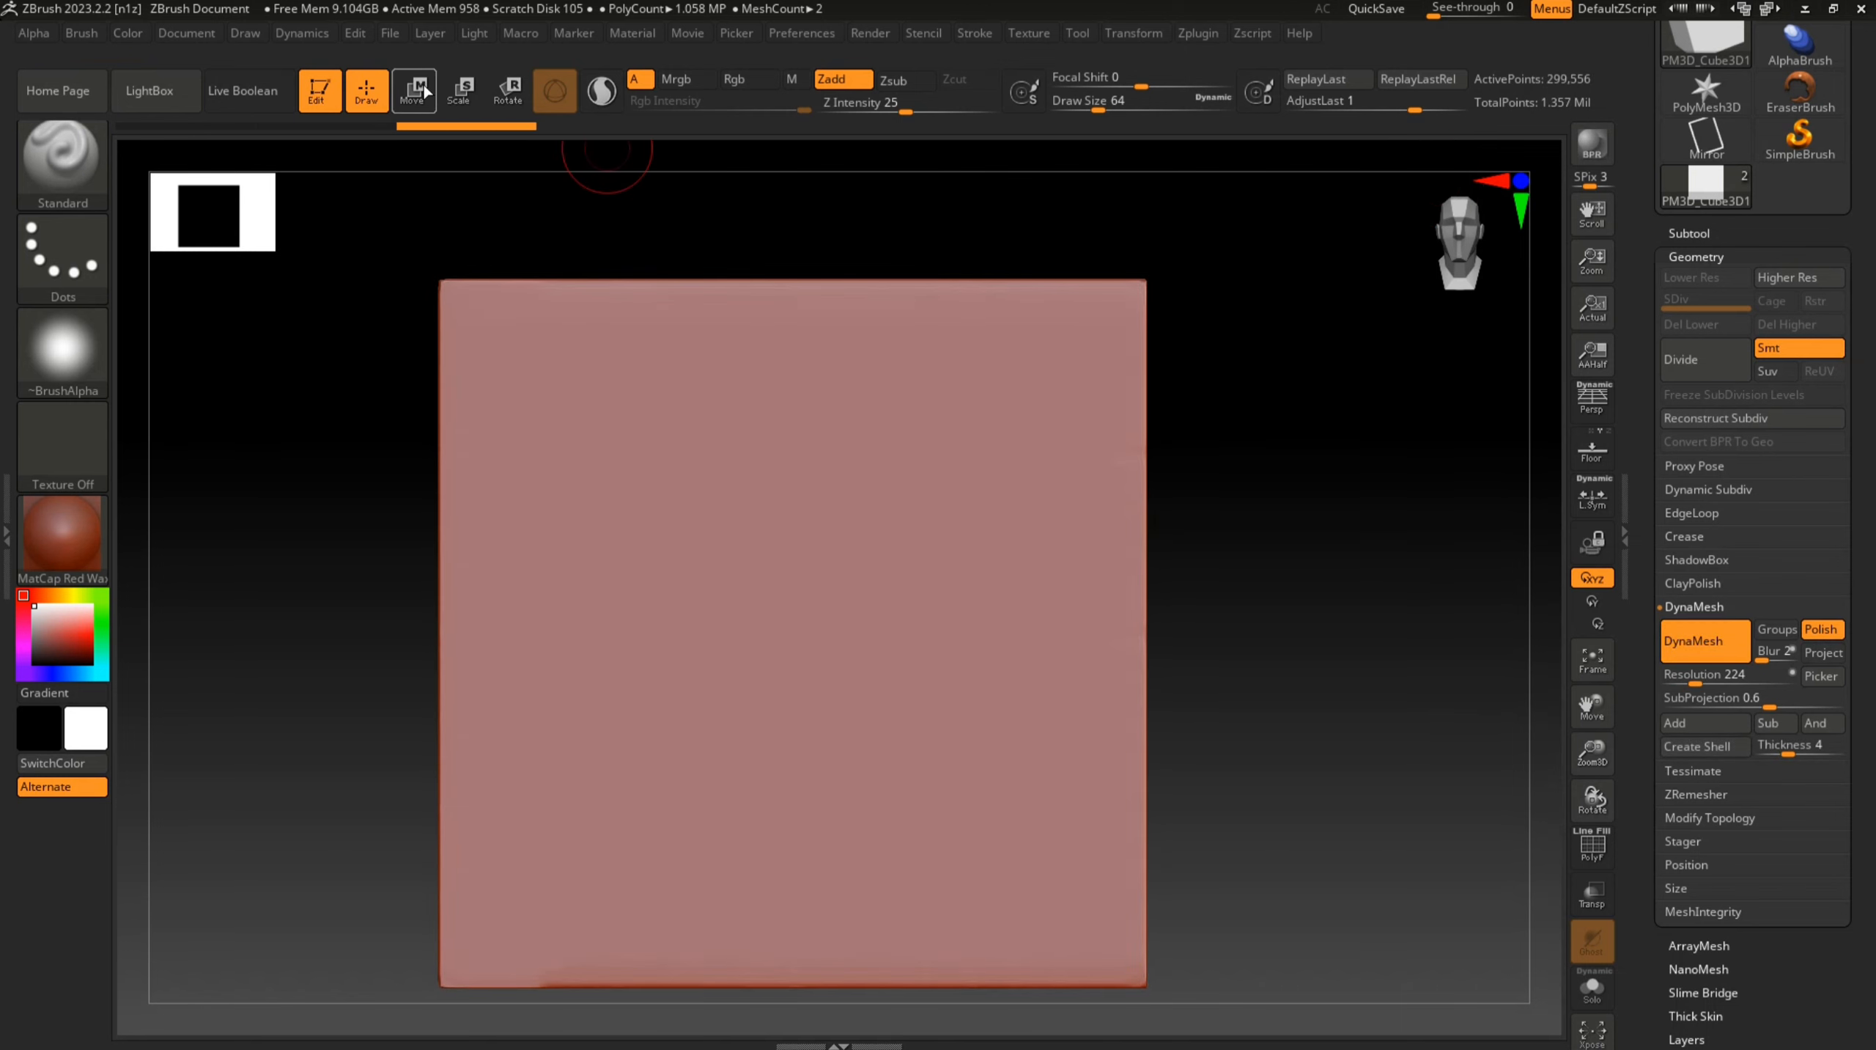
Scale the cube down to about half its size and shift it sideways over the frame's right rail
{"action": "left_click", "coordinate": [413, 90]}
{"action": "mouse_move", "coordinate": [791, 632]}
{"action": "left_mouse_down"}
{"action": "mouse_move", "coordinate": [674, 593]}
{"action": "mouse_move", "coordinate": [878, 636]}
{"action": "mouse_move", "coordinate": [1009, 633]}
{"action": "left_mouse_up"}
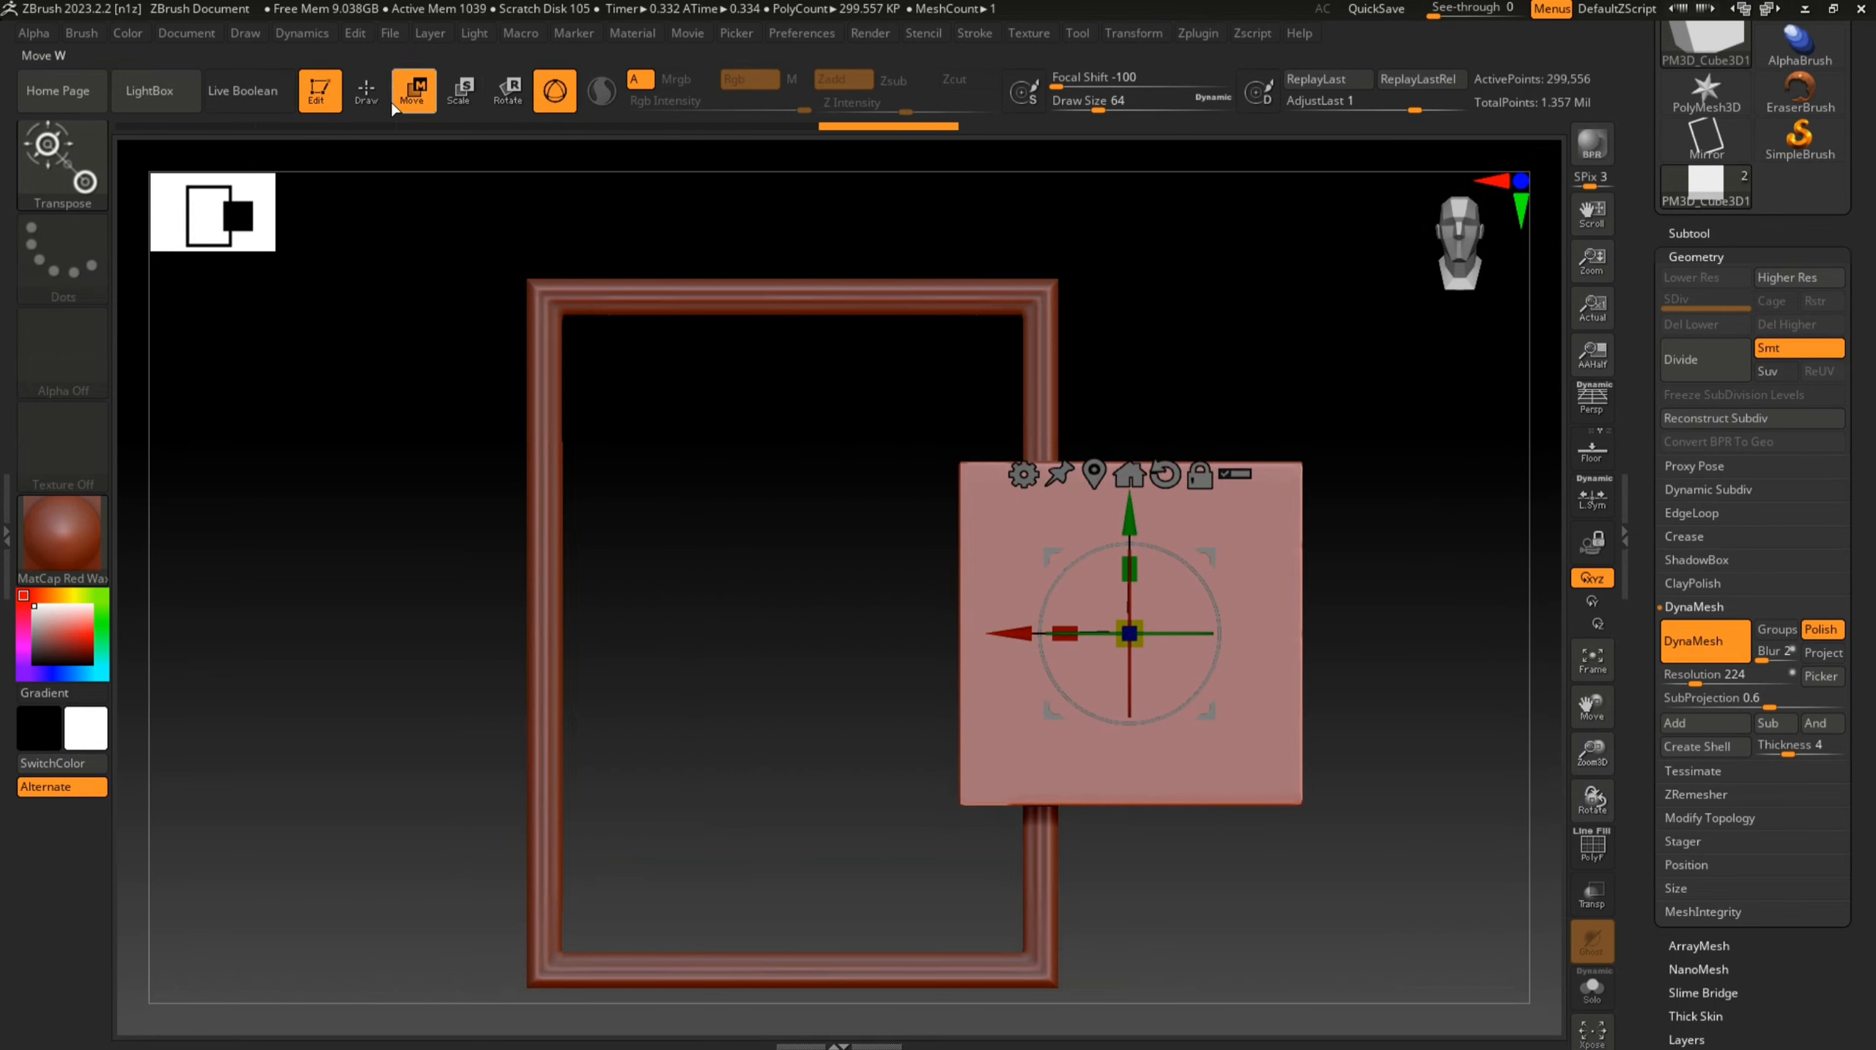
{"action": "left_click", "coordinate": [366, 90]}
Remesh the resized cube with DynaMesh at a resolution of 376
{"action": "key", "text": "shift"}
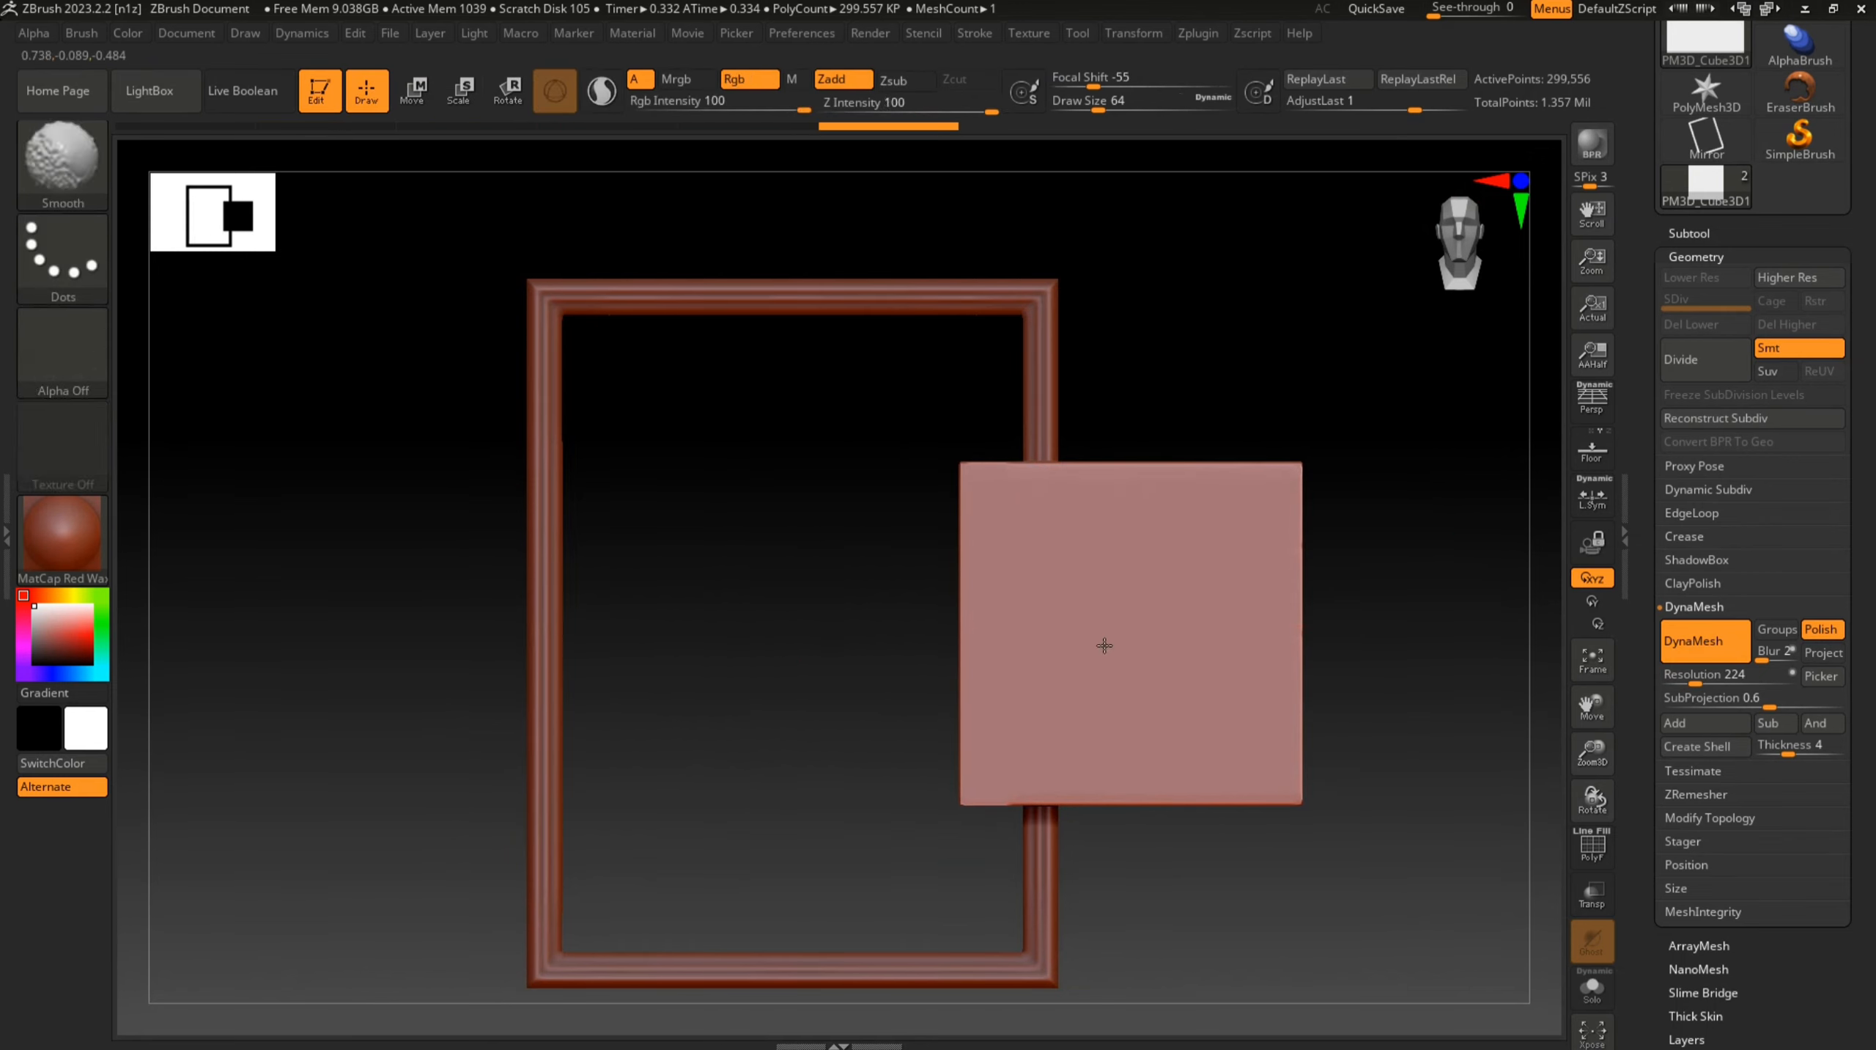
{"action": "left_click_drag", "start_coordinate": [1698, 684], "coordinate": [1704, 684]}
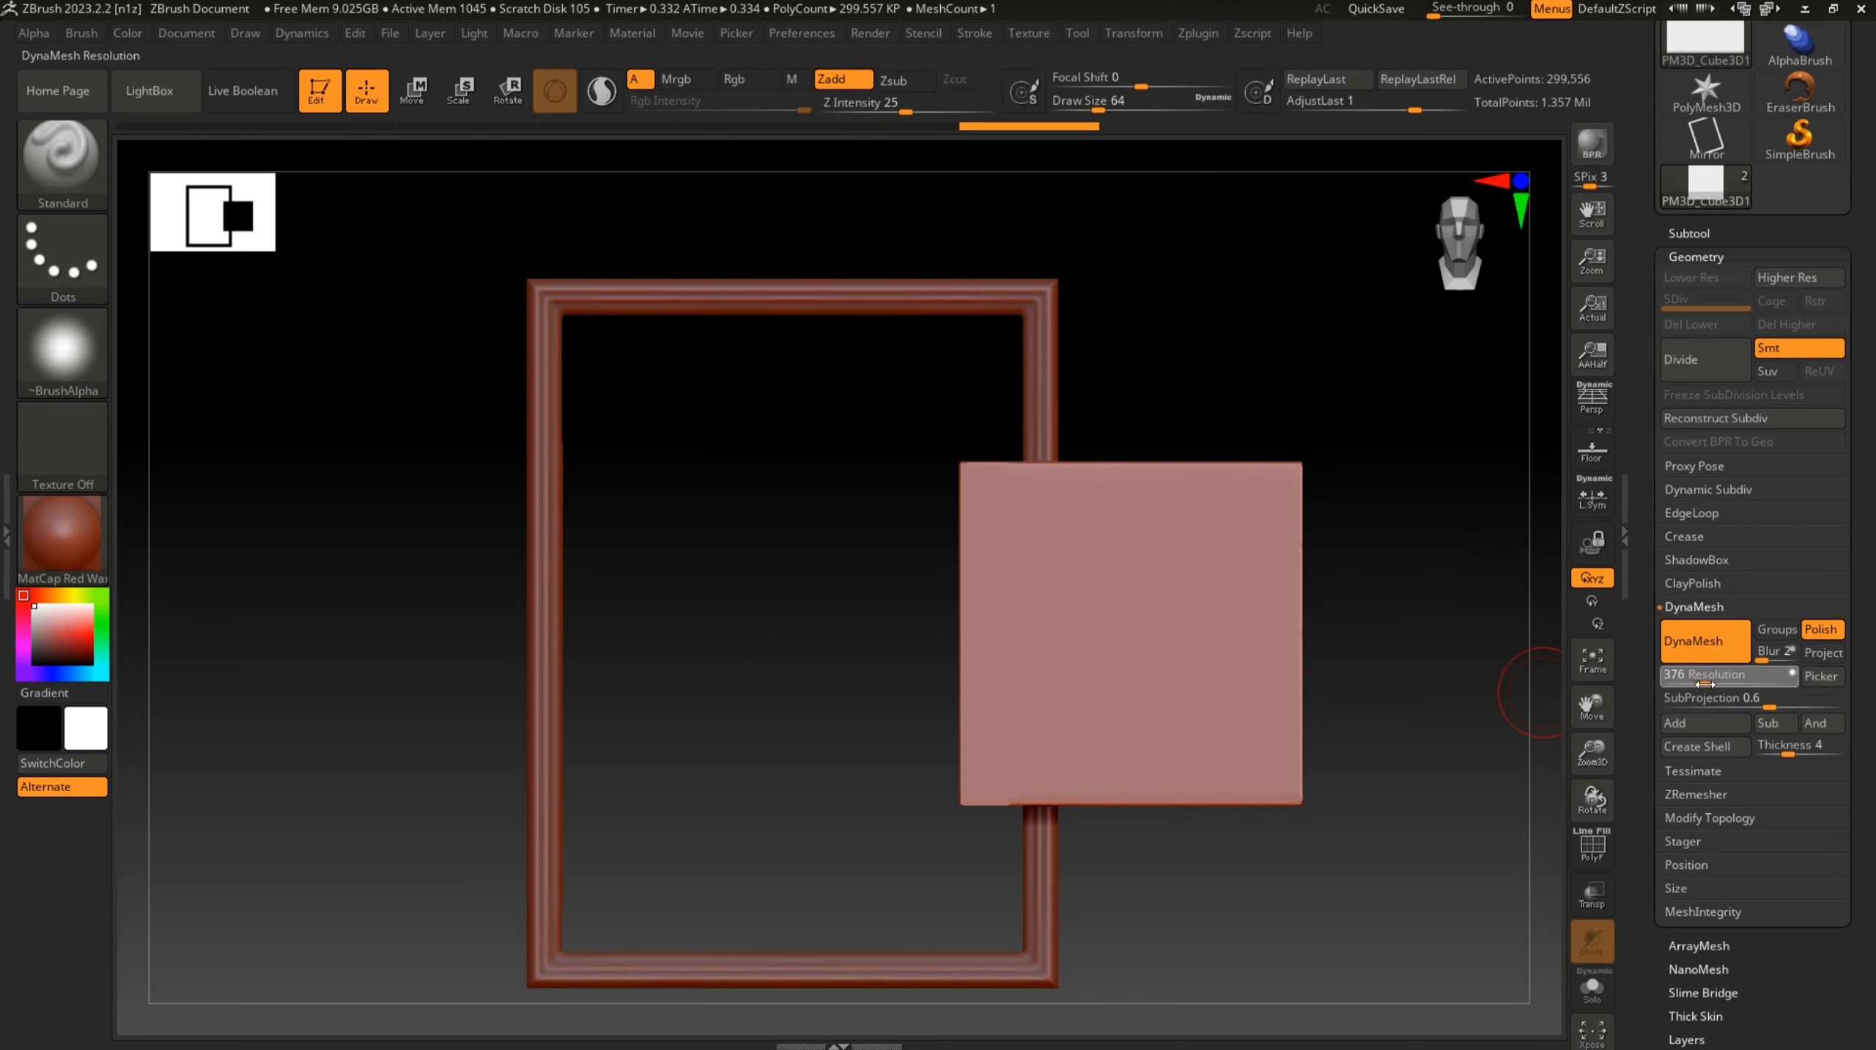
{"action": "left_click_drag", "start_coordinate": [1399, 641], "coordinate": [1416, 602], "text": "ctrl"}
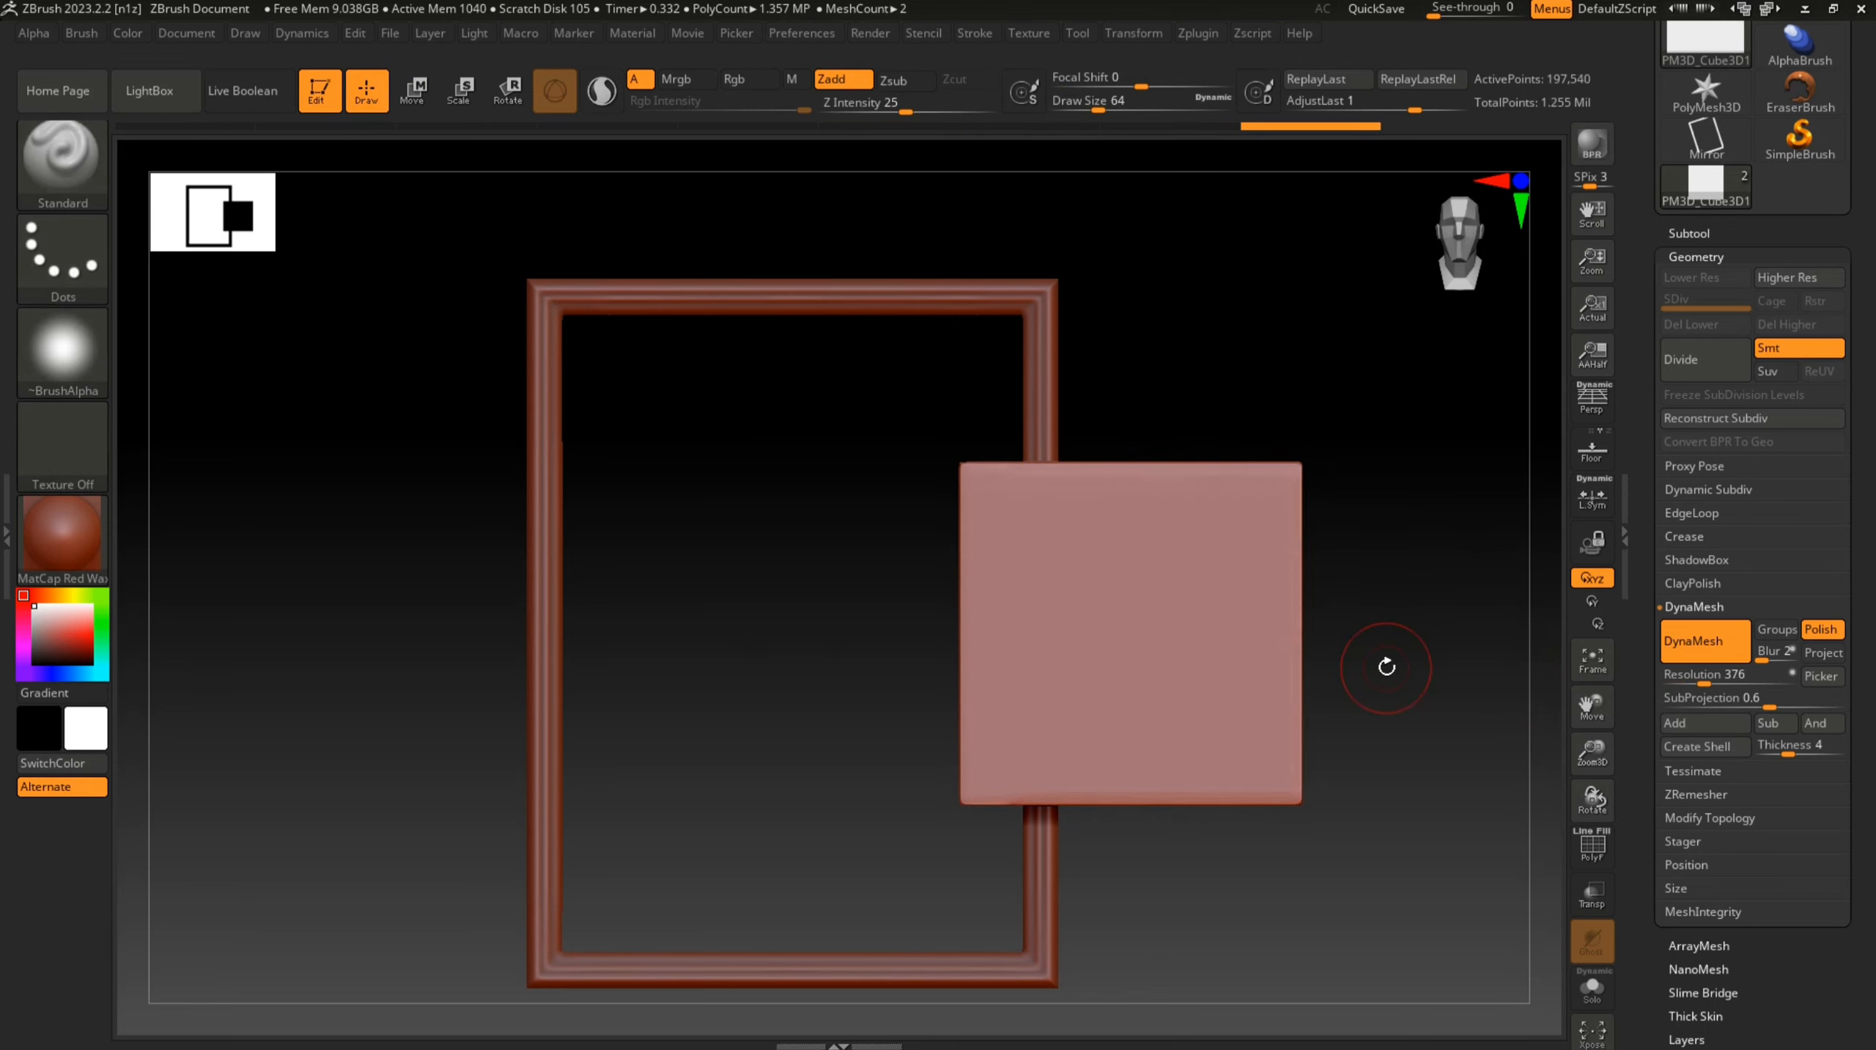
Set the MaskPen brush's stroke type to Rect
{"action": "key", "text": "ctrl"}
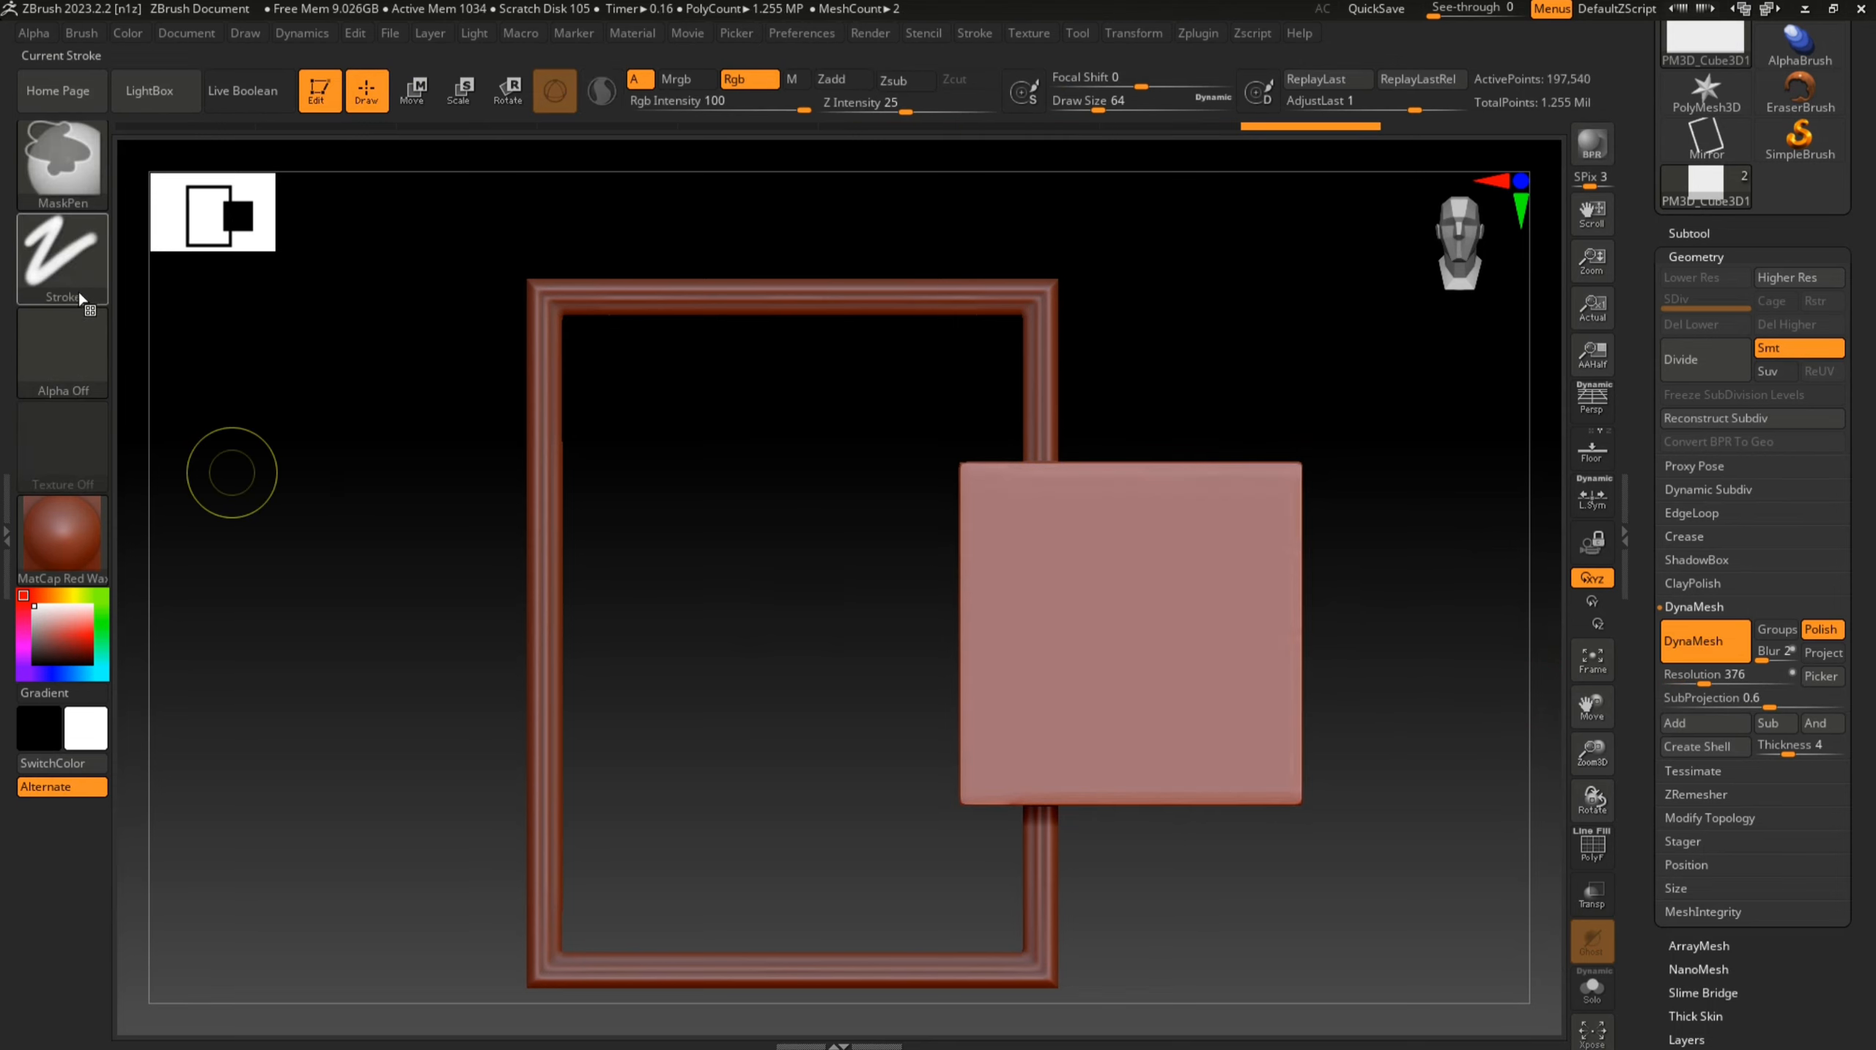
{"action": "left_click", "coordinate": [69, 281]}
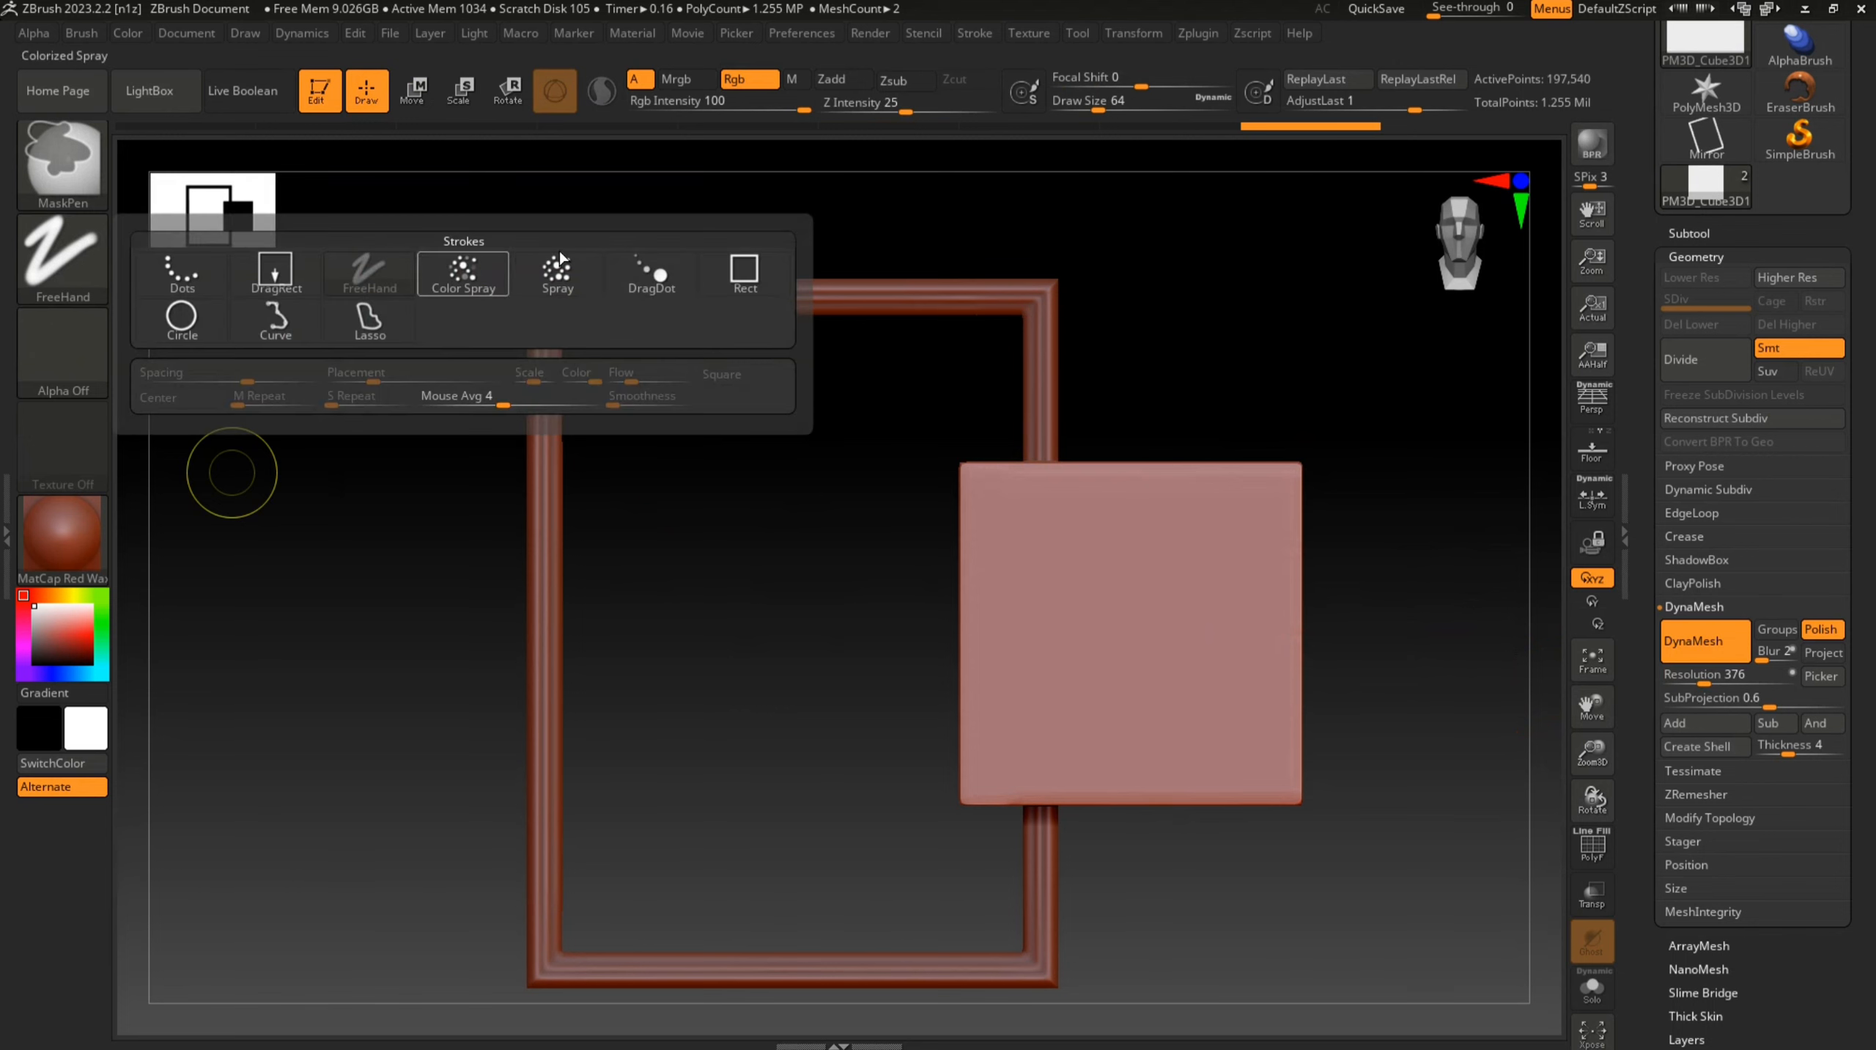
{"action": "left_click", "coordinate": [745, 276]}
Start importing a custom alpha for the mask brush and open the Zbrush folder on Local Disk (E:)
{"action": "left_click", "coordinate": [50, 362]}
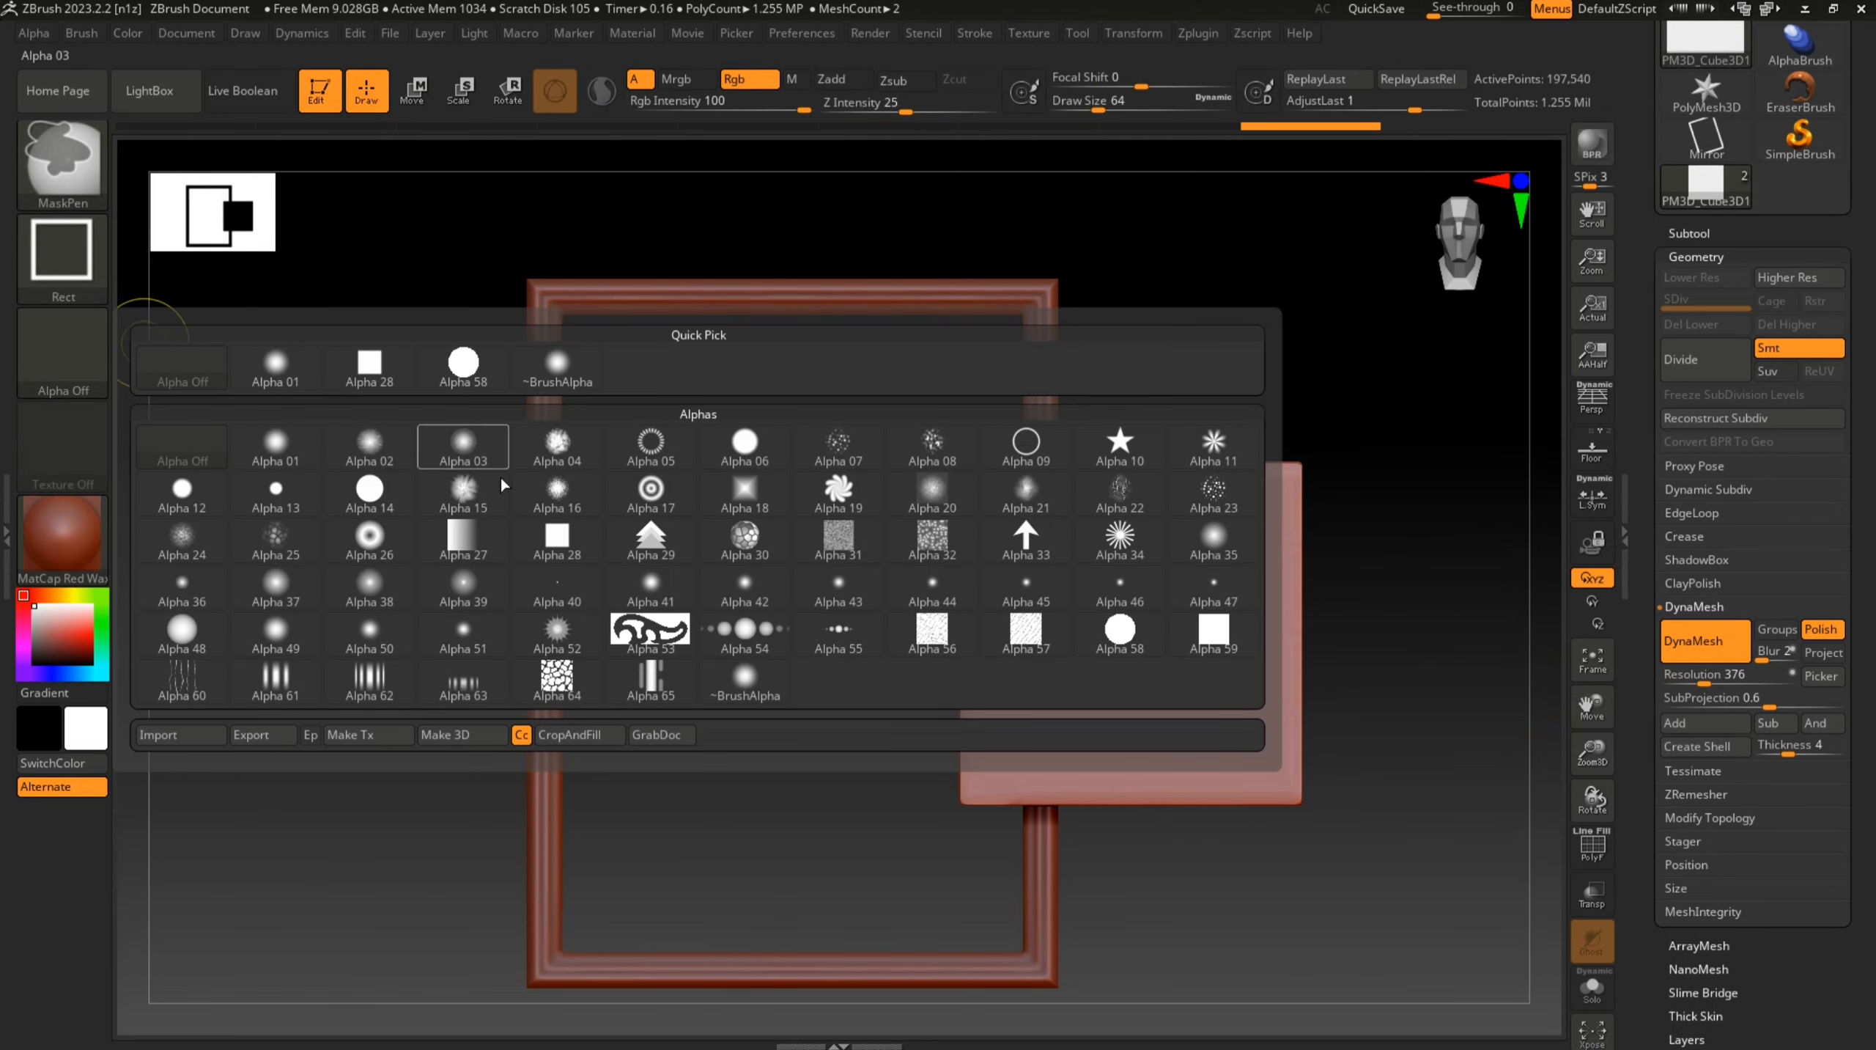
{"action": "left_click", "coordinate": [178, 734]}
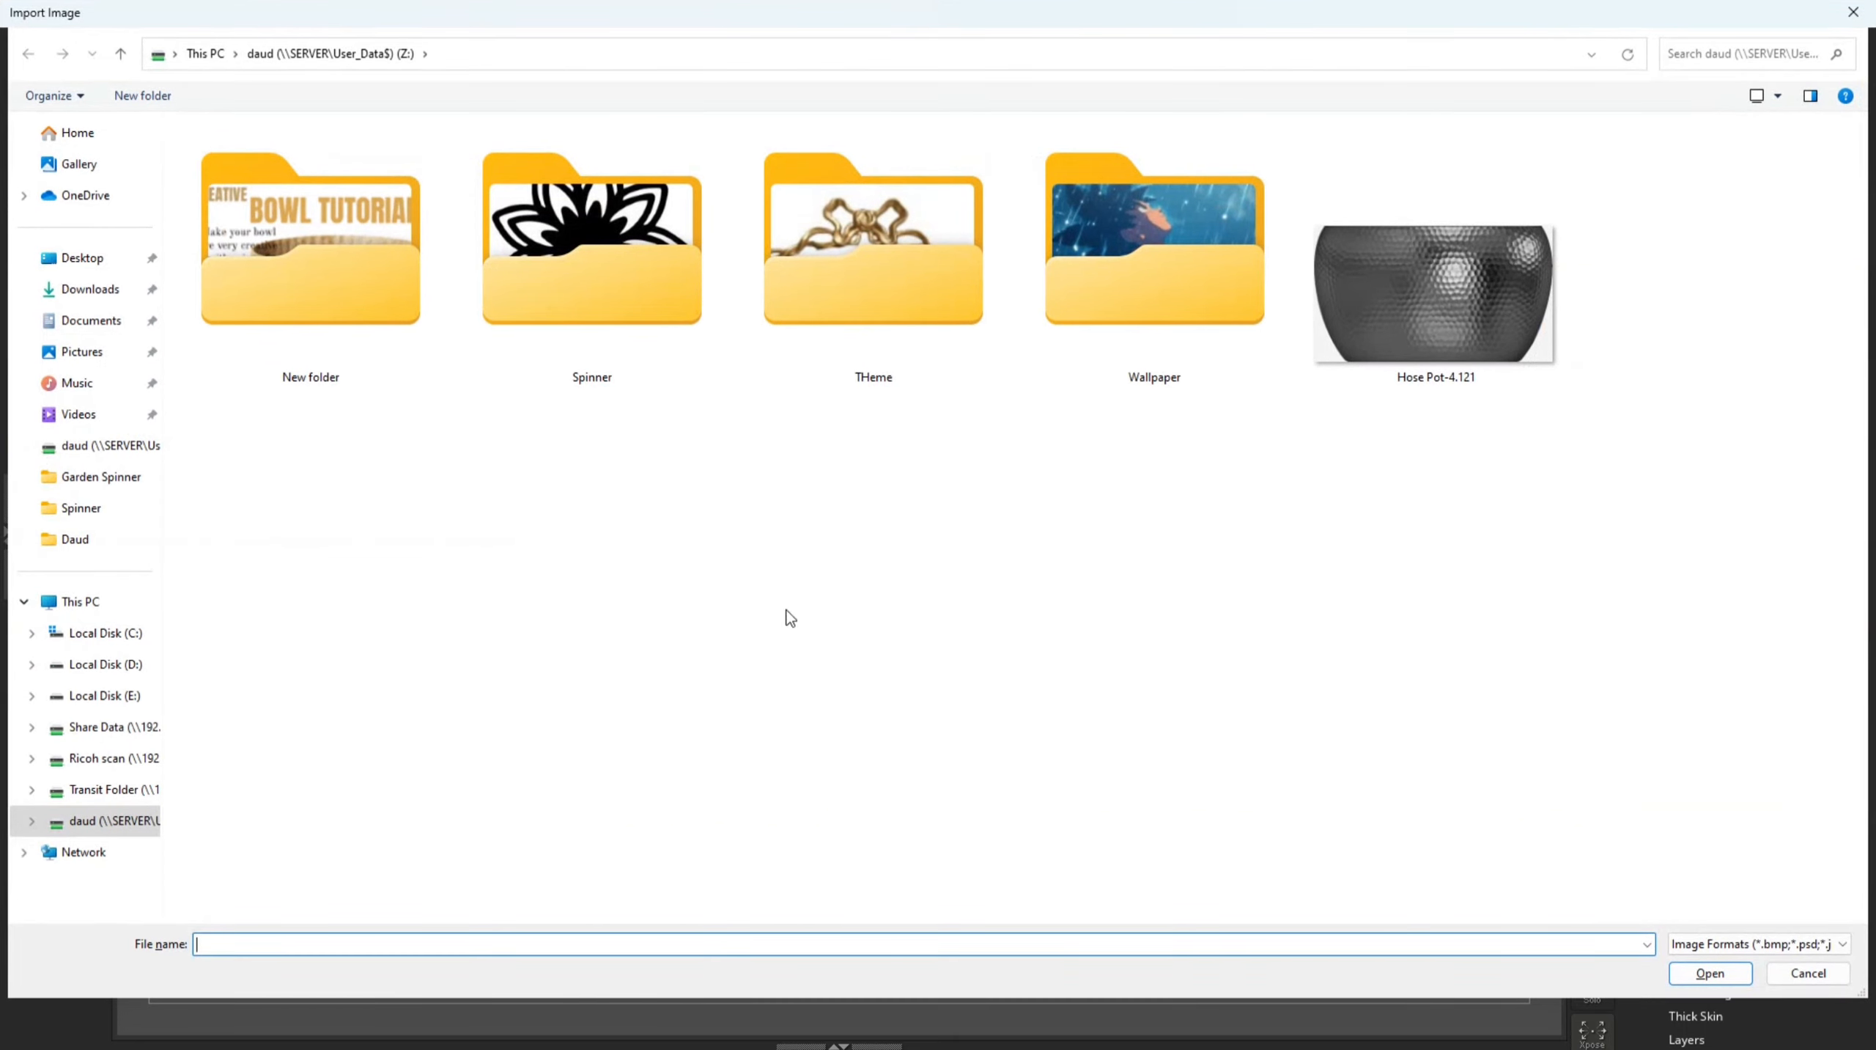
{"action": "left_click", "coordinate": [110, 696]}
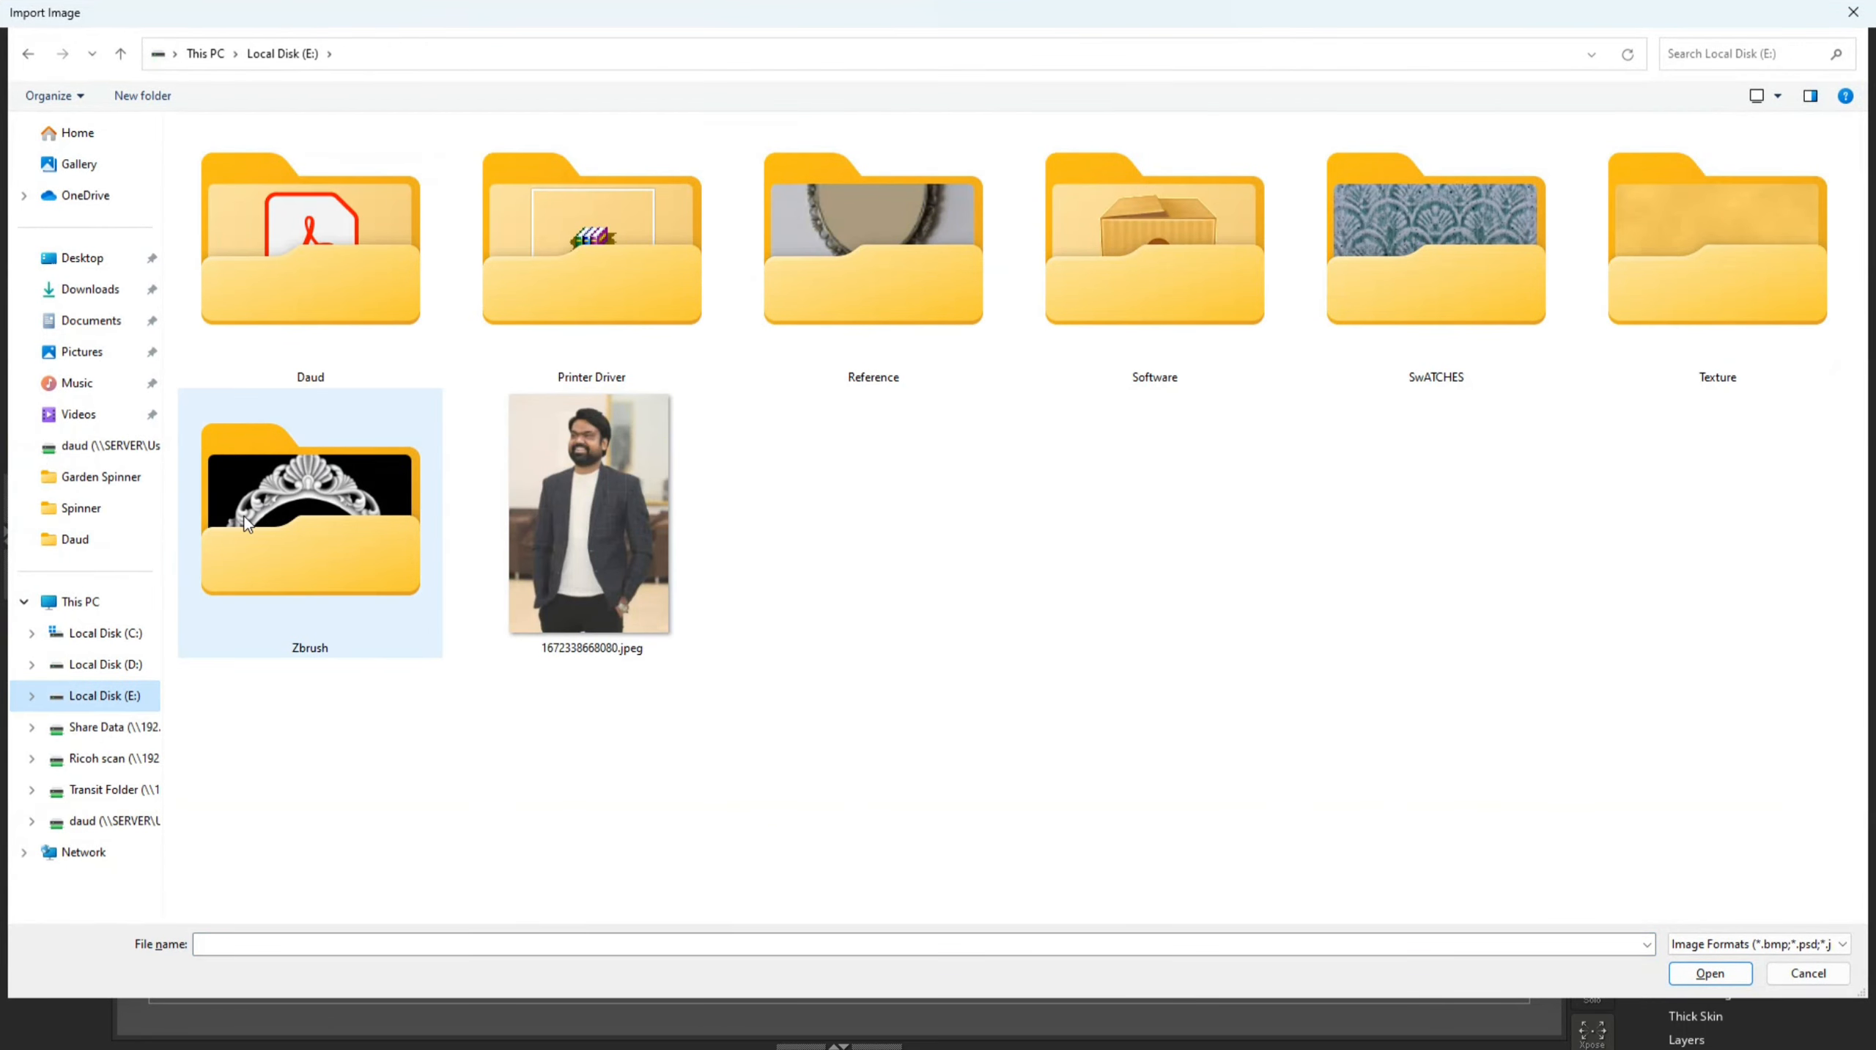
{"action": "double_click", "coordinate": [267, 506]}
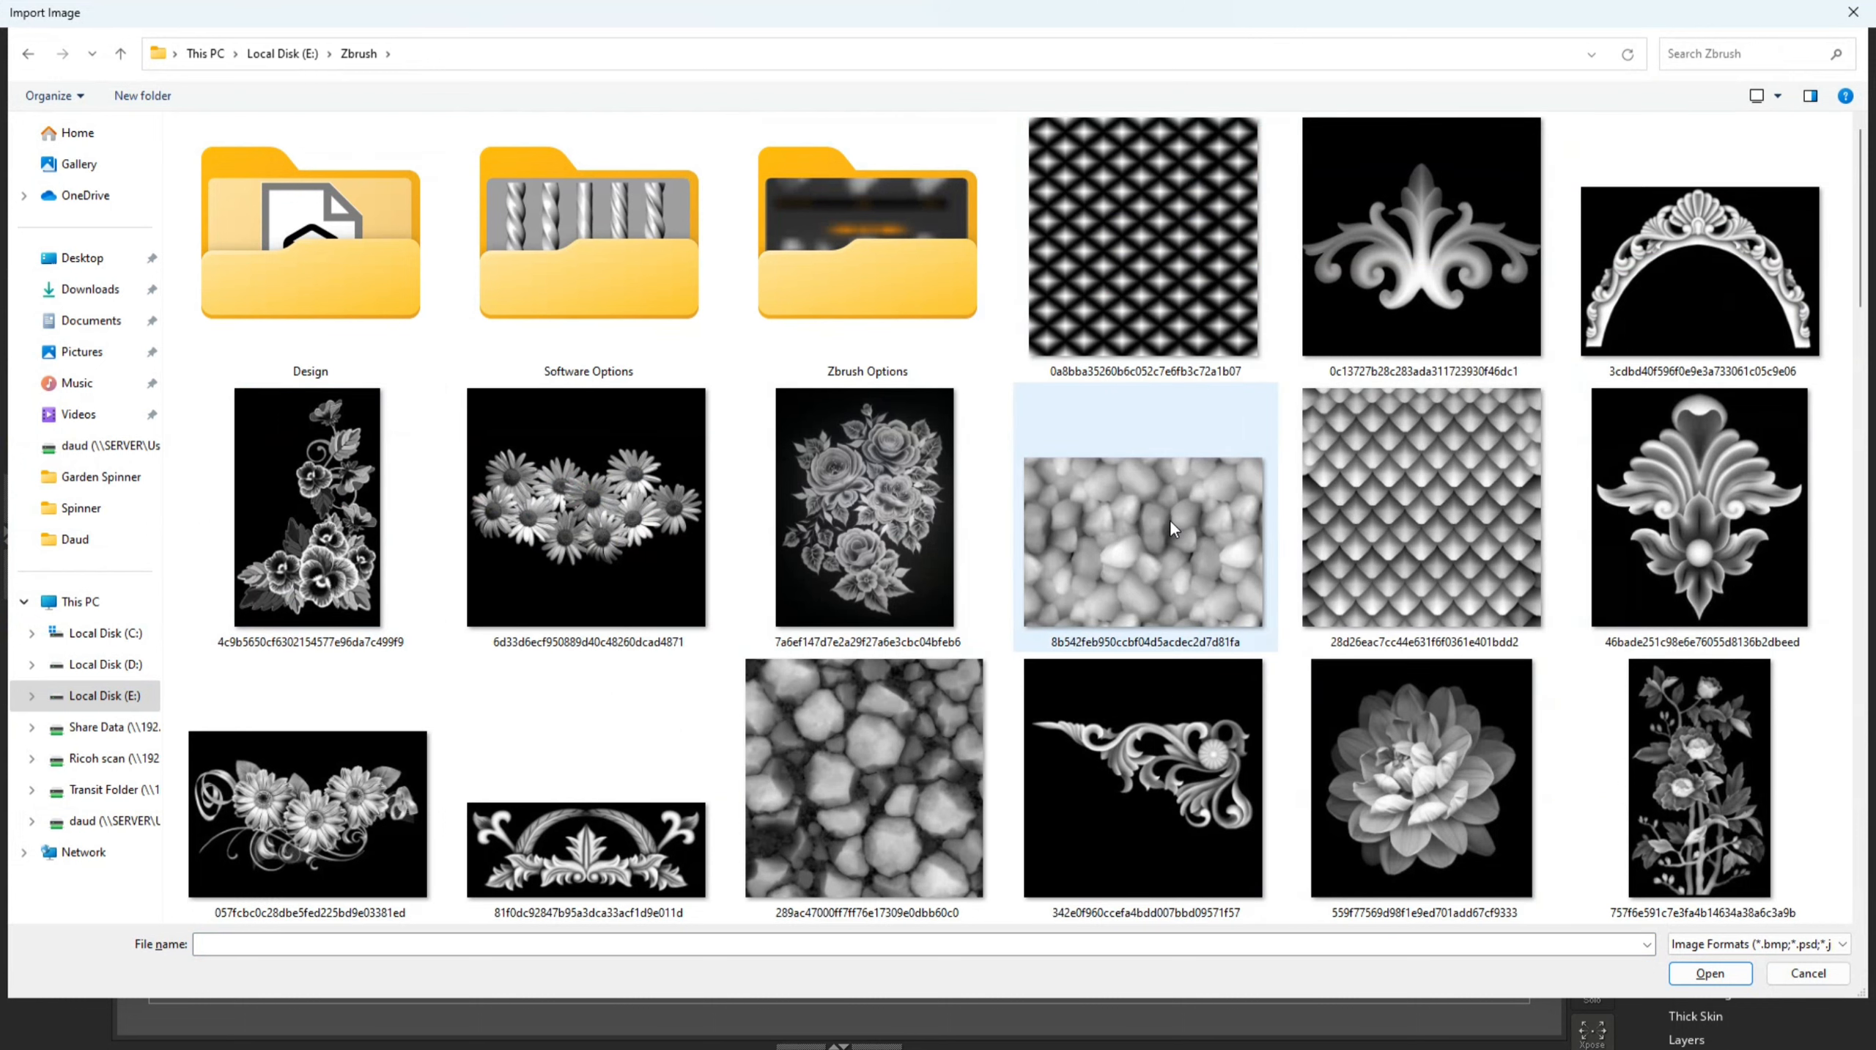
Import the grayscale corner ornament with a round rosette and two leafy arms as an alpha
{"action": "scroll", "coordinate": [1044, 814], "scroll_direction": "down", "scroll_amount": 2}
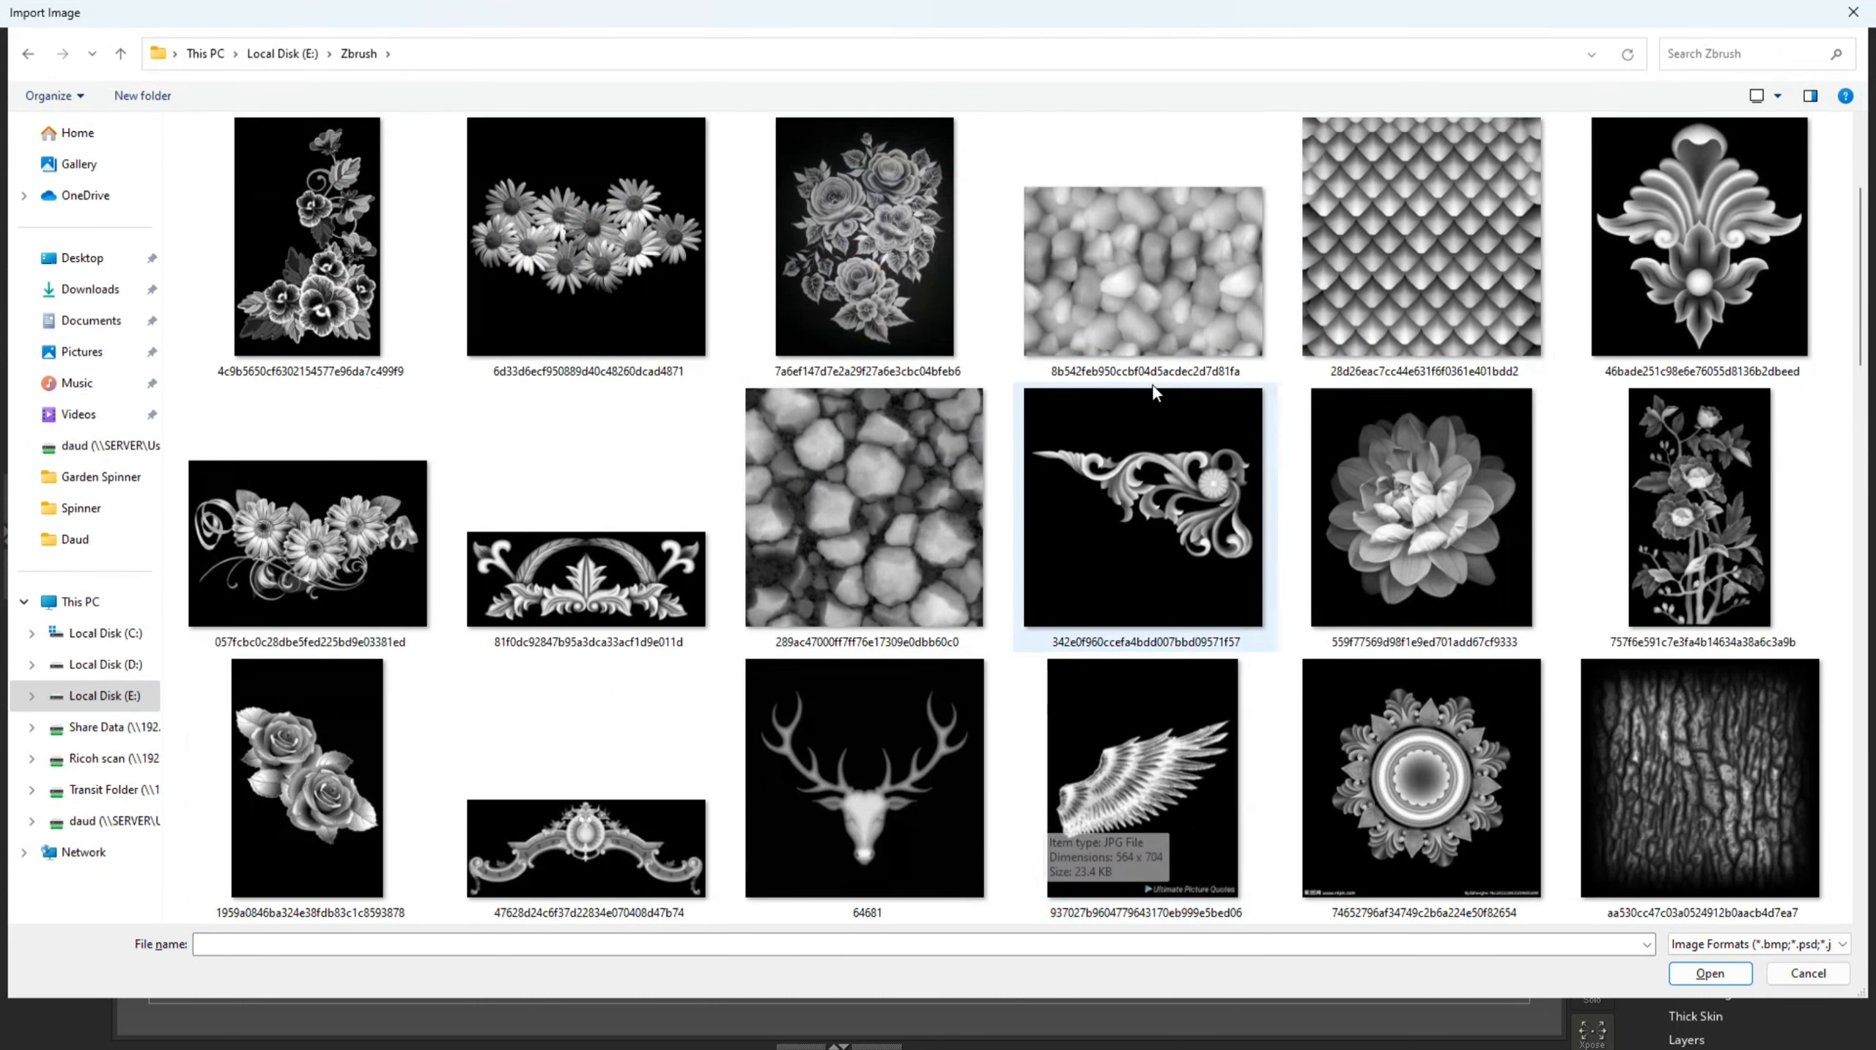
{"action": "scroll", "coordinate": [889, 666], "scroll_direction": "down", "scroll_amount": 2}
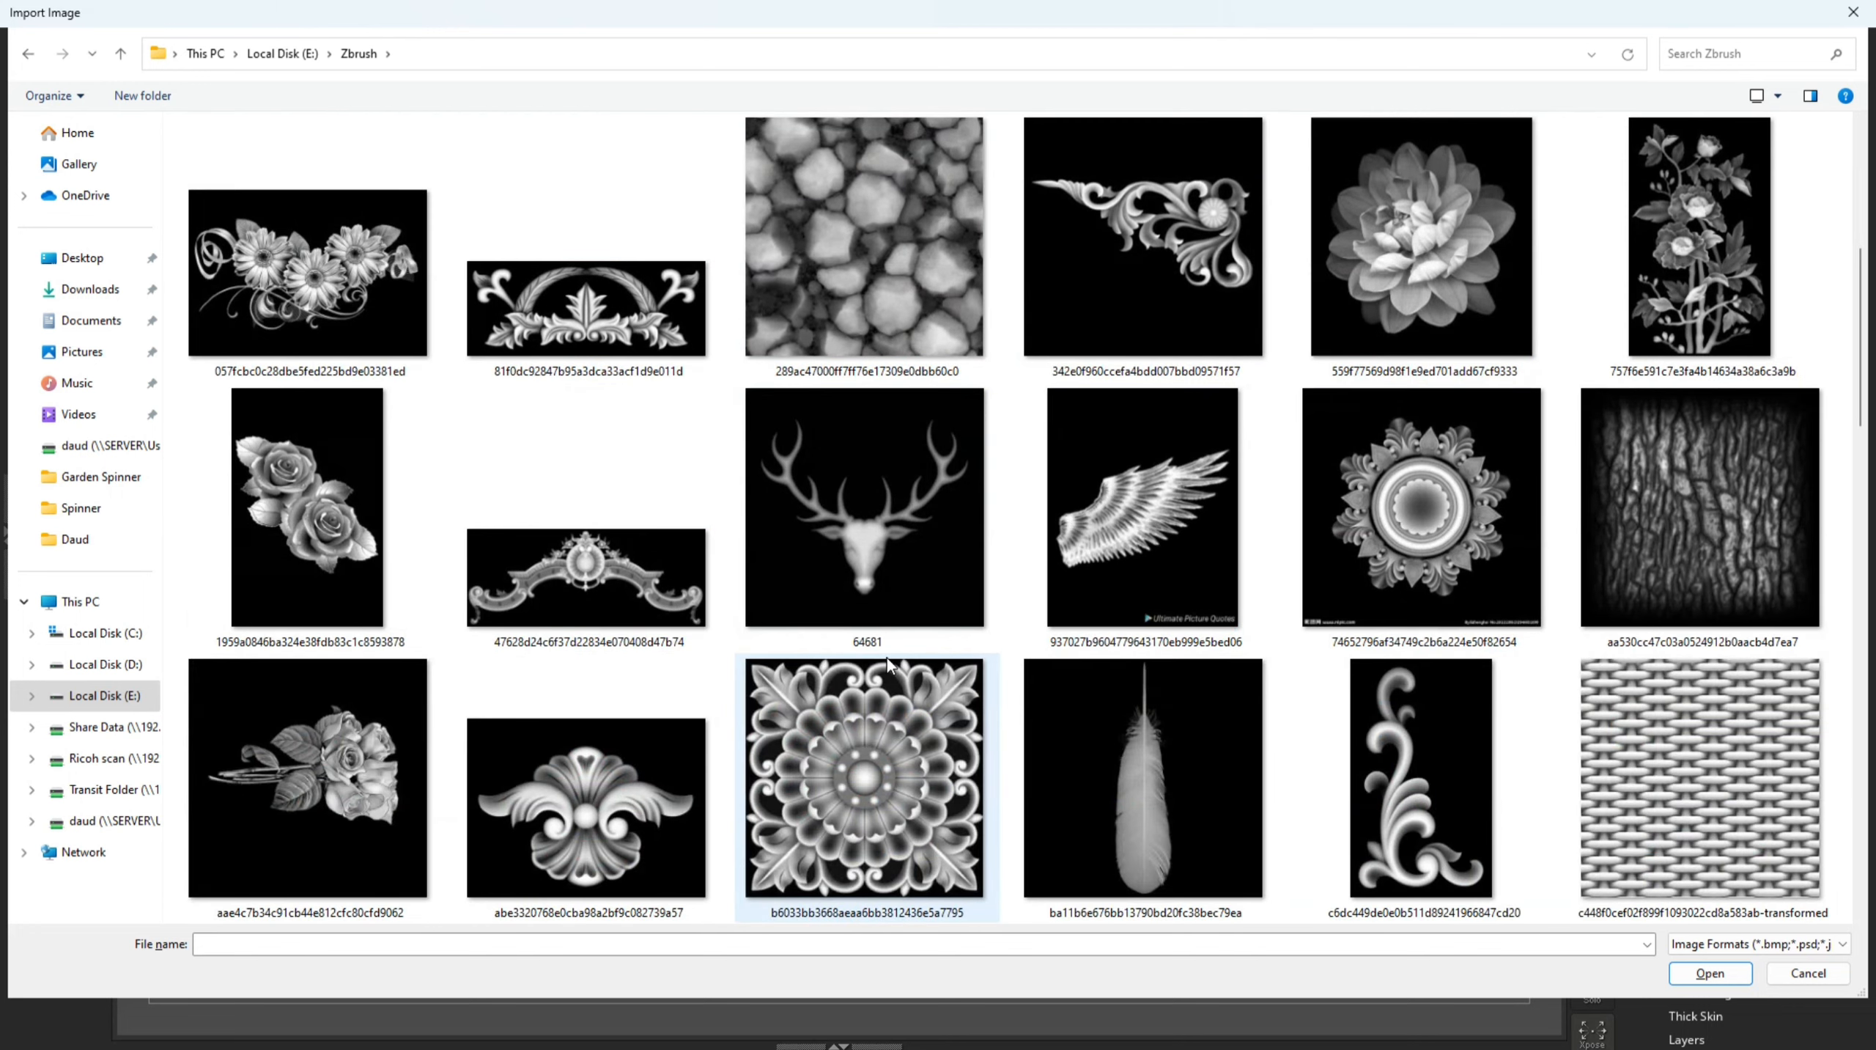
{"action": "scroll", "coordinate": [889, 665], "scroll_direction": "down", "scroll_amount": 2}
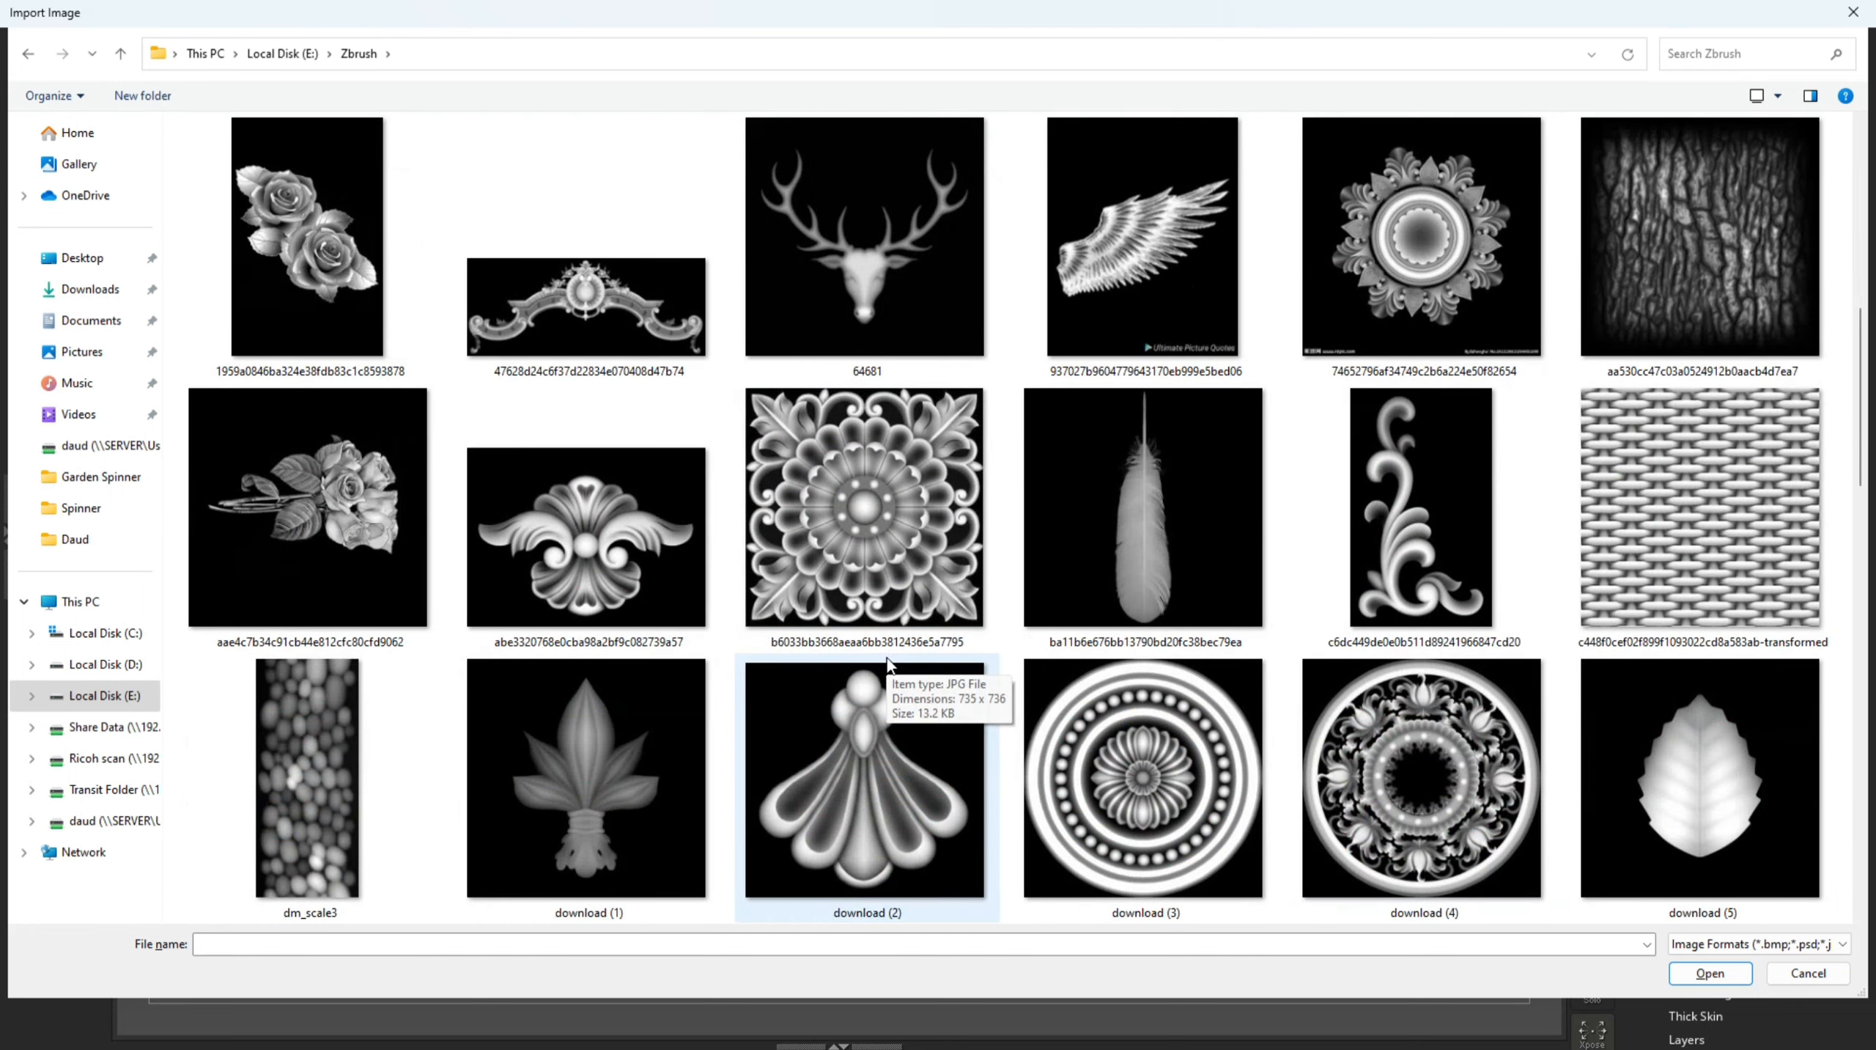
{"action": "scroll", "coordinate": [889, 665], "scroll_direction": "down", "scroll_amount": 2}
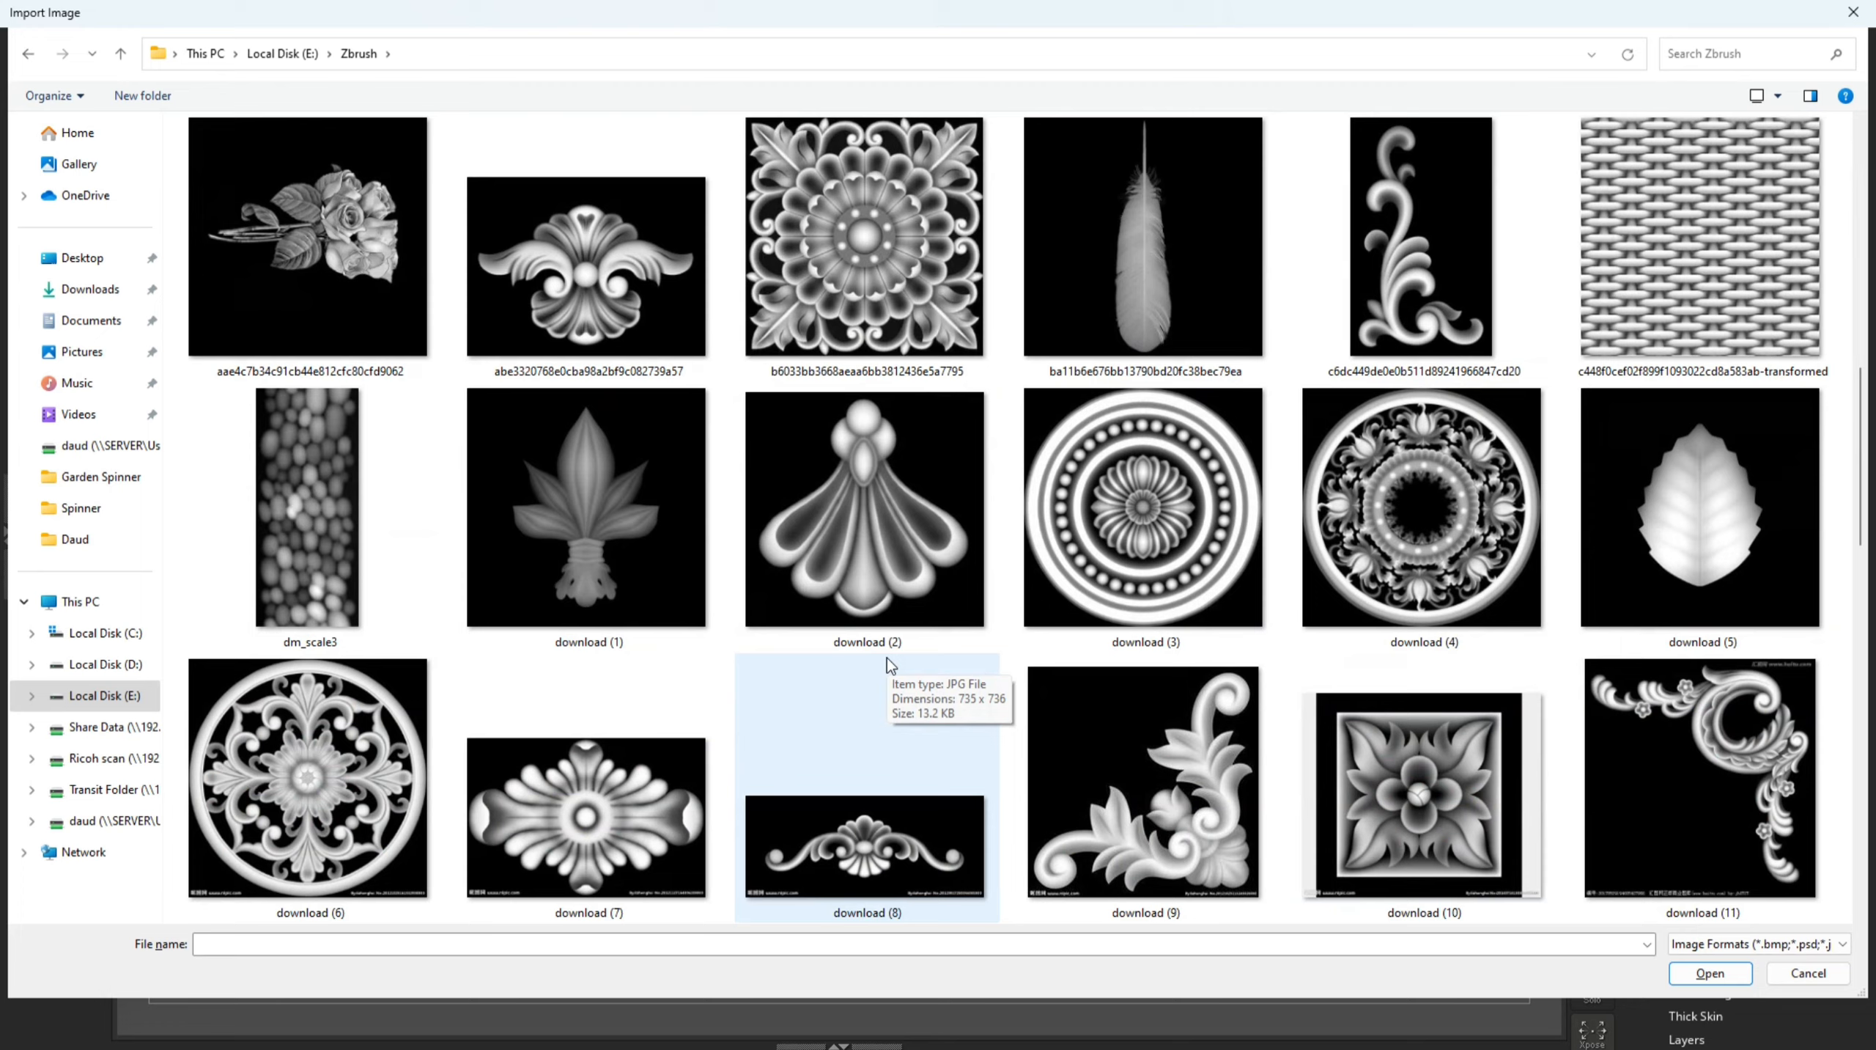
{"action": "scroll", "coordinate": [887, 657], "scroll_direction": "down", "scroll_amount": 2}
{"action": "scroll", "coordinate": [887, 657], "scroll_direction": "down", "scroll_amount": 2}
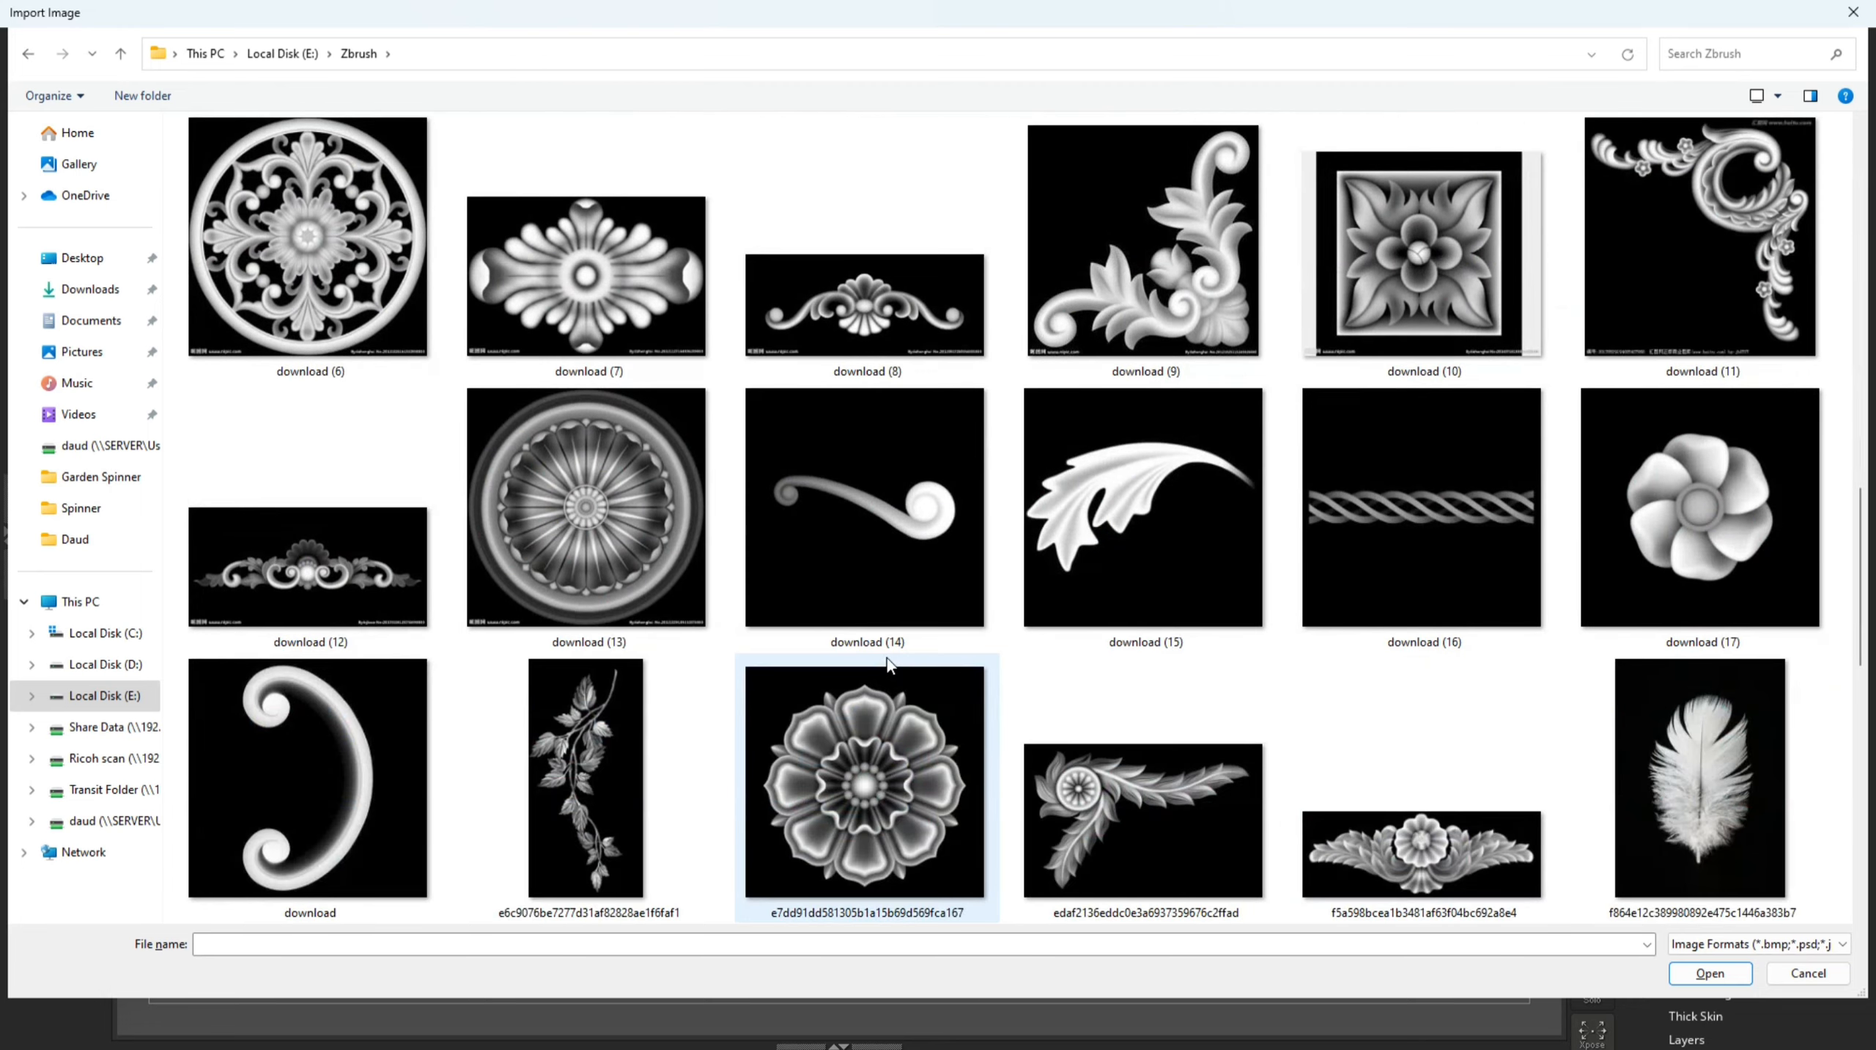
{"action": "scroll", "coordinate": [888, 664], "scroll_direction": "down", "scroll_amount": 2}
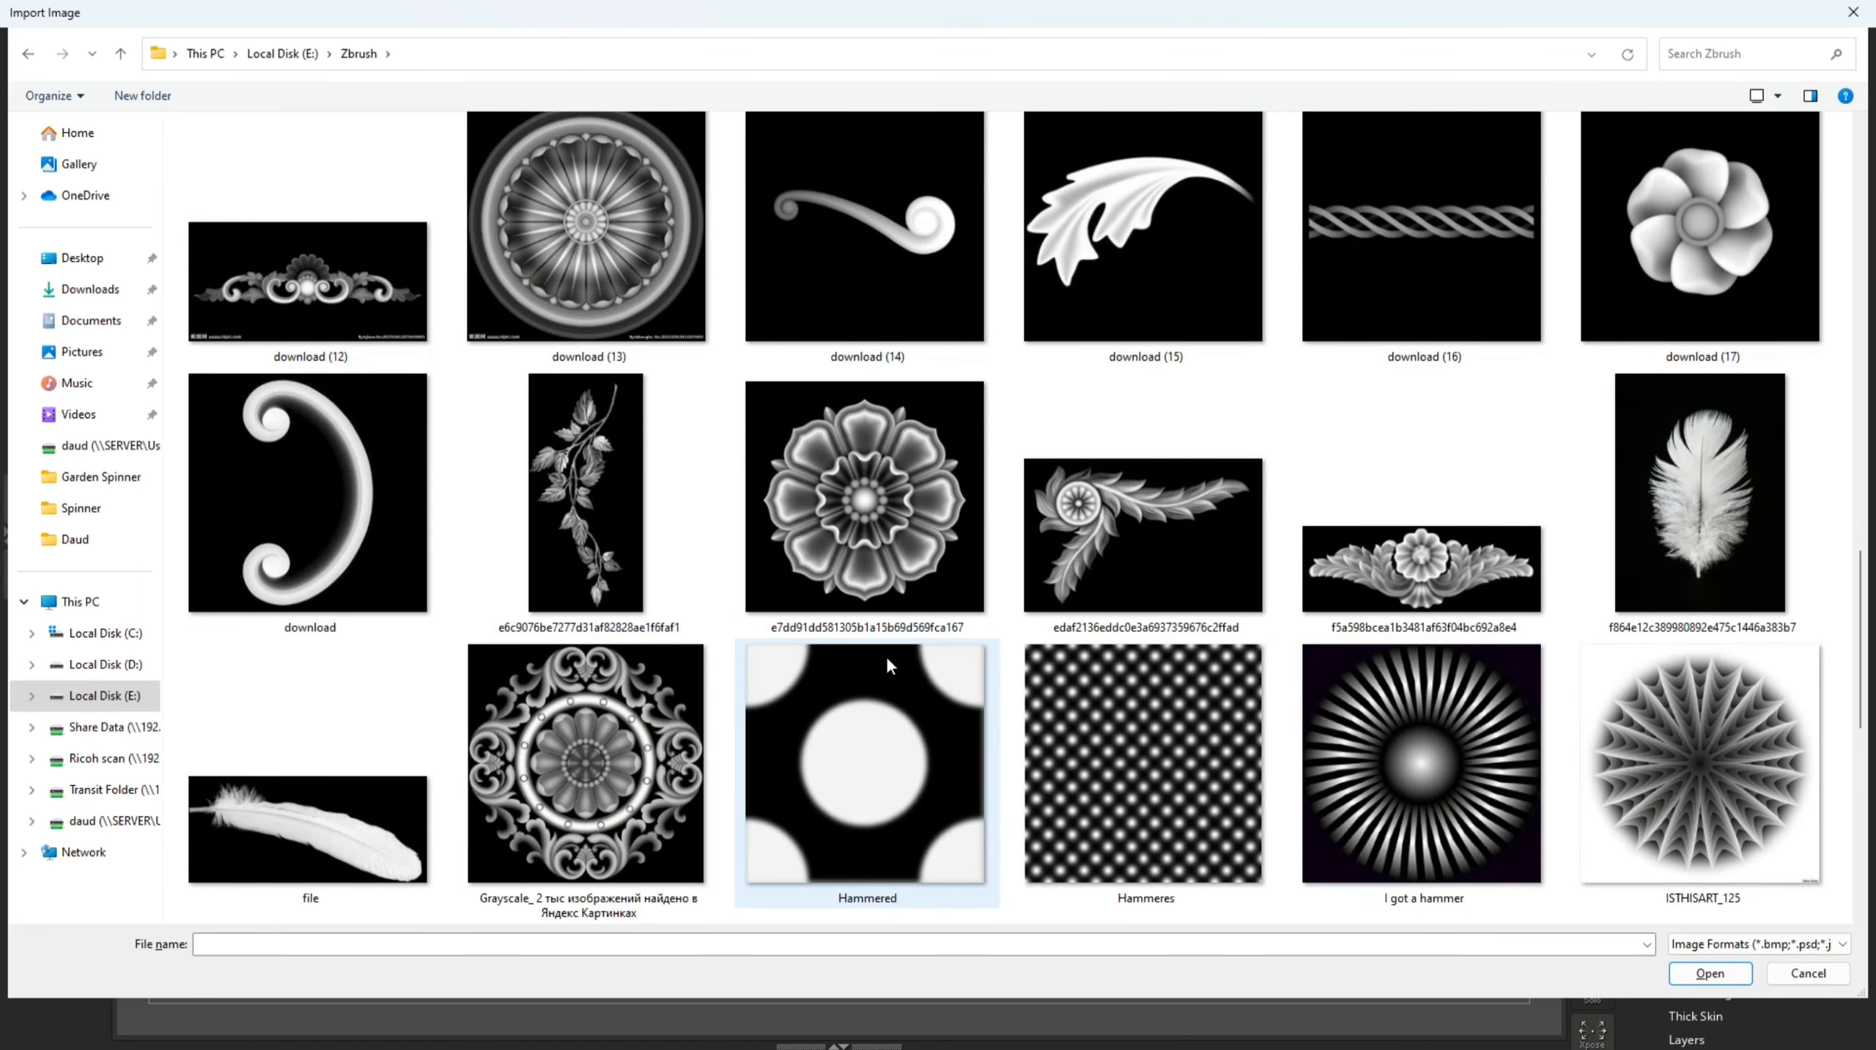
{"action": "scroll", "coordinate": [888, 663], "scroll_direction": "down", "scroll_amount": 2}
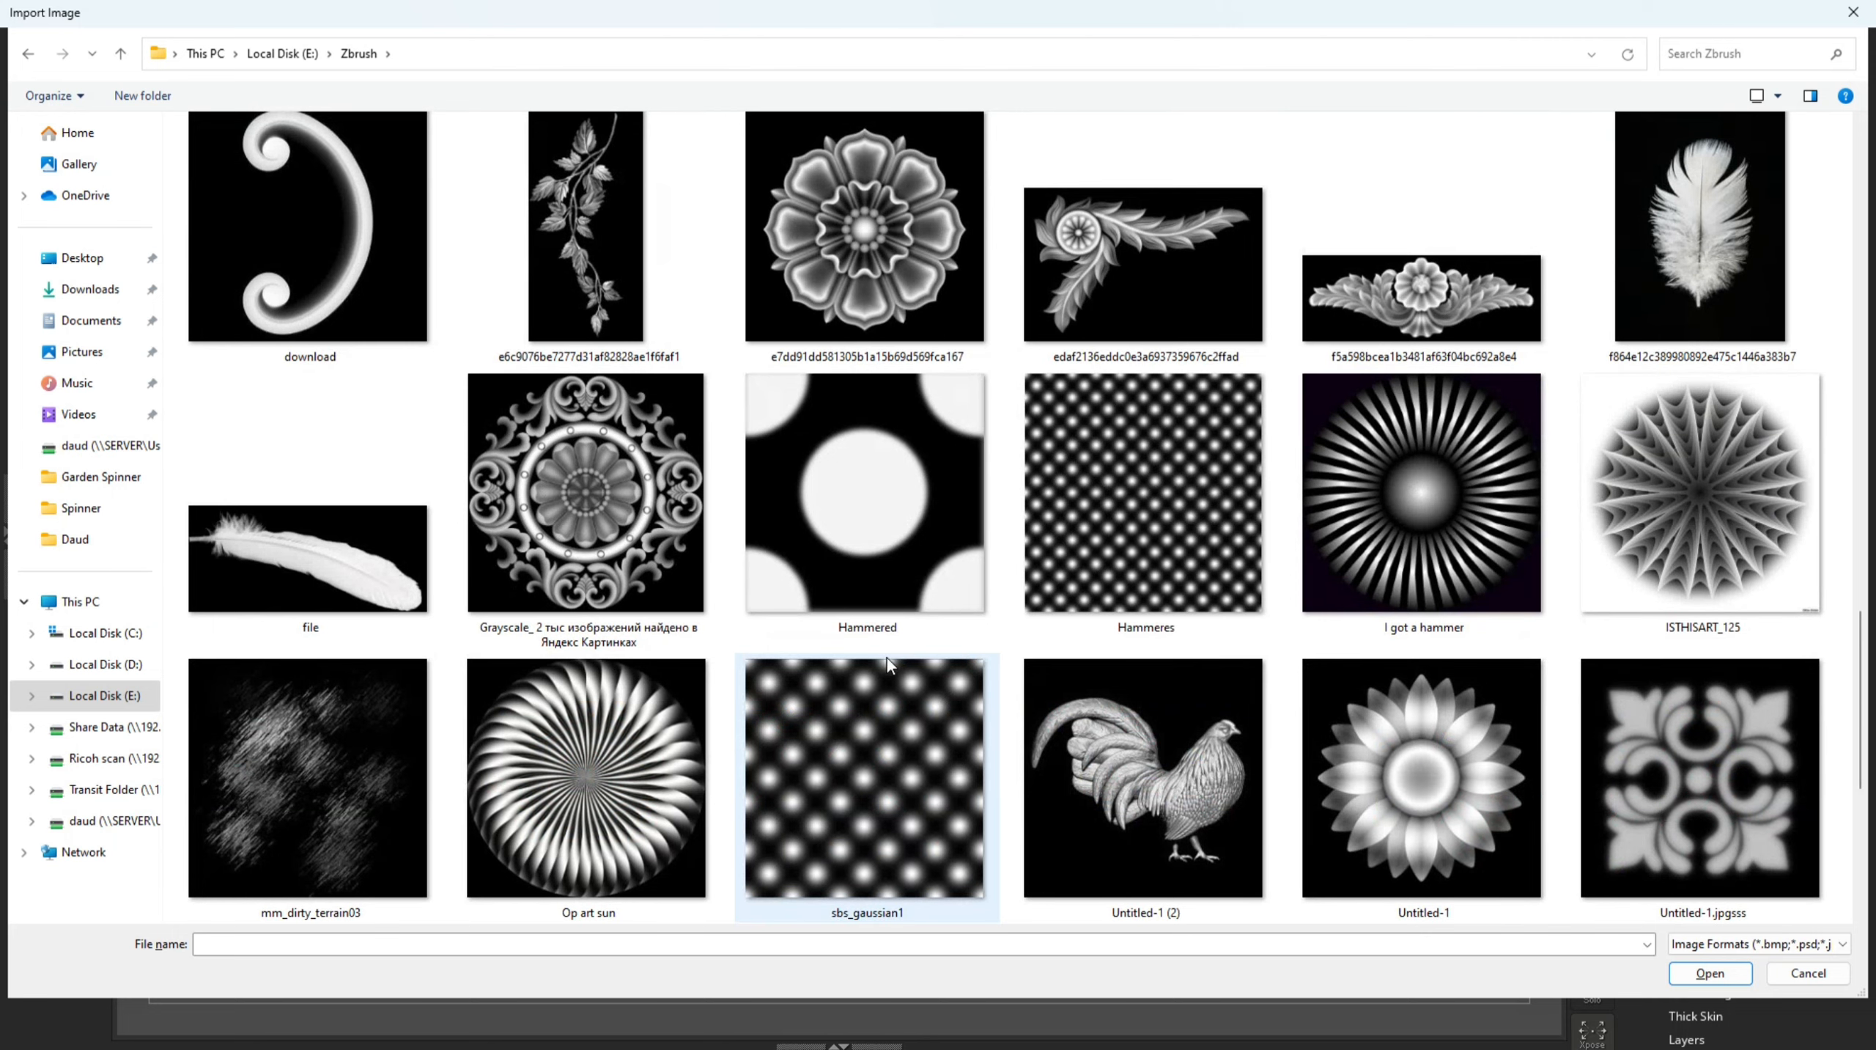
{"action": "scroll", "coordinate": [1026, 740], "scroll_direction": "up", "scroll_amount": 1}
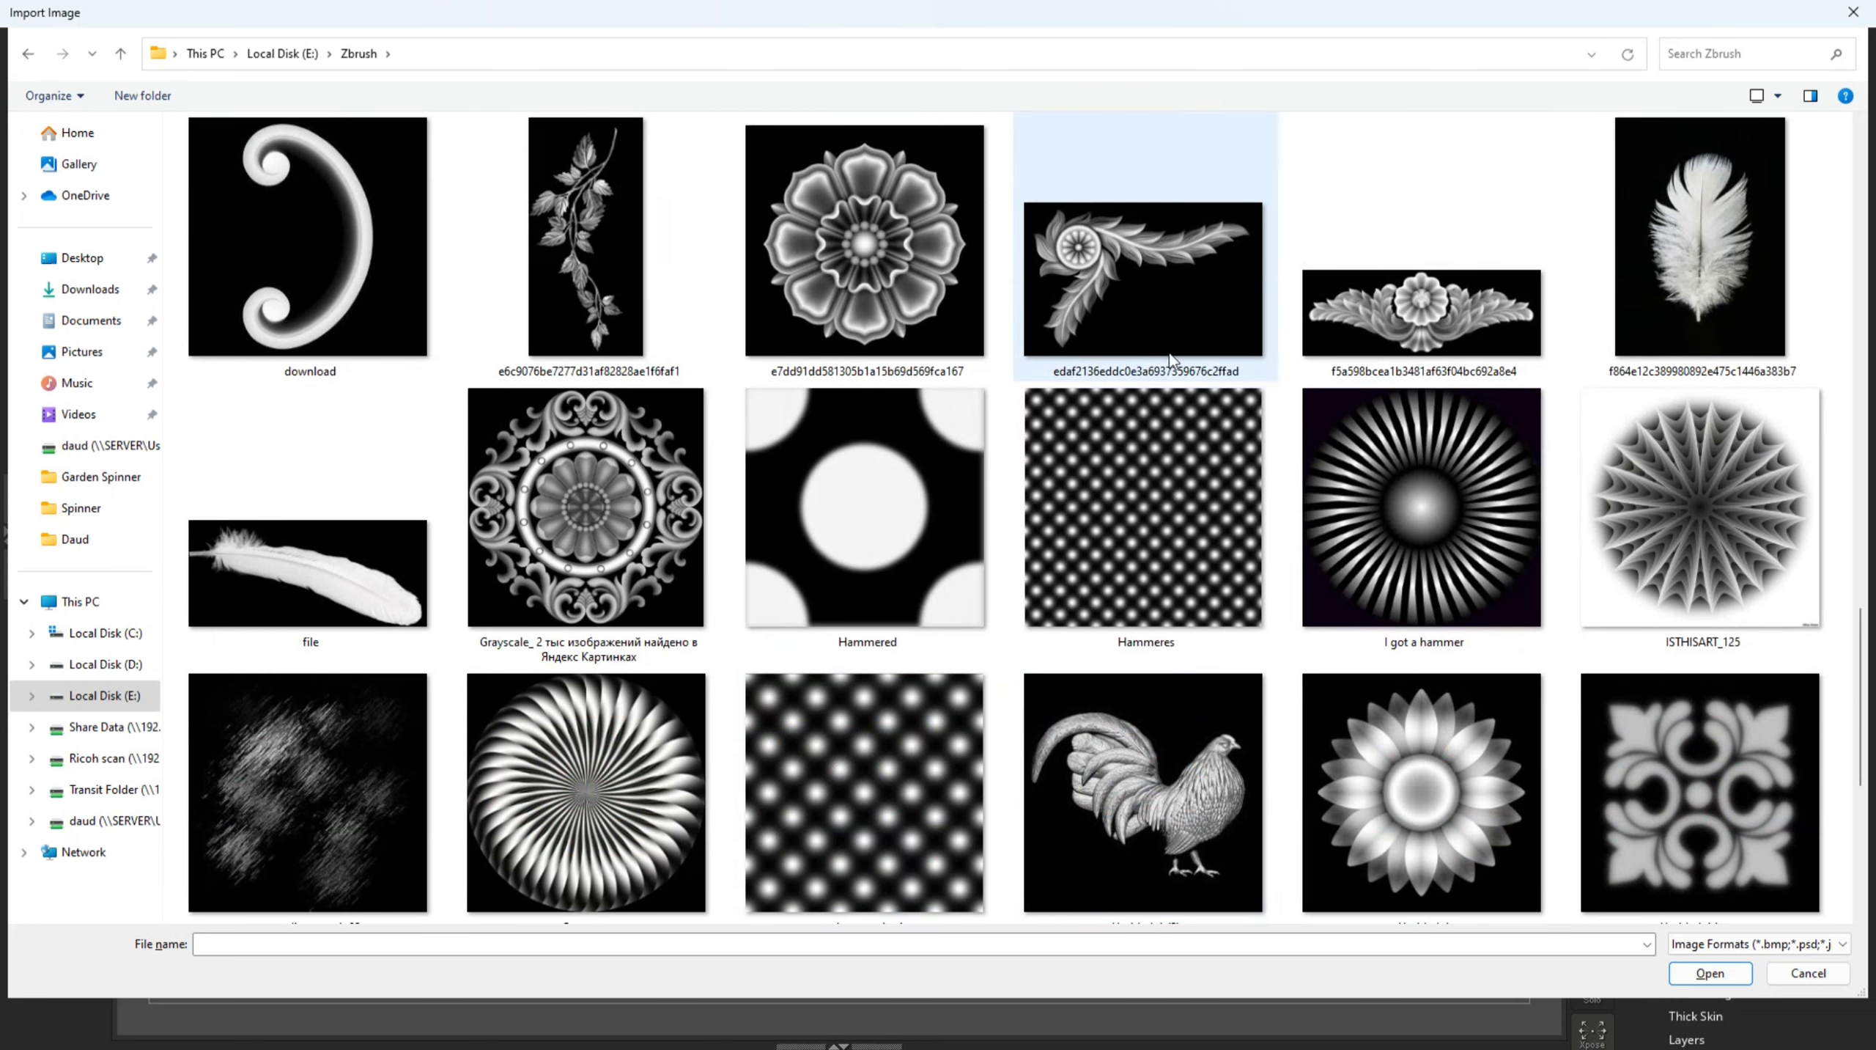
{"action": "double_click", "coordinate": [1149, 285]}
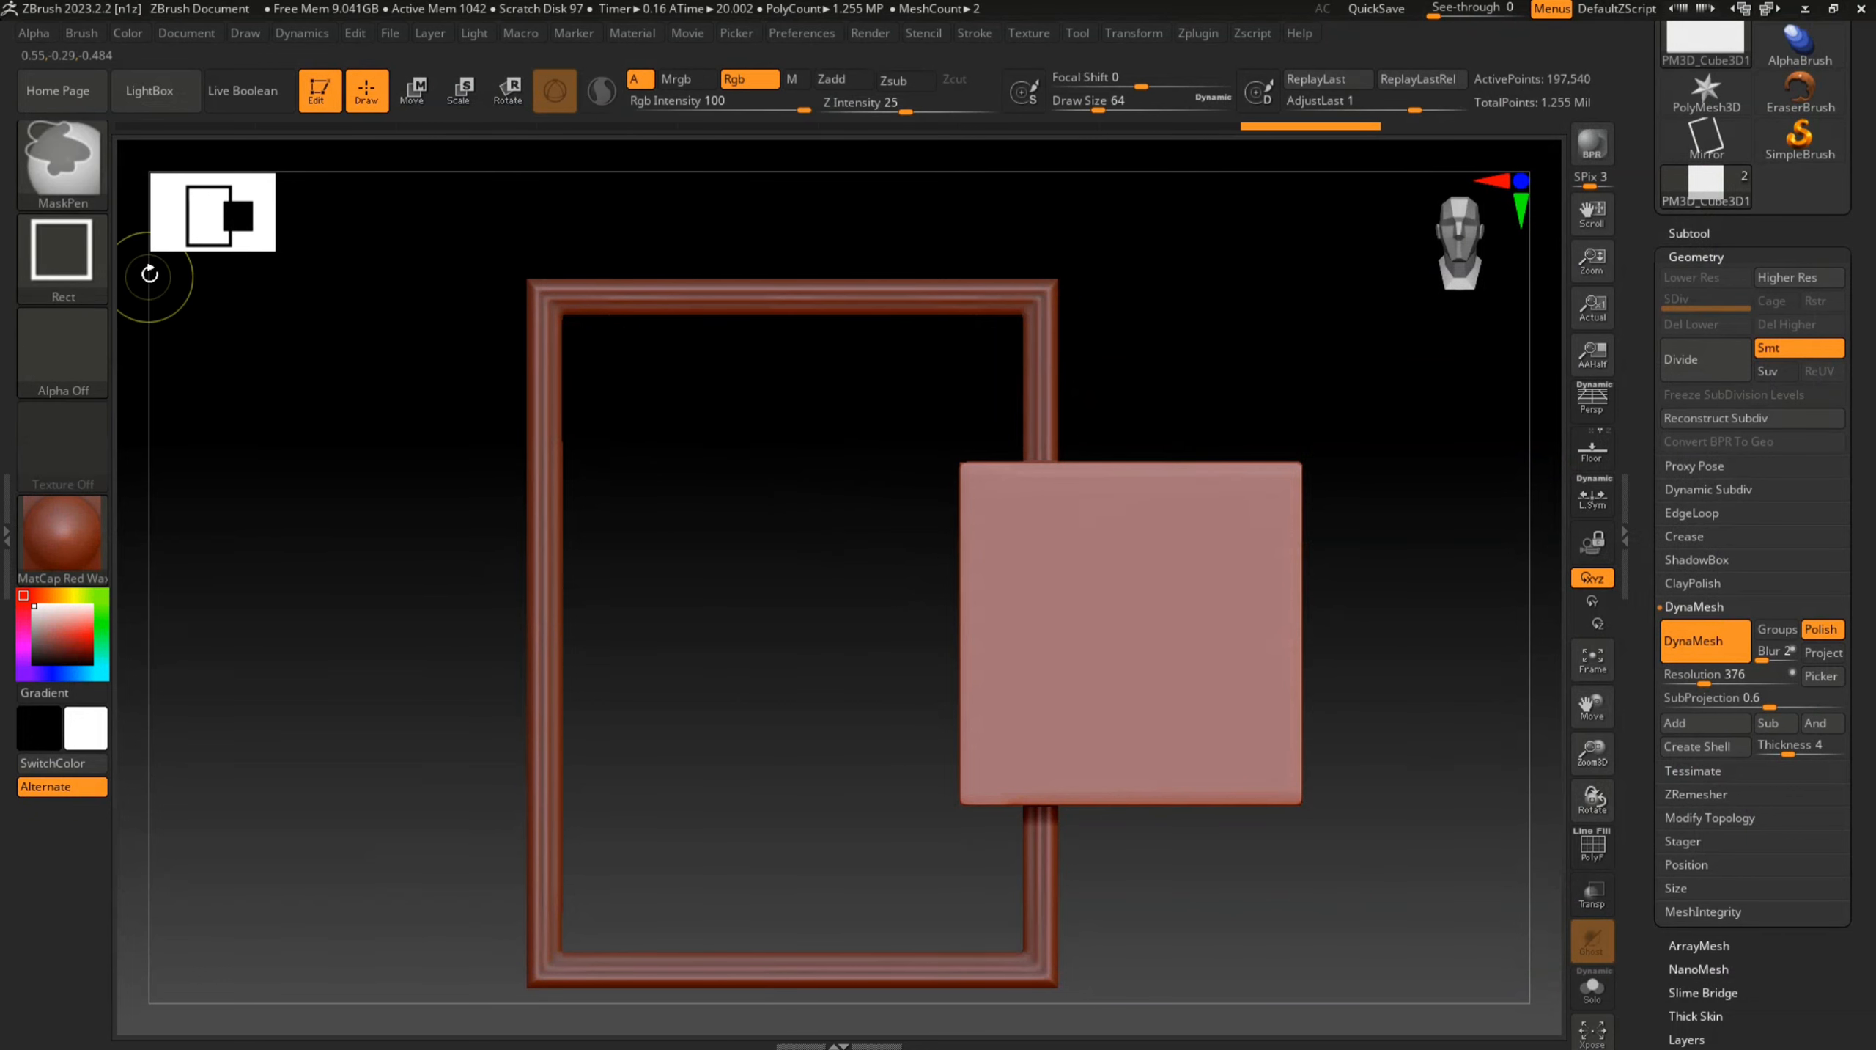
Set the imported rosette-and-leaf corner ornament as the alpha of the MaskPen brush
{"action": "left_click", "coordinate": [108, 336]}
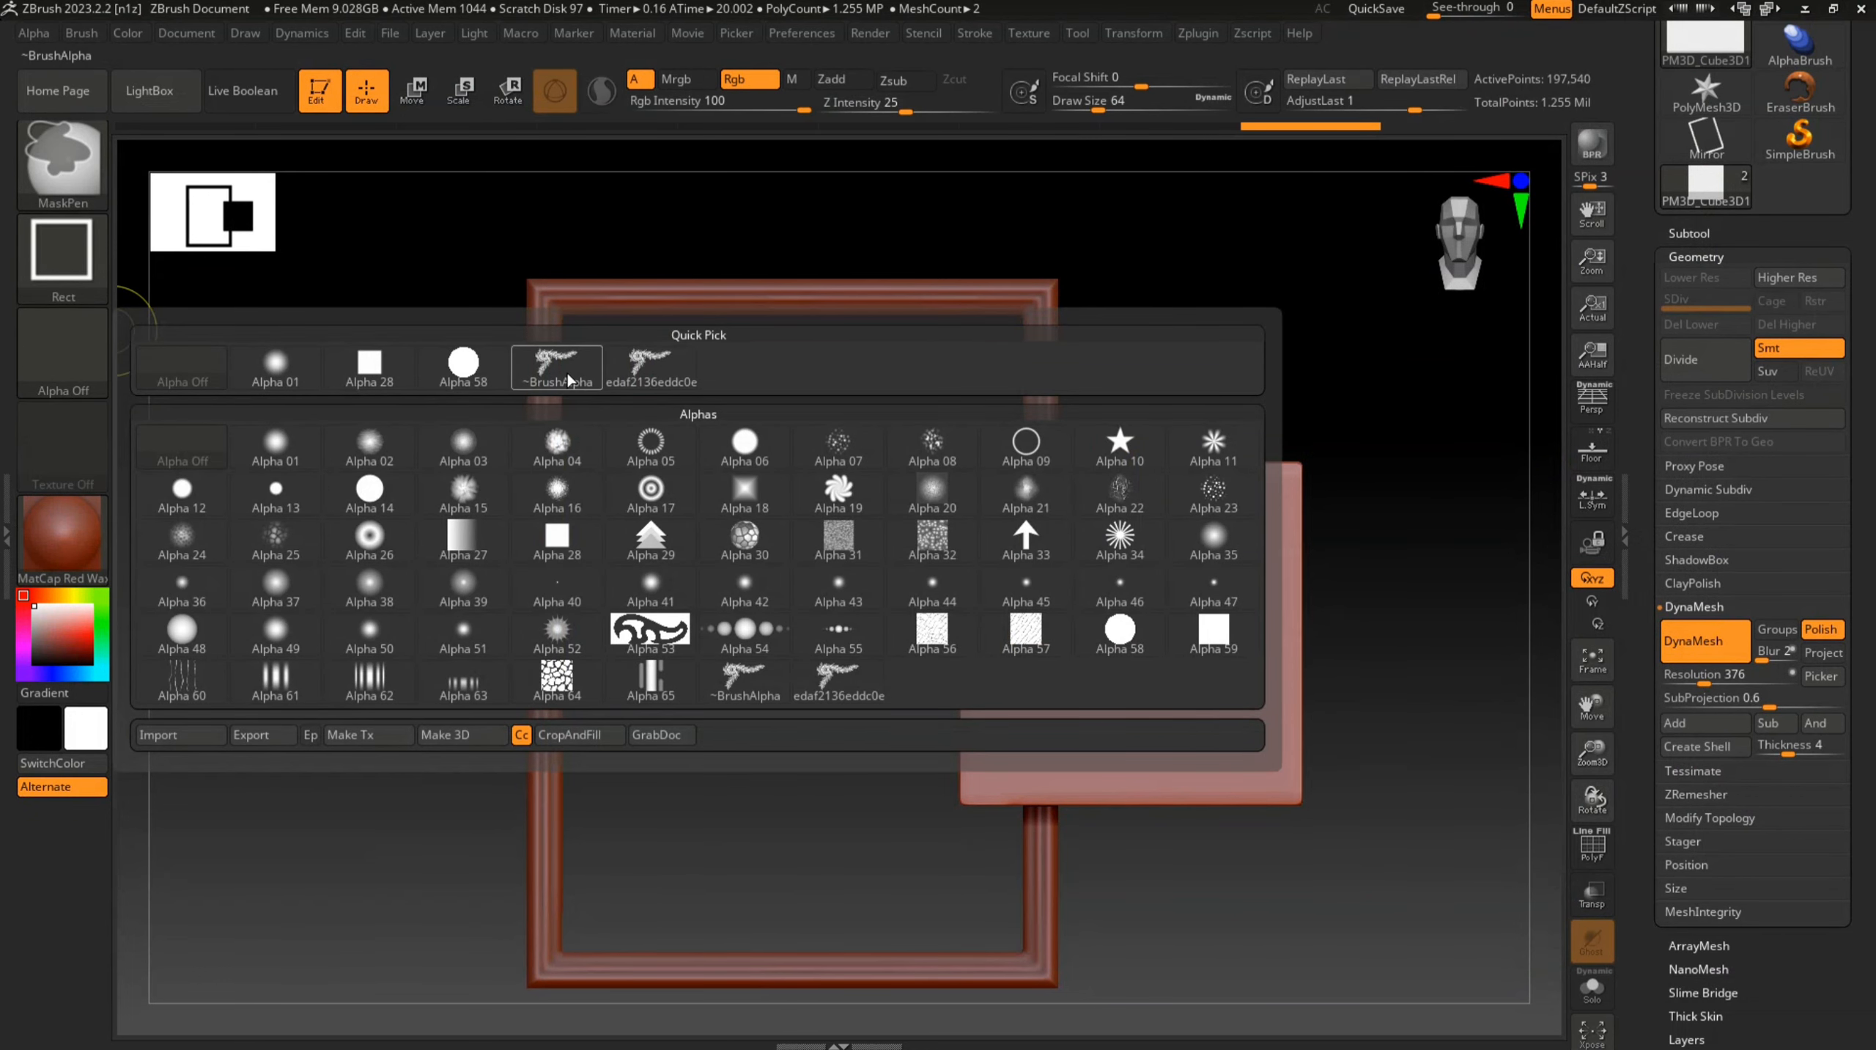
{"action": "left_click", "coordinate": [570, 379]}
Try masking the front face of the cube with the ornament alpha, and undo the mask
{"action": "mouse_move", "coordinate": [995, 486]}
{"action": "left_mouse_down"}
{"action": "mouse_move", "coordinate": [1168, 637]}
{"action": "mouse_move", "coordinate": [1399, 750]}
{"action": "mouse_move", "coordinate": [1319, 709]}
{"action": "mouse_move", "coordinate": [1289, 716]}
{"action": "left_mouse_up"}
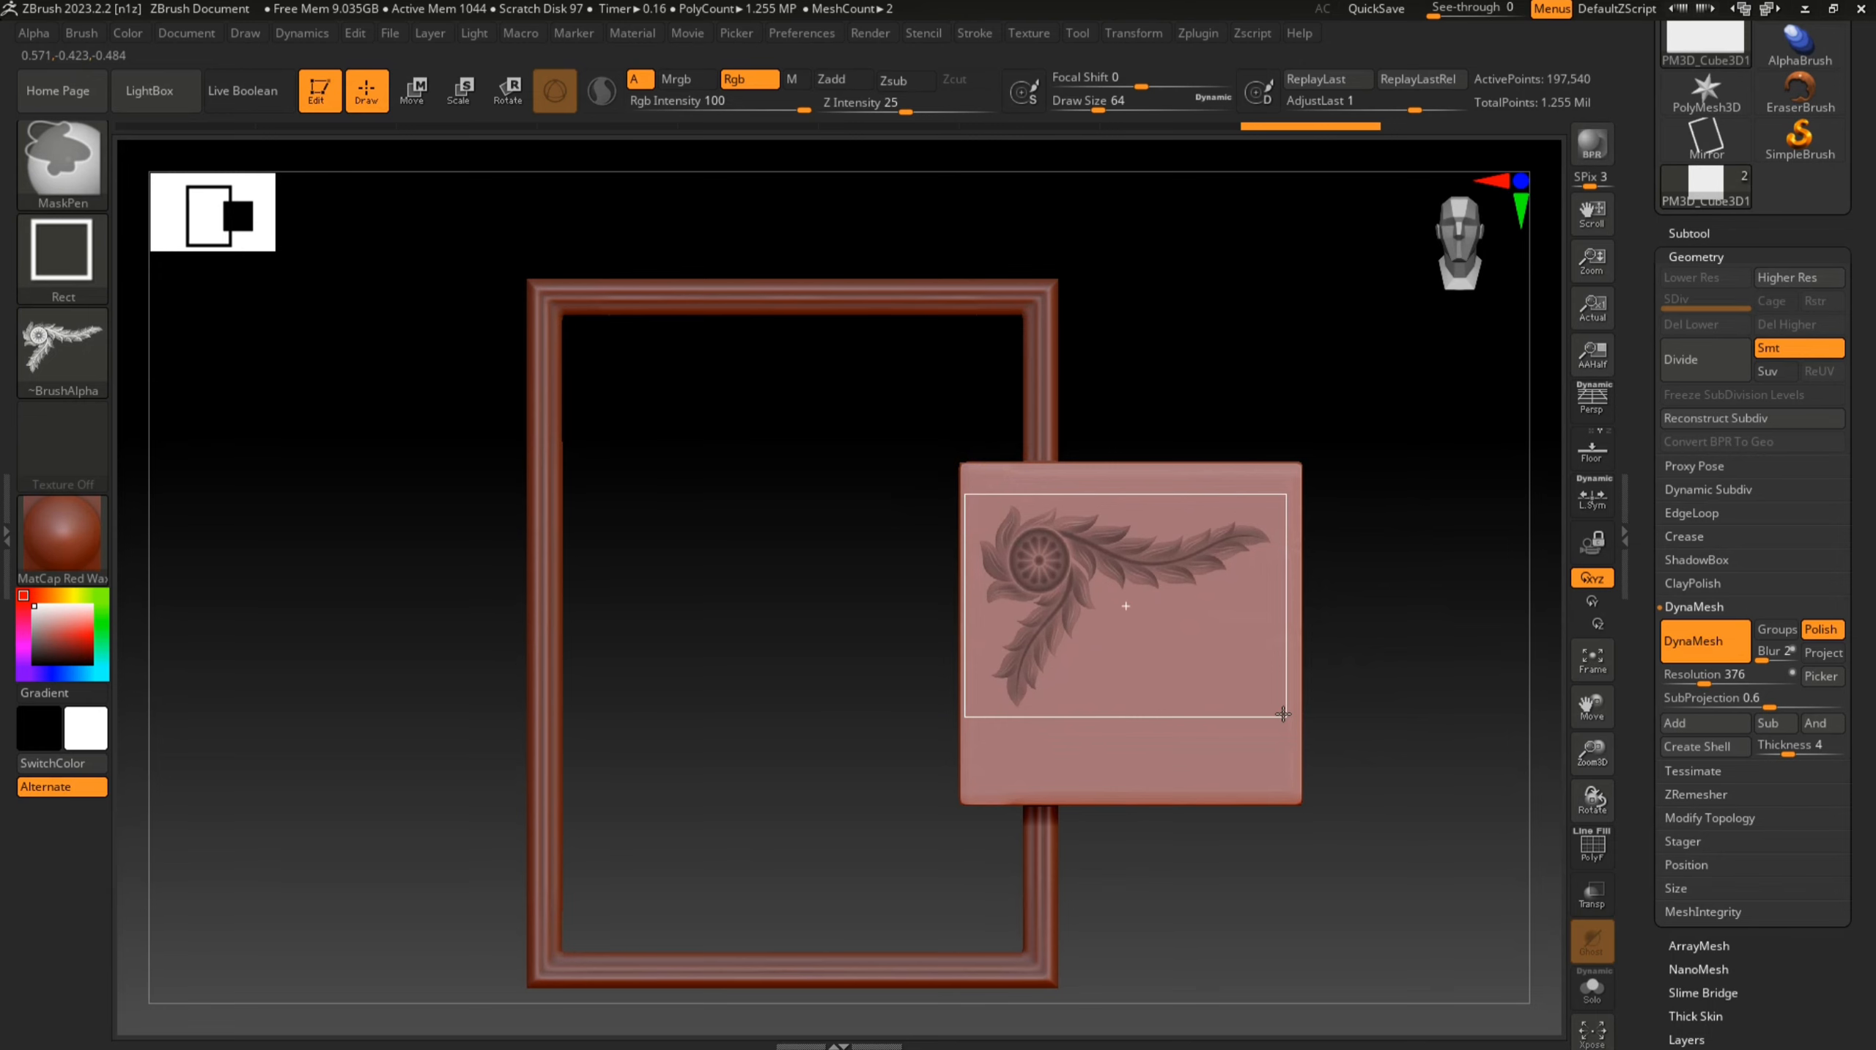
{"action": "left_click_drag", "start_coordinate": [1283, 713], "coordinate": [1285, 713]}
{"action": "left_click_drag", "start_coordinate": [1302, 637], "coordinate": [1276, 699]}
{"action": "right_click_drag", "start_coordinate": [1291, 666], "coordinate": [1320, 754], "text": "shift"}
{"action": "key", "text": "ctrl+z"}
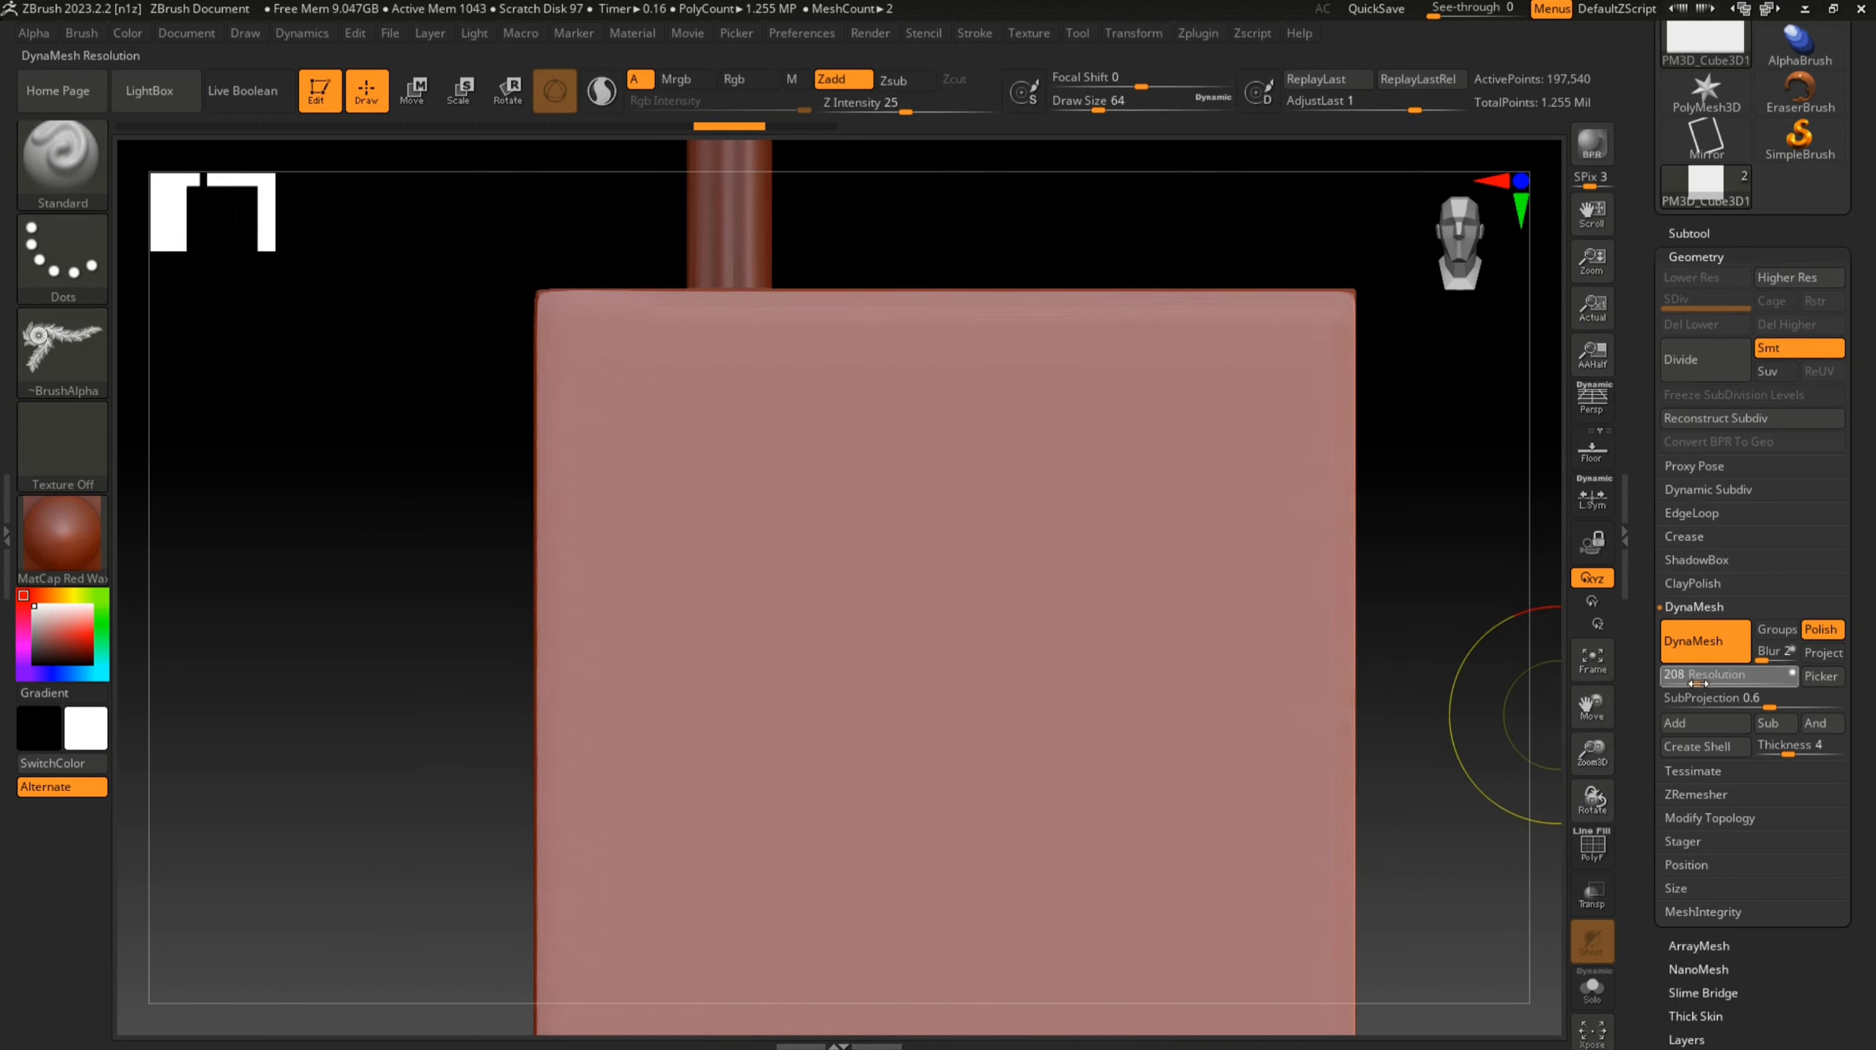
Remesh the cube with DynaMesh at a resolution of 760
{"action": "left_click_drag", "start_coordinate": [1718, 686], "coordinate": [1724, 686]}
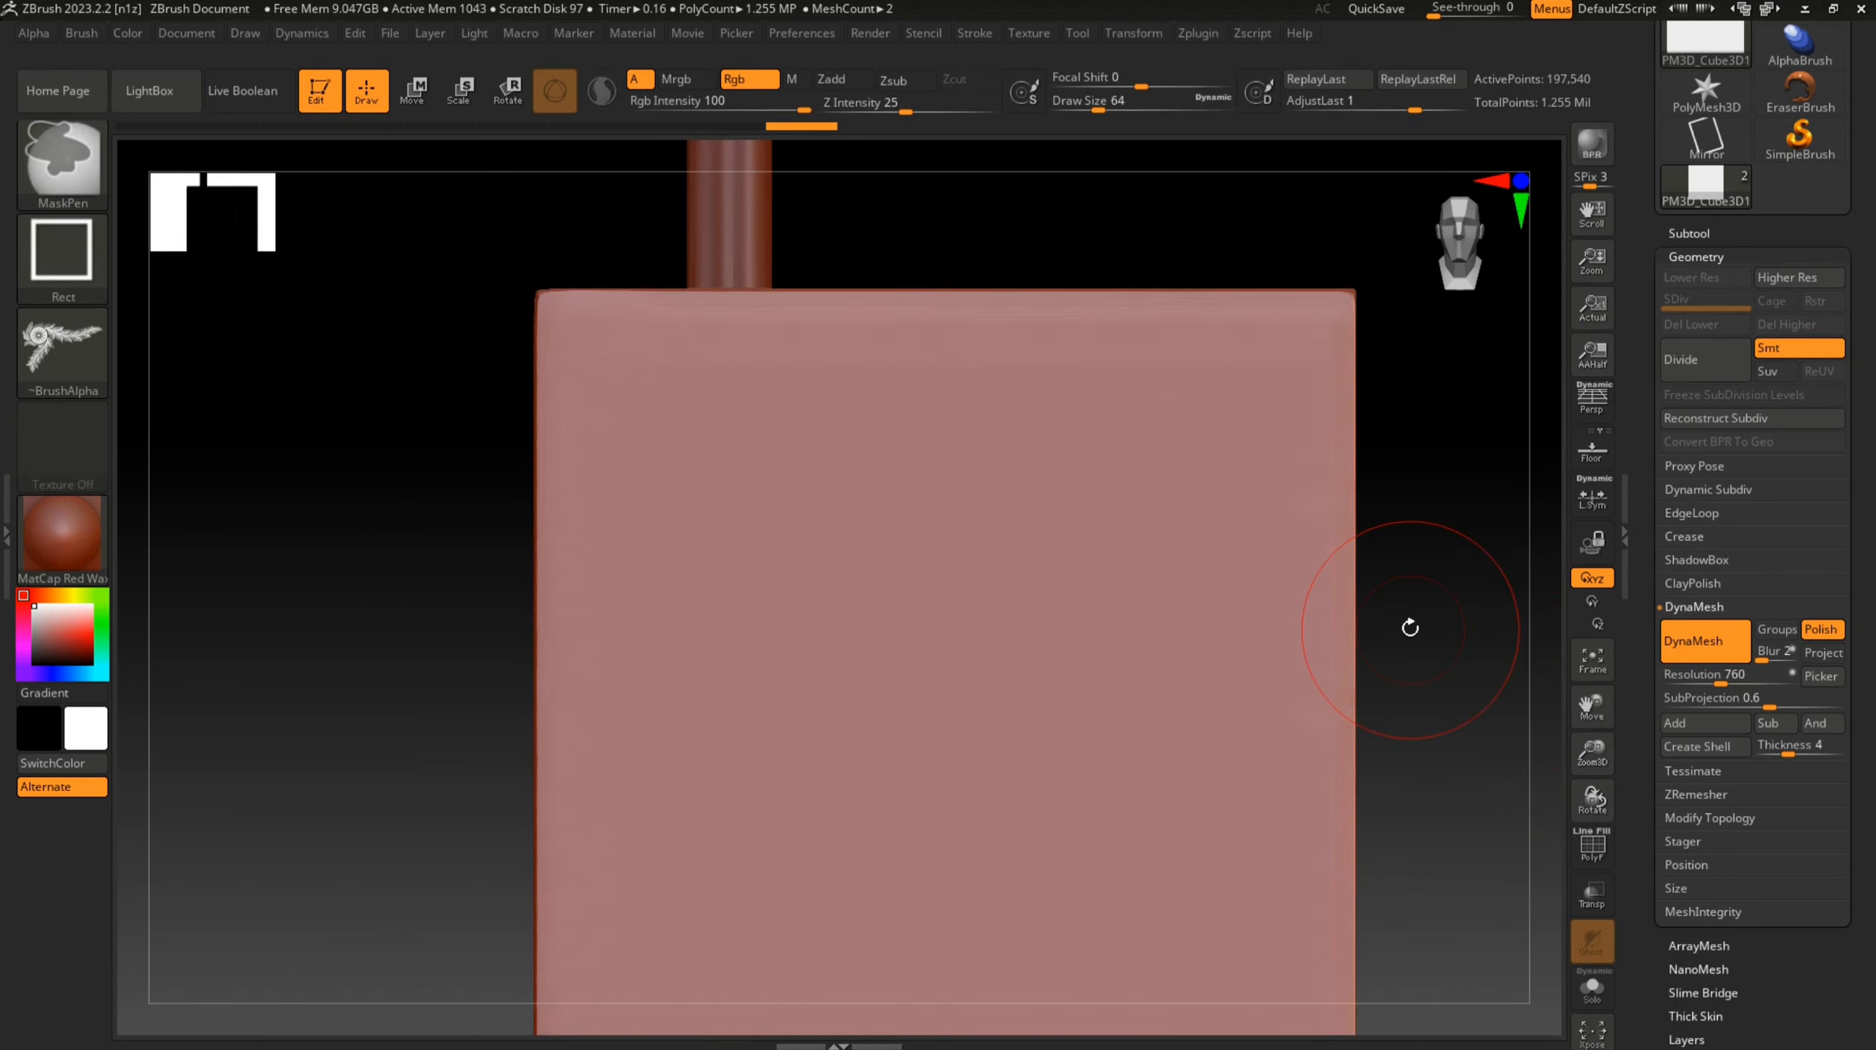
{"action": "key", "text": "shift"}
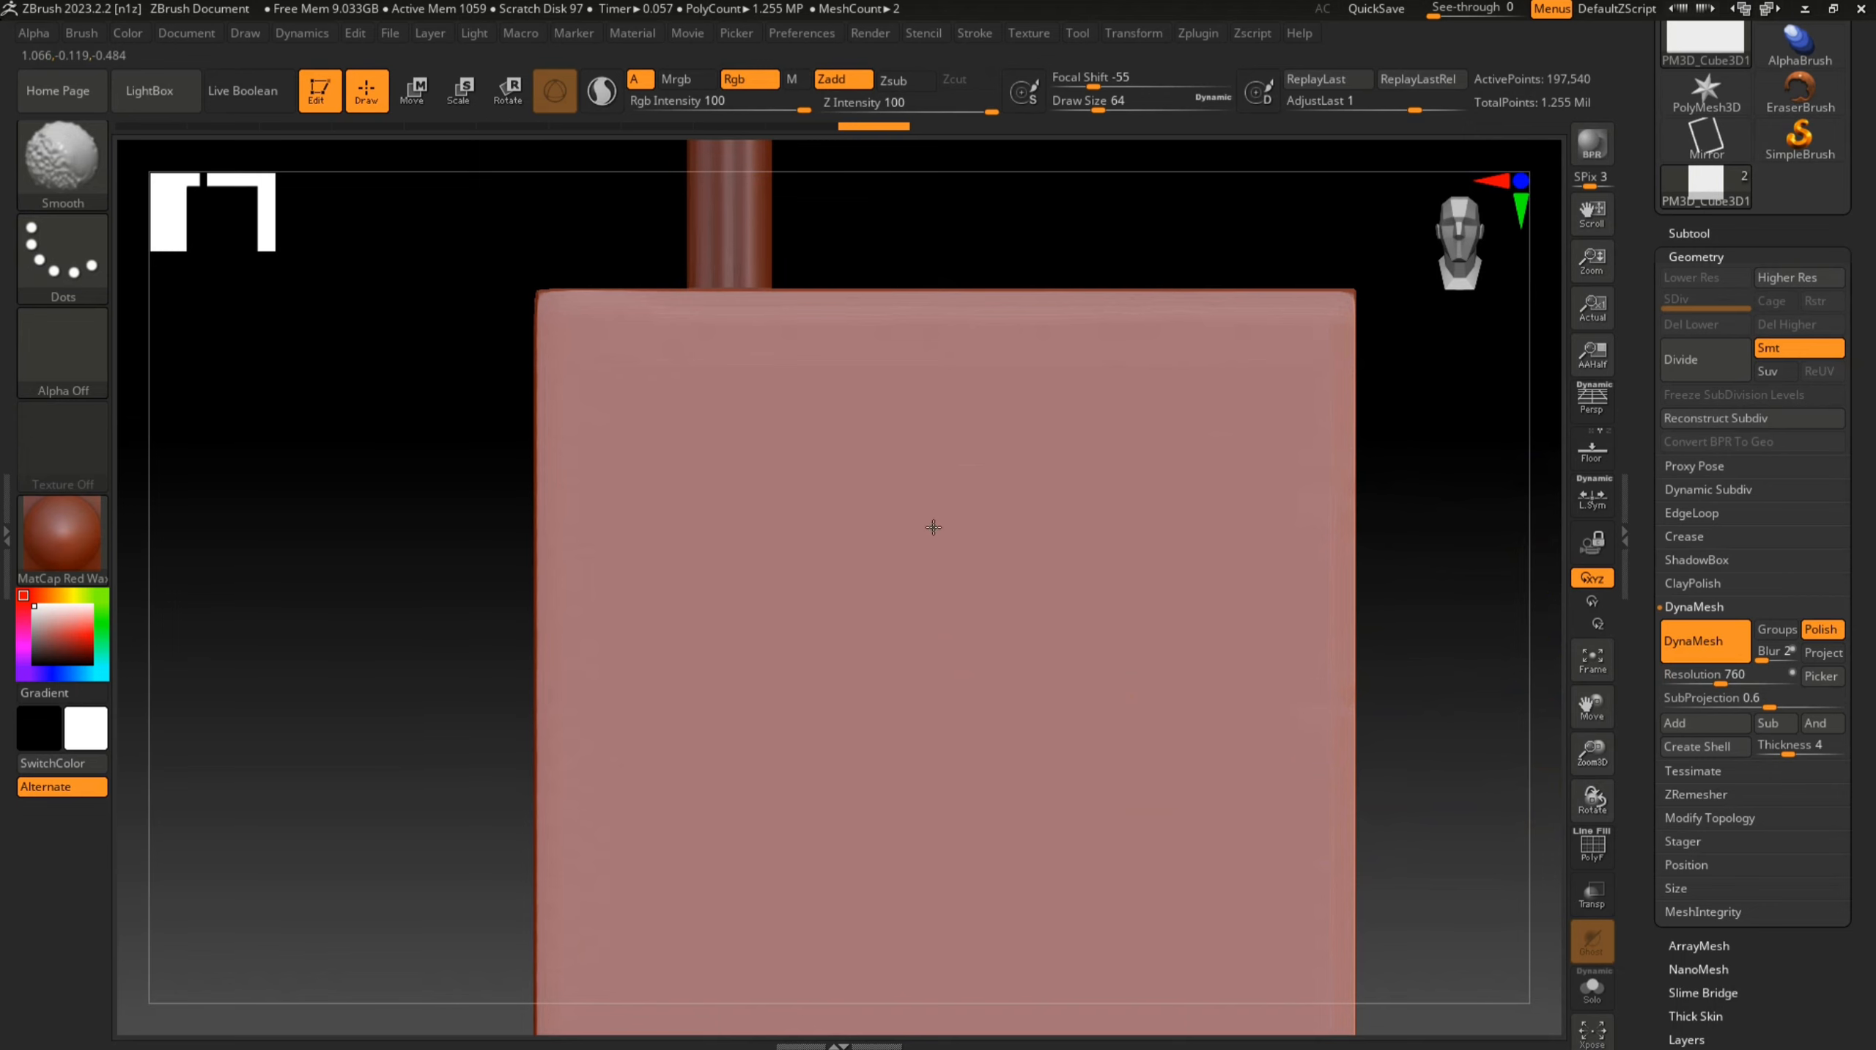
{"action": "left_click_drag", "start_coordinate": [1419, 554], "coordinate": [1471, 627], "text": "ctrl"}
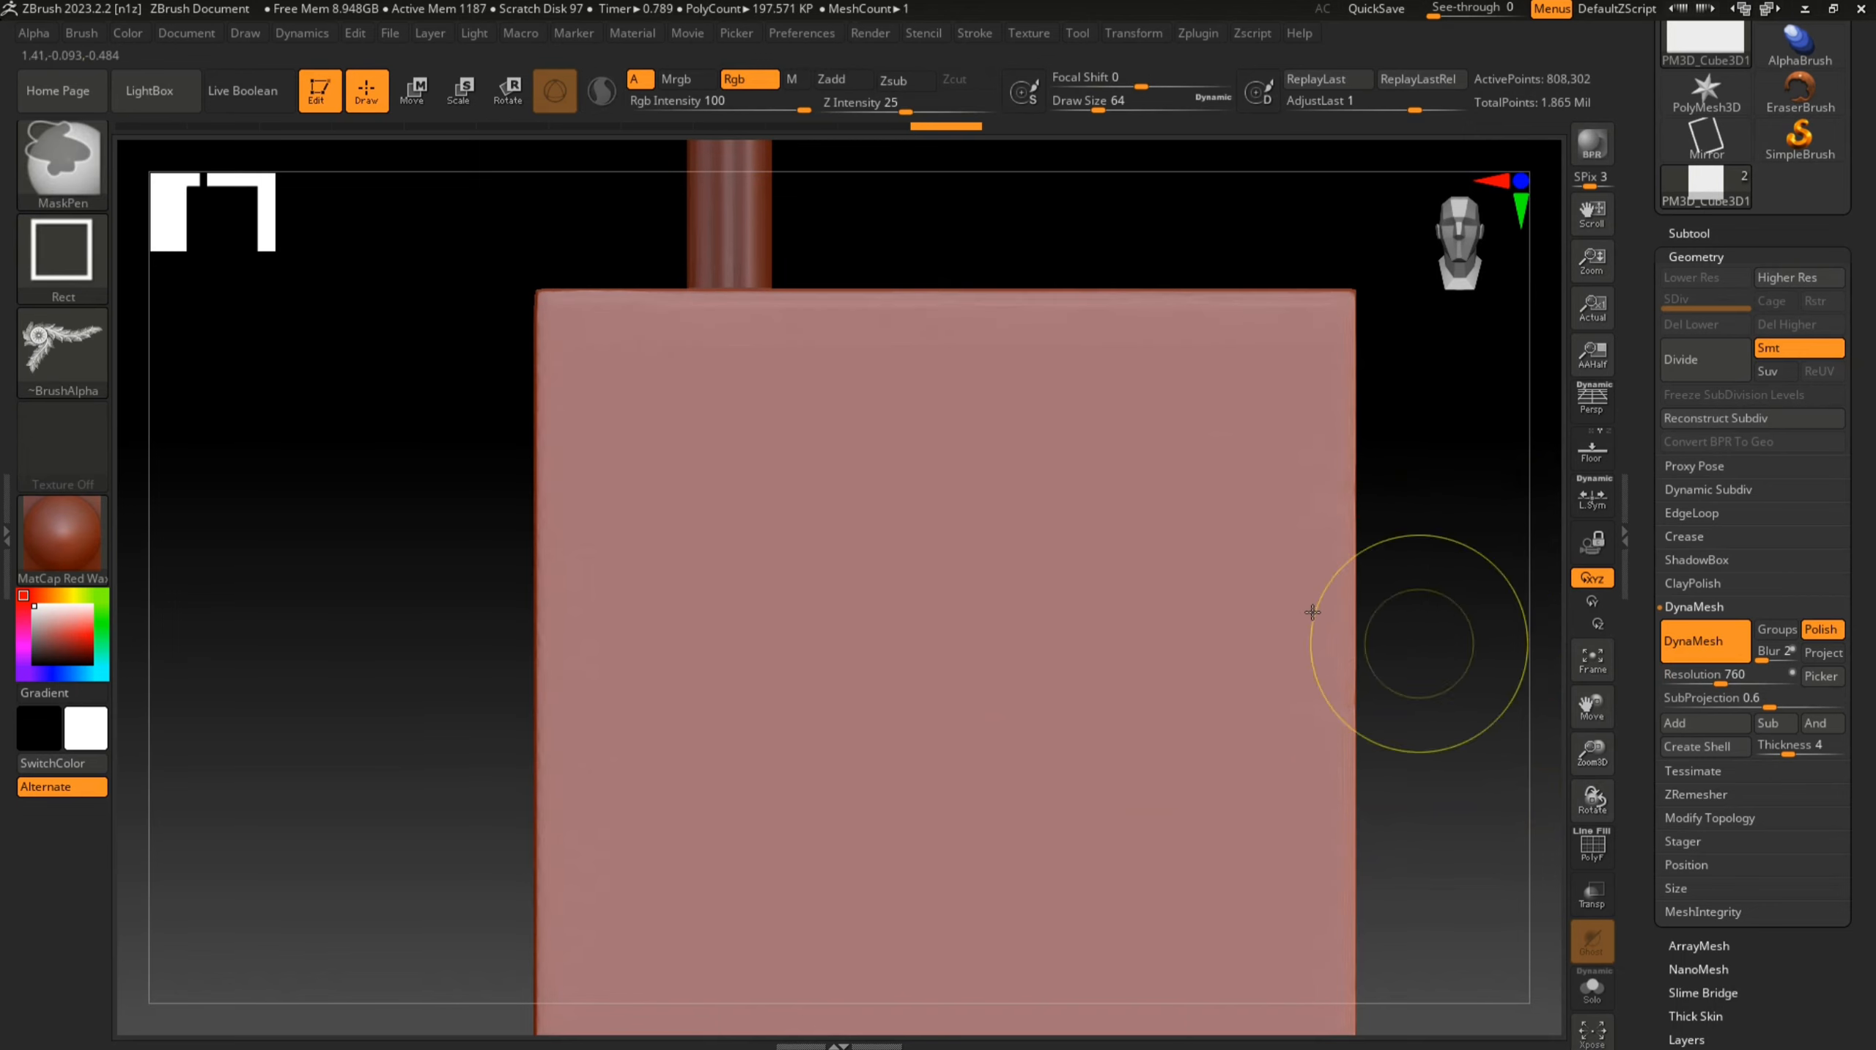
Mask the ornament alpha across most of the cube's front face
{"action": "left_click_drag", "start_coordinate": [642, 444], "coordinate": [823, 595], "text": "ctrl"}
{"action": "mouse_move", "coordinate": [930, 667]}
{"action": "left_mouse_down", "text": "ctrl"}
{"action": "mouse_move", "coordinate": [1277, 919]}
{"action": "mouse_move", "coordinate": [1349, 941]}
{"action": "mouse_move", "coordinate": [1273, 860]}
{"action": "mouse_move", "coordinate": [1371, 909]}
{"action": "mouse_move", "coordinate": [1332, 869]}
{"action": "left_mouse_up", "text": "ctrl"}
{"action": "mouse_move", "coordinate": [1252, 919]}
{"action": "right_mouse_down"}
{"action": "mouse_move", "coordinate": [1276, 831]}
{"action": "mouse_move", "coordinate": [989, 449]}
{"action": "right_mouse_up"}
Move the unmasked cube back along Z by about 0.024 to raise the masked ornament, clear the mask, and remesh with DynaMesh
{"action": "key", "text": "w"}
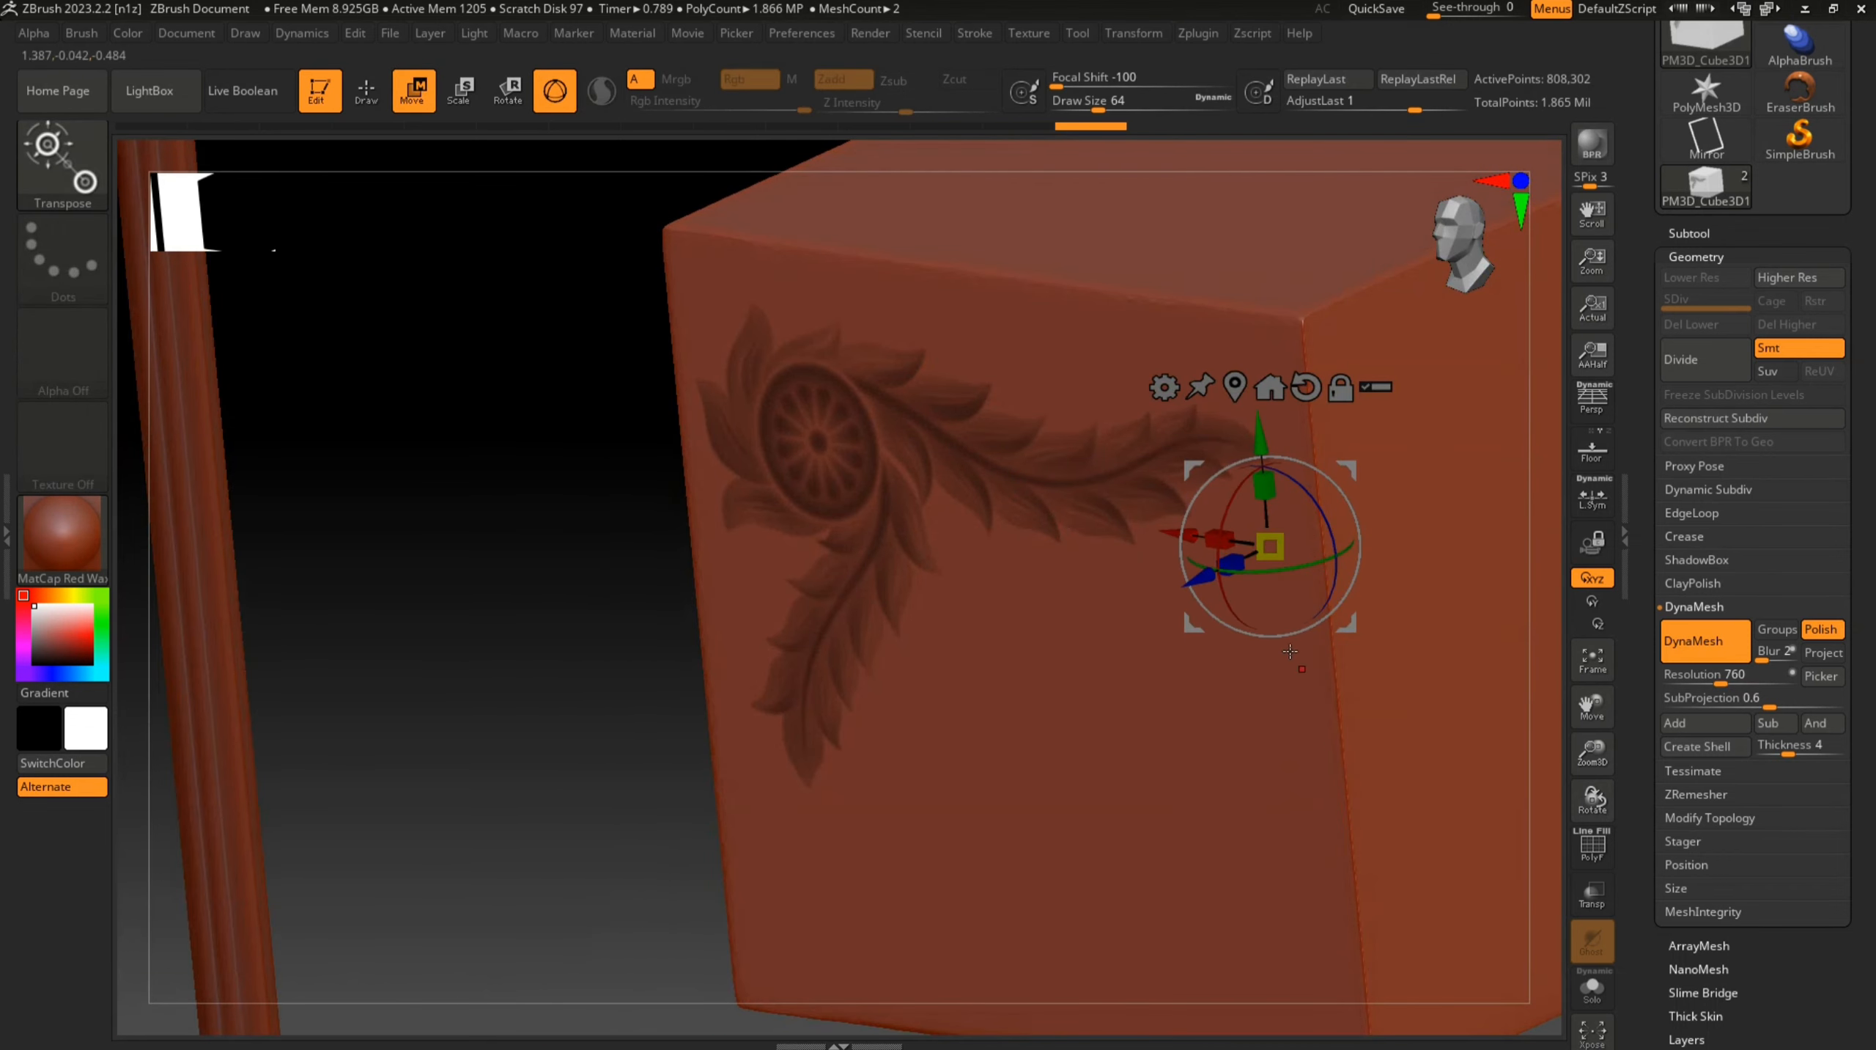
{"action": "left_click_drag", "start_coordinate": [1202, 574], "coordinate": [1216, 574]}
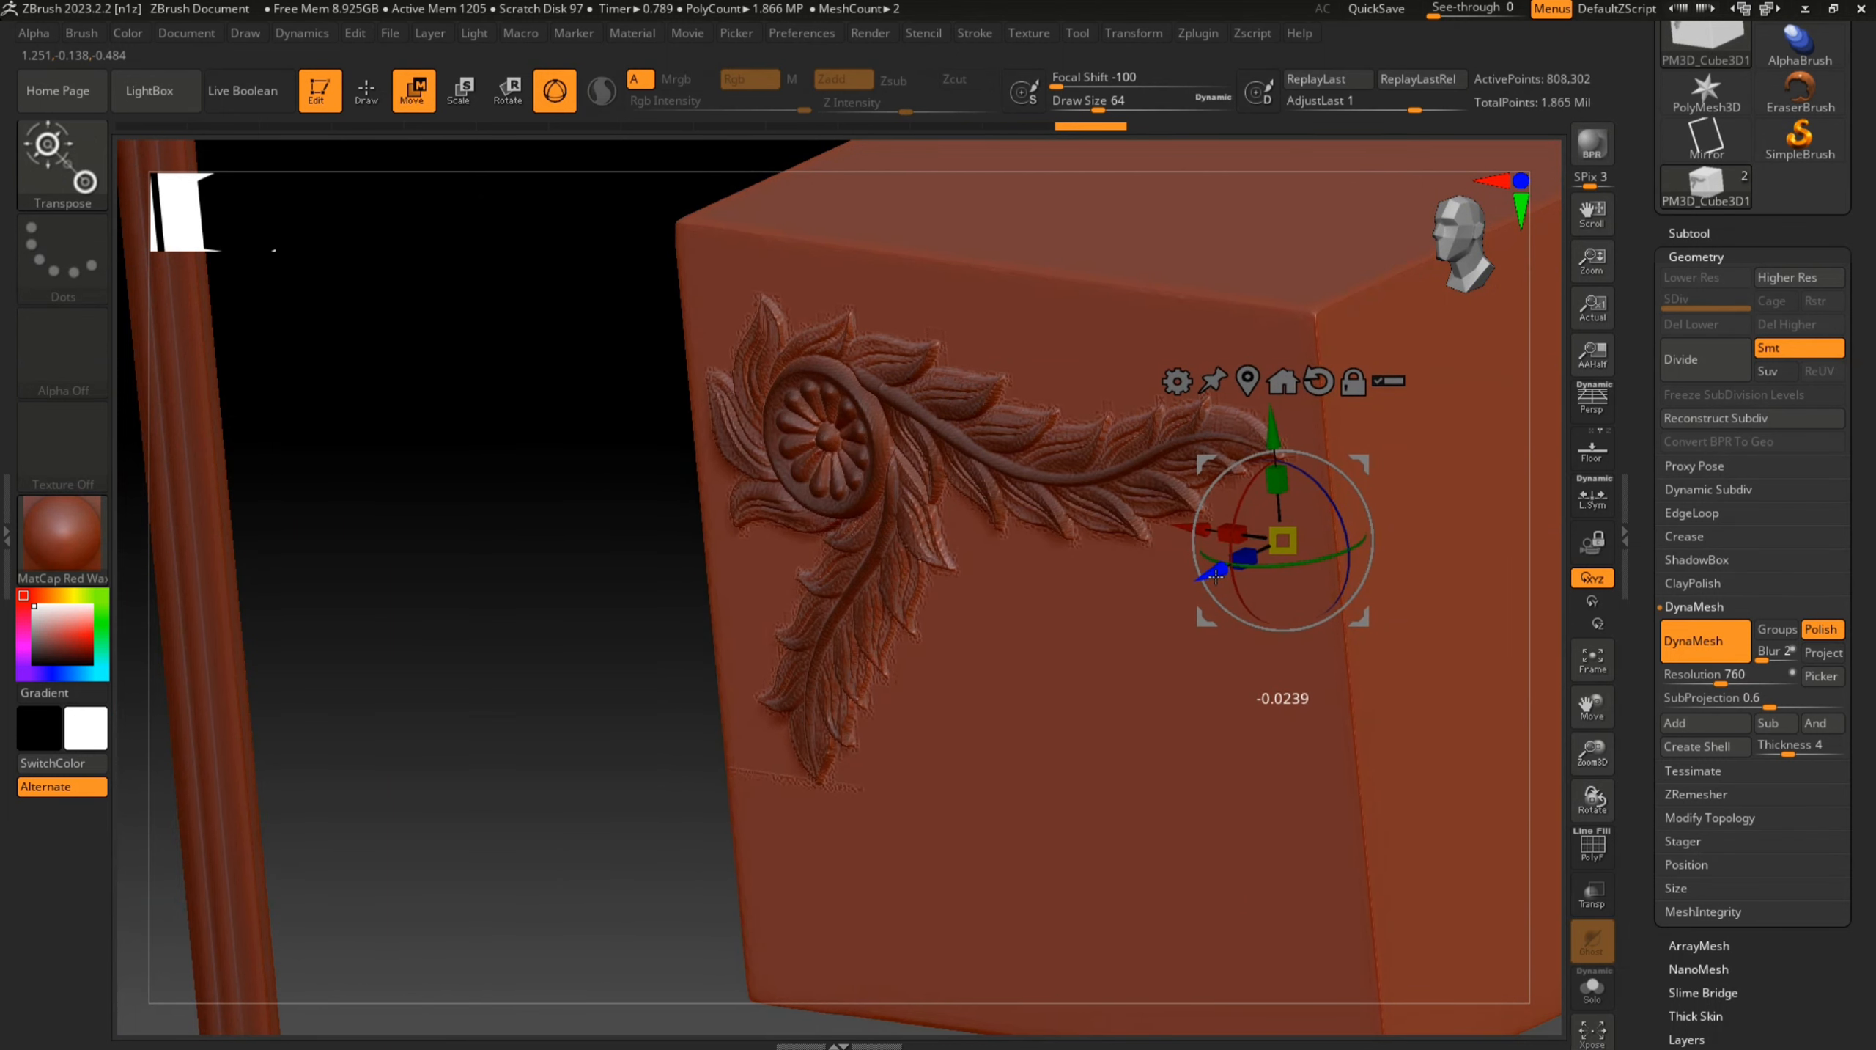
{"action": "left_click", "coordinate": [471, 541], "text": "ctrl"}
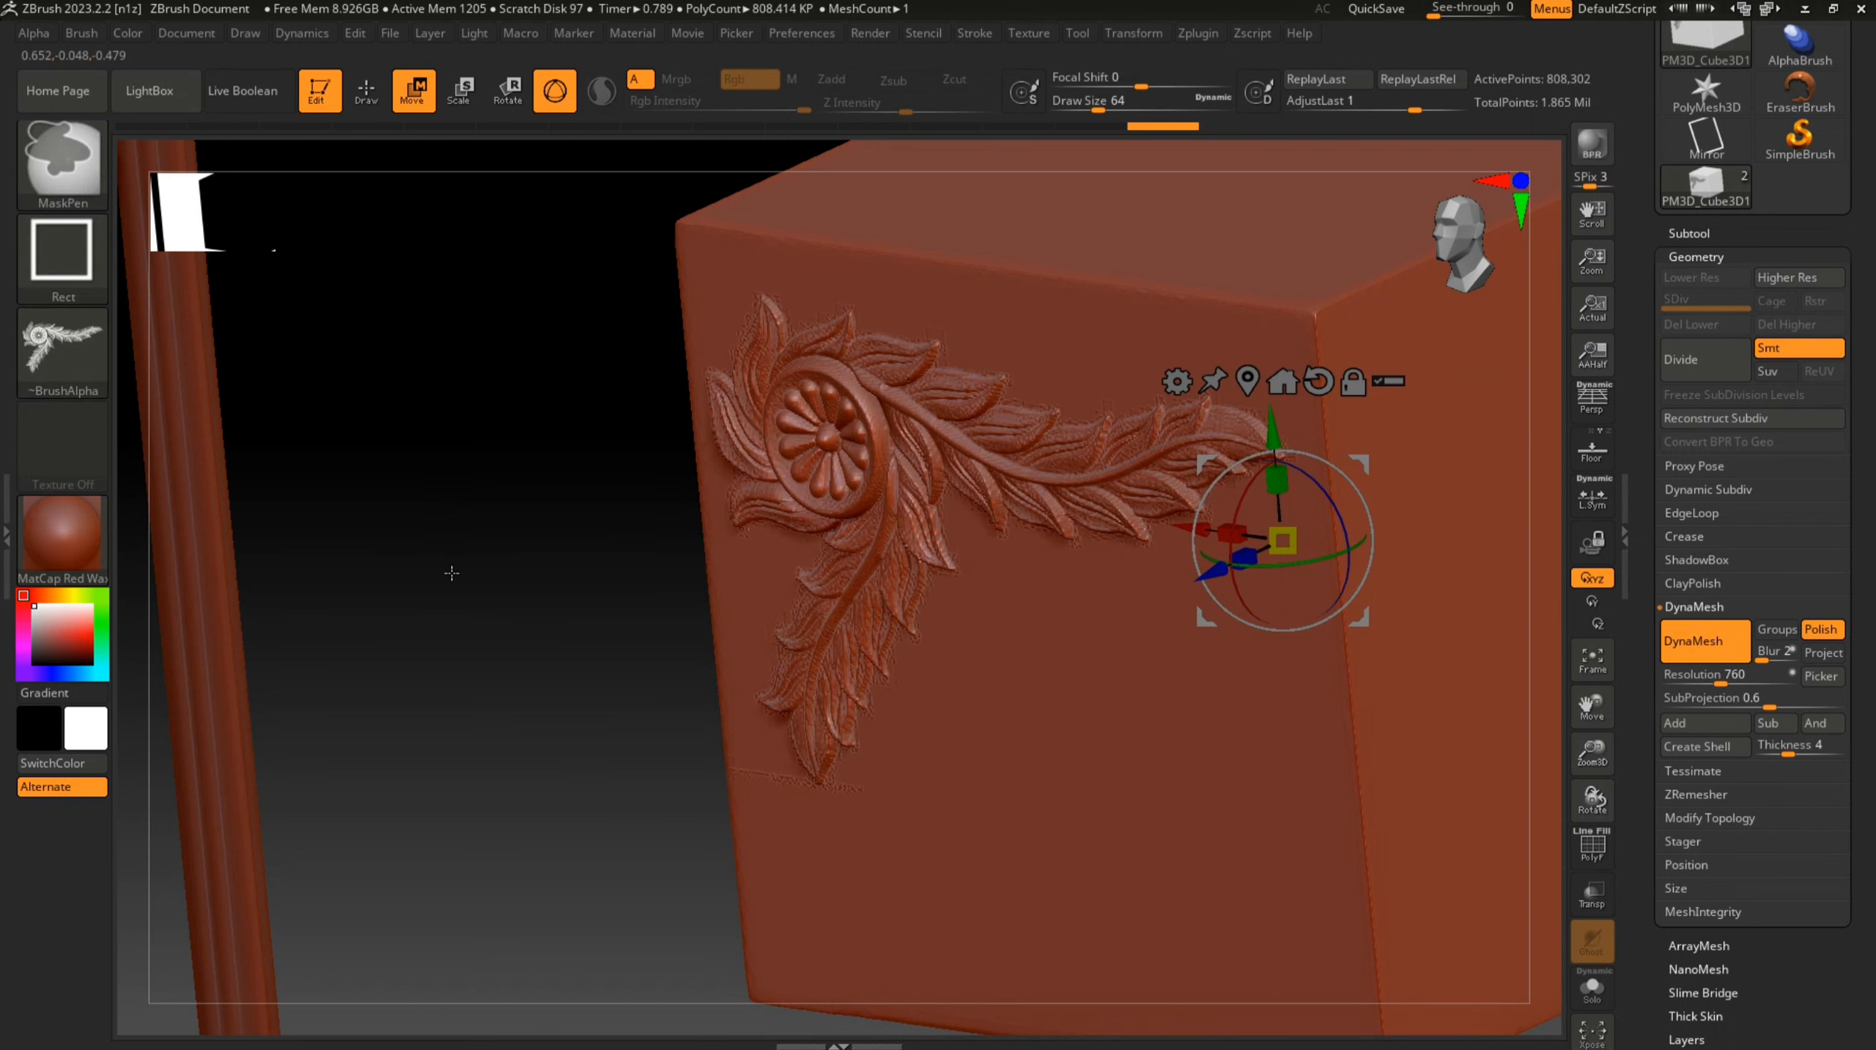
{"action": "left_click", "coordinate": [365, 90]}
{"action": "mouse_move", "coordinate": [515, 542]}
{"action": "left_mouse_down", "text": "ctrl"}
{"action": "mouse_move", "coordinate": [416, 643]}
{"action": "mouse_move", "coordinate": [762, 650]}
{"action": "left_mouse_up", "text": "ctrl"}
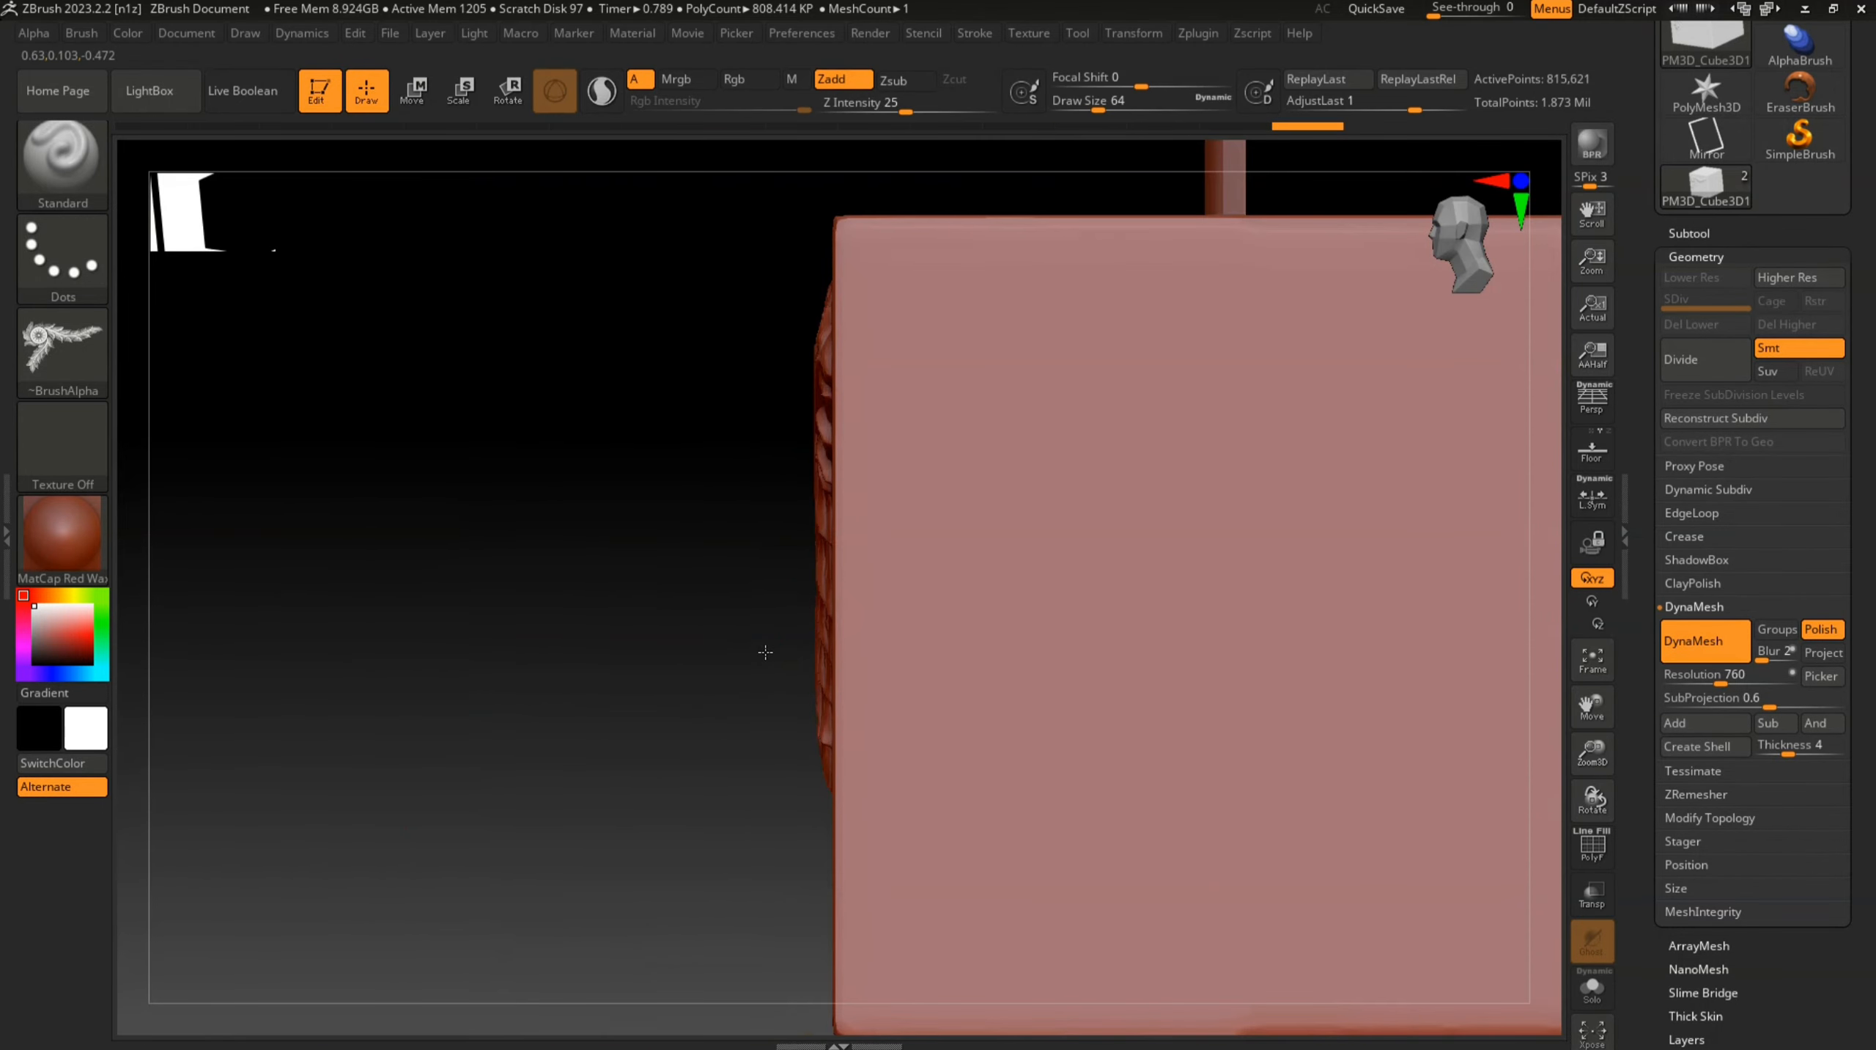
Cut the cube body away behind the ornament relief with a vertical KnifeCurve cut in the side view
{"action": "right_click_drag", "start_coordinate": [909, 724], "coordinate": [798, 742], "text": "alt"}
{"action": "key", "text": "ctrl+shift"}
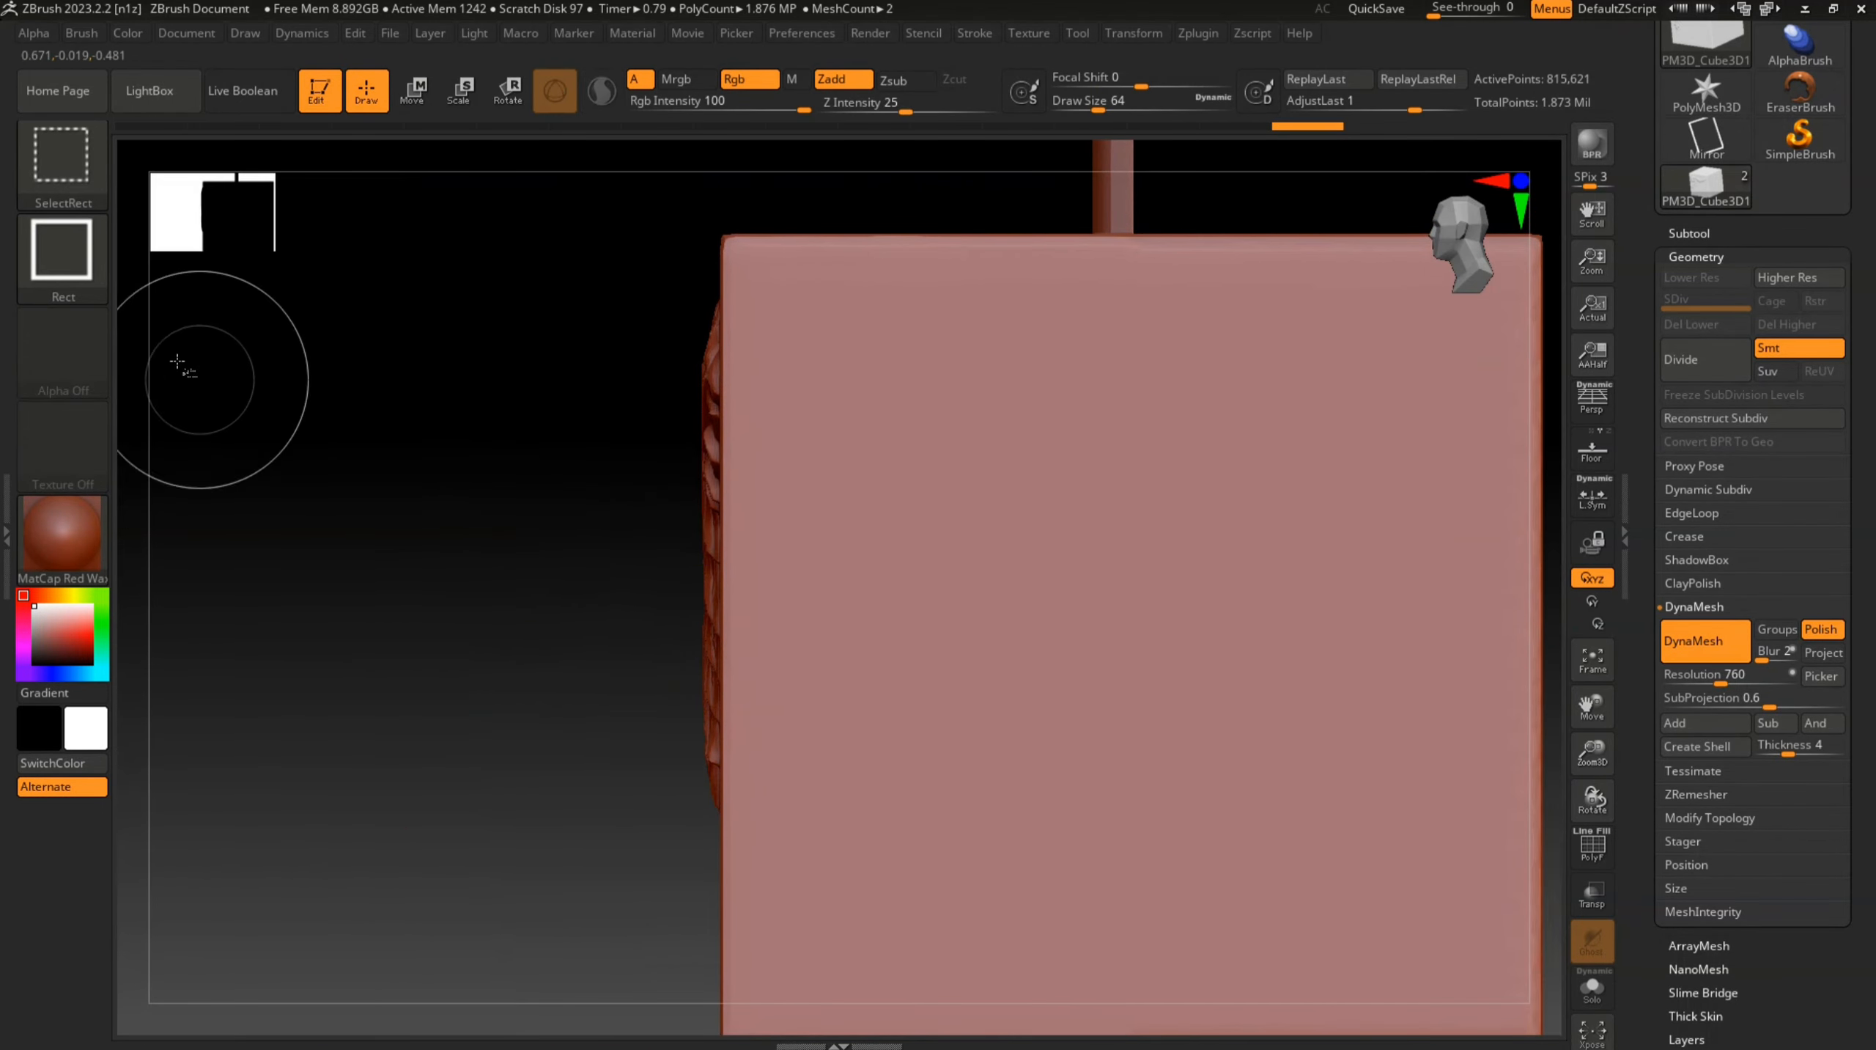
{"action": "left_click", "coordinate": [68, 184]}
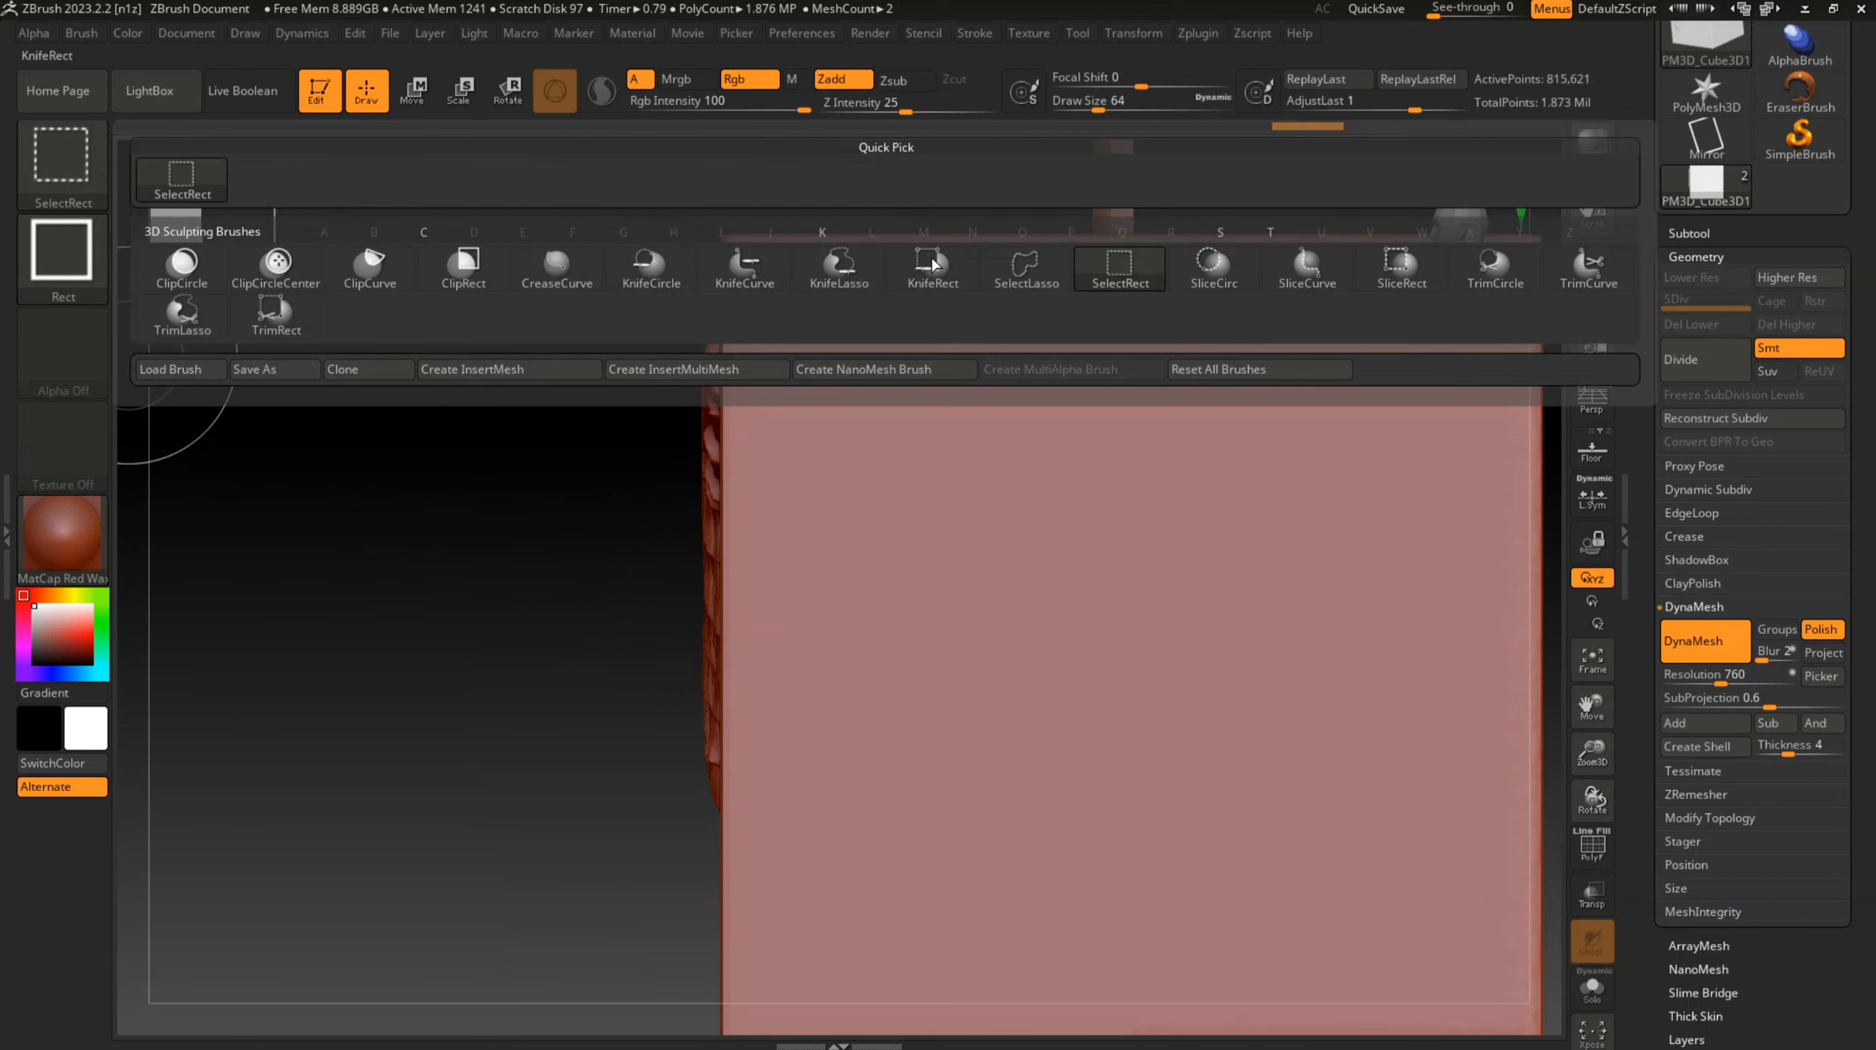
{"action": "left_click", "coordinate": [761, 290], "text": "ctrl+shift"}
{"action": "right_click_drag", "start_coordinate": [1035, 595], "coordinate": [967, 533], "text": "ctrl"}
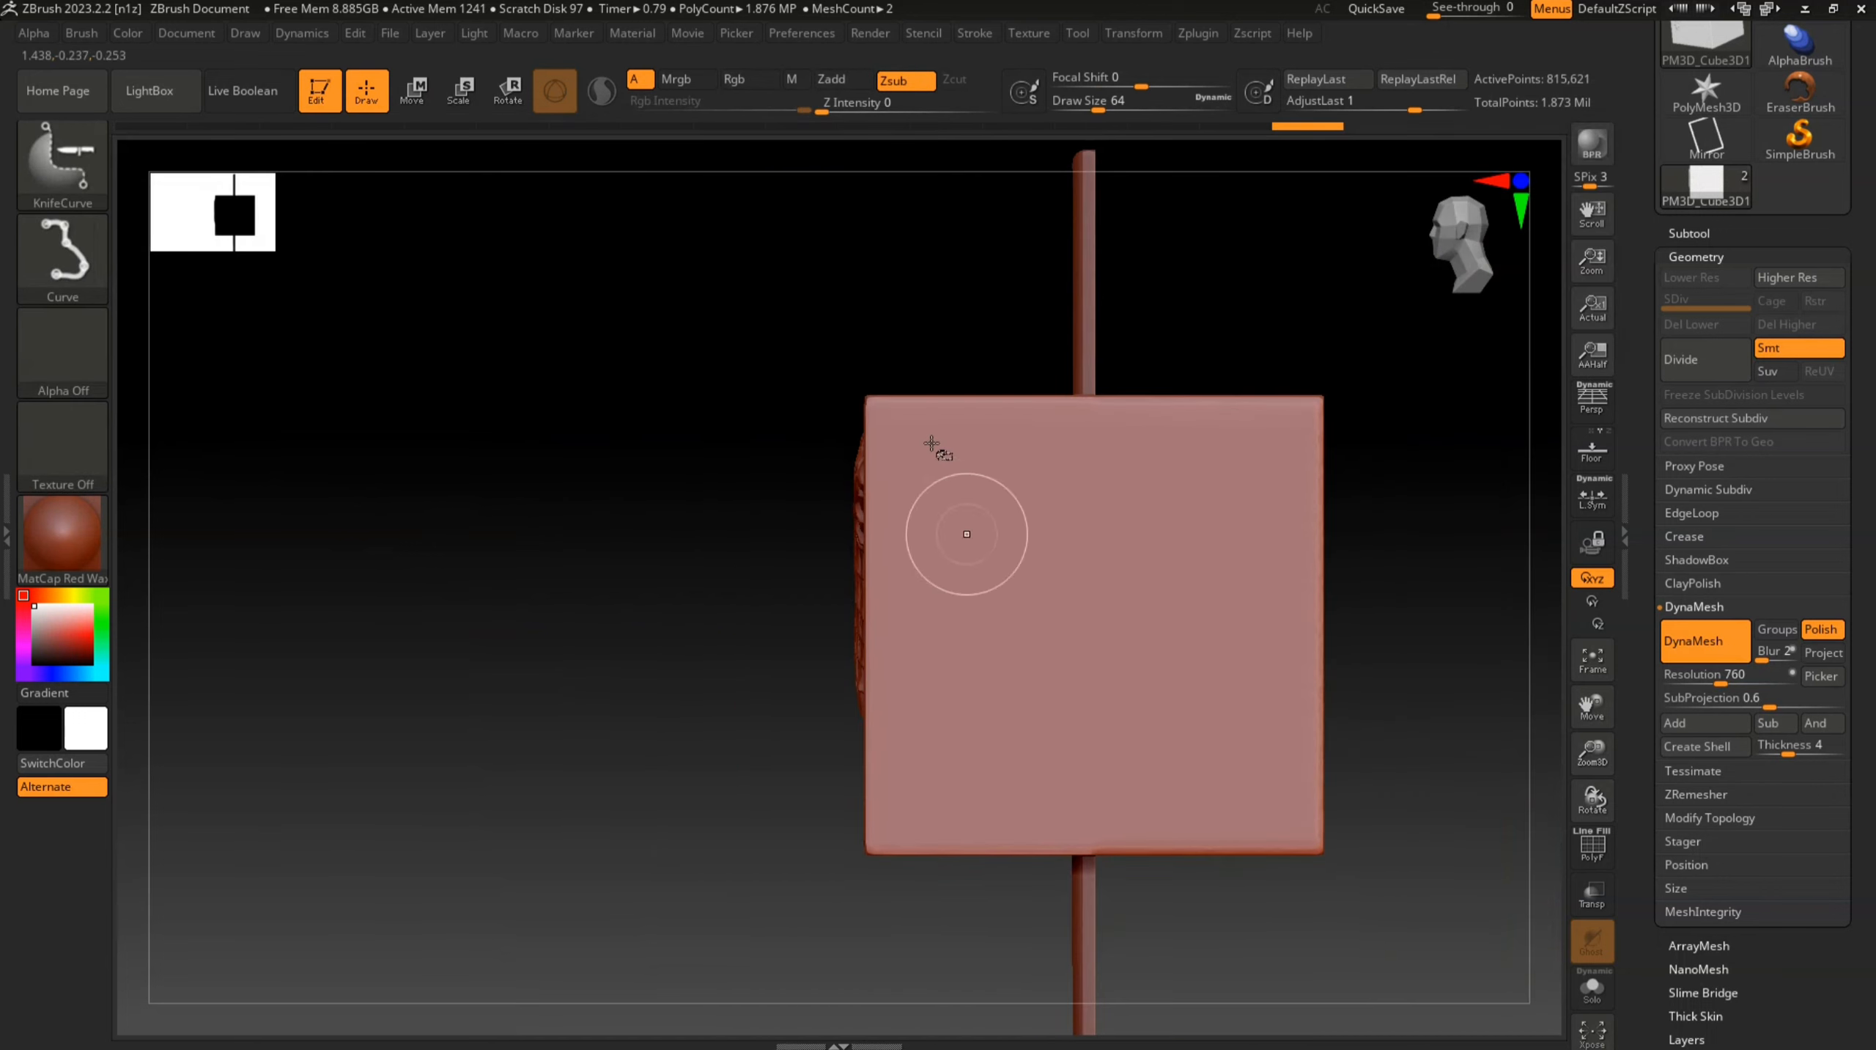
{"action": "mouse_move", "coordinate": [902, 338]}
{"action": "left_mouse_down", "text": "ctrl+shift"}
{"action": "mouse_move", "coordinate": [905, 950]}
{"action": "mouse_move", "coordinate": [867, 945]}
{"action": "left_mouse_up", "text": "ctrl+shift"}
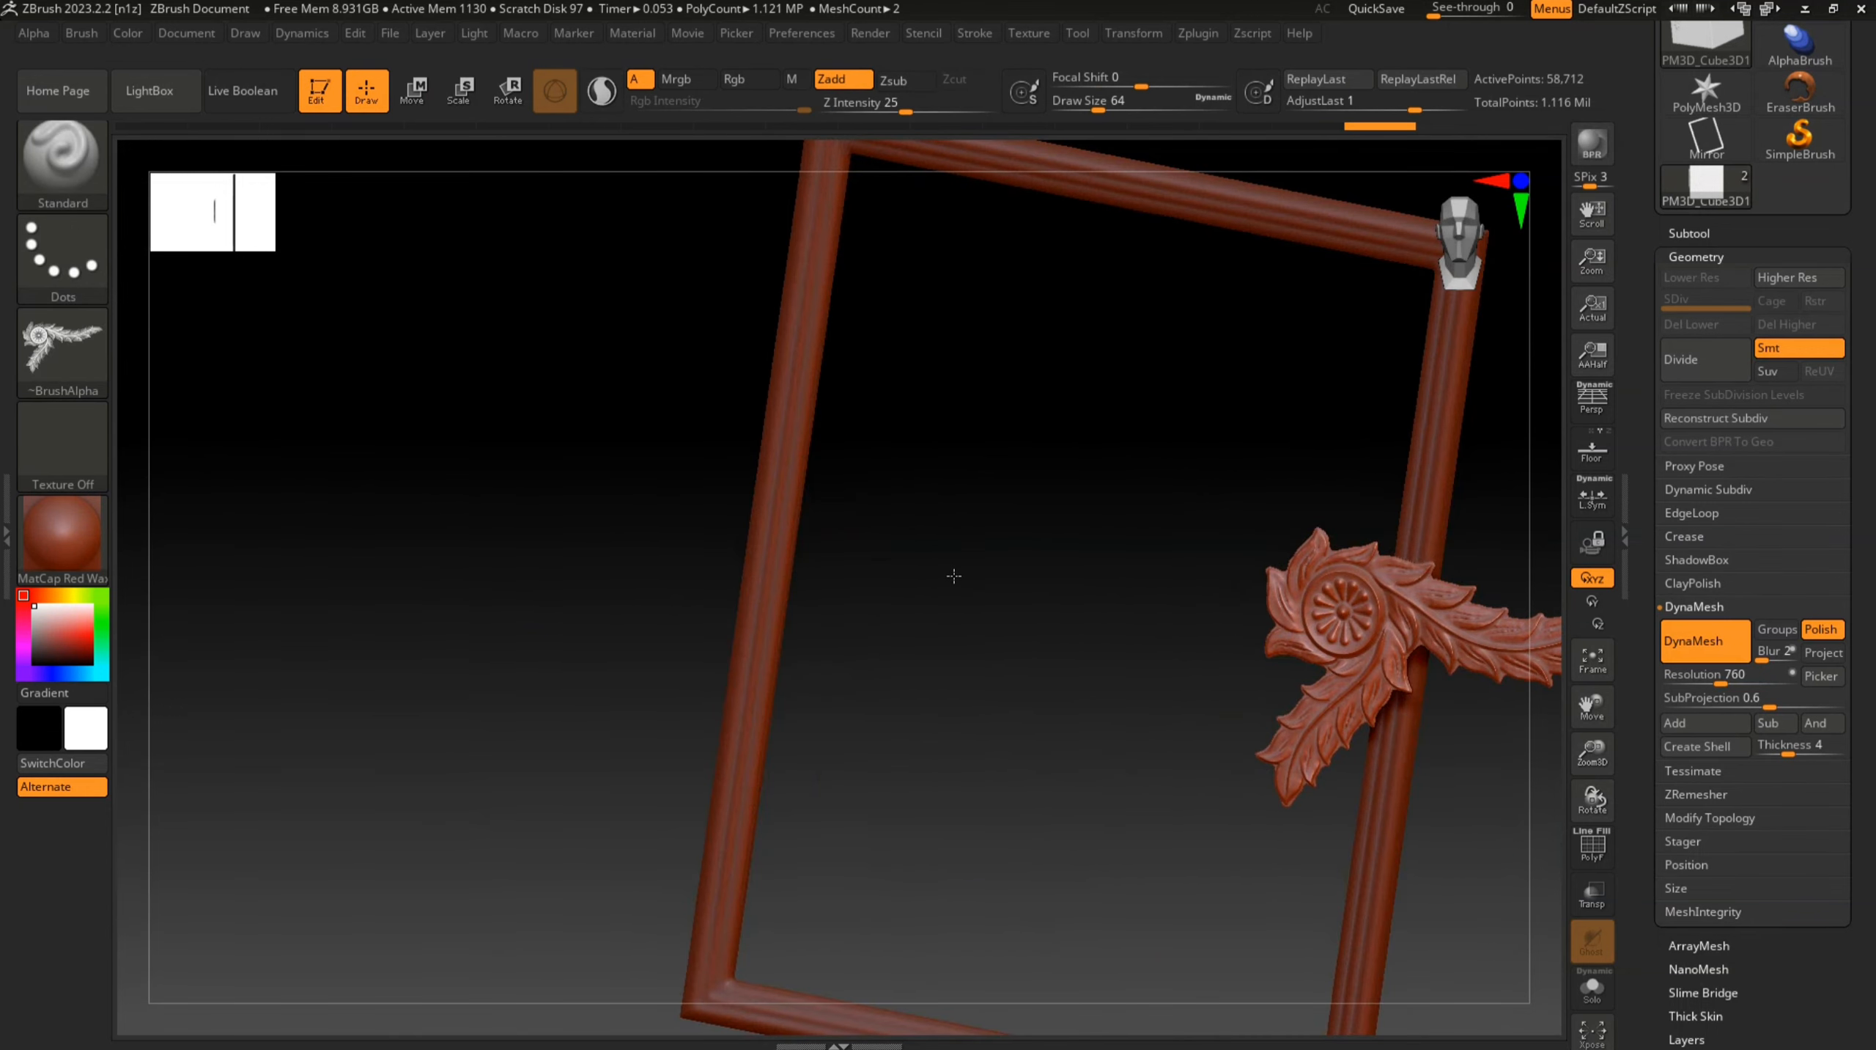
Isolate the back of the cut ornament, shift it slightly along the Z axis, and show the whole ornament again
{"action": "left_click_drag", "start_coordinate": [953, 575], "coordinate": [930, 566]}
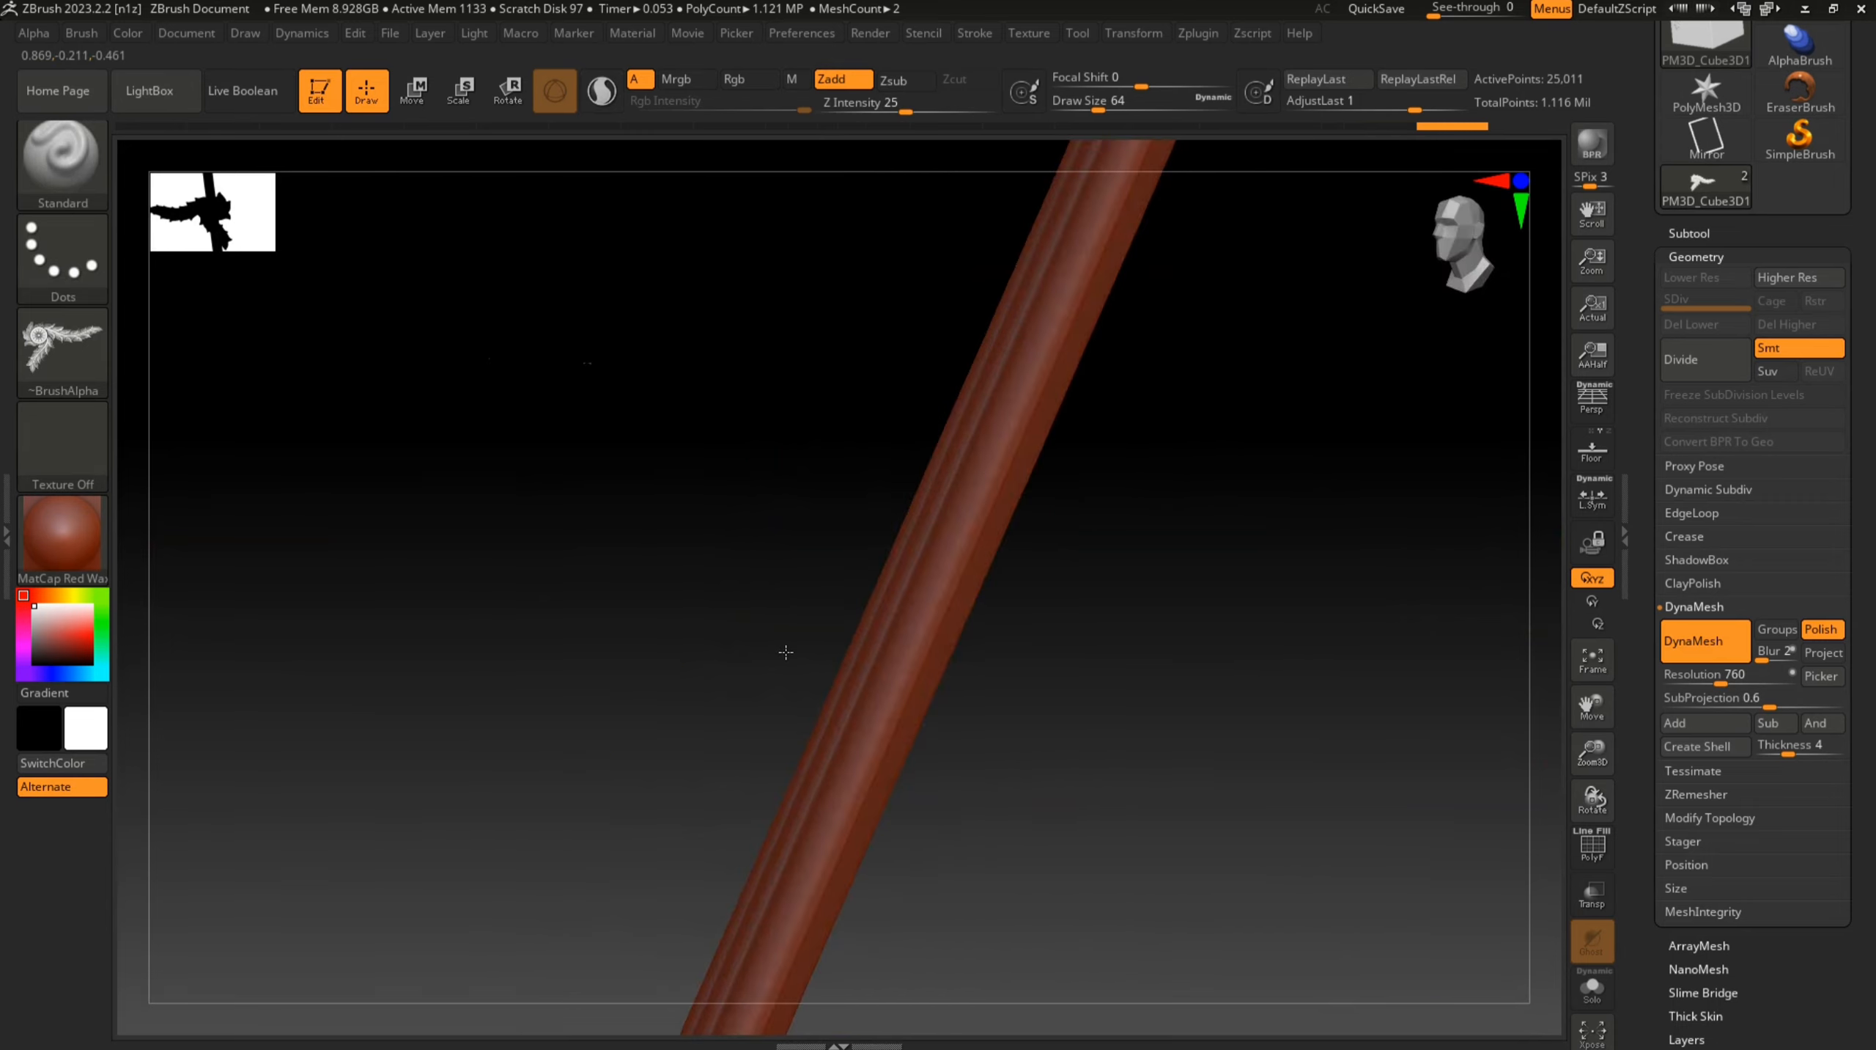
{"action": "mouse_move", "coordinate": [783, 659]}
{"action": "left_mouse_down"}
{"action": "mouse_move", "coordinate": [739, 641]}
{"action": "mouse_move", "coordinate": [778, 557]}
{"action": "left_mouse_up"}
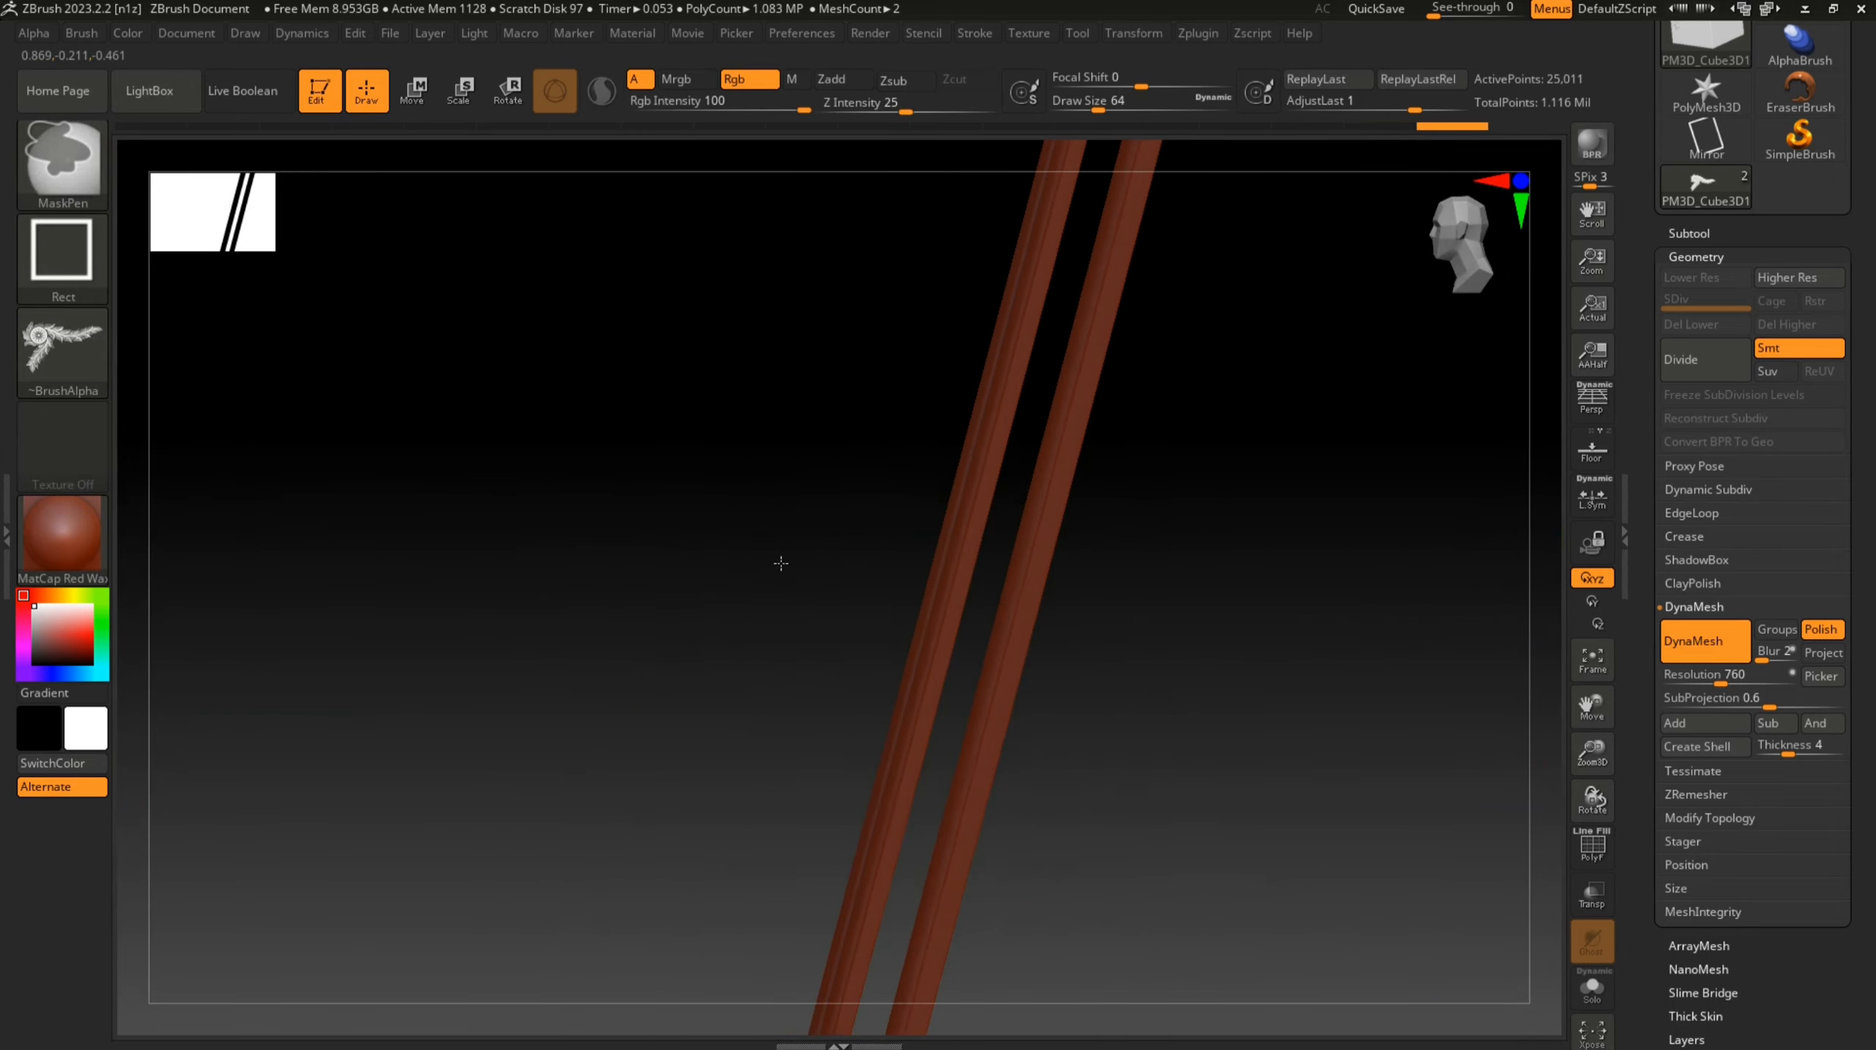
{"action": "left_click", "coordinate": [420, 94]}
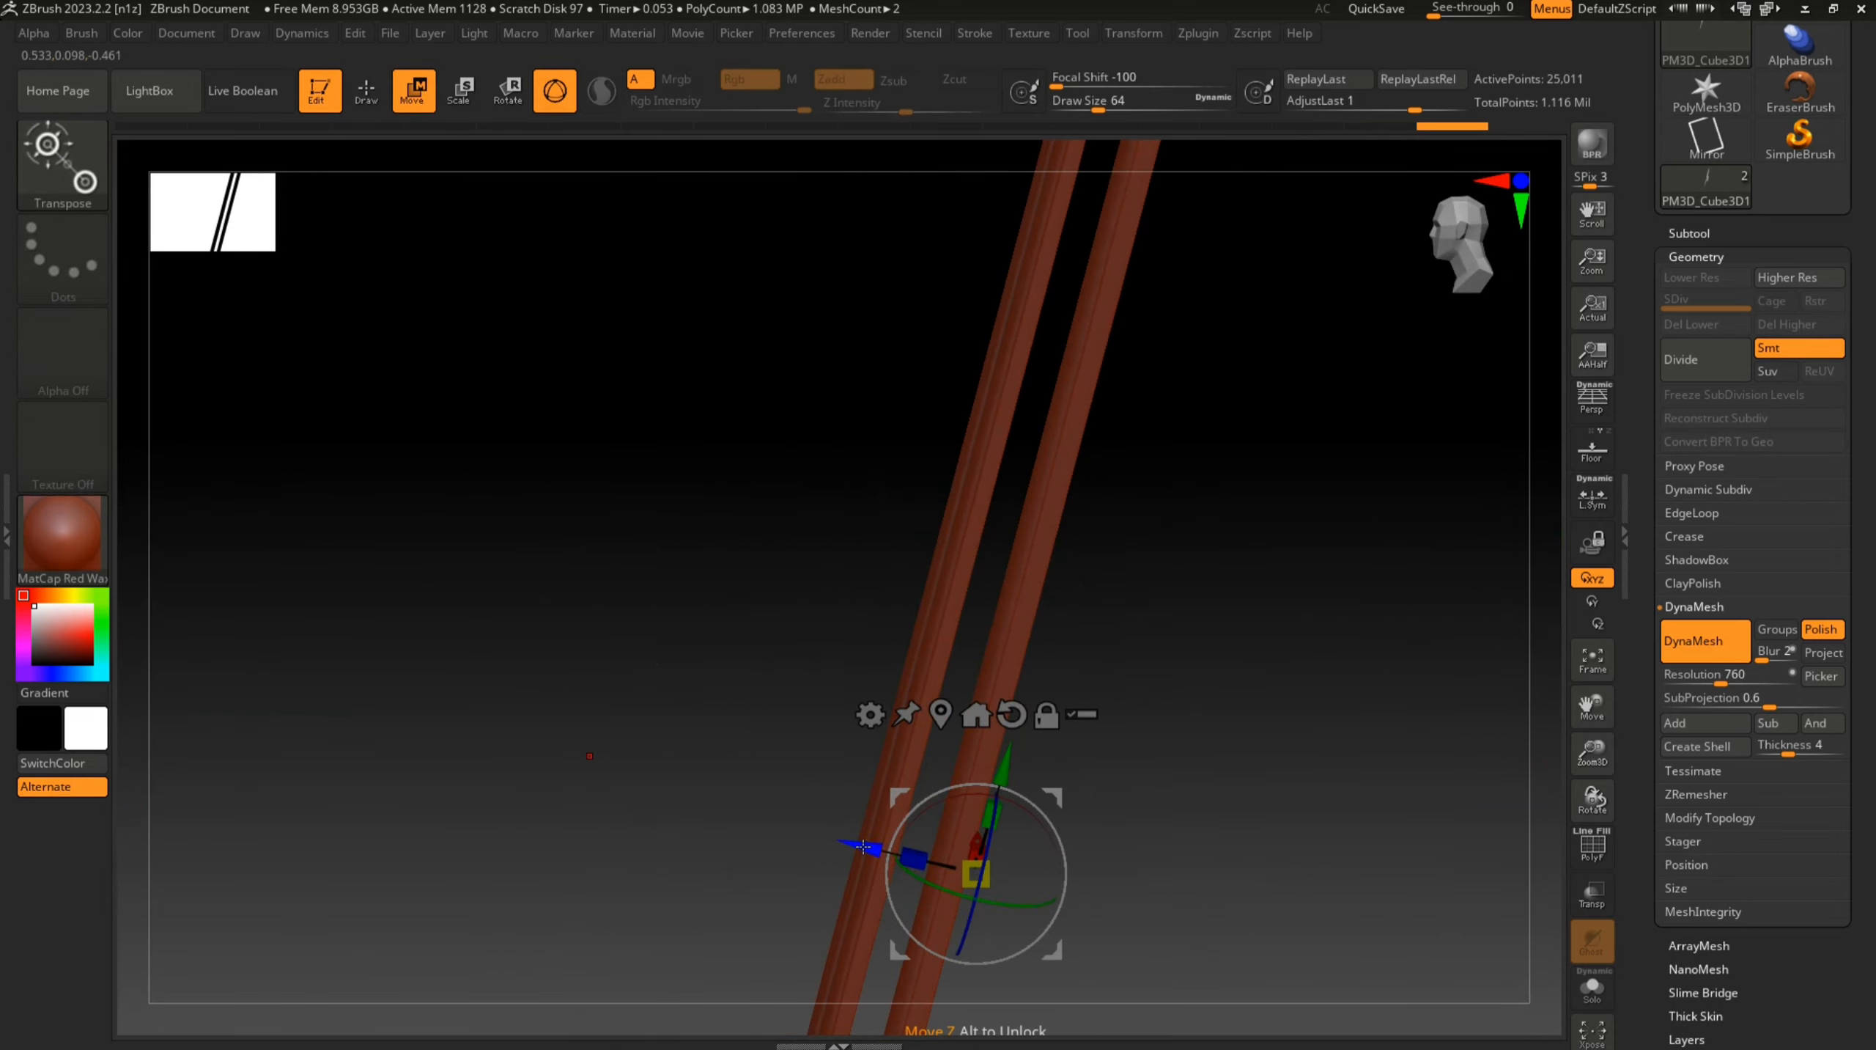
{"action": "left_click_drag", "start_coordinate": [862, 850], "coordinate": [879, 855], "text": "alt"}
{"action": "left_click", "coordinate": [1332, 692], "text": "ctrl+shift"}
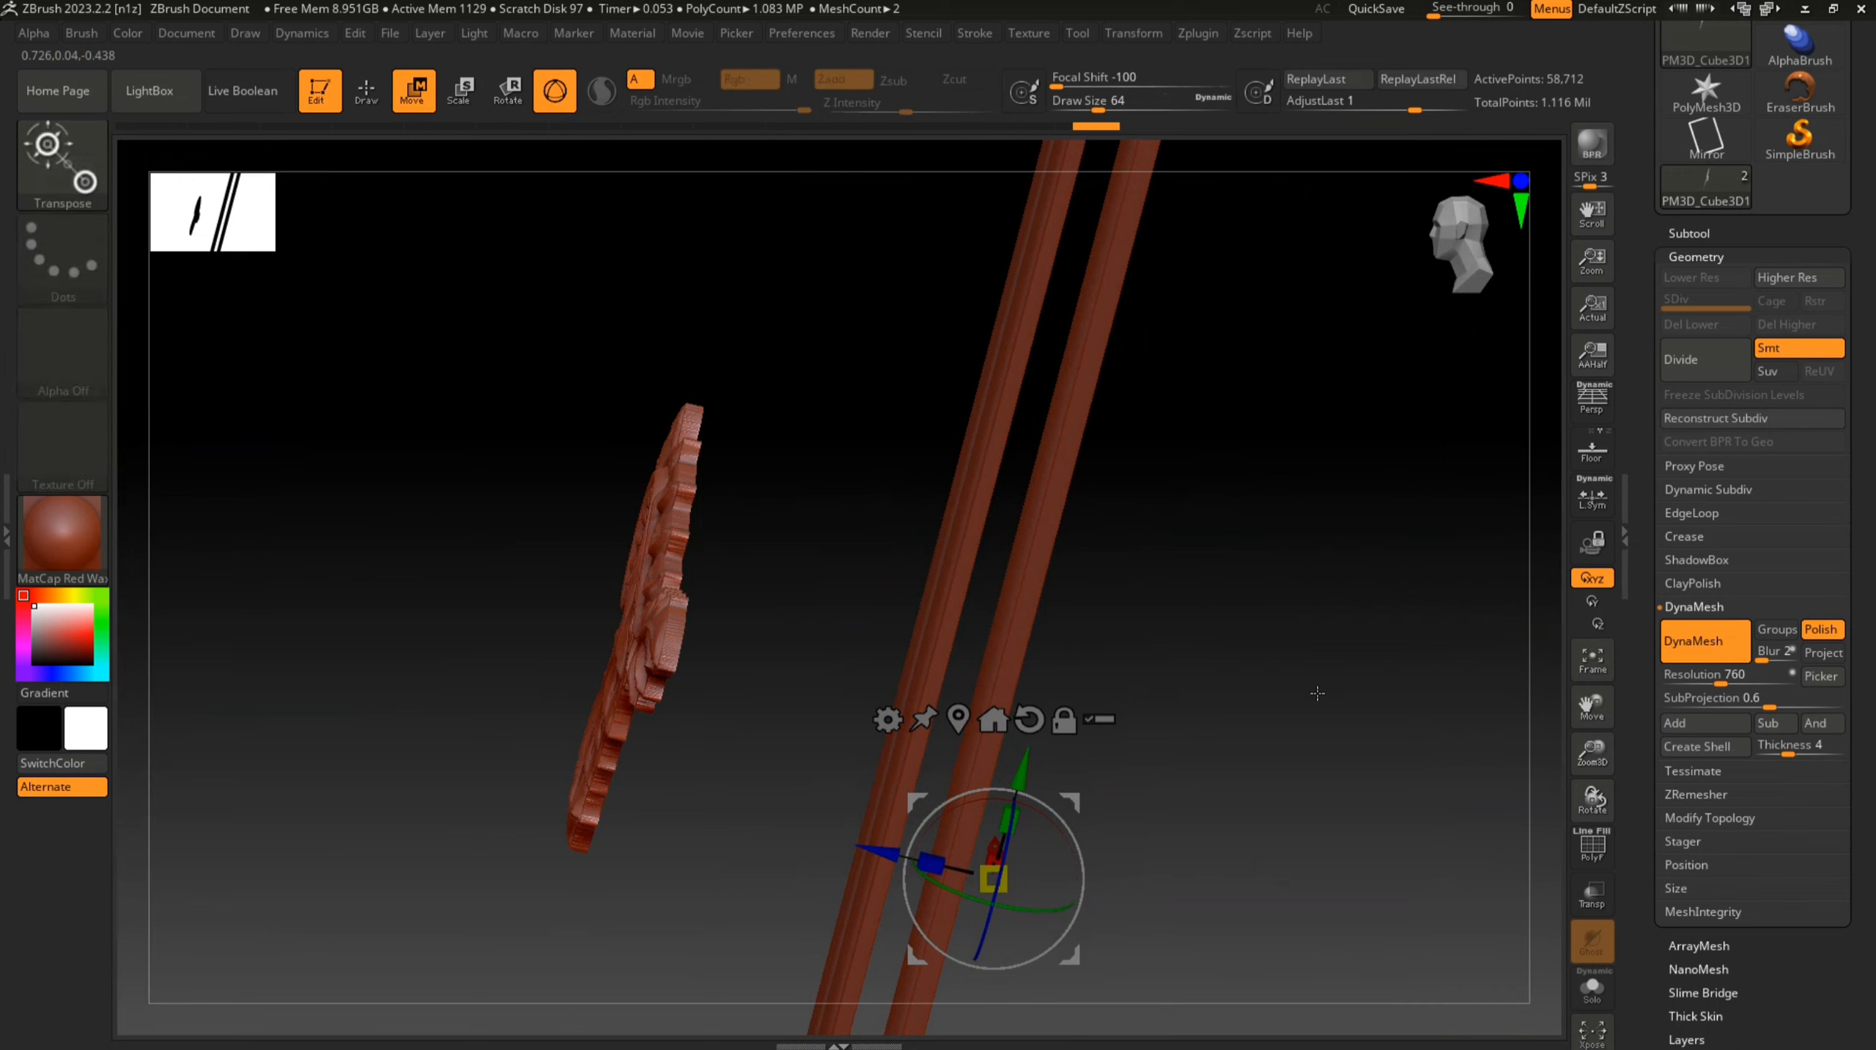
{"action": "left_click_drag", "start_coordinate": [1315, 692], "coordinate": [1203, 708]}
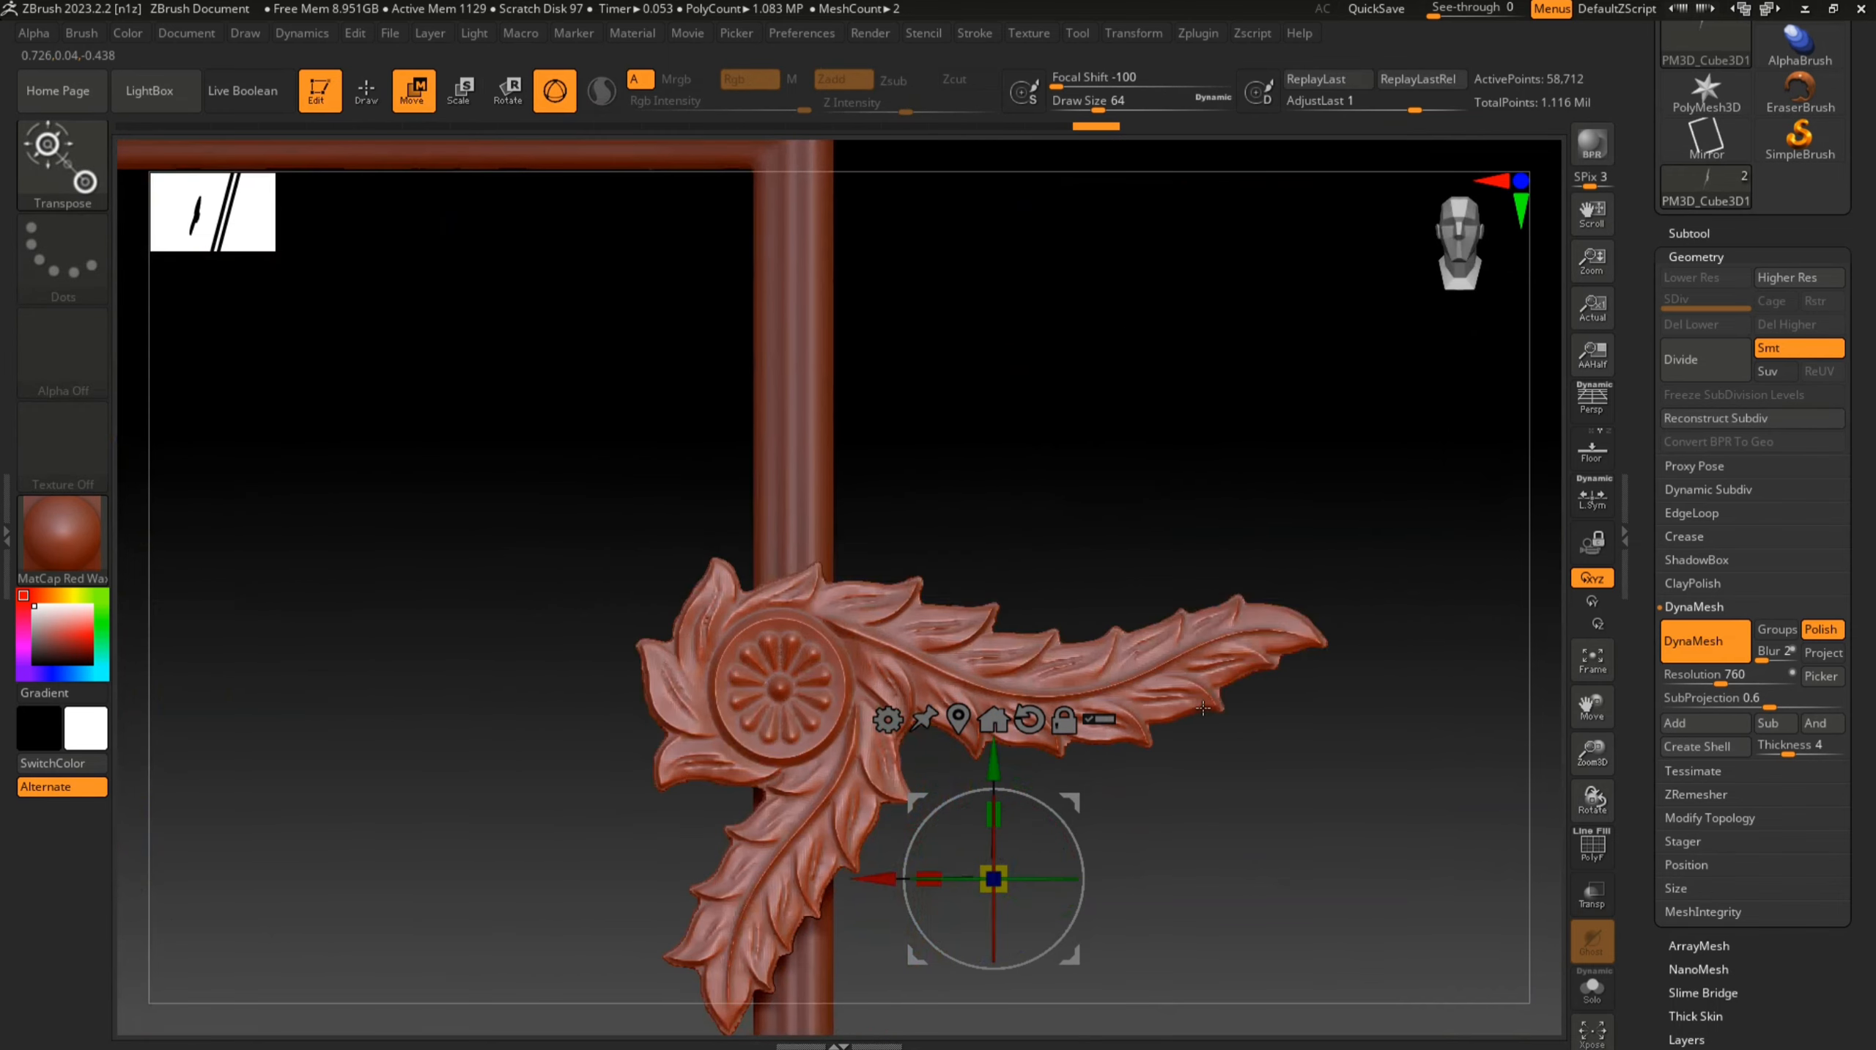
Rotate the ornament so its long arm runs up the frame's left side, and place its rosette on the lower-left corner
{"action": "left_click", "coordinate": [458, 94]}
{"action": "left_click", "coordinate": [367, 91]}
{"action": "right_click_drag", "start_coordinate": [1357, 712], "coordinate": [1291, 656], "text": "ctrl"}
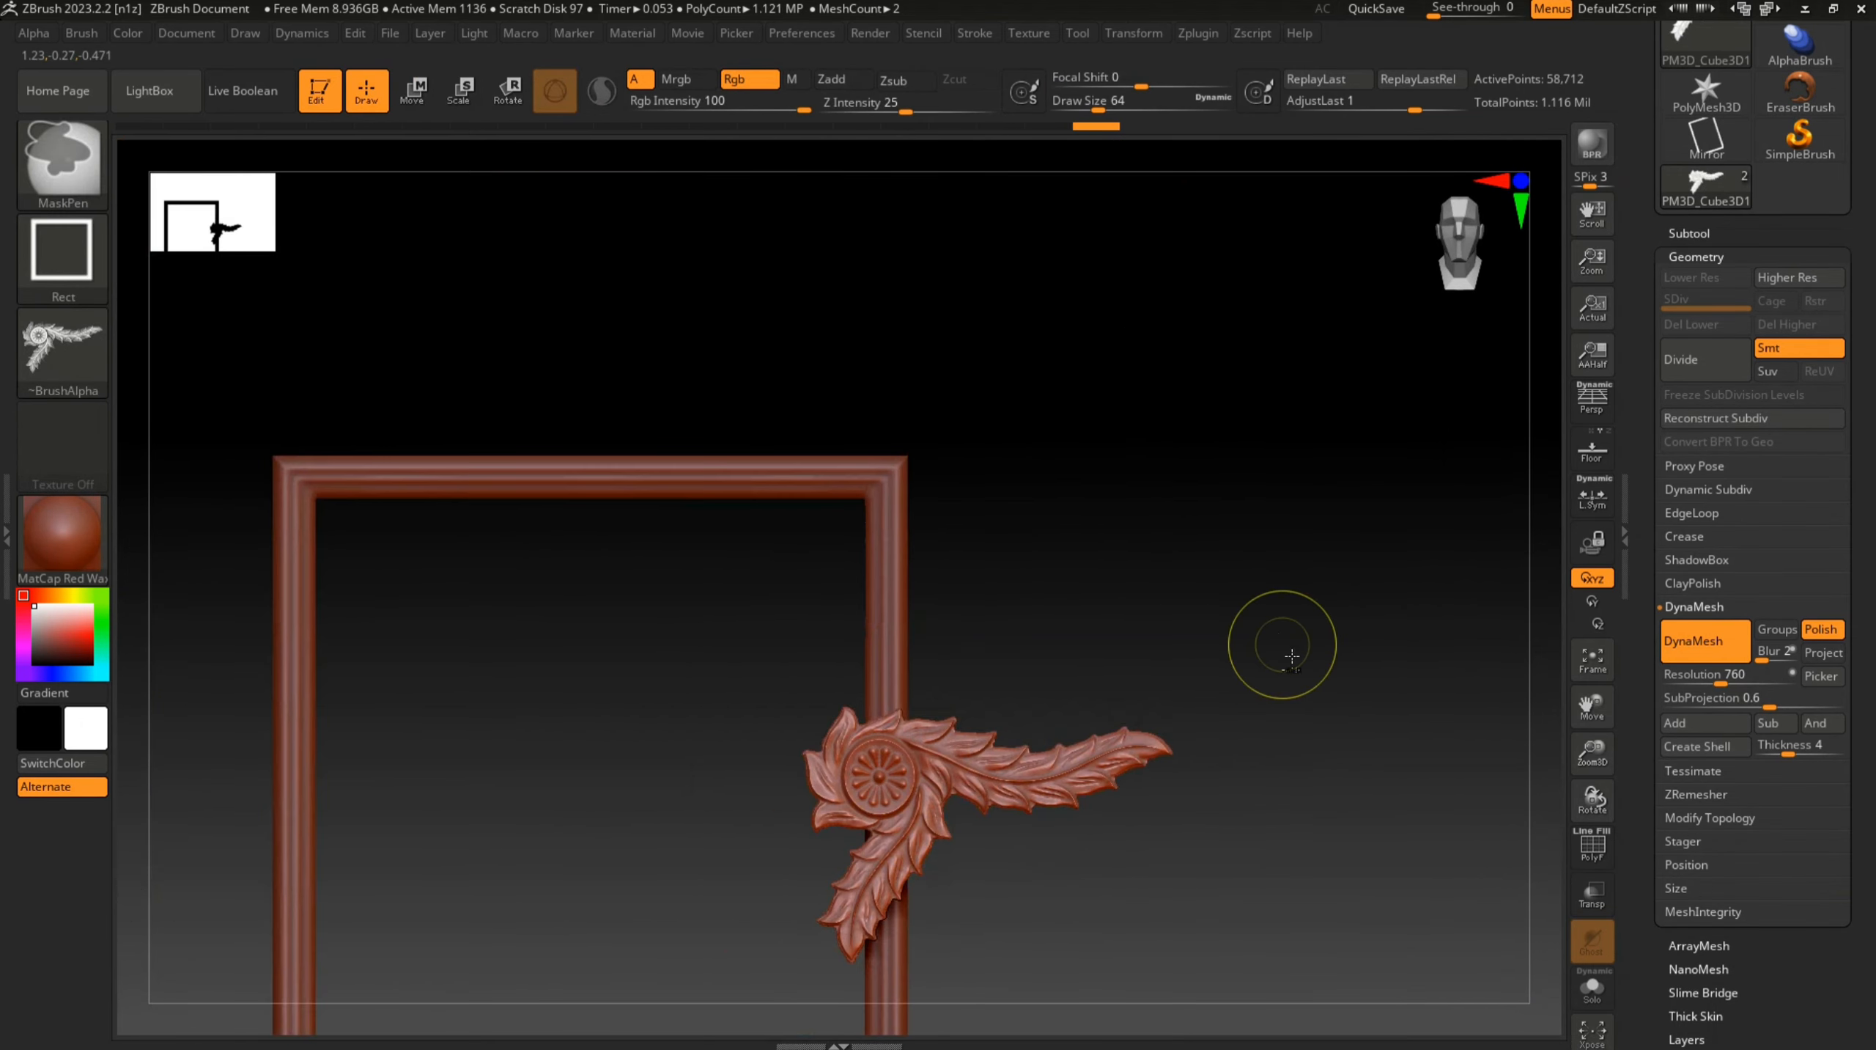
{"action": "right_click_drag", "start_coordinate": [1285, 869], "coordinate": [1412, 553], "text": "alt"}
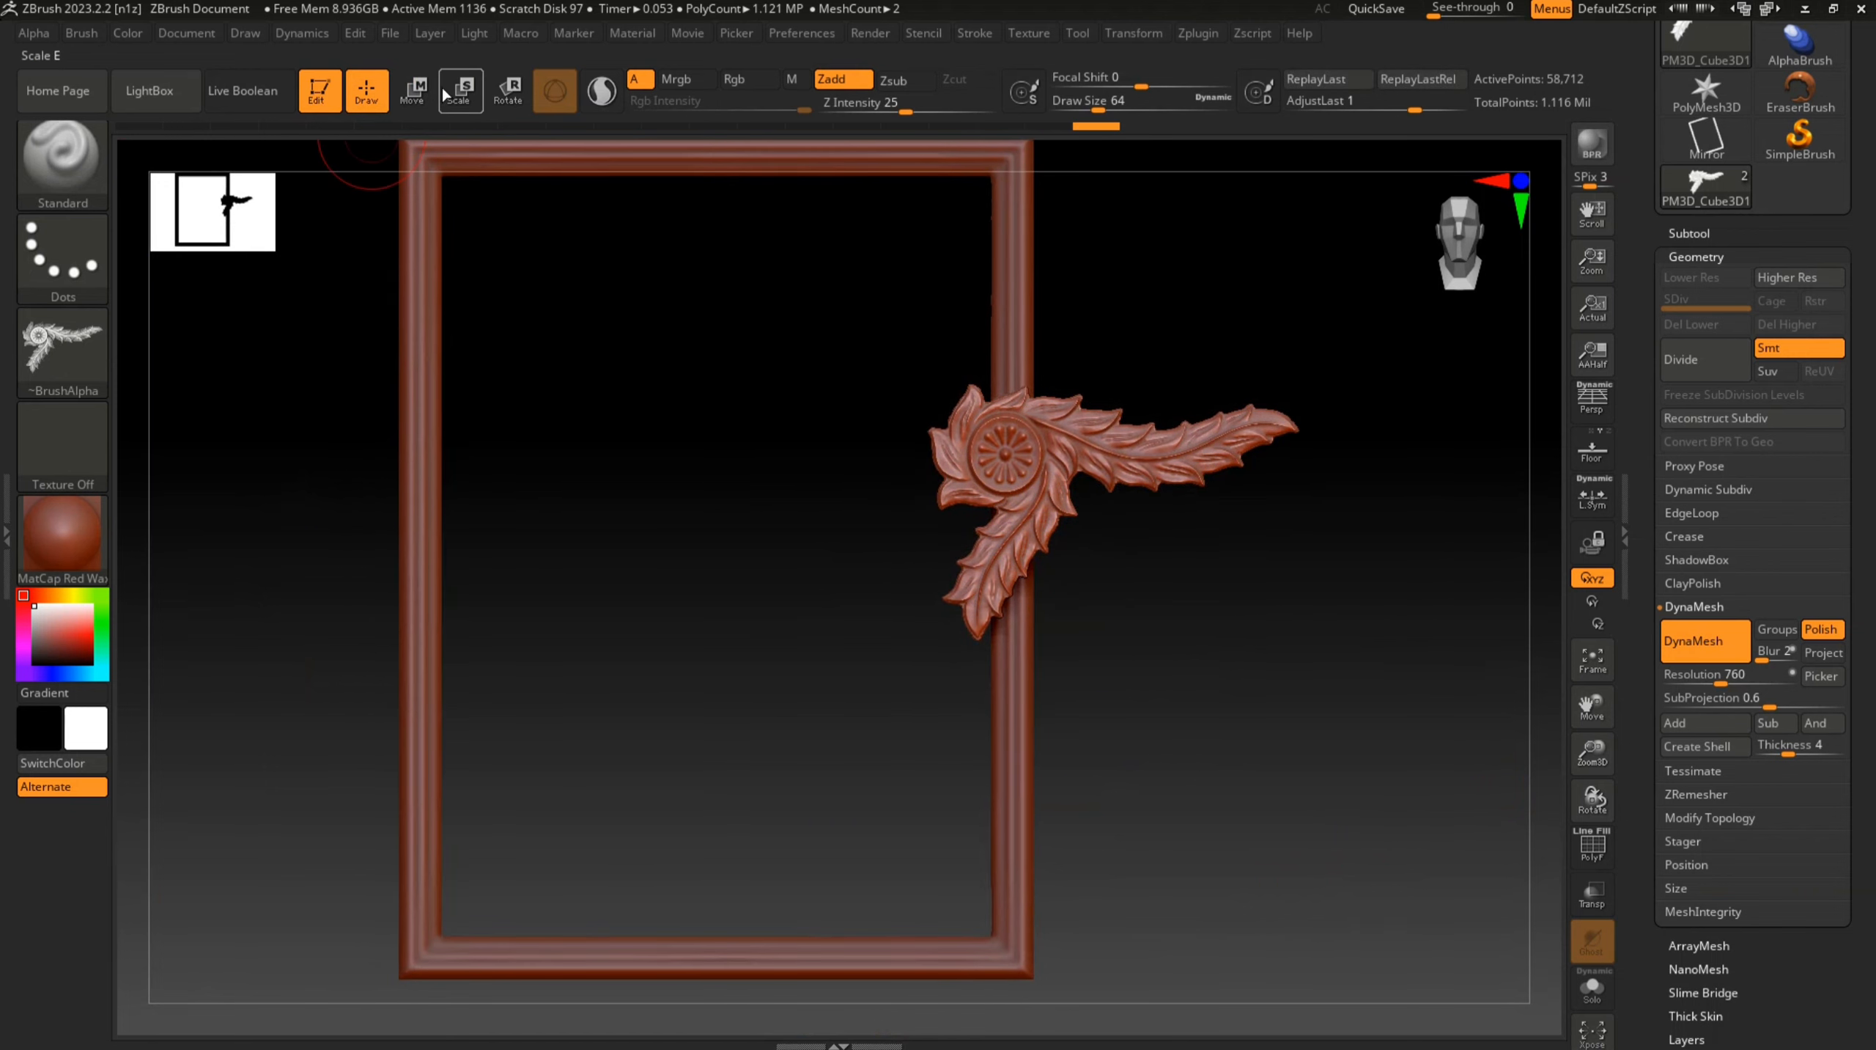
{"action": "key", "text": "w"}
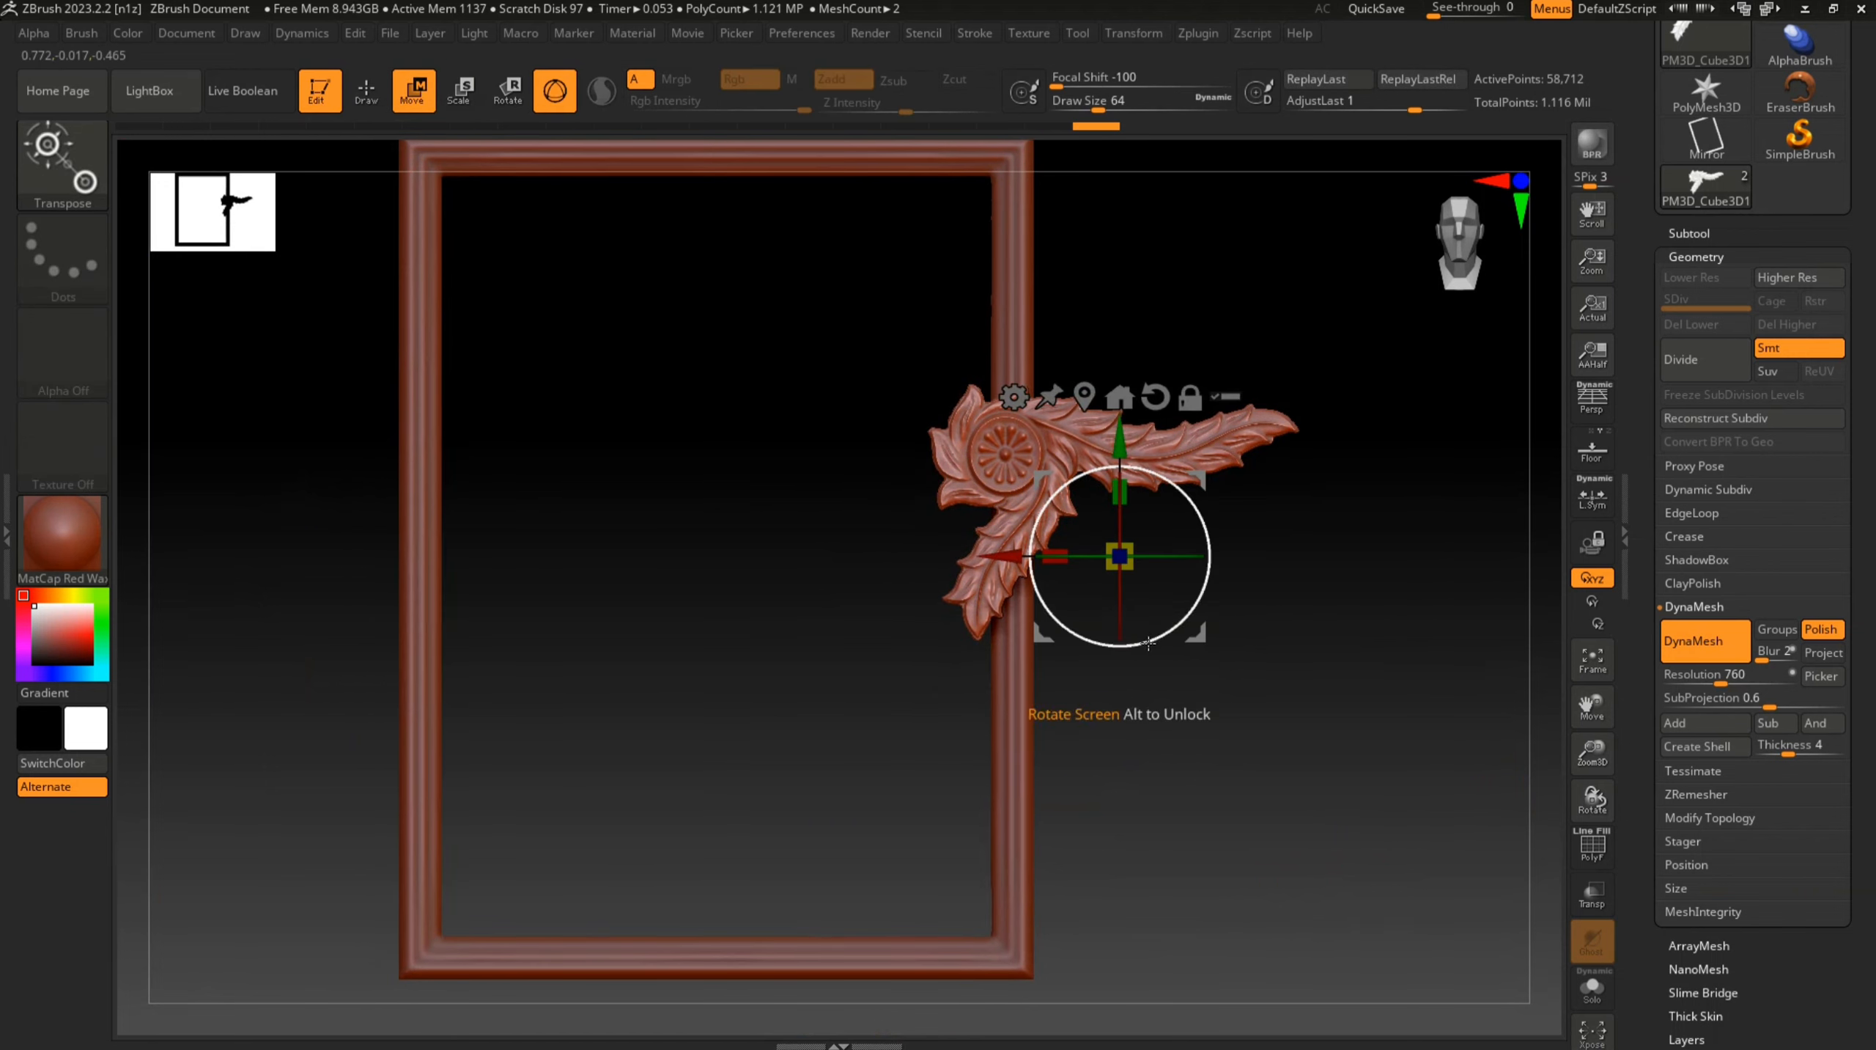
{"action": "left_click_drag", "start_coordinate": [1148, 642], "coordinate": [504, 823]}
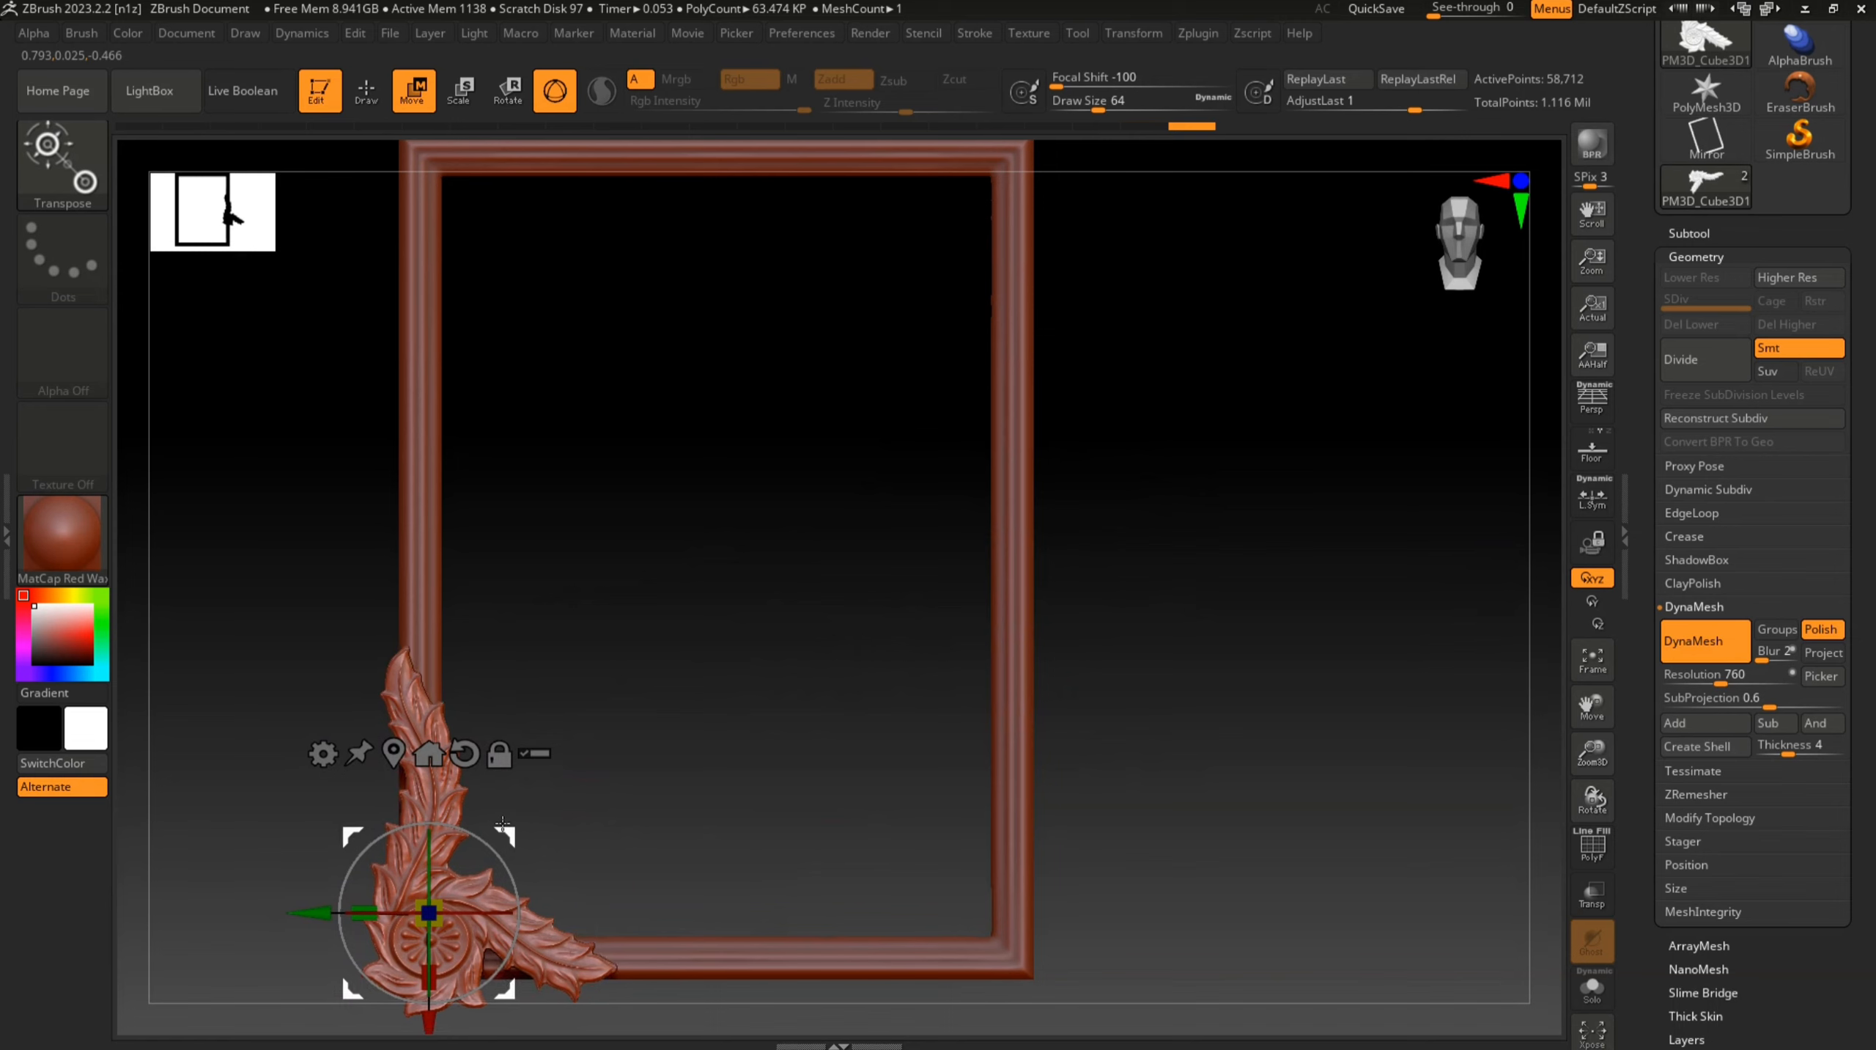
{"action": "left_click_drag", "start_coordinate": [653, 777], "coordinate": [894, 822]}
{"action": "left_click_drag", "start_coordinate": [1052, 580], "coordinate": [1130, 583]}
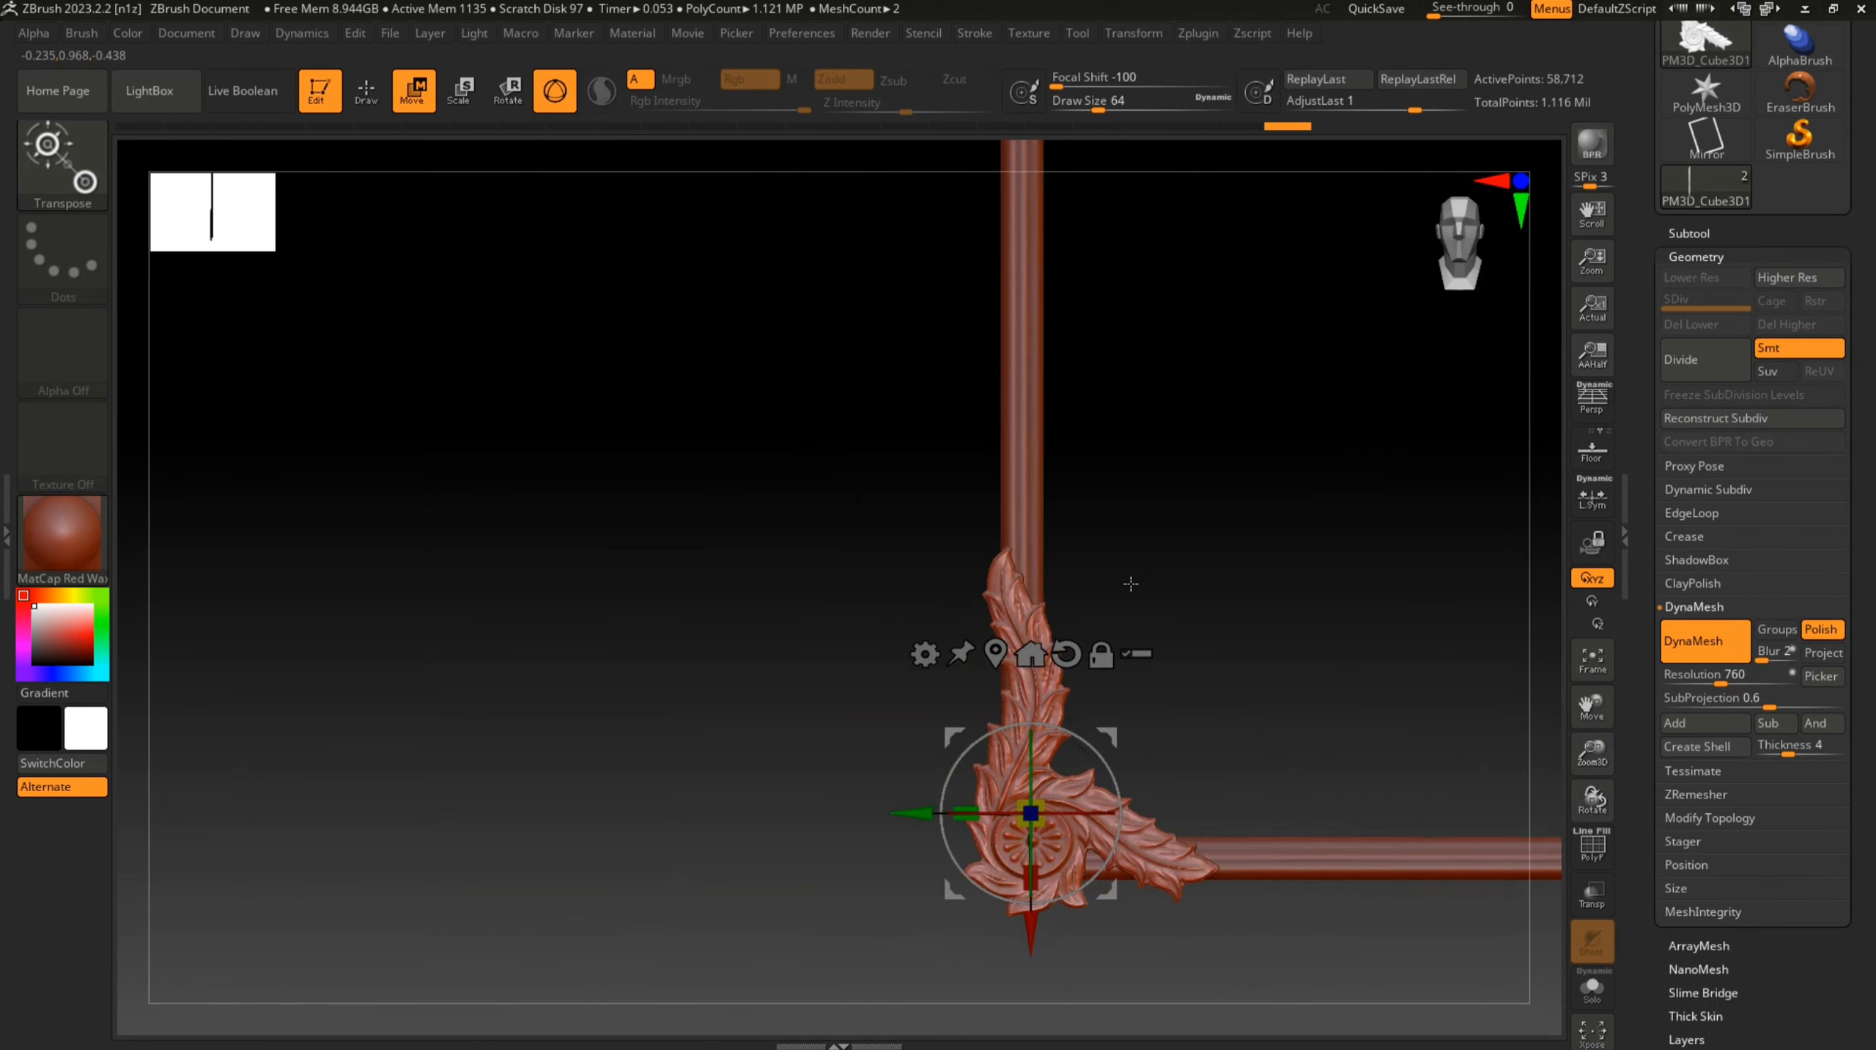
Remesh the corner ornament with DynaMesh at a resolution of 1416
{"action": "mouse_move", "coordinate": [1254, 608]}
{"action": "right_mouse_down", "text": "alt"}
{"action": "mouse_move", "coordinate": [1080, 532]}
{"action": "mouse_move", "coordinate": [1098, 675]}
{"action": "mouse_move", "coordinate": [1037, 646]}
{"action": "right_mouse_up", "text": "alt"}
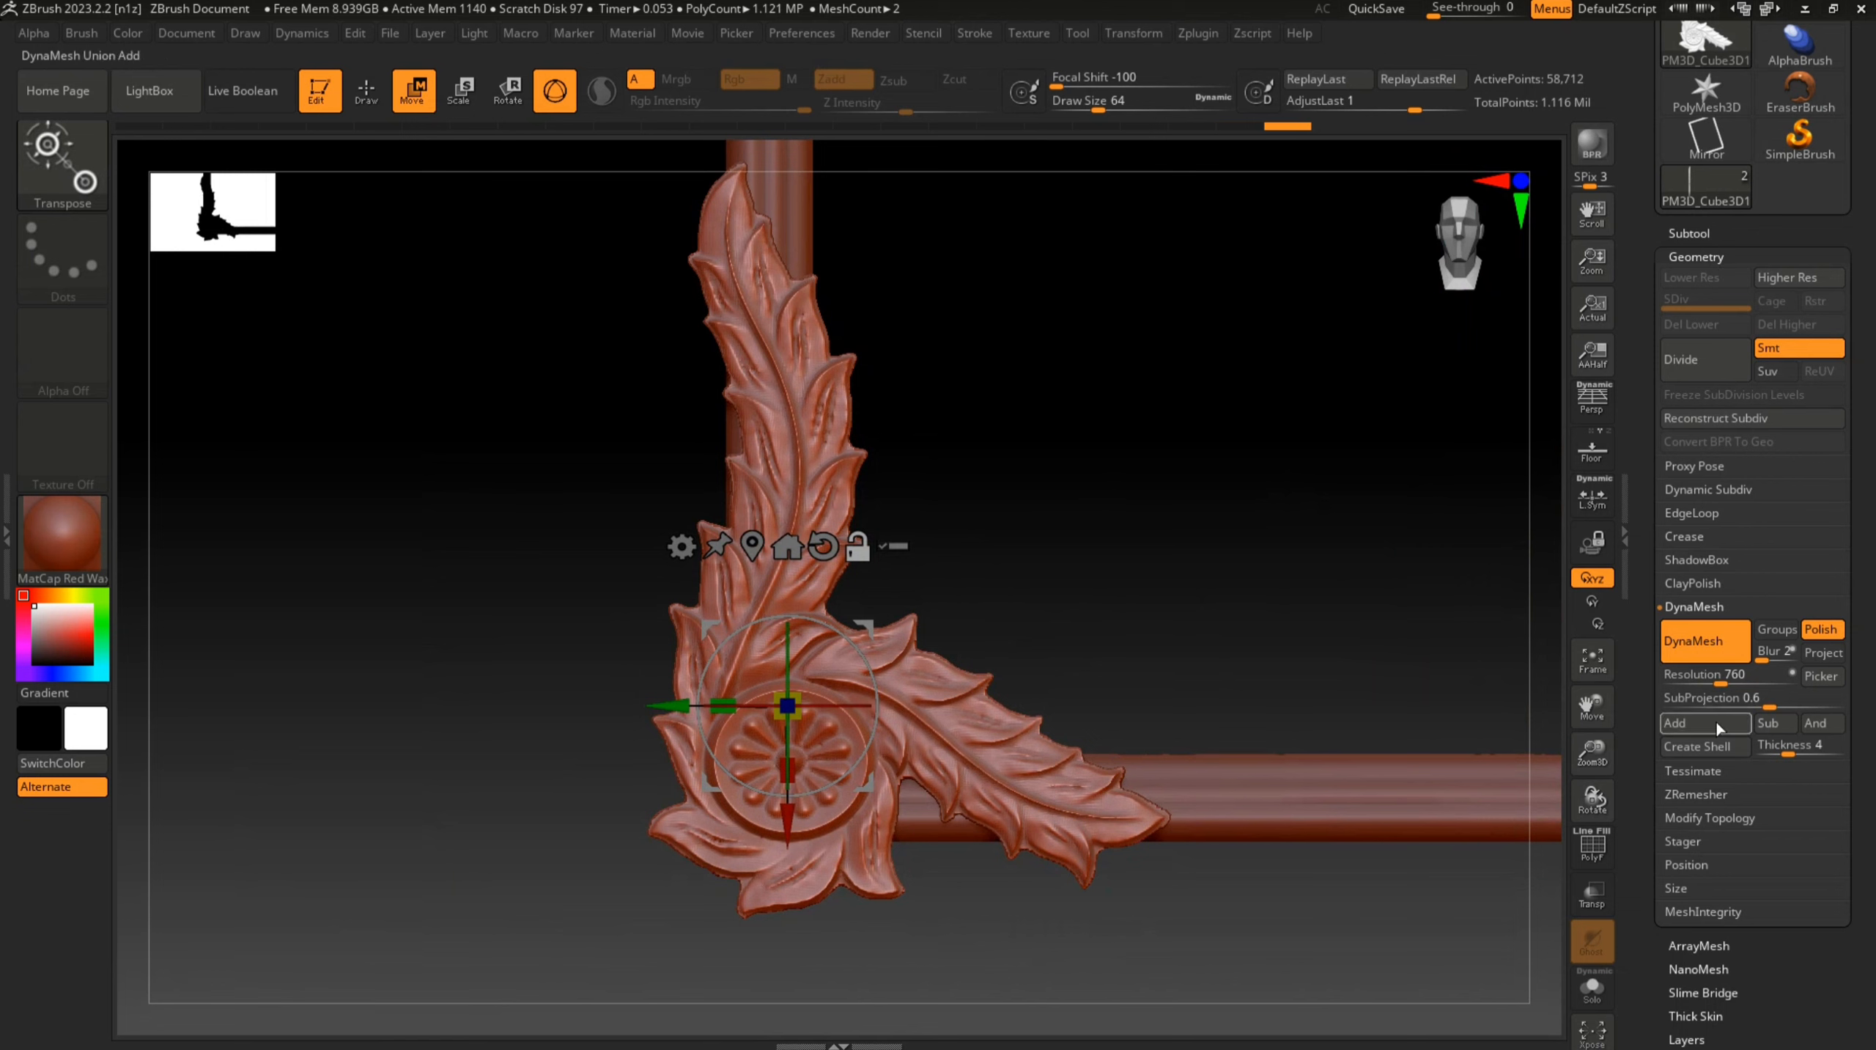
{"action": "left_click_drag", "start_coordinate": [1722, 680], "coordinate": [1740, 680]}
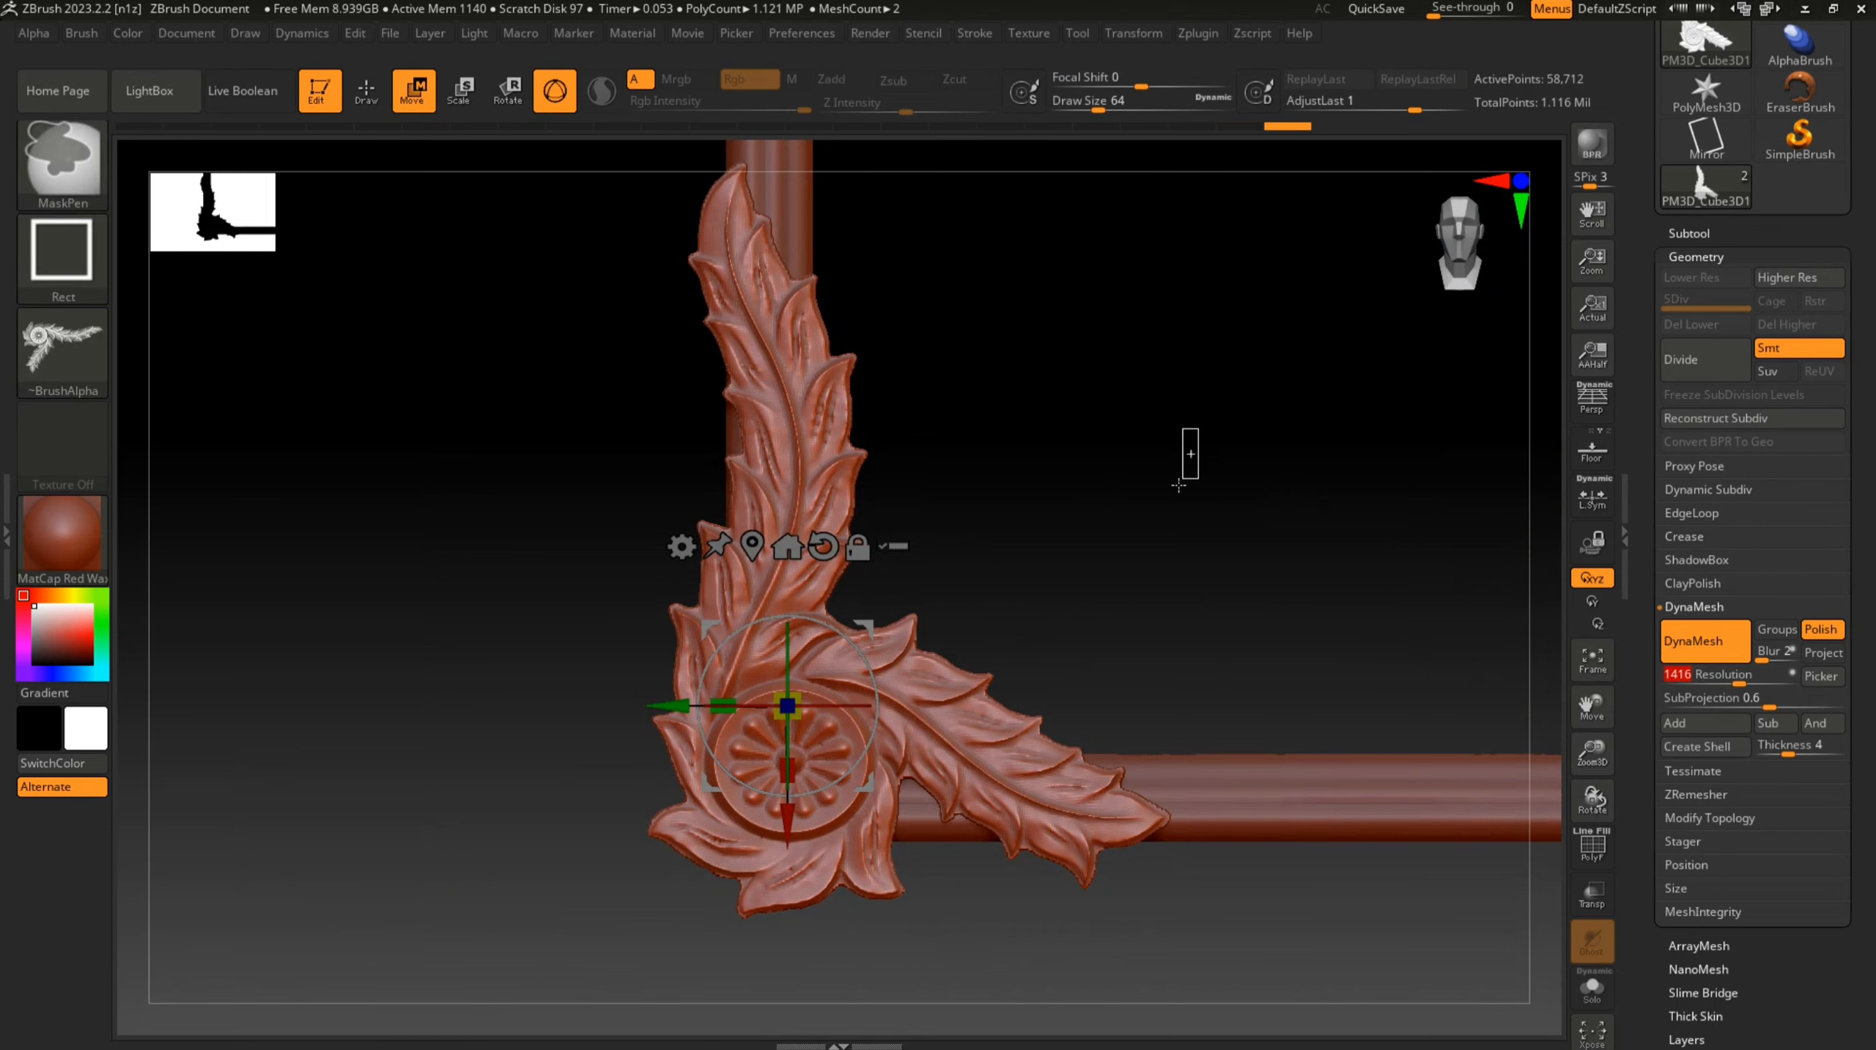
{"action": "left_click_drag", "start_coordinate": [1179, 485], "coordinate": [1176, 489], "text": "ctrl"}
{"action": "left_click_drag", "start_coordinate": [921, 368], "coordinate": [831, 442], "text": "alt"}
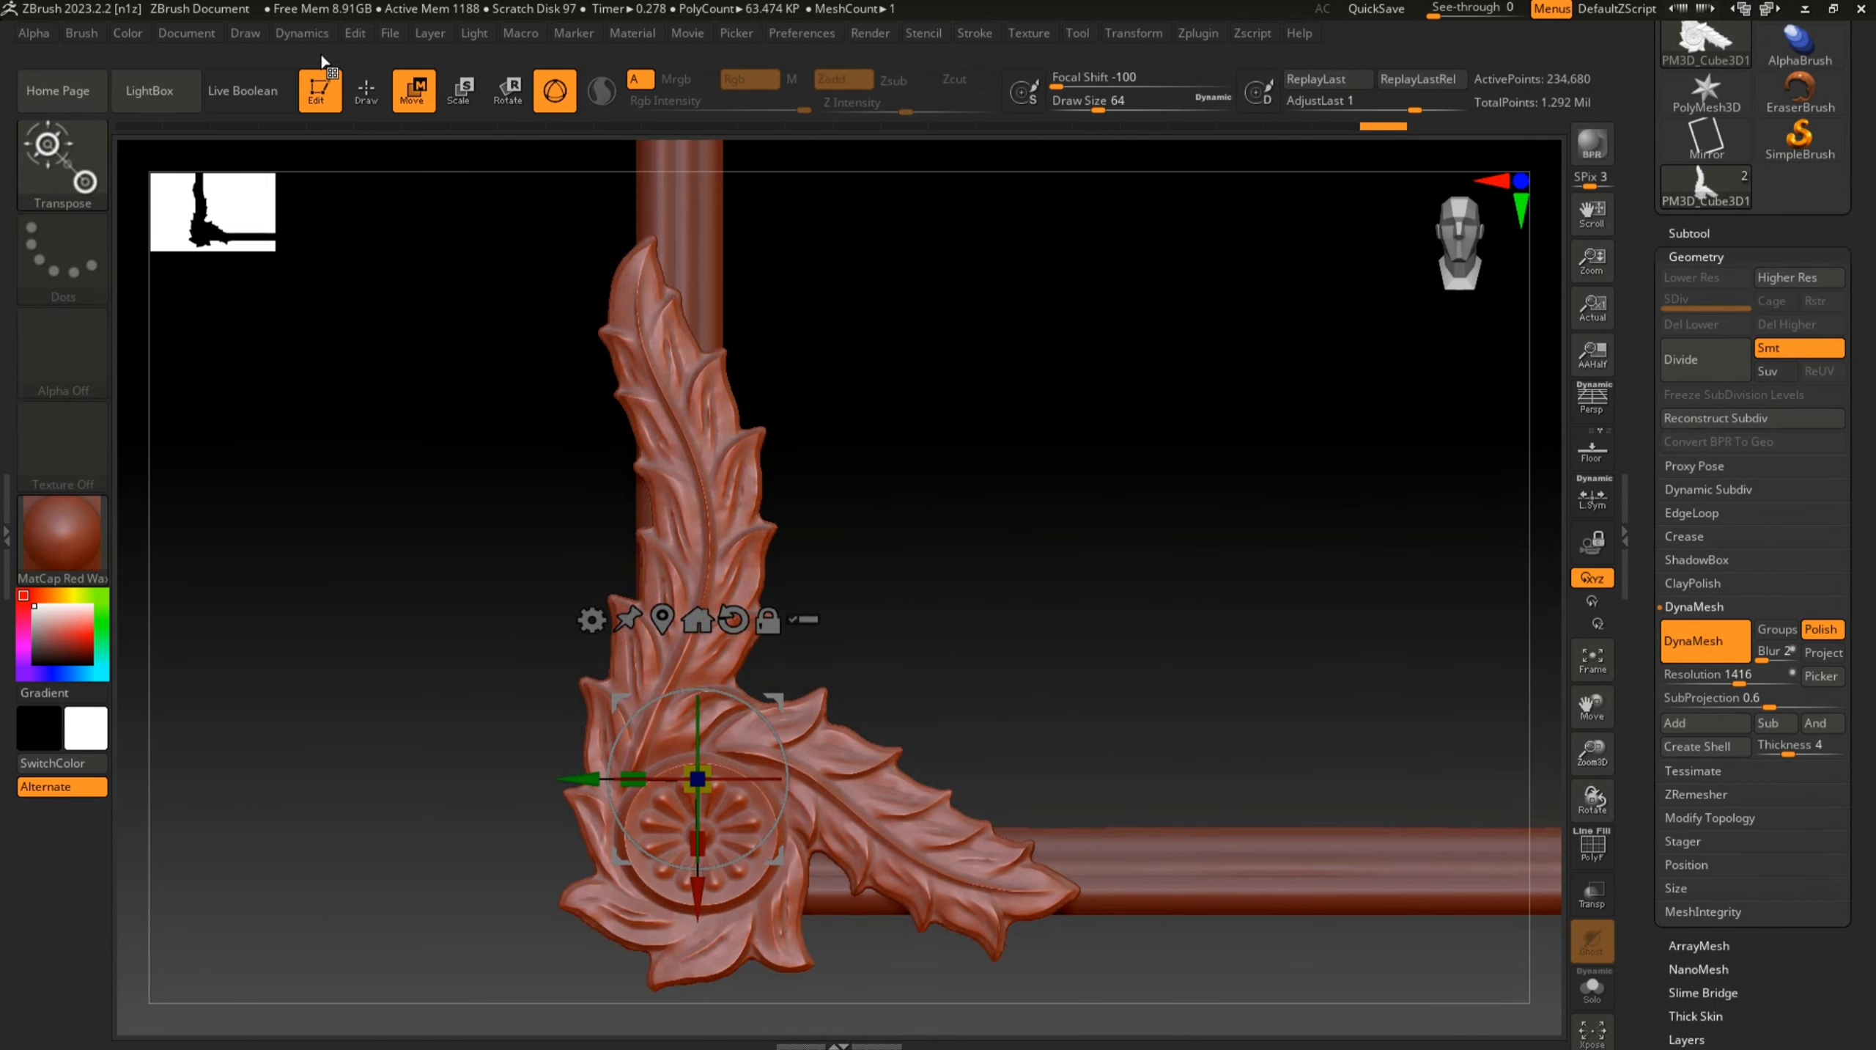
Mirror the corner ornament onto the frame's lower-right corner with Mirror And Weld
{"action": "left_click", "coordinate": [361, 97]}
{"action": "right_click_drag", "start_coordinate": [884, 613], "coordinate": [920, 527], "text": "ctrl"}
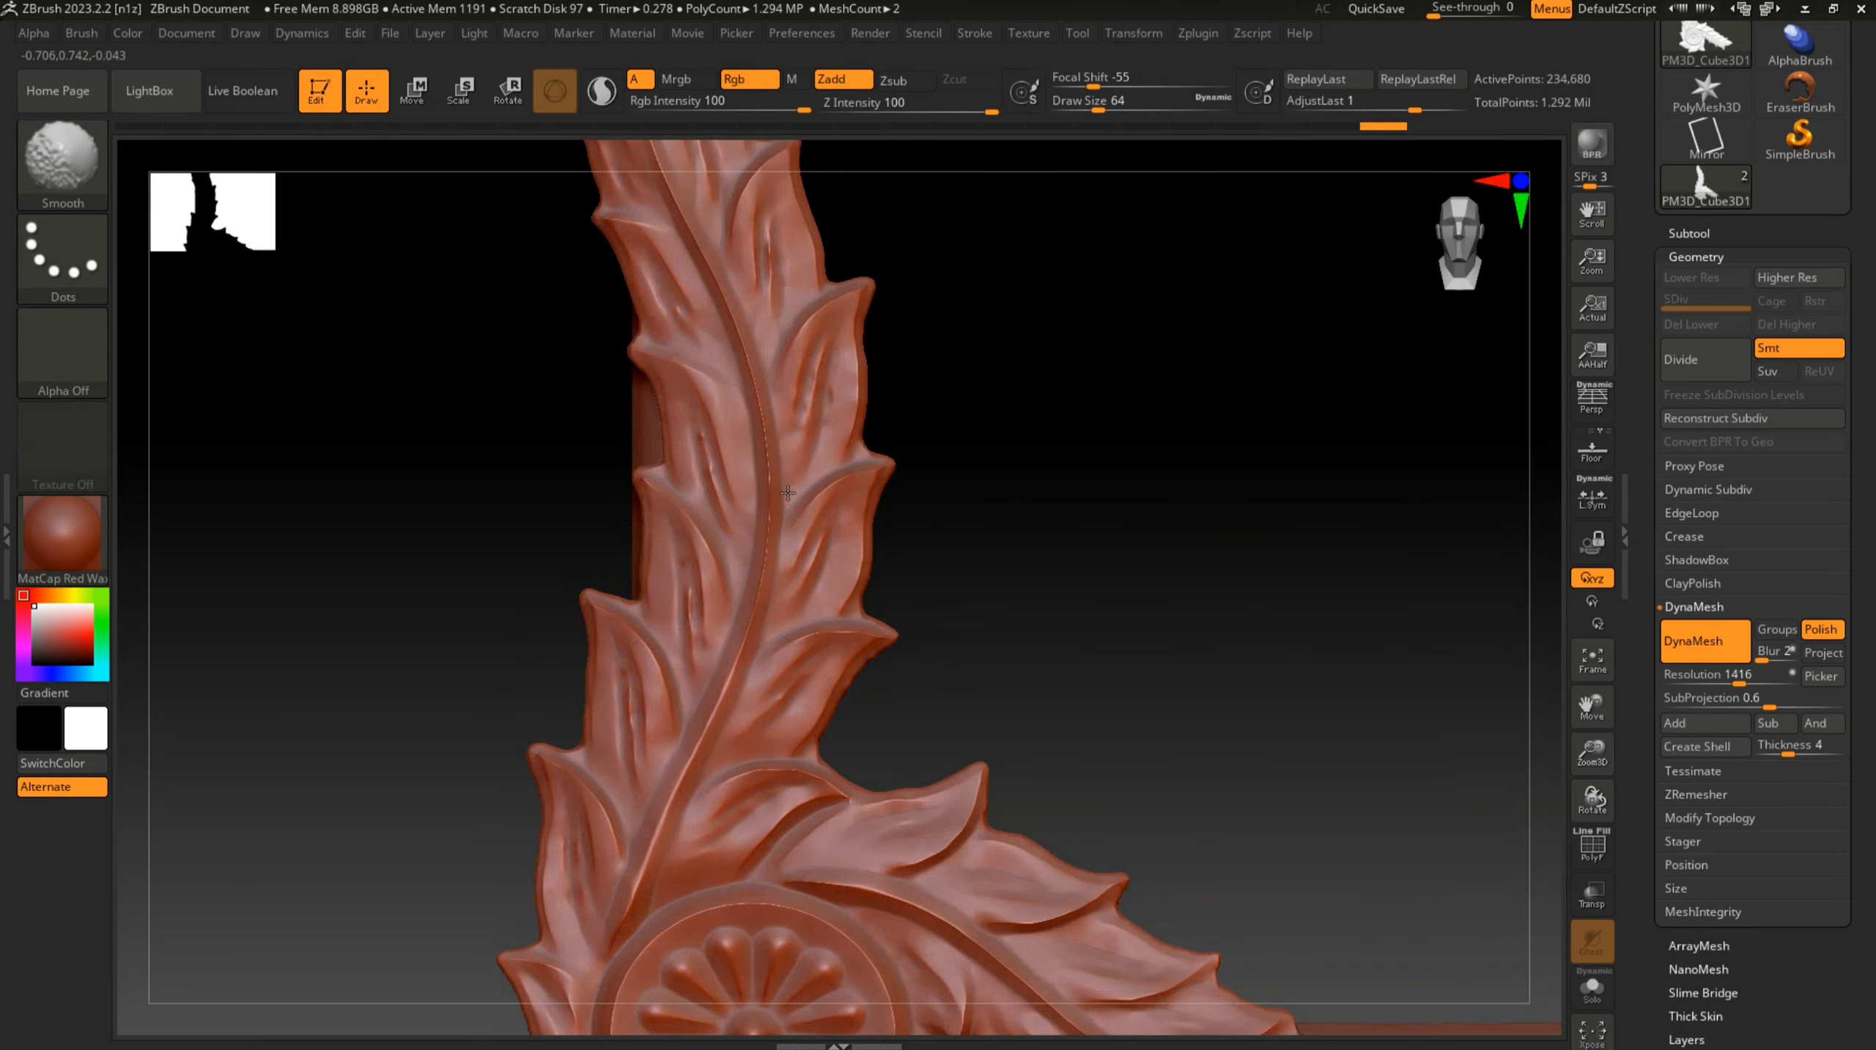
{"action": "key", "text": "f"}
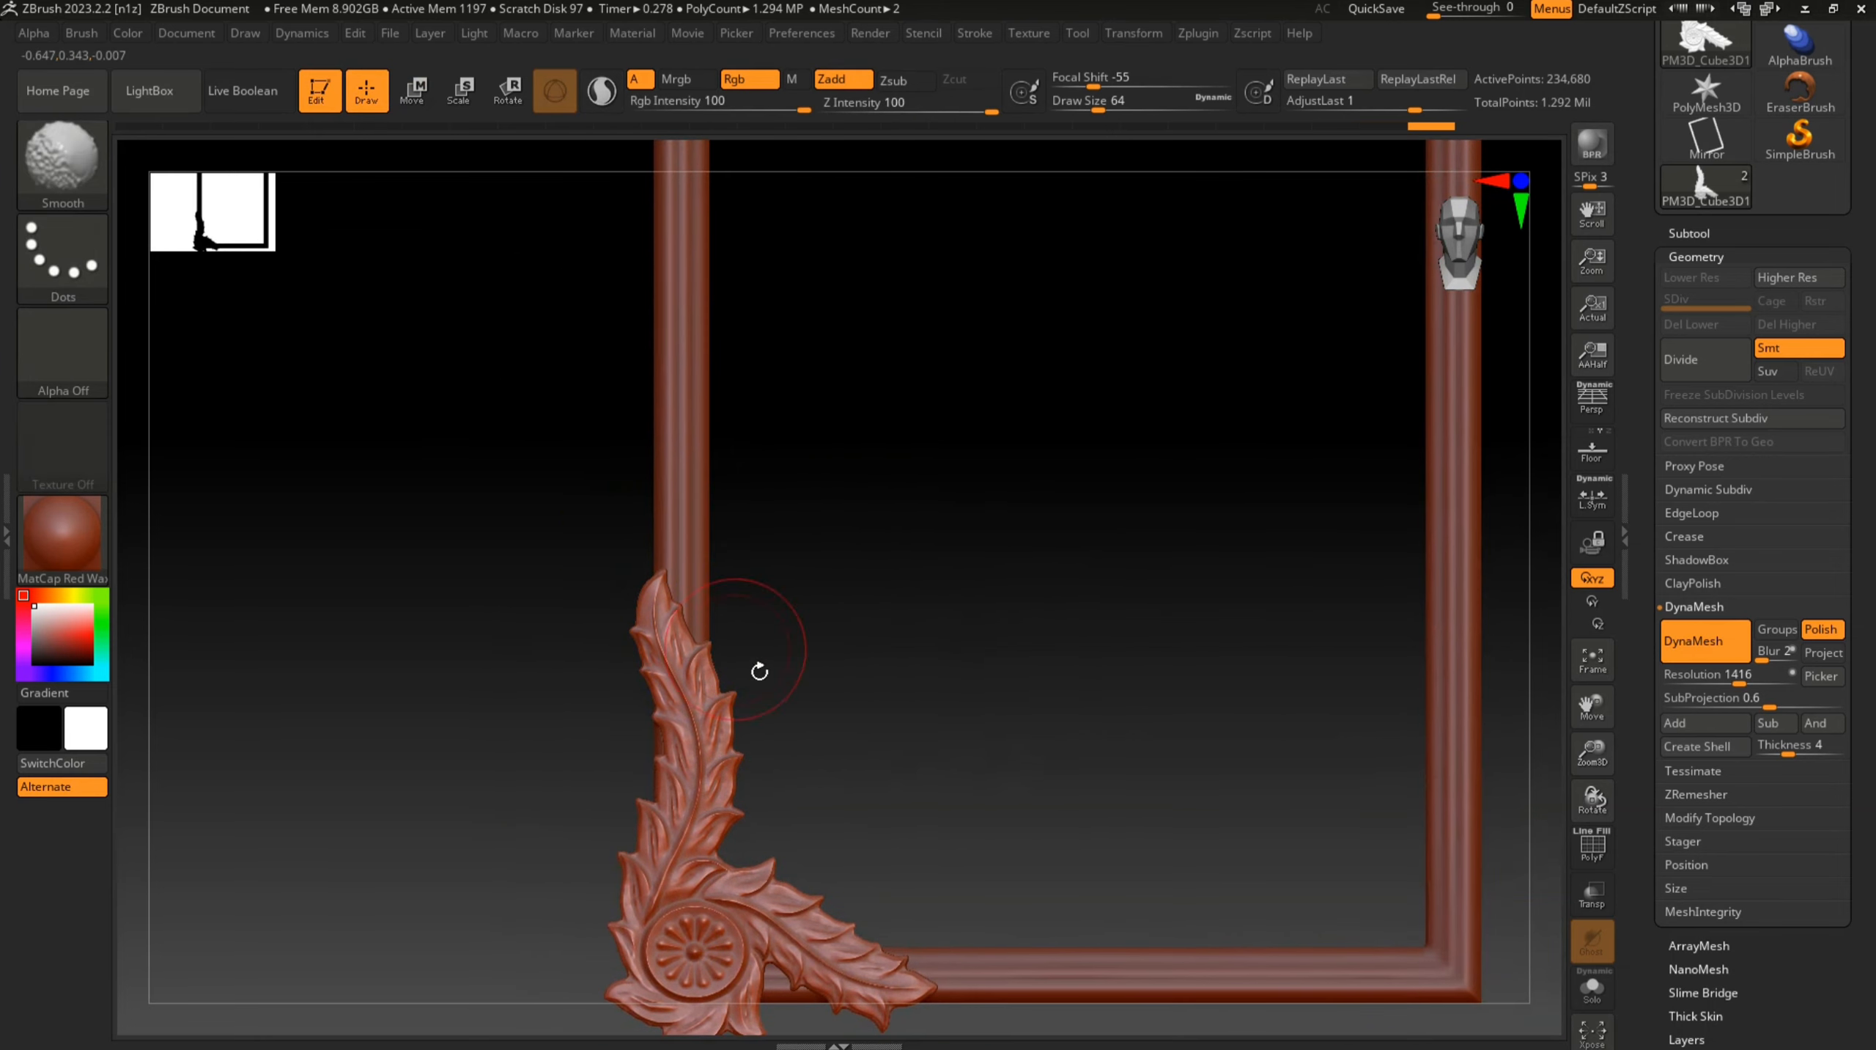
{"action": "left_click_drag", "start_coordinate": [758, 671], "coordinate": [830, 558], "text": "alt"}
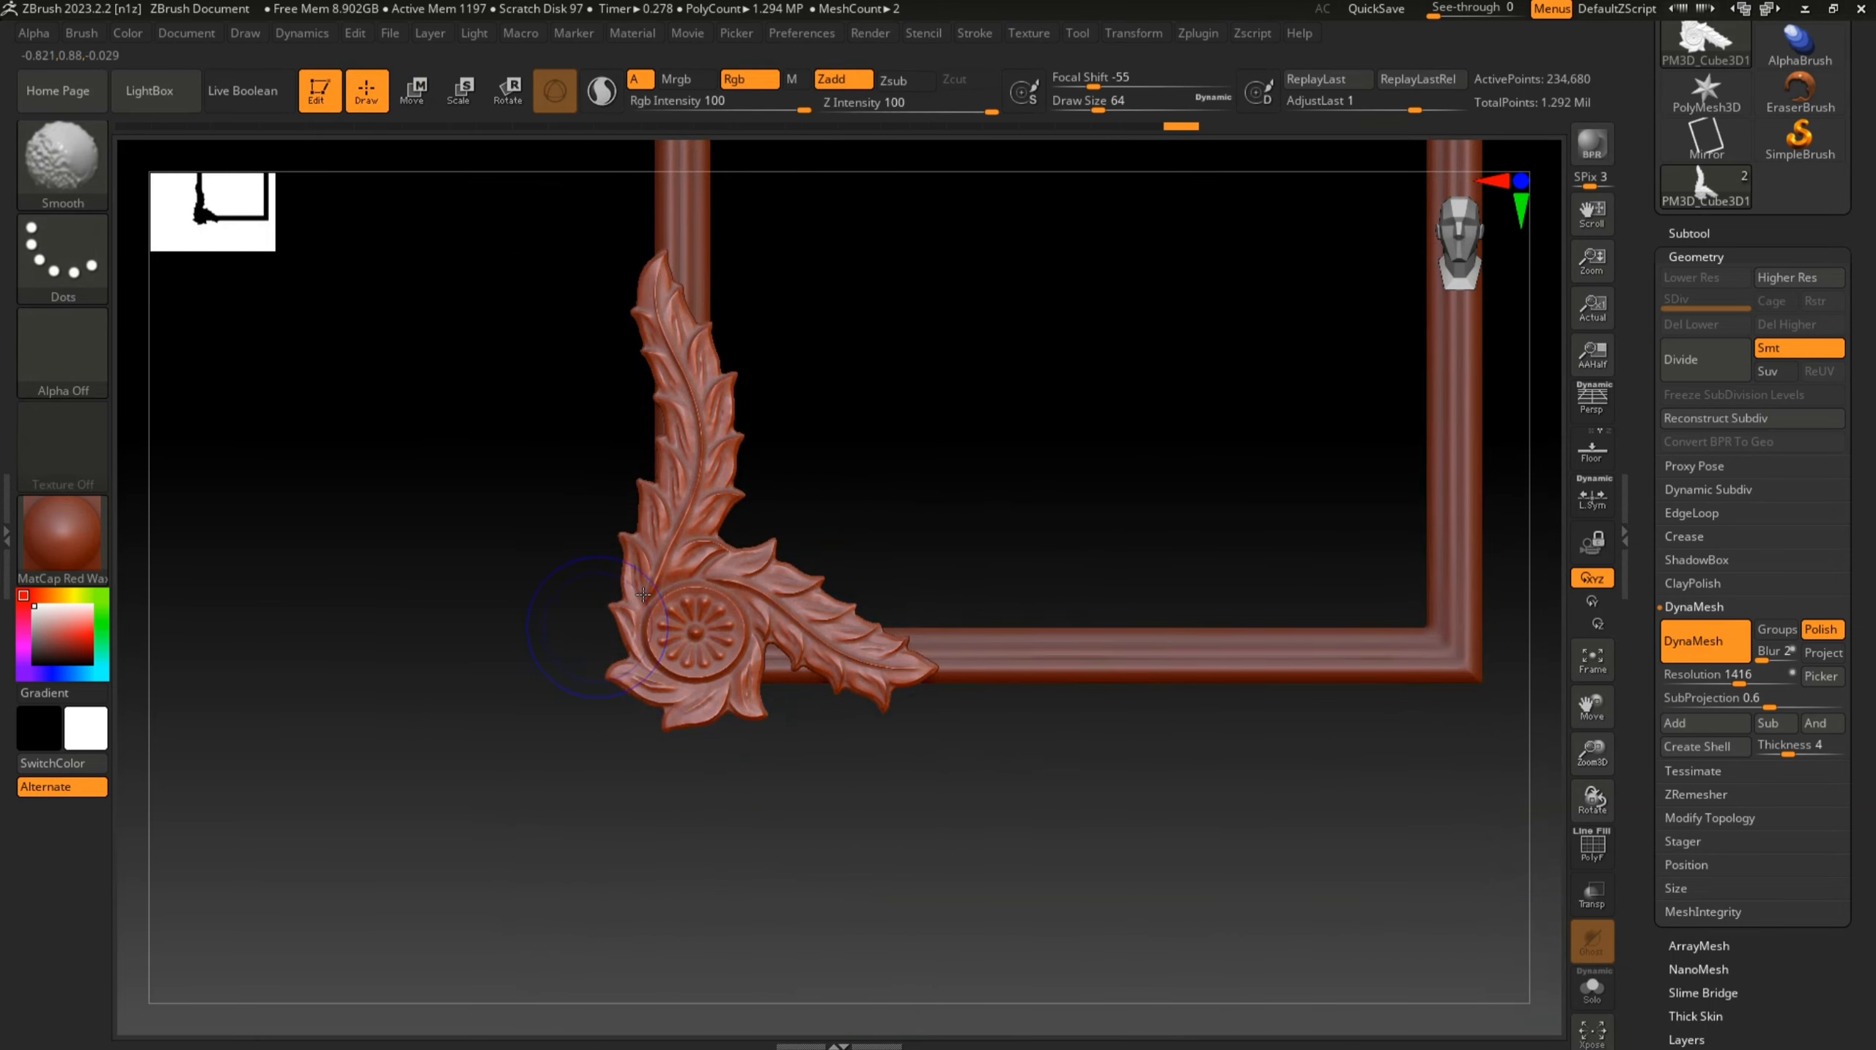
{"action": "mouse_move", "coordinate": [1039, 662]}
{"action": "right_mouse_down", "text": "ctrl"}
{"action": "mouse_move", "coordinate": [1026, 544]}
{"action": "mouse_move", "coordinate": [745, 734]}
{"action": "right_mouse_up", "text": "ctrl"}
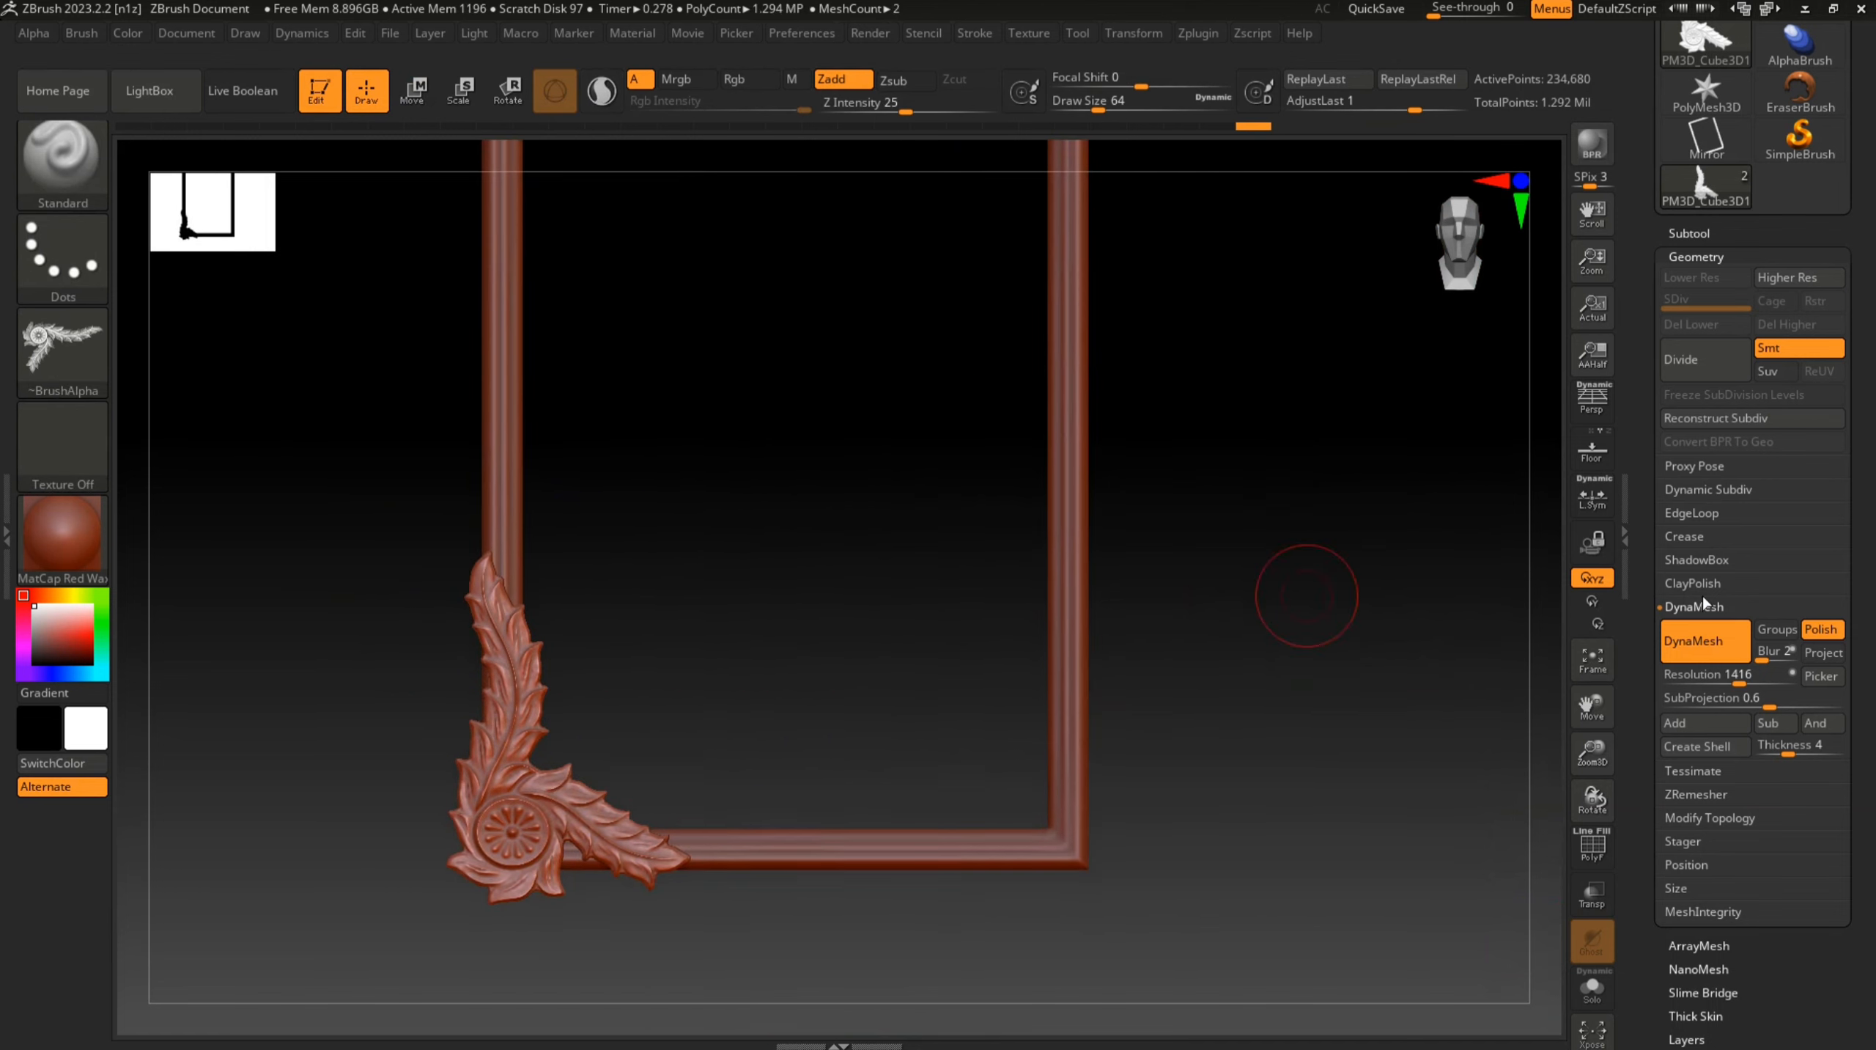
{"action": "left_click", "coordinate": [1697, 607]}
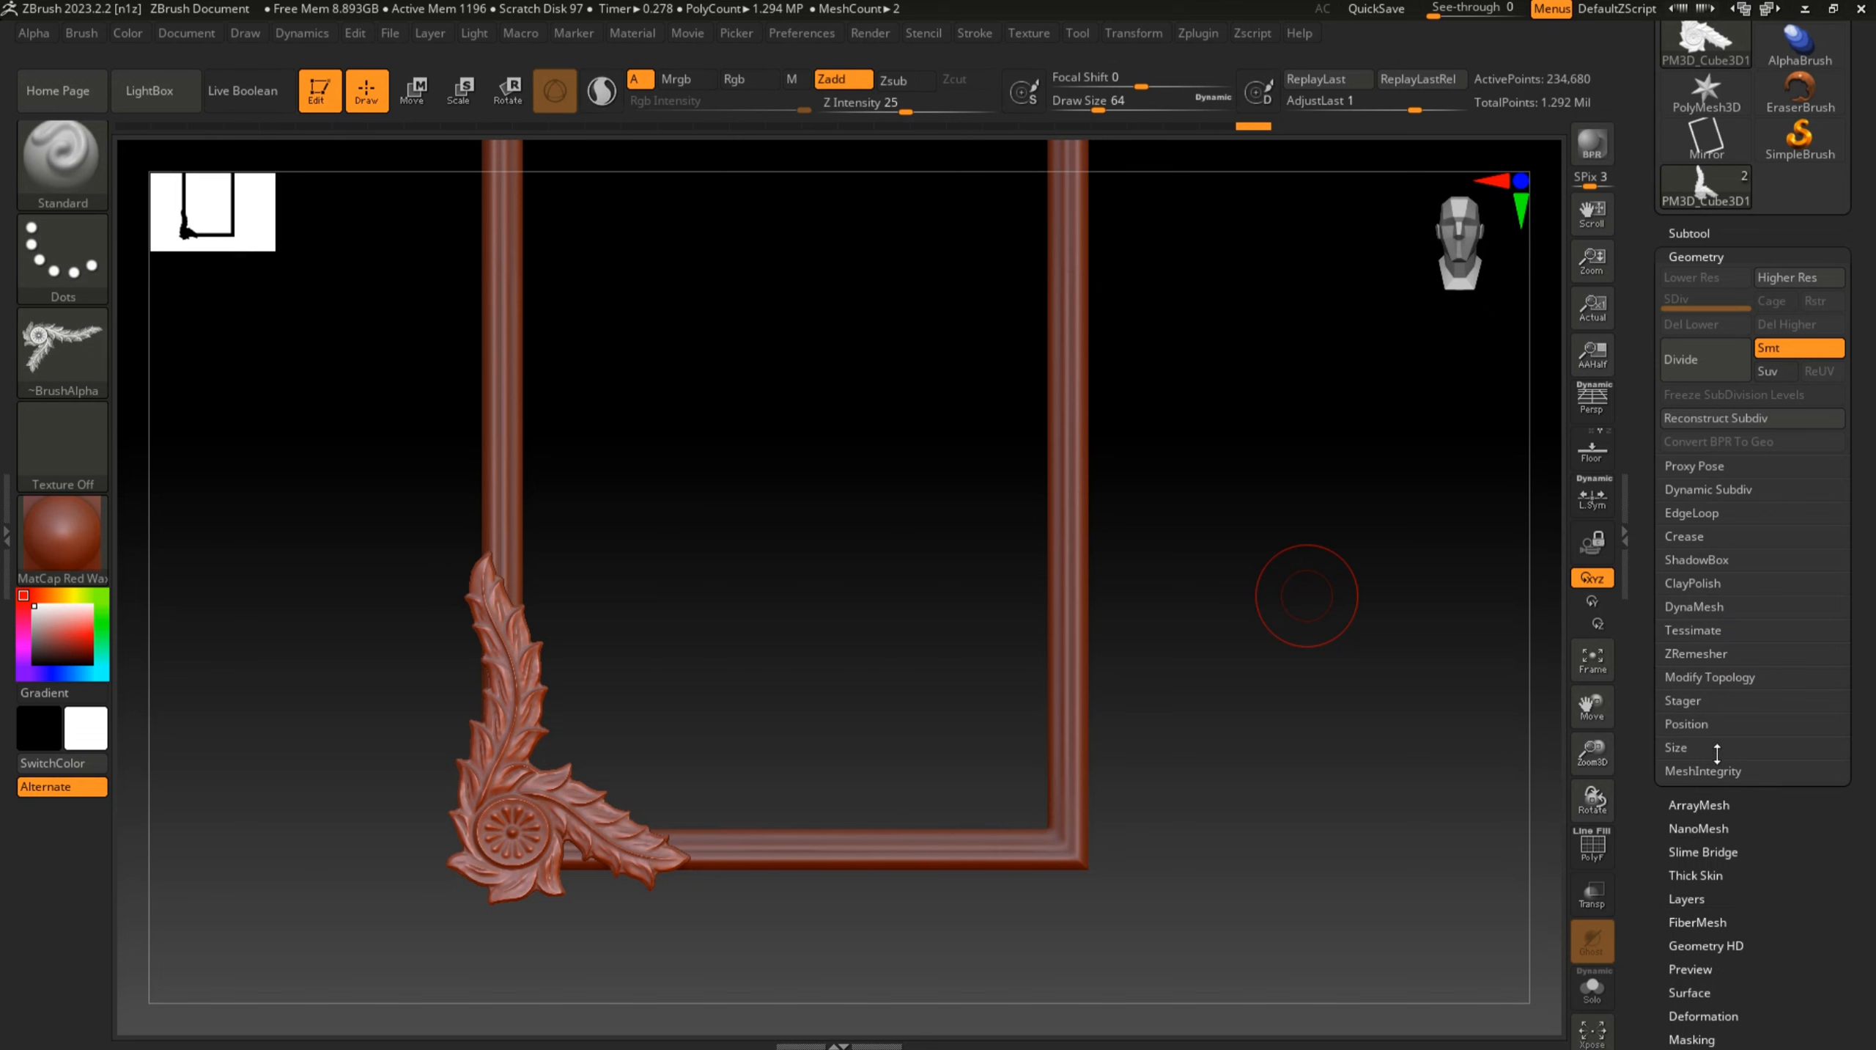
{"action": "left_click", "coordinate": [1714, 679]}
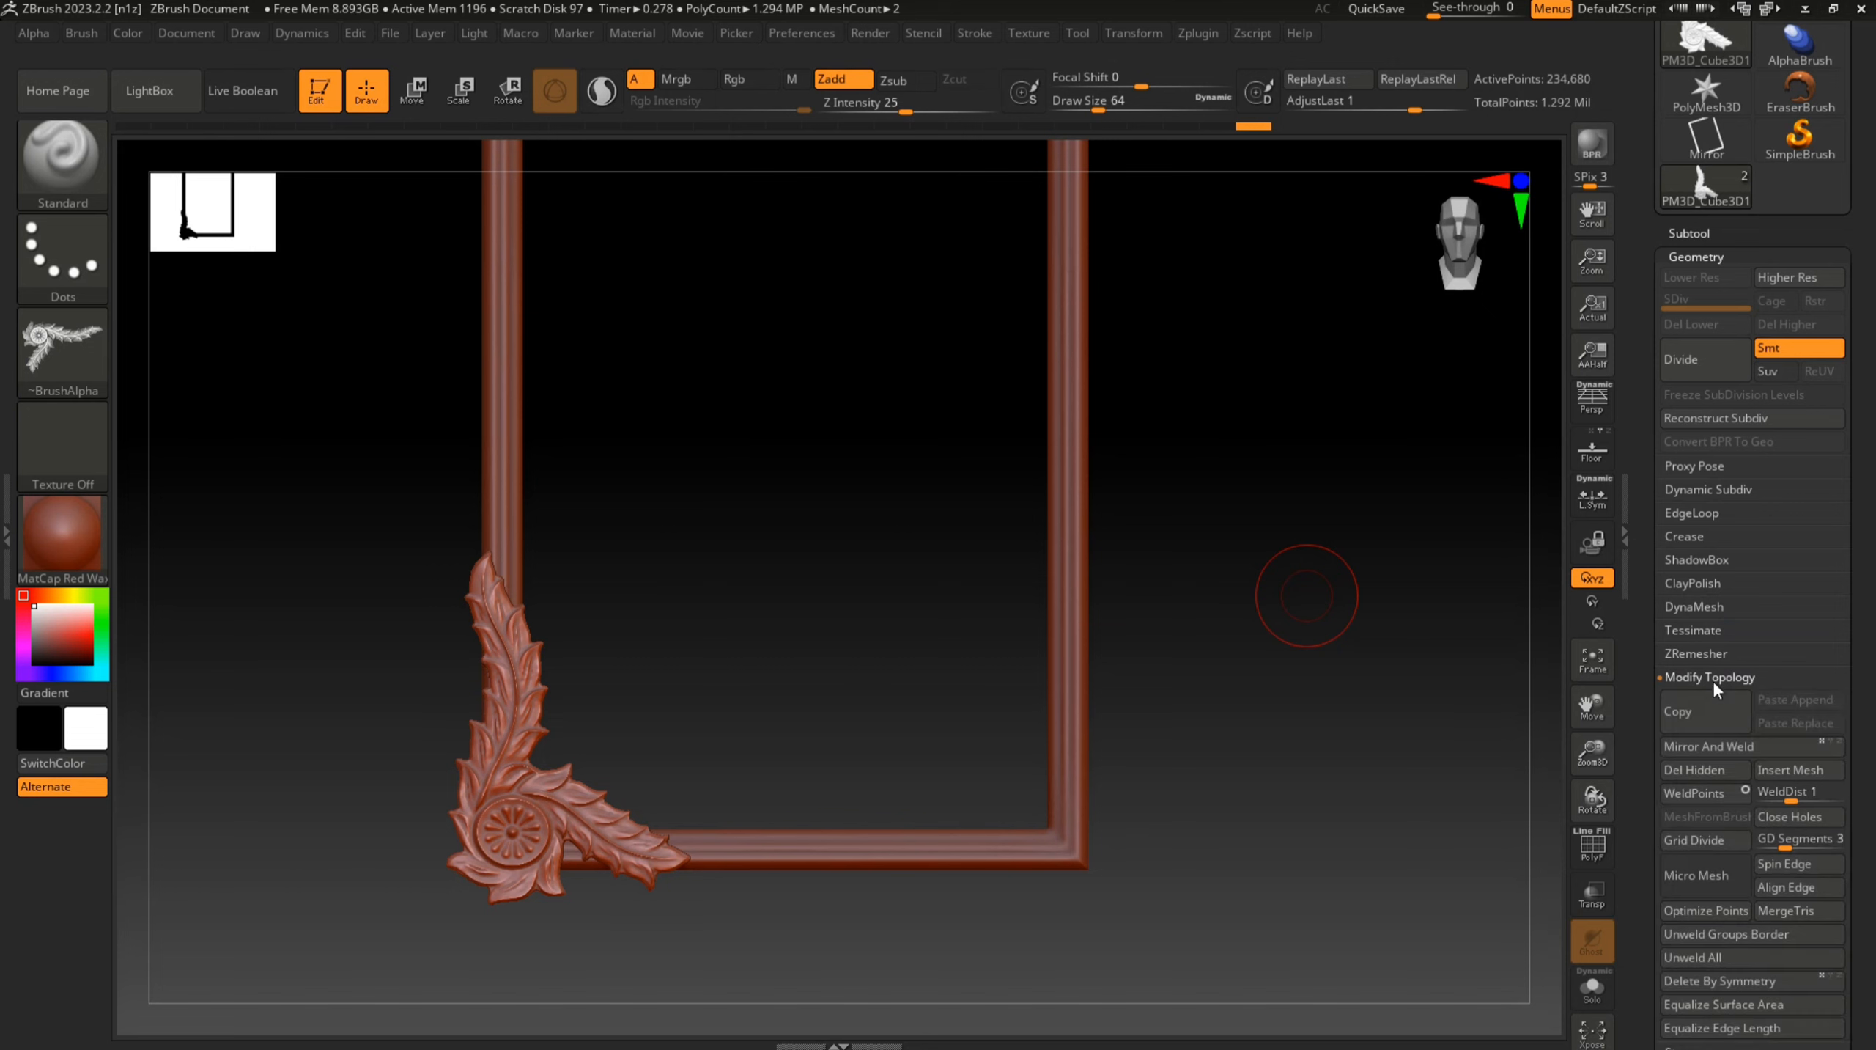
{"action": "left_click", "coordinate": [1709, 751]}
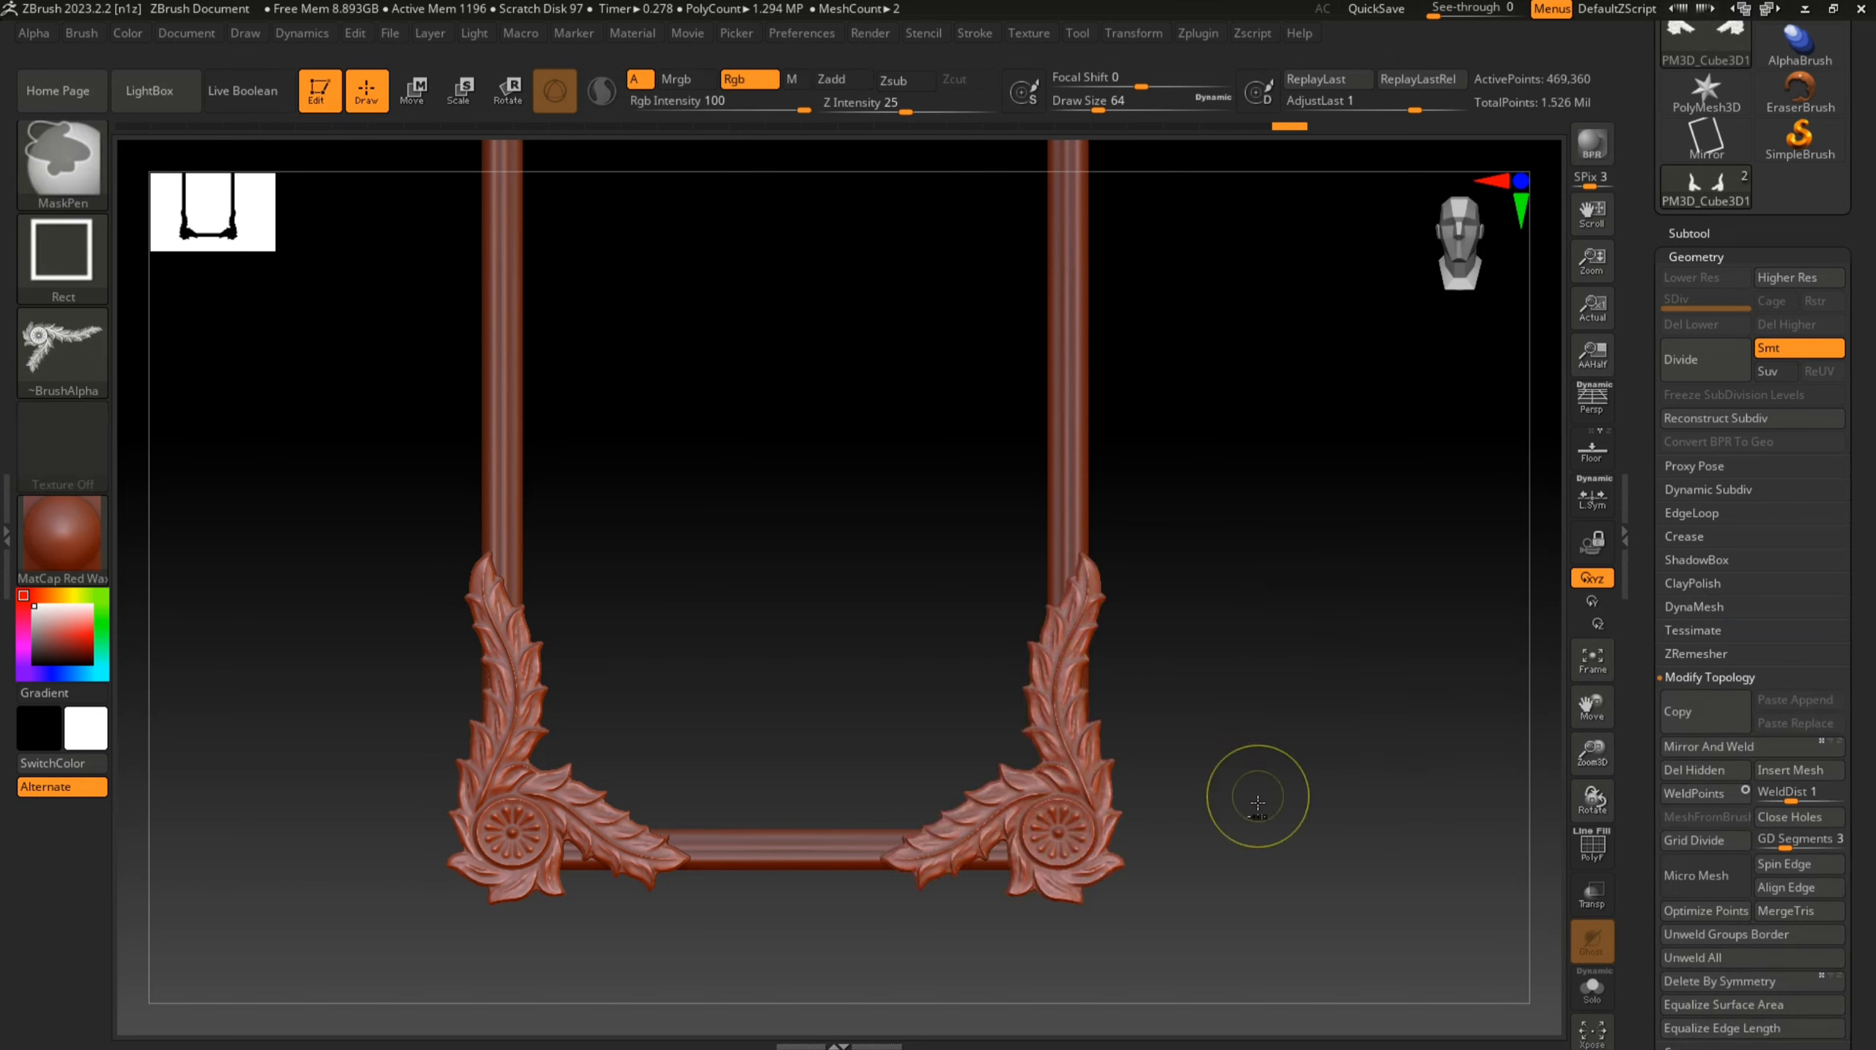
{"action": "right_click_drag", "start_coordinate": [1256, 787], "coordinate": [1213, 755], "text": "ctrl"}
{"action": "right_click_drag", "start_coordinate": [1052, 696], "coordinate": [1185, 716], "text": "alt"}
{"action": "mouse_move", "coordinate": [1289, 681]}
{"action": "right_mouse_down"}
{"action": "mouse_move", "coordinate": [1146, 710]}
{"action": "mouse_move", "coordinate": [1282, 696]}
{"action": "right_mouse_up"}
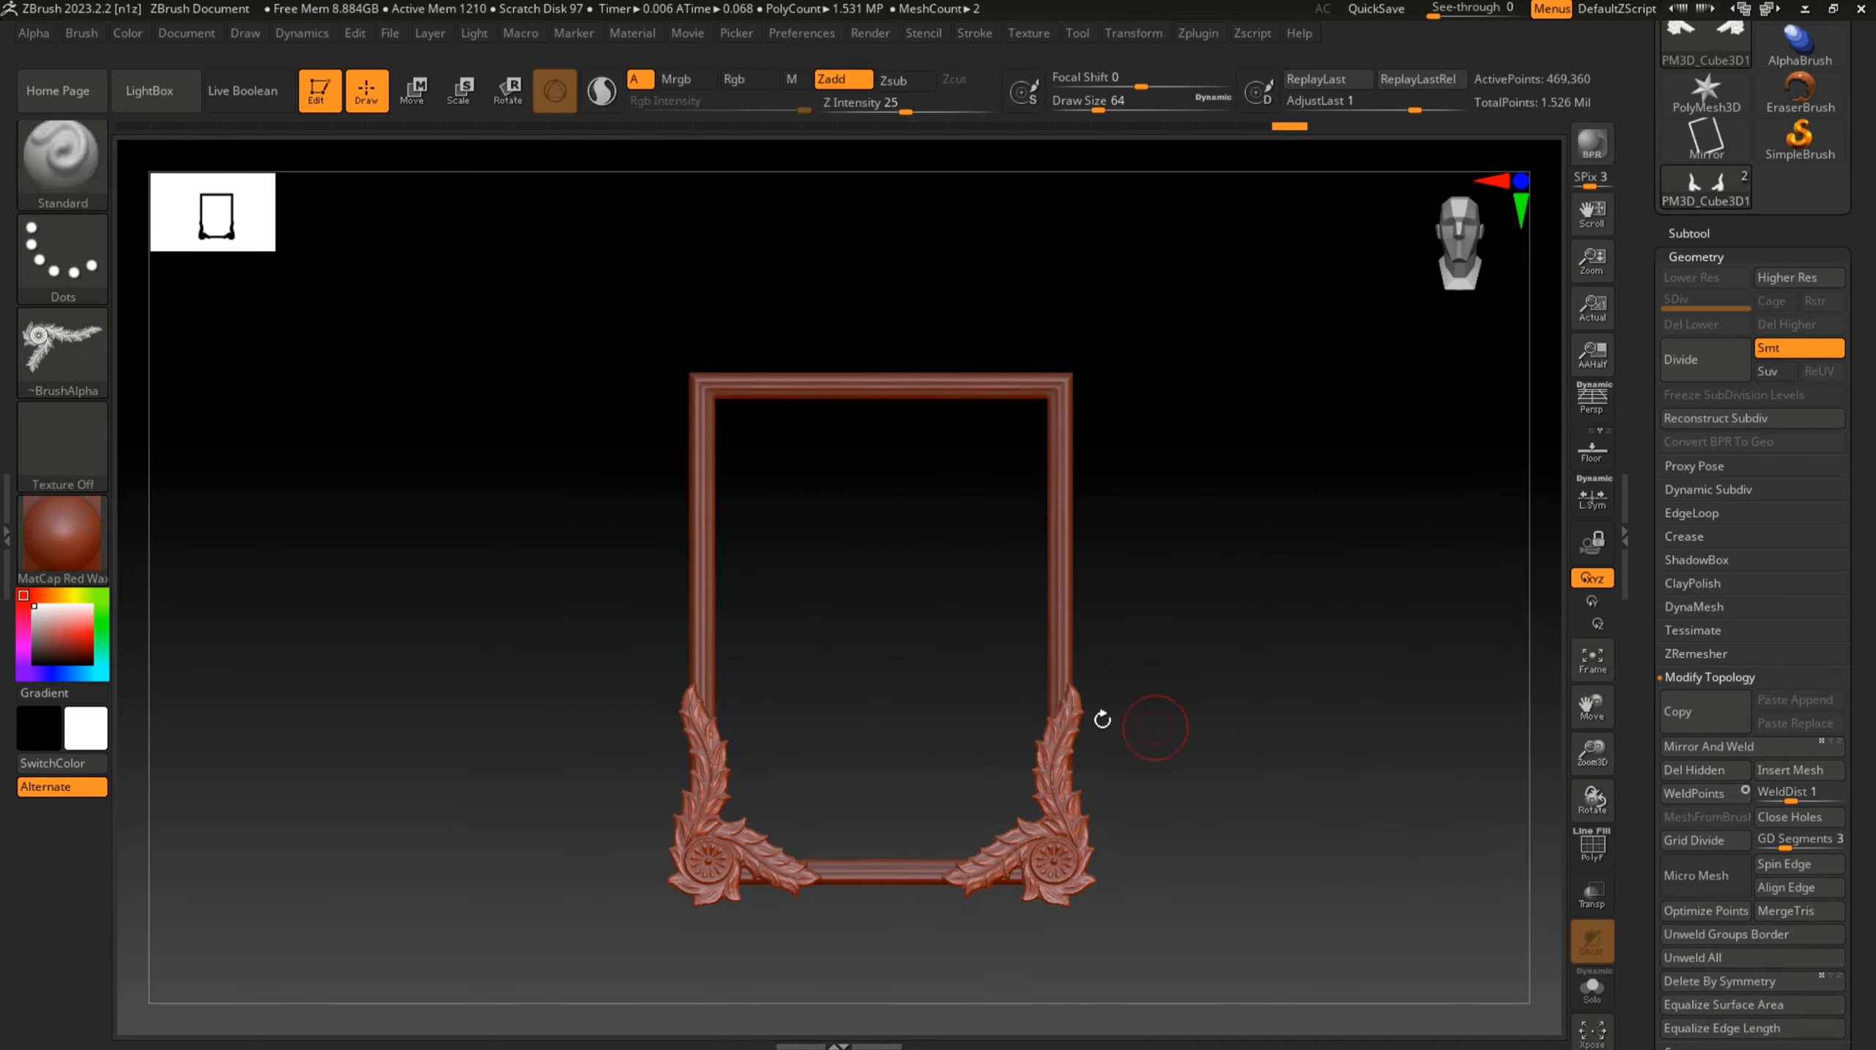
Try copying the two lower corner ornaments, flipping the copies, and raising them to the frame's upper corners
{"action": "mouse_move", "coordinate": [1102, 717]}
{"action": "right_mouse_down", "text": "ctrl"}
{"action": "mouse_move", "coordinate": [1104, 752]}
{"action": "mouse_move", "coordinate": [1098, 681]}
{"action": "mouse_move", "coordinate": [1052, 732]}
{"action": "right_mouse_up", "text": "ctrl"}
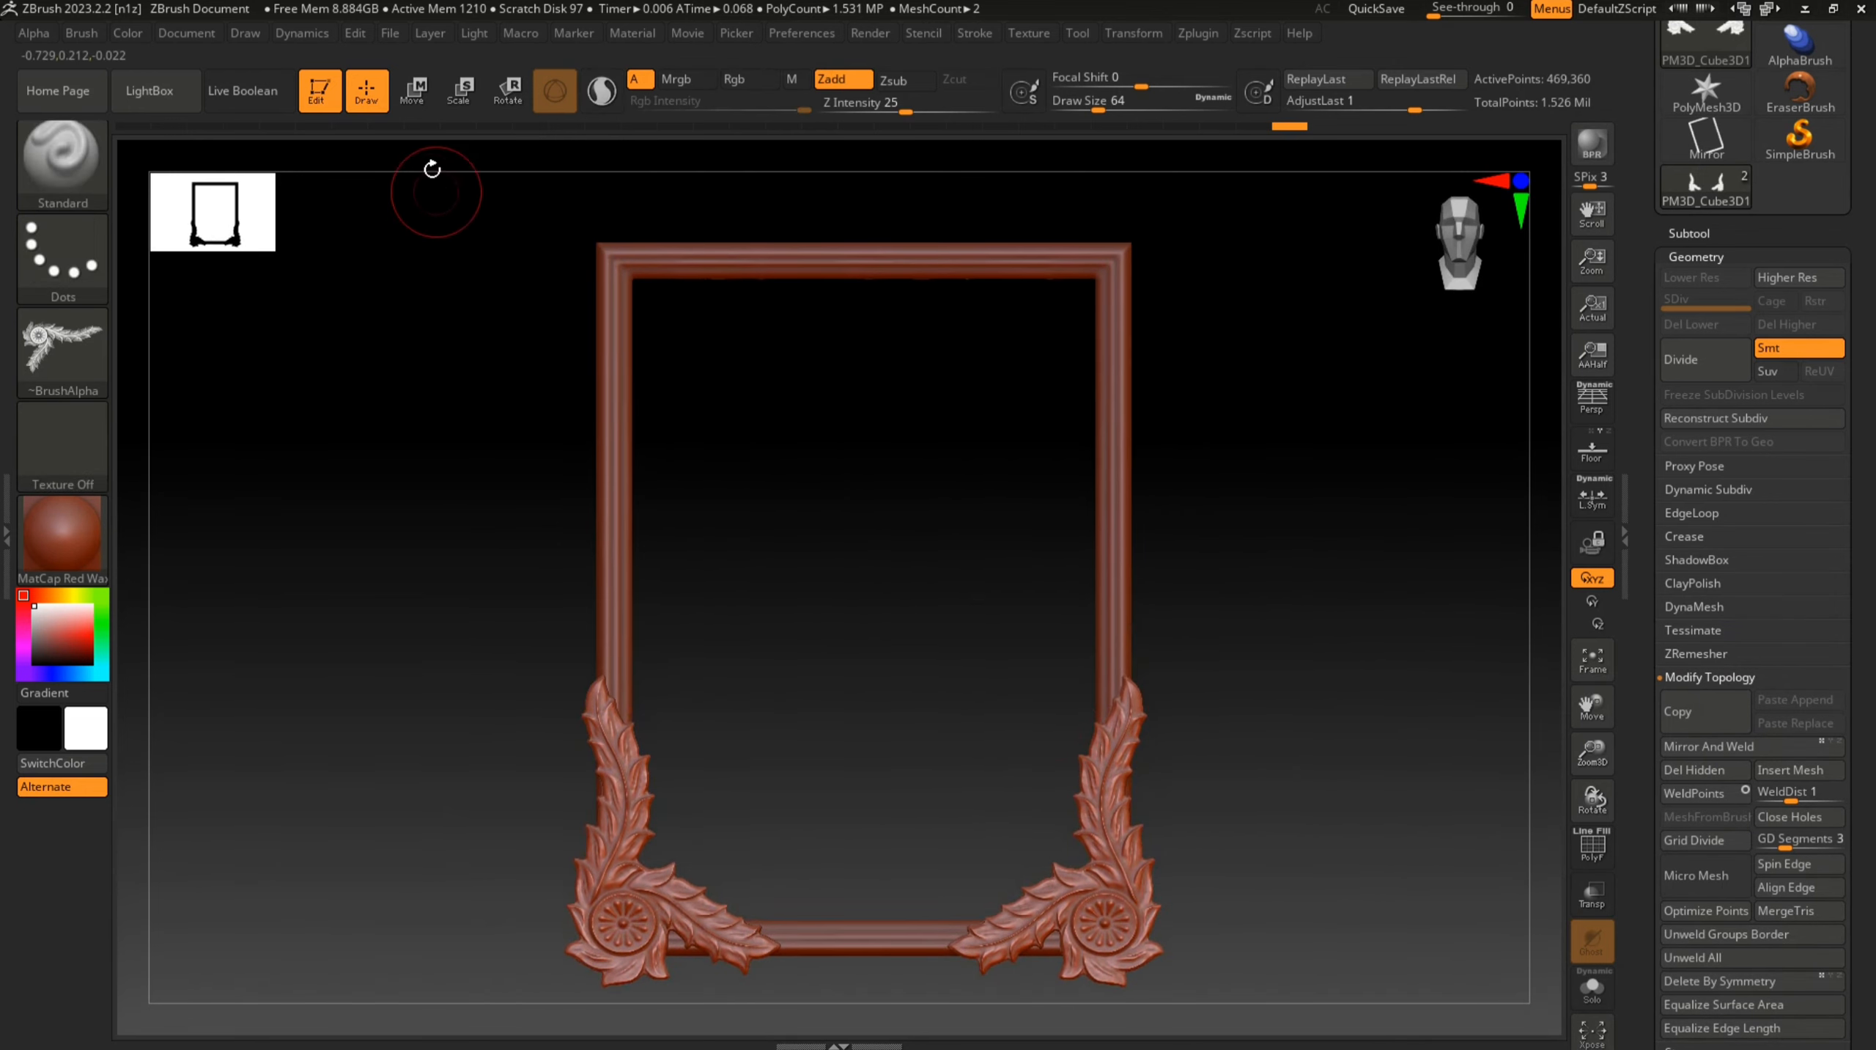
{"action": "left_click", "coordinate": [416, 87]}
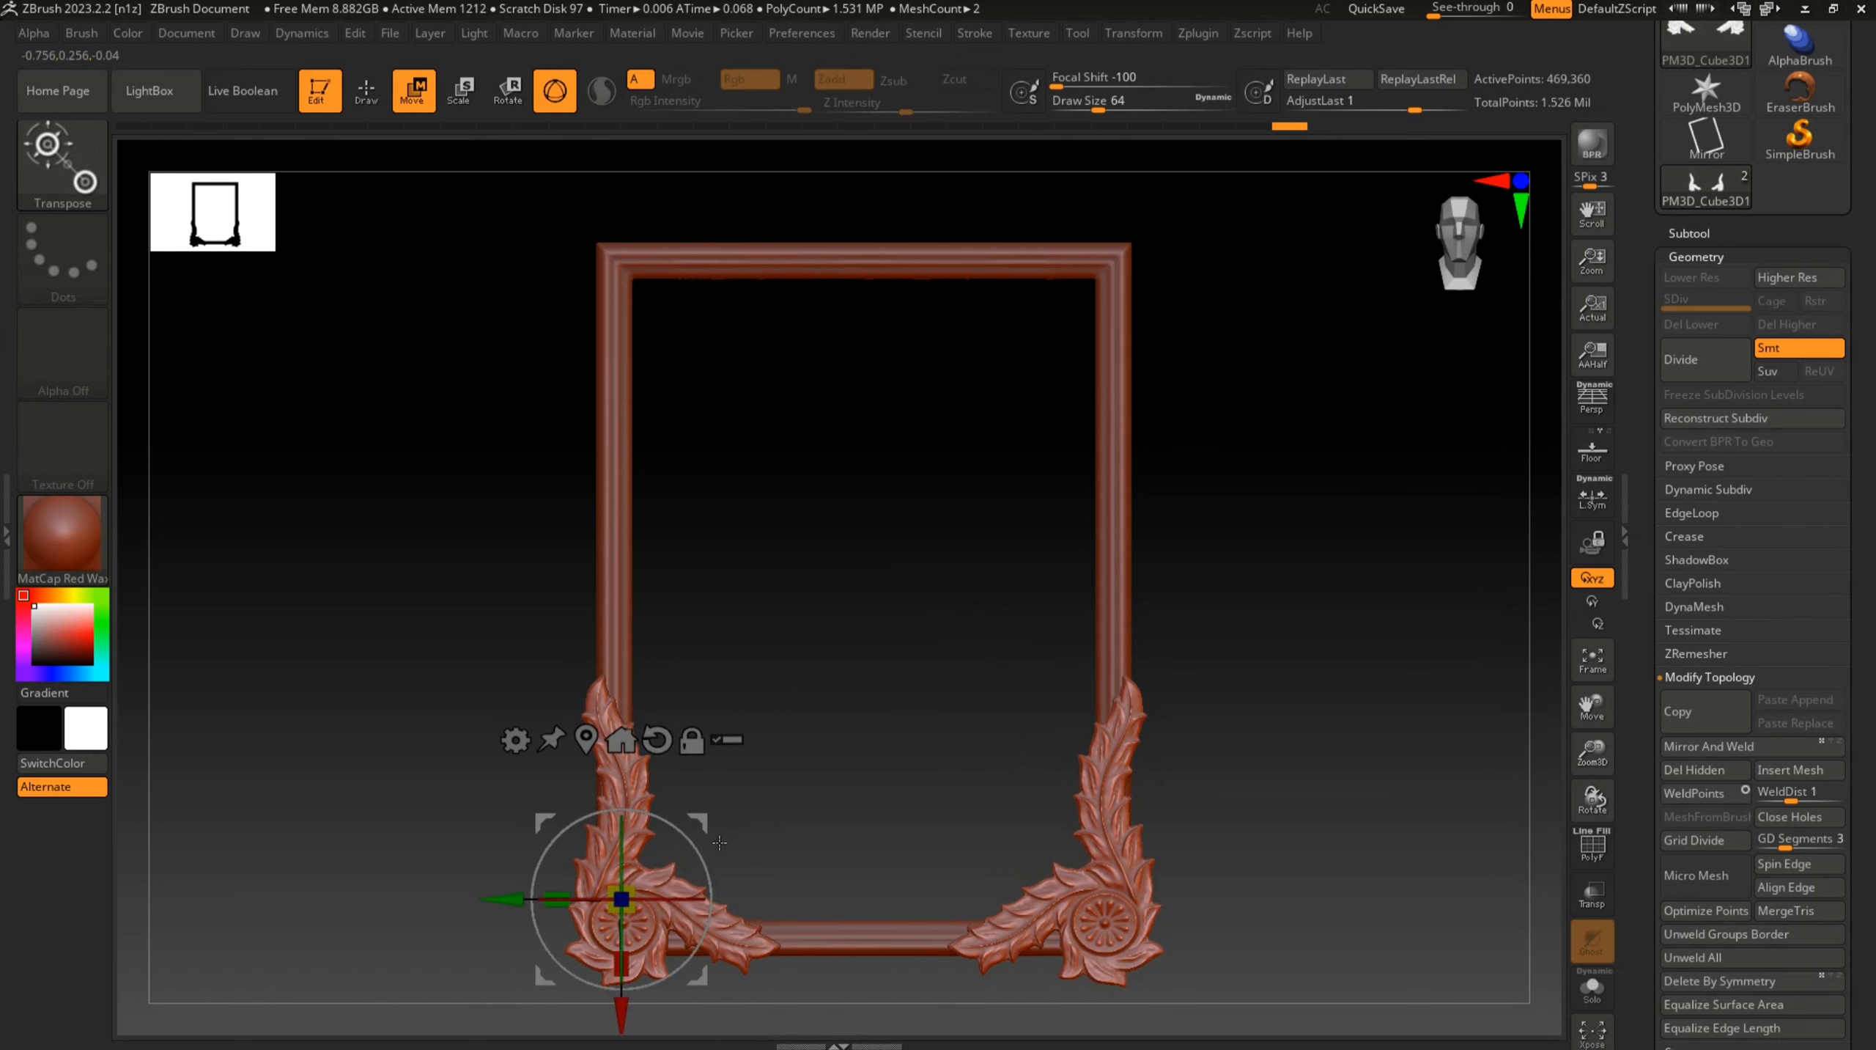
{"action": "left_click_drag", "start_coordinate": [496, 895], "coordinate": [754, 898], "text": "alt"}
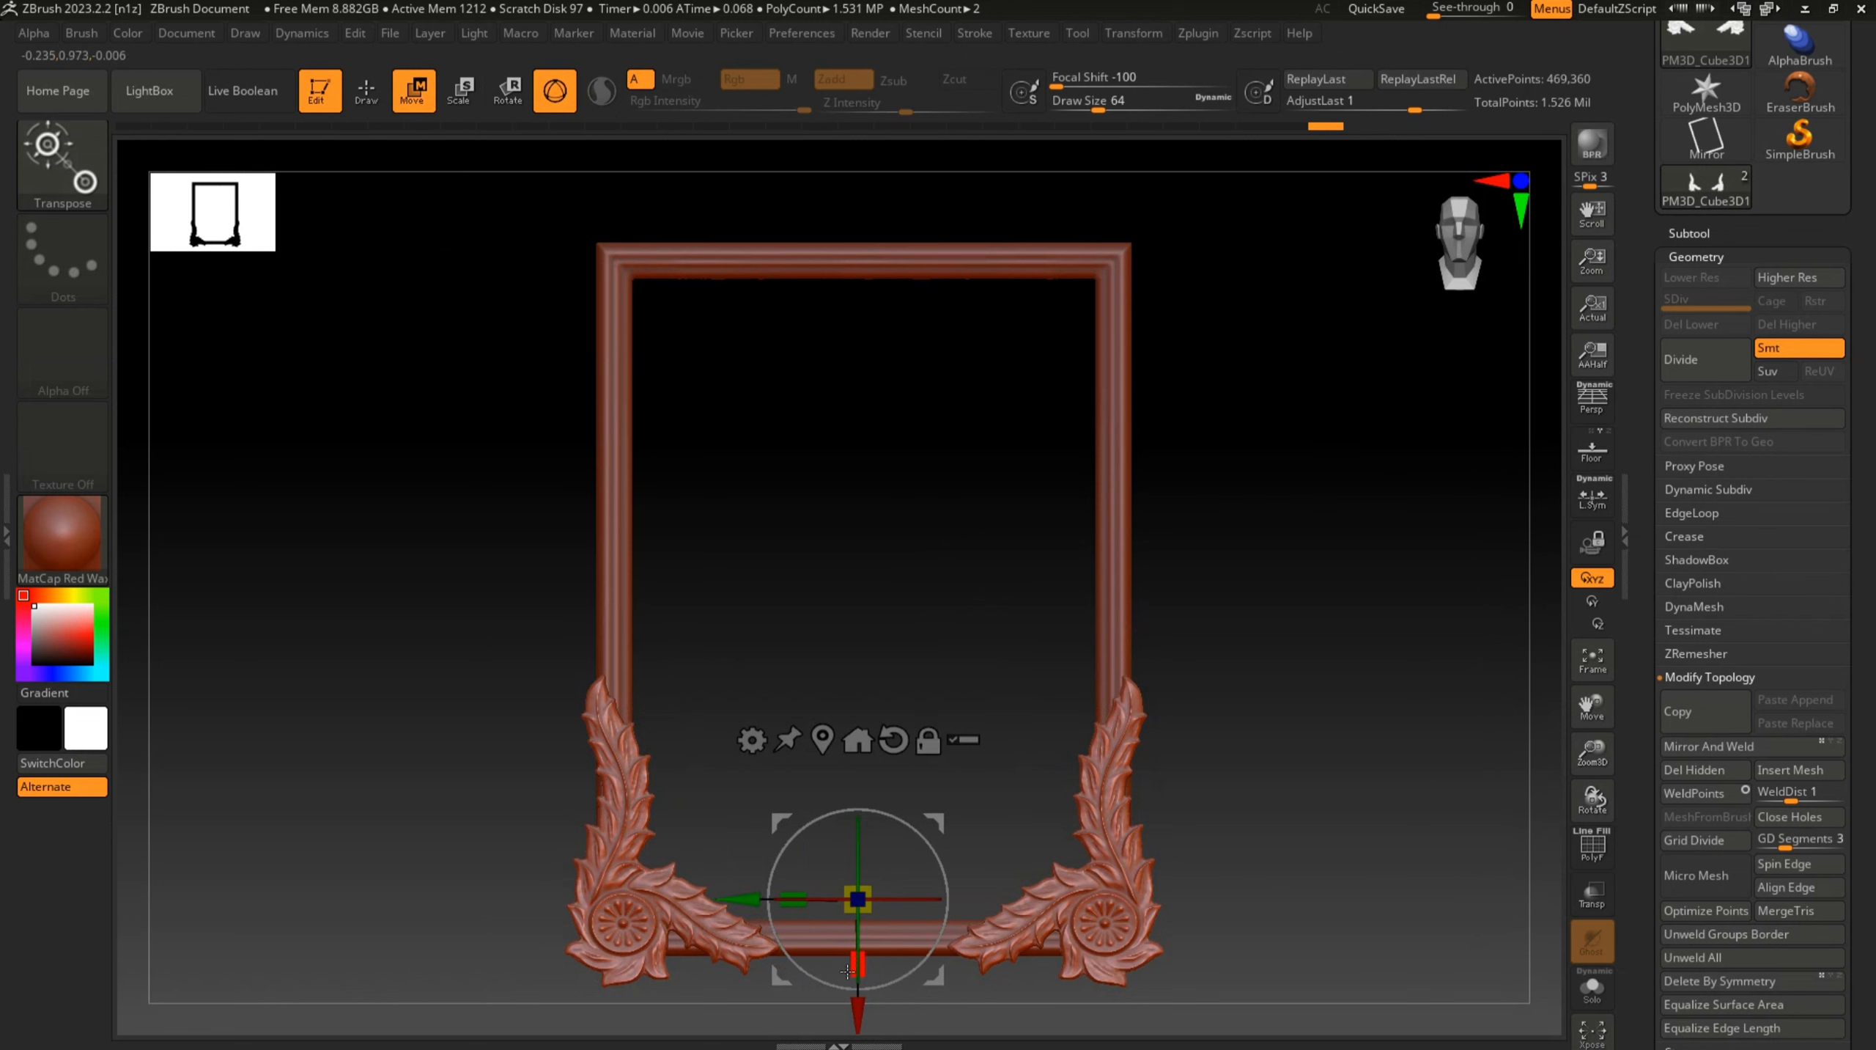
{"action": "mouse_move", "coordinate": [859, 1019]}
{"action": "left_mouse_down", "text": "alt"}
{"action": "mouse_move", "coordinate": [852, 548]}
{"action": "mouse_move", "coordinate": [655, 543]}
{"action": "mouse_move", "coordinate": [601, 337]}
{"action": "mouse_move", "coordinate": [577, 322]}
{"action": "left_mouse_up", "text": "alt"}
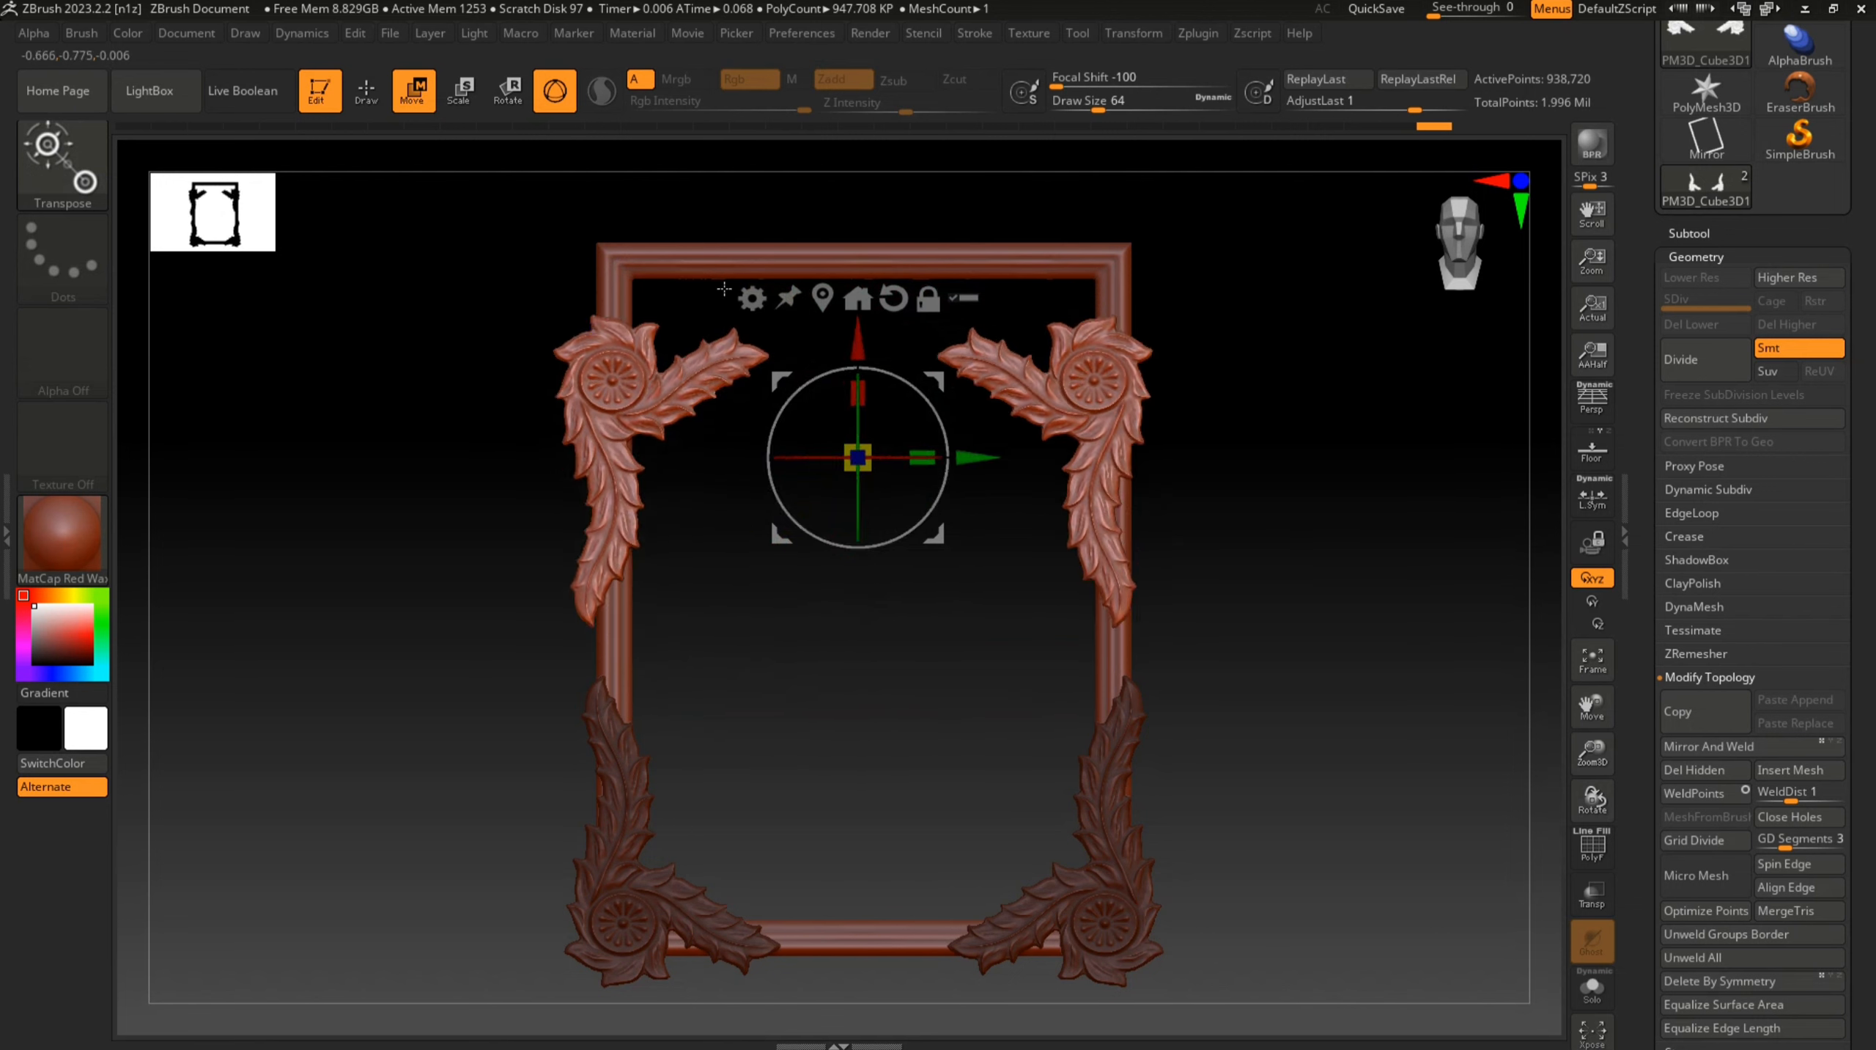
{"action": "left_click_drag", "start_coordinate": [860, 337], "coordinate": [874, 225]}
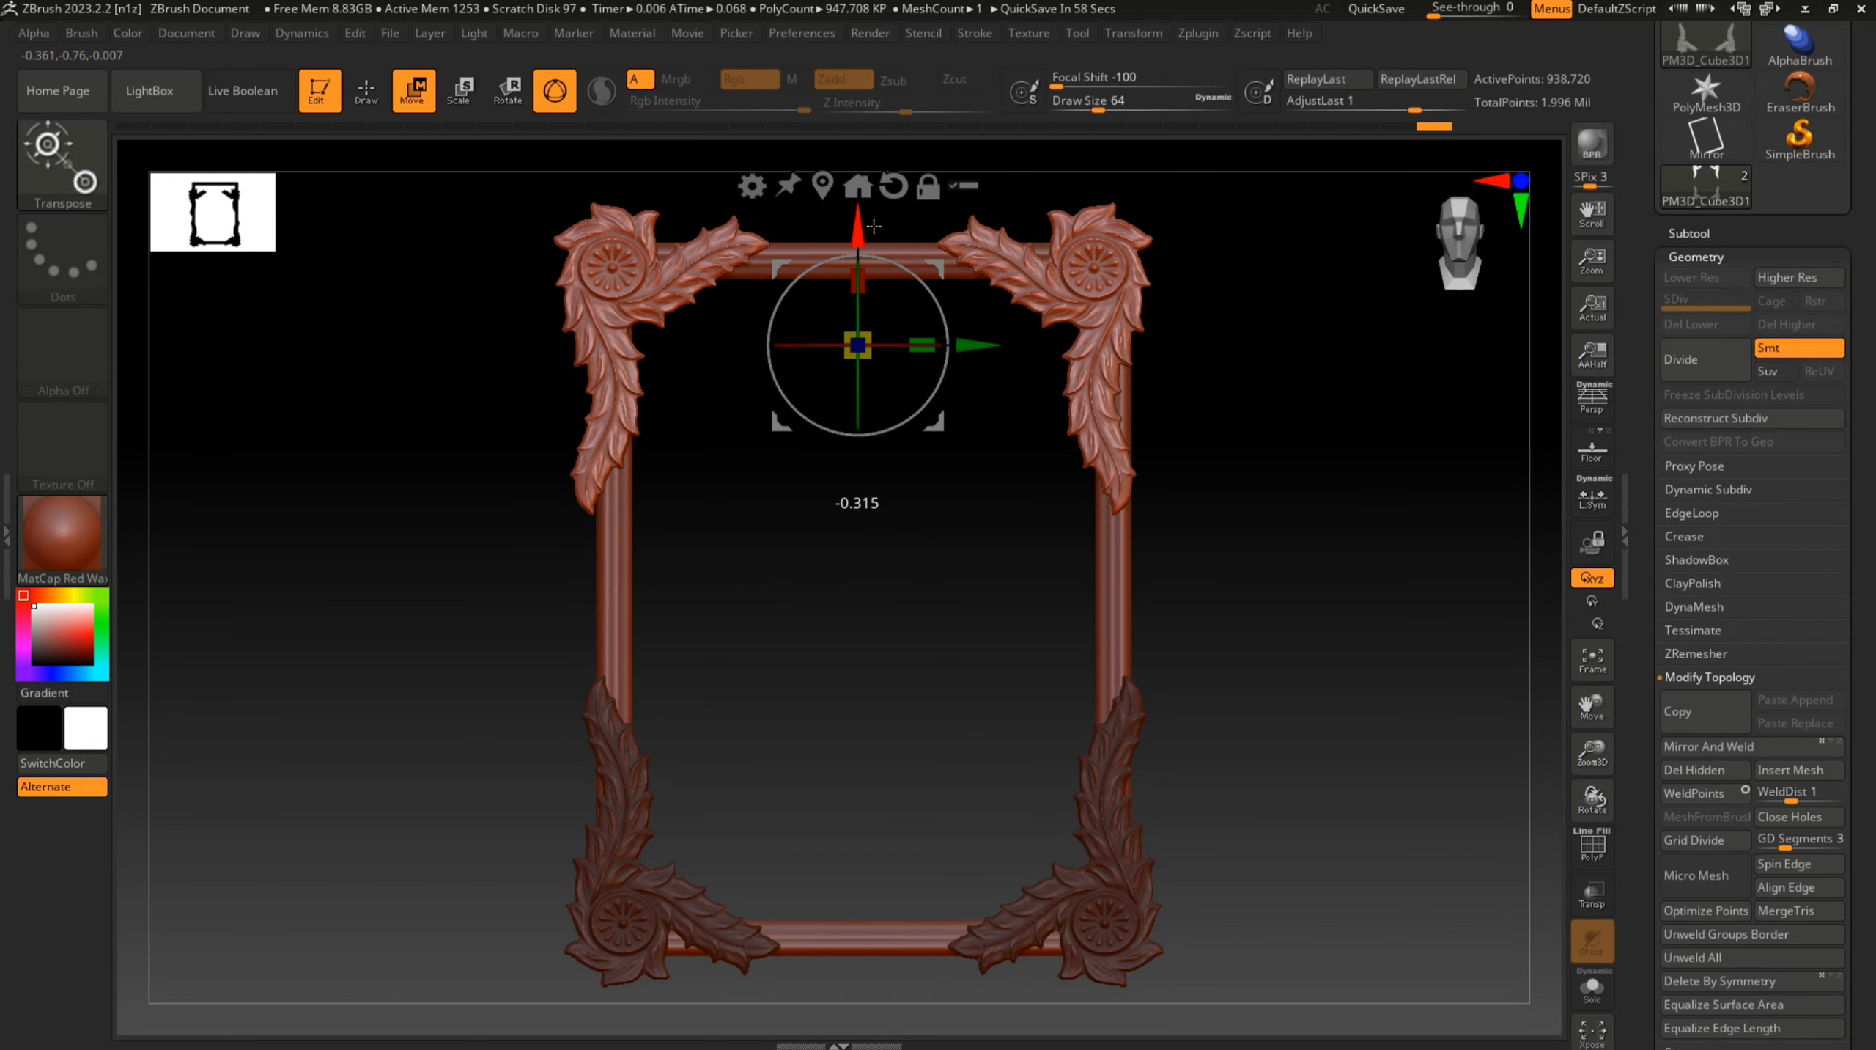
{"action": "mouse_move", "coordinate": [874, 226]}
{"action": "left_mouse_down"}
{"action": "mouse_move", "coordinate": [898, 227]}
{"action": "mouse_move", "coordinate": [901, 206]}
{"action": "left_mouse_up"}
{"action": "key", "text": "ctrl+z"}
{"action": "key", "text": "ctrl+z"}
{"action": "key", "text": "ctrl+z"}
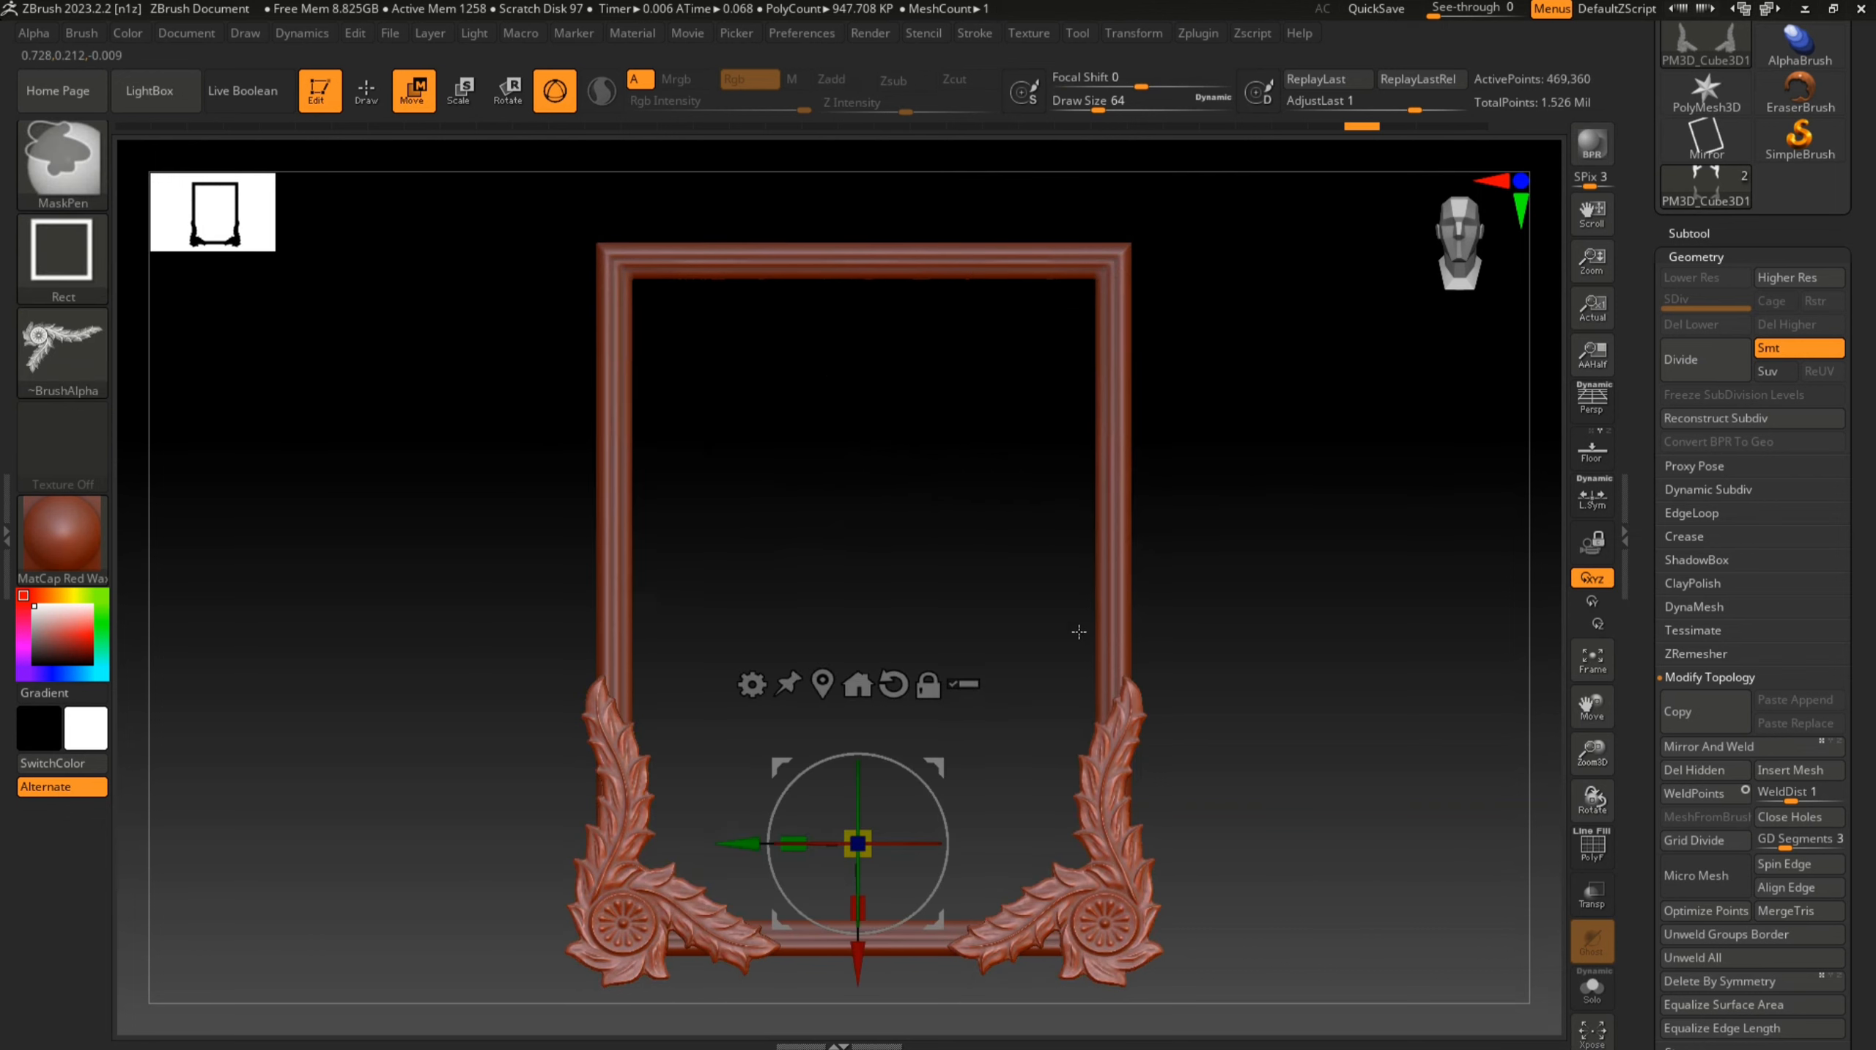
Try again to duplicate the lower ornament pair upward, rotate it, and align its rosettes with the frame's upper corners
{"action": "left_click_drag", "start_coordinate": [857, 979], "coordinate": [860, 543]}
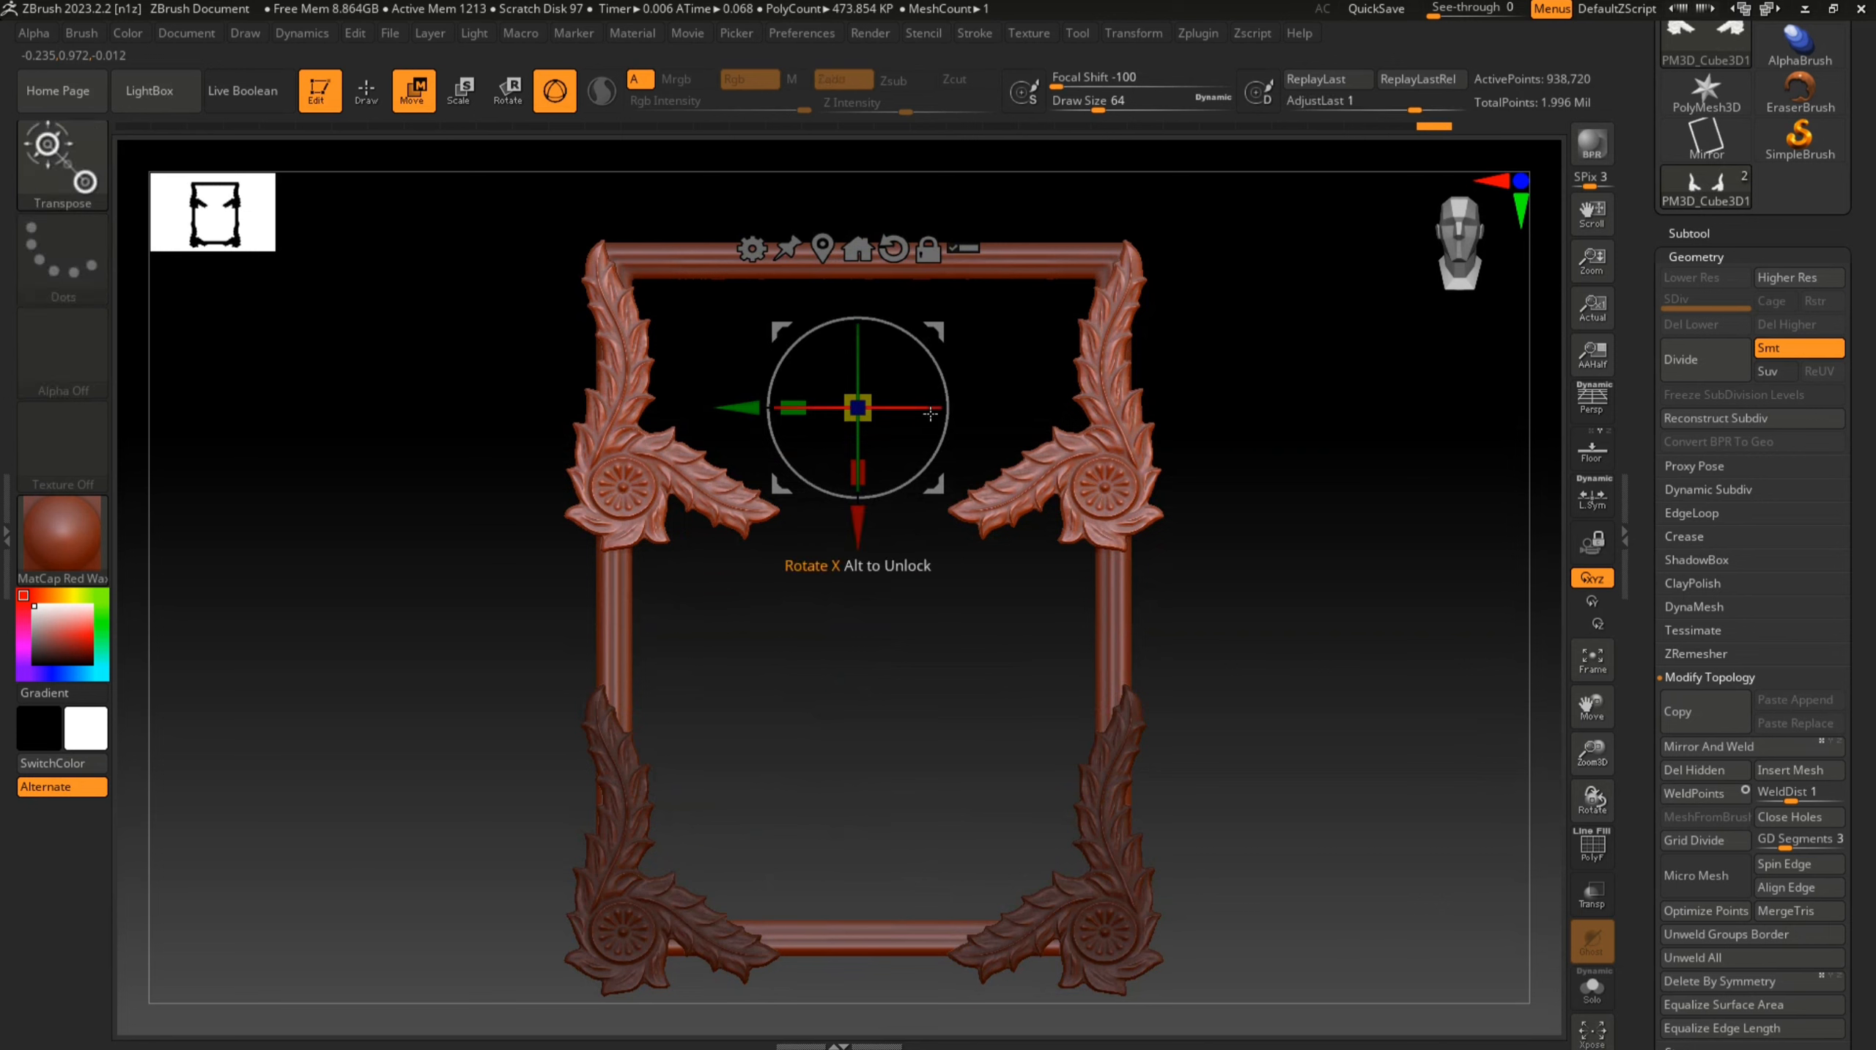
{"action": "left_click_drag", "start_coordinate": [939, 439], "coordinate": [636, 349]}
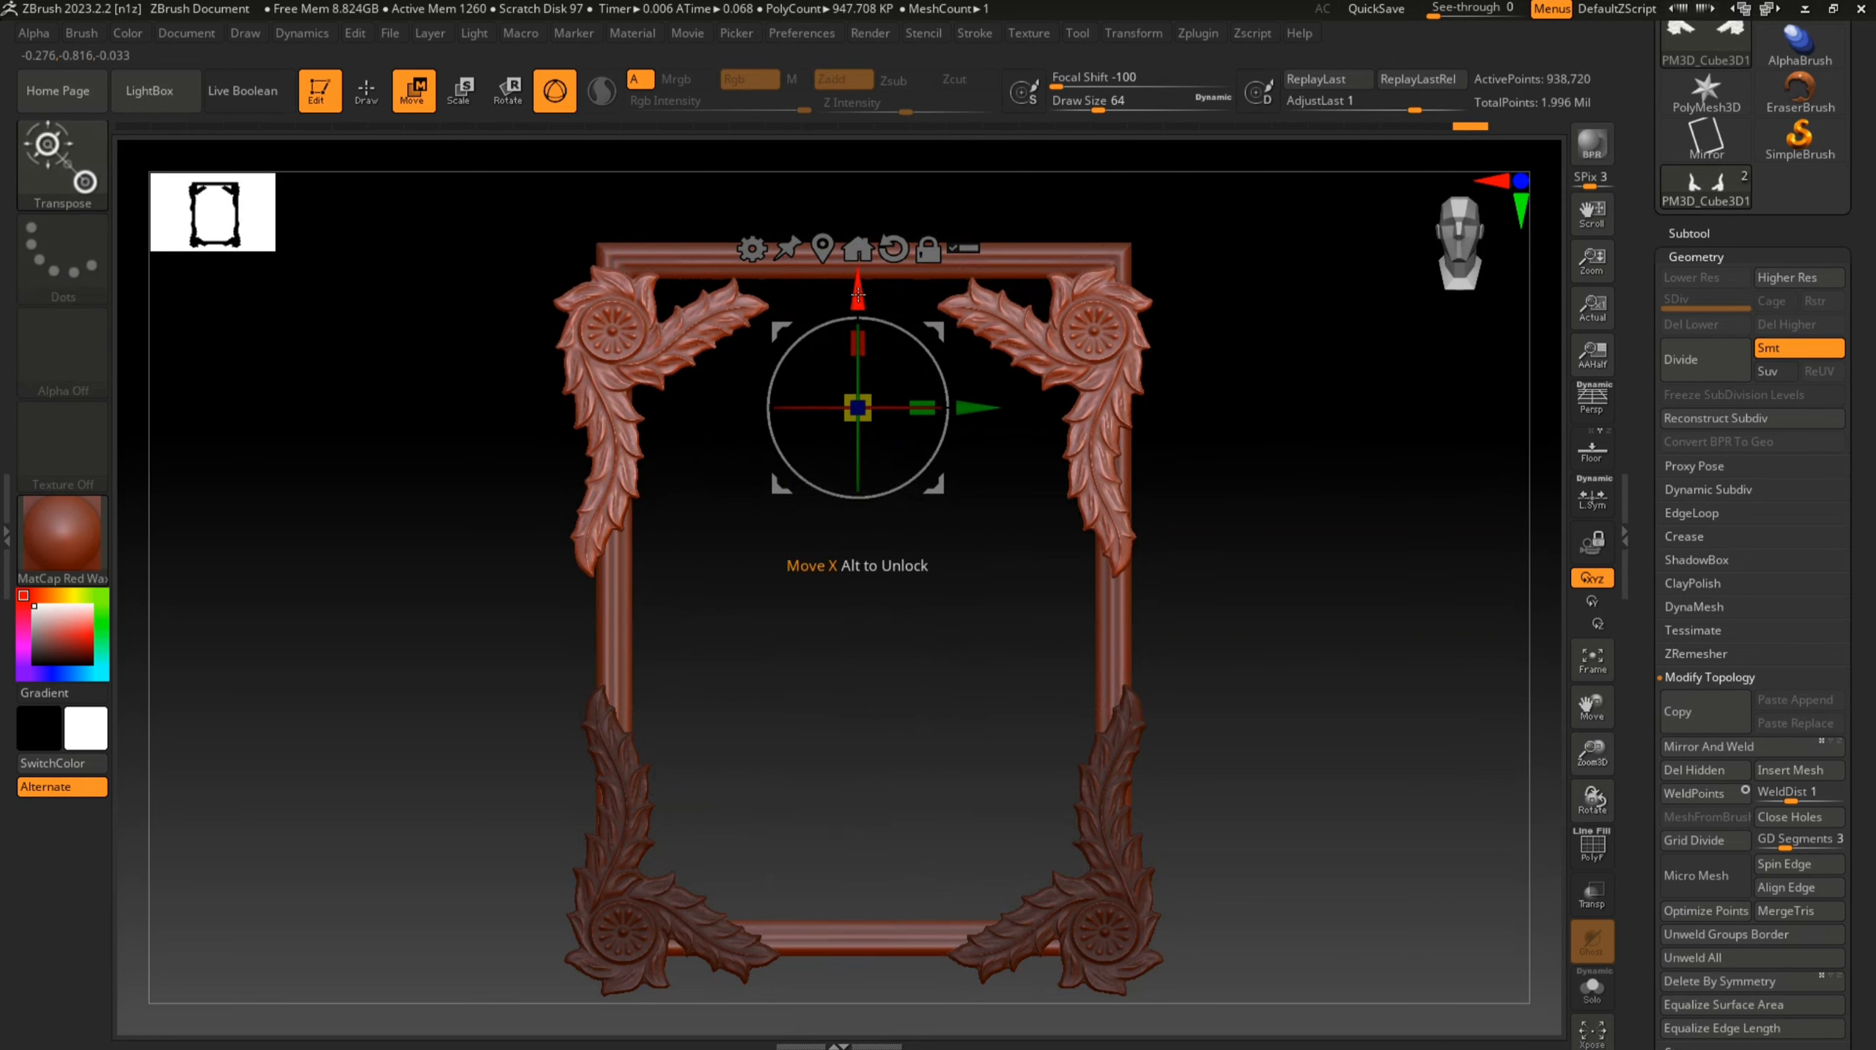
{"action": "left_click_drag", "start_coordinate": [859, 295], "coordinate": [875, 230]}
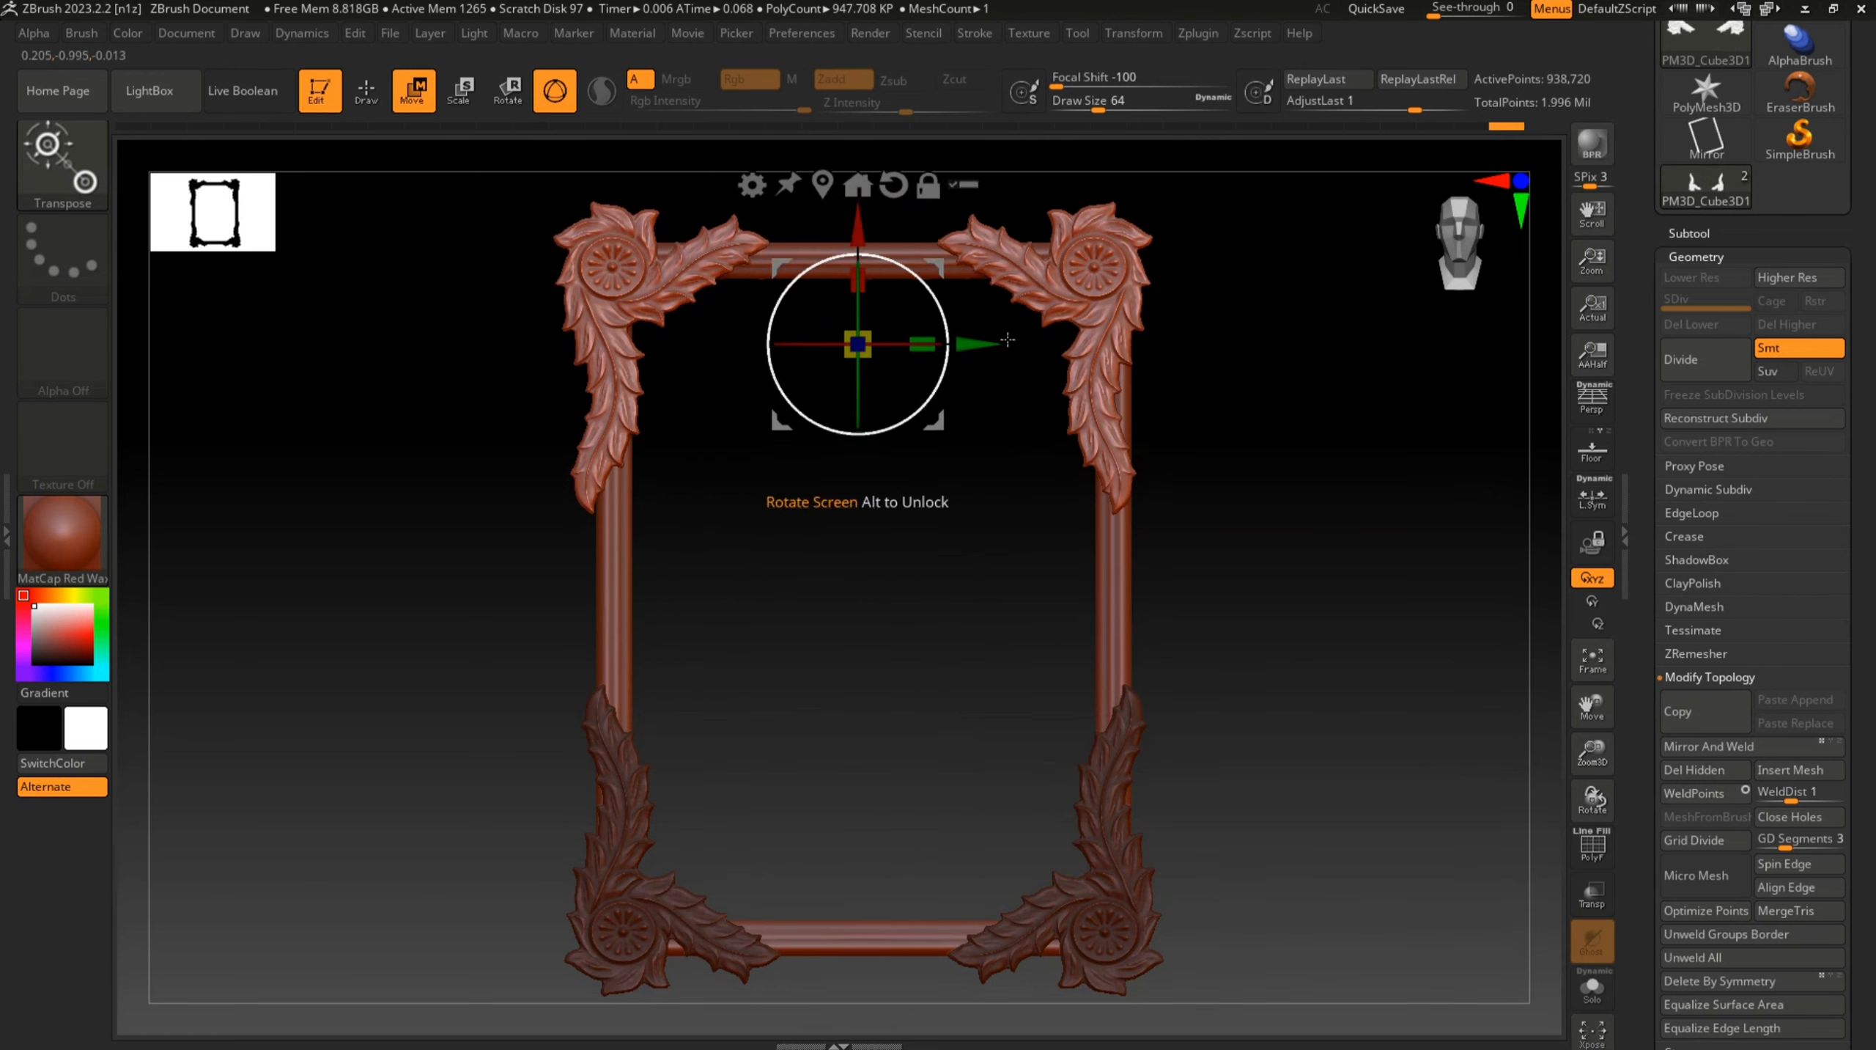
{"action": "mouse_move", "coordinate": [1322, 504]}
{"action": "left_mouse_down"}
{"action": "mouse_move", "coordinate": [1150, 526]}
{"action": "mouse_move", "coordinate": [1343, 500]}
{"action": "left_mouse_up"}
{"action": "left_click_drag", "start_coordinate": [1171, 593], "coordinate": [1294, 569]}
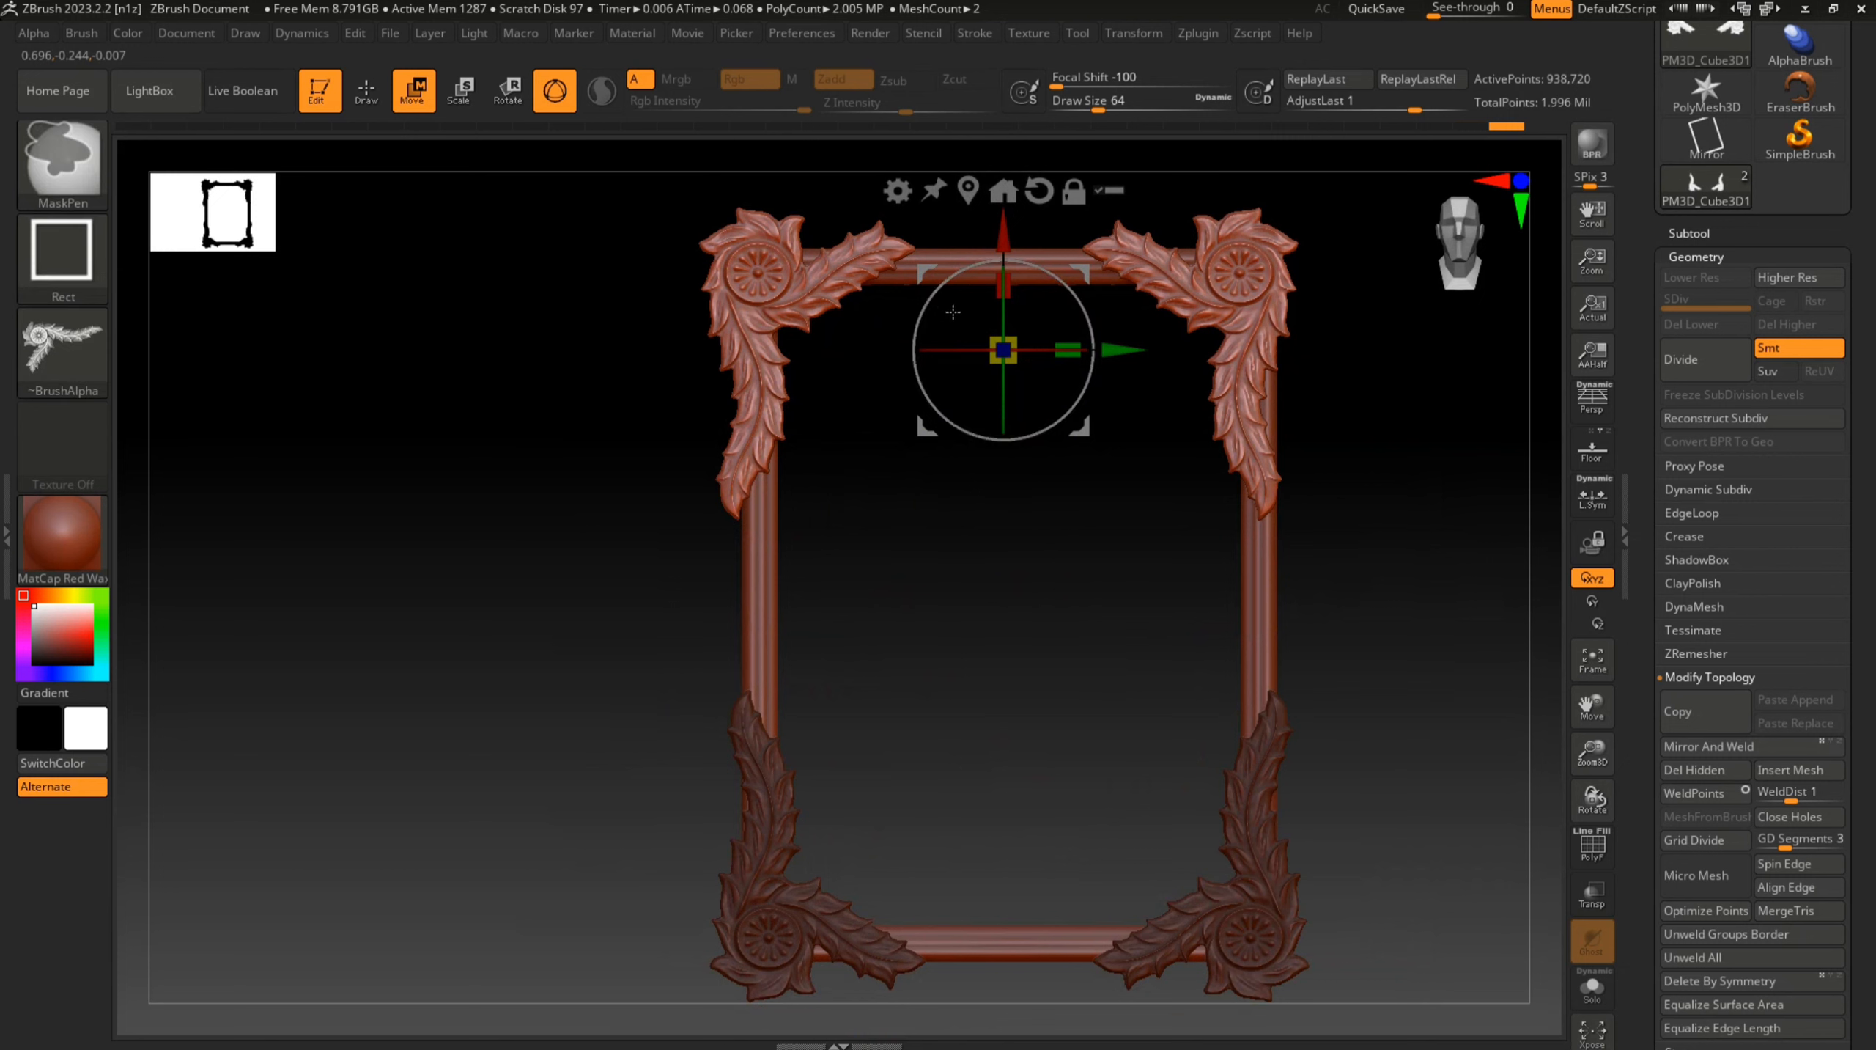
Undo the second upper ornament copy and the transforms before it, and return to Draw mode
{"action": "key", "text": "ctrl+z"}
{"action": "key", "text": "ctrl+z"}
{"action": "key", "text": "ctrl+z"}
{"action": "key", "text": "ctrl+z"}
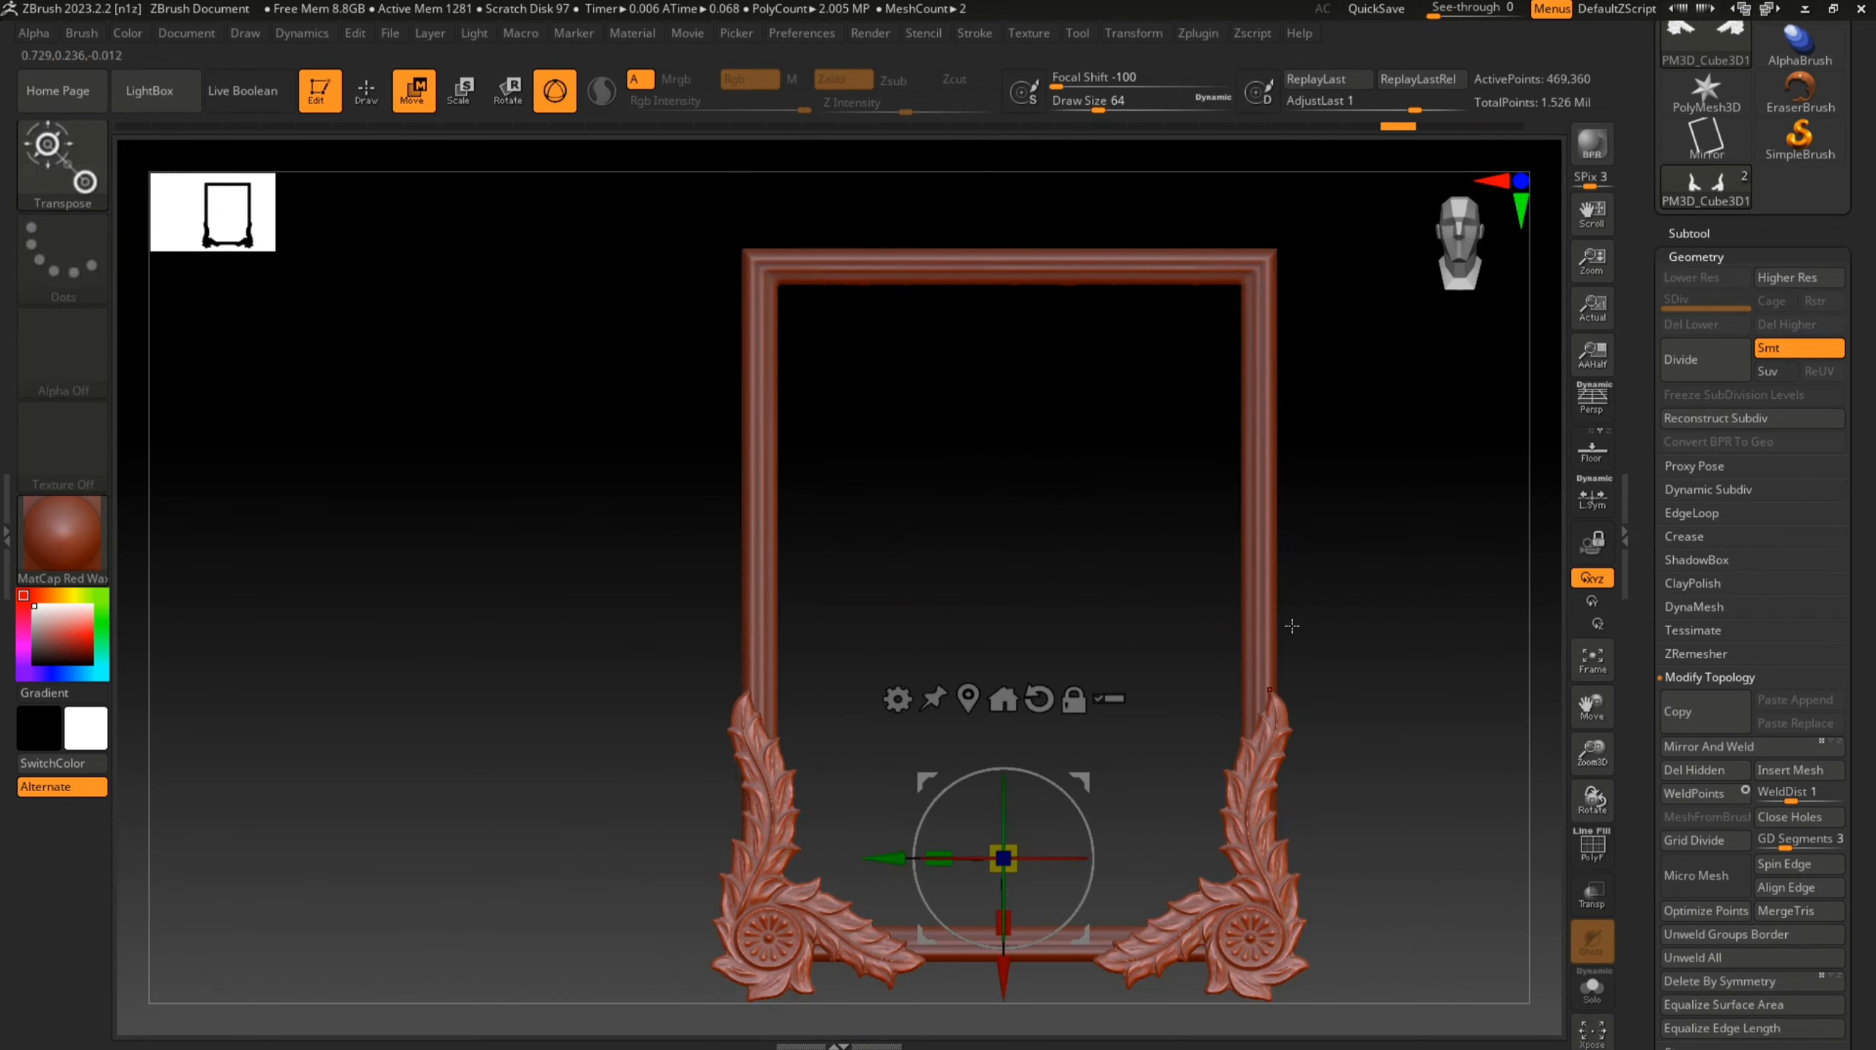
{"action": "key", "text": "ctrl+z"}
{"action": "key", "text": "ctrl+z"}
{"action": "left_click", "coordinate": [367, 91]}
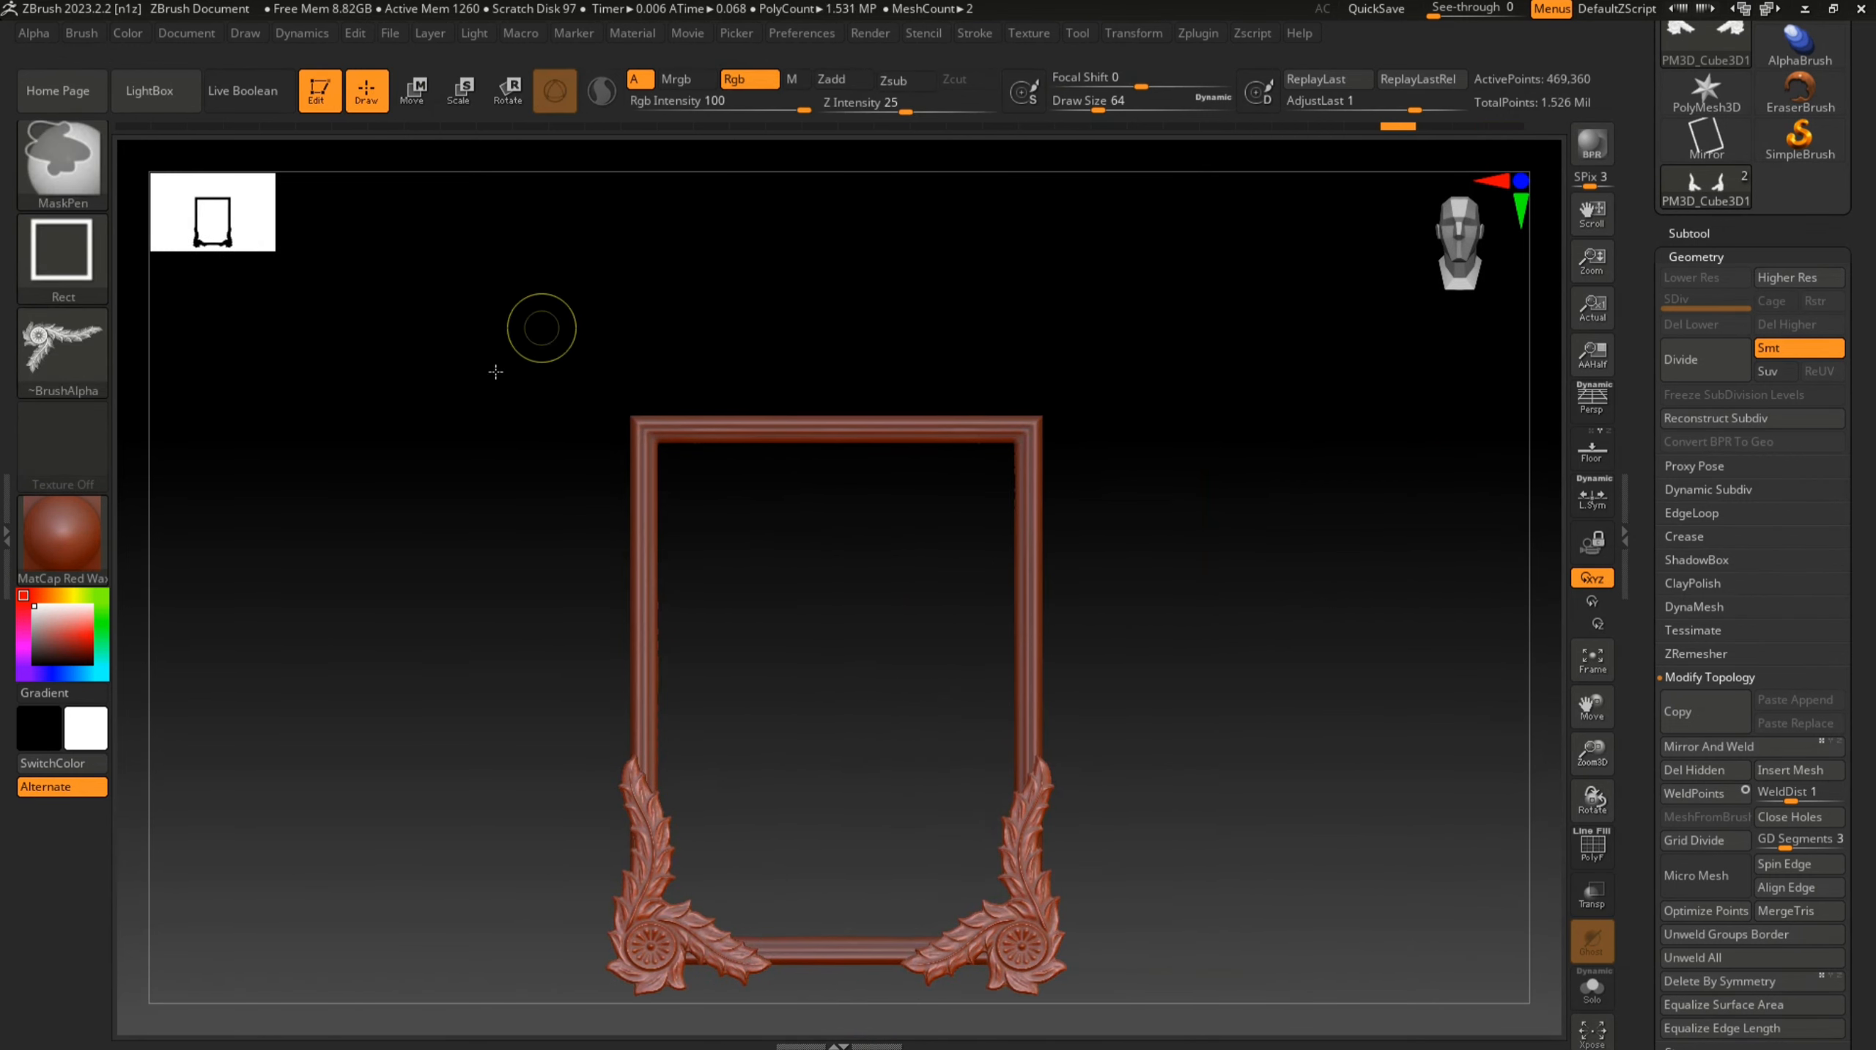
{"action": "key", "text": "ctrl+z"}
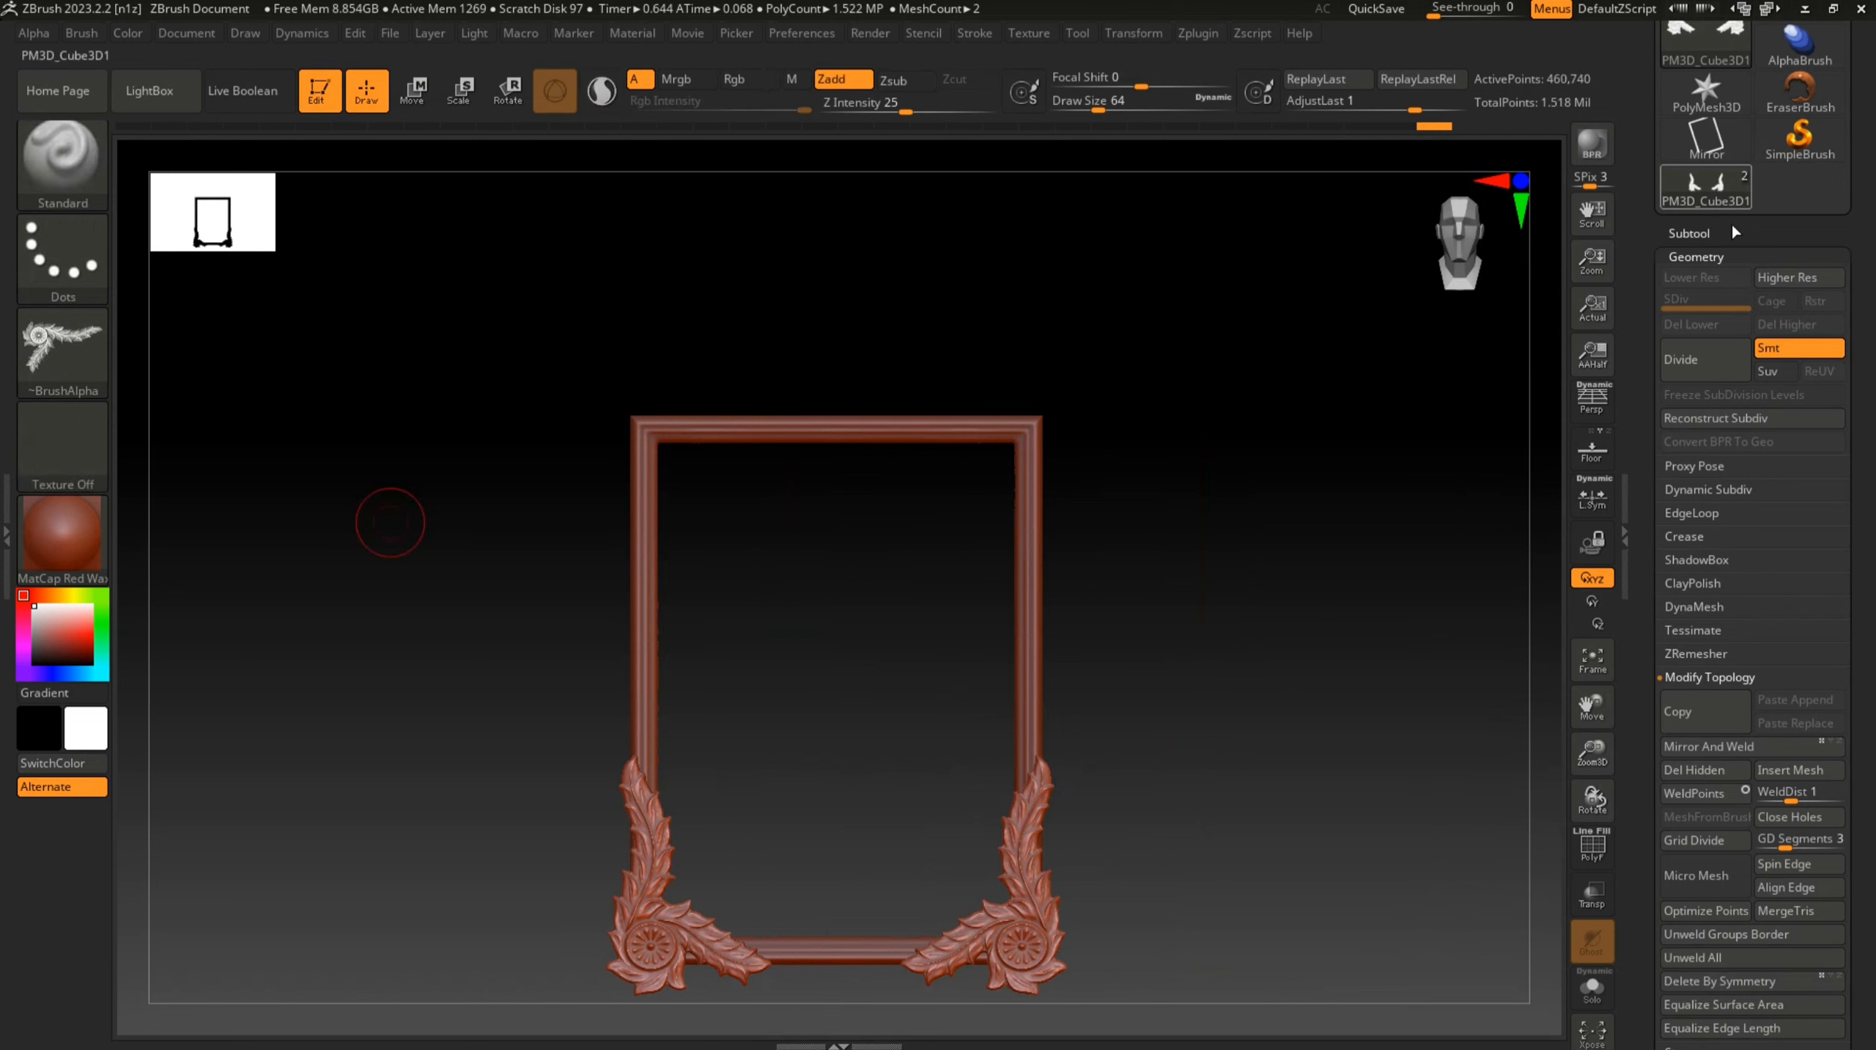
Merge the mirror frame subtool with the corner ornaments subtool below it using MergeDown
{"action": "left_click", "coordinate": [1720, 234]}
{"action": "left_click", "coordinate": [1704, 317]}
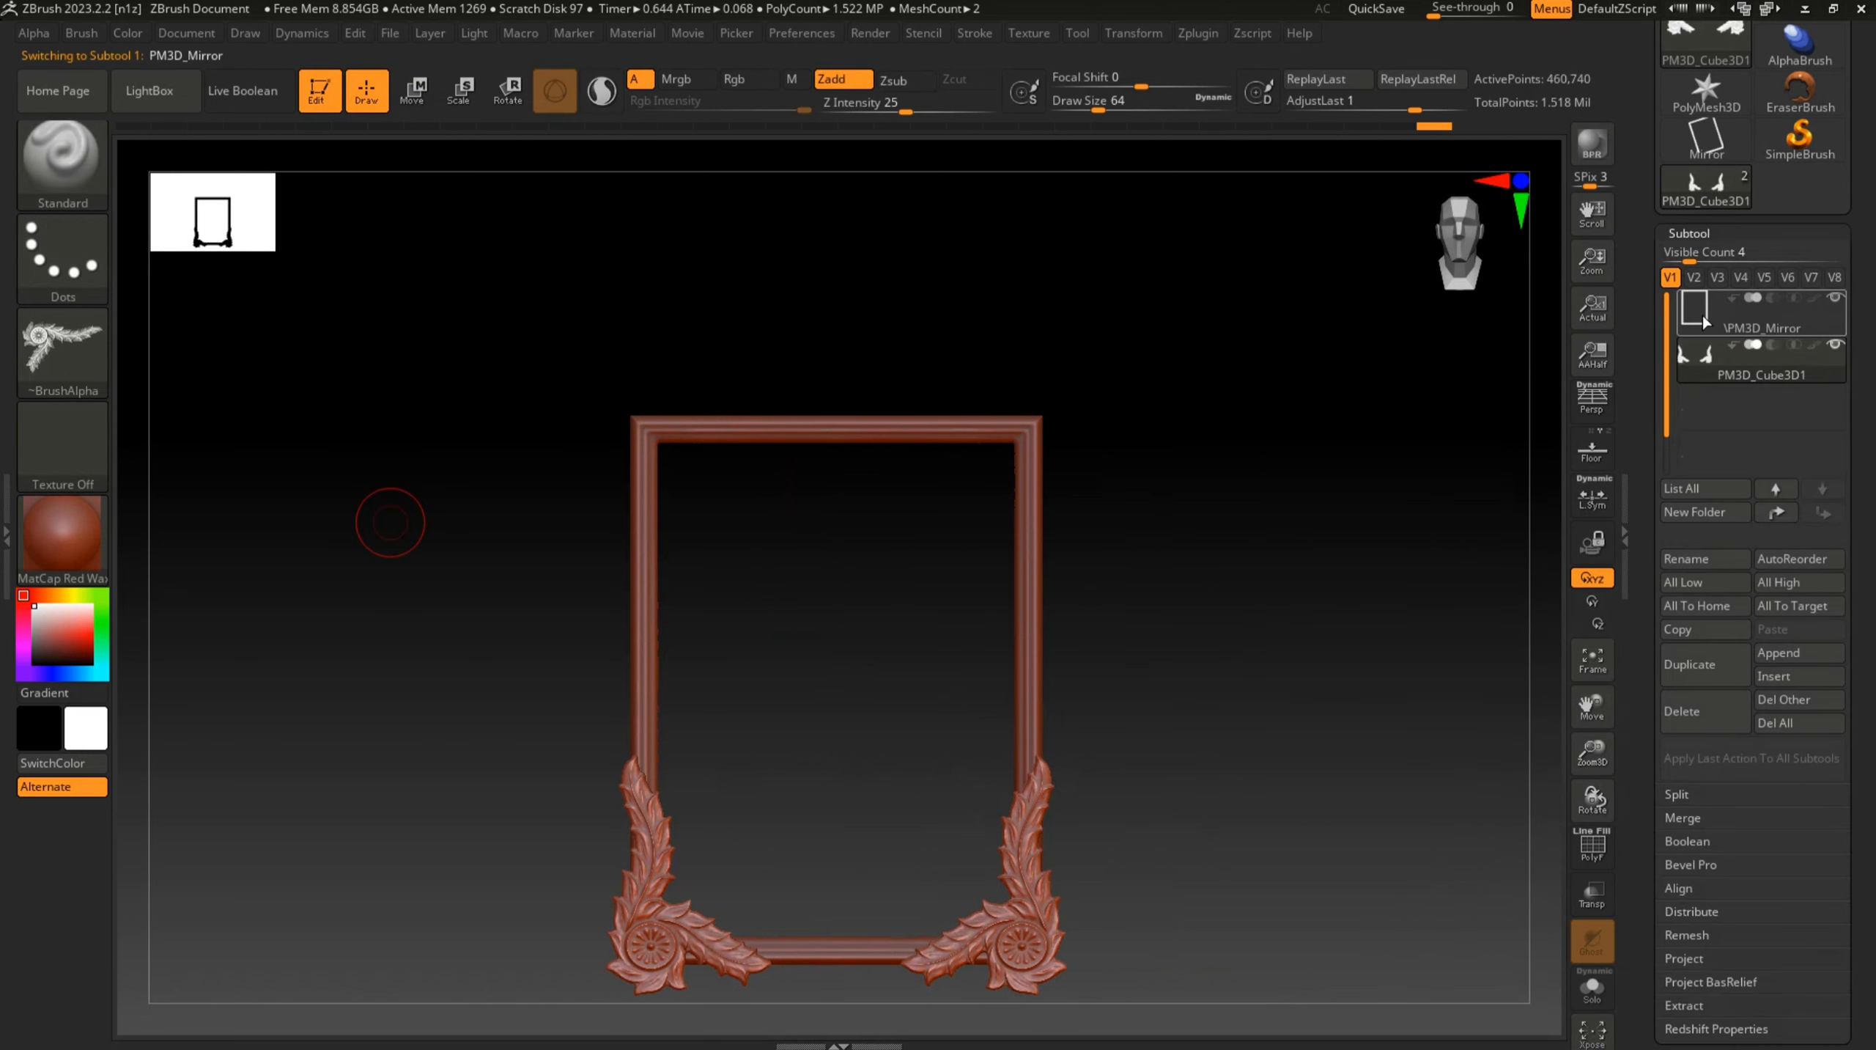
{"action": "left_click", "coordinate": [1702, 818]}
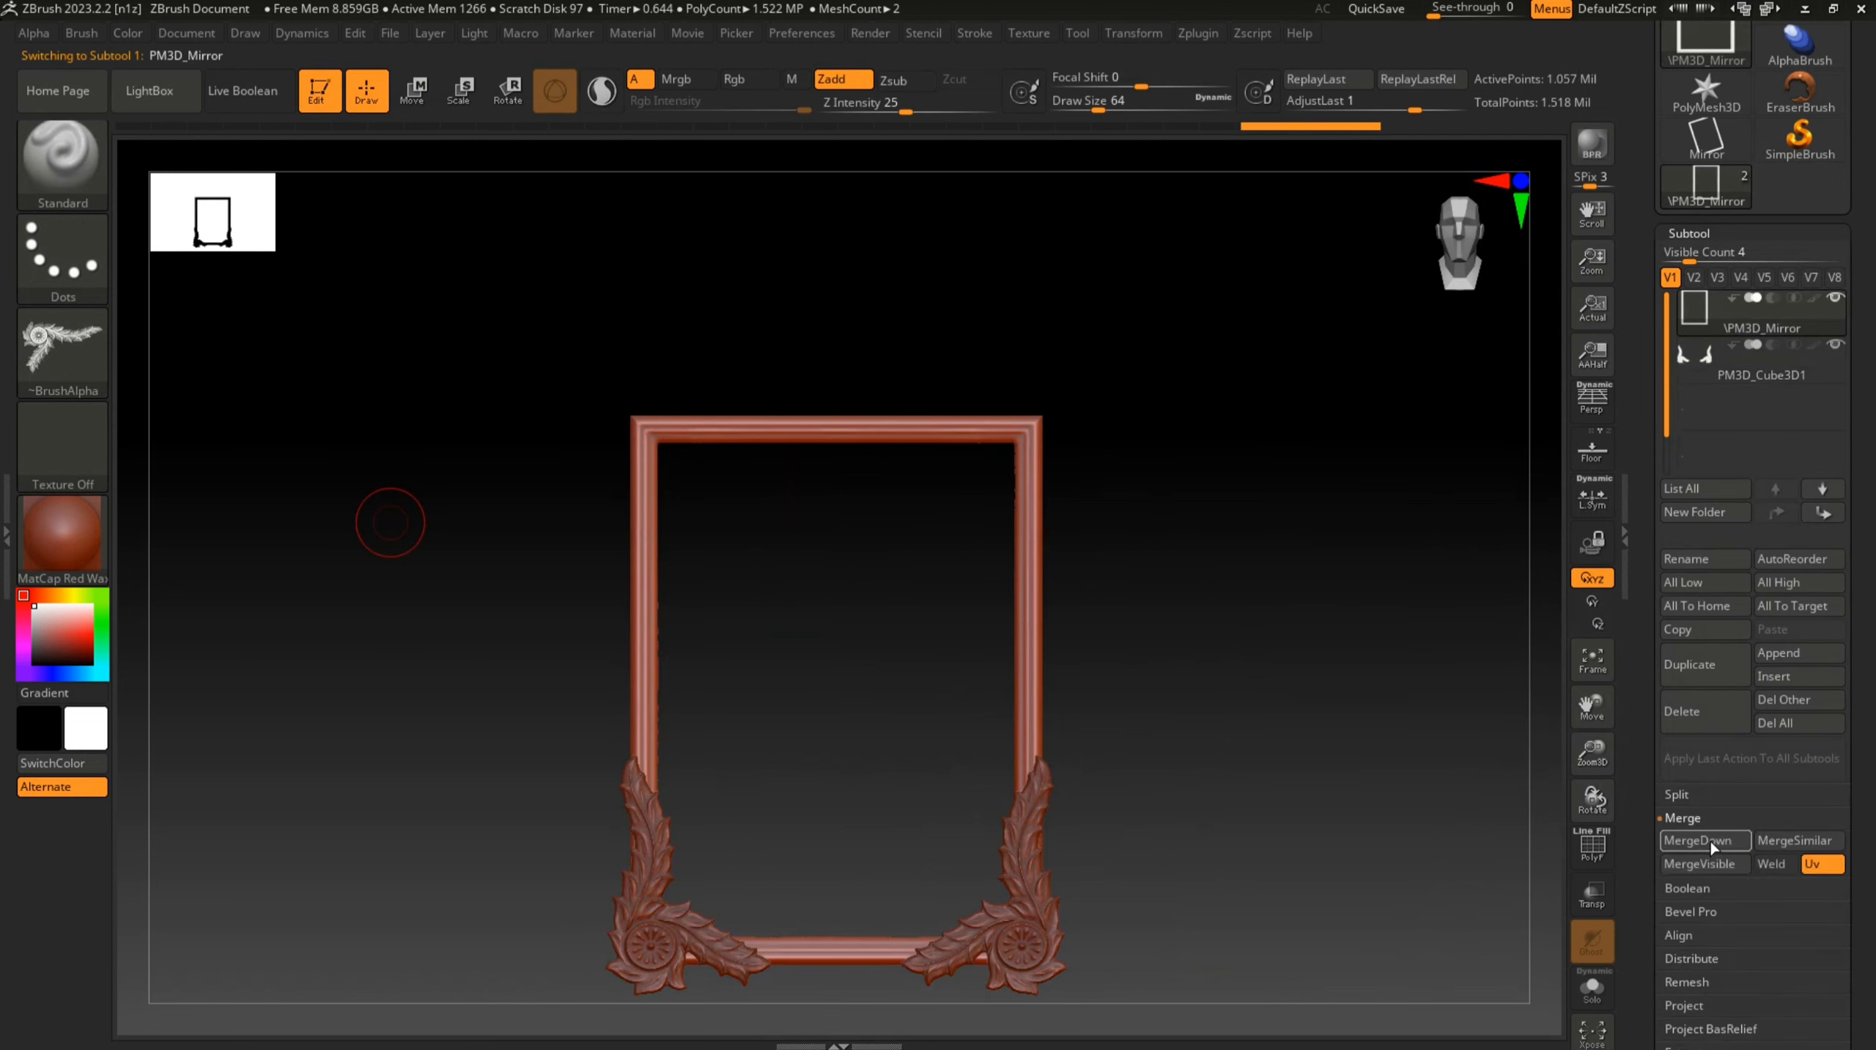
{"action": "left_click", "coordinate": [1705, 840]}
{"action": "left_click", "coordinate": [1524, 882]}
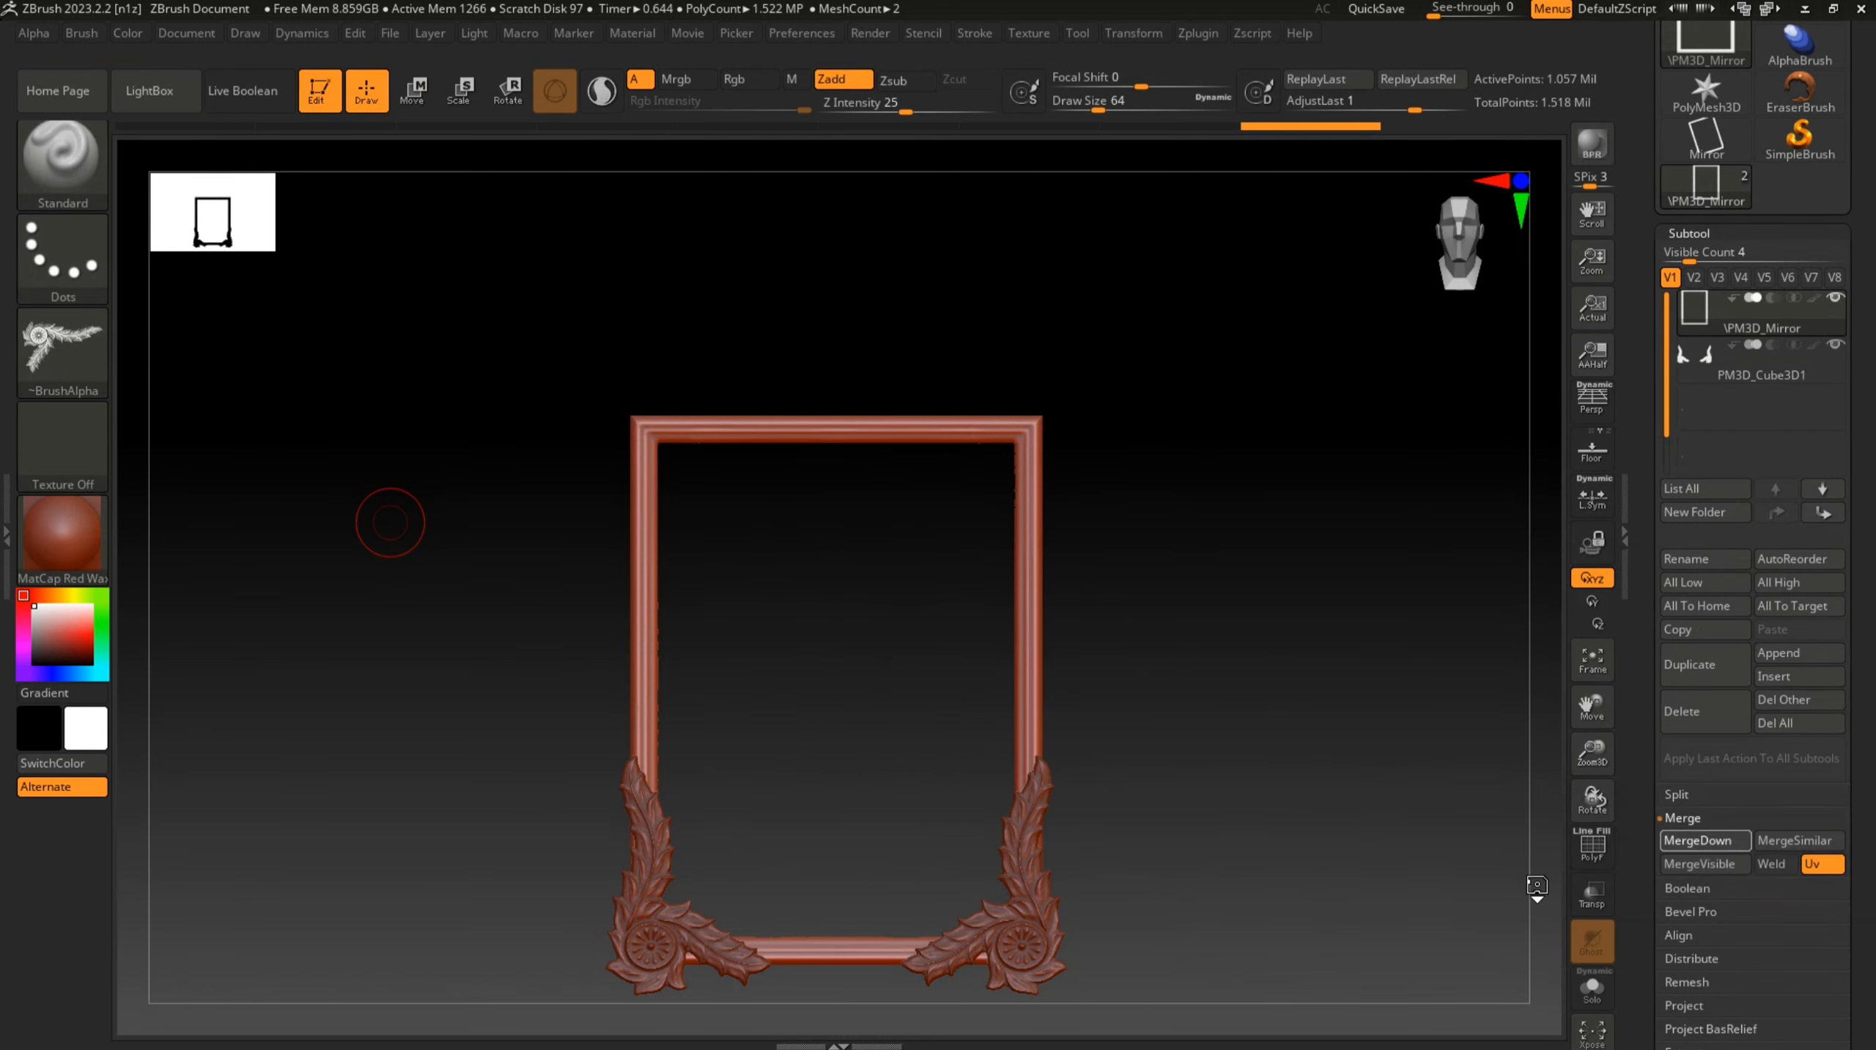
Remesh the merged frame and ornaments into one surface with DynaMesh
{"action": "mouse_move", "coordinate": [1424, 819]}
{"action": "left_mouse_down"}
{"action": "mouse_move", "coordinate": [1104, 751]}
{"action": "mouse_move", "coordinate": [1215, 734]}
{"action": "left_mouse_up"}
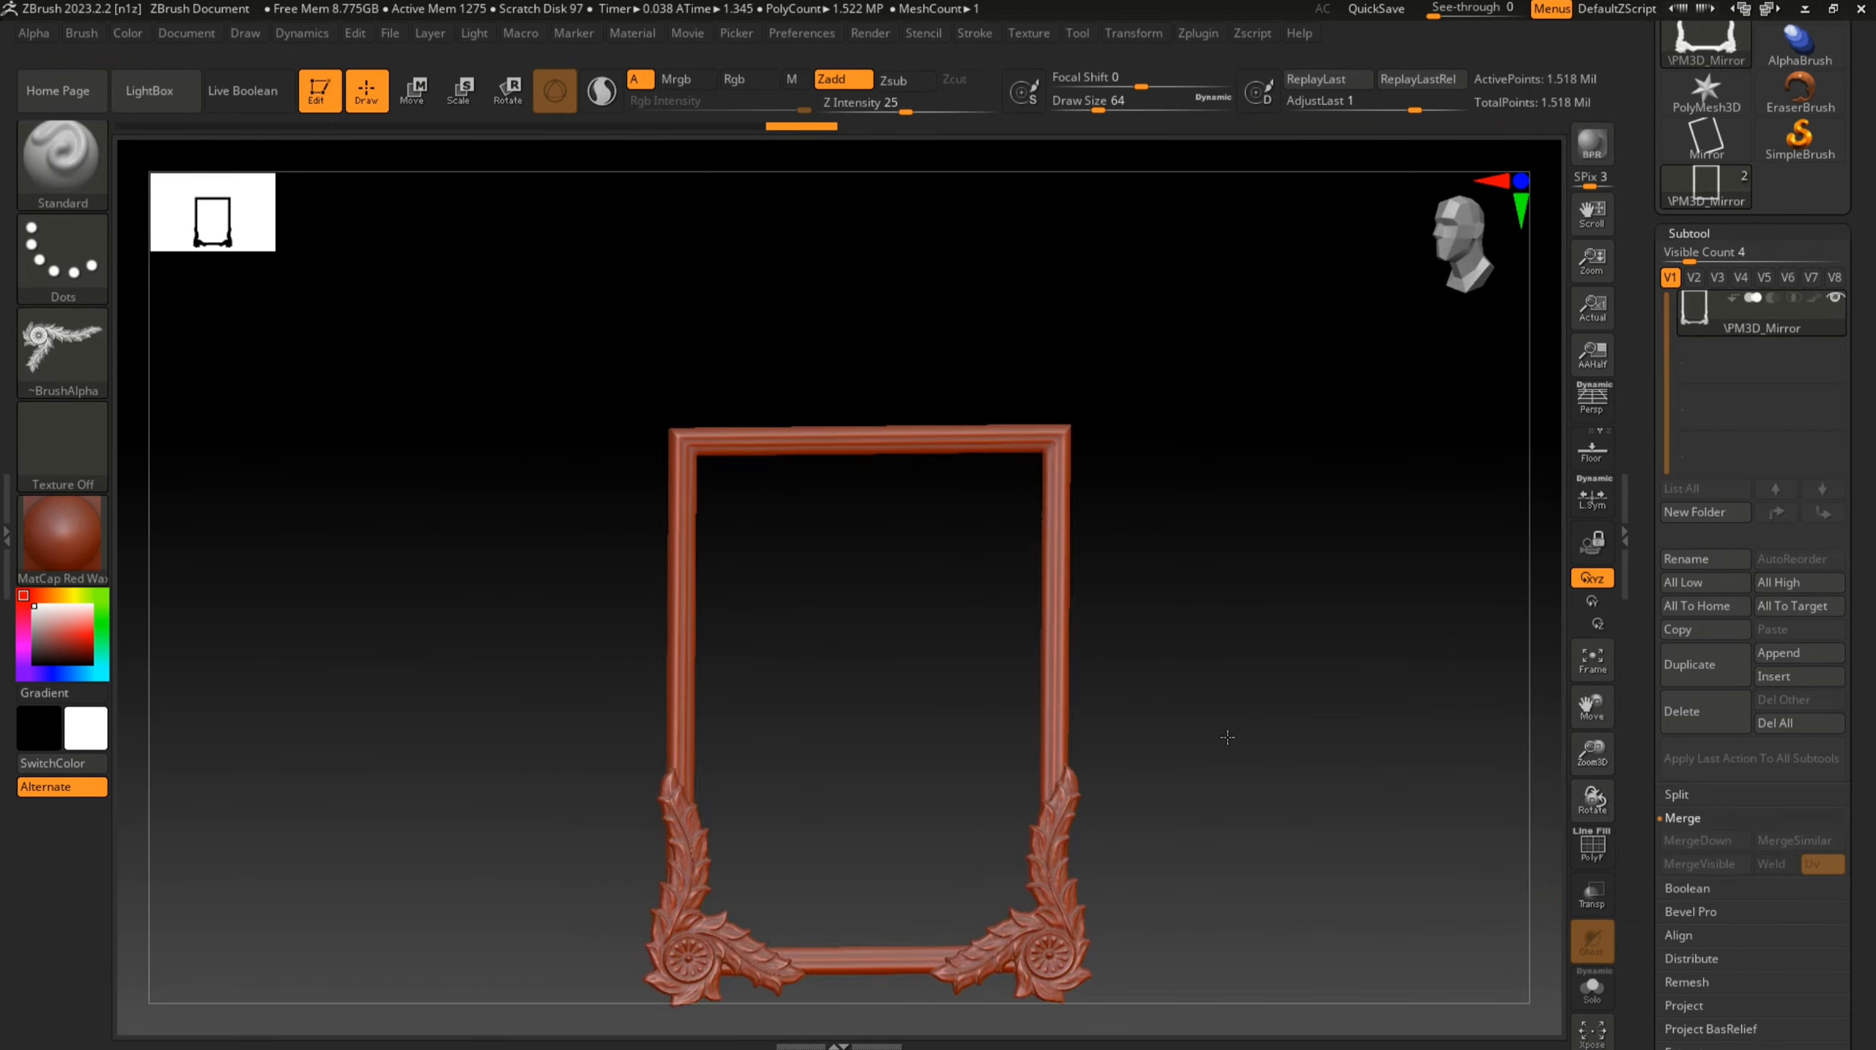
{"action": "mouse_move", "coordinate": [1214, 735]}
{"action": "right_mouse_down", "text": "ctrl"}
{"action": "mouse_move", "coordinate": [1000, 845]}
{"action": "mouse_move", "coordinate": [1381, 664]}
{"action": "right_mouse_up", "text": "ctrl"}
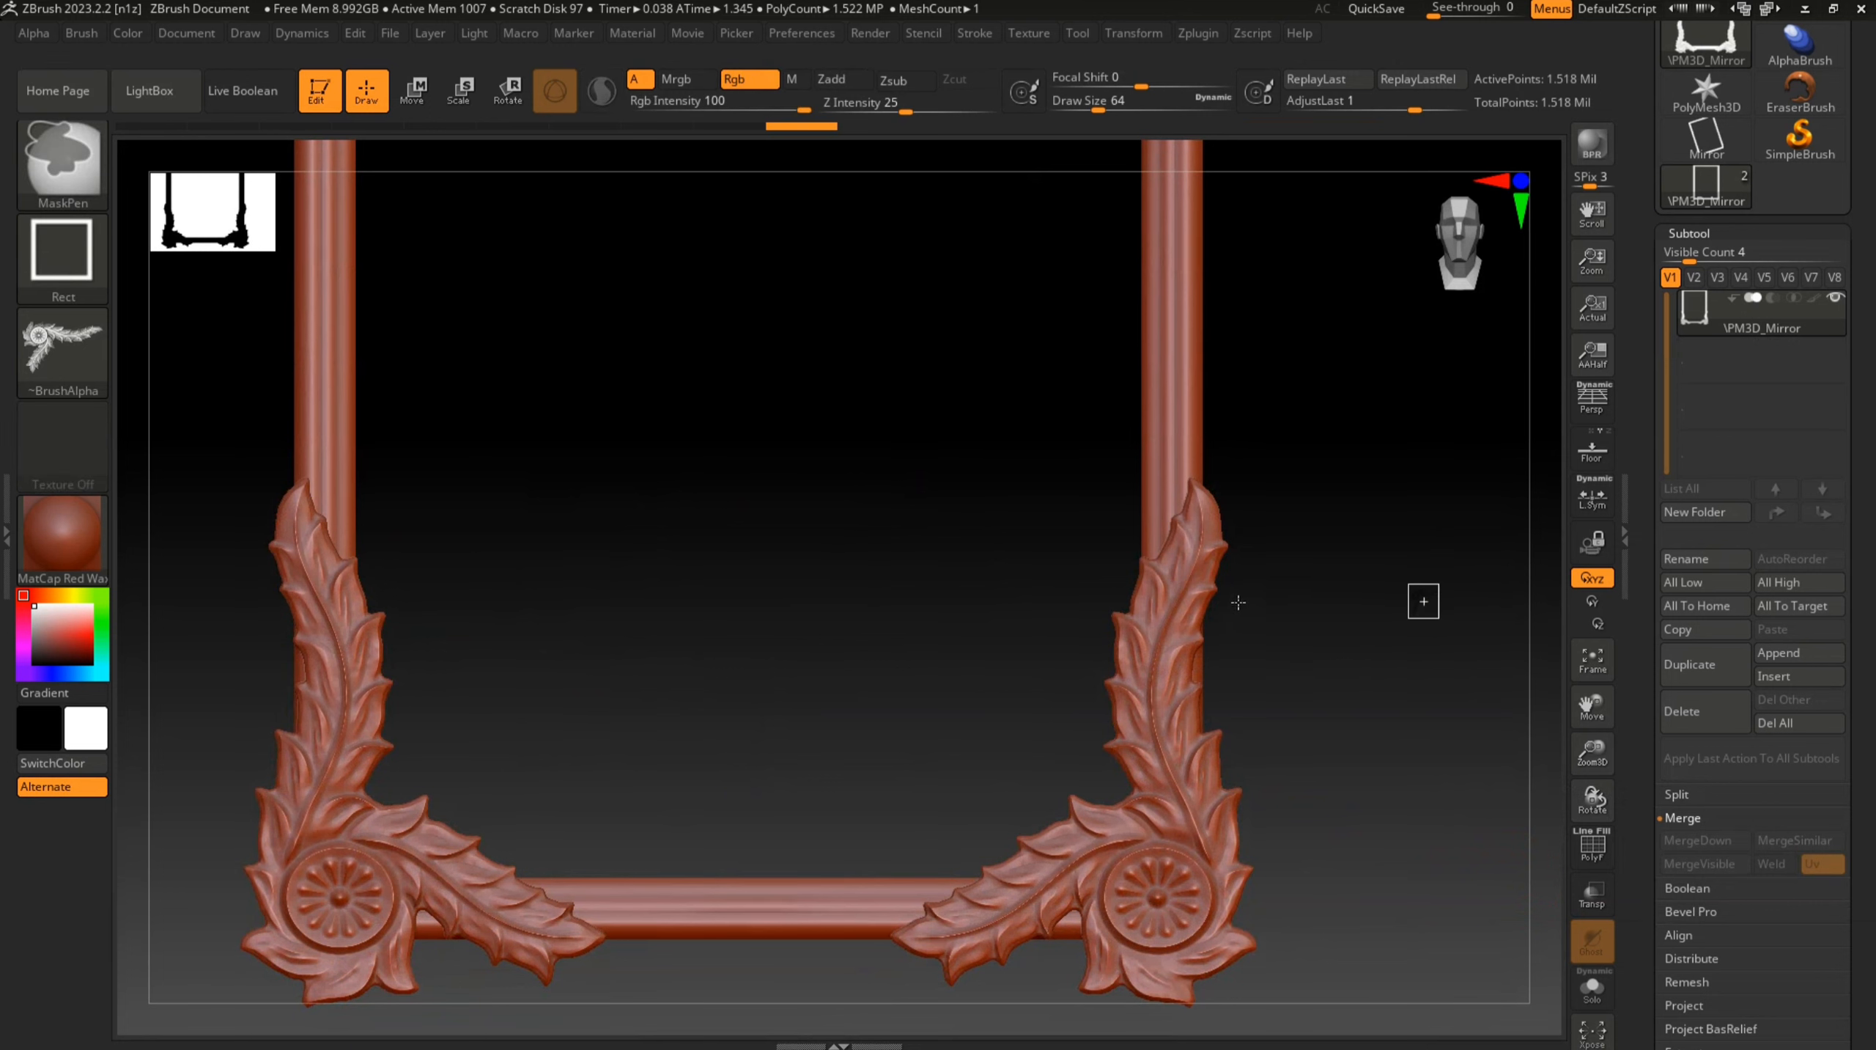
{"action": "mouse_move", "coordinate": [1244, 599]}
{"action": "right_mouse_down", "text": "ctrl"}
{"action": "mouse_move", "coordinate": [1219, 646]}
{"action": "mouse_move", "coordinate": [1087, 764]}
{"action": "mouse_move", "coordinate": [845, 495]}
{"action": "mouse_move", "coordinate": [770, 503]}
{"action": "right_mouse_up", "text": "ctrl"}
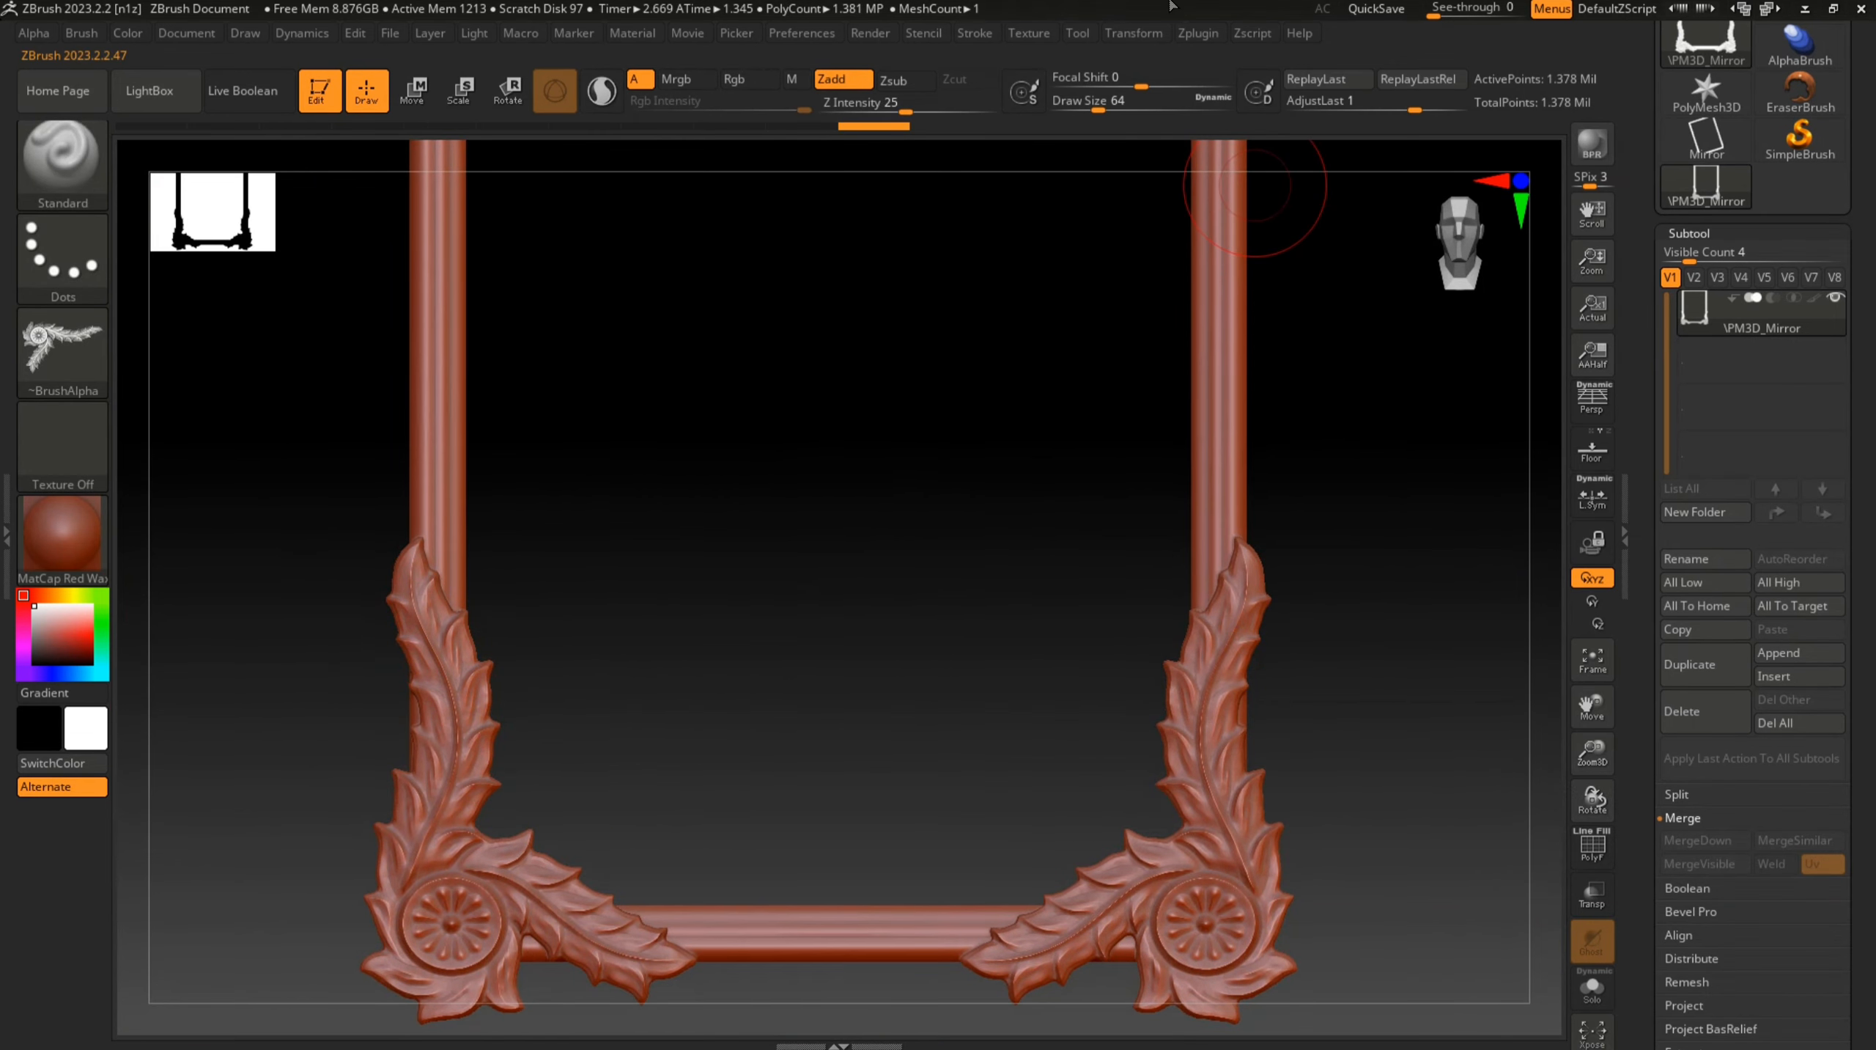
Choose the Clay brush and reduce its draw size to 7 for work on the right ornament's leaf tip
{"action": "left_click", "coordinate": [1134, 32]}
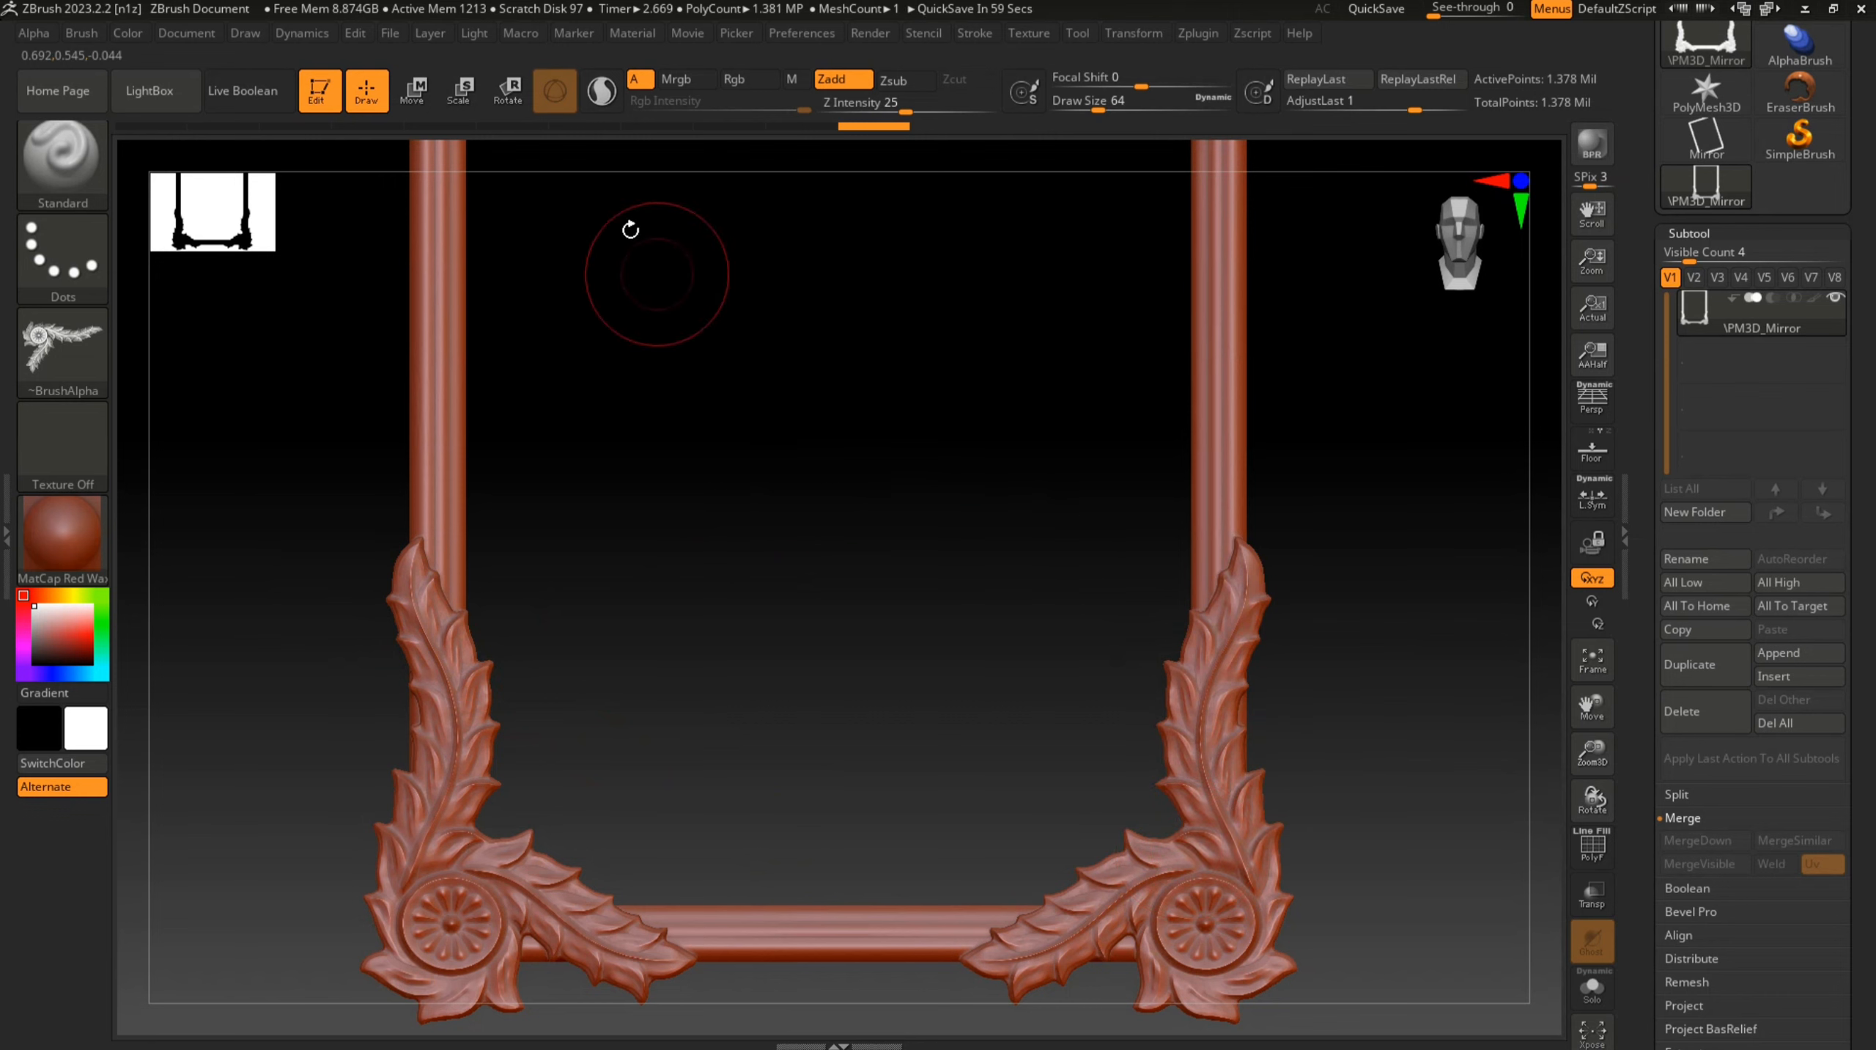
{"action": "left_click", "coordinate": [51, 169]}
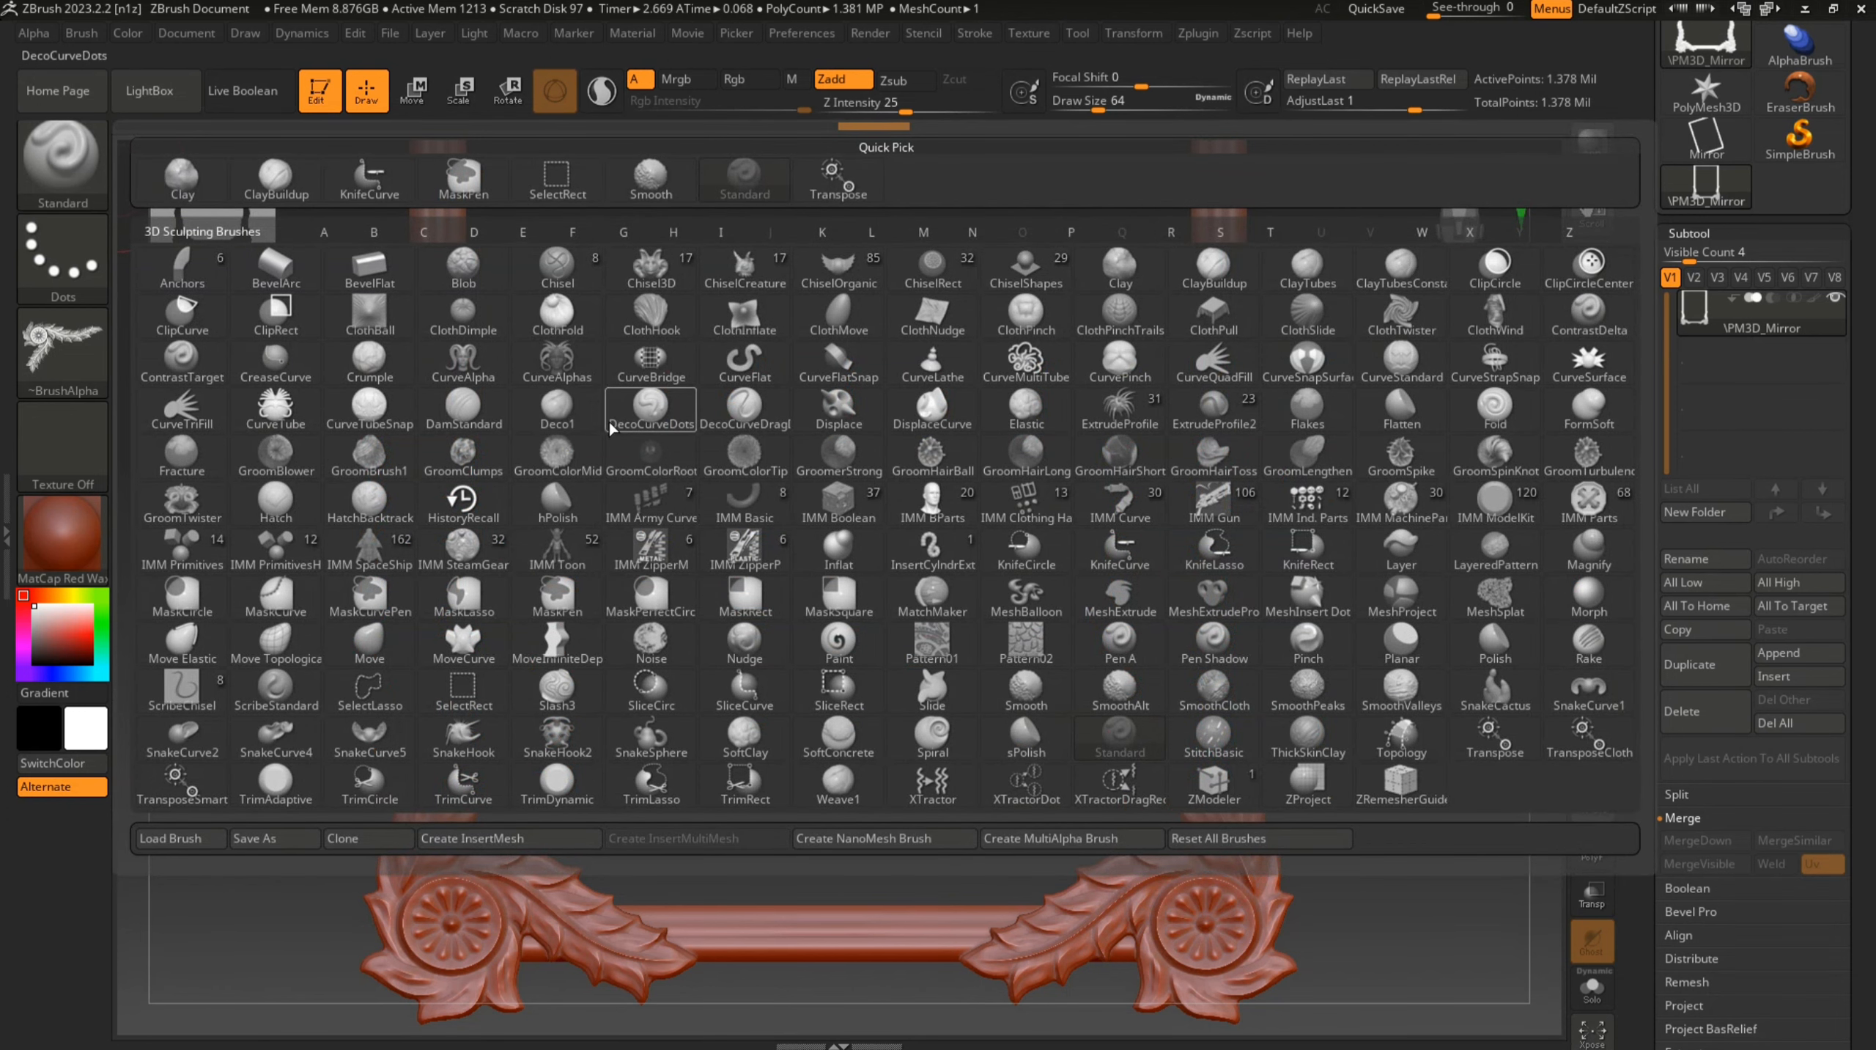
{"action": "key", "text": "c"}
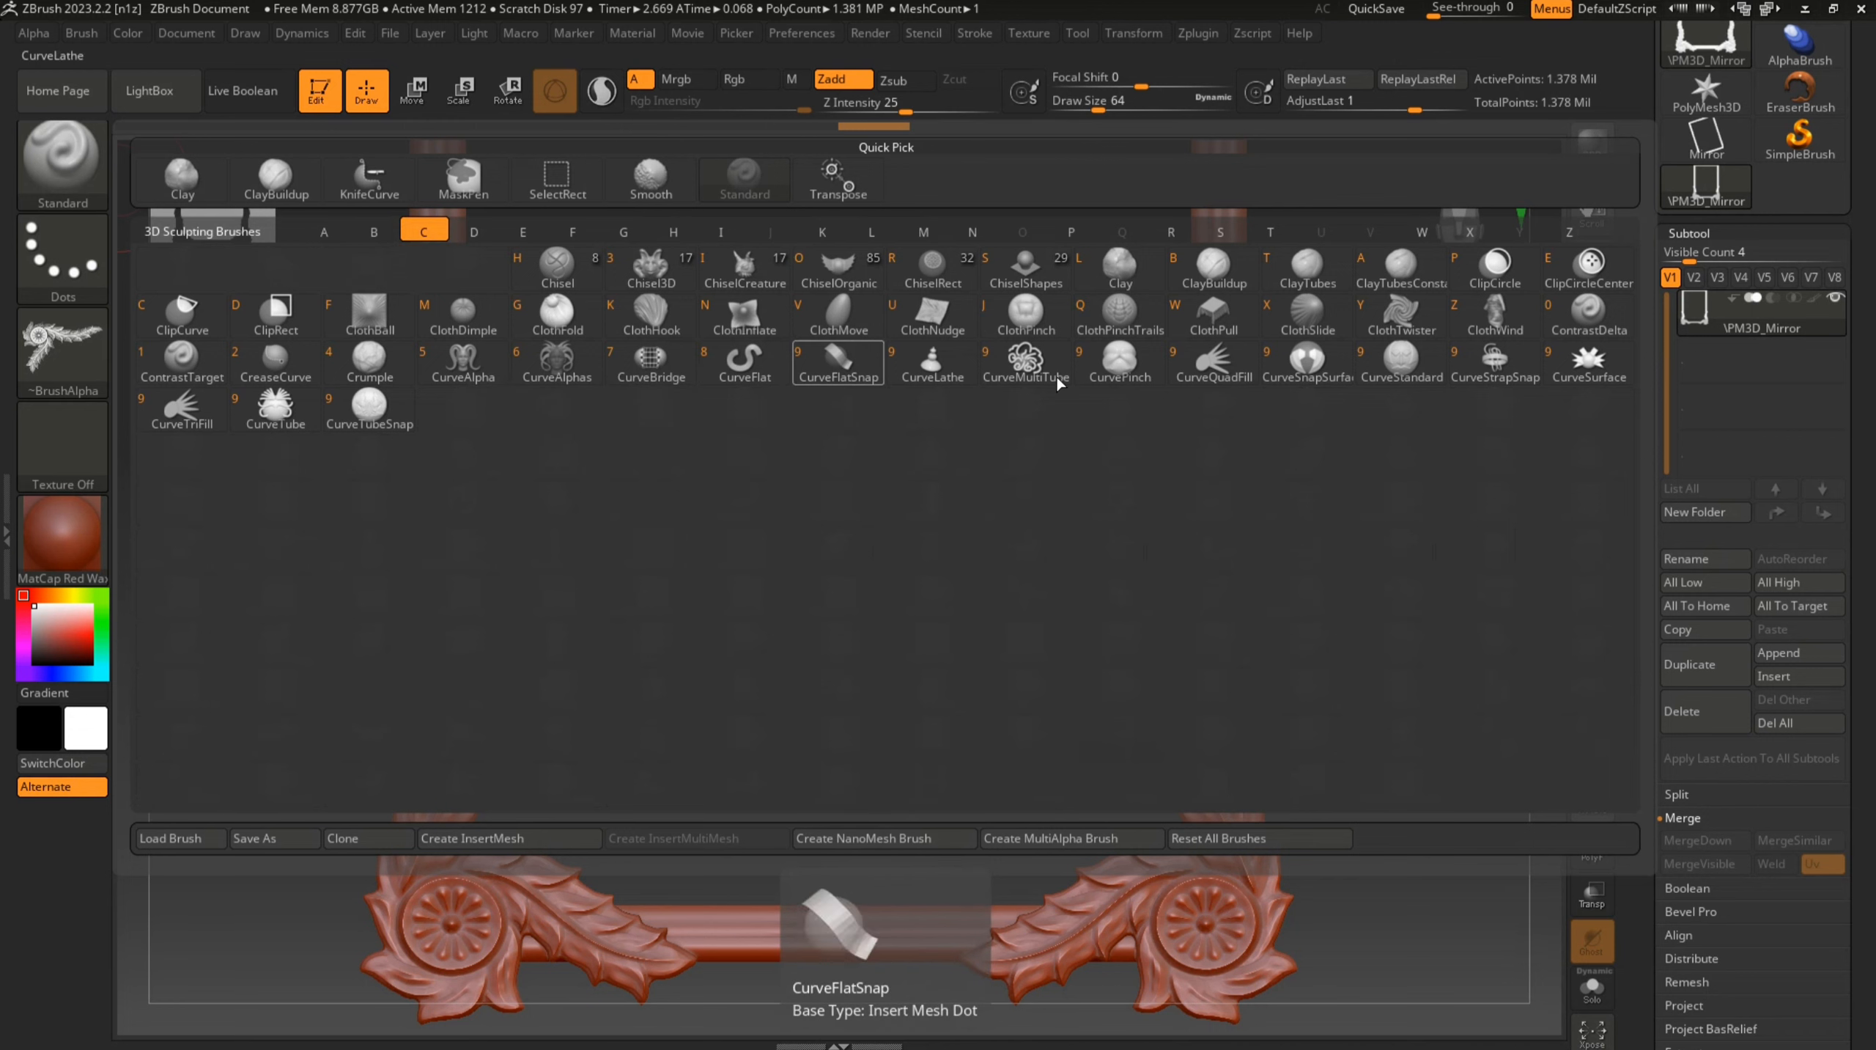
{"action": "left_click", "coordinate": [1130, 274]}
{"action": "mouse_move", "coordinate": [1253, 542]}
{"action": "right_mouse_down", "text": "ctrl"}
{"action": "mouse_move", "coordinate": [1226, 603]}
{"action": "mouse_move", "coordinate": [1199, 587]}
{"action": "right_mouse_up", "text": "ctrl"}
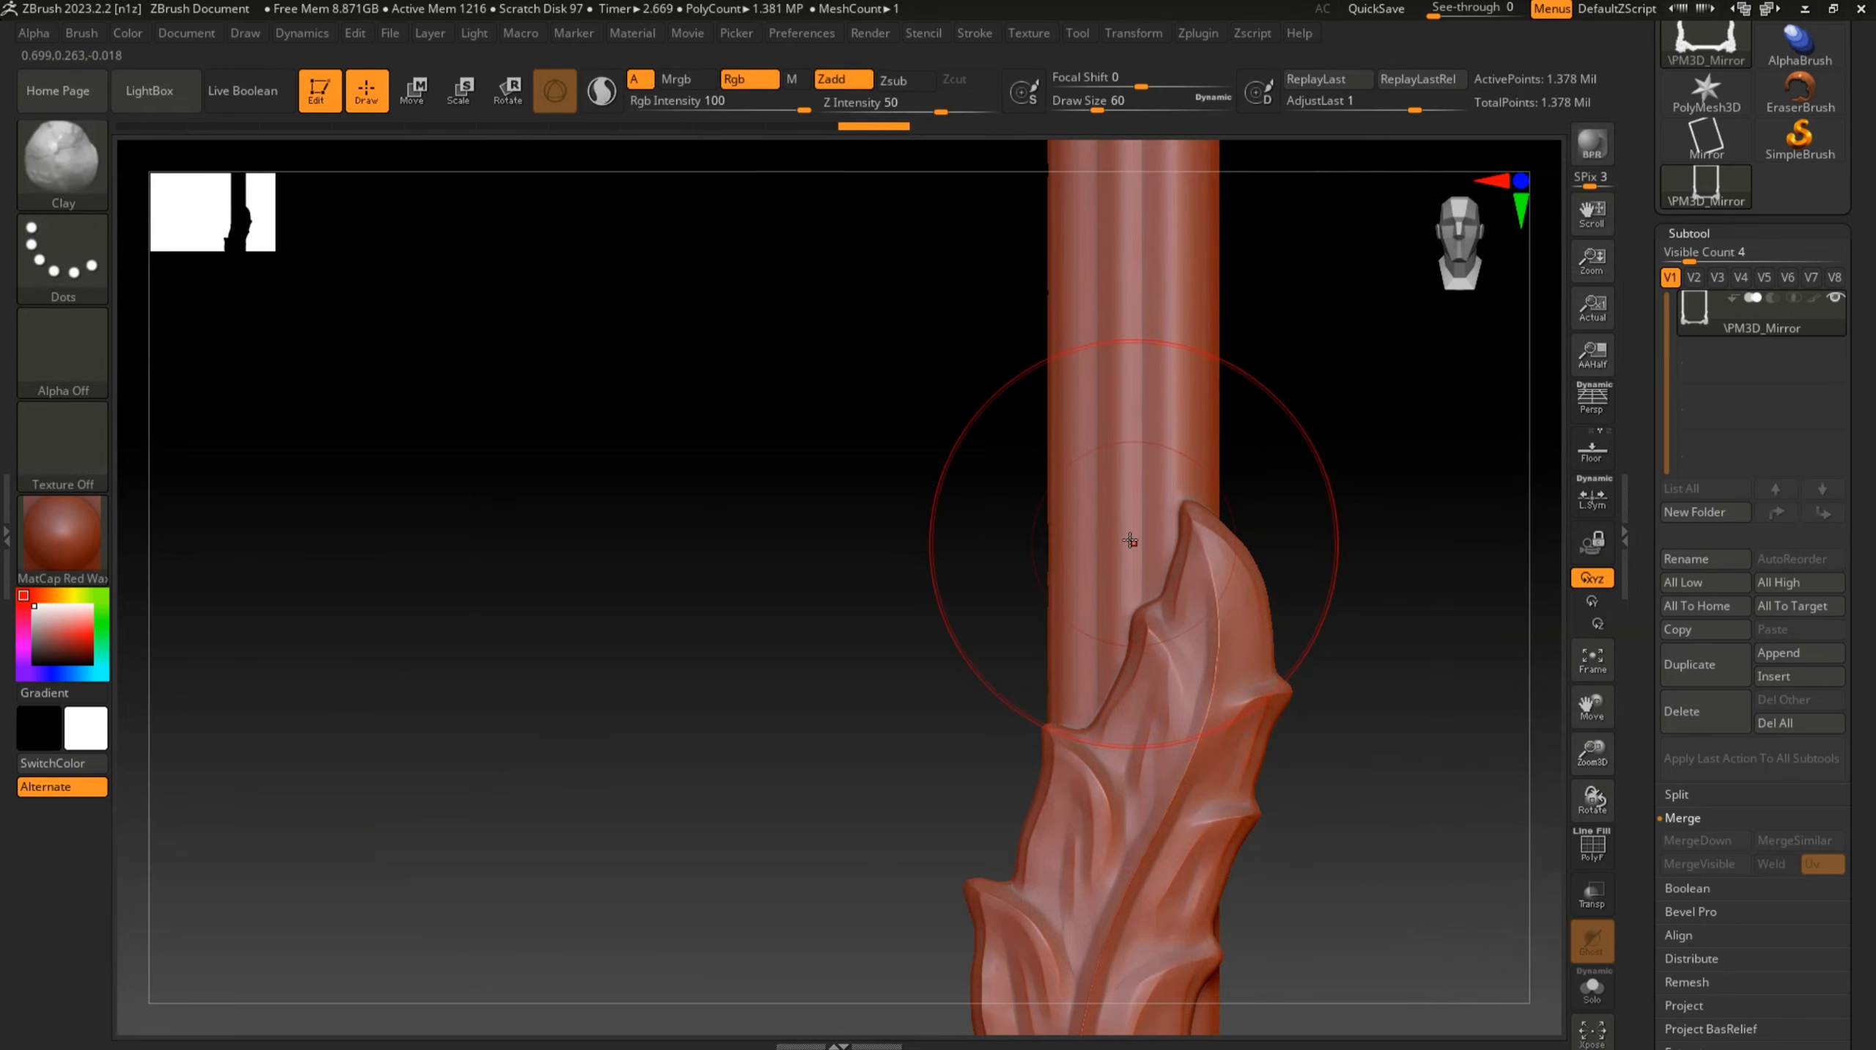
{"action": "key", "text": "bracketleft"}
{"action": "key", "text": "bracketleft"}
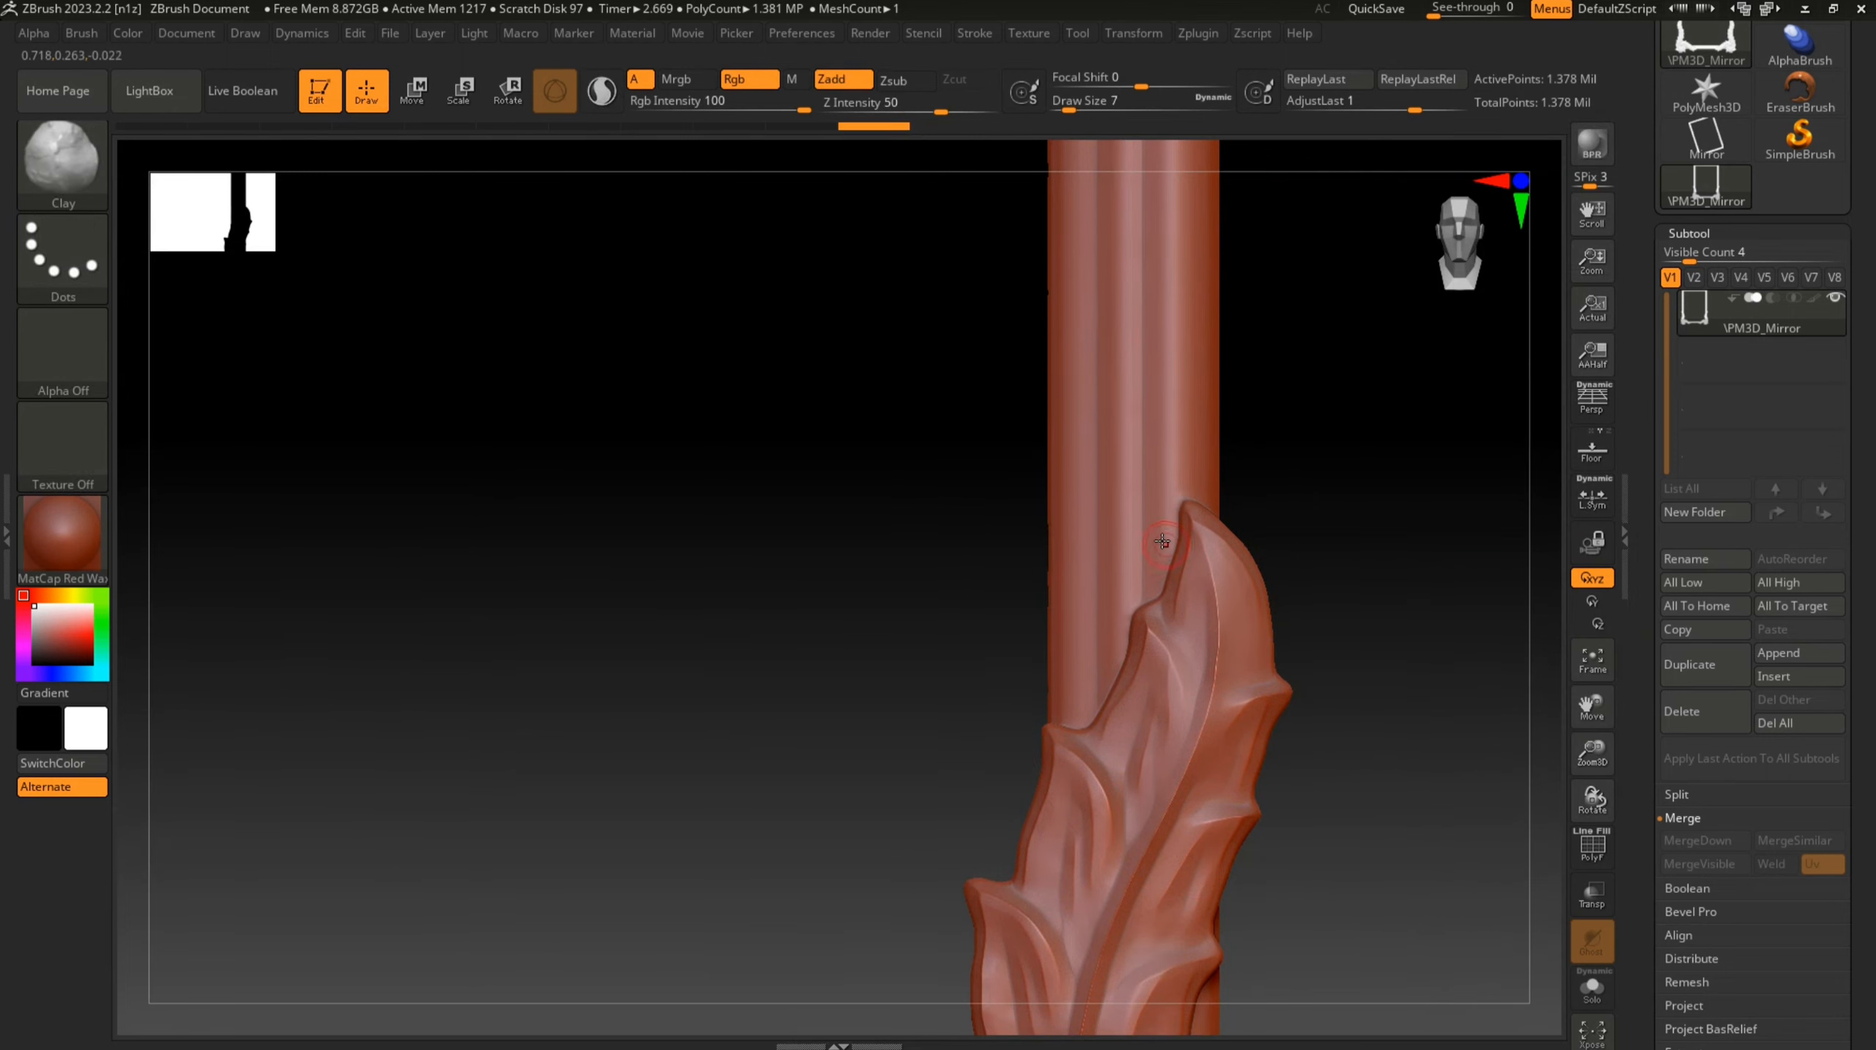
Build up clay along the inner edge of the right ornament's uppermost leaves to close the seam with the frame
{"action": "right_click_drag", "start_coordinate": [1168, 527], "coordinate": [1183, 742], "text": "ctrl"}
{"action": "left_click_drag", "start_coordinate": [1176, 526], "coordinate": [1184, 657]}
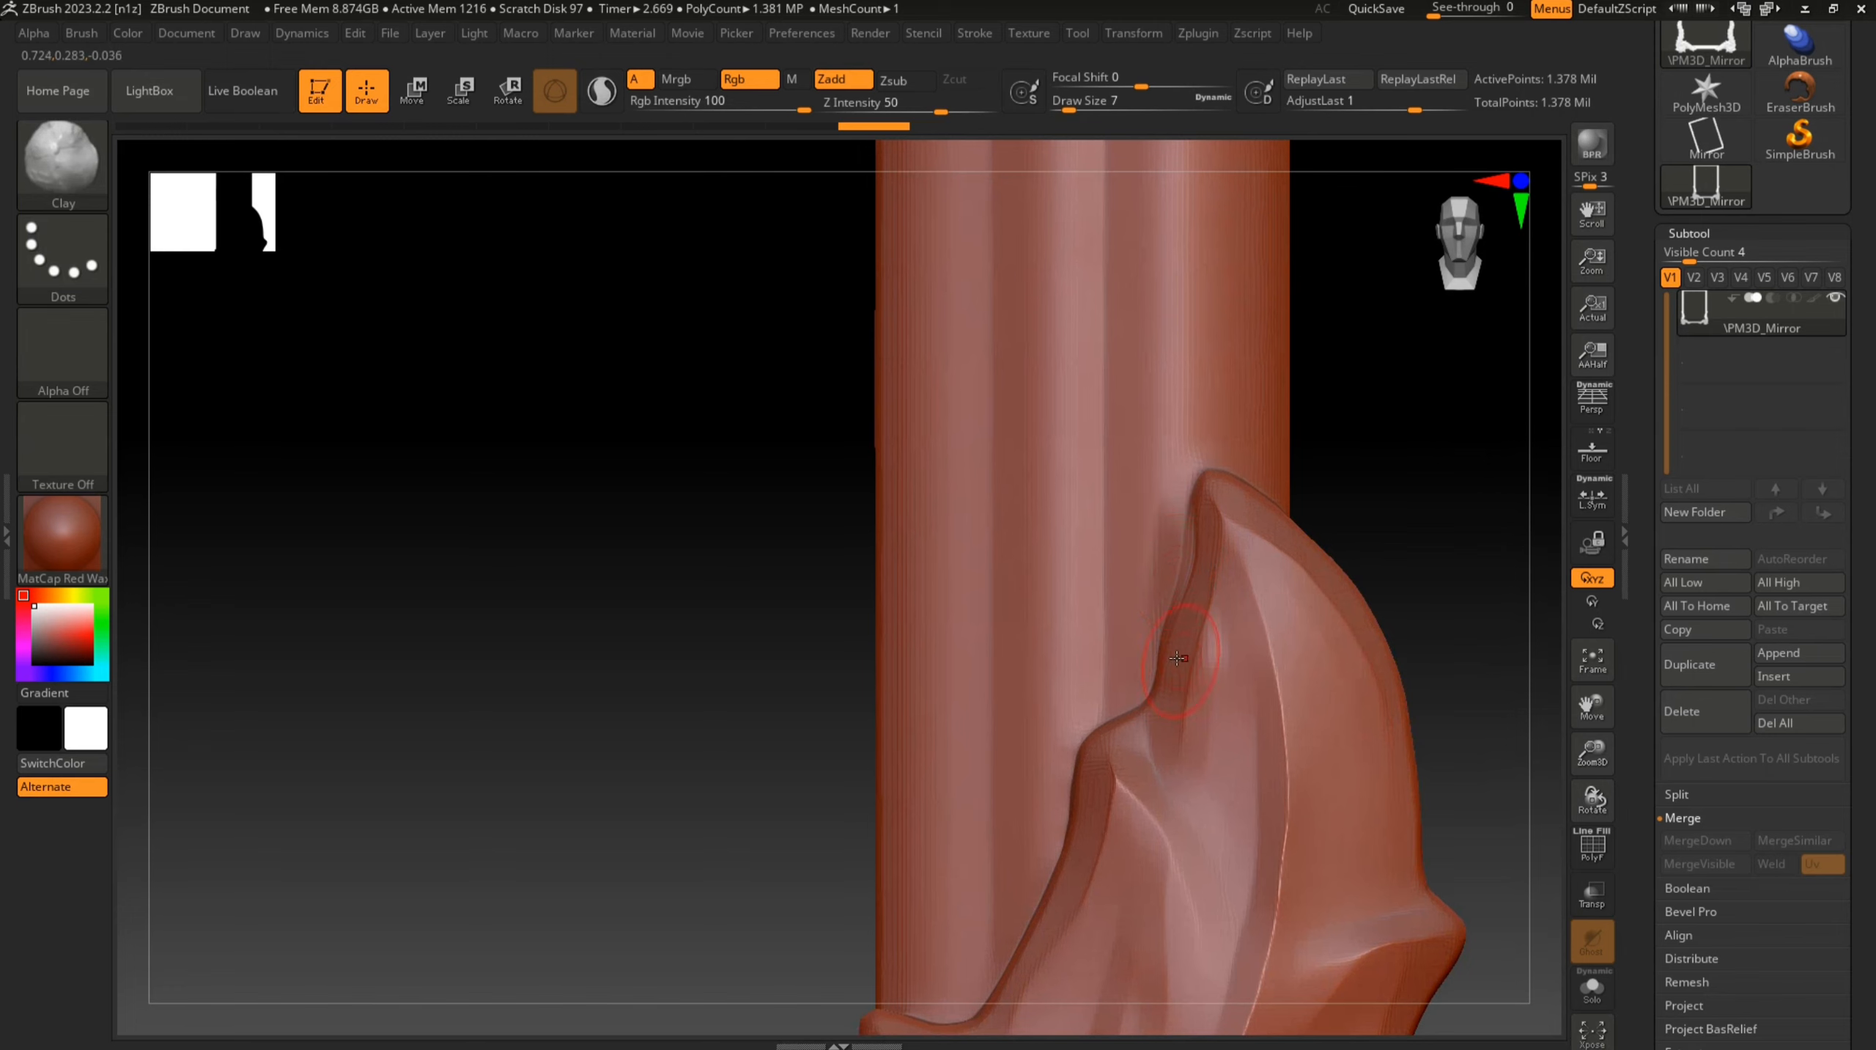
{"action": "mouse_move", "coordinate": [1175, 563]}
{"action": "left_mouse_down"}
{"action": "mouse_move", "coordinate": [1136, 675]}
{"action": "mouse_move", "coordinate": [1057, 772]}
{"action": "mouse_move", "coordinate": [1017, 950]}
{"action": "left_mouse_up"}
{"action": "right_click_drag", "start_coordinate": [1018, 949], "coordinate": [1205, 731], "text": "alt"}
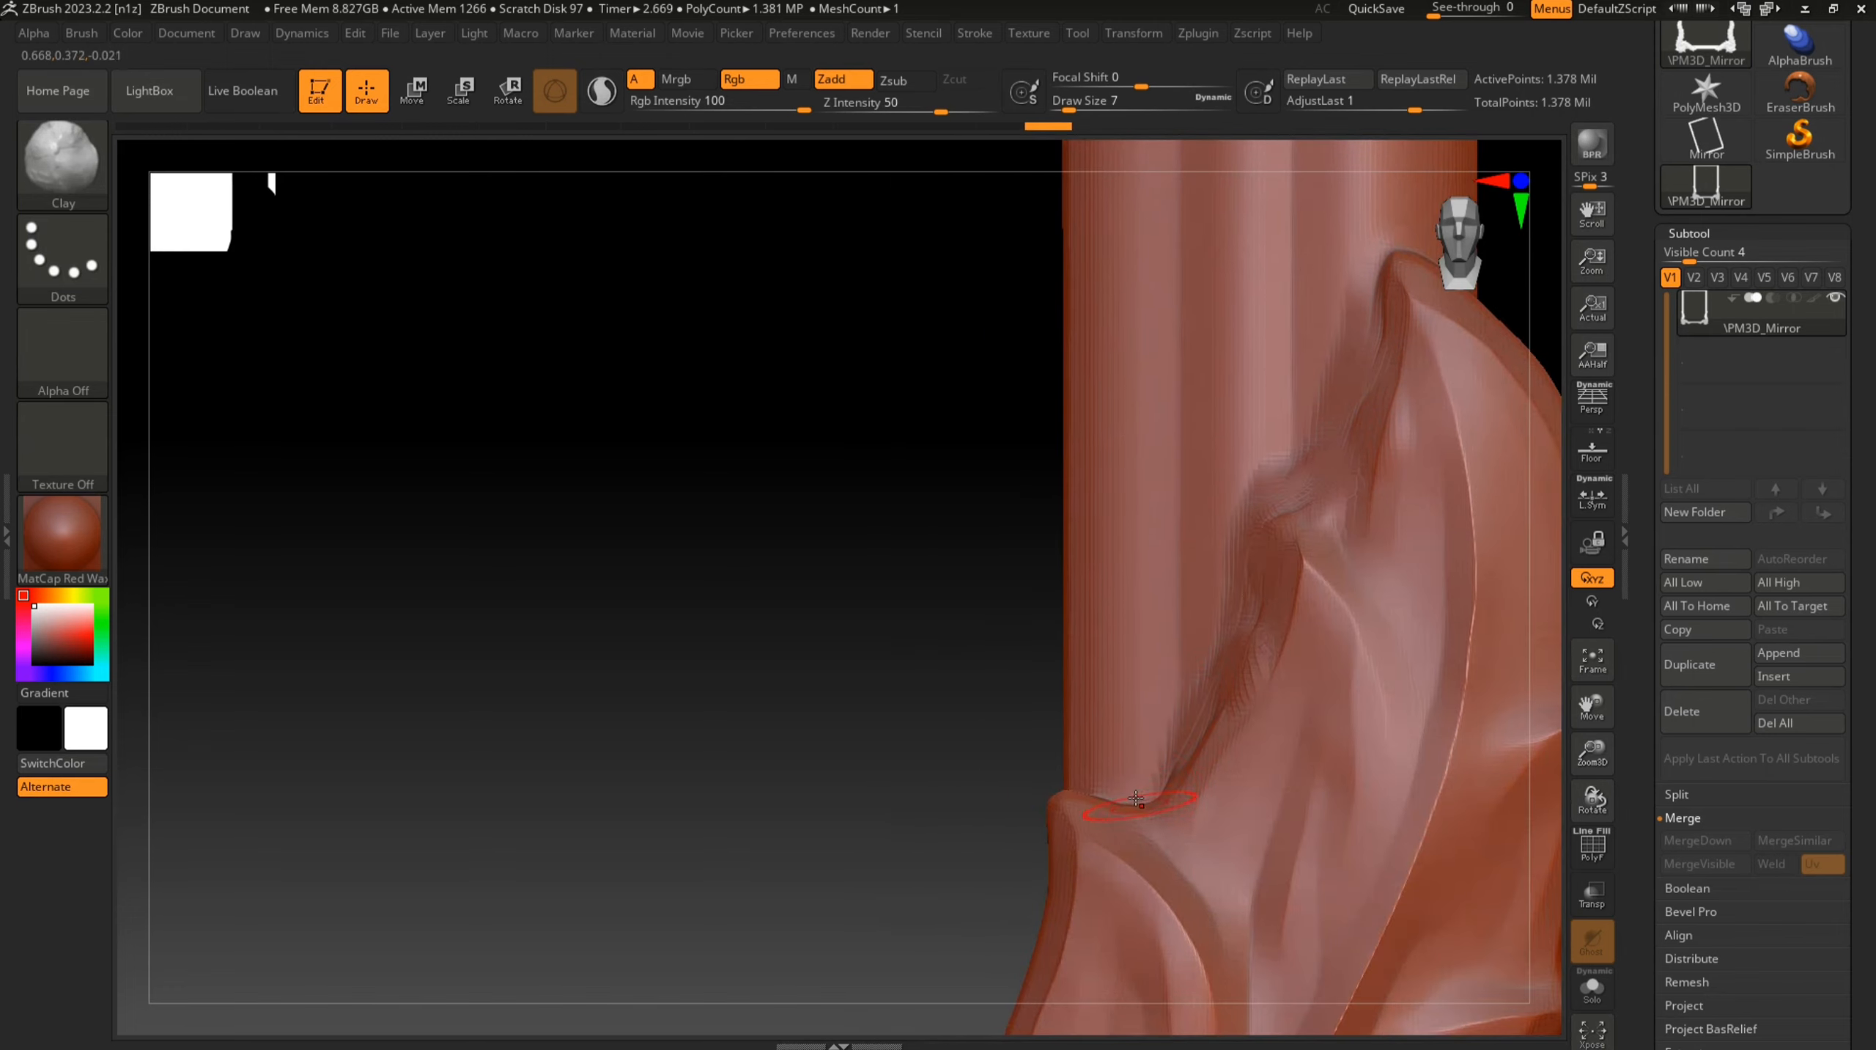
{"action": "mouse_move", "coordinate": [1105, 783]}
{"action": "left_mouse_down"}
{"action": "mouse_move", "coordinate": [1146, 768]}
{"action": "mouse_move", "coordinate": [1167, 714]}
{"action": "left_mouse_up"}
{"action": "left_click_drag", "start_coordinate": [1249, 573], "coordinate": [1176, 707]}
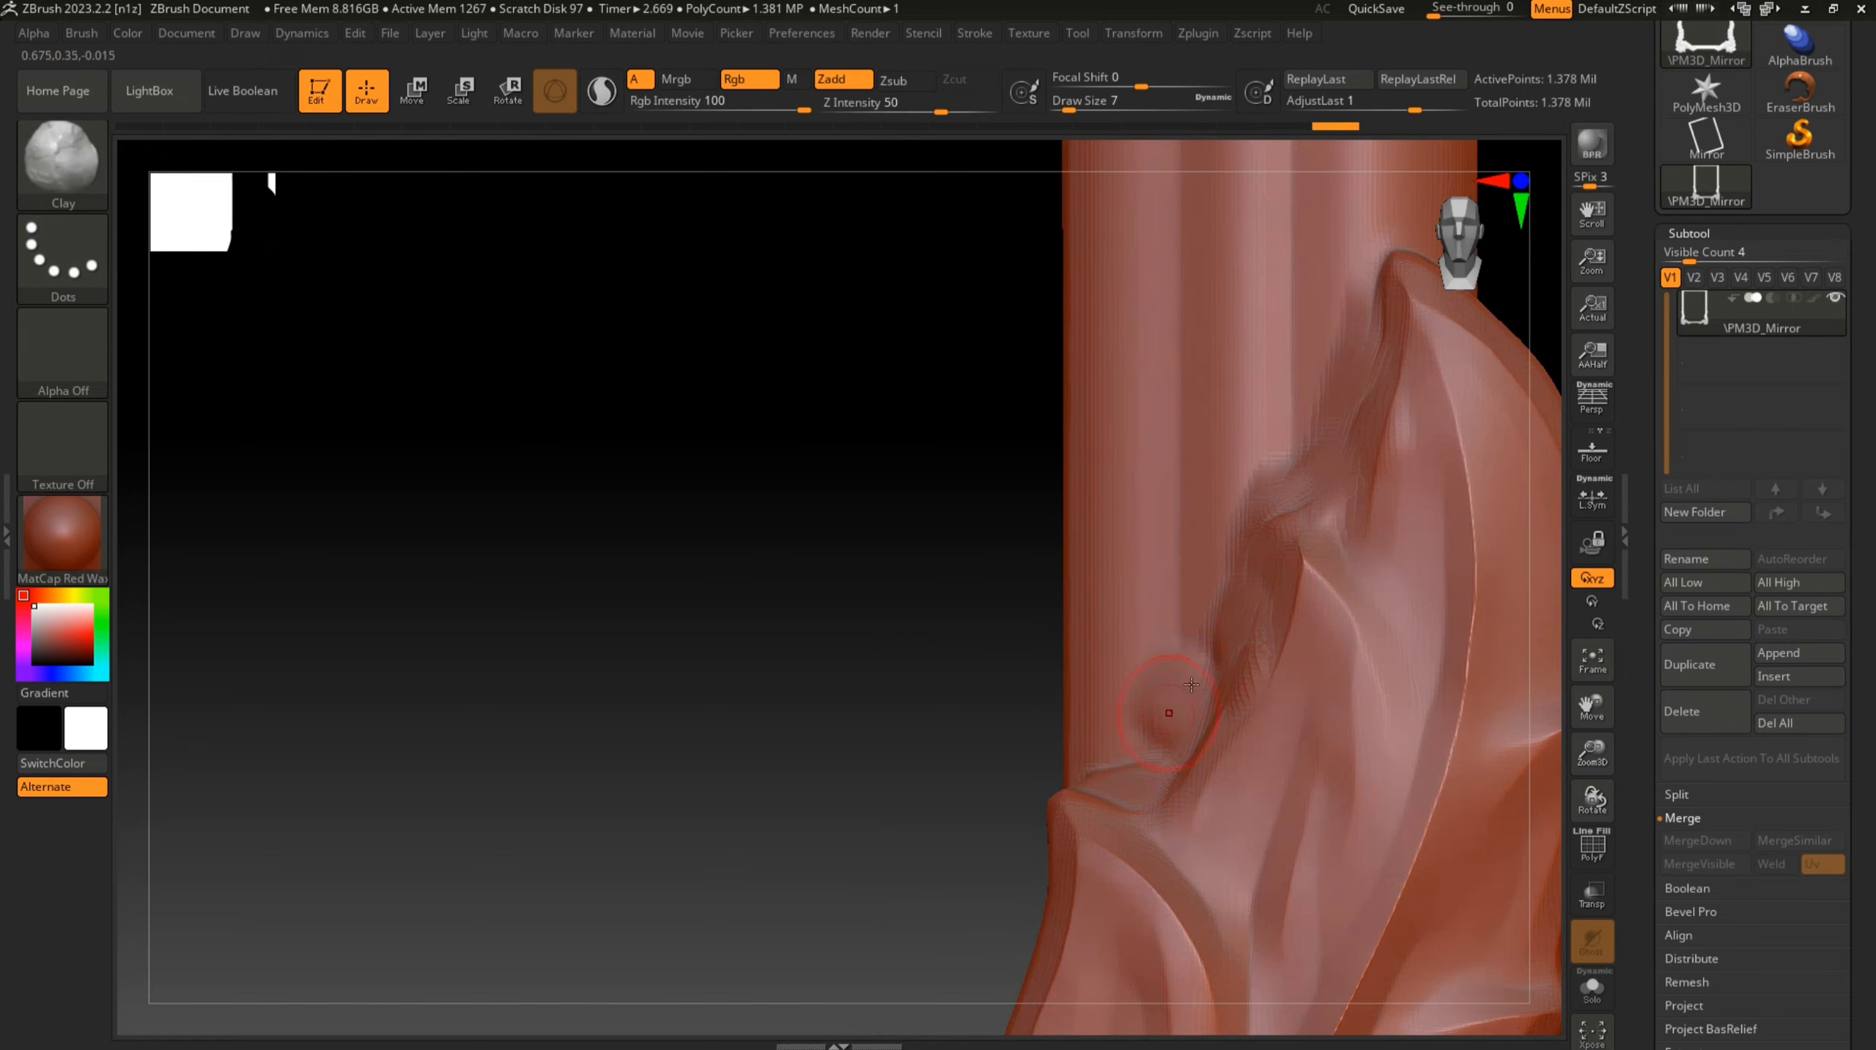
Add clay at the outer side of the right ornament's top leaf tip to join it to the frame
{"action": "mouse_move", "coordinate": [1233, 608]}
{"action": "right_mouse_down", "text": "alt"}
{"action": "mouse_move", "coordinate": [970, 862]}
{"action": "mouse_move", "coordinate": [1168, 558]}
{"action": "right_mouse_up", "text": "alt"}
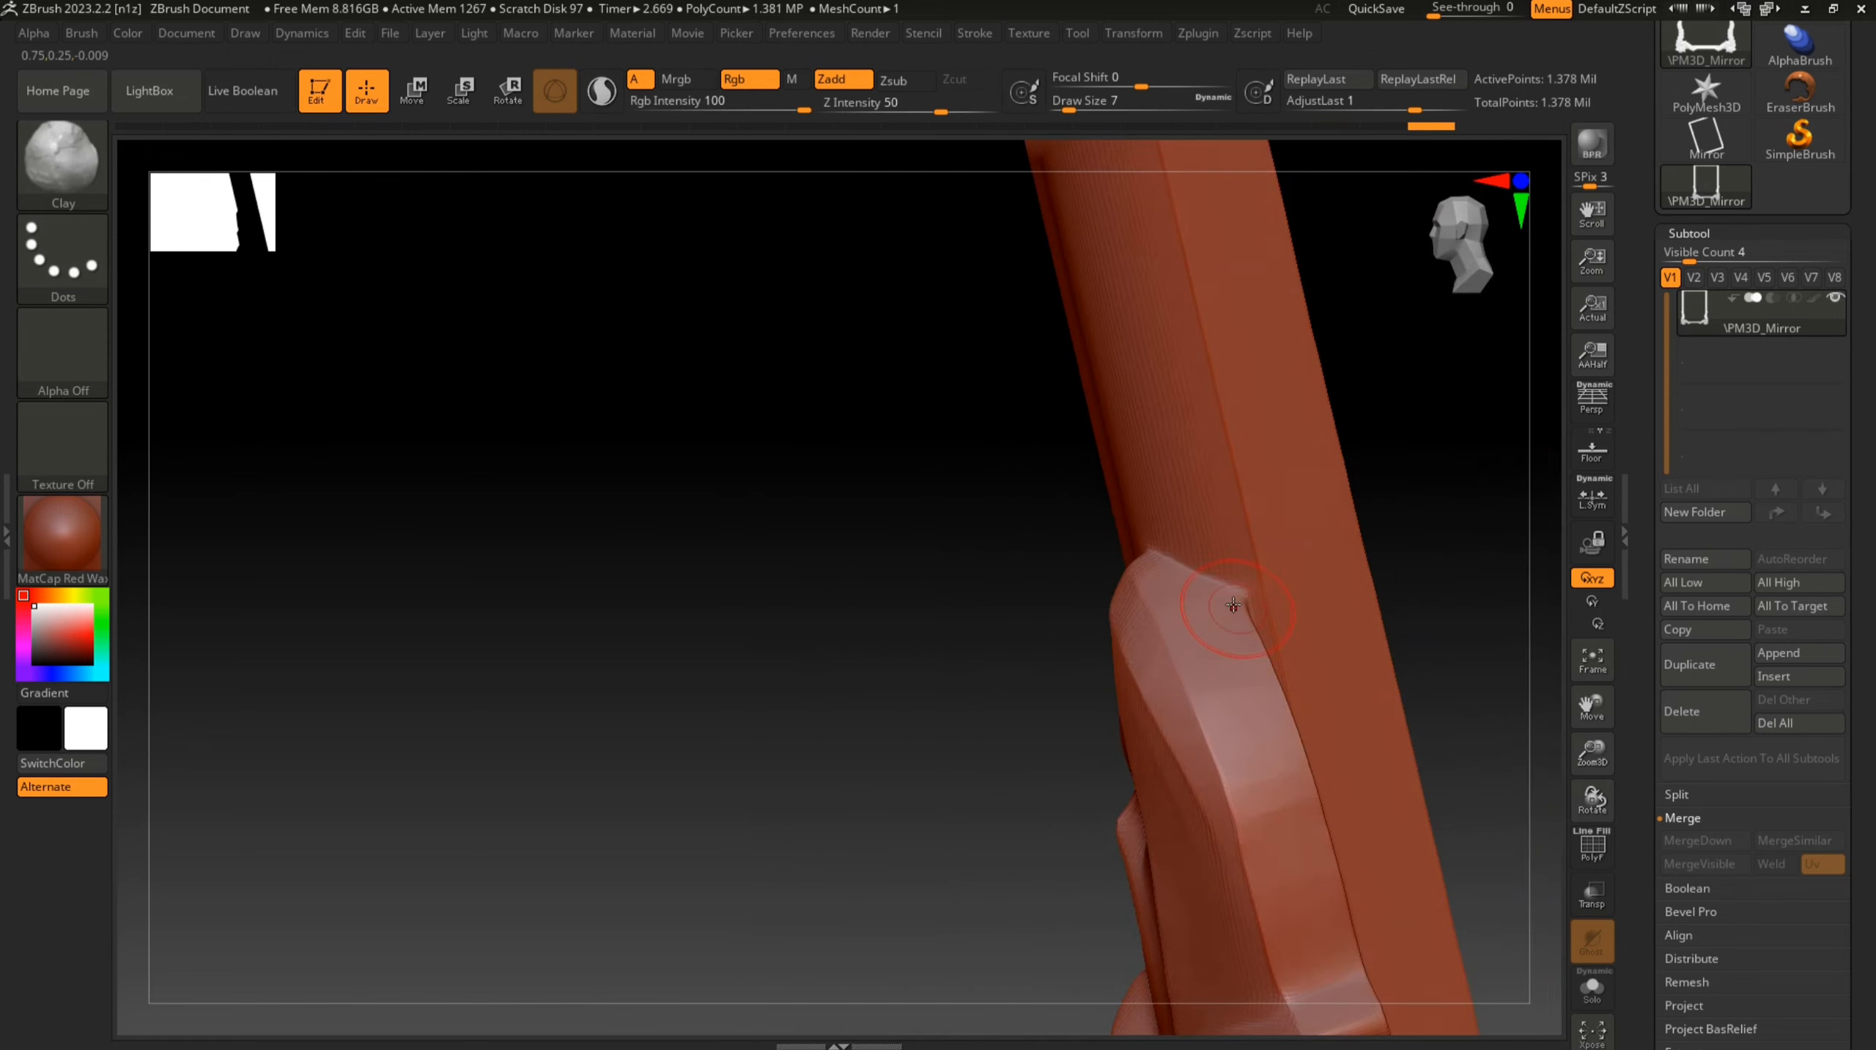
{"action": "left_click_drag", "start_coordinate": [1174, 545], "coordinate": [1141, 567]}
{"action": "right_click_drag", "start_coordinate": [1248, 670], "coordinate": [1168, 478], "text": "alt"}
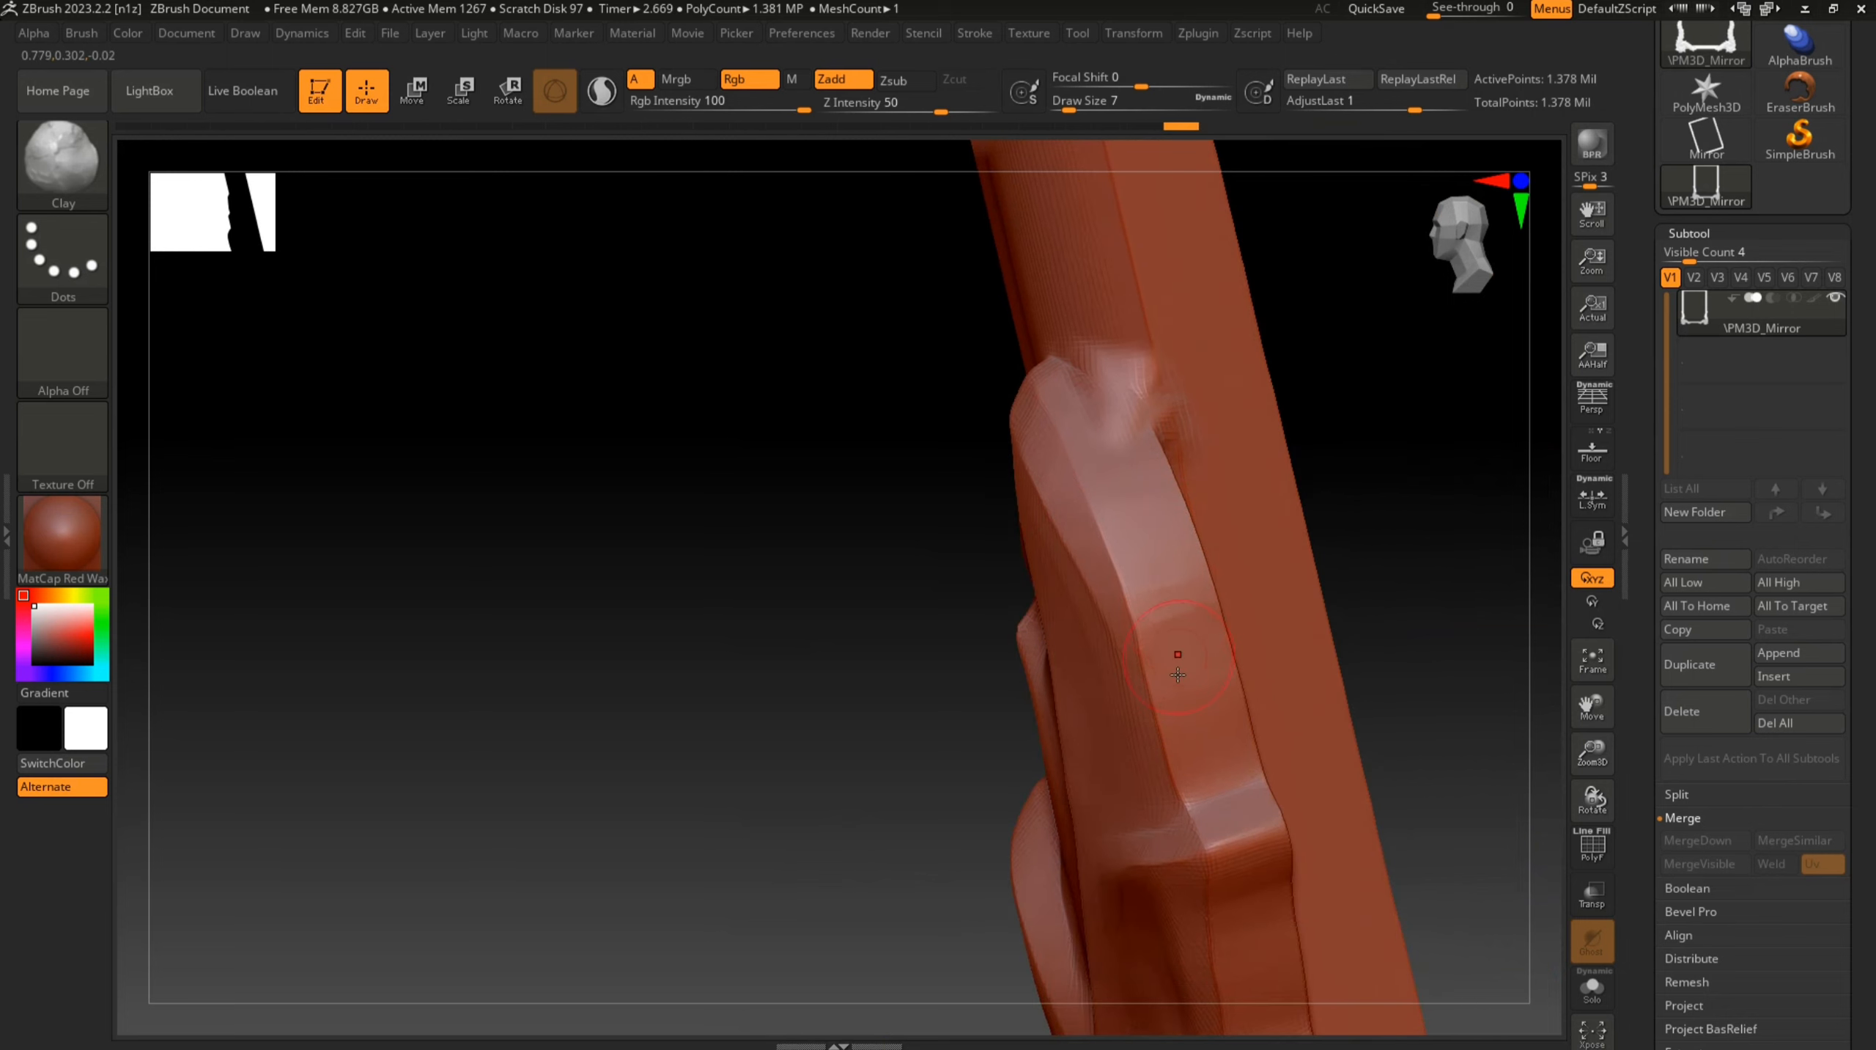
{"action": "right_click_drag", "start_coordinate": [1177, 659], "coordinate": [1311, 673]}
Smooth the clay built up along the inner edge of the right ornament's uppermost leaves
{"action": "right_click_drag", "start_coordinate": [1022, 784], "coordinate": [1308, 522], "text": "alt"}
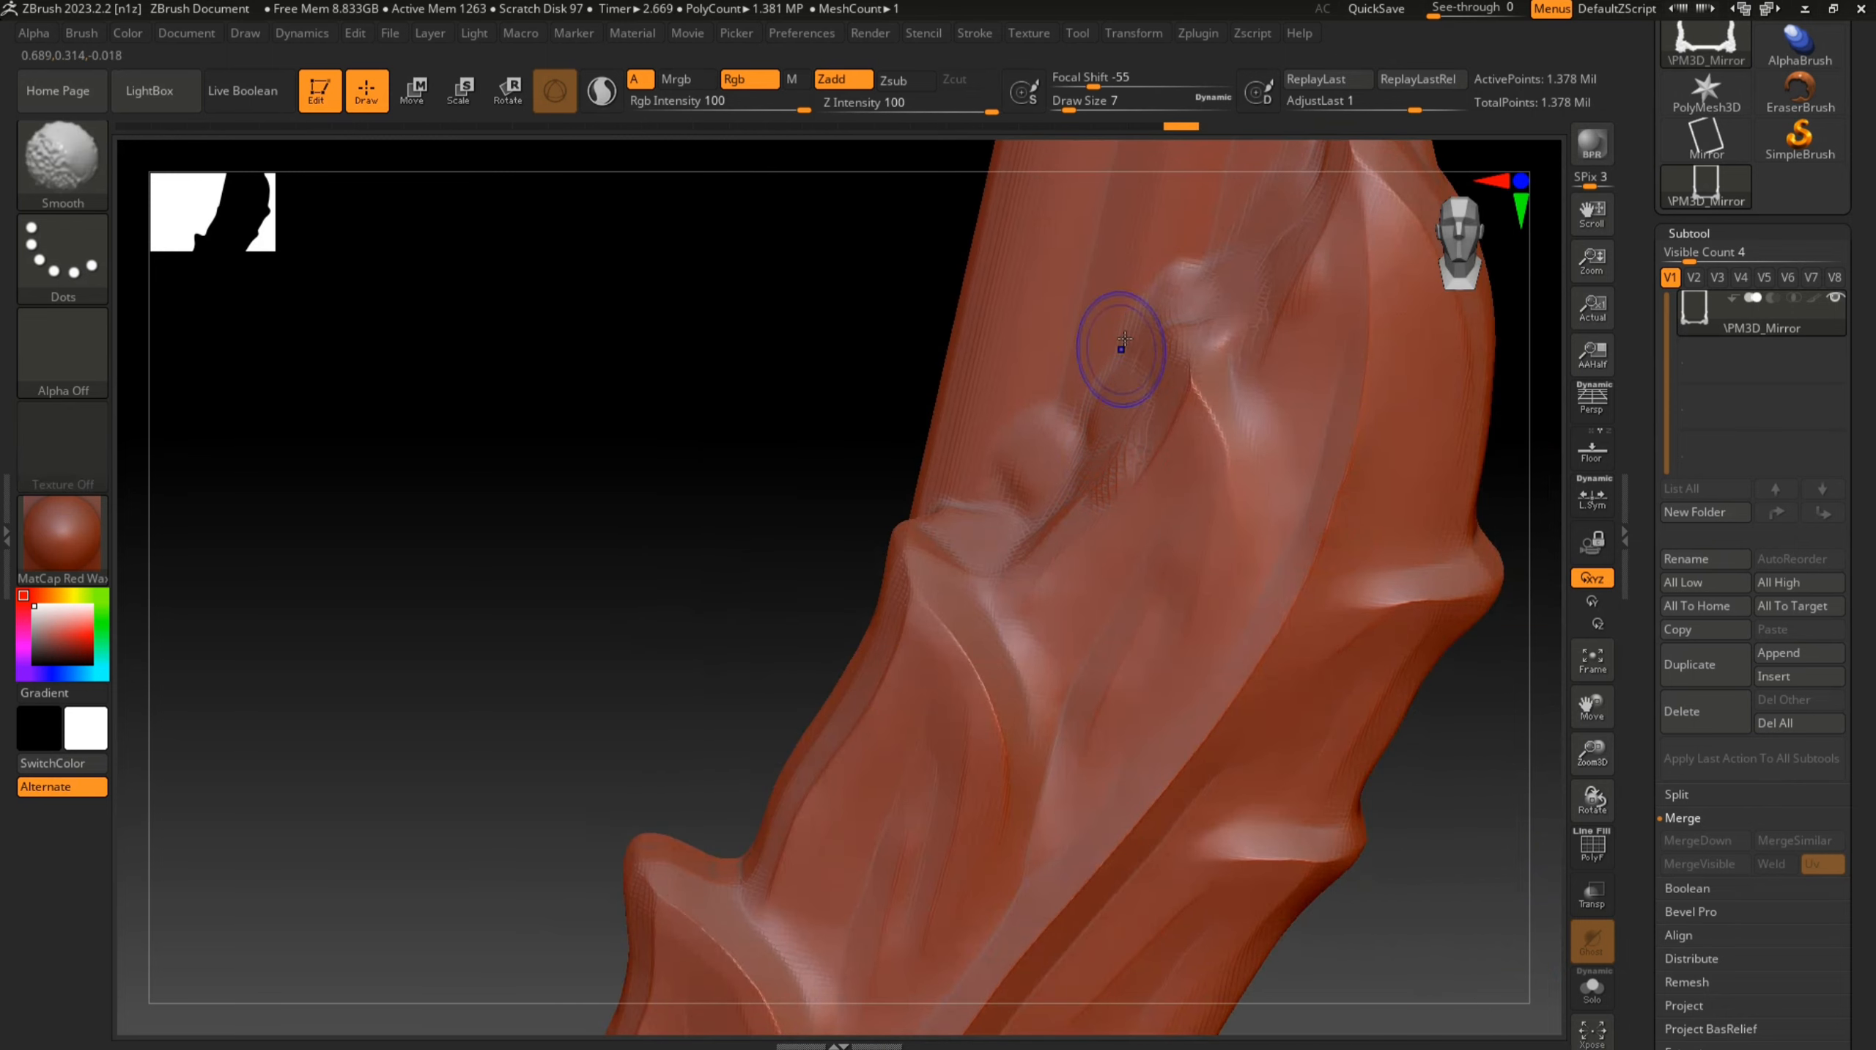
{"action": "left_click_drag", "start_coordinate": [1120, 348], "coordinate": [1073, 439], "text": "shift"}
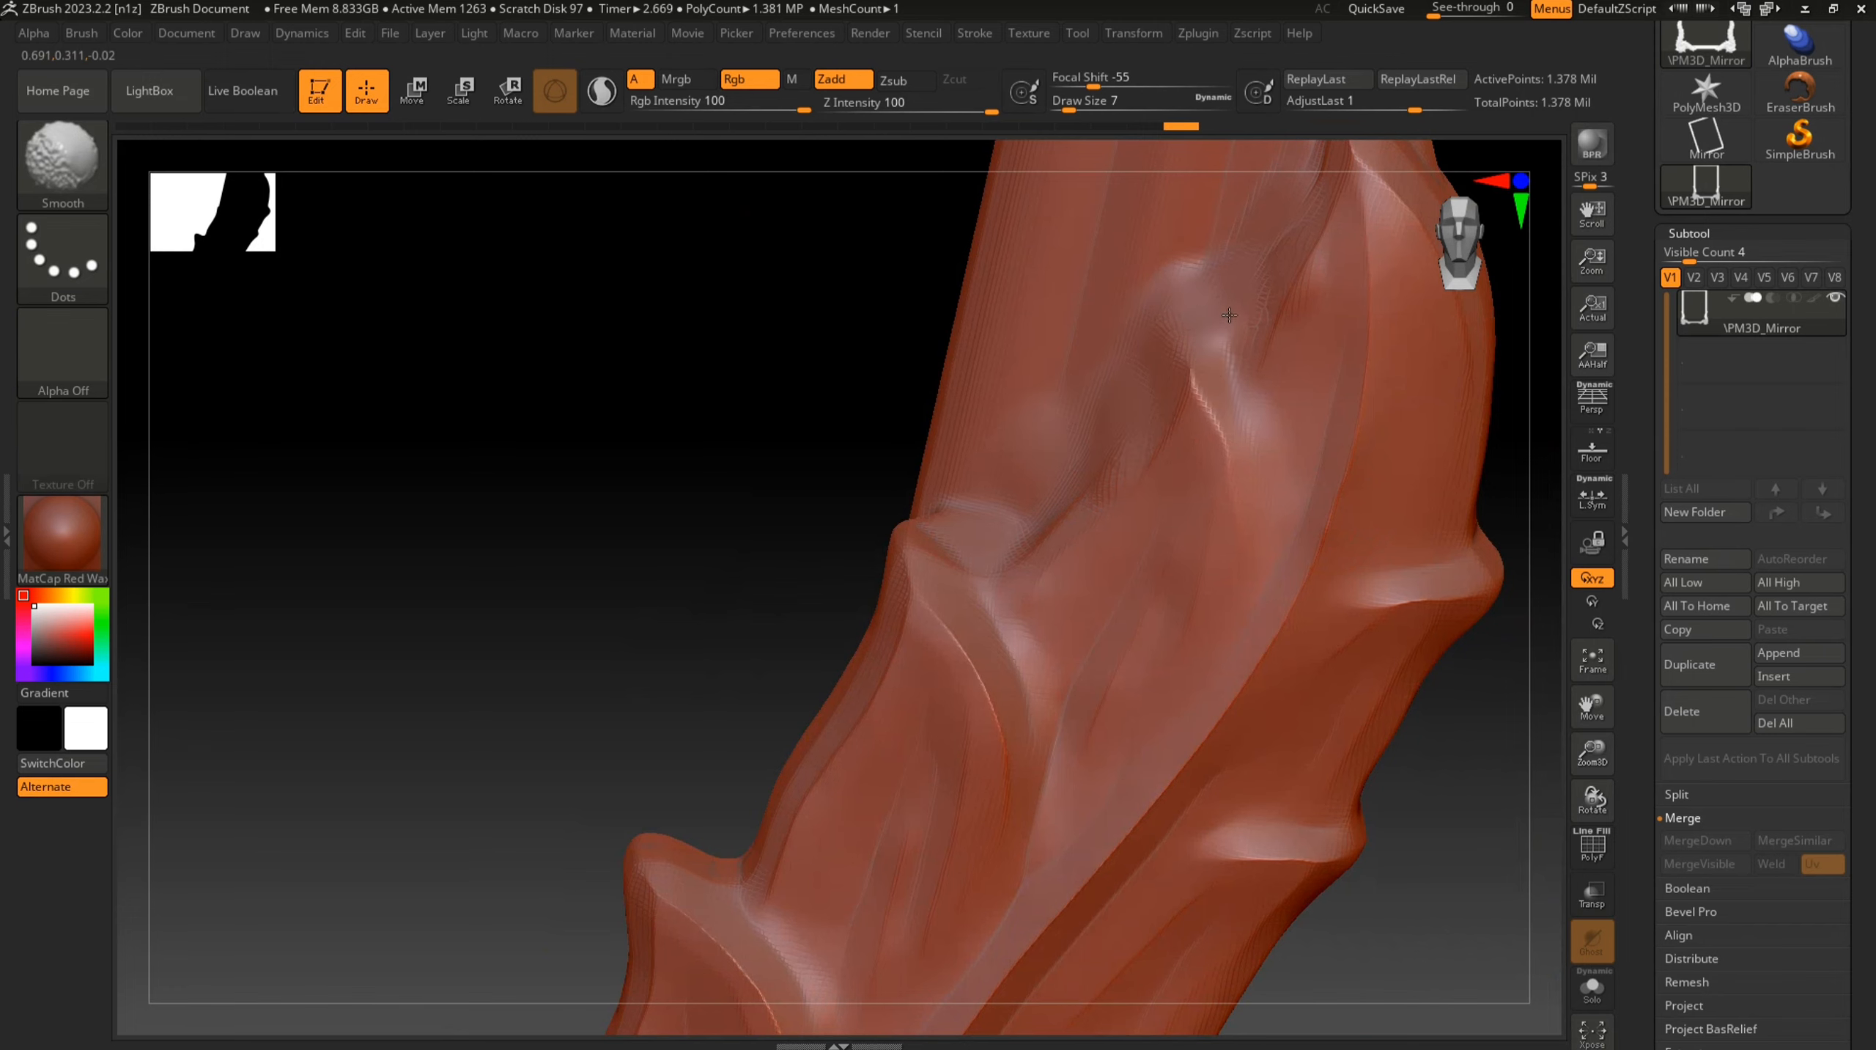
{"action": "mouse_move", "coordinate": [1258, 285]}
{"action": "right_mouse_down"}
{"action": "mouse_move", "coordinate": [1190, 549]}
{"action": "mouse_move", "coordinate": [988, 524]}
{"action": "right_mouse_up"}
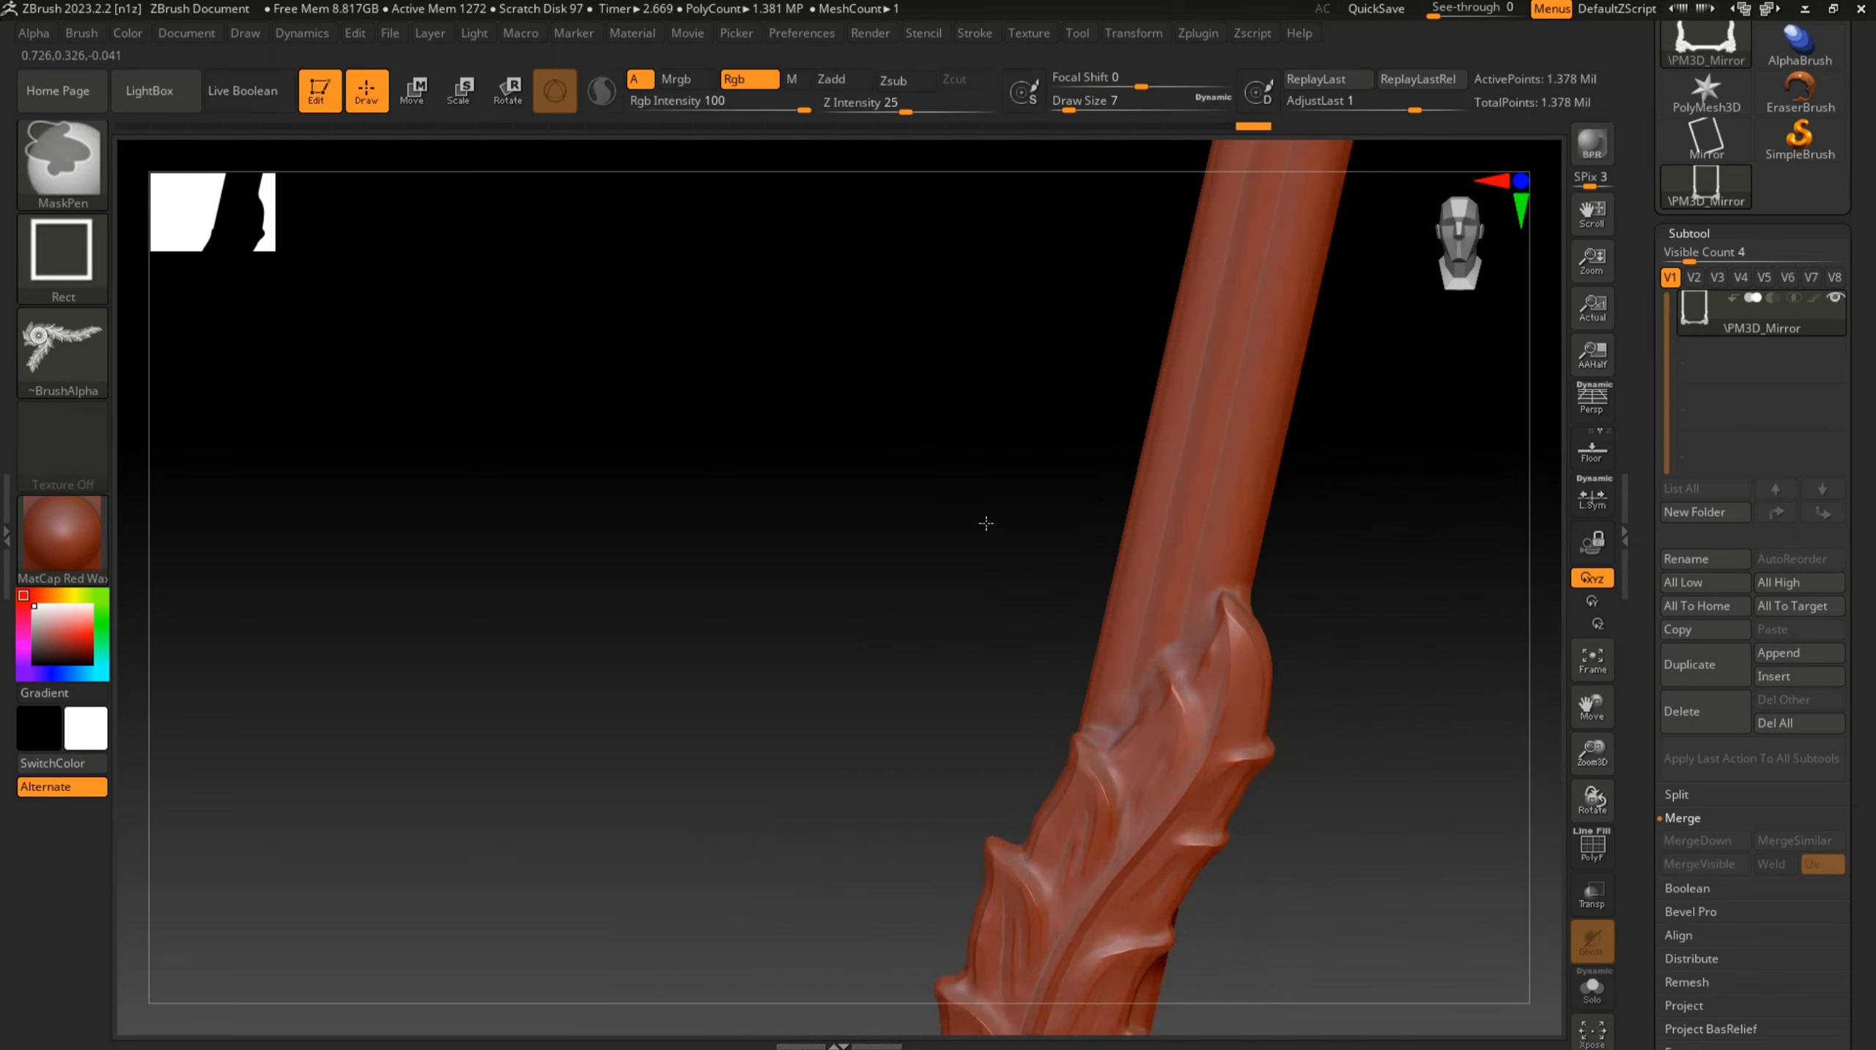
Smooth the outer side of the right ornament's vertical arm so its leaf edges blend into the frame
{"action": "mouse_move", "coordinate": [1092, 649]}
{"action": "right_mouse_down", "text": "alt"}
{"action": "mouse_move", "coordinate": [1126, 419]}
{"action": "mouse_move", "coordinate": [1106, 294]}
{"action": "right_mouse_up", "text": "alt"}
{"action": "right_click_drag", "start_coordinate": [1175, 566], "coordinate": [1147, 616]}
{"action": "mouse_move", "coordinate": [1084, 694]}
{"action": "right_mouse_down", "text": "alt"}
{"action": "mouse_move", "coordinate": [1187, 582]}
{"action": "mouse_move", "coordinate": [1199, 459]}
{"action": "right_mouse_up", "text": "alt"}
{"action": "mouse_move", "coordinate": [1359, 441]}
{"action": "right_mouse_down"}
{"action": "mouse_move", "coordinate": [1271, 419]}
{"action": "mouse_move", "coordinate": [1231, 468]}
{"action": "right_mouse_up"}
{"action": "left_click_drag", "start_coordinate": [1231, 465], "coordinate": [1225, 378], "text": "shift"}
{"action": "right_click_drag", "start_coordinate": [1227, 360], "coordinate": [1228, 444], "text": "ctrl"}
{"action": "left_click_drag", "start_coordinate": [1277, 364], "coordinate": [1278, 312], "text": "shift"}
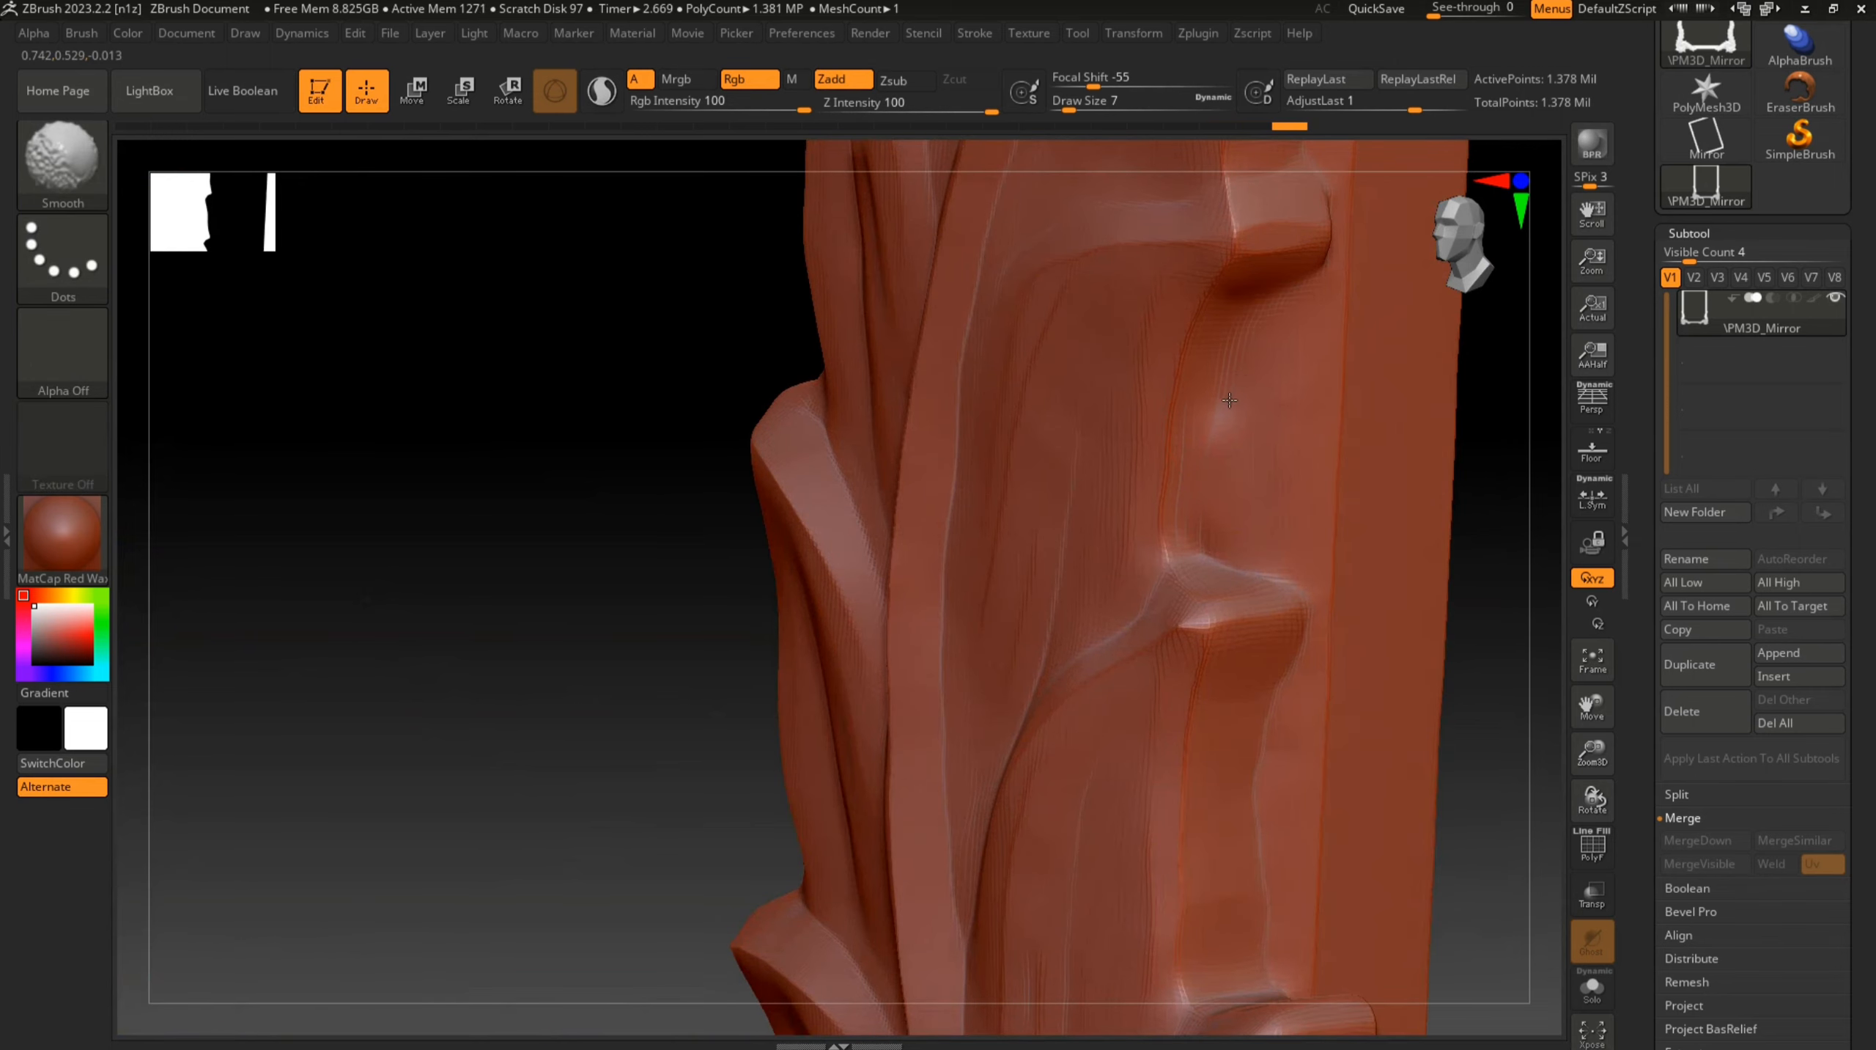
{"action": "left_click_drag", "start_coordinate": [1248, 541], "coordinate": [1278, 630], "text": "shift"}
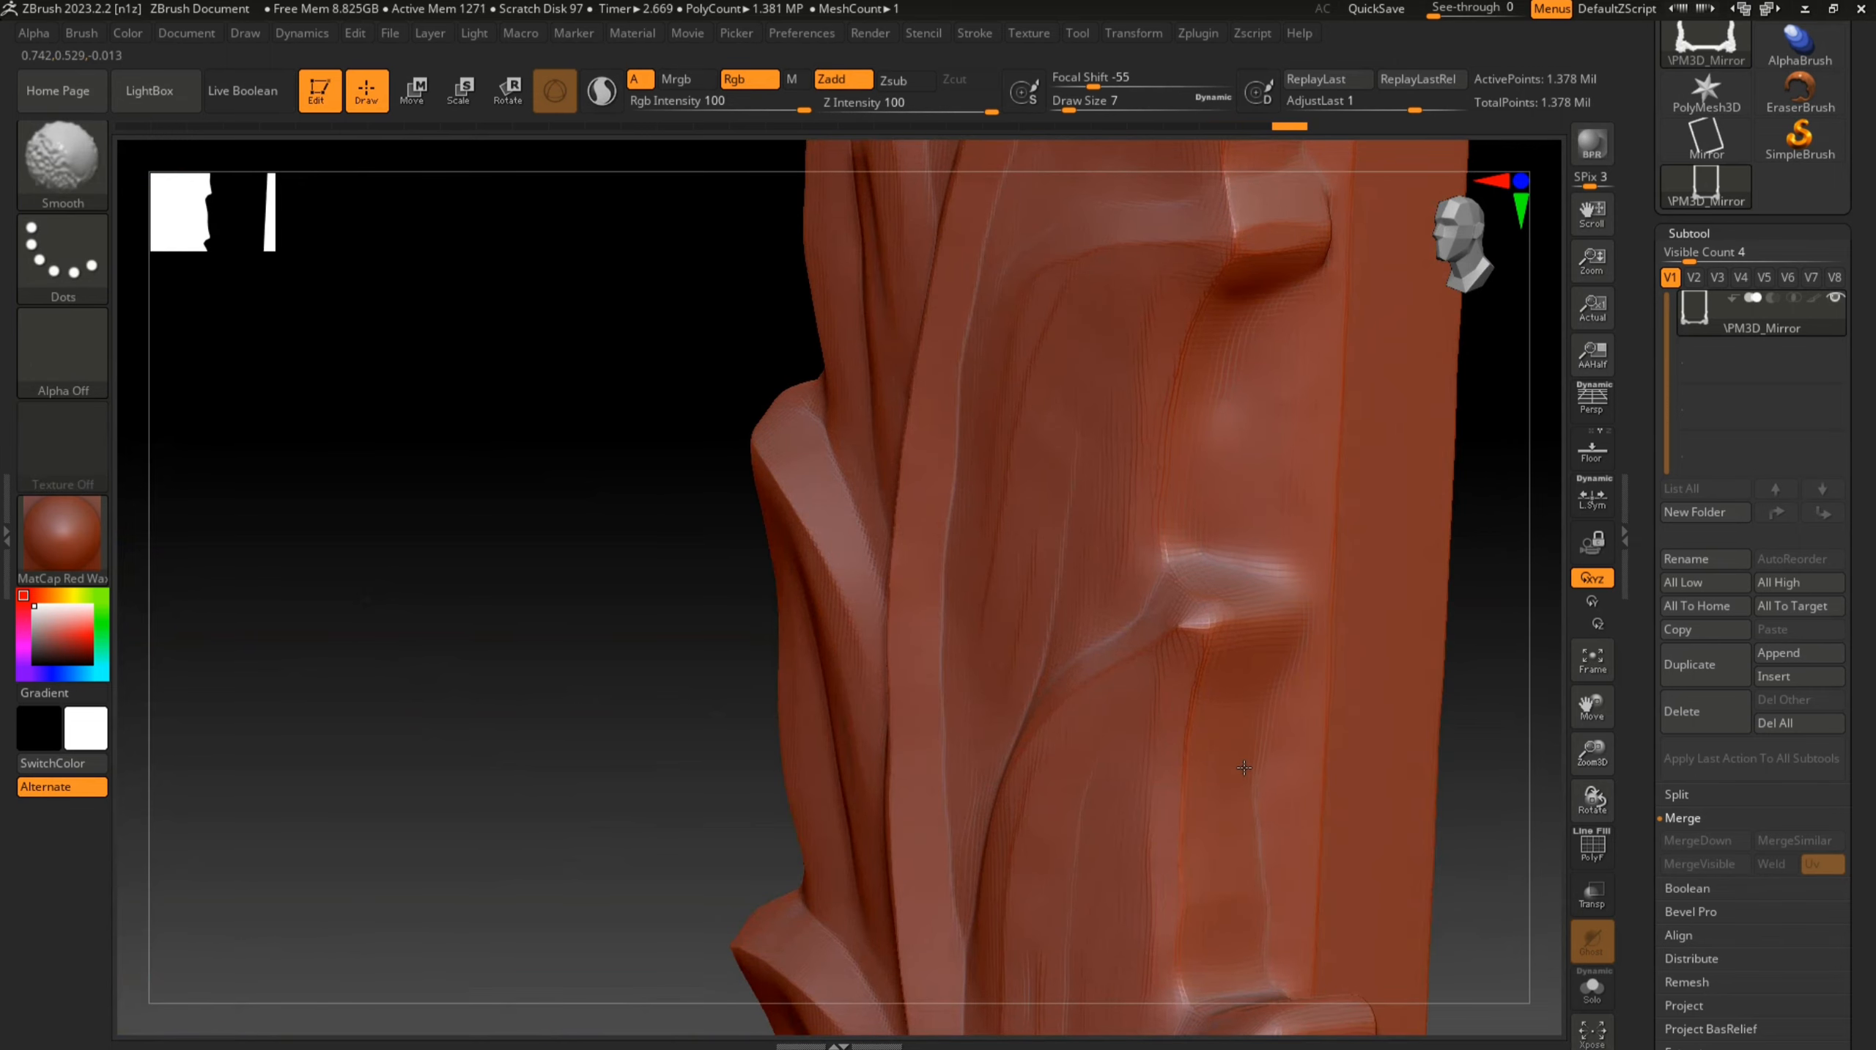
{"action": "mouse_move", "coordinate": [1252, 955]}
{"action": "right_mouse_down", "text": "alt"}
{"action": "mouse_move", "coordinate": [1157, 684]}
{"action": "mouse_move", "coordinate": [1322, 724]}
{"action": "right_mouse_up", "text": "alt"}
{"action": "right_click_drag", "start_coordinate": [444, 945], "coordinate": [771, 687], "text": "alt"}
{"action": "right_click_drag", "start_coordinate": [330, 893], "coordinate": [1165, 462], "text": "alt"}
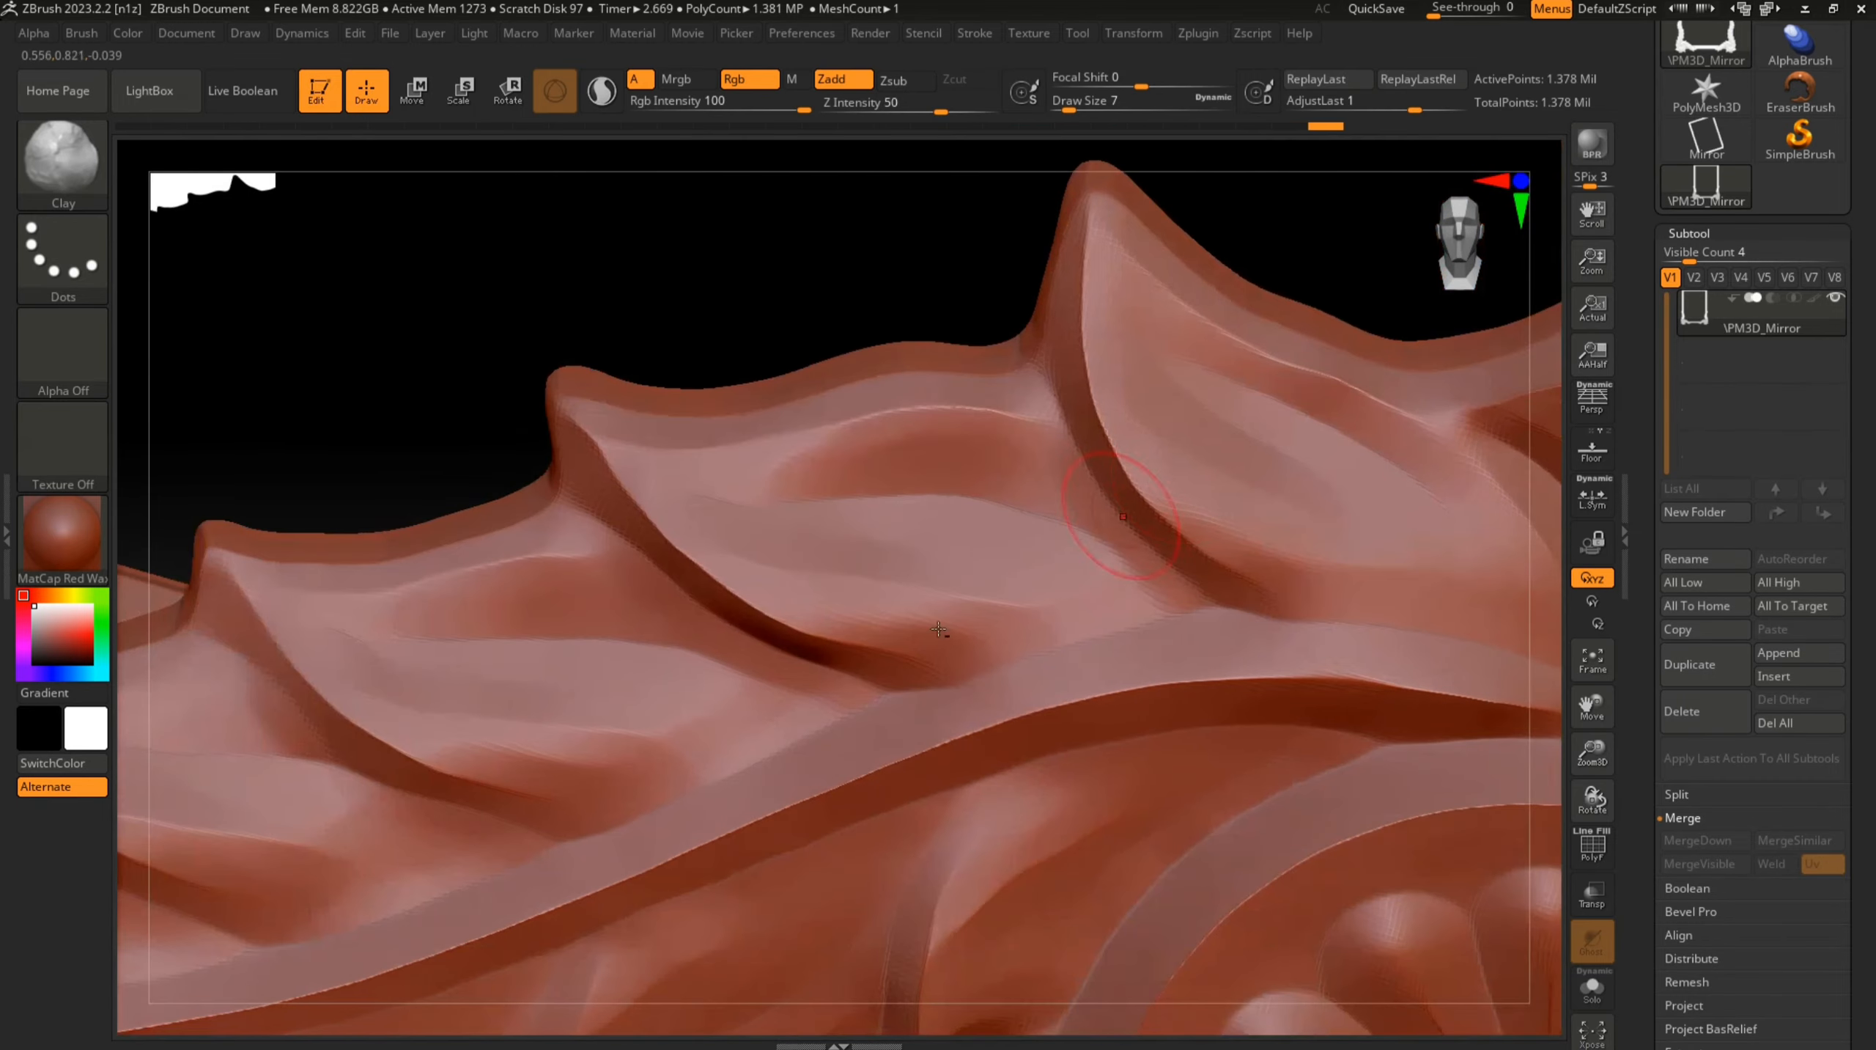
Smooth the upper leaf edges of the right ornament's horizontal arm into the frame's bottom rail
{"action": "right_click_drag", "start_coordinate": [1068, 573], "coordinate": [1335, 464], "text": "alt"}
{"action": "mouse_move", "coordinate": [740, 584]}
{"action": "right_mouse_down", "text": "alt"}
{"action": "mouse_move", "coordinate": [1220, 583]}
{"action": "mouse_move", "coordinate": [1291, 751]}
{"action": "mouse_move", "coordinate": [1301, 874]}
{"action": "right_mouse_up", "text": "alt"}
{"action": "left_click_drag", "start_coordinate": [1315, 551], "coordinate": [1128, 564], "text": "shift"}
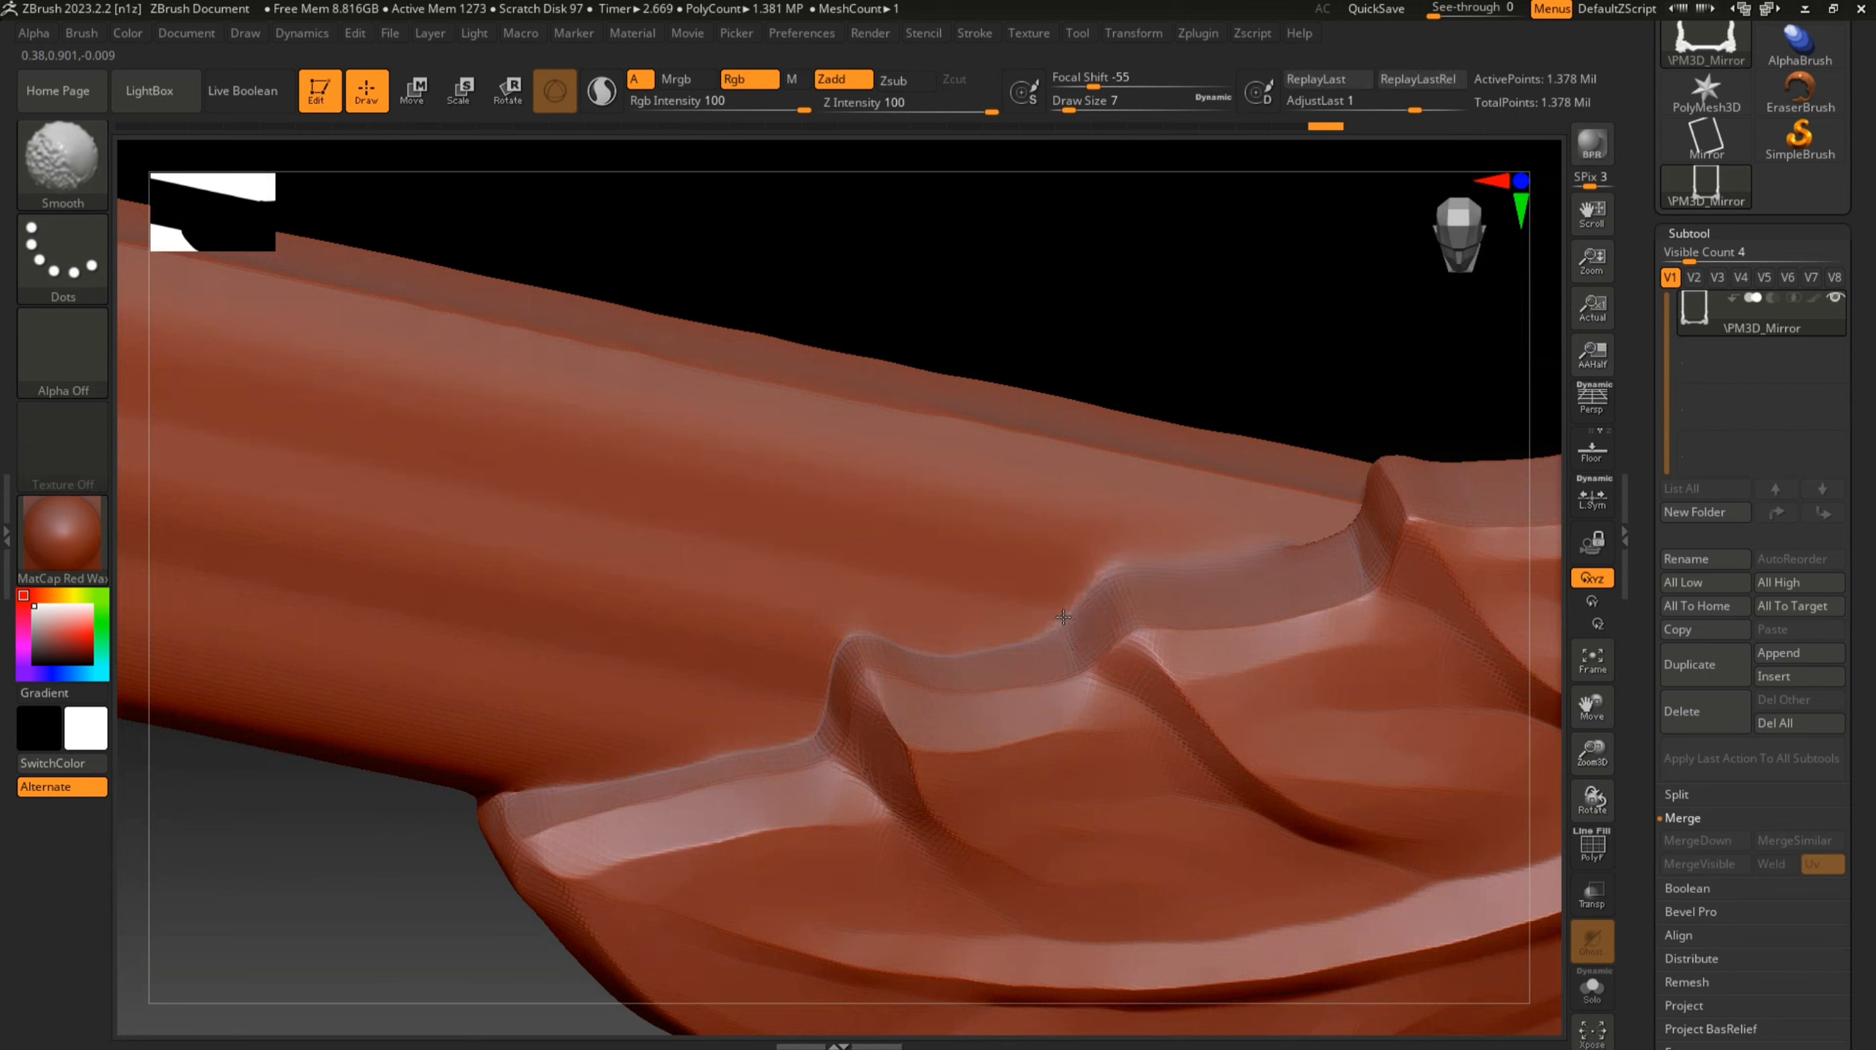
{"action": "left_click_drag", "start_coordinate": [1064, 617], "coordinate": [955, 637], "text": "shift"}
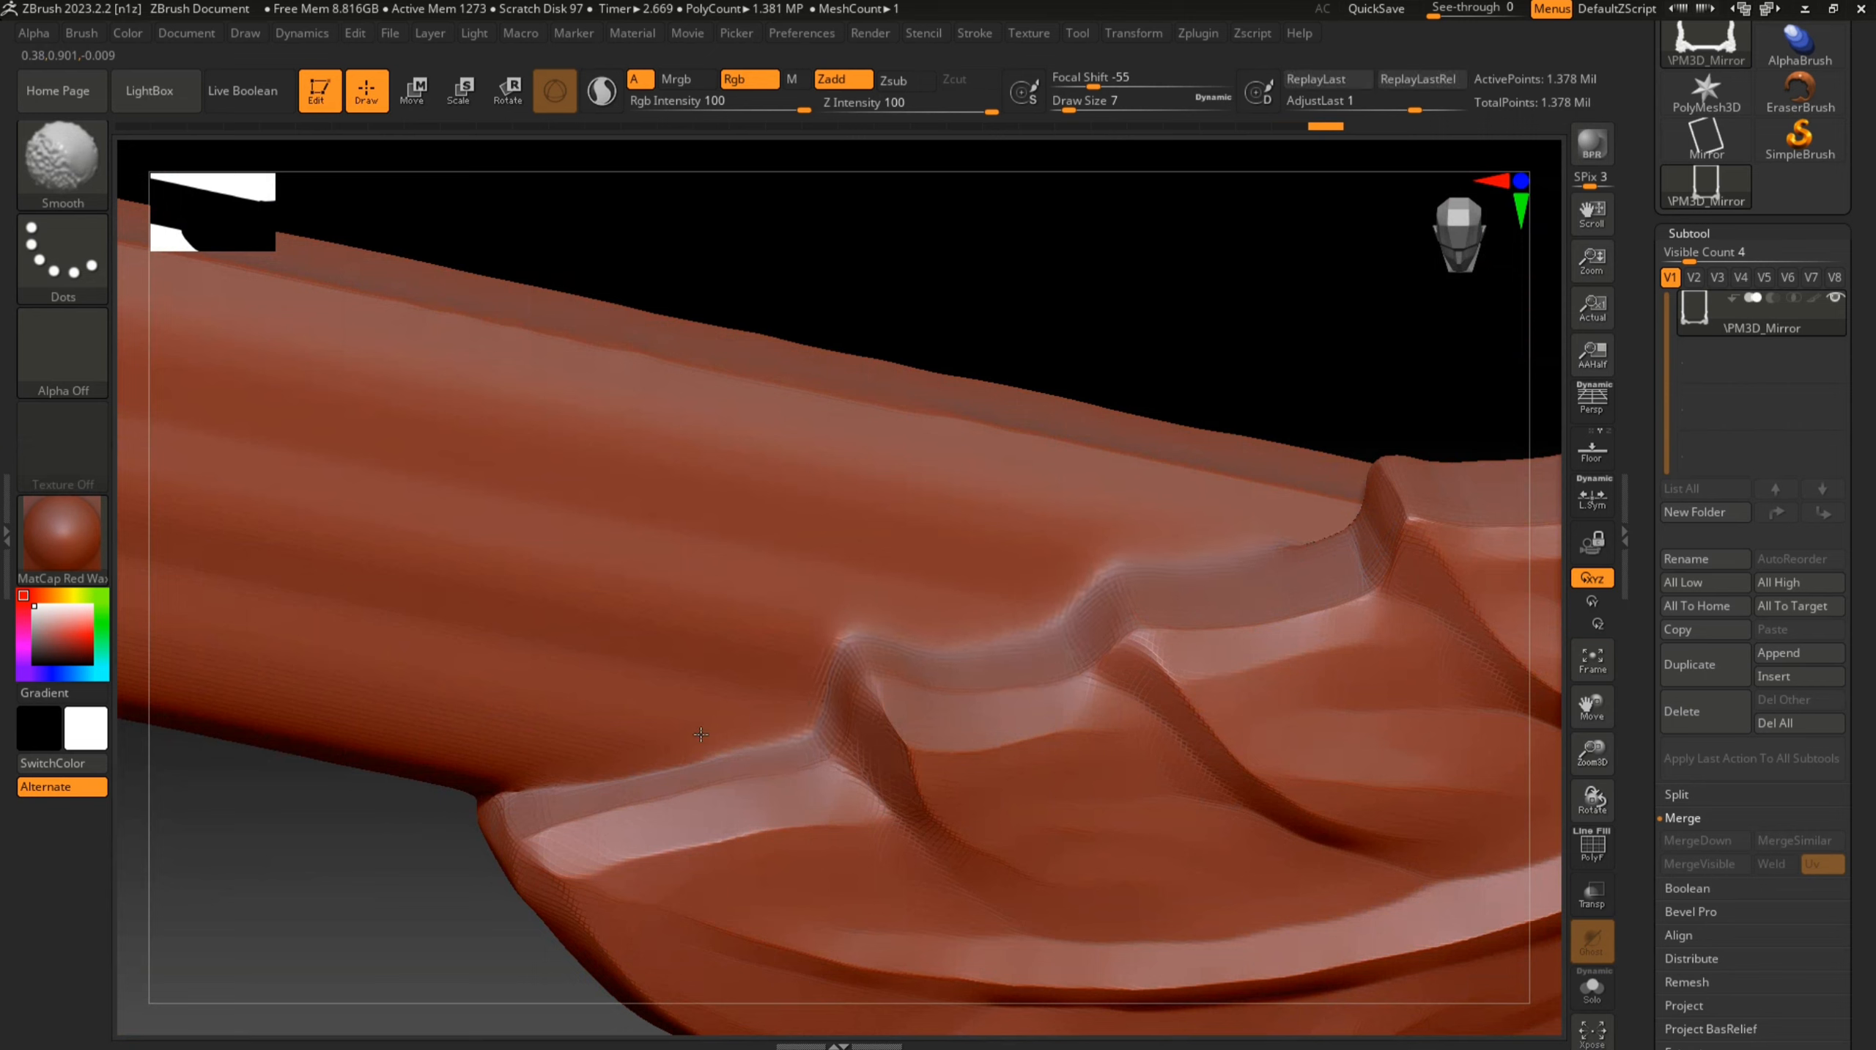
{"action": "left_click_drag", "start_coordinate": [700, 735], "coordinate": [618, 756], "text": "shift"}
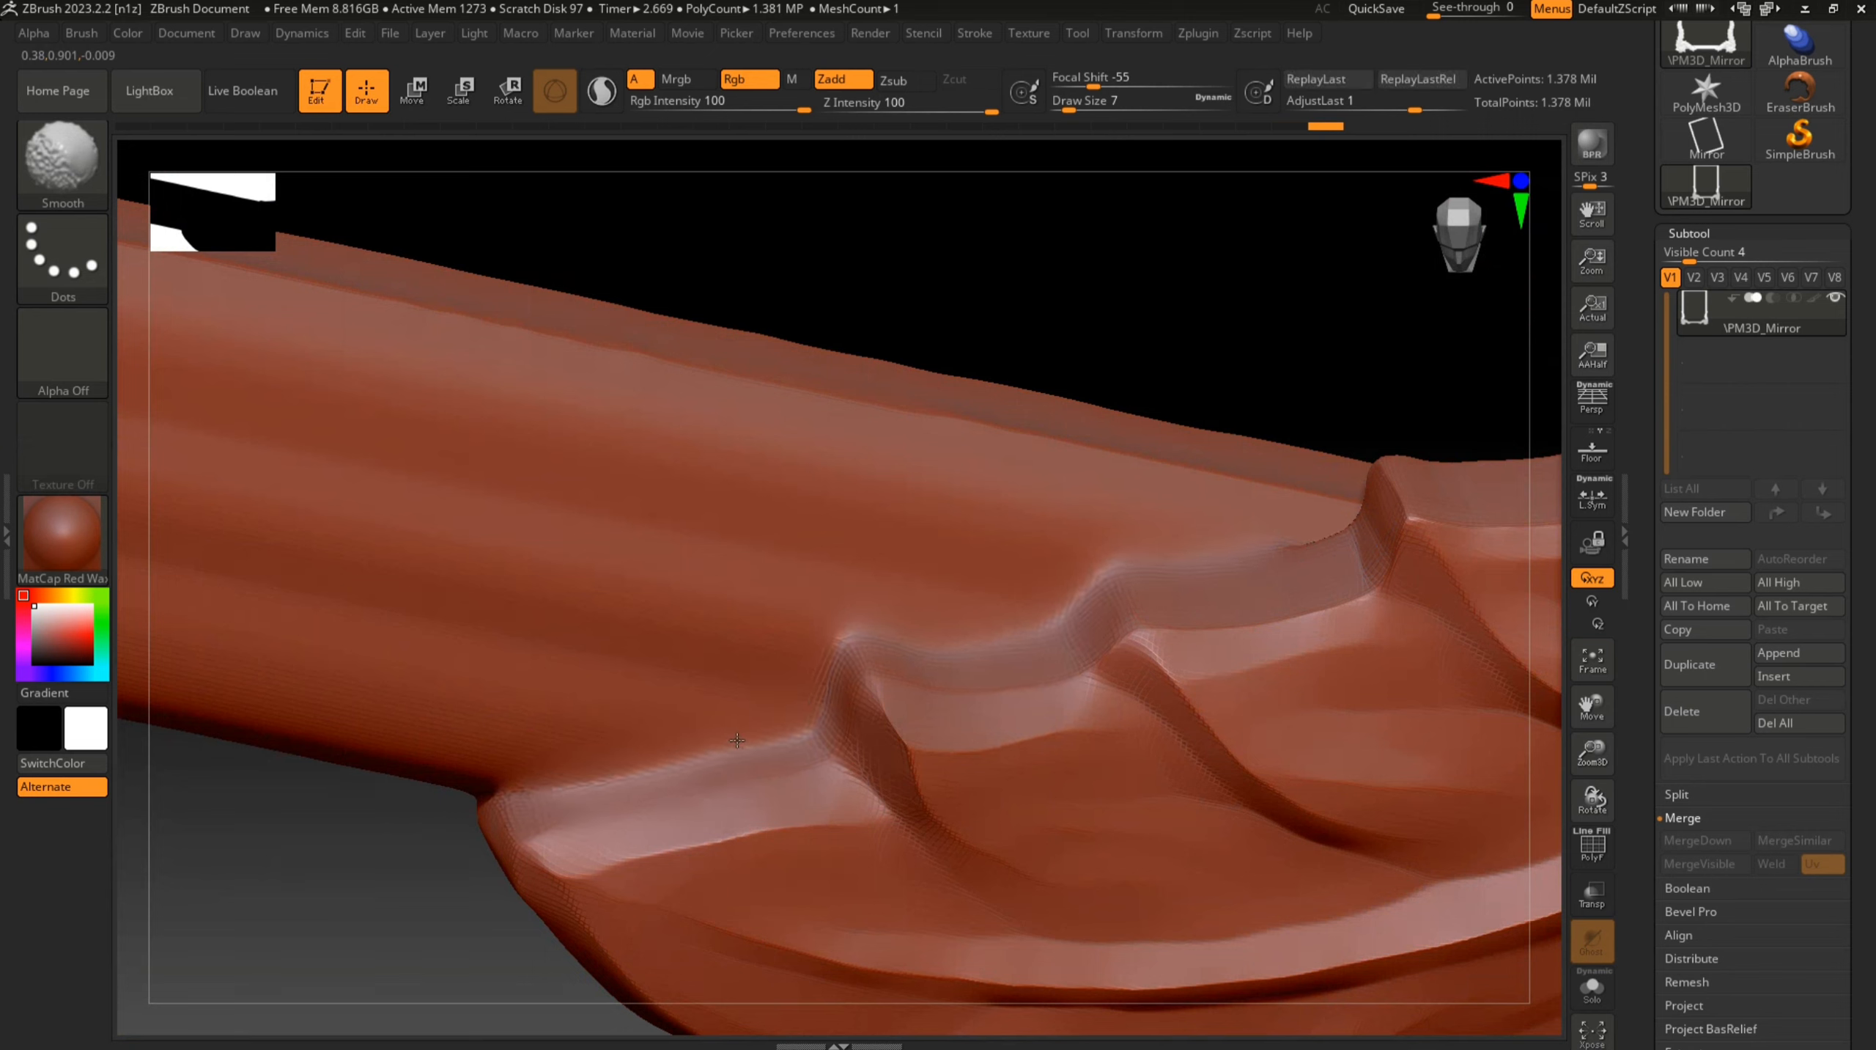
{"action": "left_click_drag", "start_coordinate": [779, 718], "coordinate": [673, 742]}
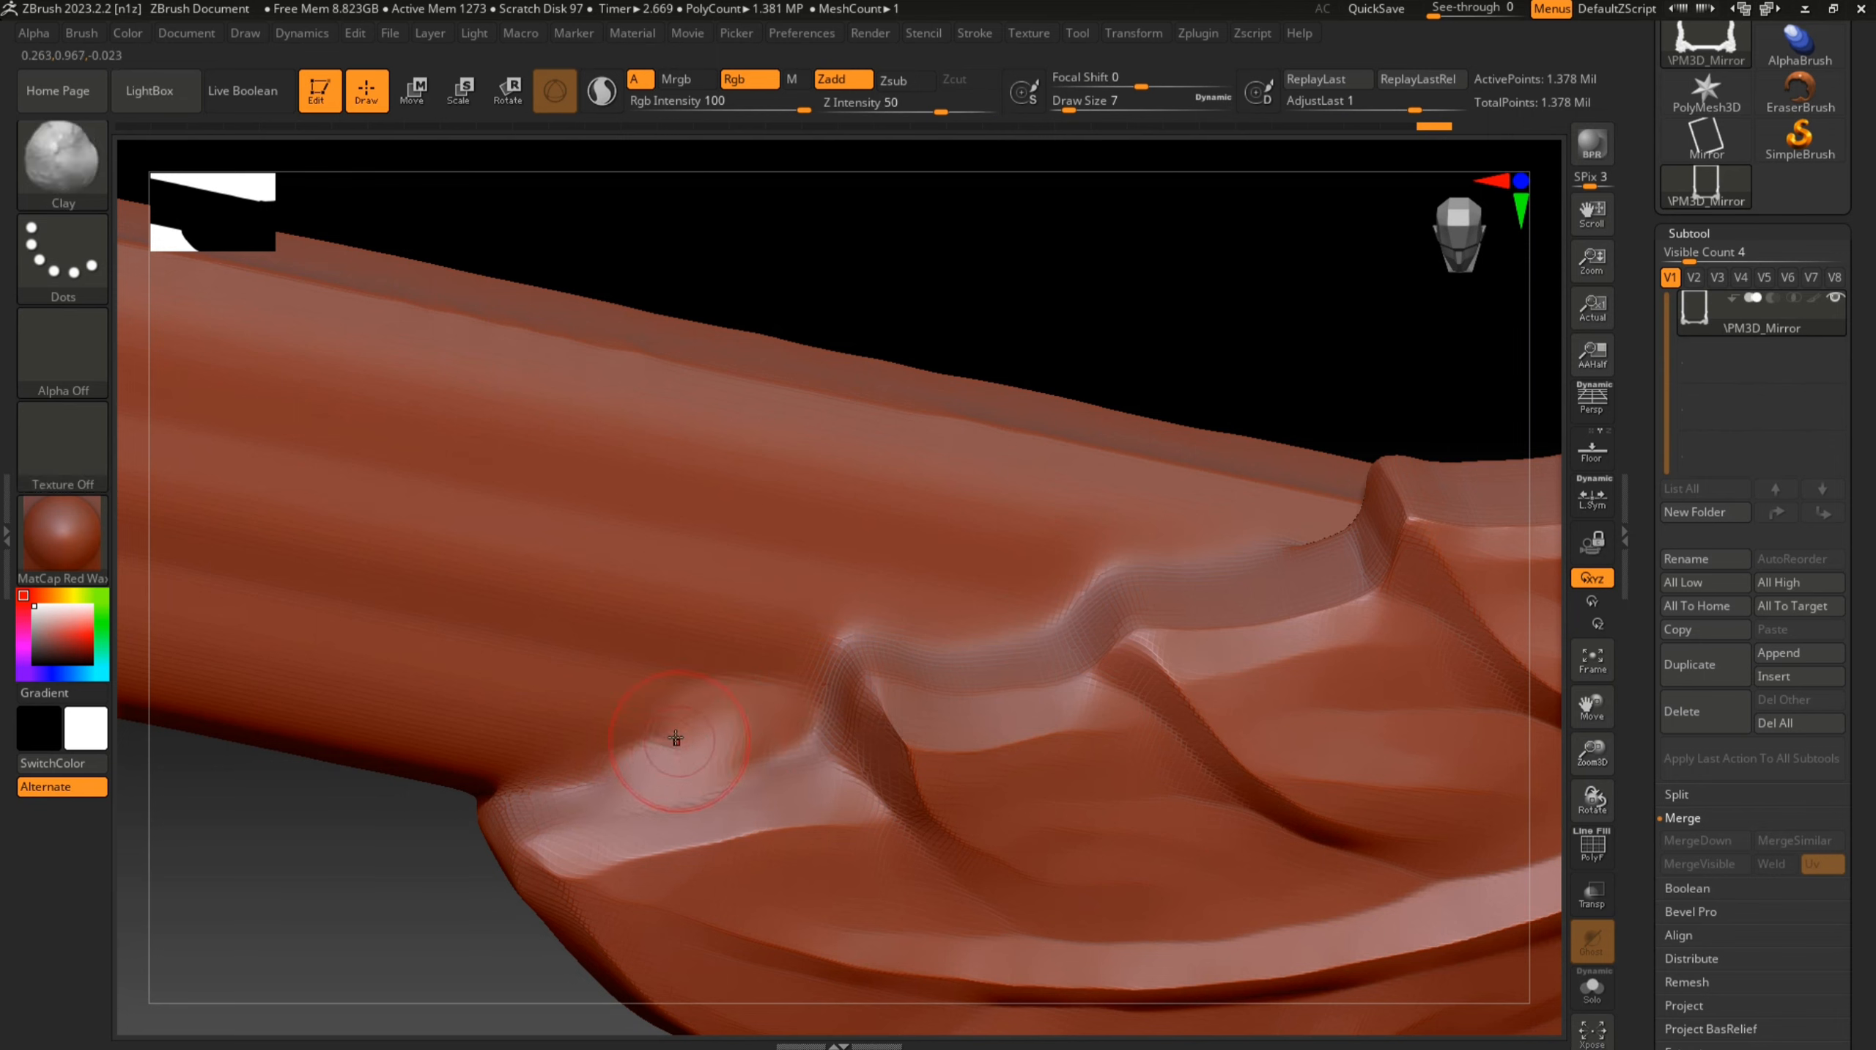
{"action": "key", "text": "ctrl+z"}
{"action": "key", "text": "ctrl+z"}
{"action": "key", "text": "ctrl+z"}
Lower the Clay brush's Z Intensity to 3 and add light clay along the horizontal arm's upper leaf seam
{"action": "left_click", "coordinate": [944, 105]}
{"action": "left_click_drag", "start_coordinate": [922, 105], "coordinate": [852, 119]}
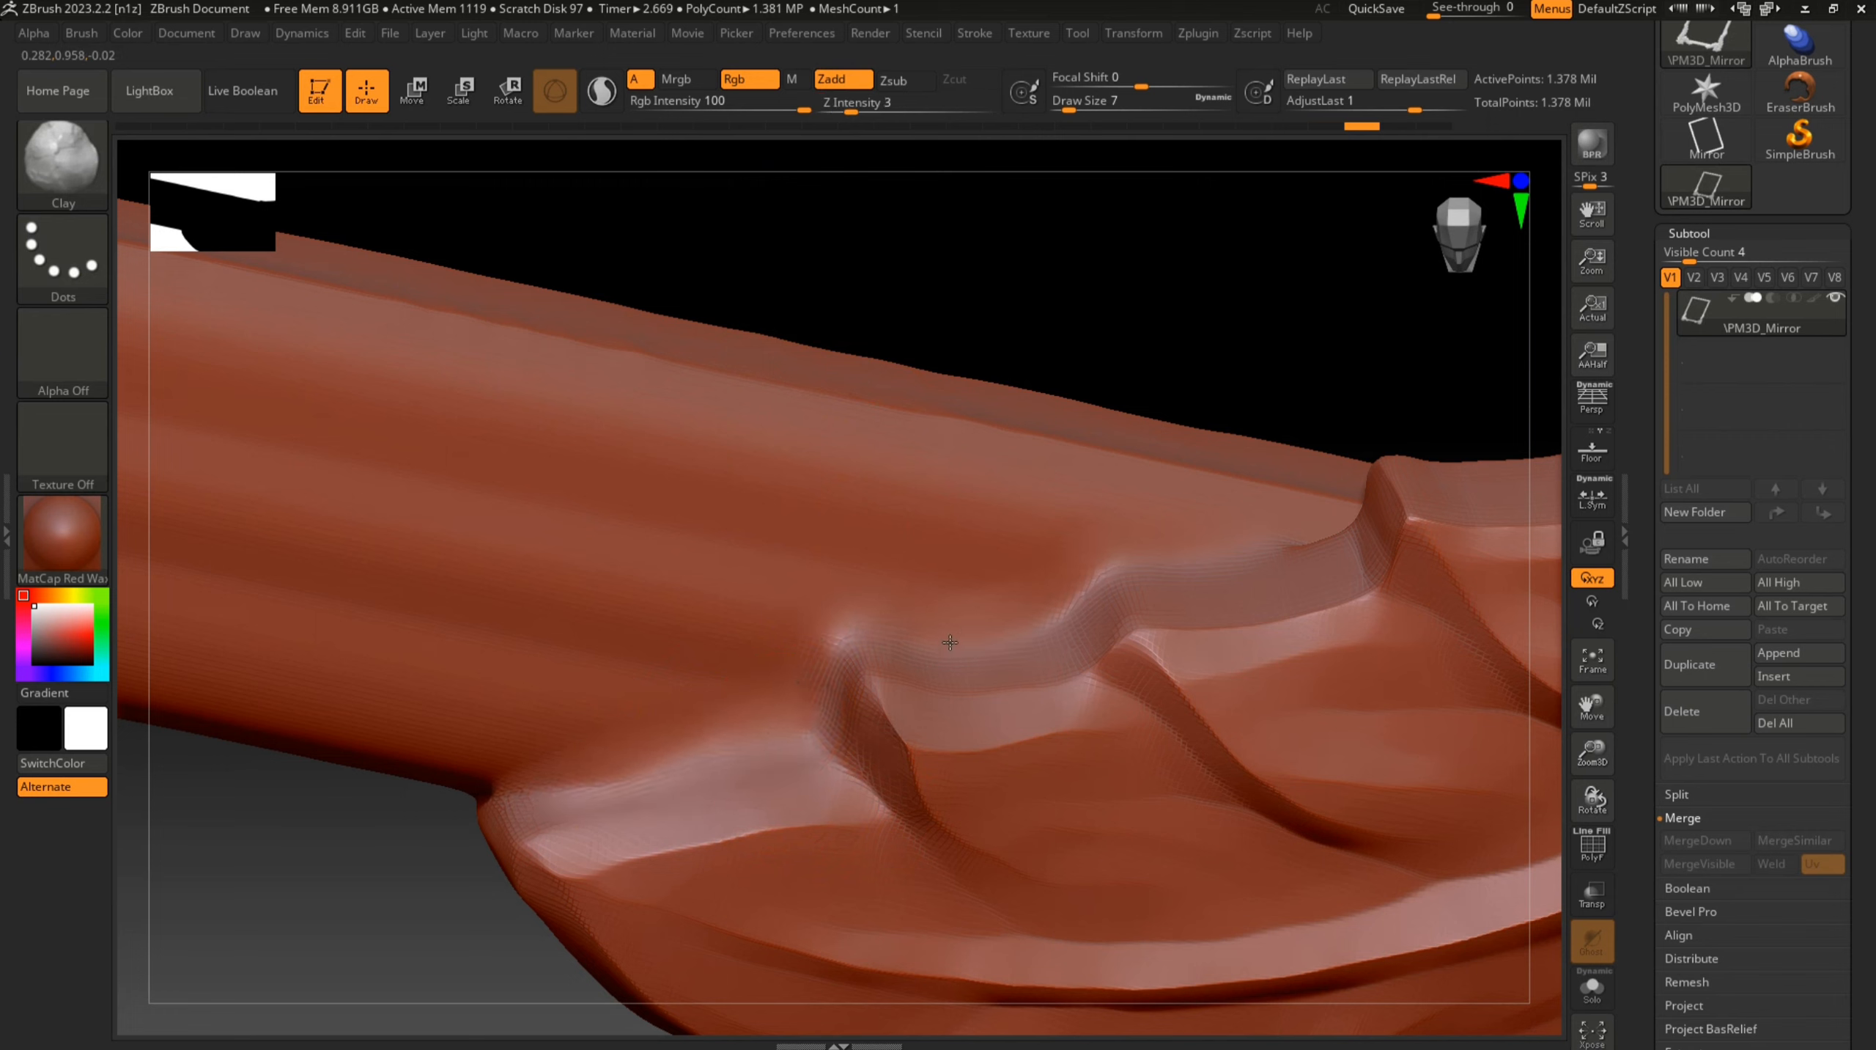
{"action": "left_click_drag", "start_coordinate": [950, 642], "coordinate": [1156, 555]}
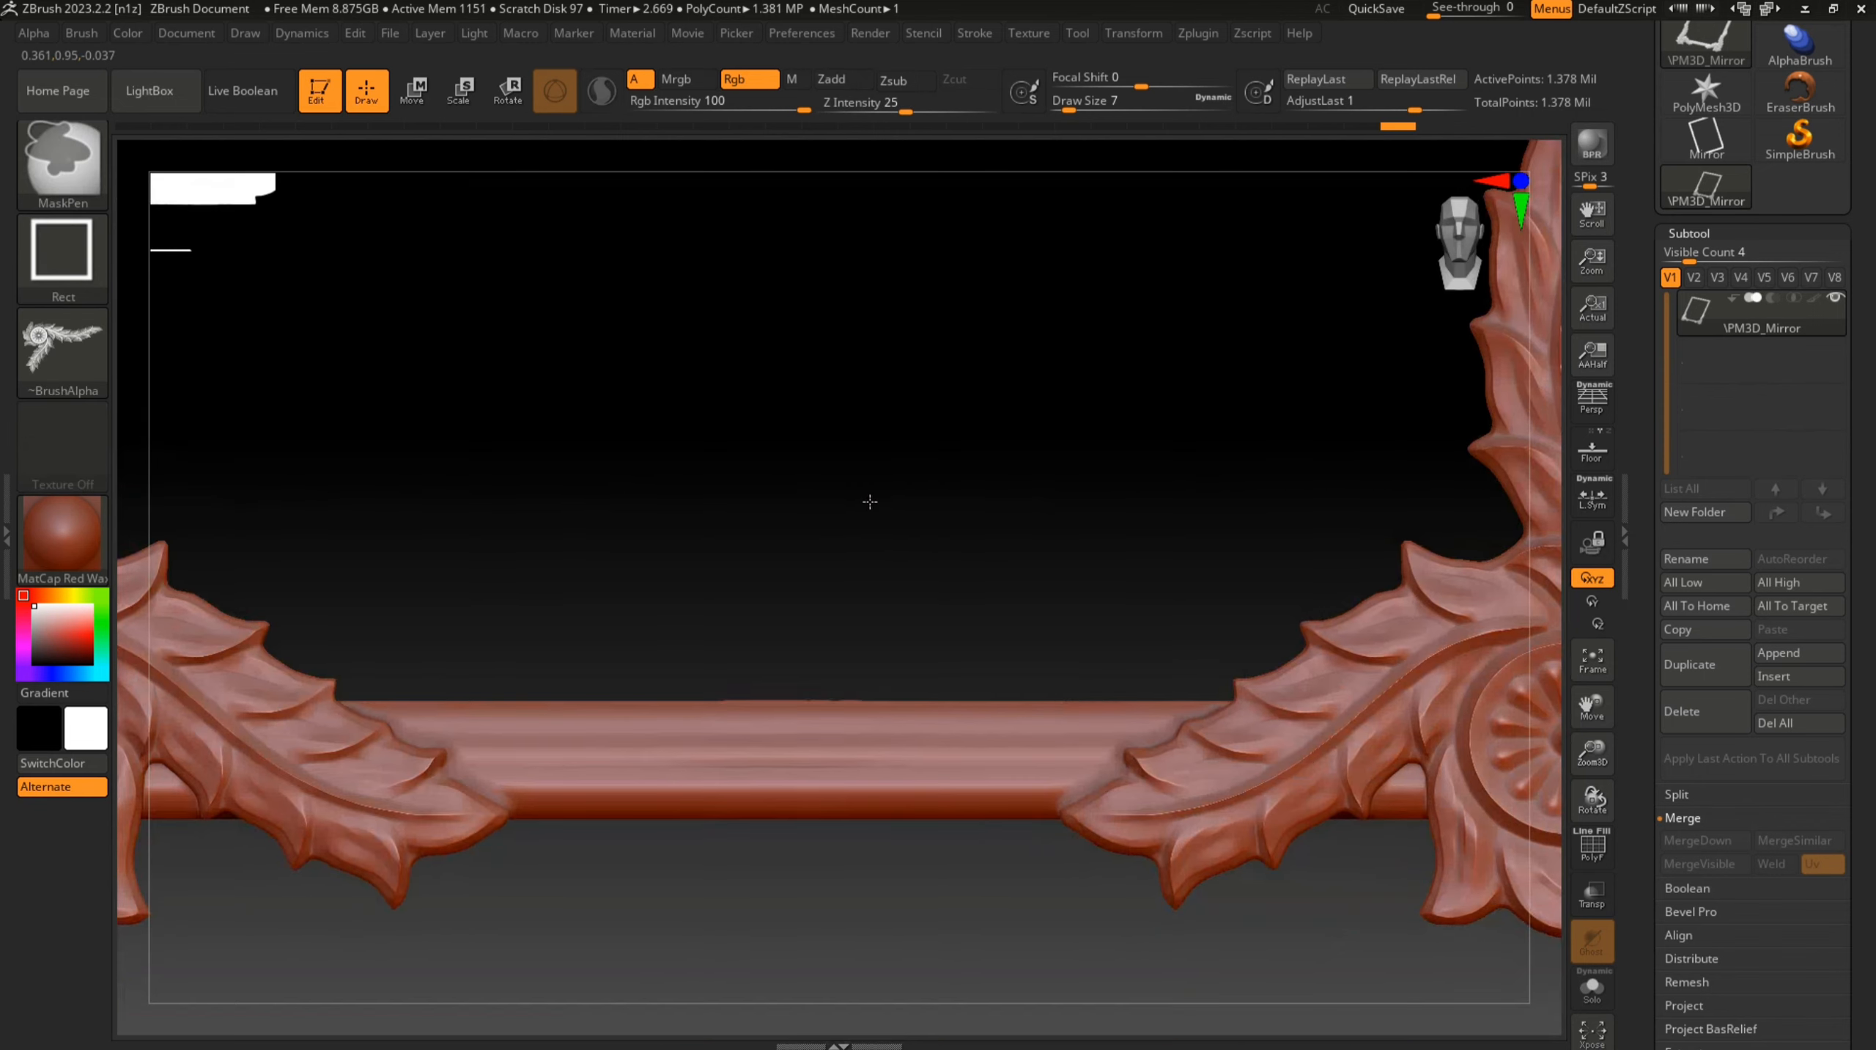
Remesh the merged frame and ornaments with DynaMesh
{"action": "right_click_drag", "start_coordinate": [870, 501], "coordinate": [871, 636], "text": "ctrl"}
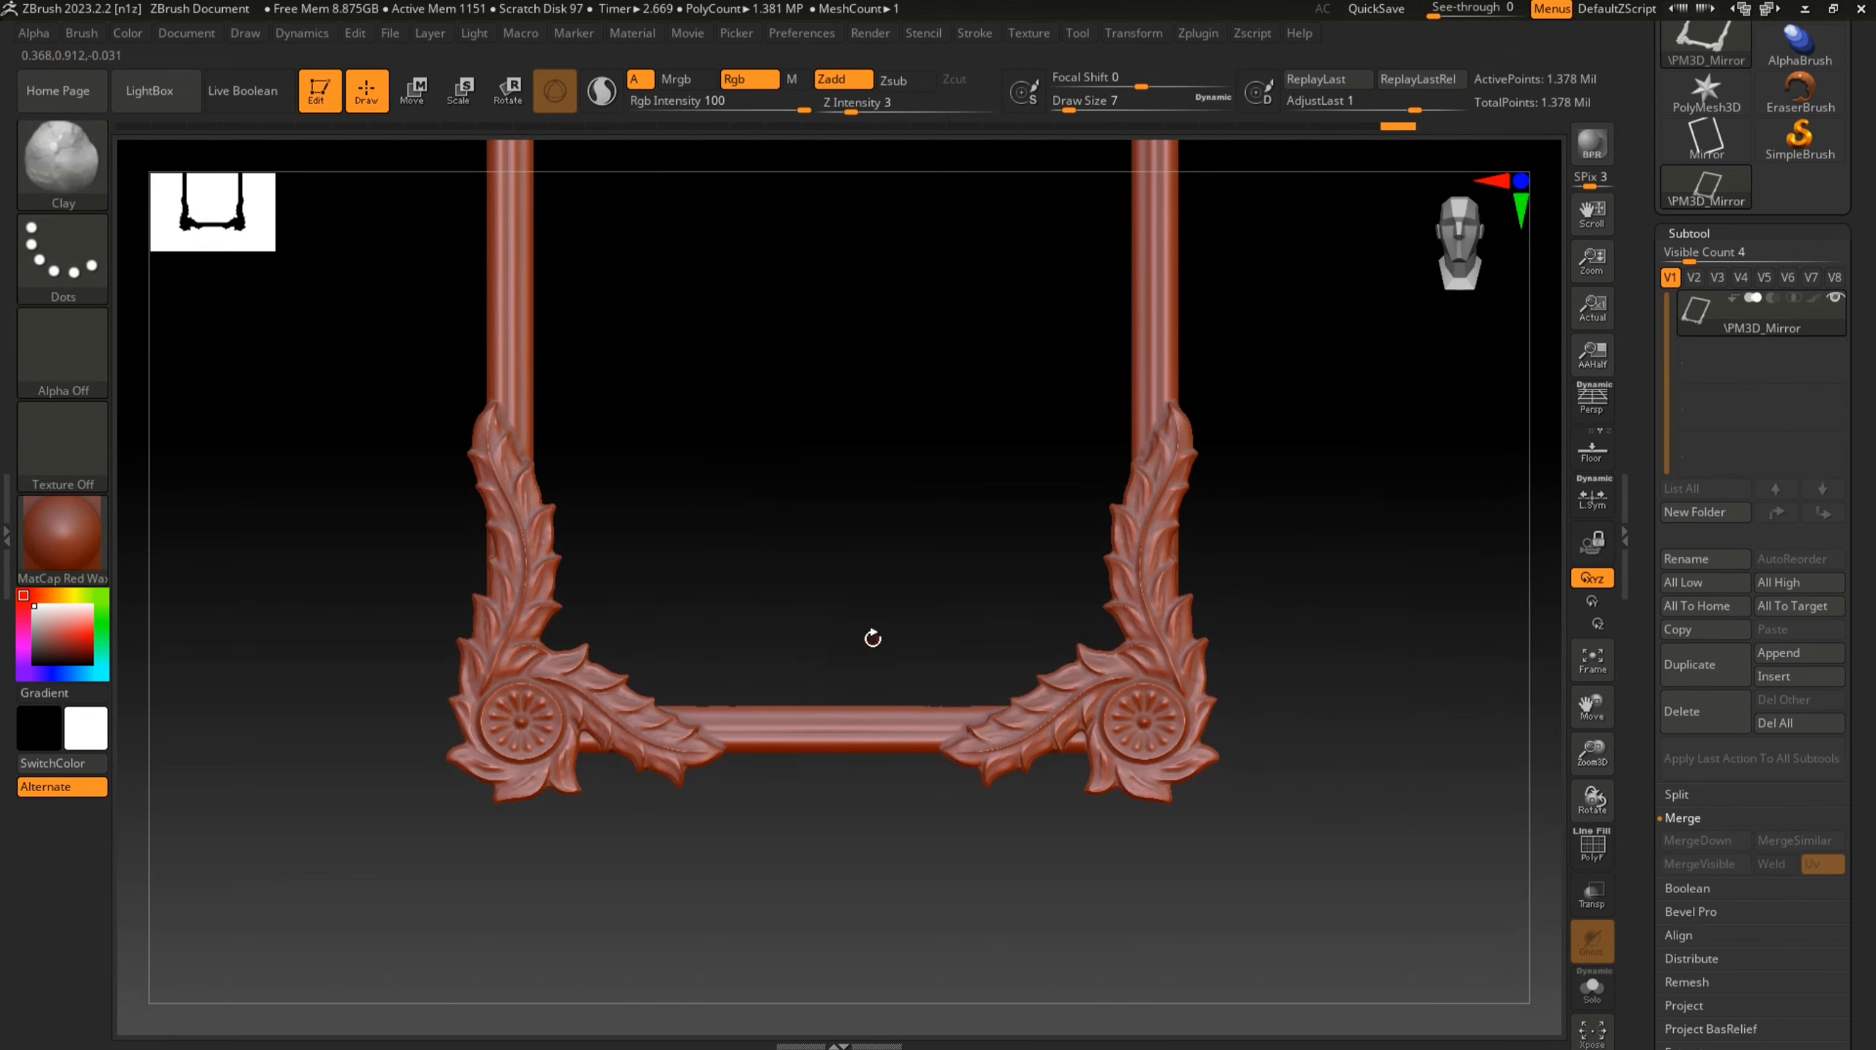
{"action": "left_click_drag", "start_coordinate": [911, 503], "coordinate": [844, 574], "text": "ctrl"}
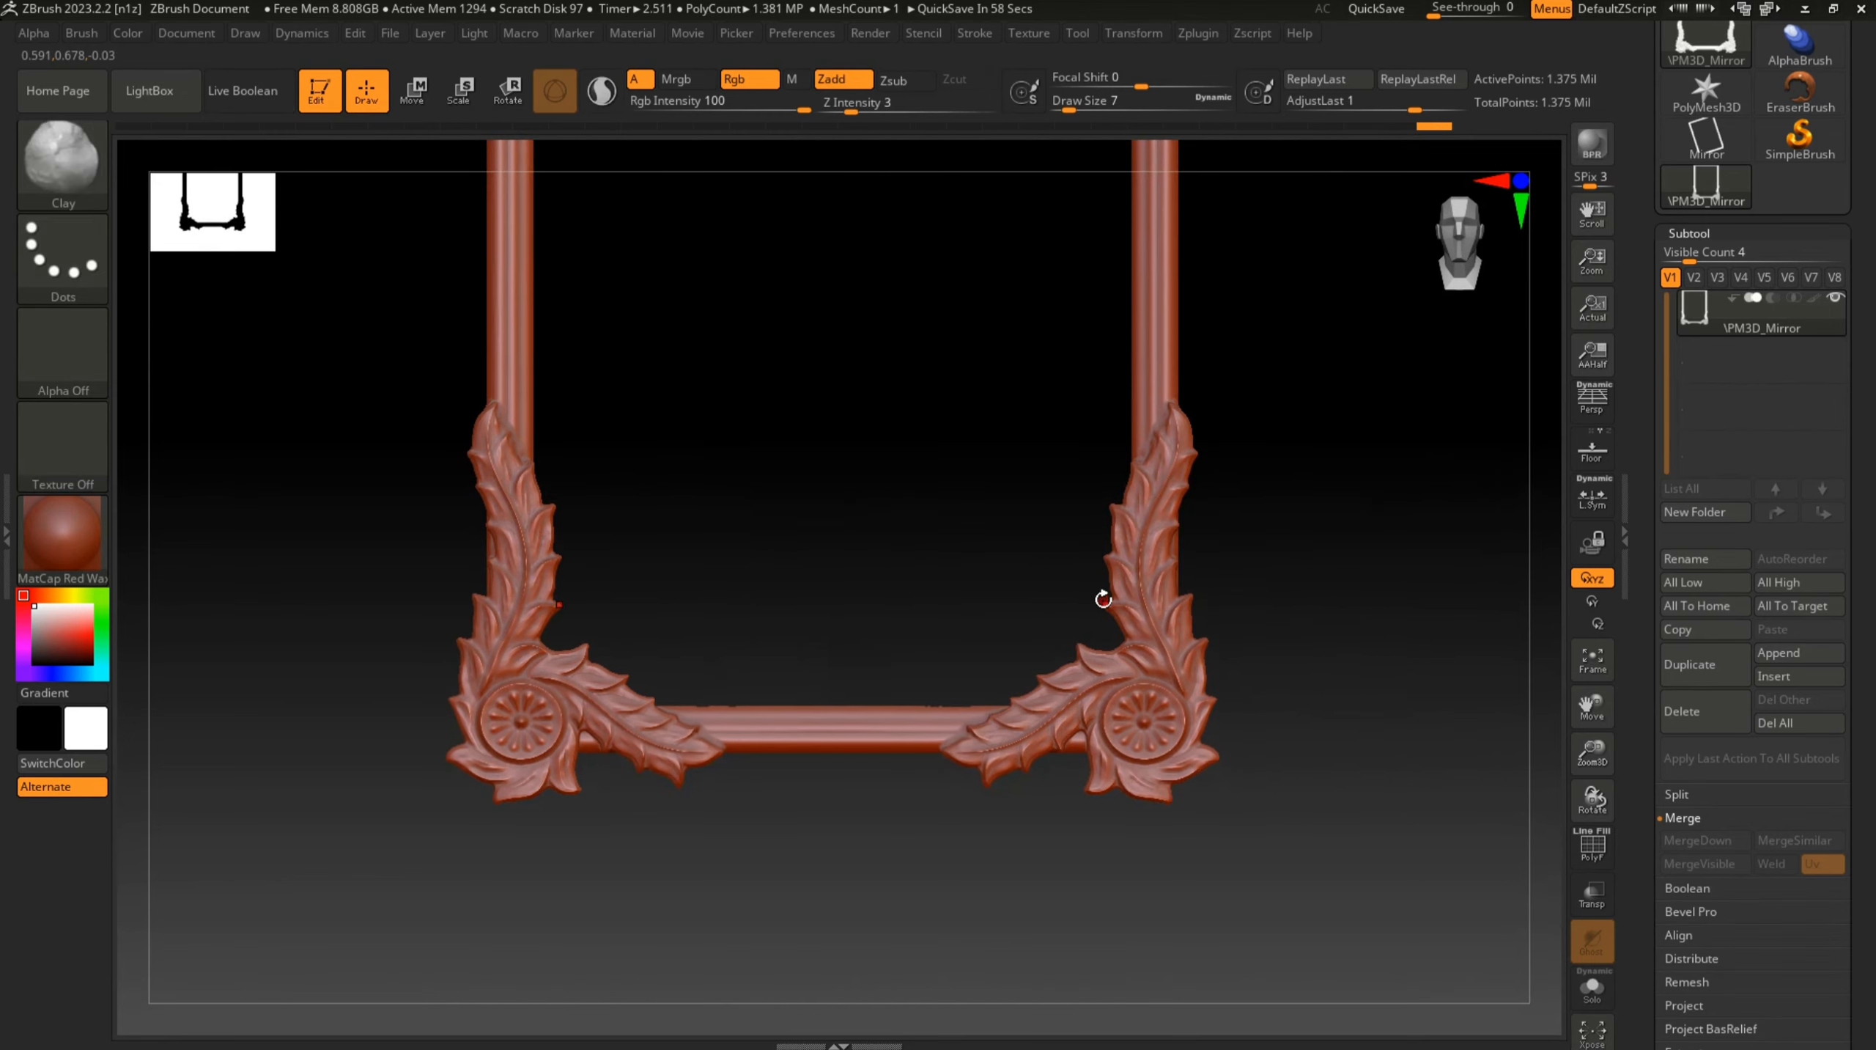
{"action": "right_click_drag", "start_coordinate": [1142, 654], "coordinate": [956, 628], "text": "ctrl"}
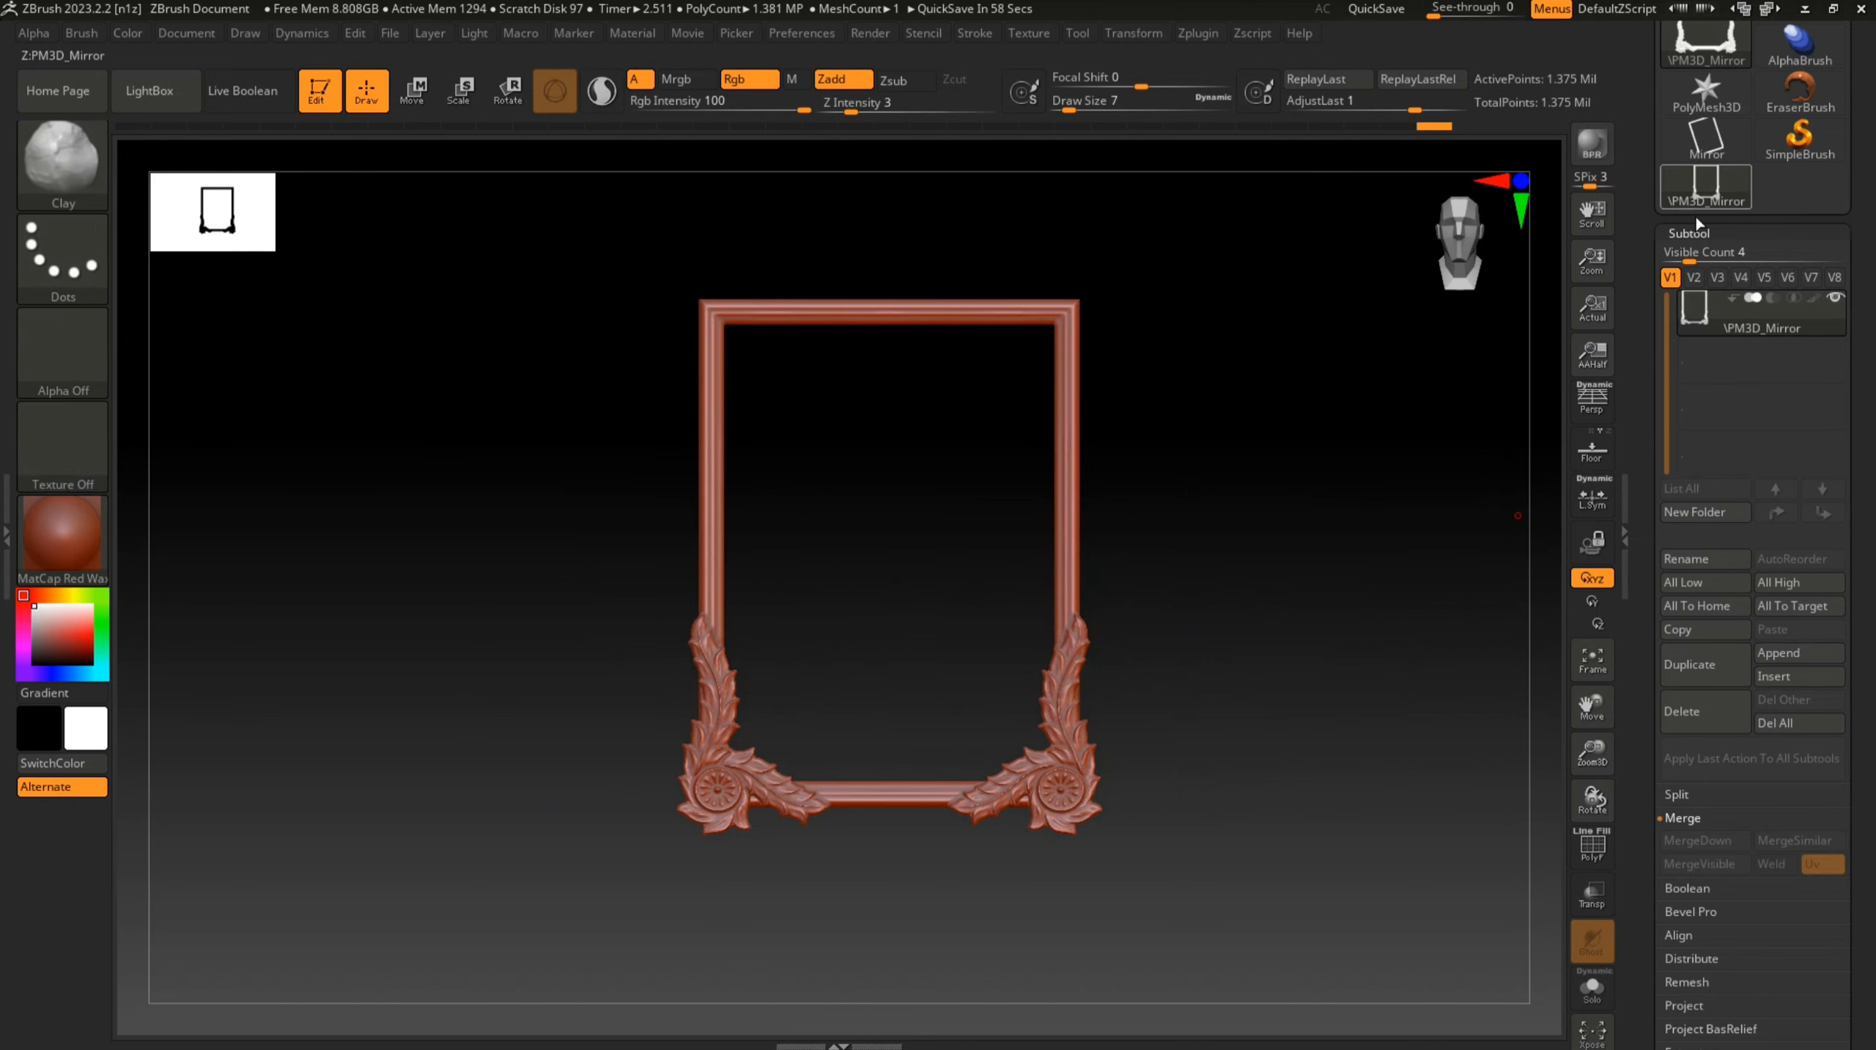
Append a Cube3D as a new subtool to the mirror frame
{"action": "left_click", "coordinate": [1708, 234]}
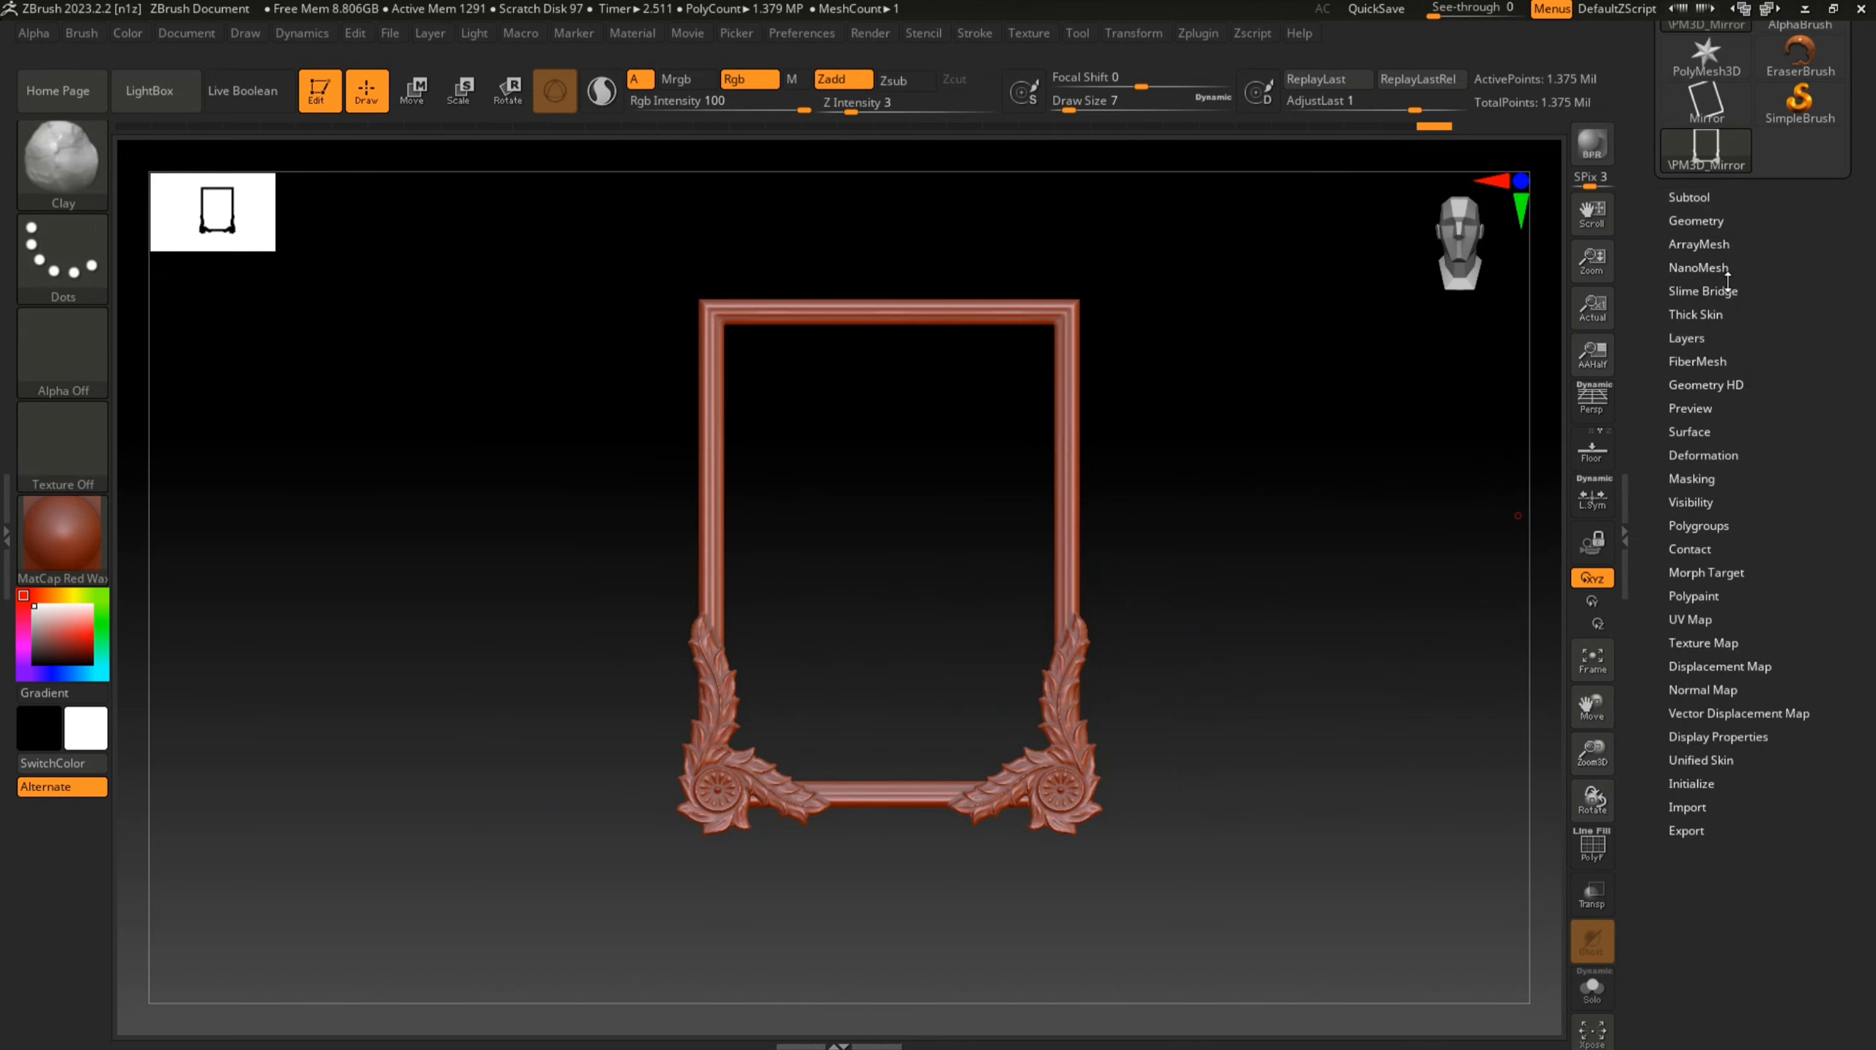
{"action": "left_click", "coordinate": [1728, 220]}
{"action": "left_click", "coordinate": [1699, 141]}
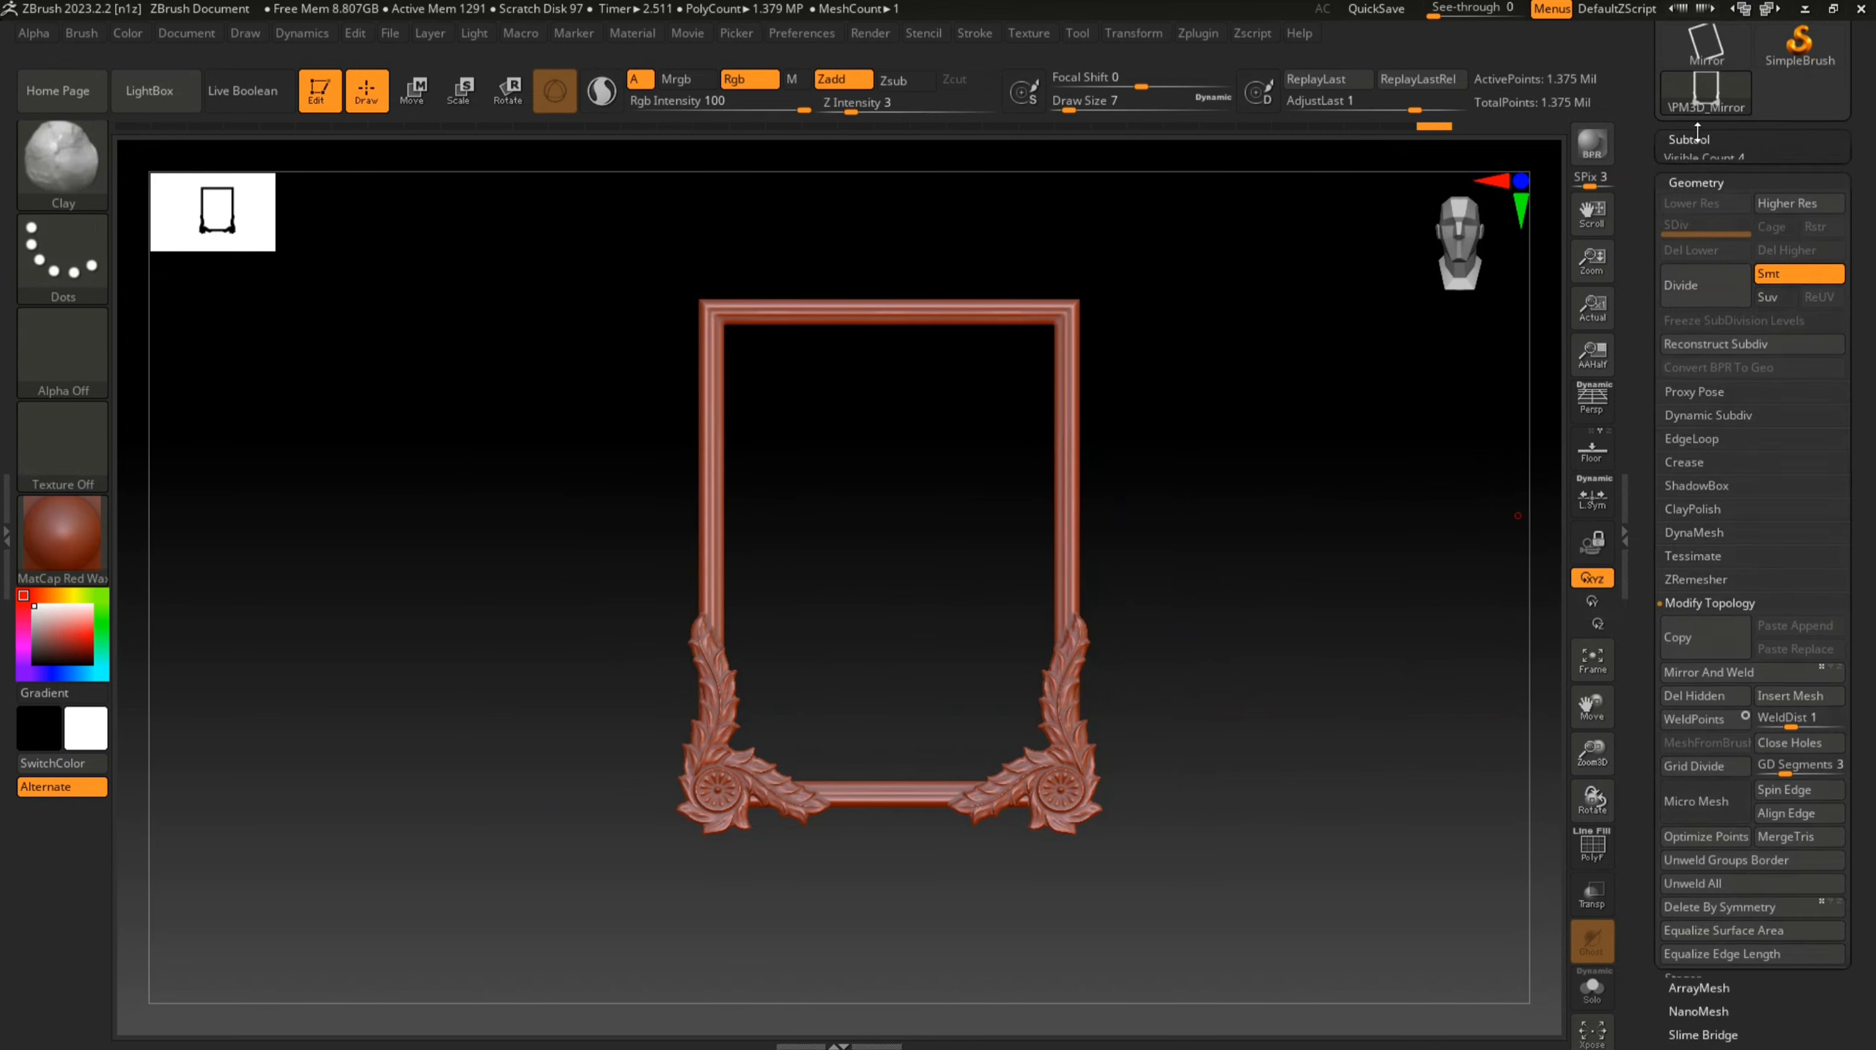
{"action": "left_click", "coordinate": [1800, 559]}
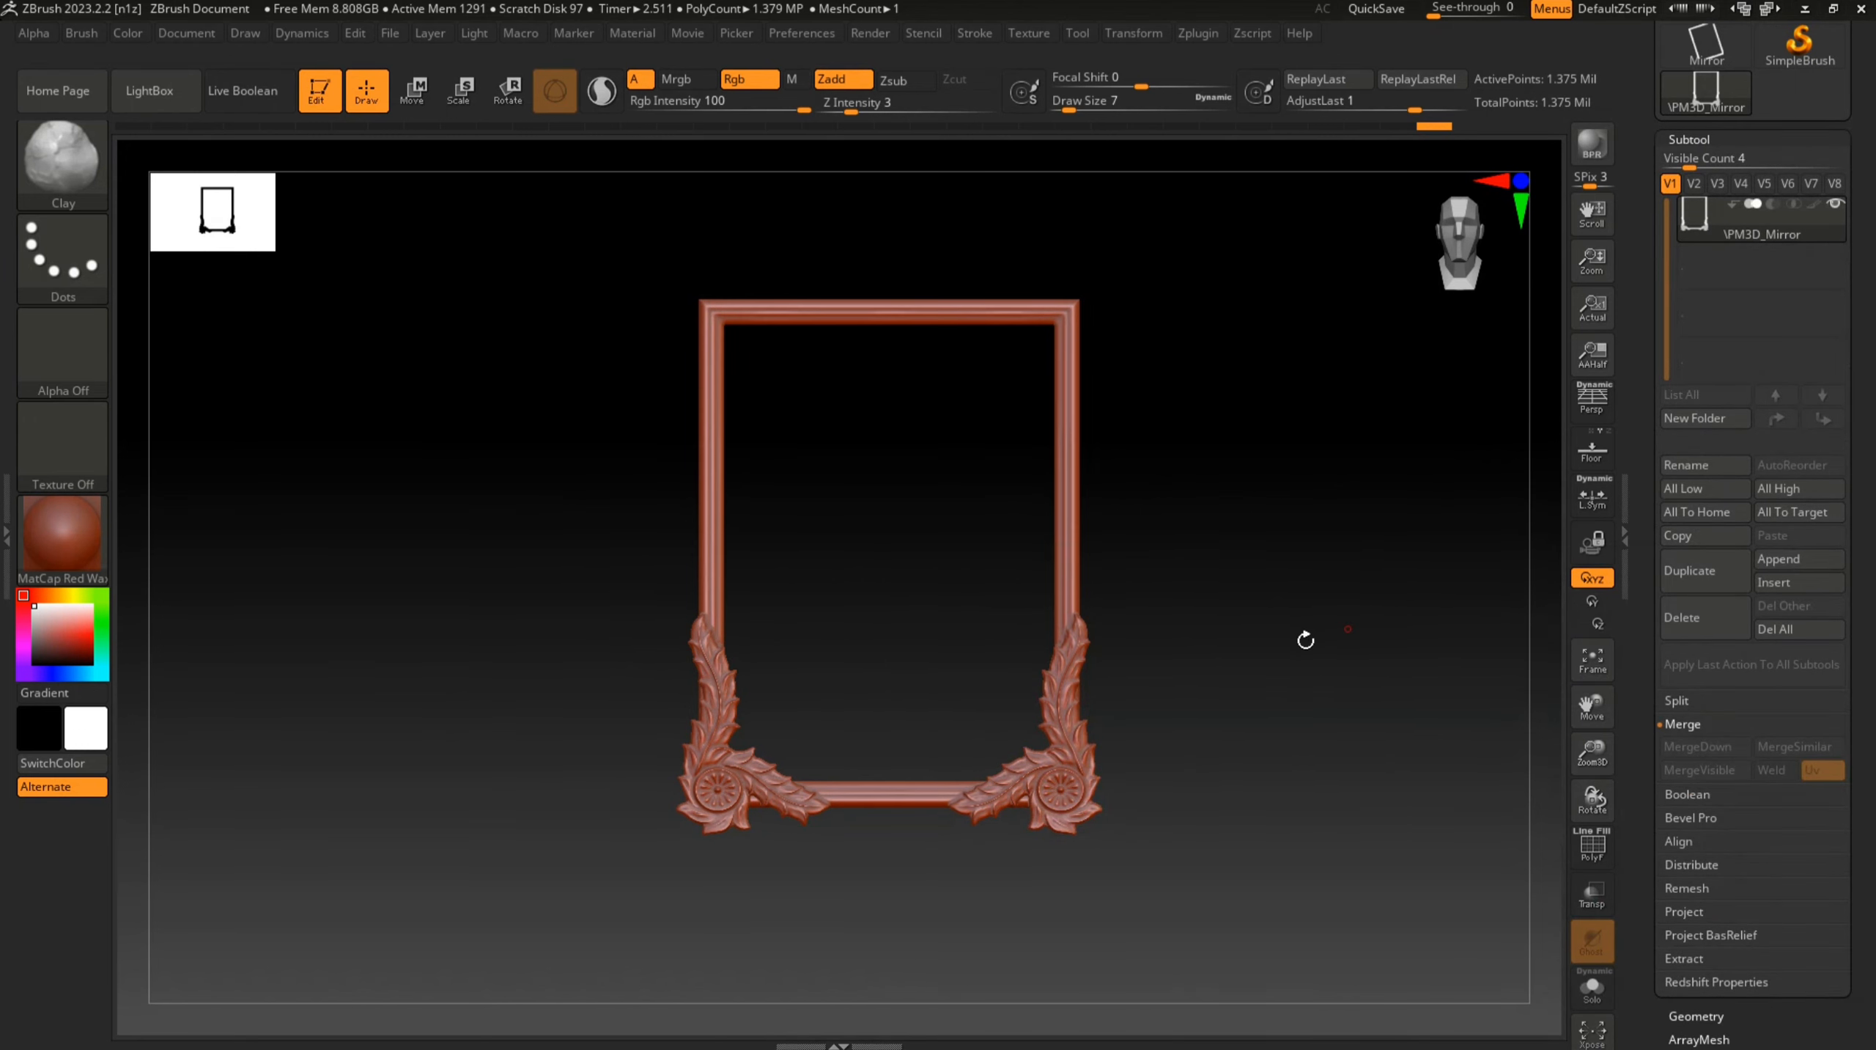
{"action": "left_click", "coordinate": [1779, 559]}
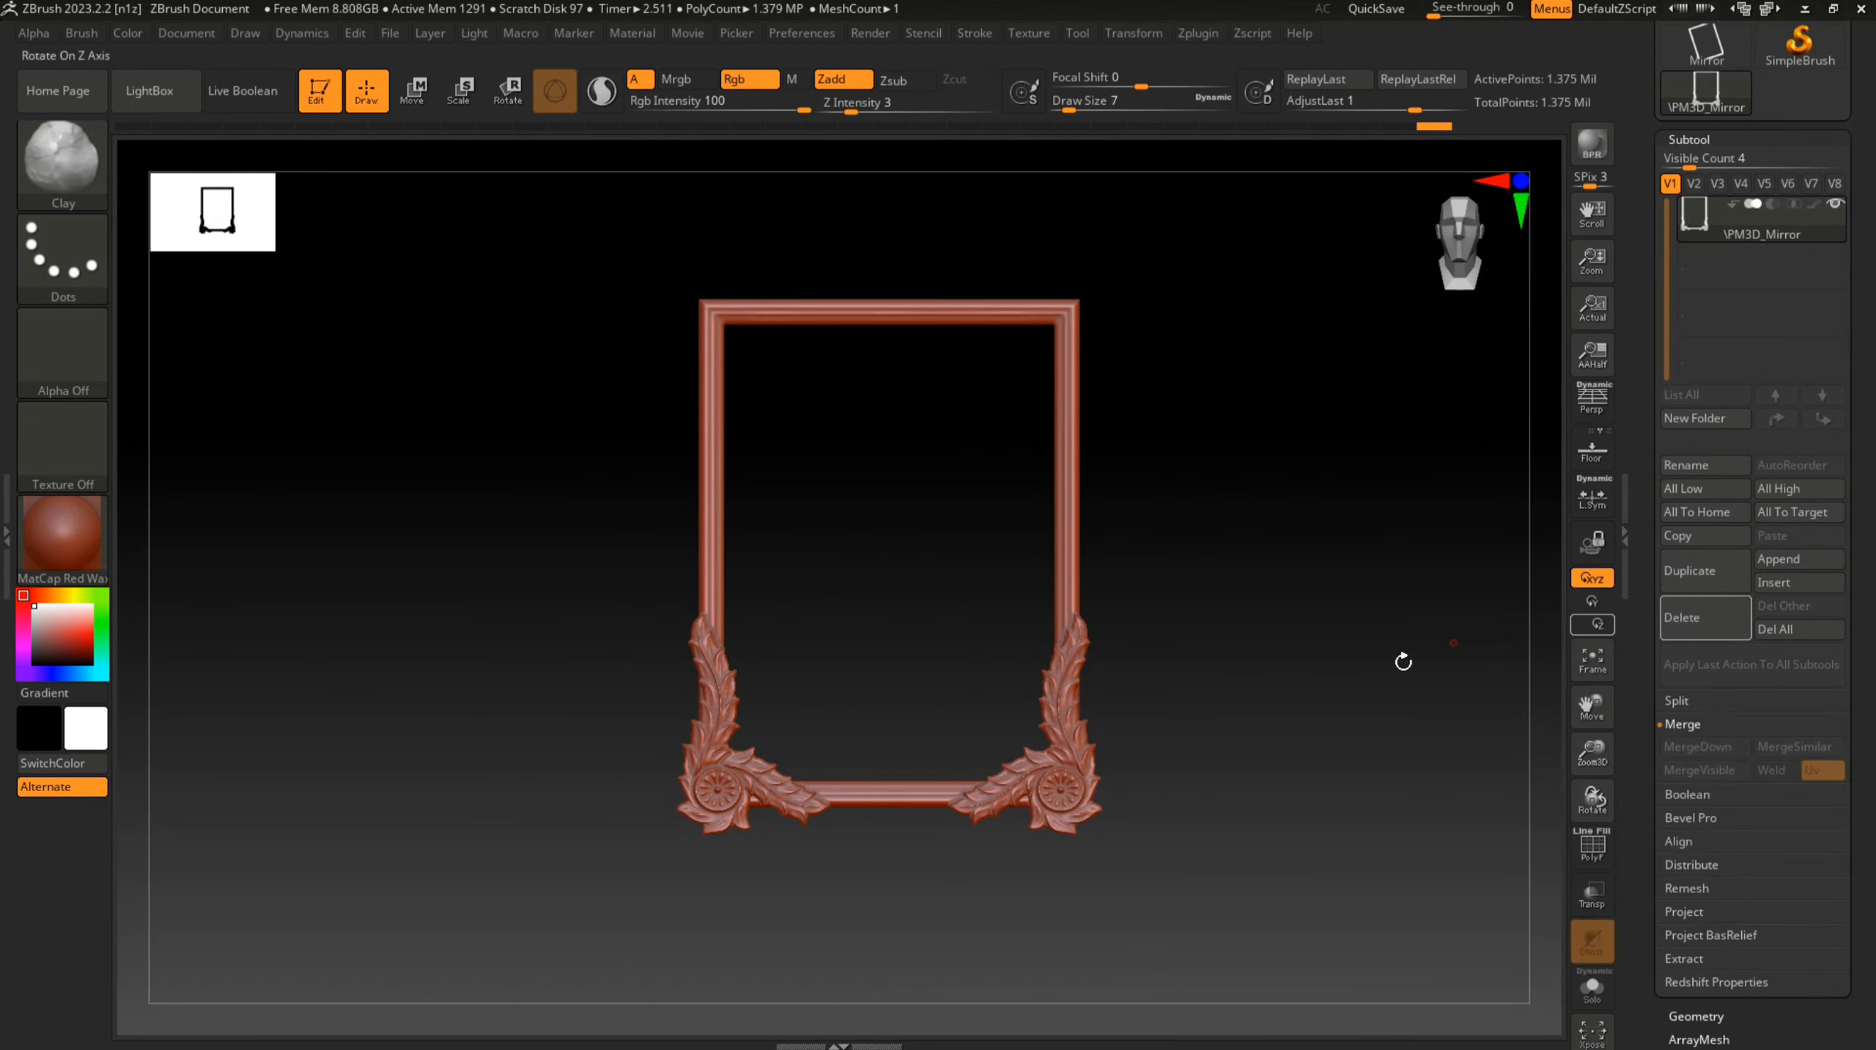
{"action": "left_click", "coordinate": [1812, 557]}
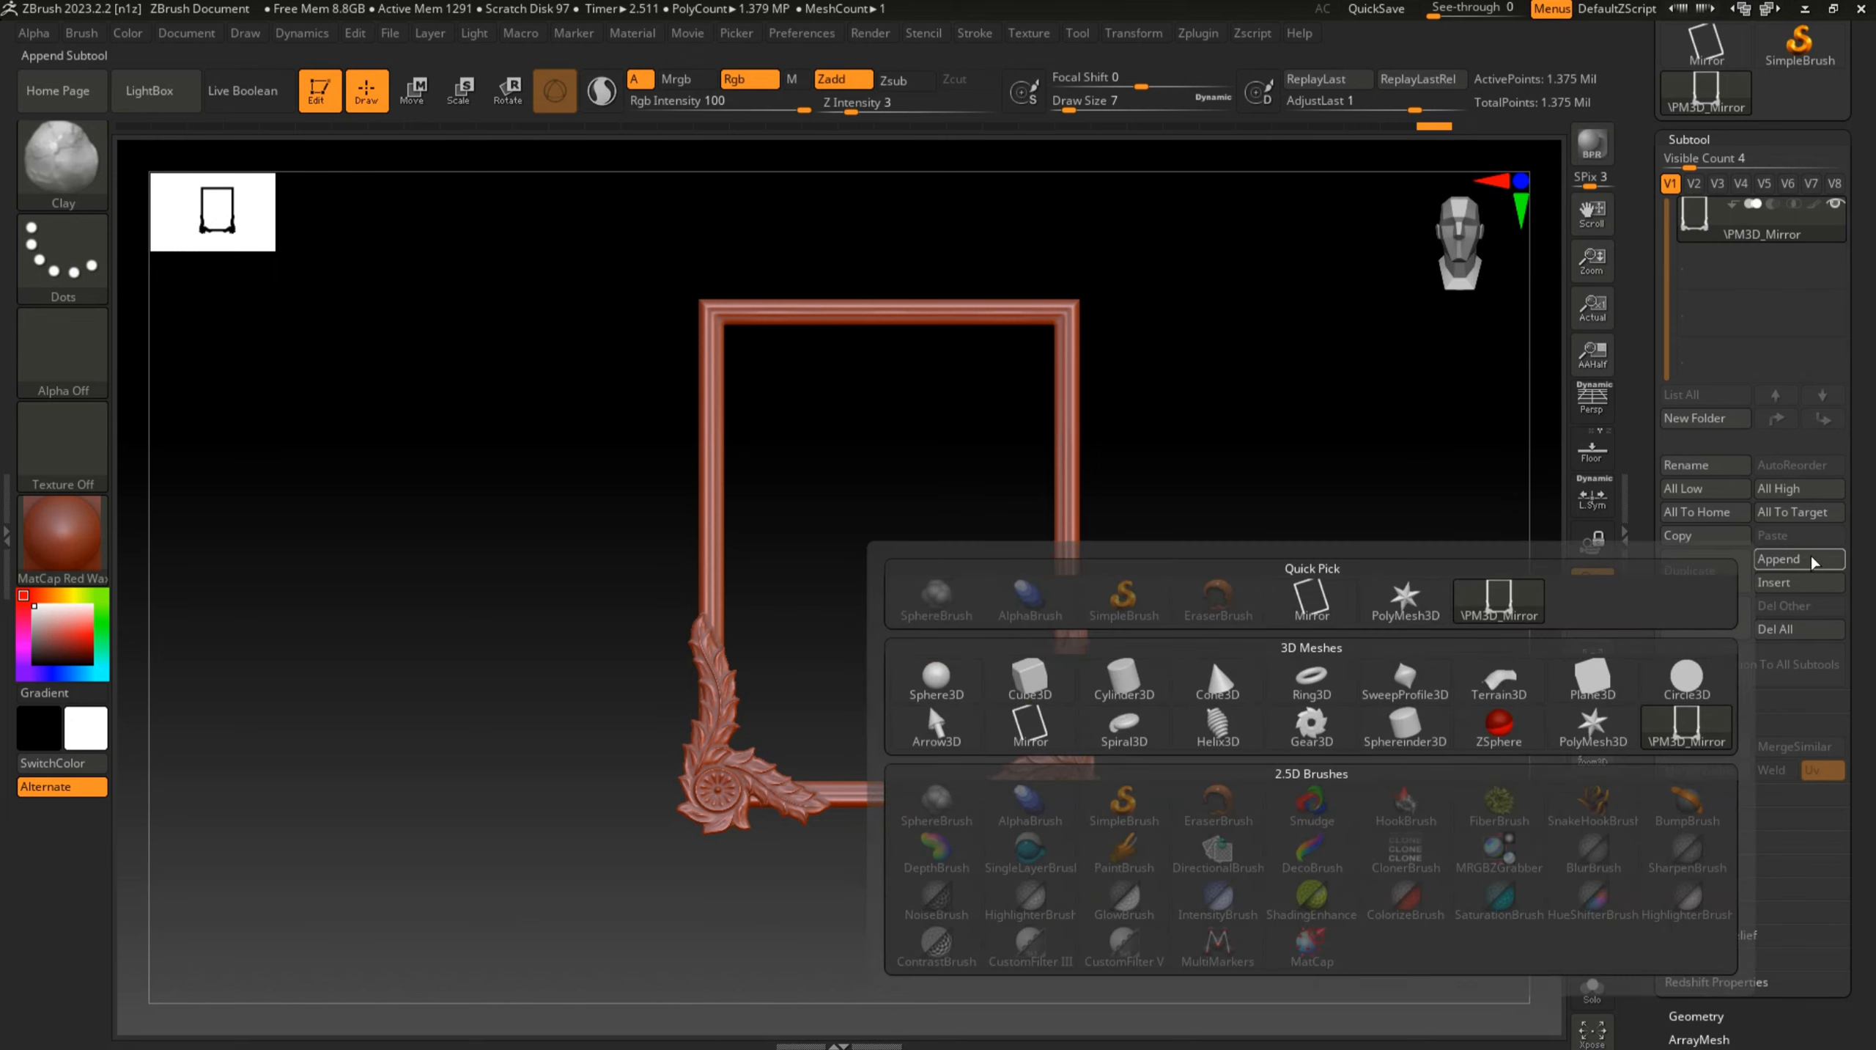
{"action": "left_click", "coordinate": [1043, 700]}
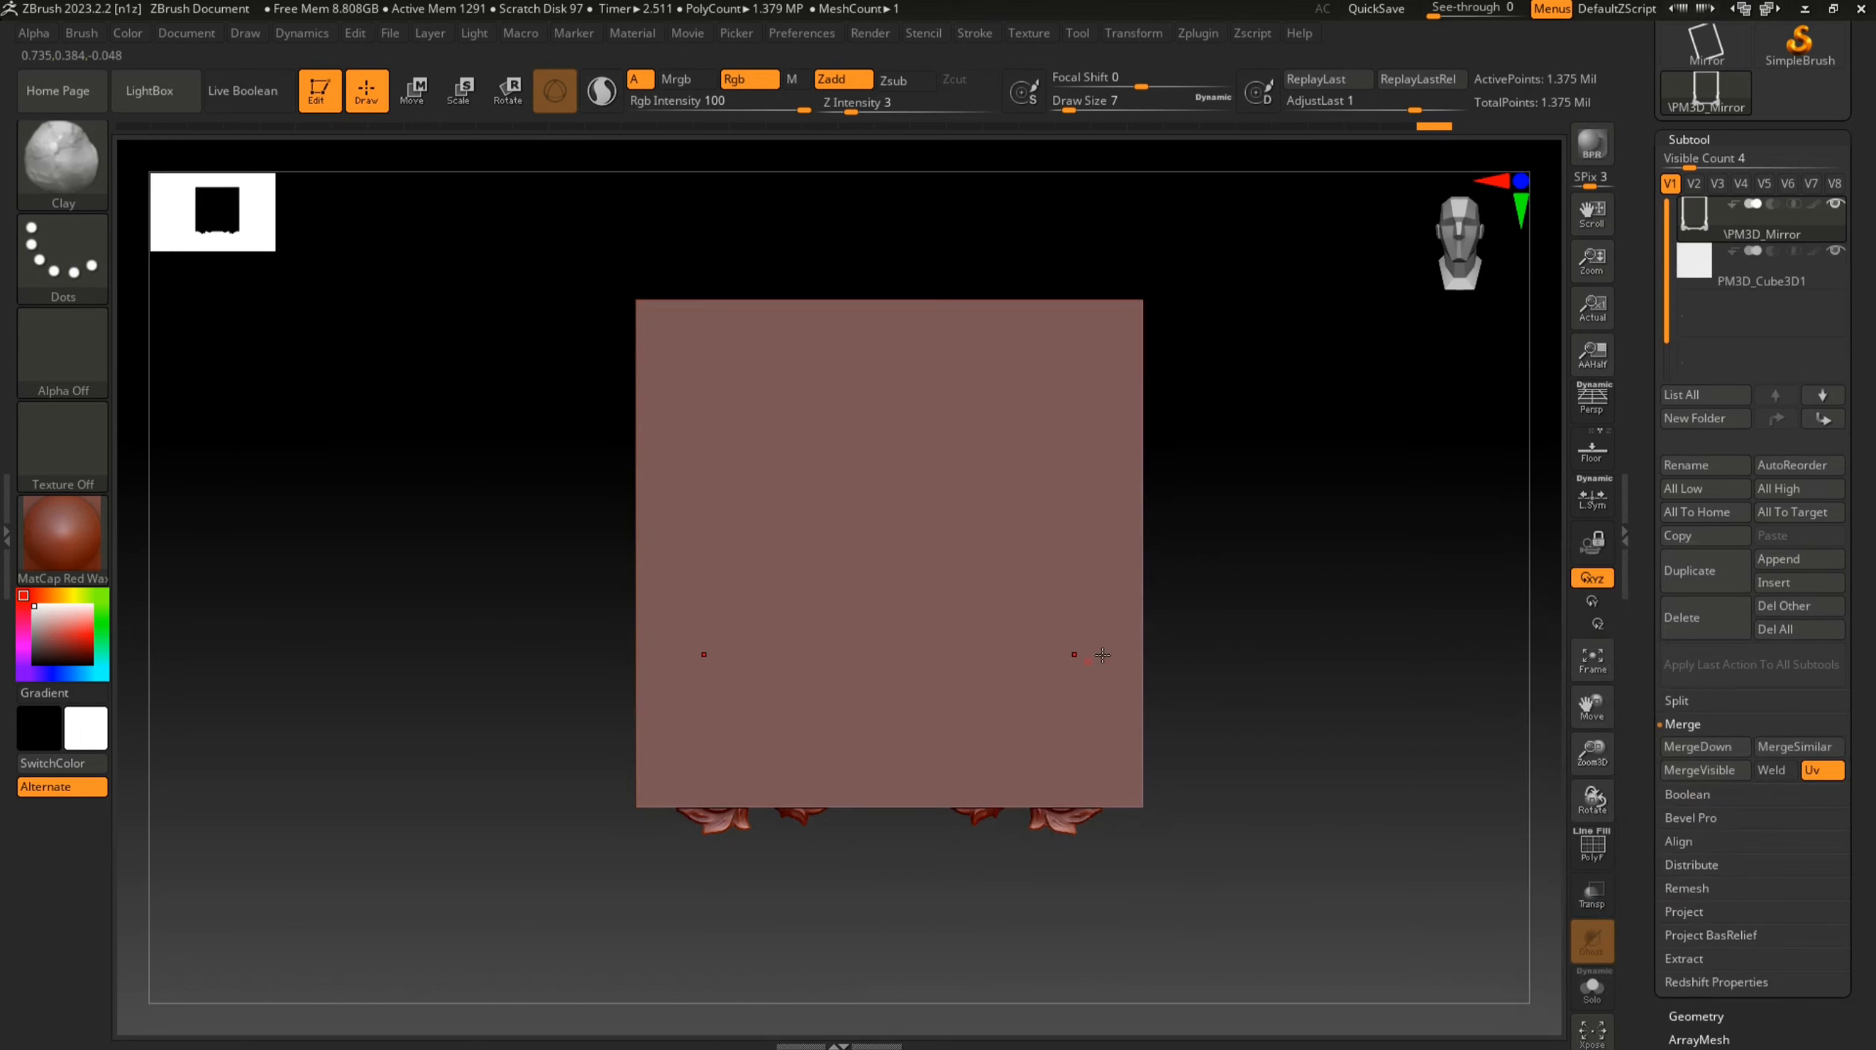
Select the cube subtool and scale it down uniformly to roughly the frame's width
{"action": "key", "text": "w"}
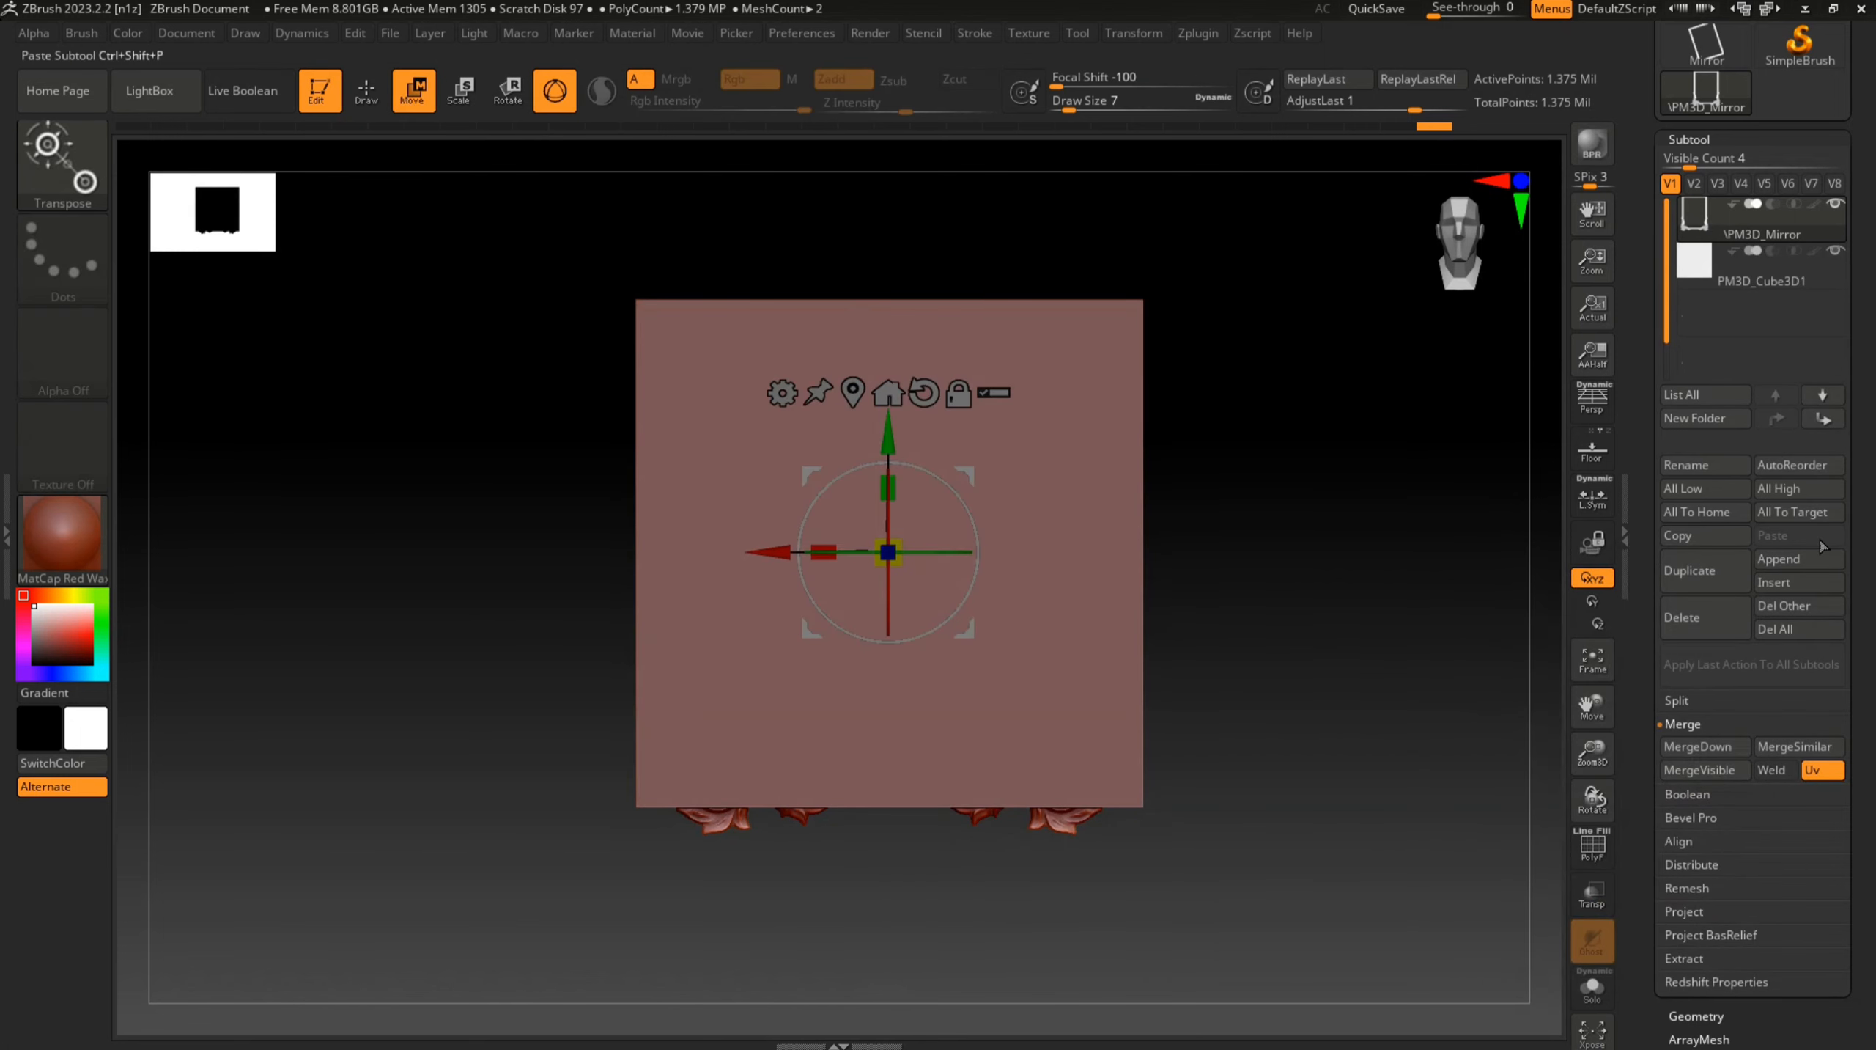
{"action": "left_click", "coordinate": [1703, 273]}
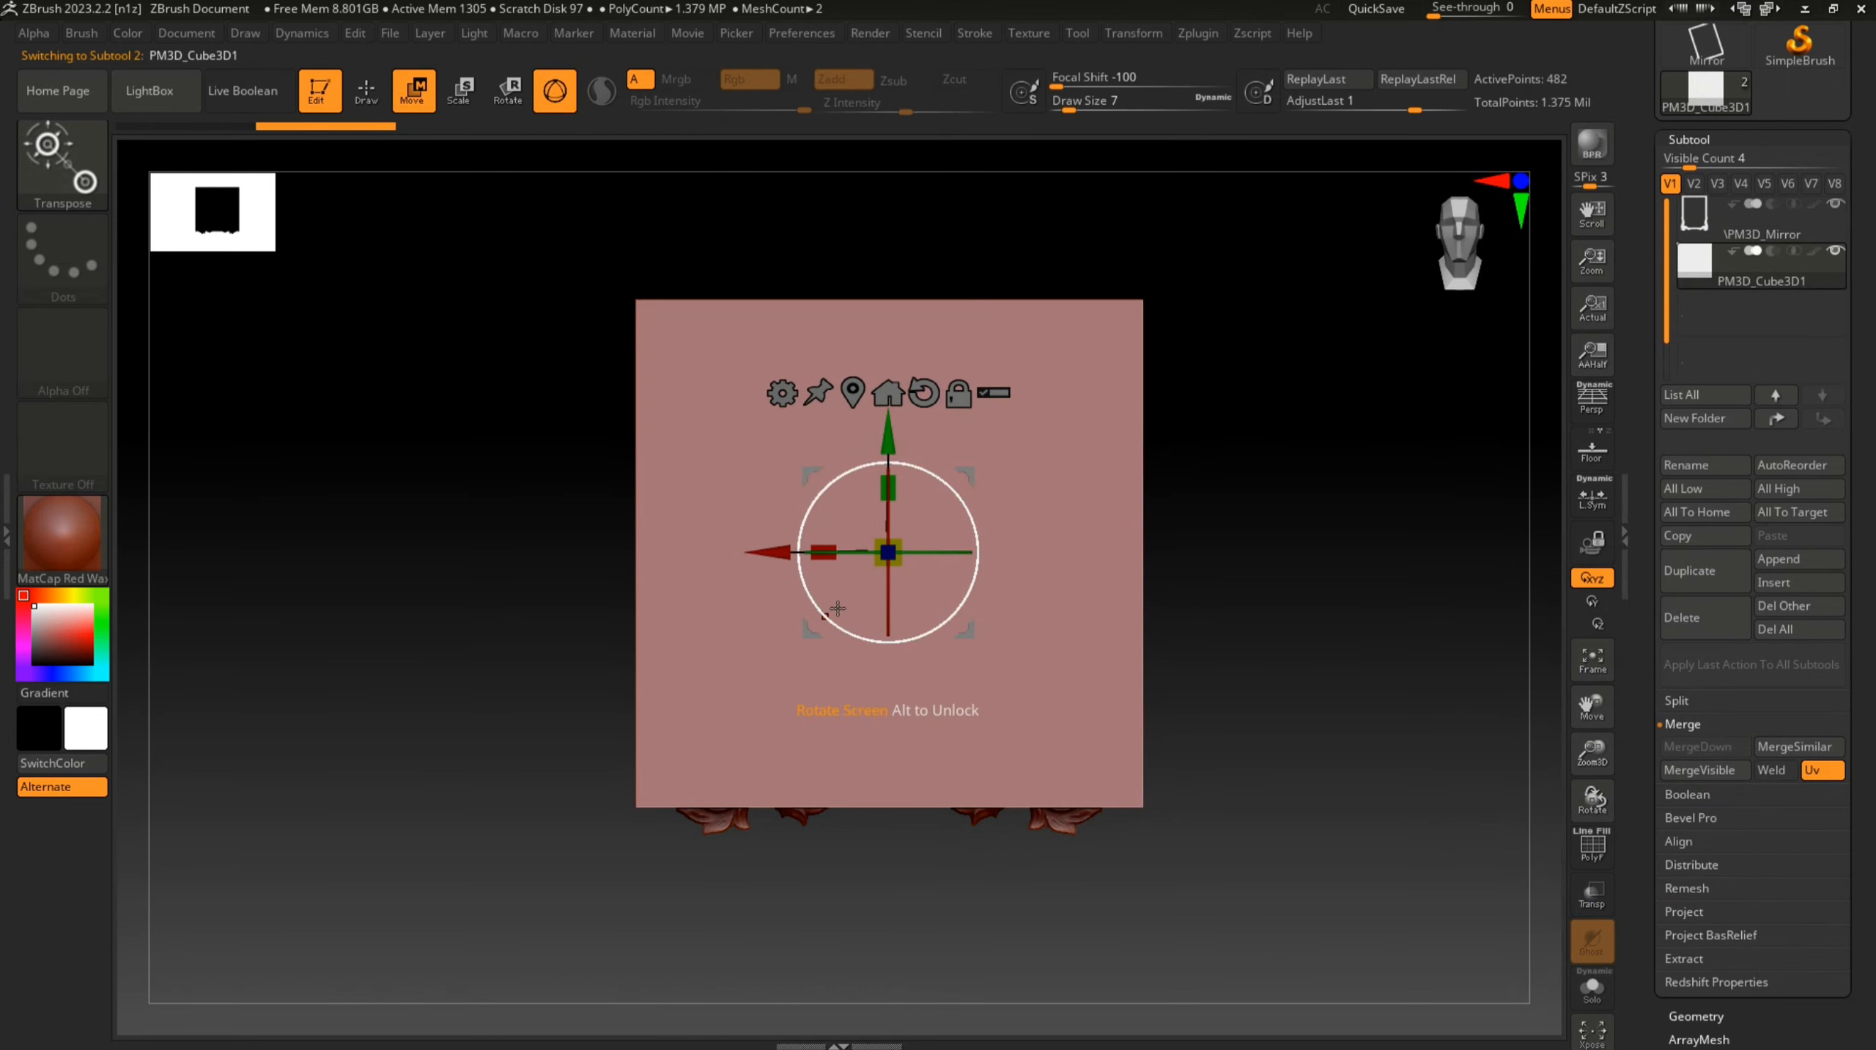
{"action": "left_click_drag", "start_coordinate": [888, 551], "coordinate": [784, 545]}
{"action": "key", "text": "q"}
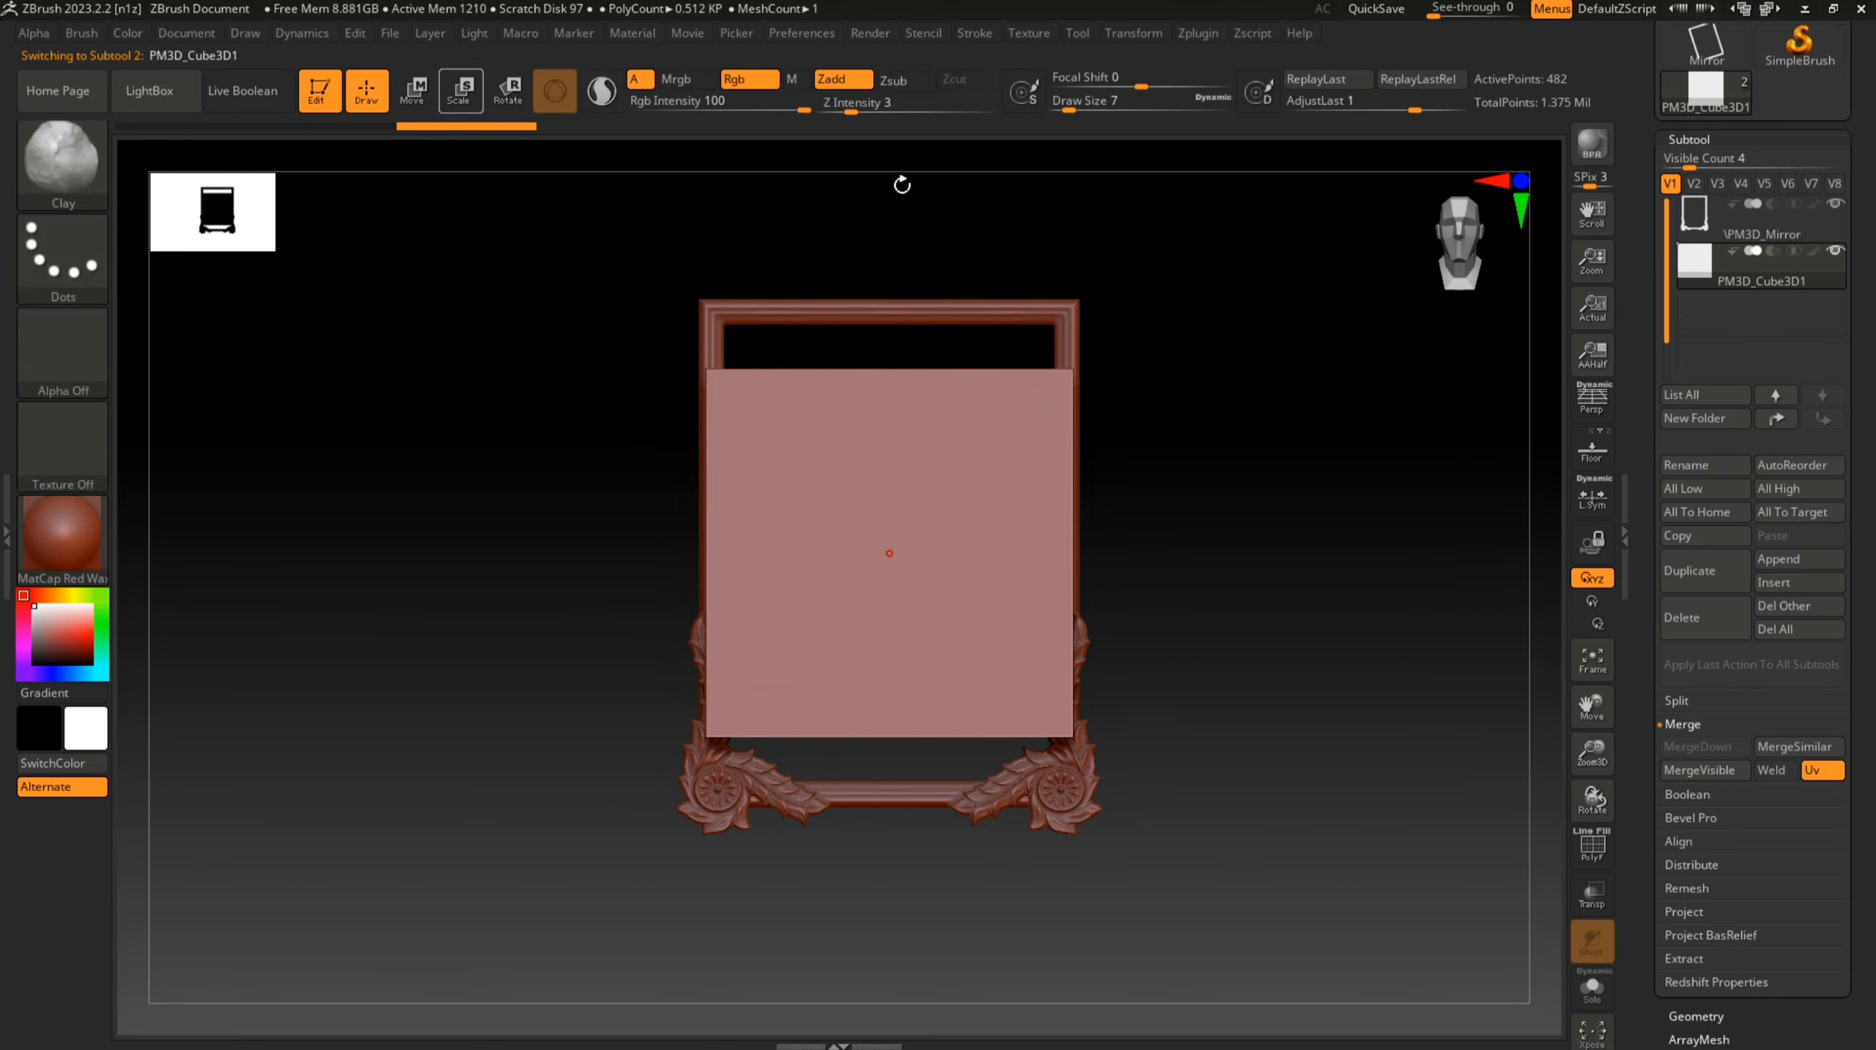
Convert the cube to a DynaMesh at resolution 320 with Polish enabled
{"action": "left_click", "coordinate": [1718, 142]}
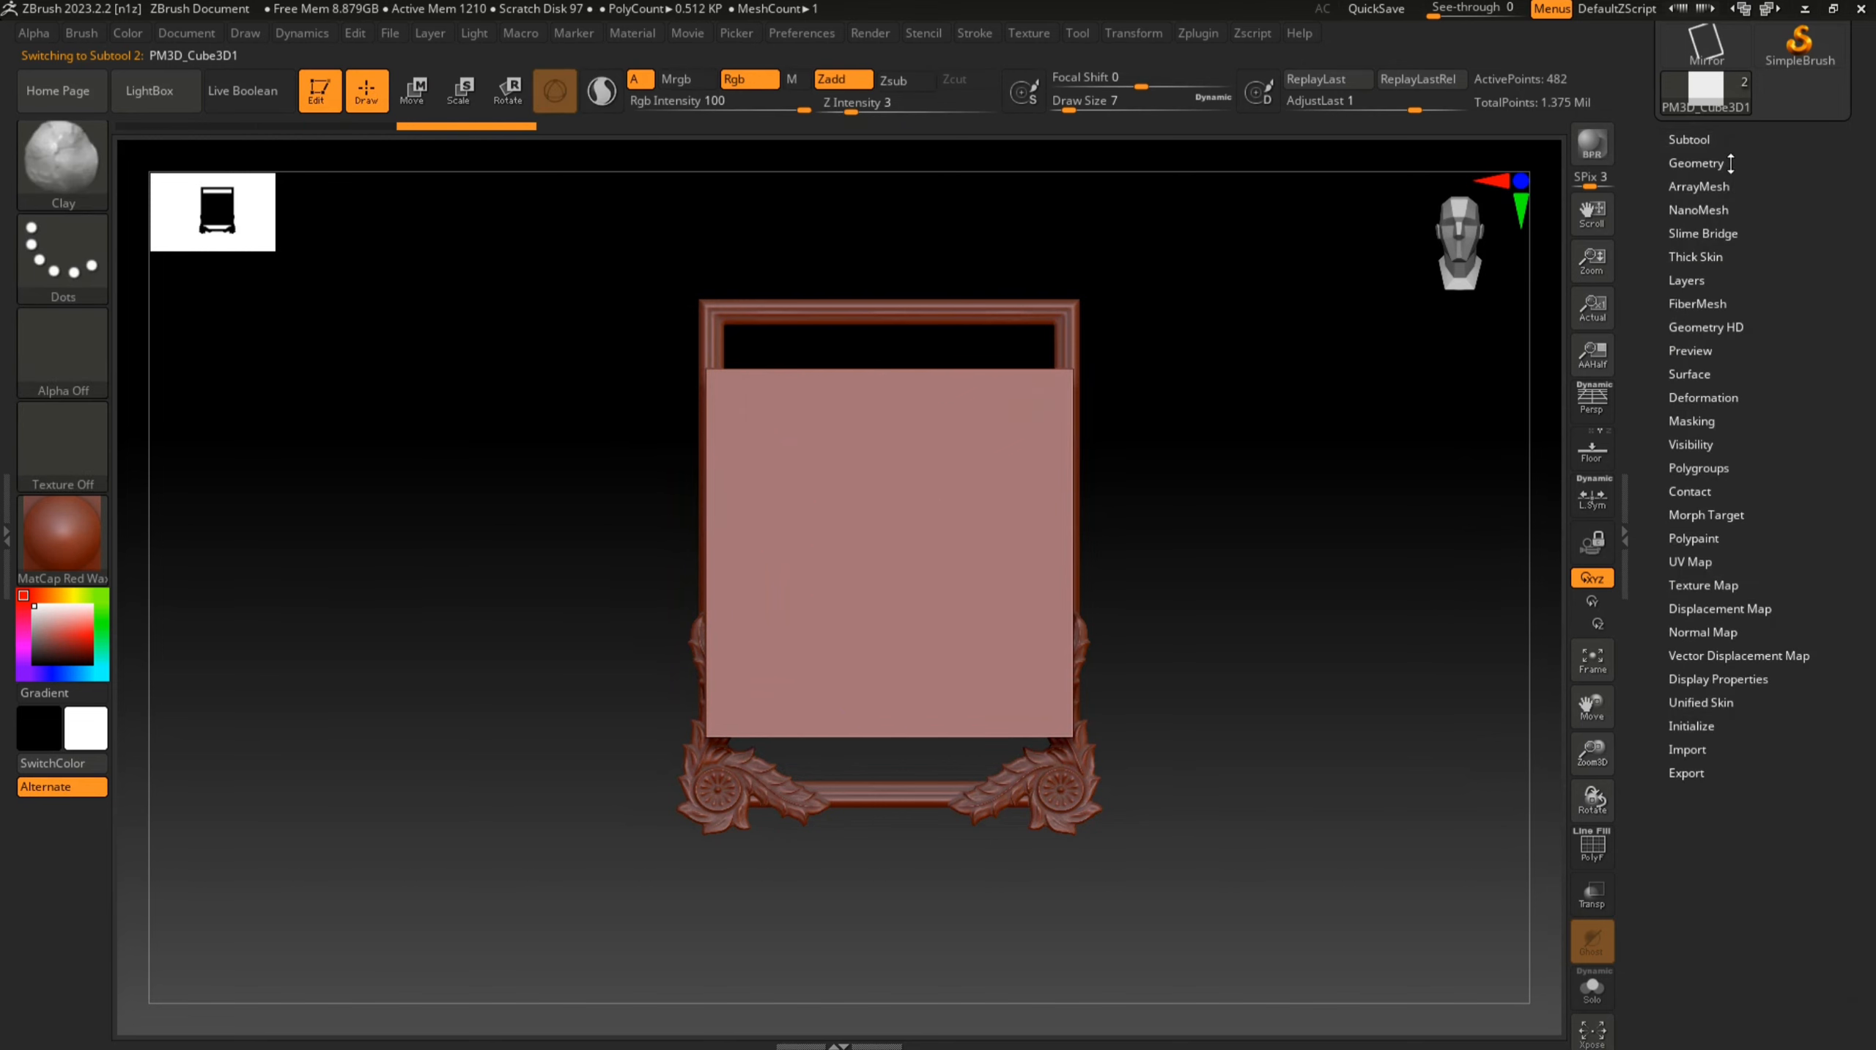
{"action": "left_click", "coordinate": [1711, 163]}
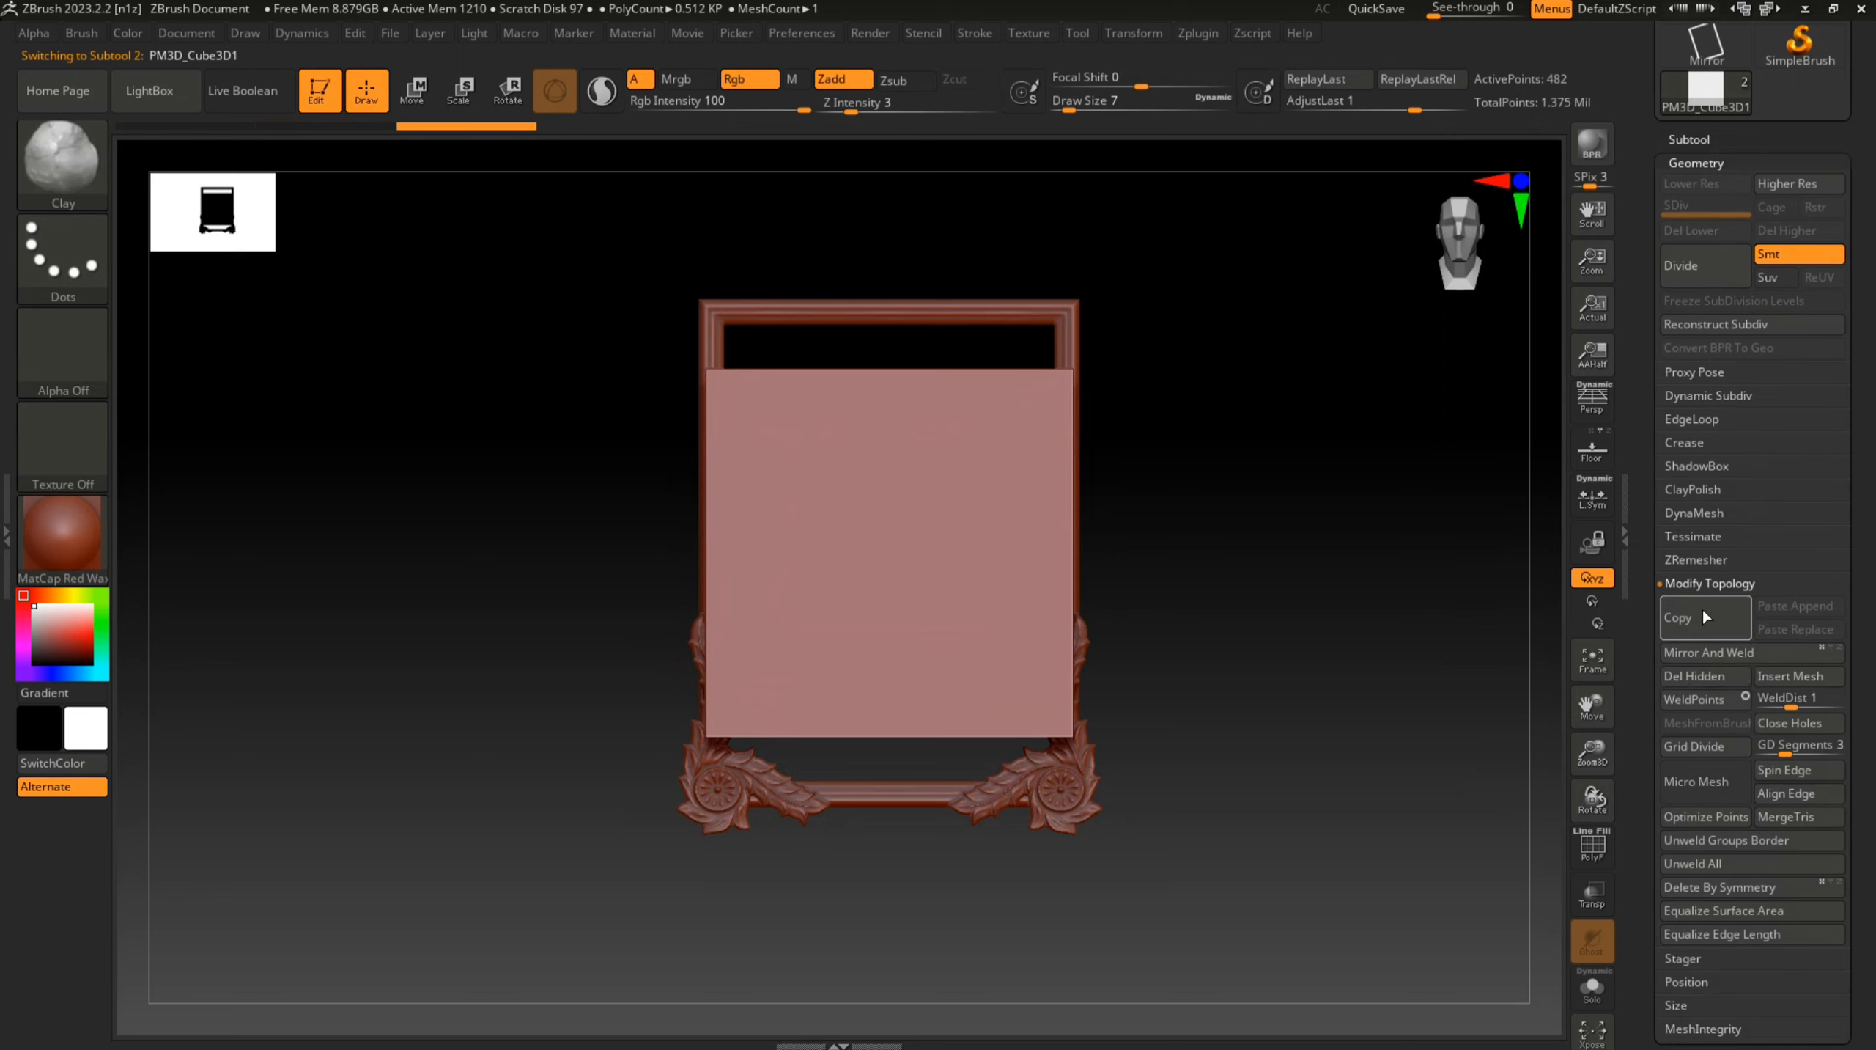
{"action": "left_click", "coordinate": [1711, 514]}
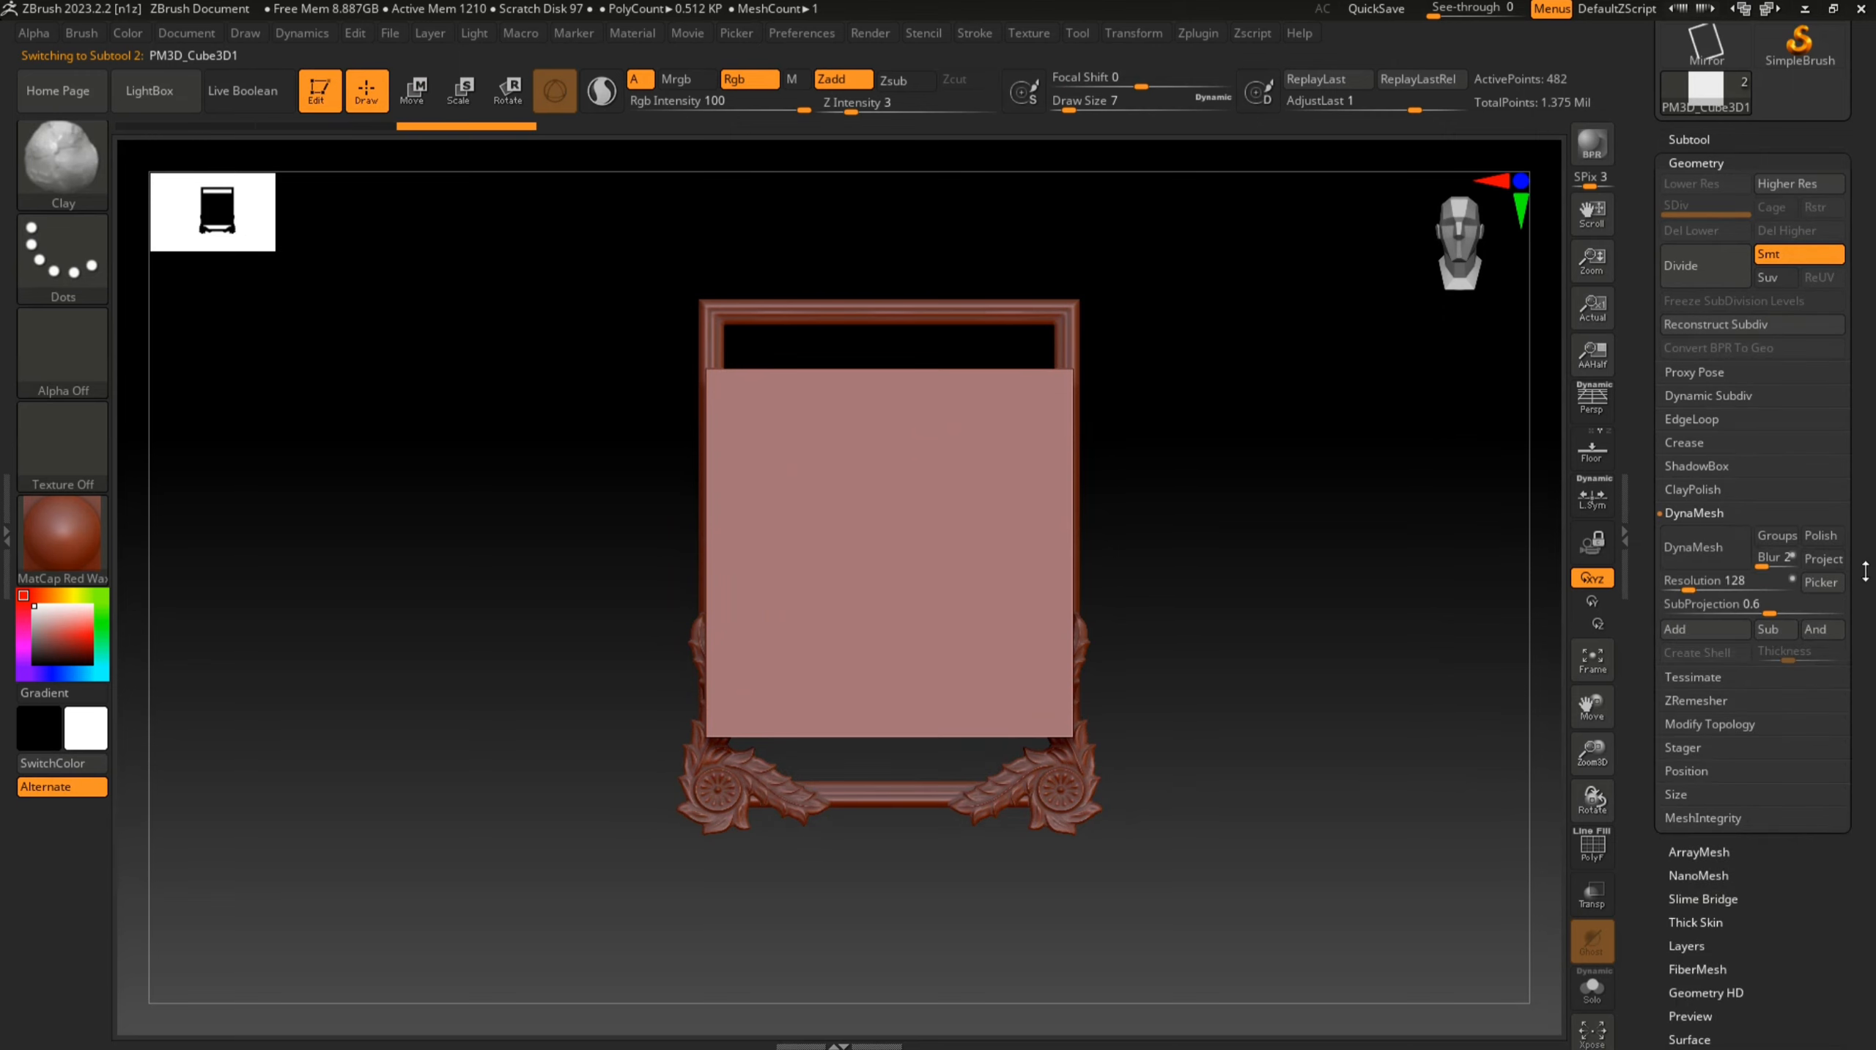
{"action": "left_click", "coordinate": [1825, 539]}
{"action": "left_click_drag", "start_coordinate": [1687, 589], "coordinate": [1701, 590]}
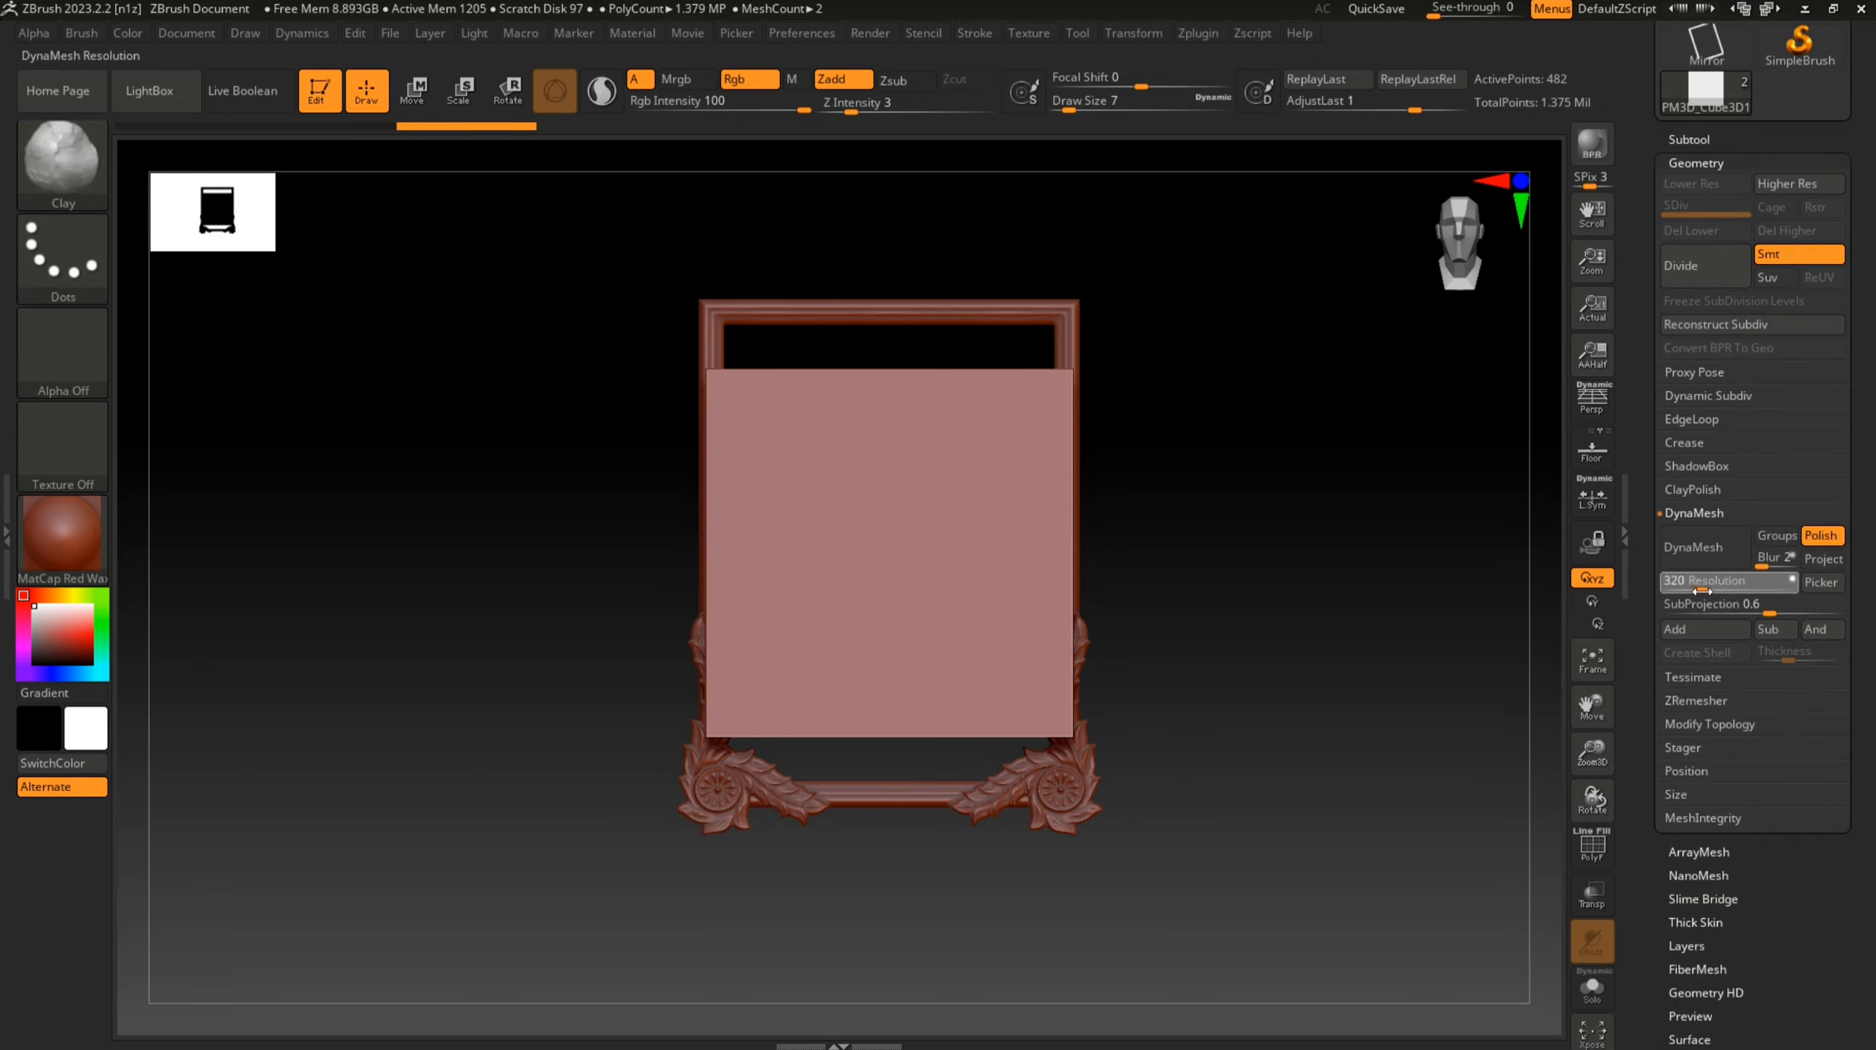
{"action": "left_click", "coordinate": [1711, 548]}
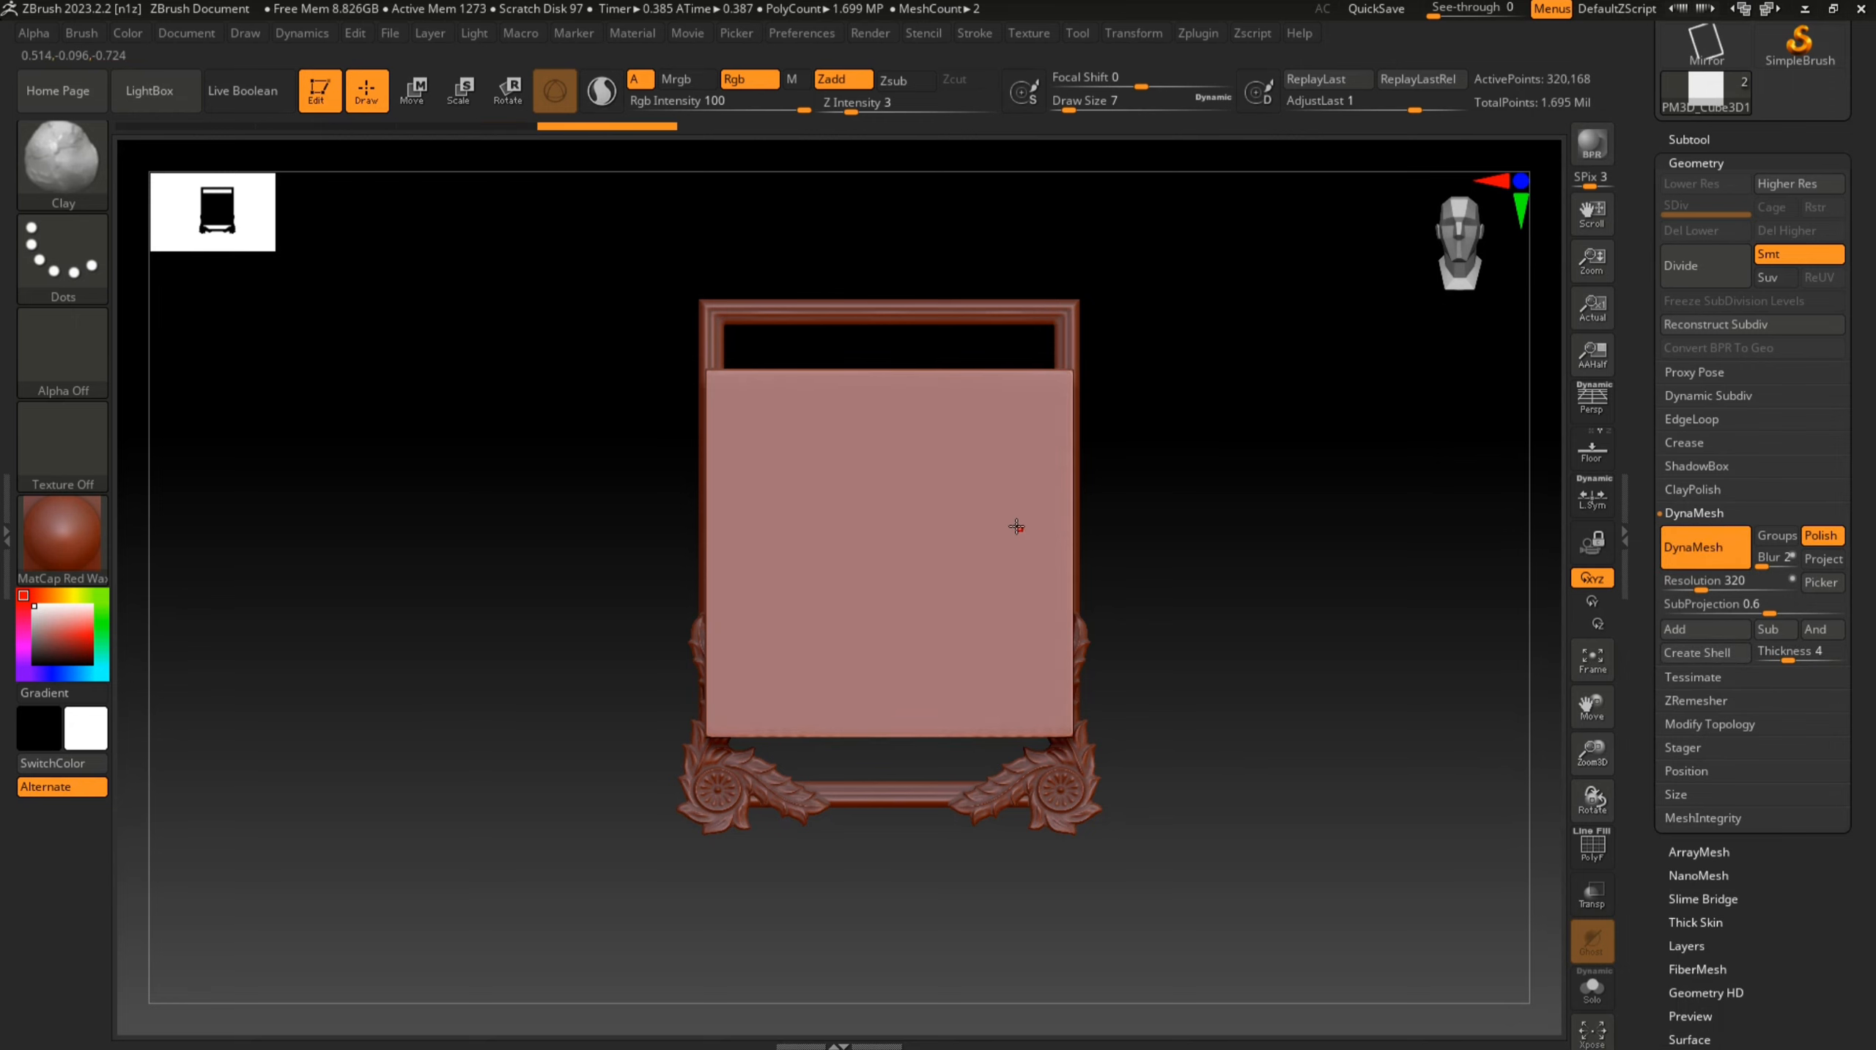
{"action": "mouse_move", "coordinate": [996, 517]}
{"action": "right_mouse_down"}
{"action": "mouse_move", "coordinate": [918, 557]}
{"action": "mouse_move", "coordinate": [975, 532]}
{"action": "right_mouse_up"}
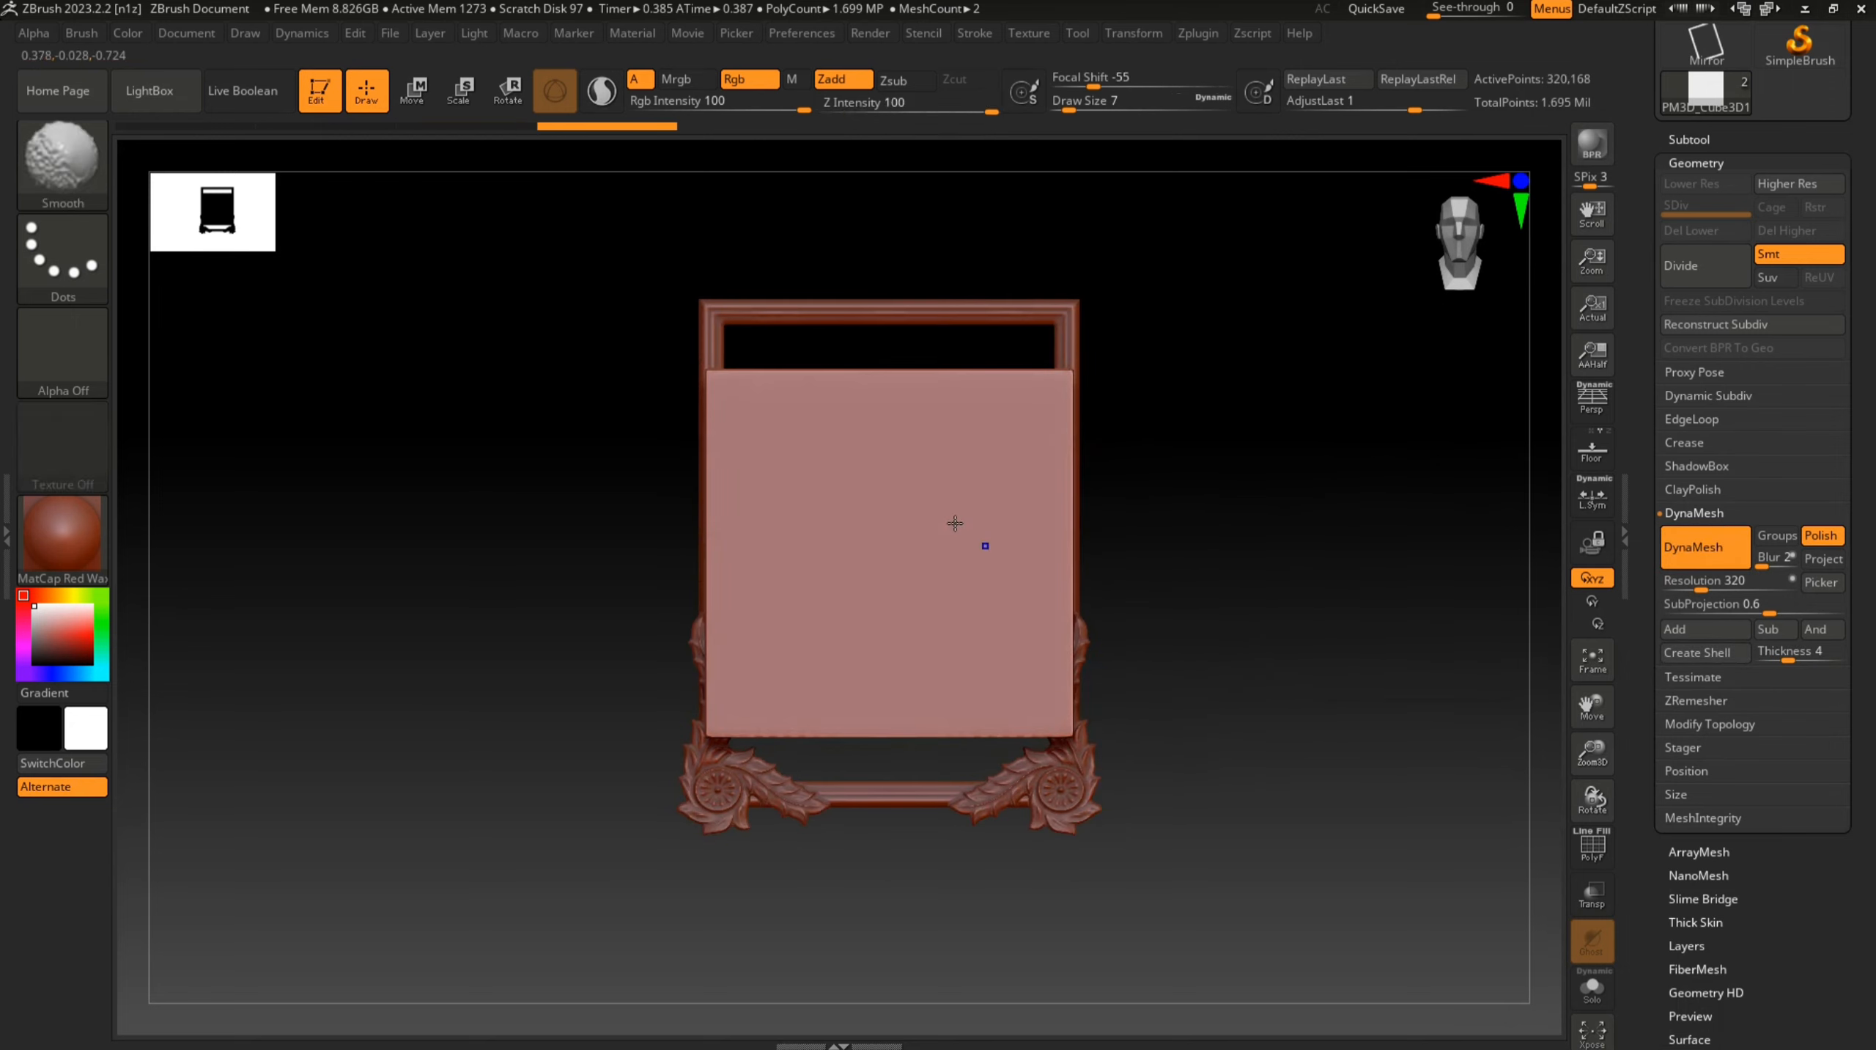
{"action": "left_click", "coordinate": [426, 99]}
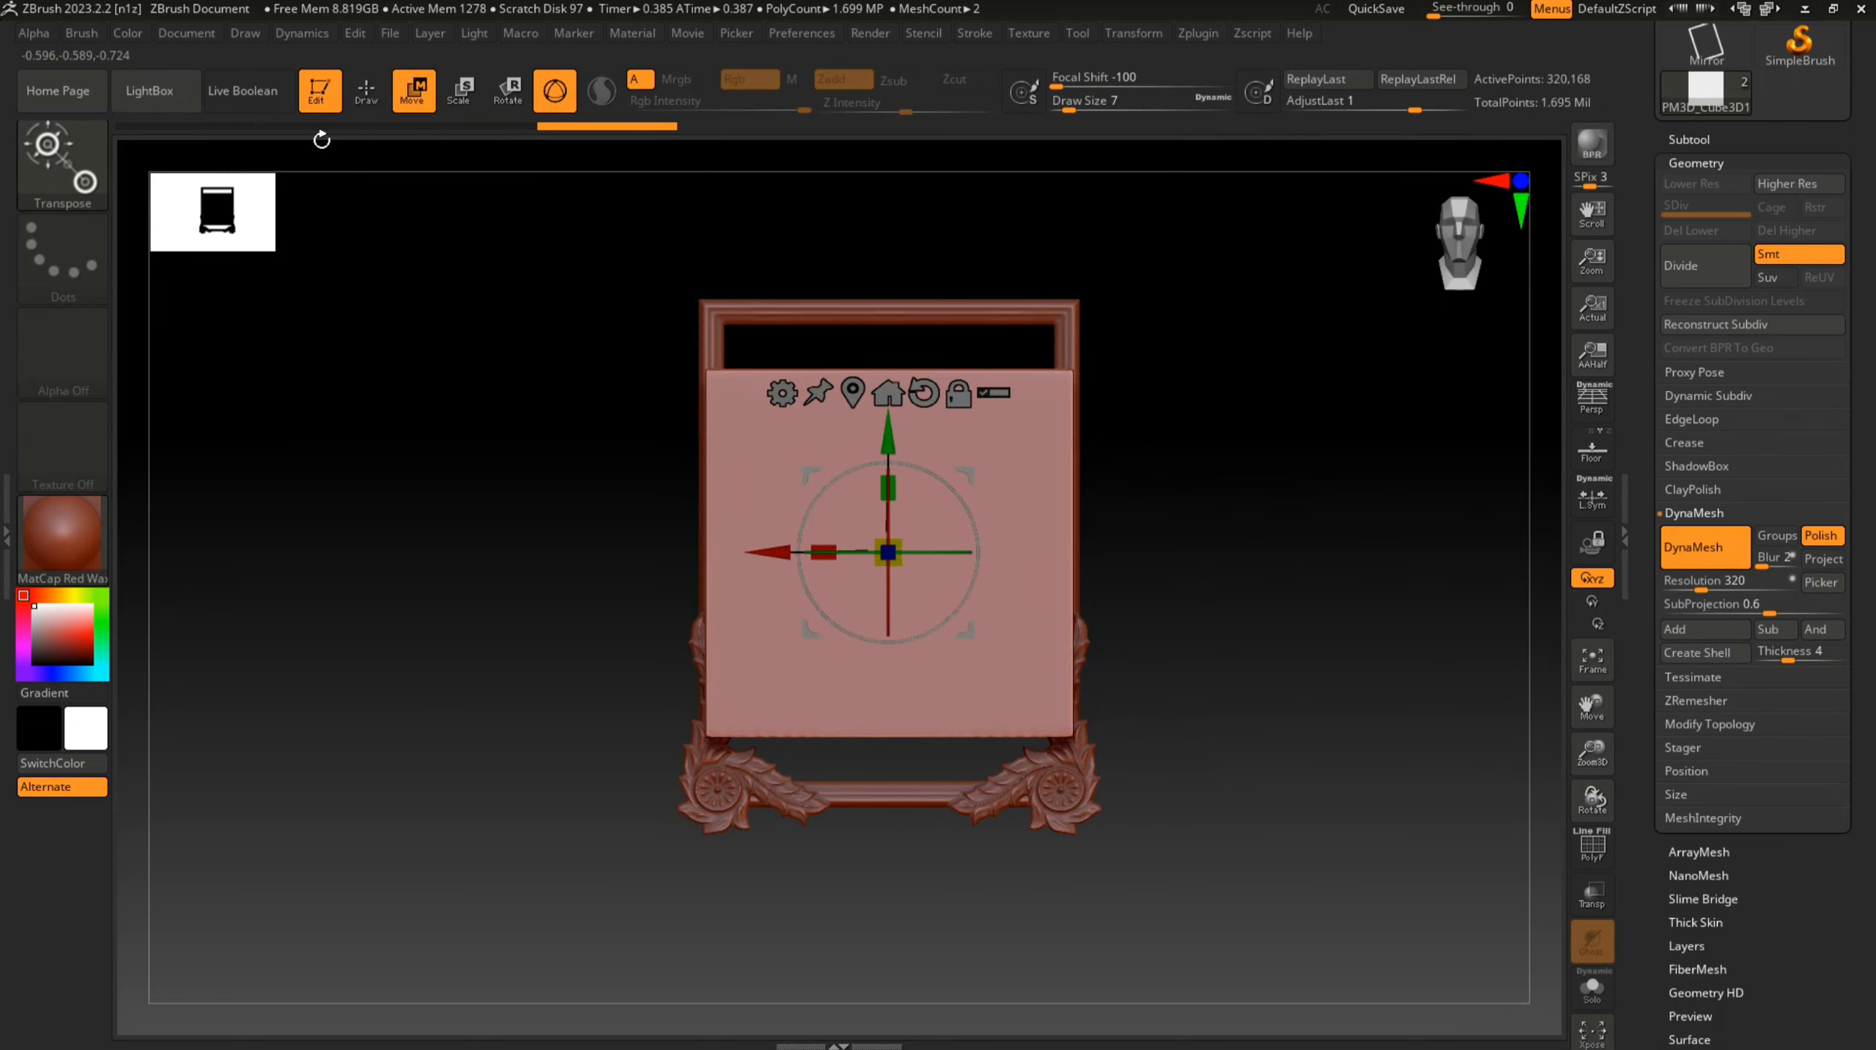
{"action": "left_click", "coordinate": [365, 92]}
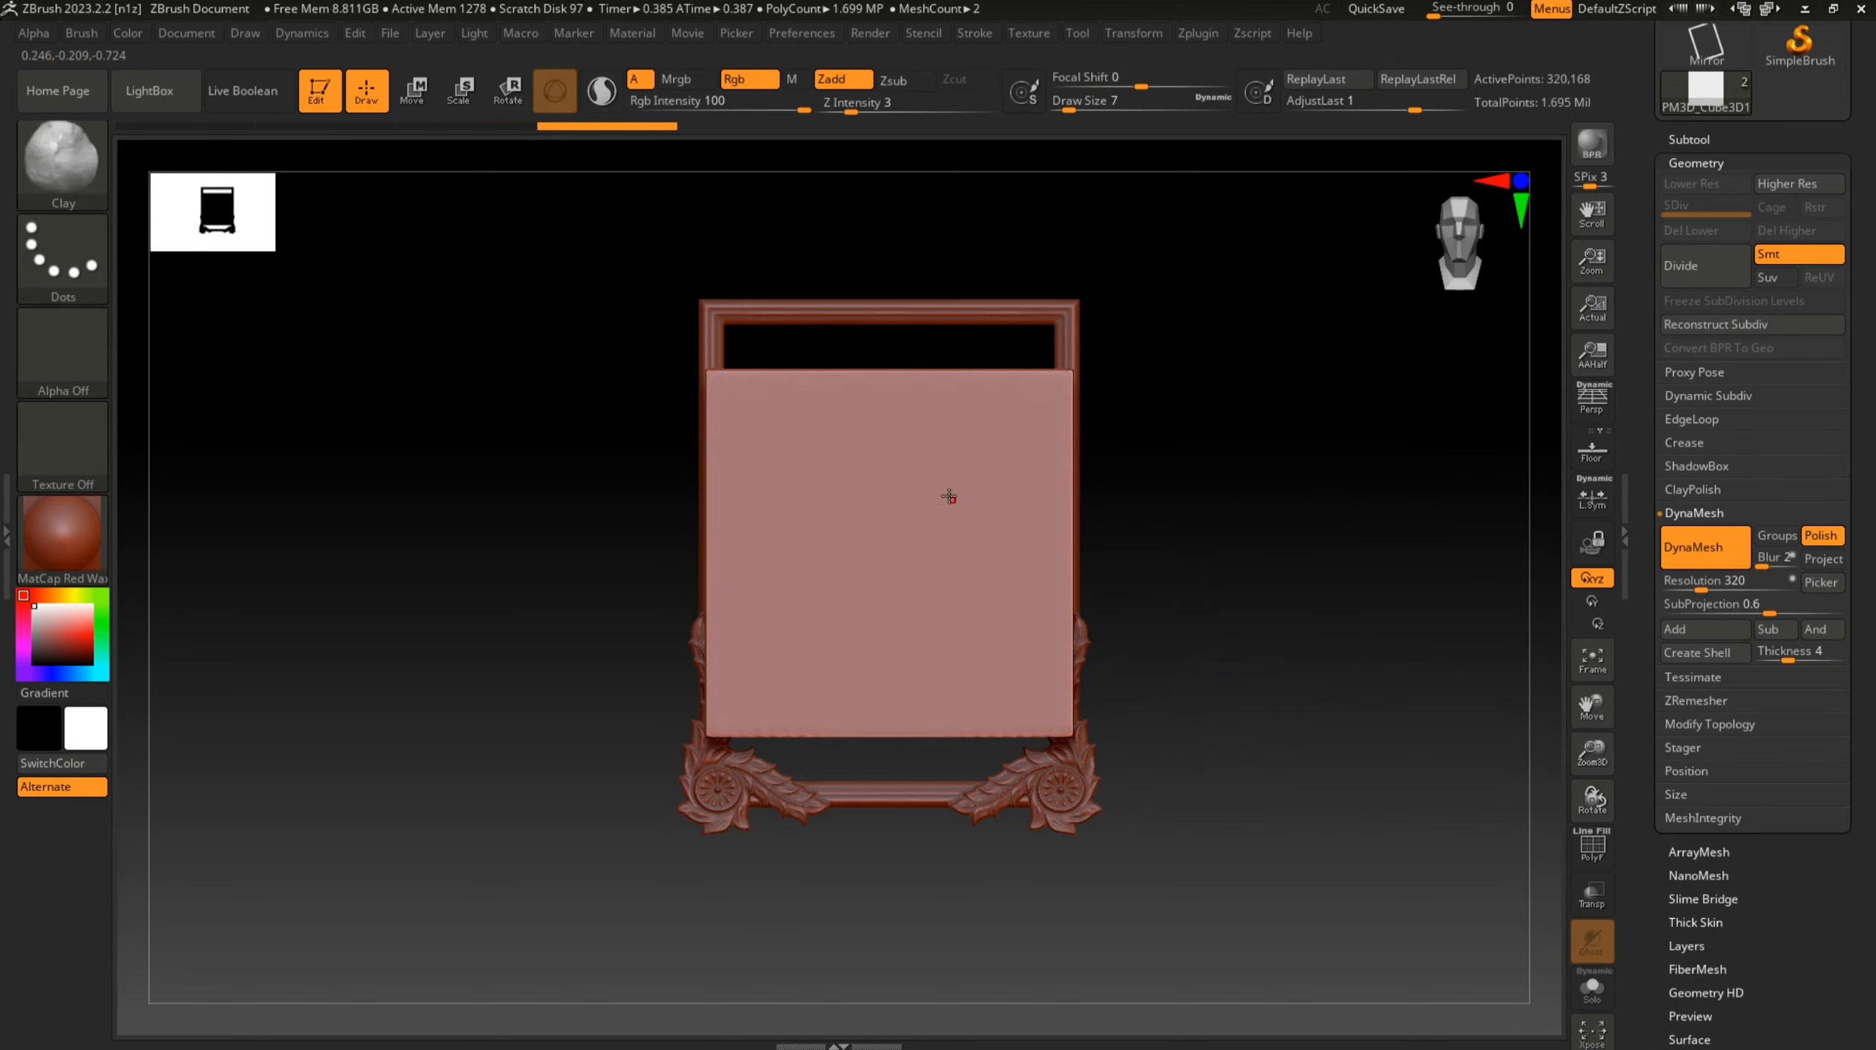
{"action": "key", "text": "shift"}
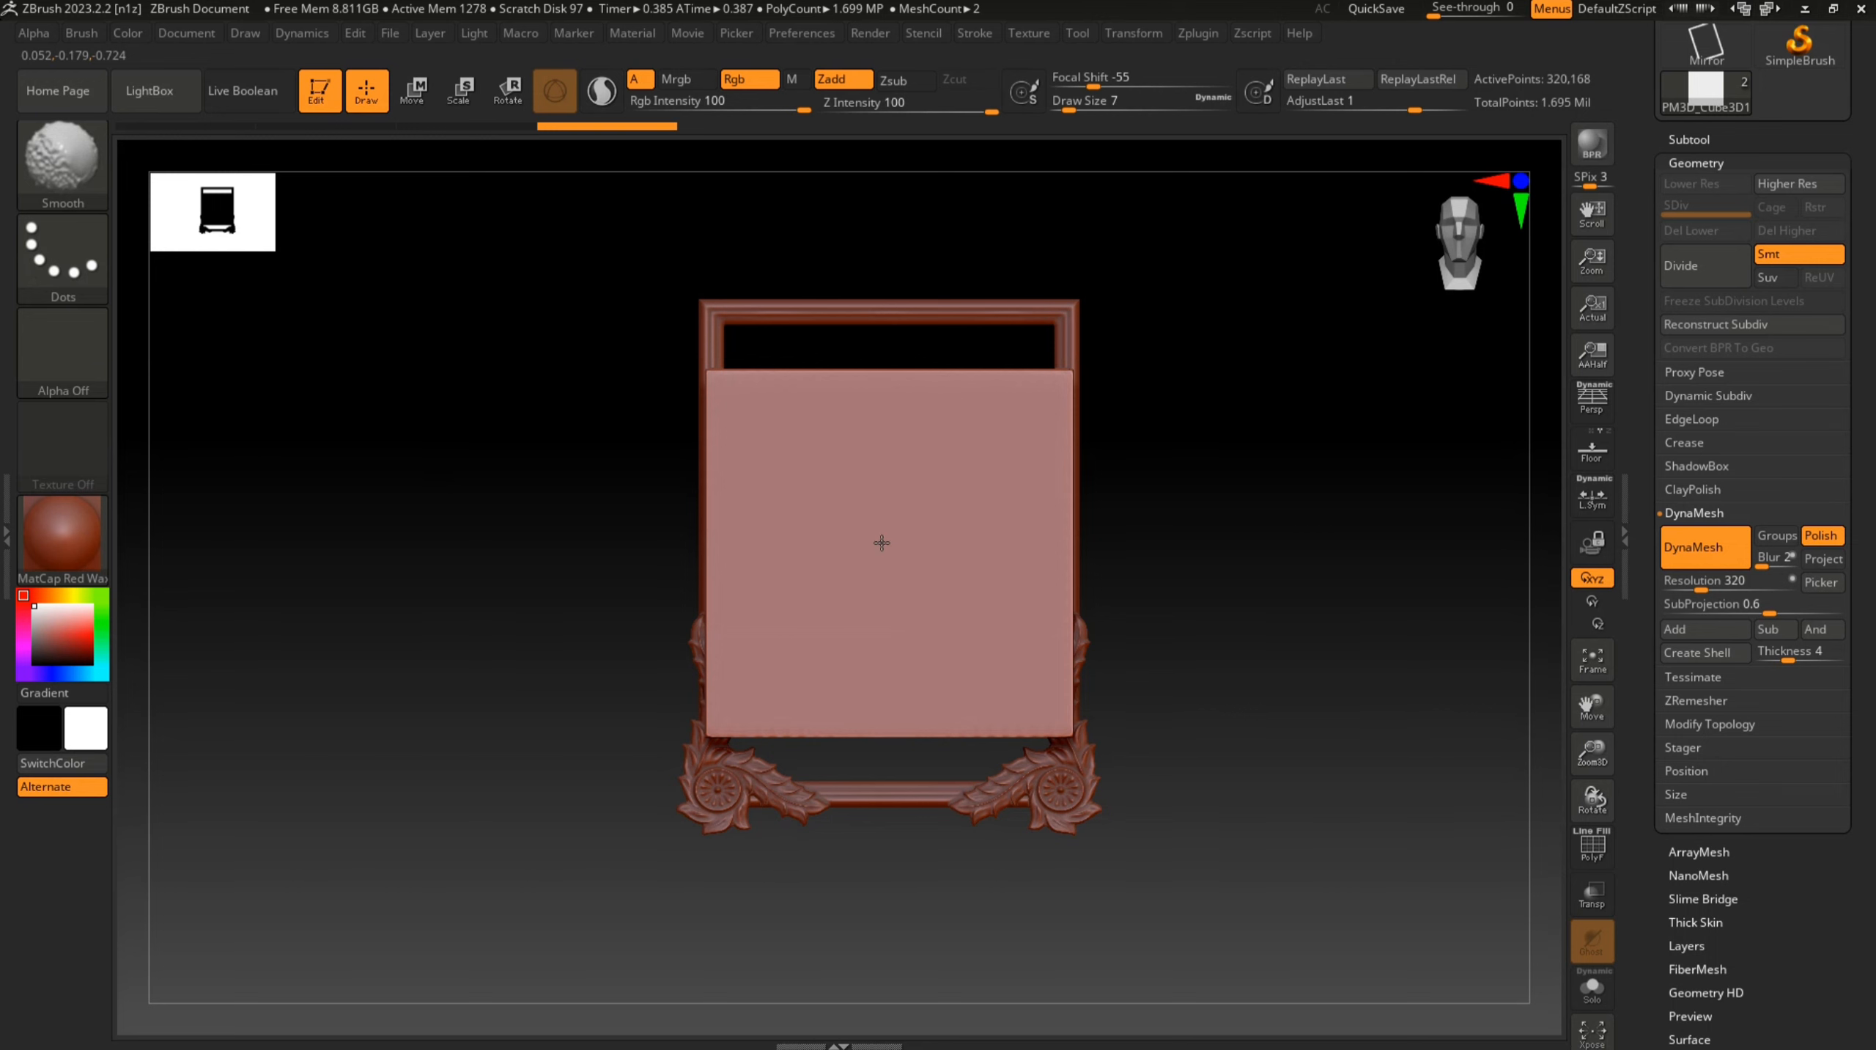
{"action": "right_click_drag", "start_coordinate": [926, 492], "coordinate": [935, 575], "text": "ctrl"}
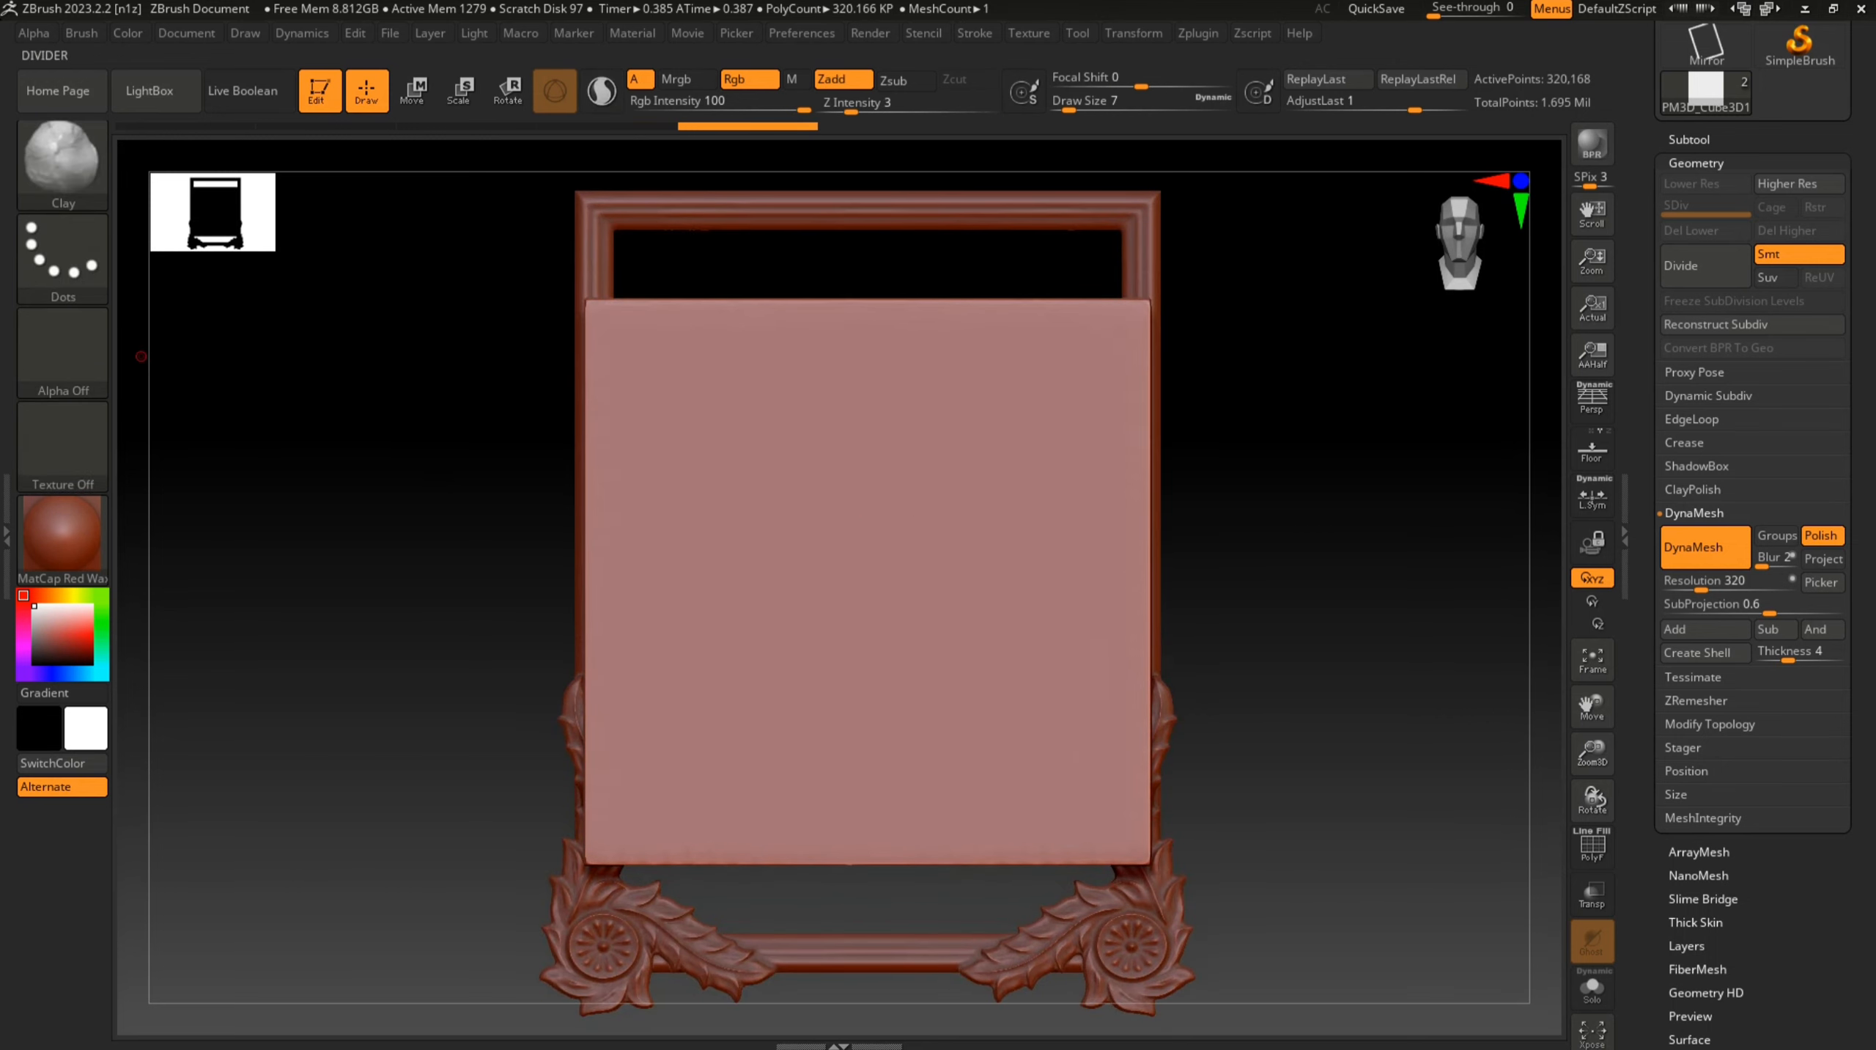
Try masking the leafy ornament alpha onto the cube's front face, and undo the mask
{"action": "key", "text": "ctrl"}
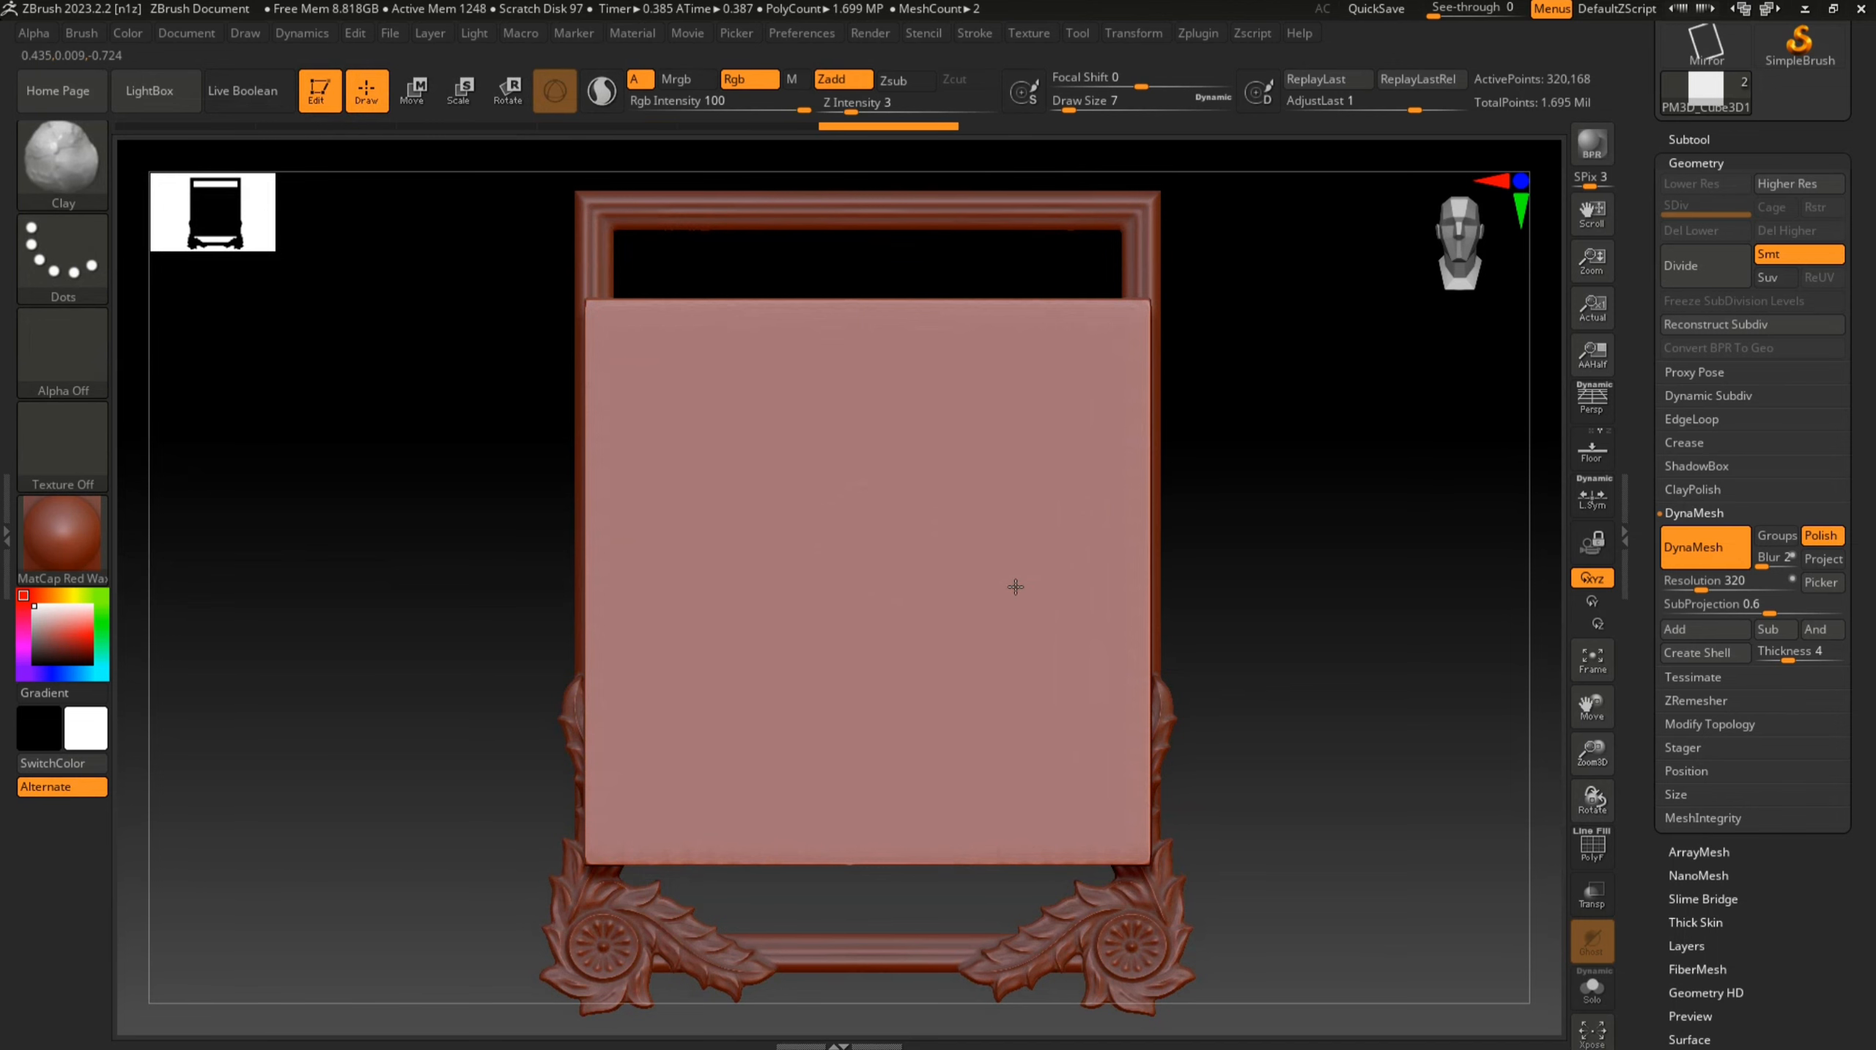
{"action": "right_click_drag", "start_coordinate": [998, 603], "coordinate": [1073, 548]}
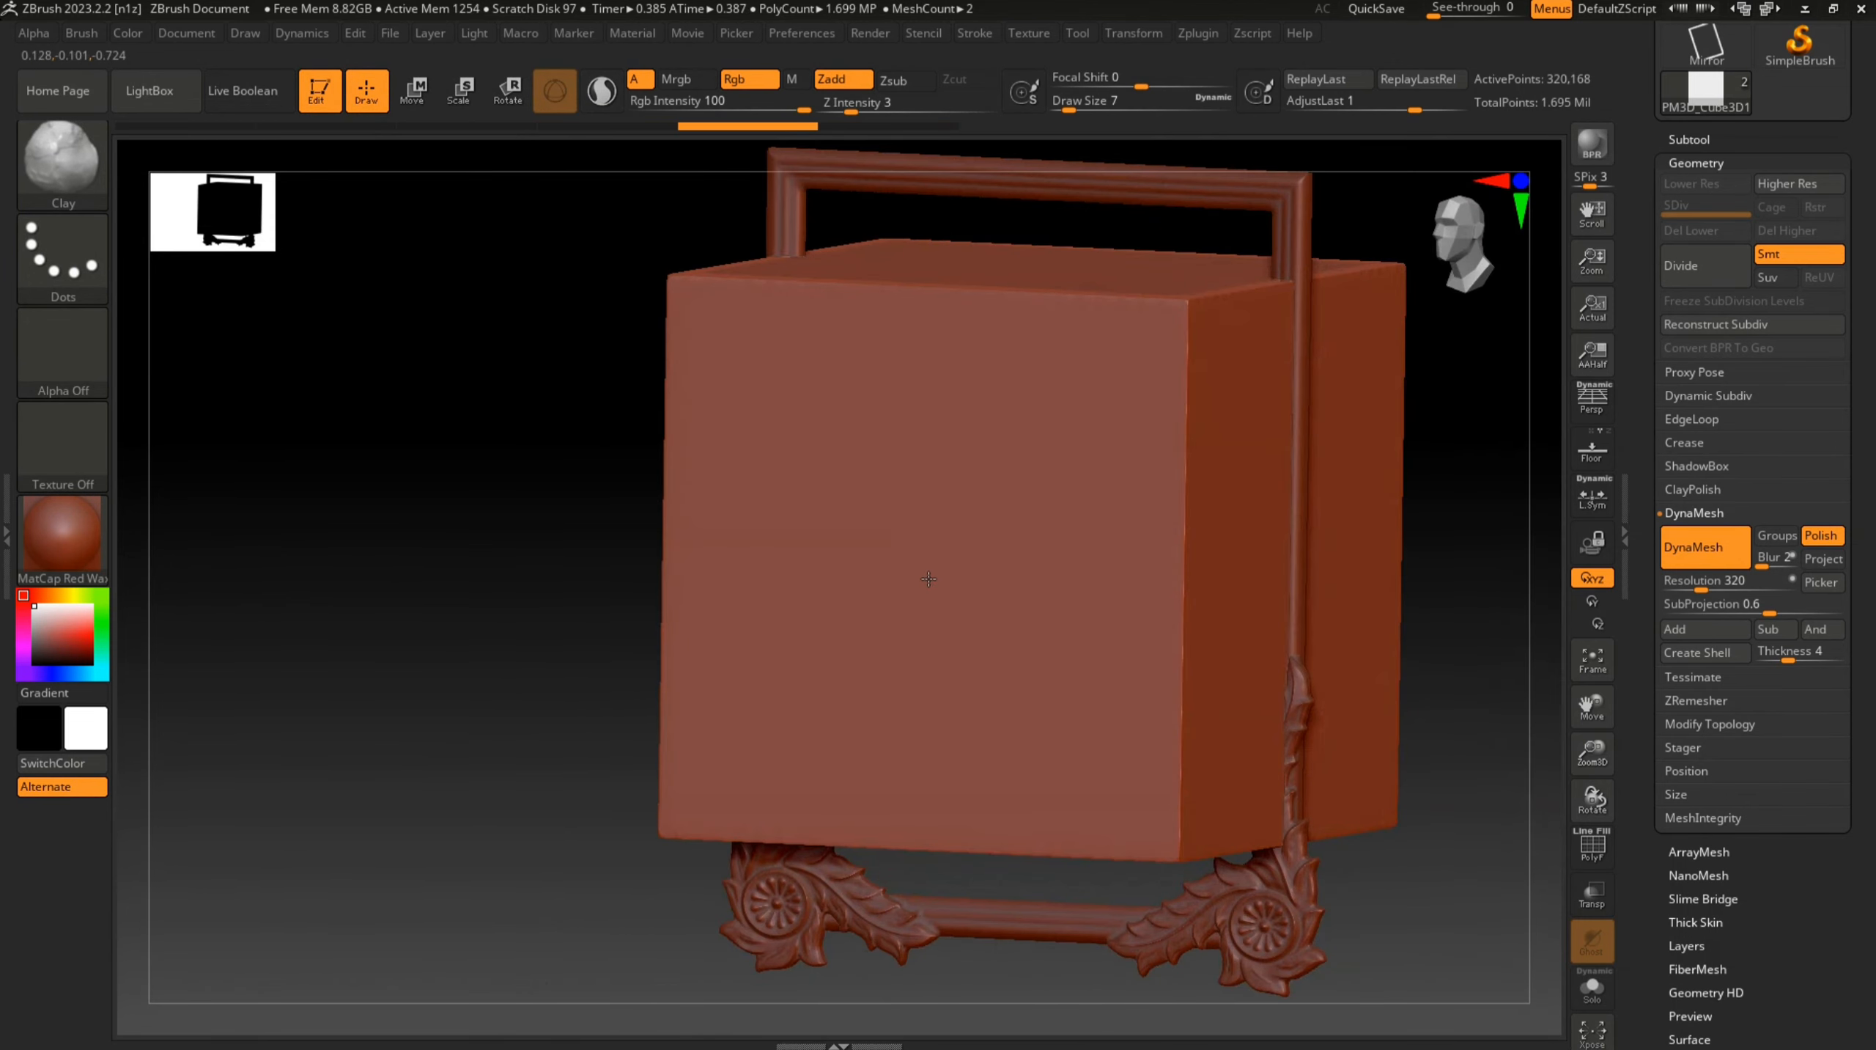
{"action": "key", "text": "ctrl"}
{"action": "key", "text": "ctrl"}
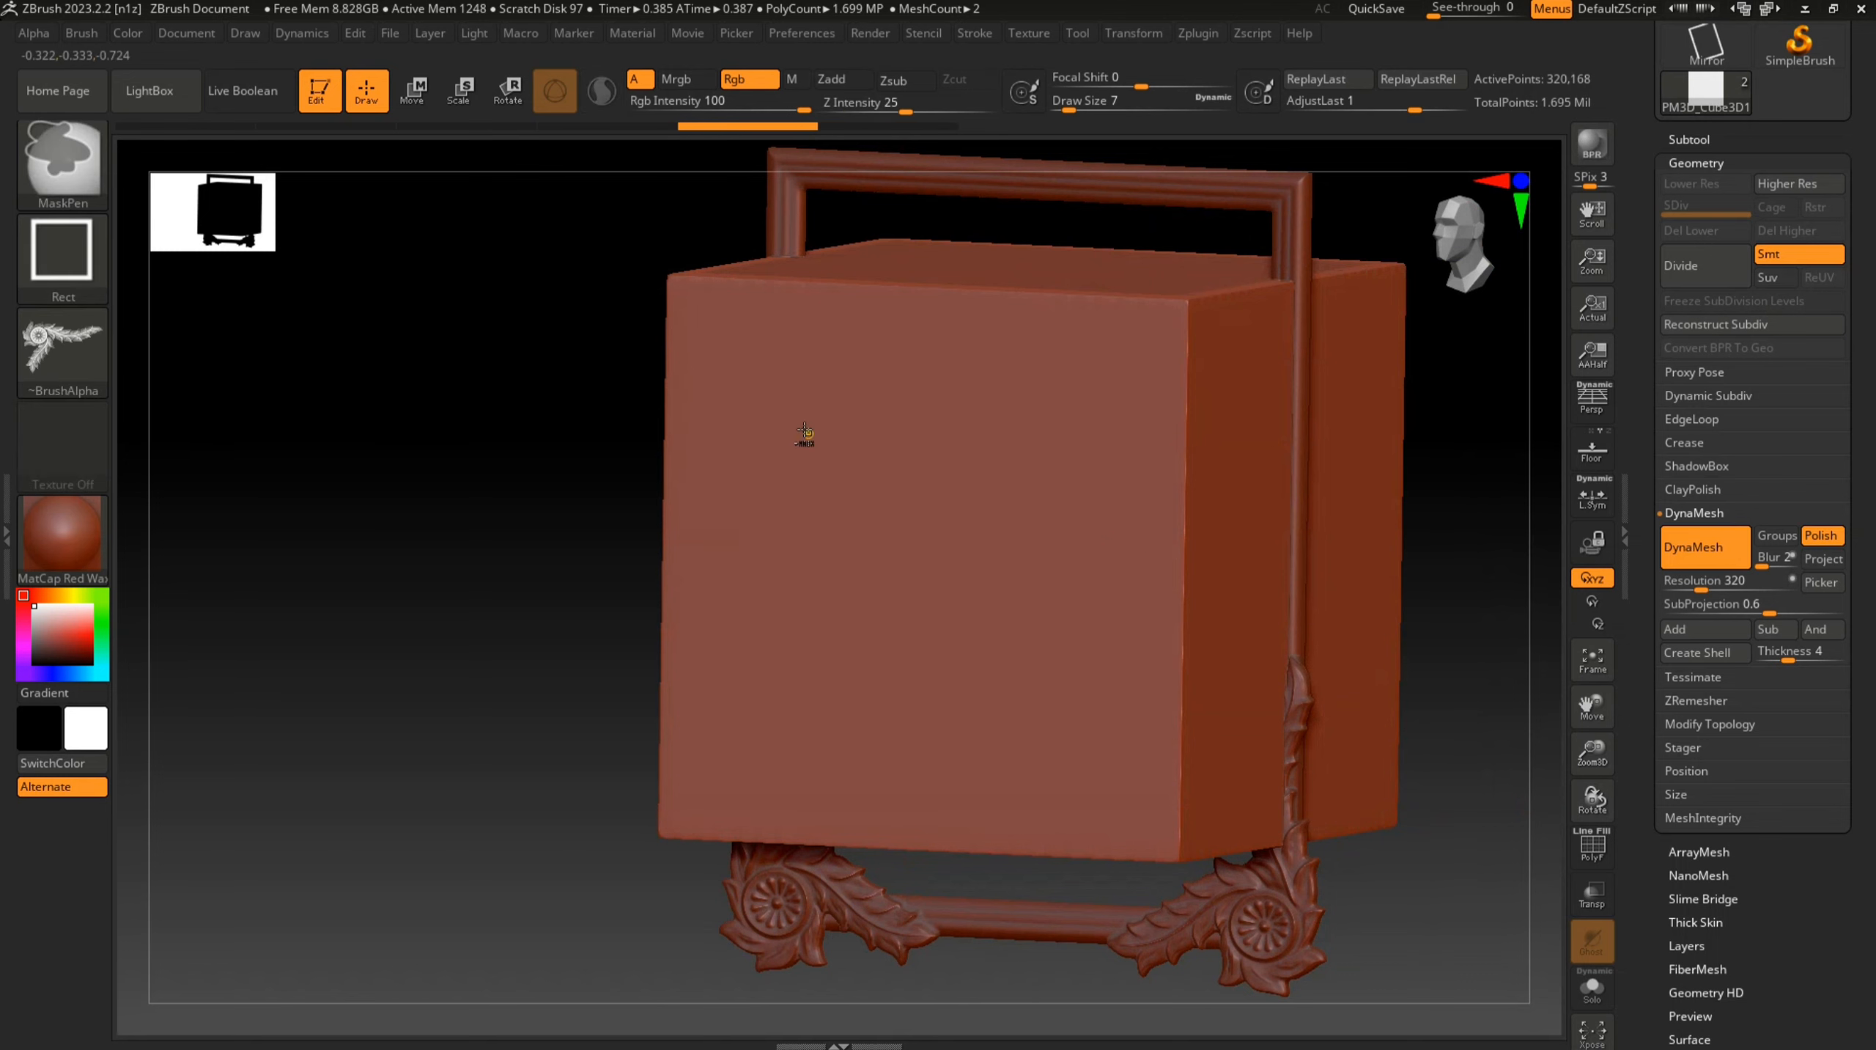
{"action": "left_click_drag", "start_coordinate": [799, 397], "coordinate": [1062, 653], "text": "ctrl"}
{"action": "right_click_drag", "start_coordinate": [1079, 659], "coordinate": [1027, 678]}
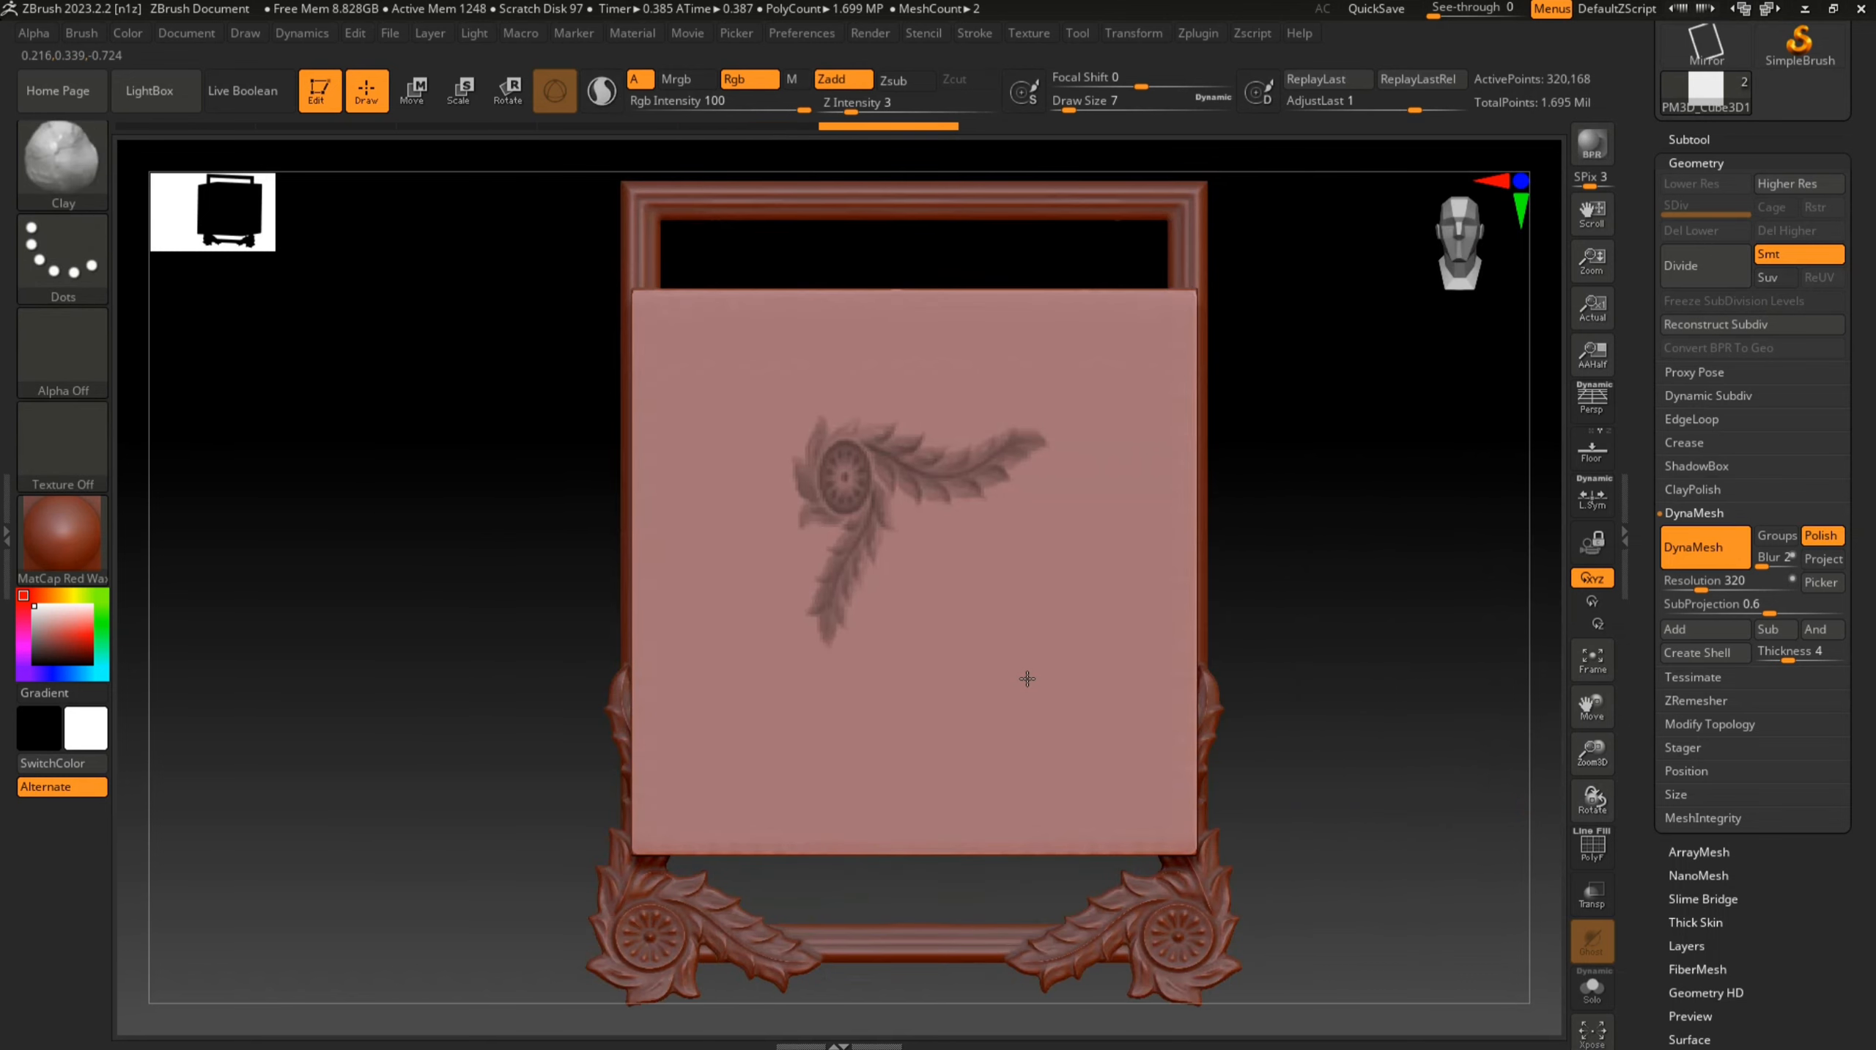
{"action": "key", "text": "ctrl"}
{"action": "mouse_move", "coordinate": [992, 587]}
{"action": "right_mouse_down"}
{"action": "mouse_move", "coordinate": [1139, 692]}
{"action": "mouse_move", "coordinate": [1087, 661]}
{"action": "mouse_move", "coordinate": [977, 691]}
{"action": "mouse_move", "coordinate": [1014, 628]}
{"action": "mouse_move", "coordinate": [964, 584]}
{"action": "right_mouse_up"}
{"action": "key", "text": "ctrl+z"}
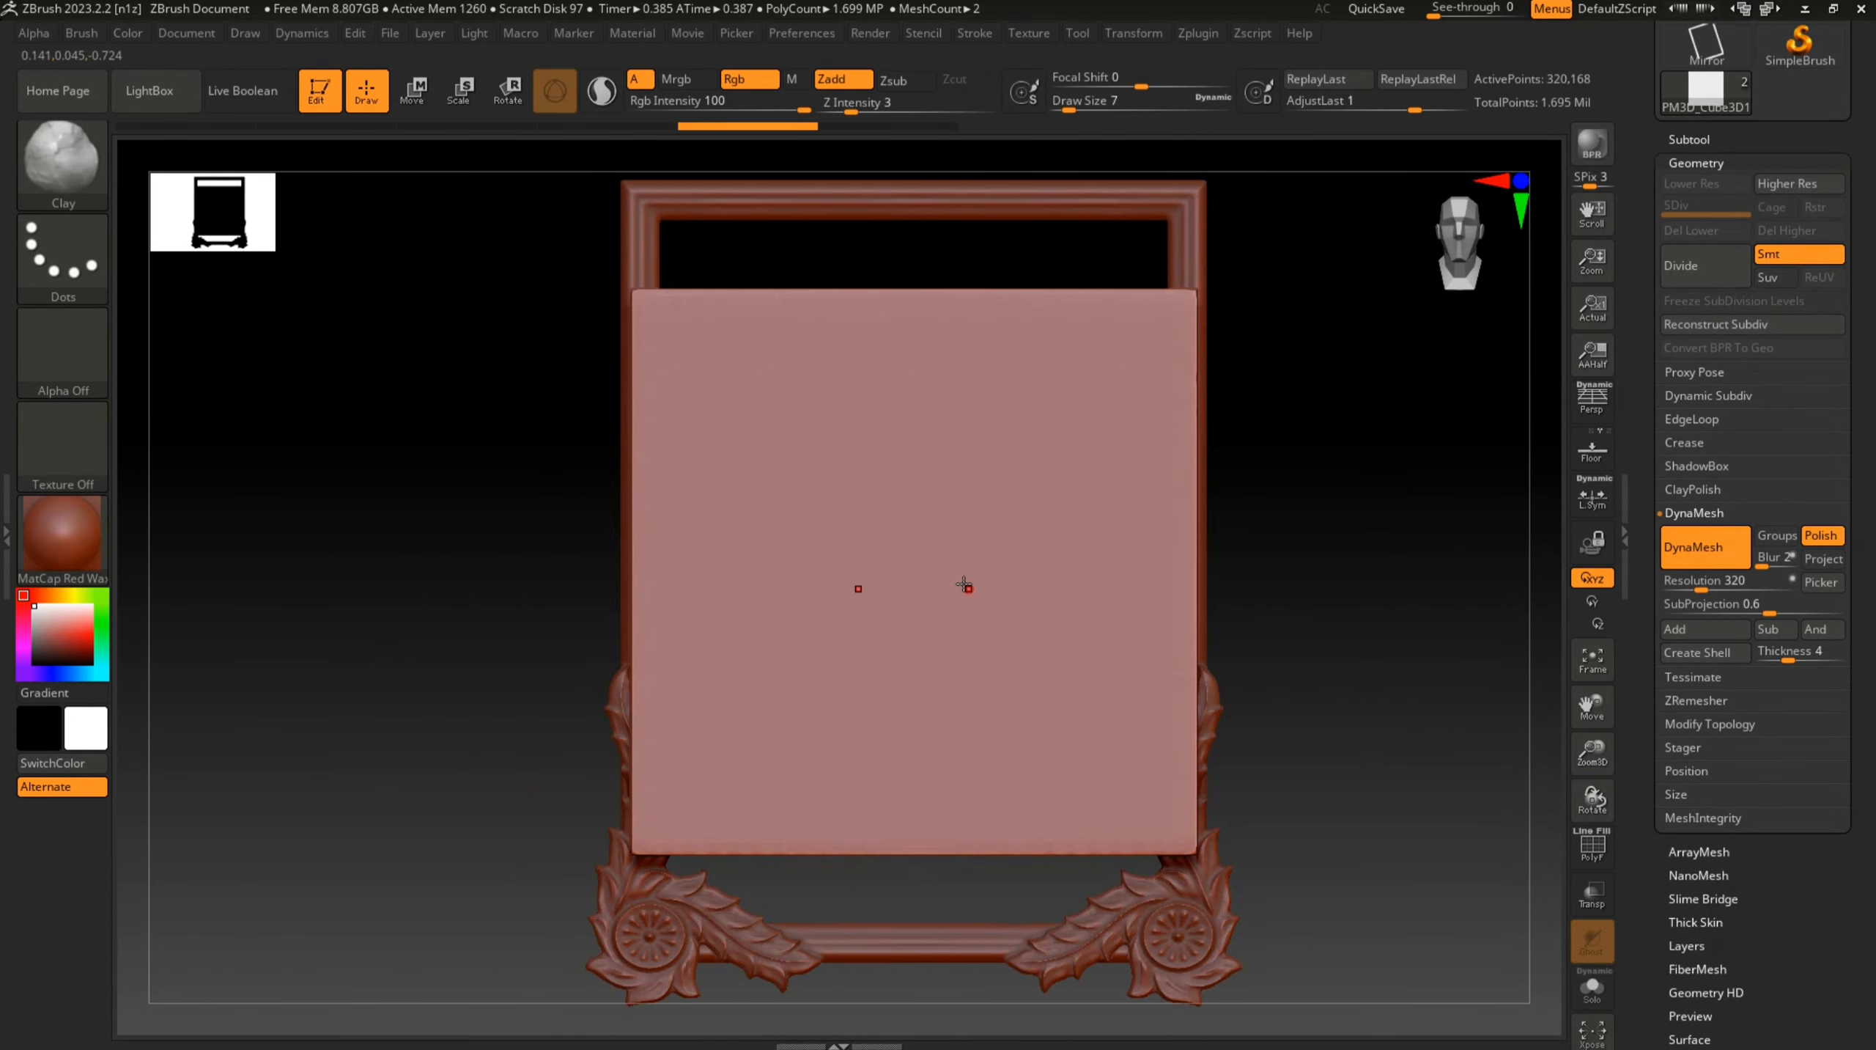
{"action": "key", "text": "ctrl"}
{"action": "key", "text": "ctrl"}
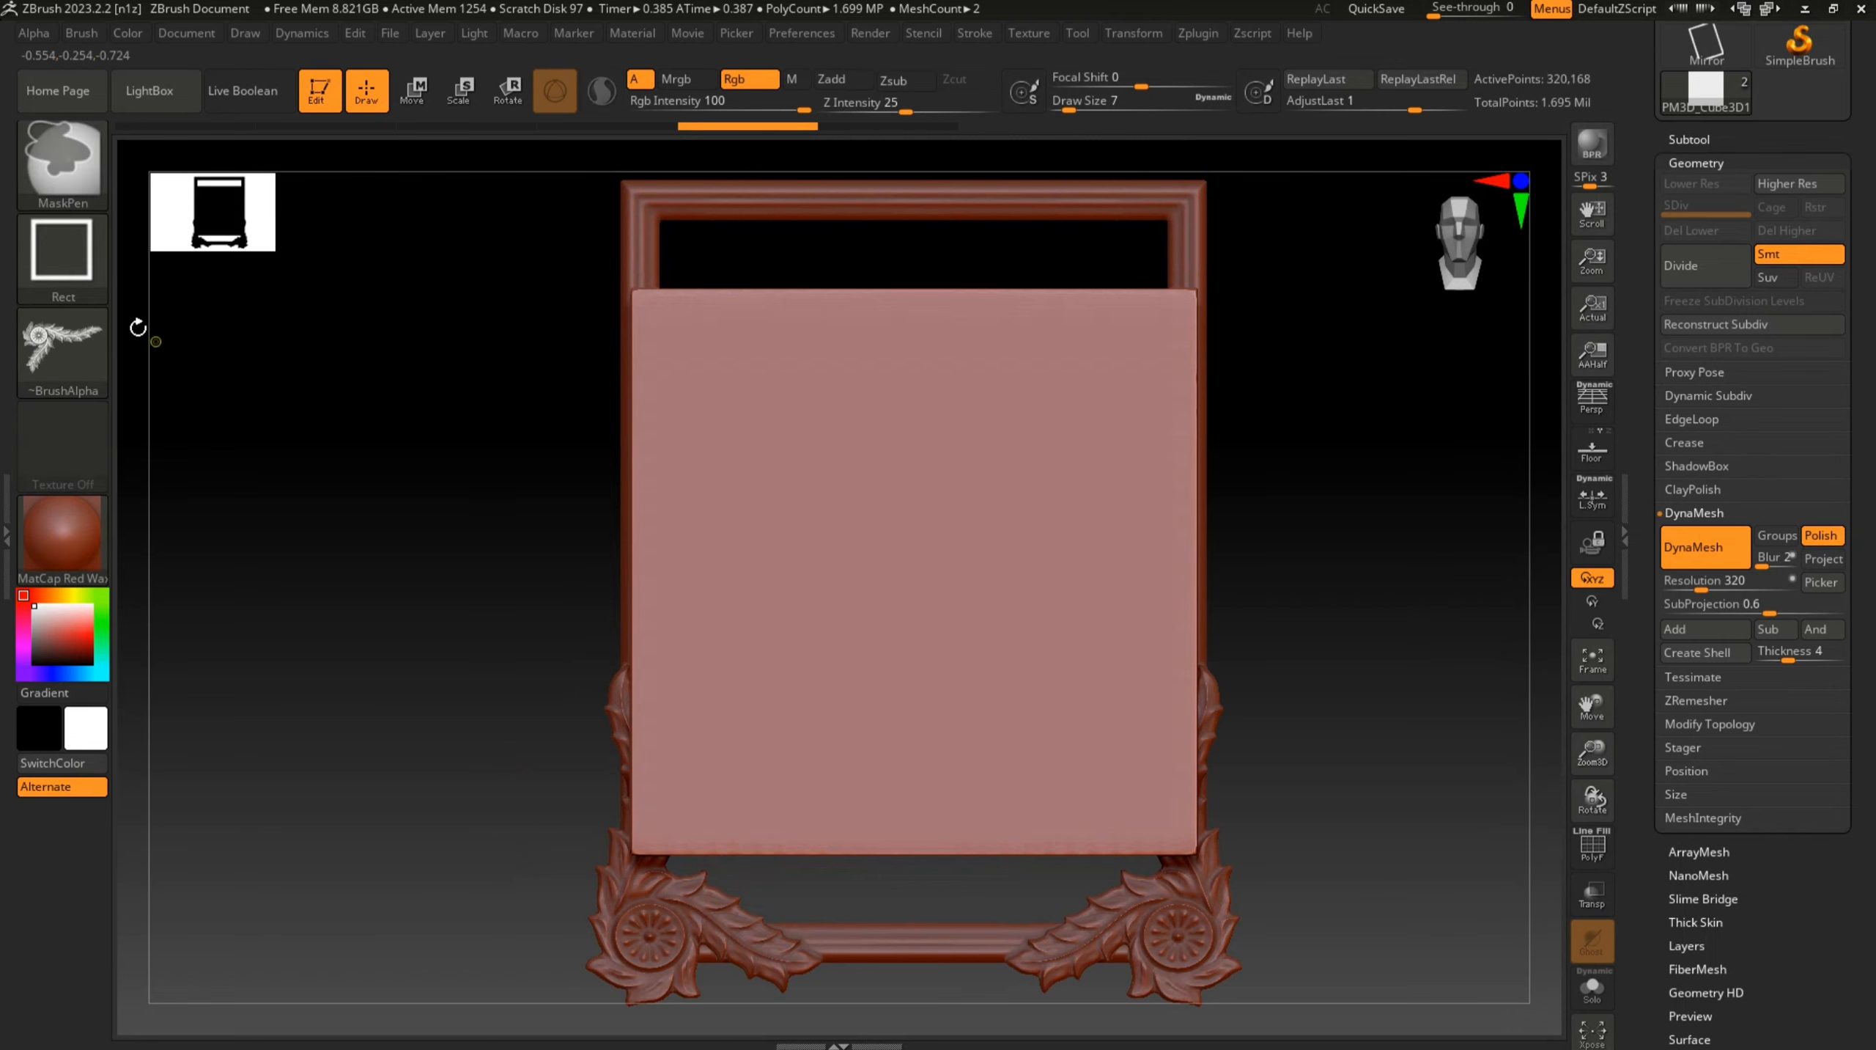
{"action": "left_click", "coordinate": [87, 316], "text": "ctrl"}
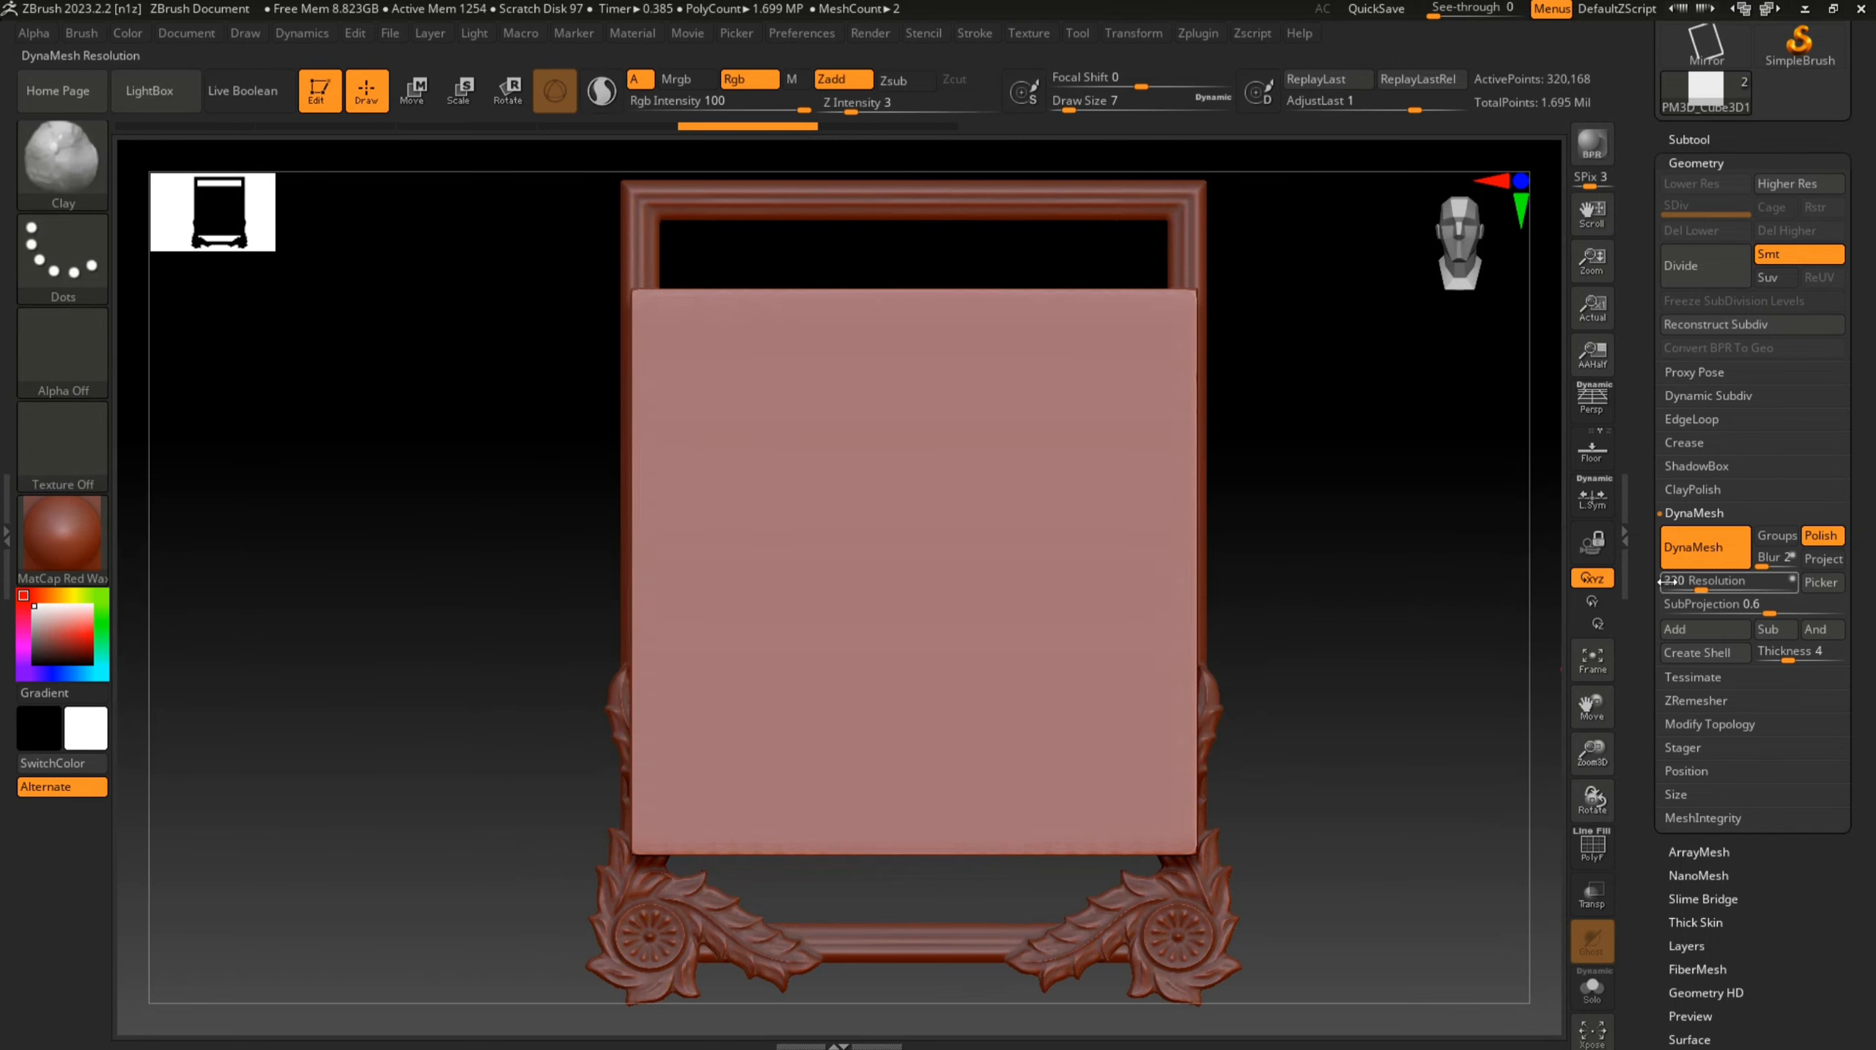
Raise the cube's DynaMesh resolution to 704 and remesh it
{"action": "left_click_drag", "start_coordinate": [1709, 579], "coordinate": [1726, 580]}
{"action": "key", "text": "ctrl"}
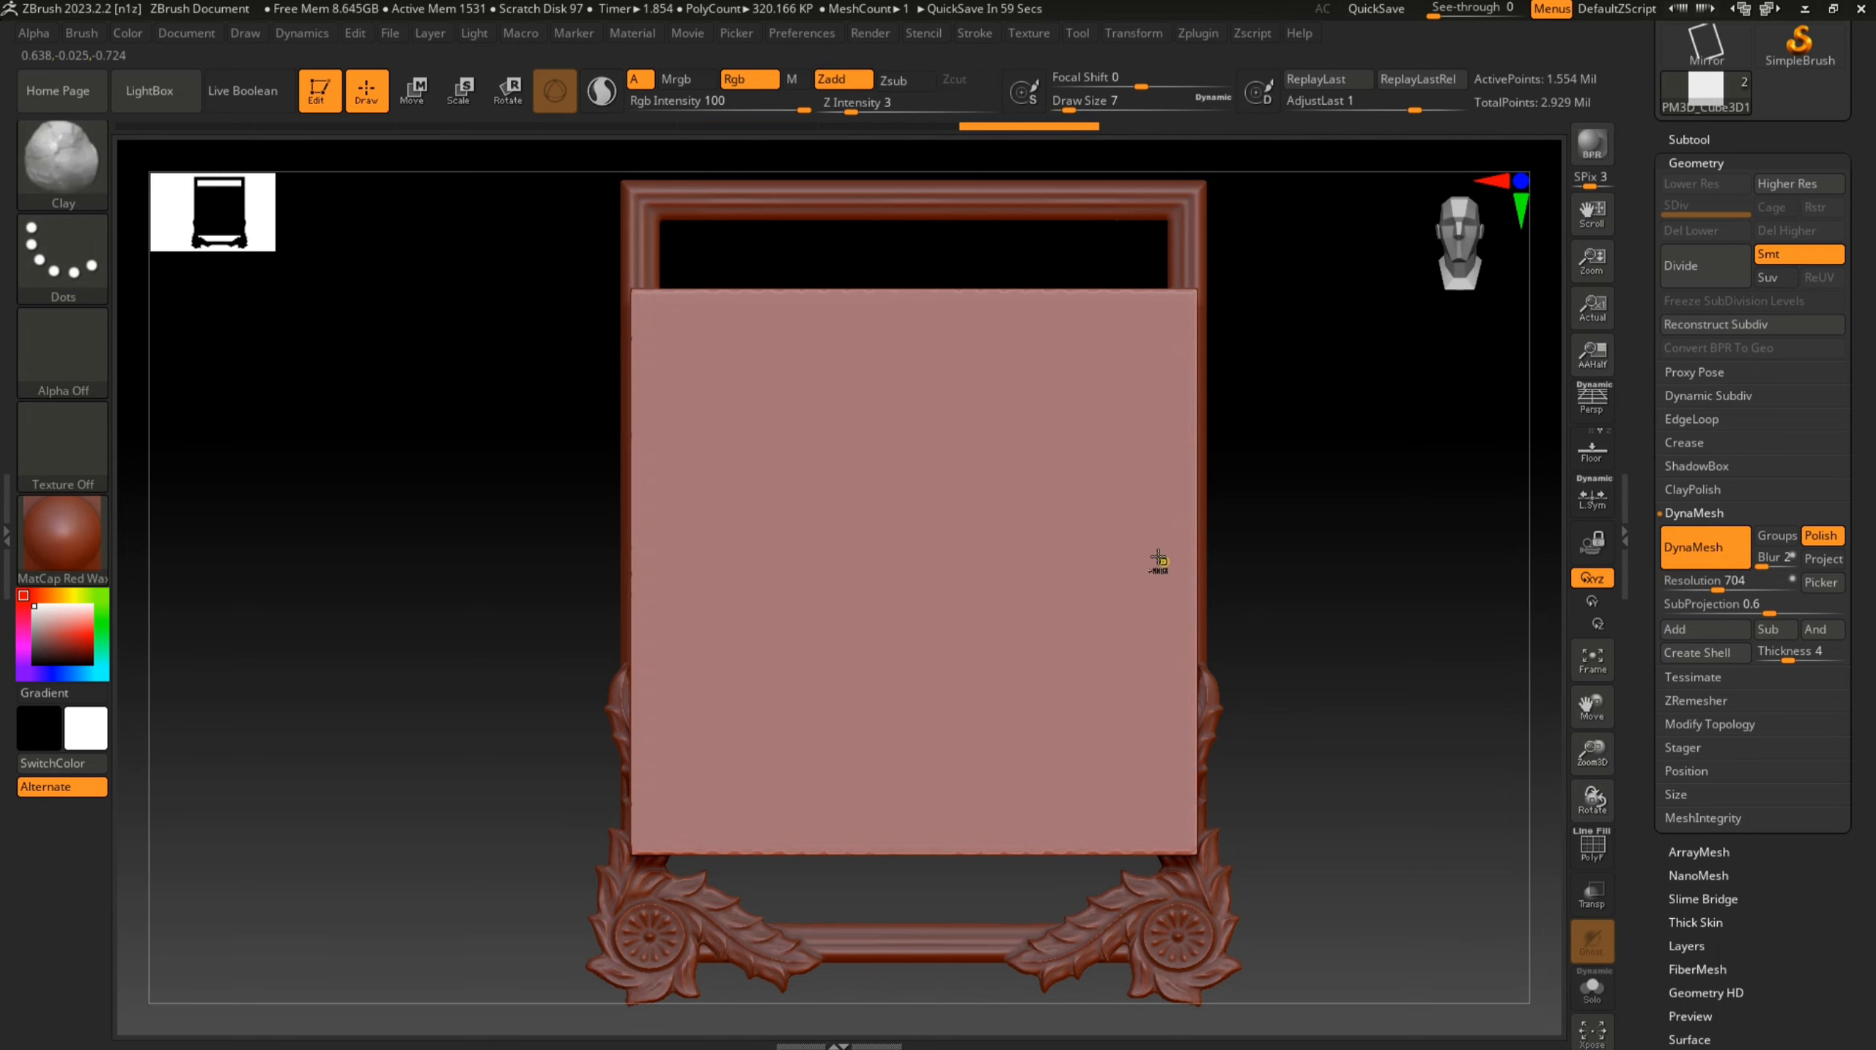
Import the scrolled crest image "download (12)" as the alpha for the MaskPen brush
{"action": "left_click", "coordinate": [50, 345], "text": "ctrl"}
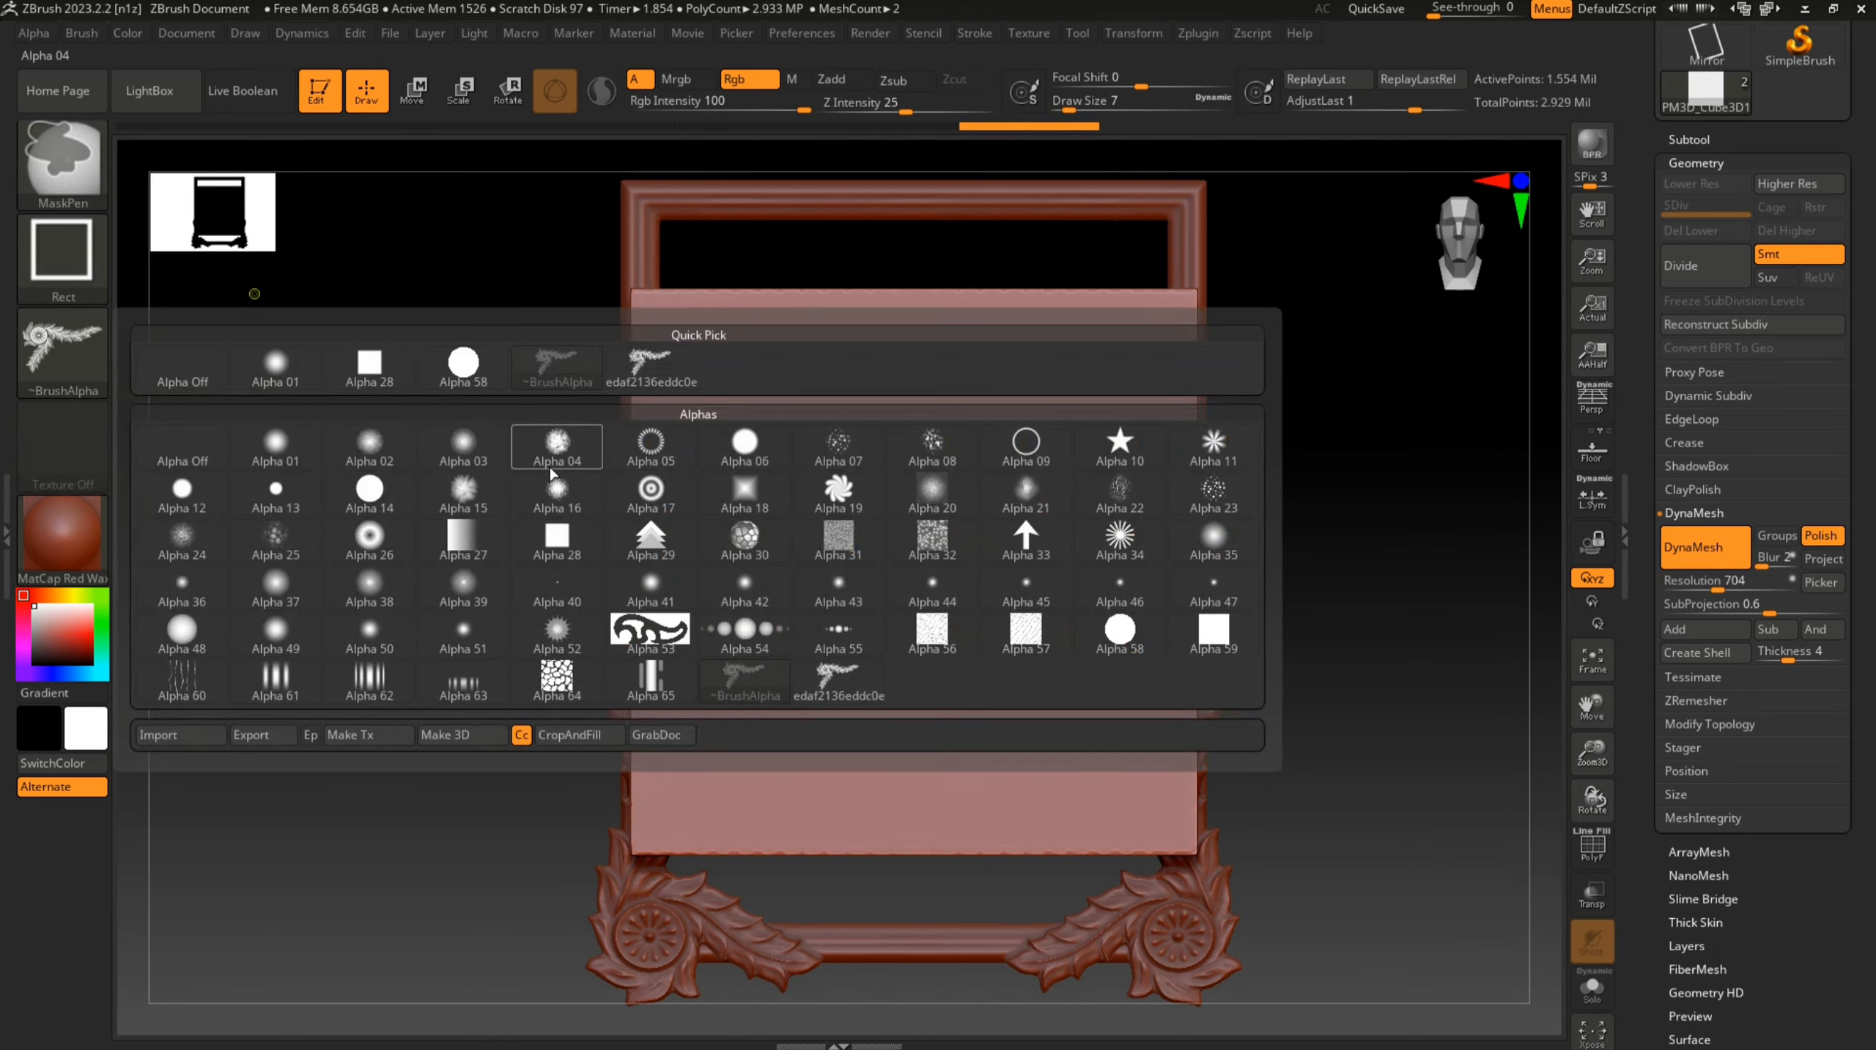
{"action": "left_click", "coordinate": [198, 728]}
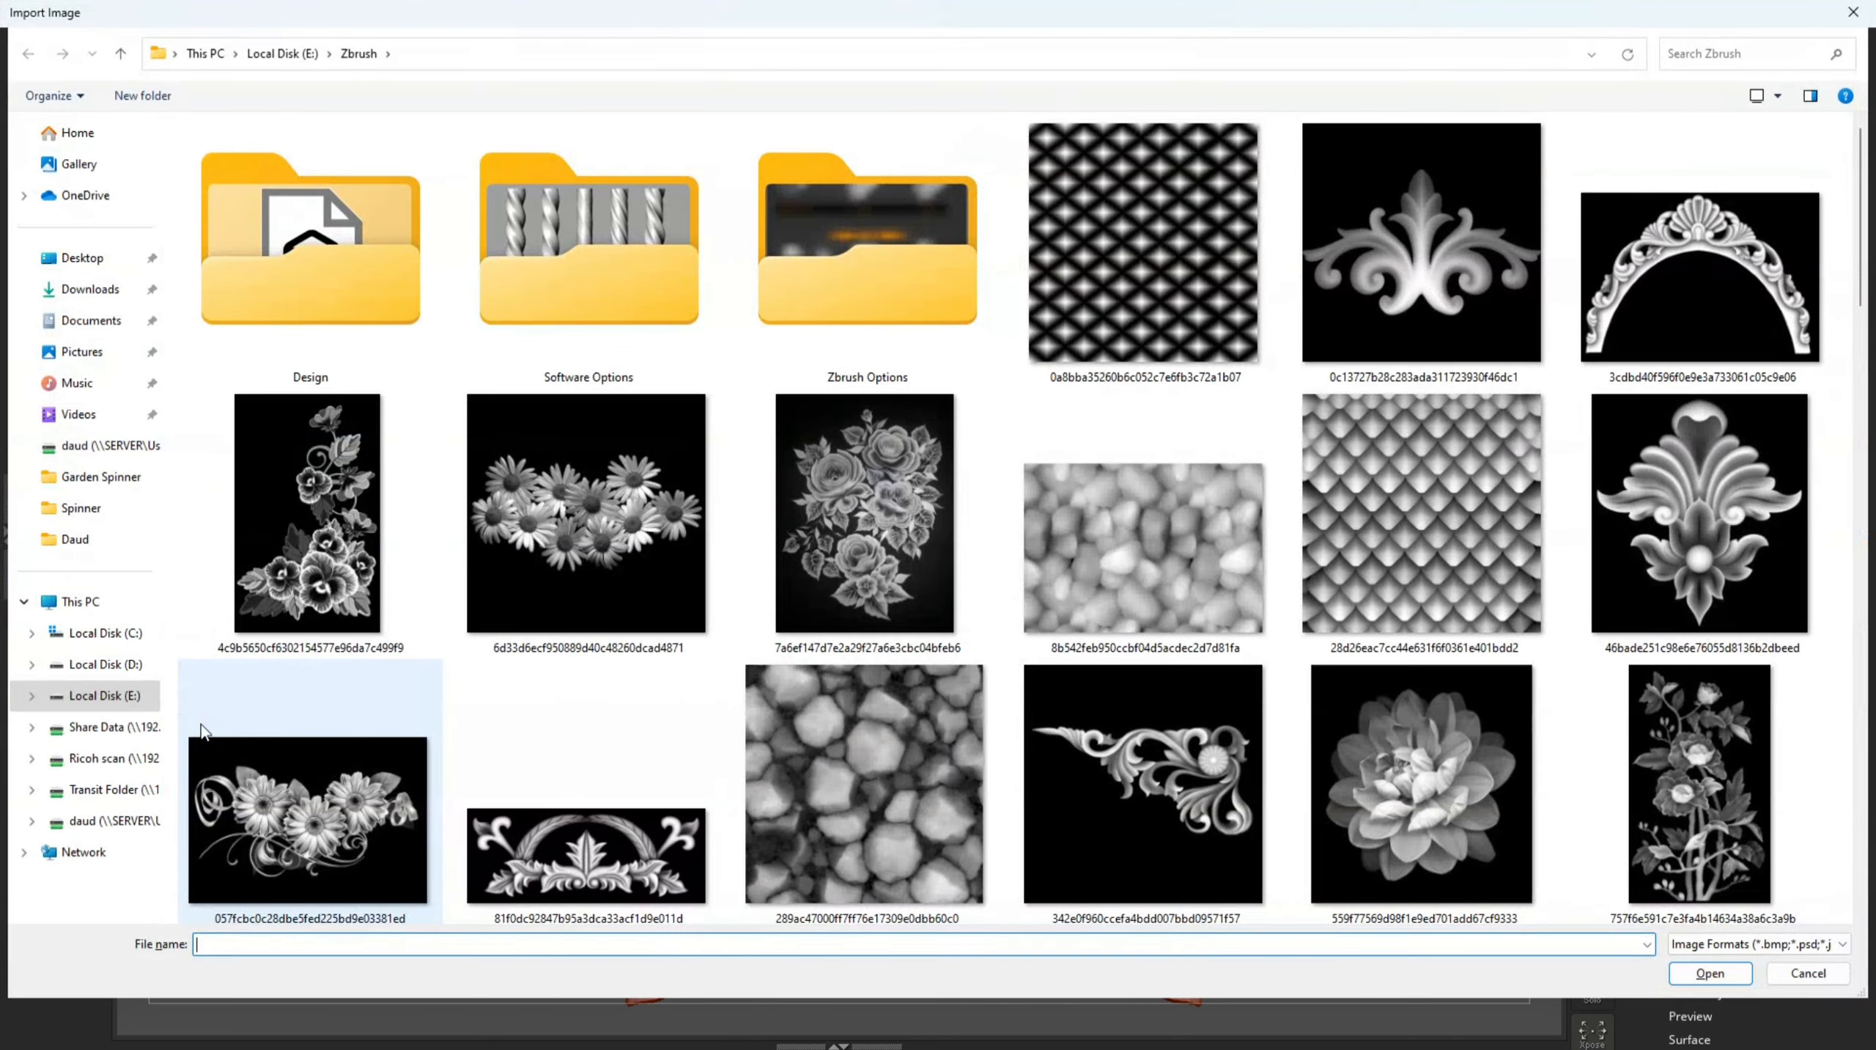
{"action": "scroll", "coordinate": [1014, 683], "scroll_direction": "down", "scroll_amount": 5}
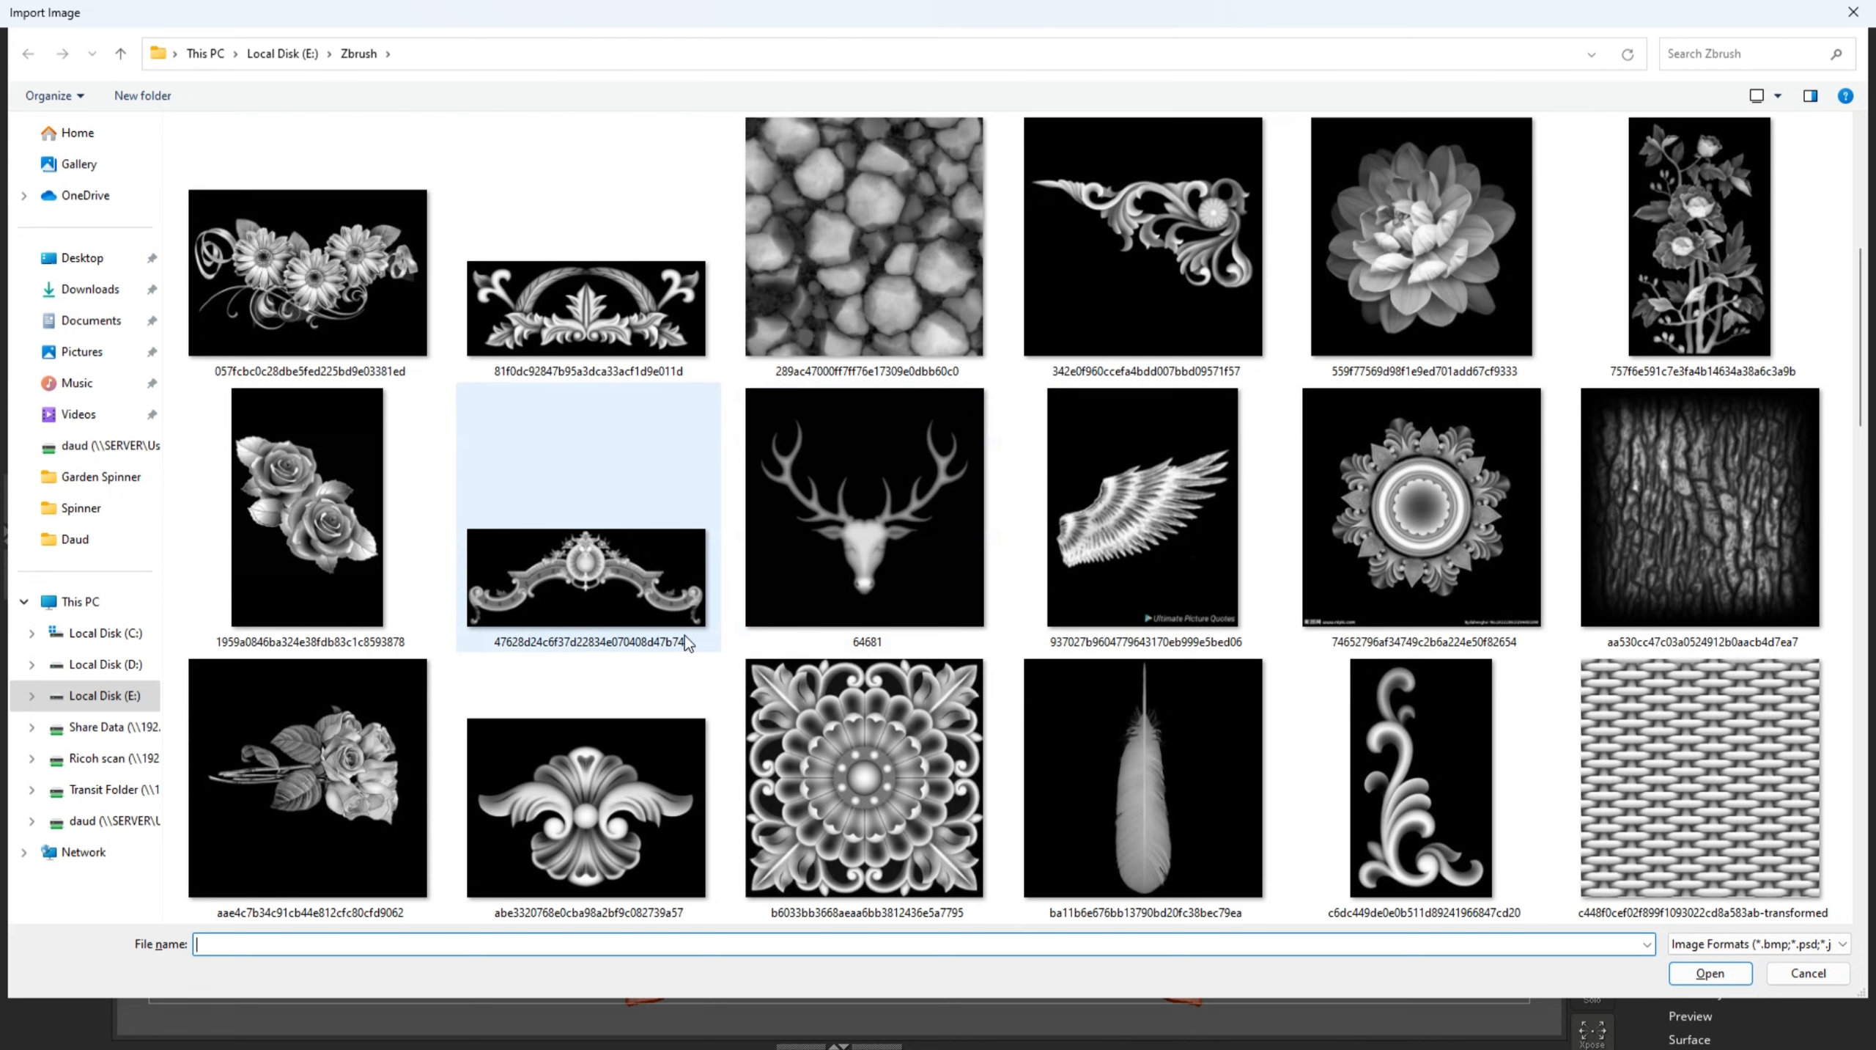
{"action": "scroll", "coordinate": [683, 653], "scroll_direction": "down", "scroll_amount": 1, "text": "ctrl"}
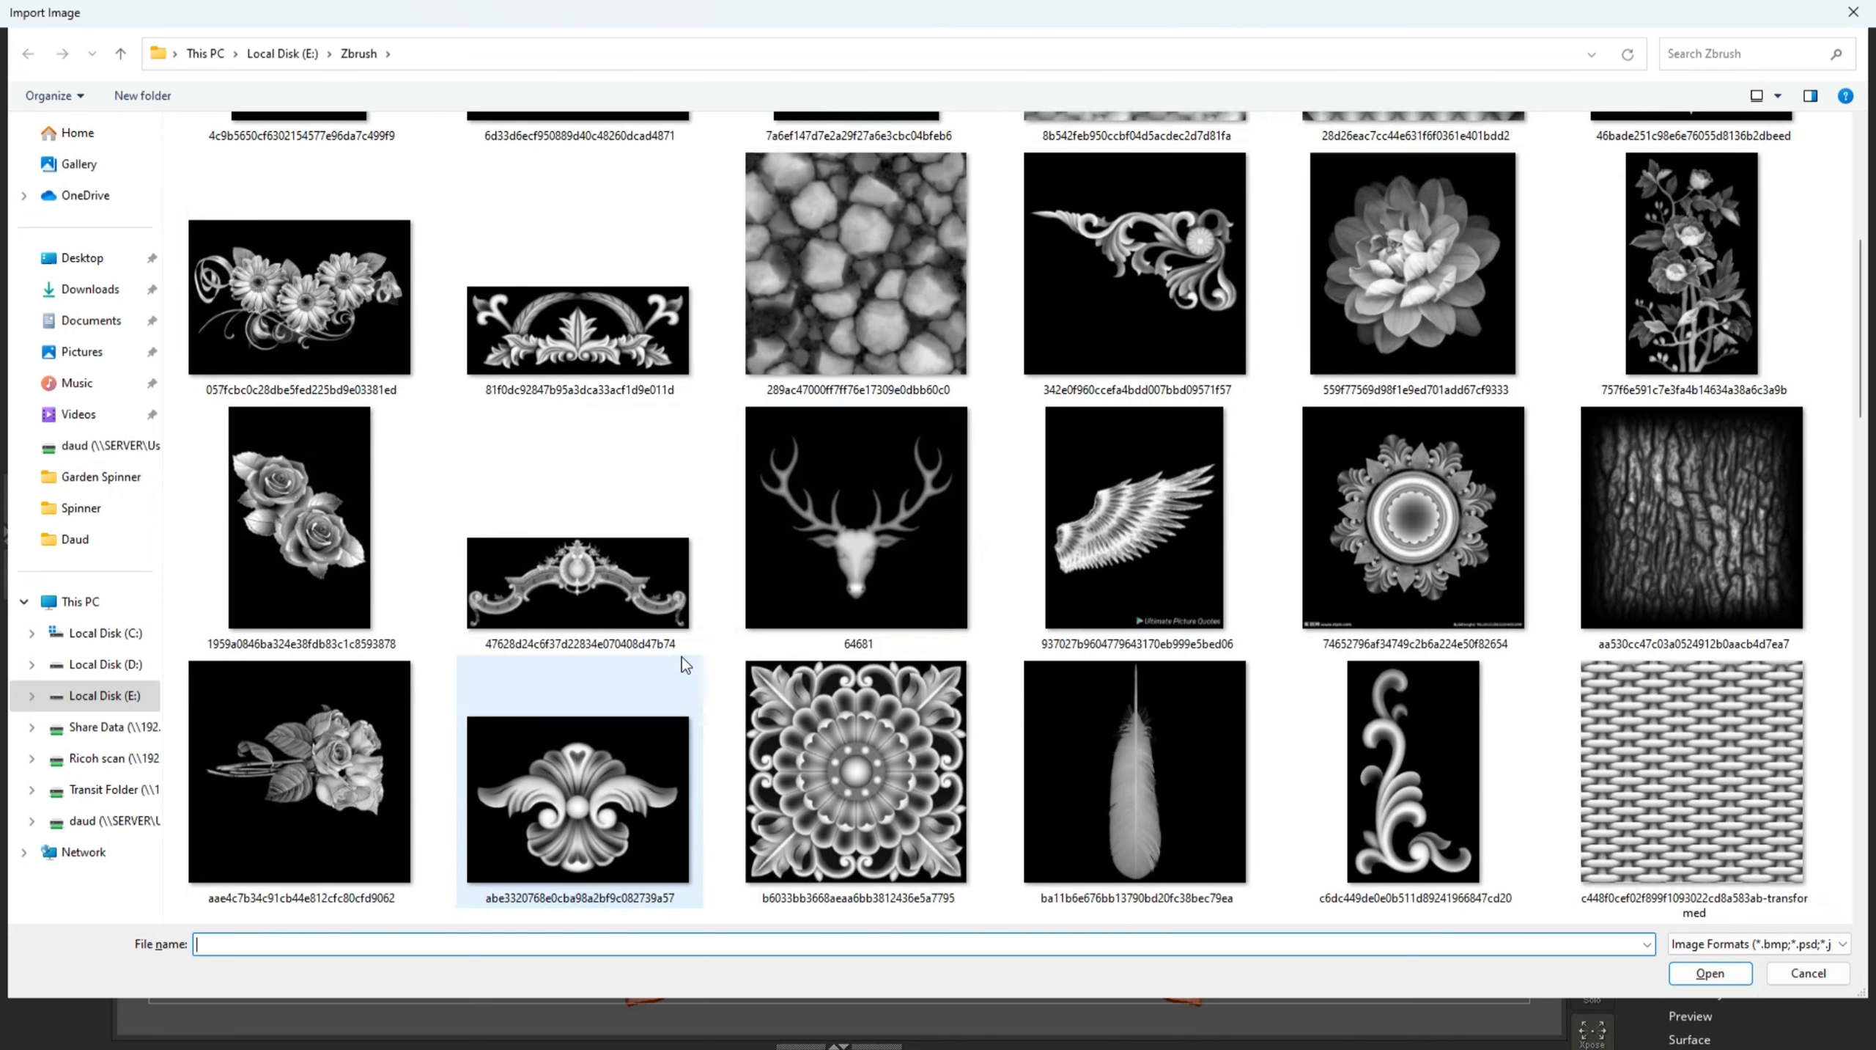
{"action": "scroll", "coordinate": [682, 657], "scroll_direction": "down", "scroll_amount": 3}
{"action": "scroll", "coordinate": [682, 657], "scroll_direction": "down", "scroll_amount": 2}
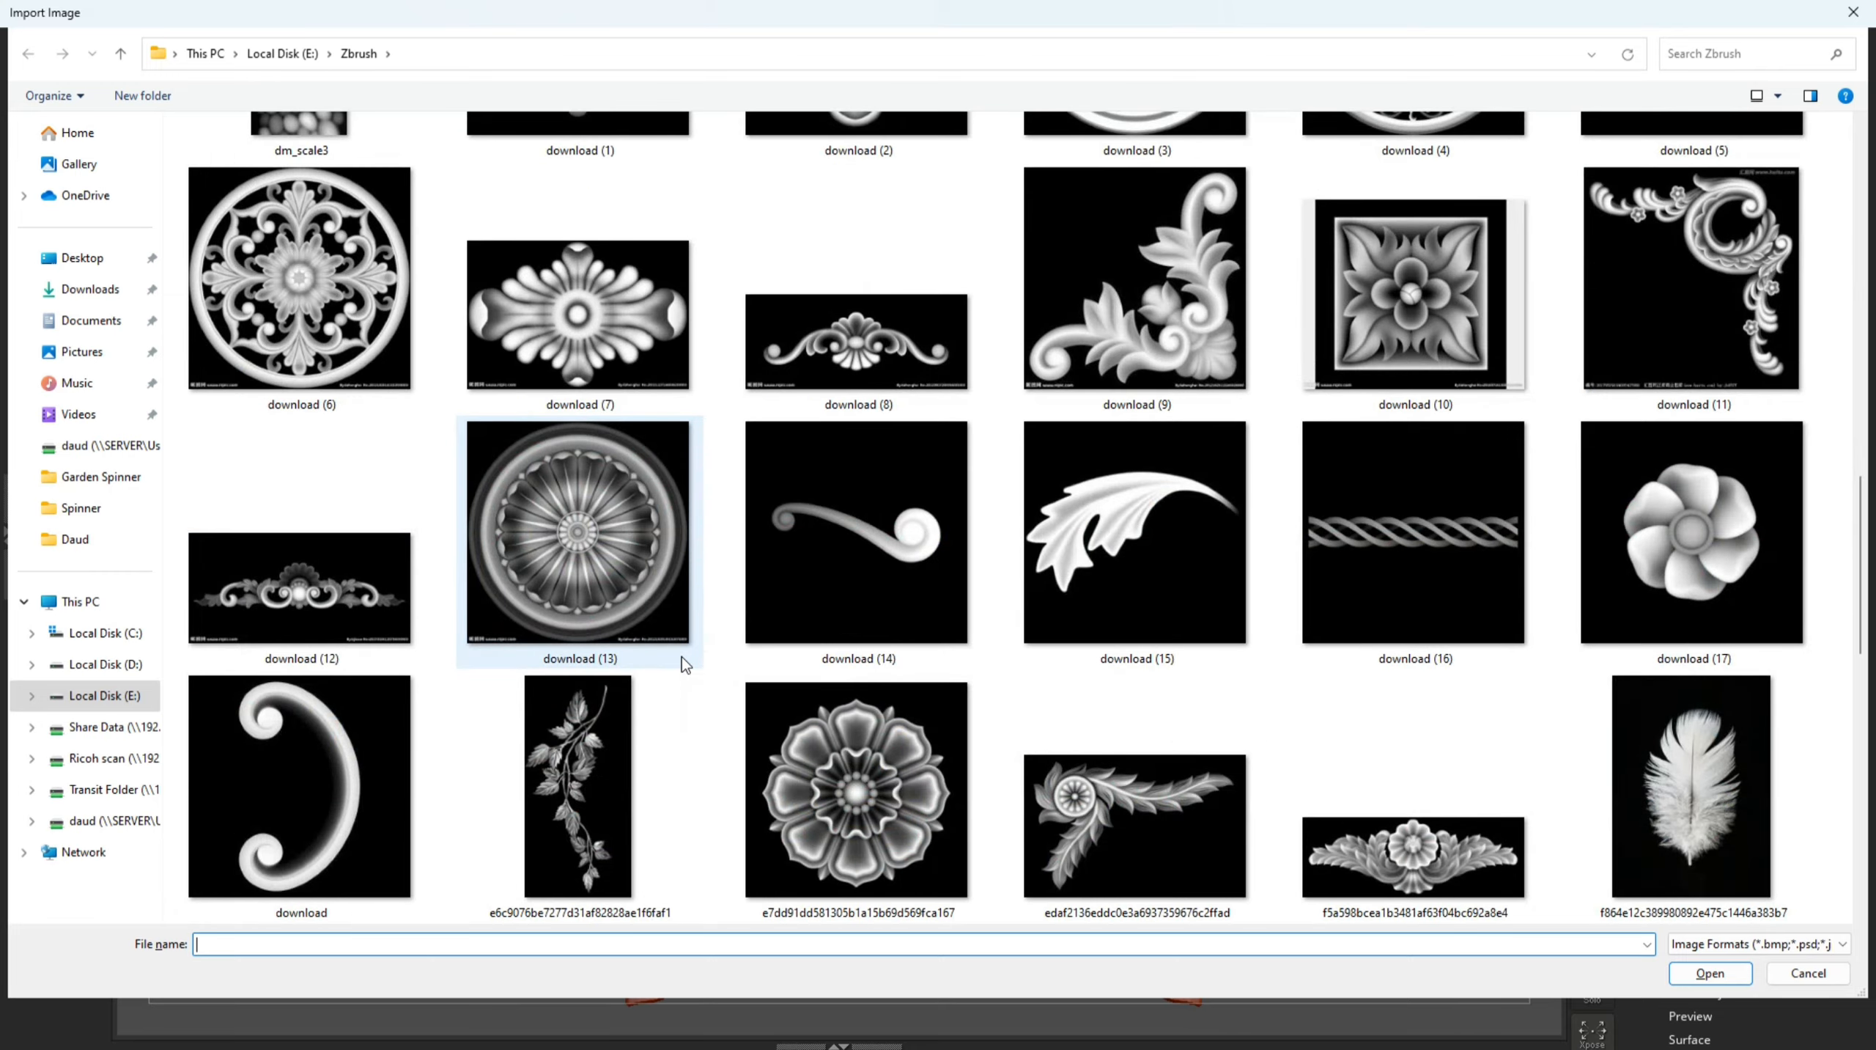
{"action": "scroll", "coordinate": [682, 657], "scroll_direction": "down", "scroll_amount": 3}
{"action": "scroll", "coordinate": [681, 657], "scroll_direction": "down", "scroll_amount": 2}
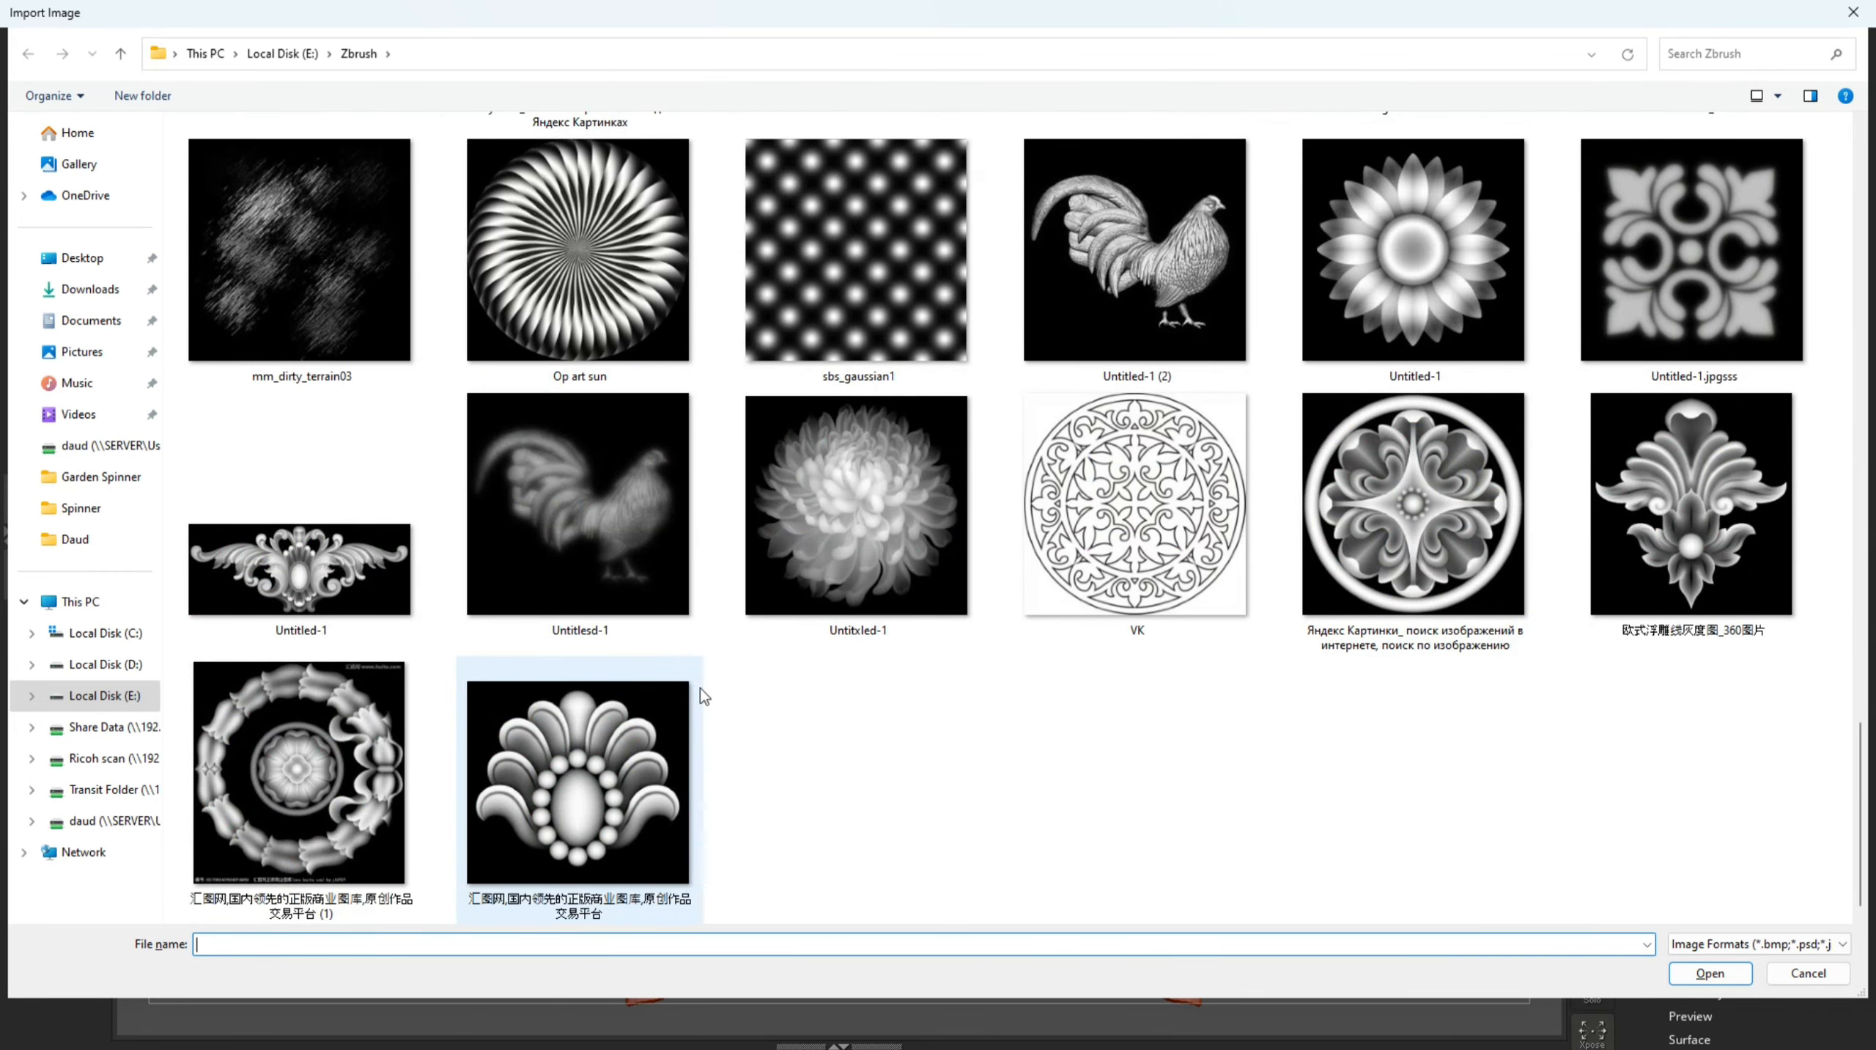
{"action": "scroll", "coordinate": [730, 713], "scroll_direction": "up", "scroll_amount": 3}
{"action": "scroll", "coordinate": [729, 713], "scroll_direction": "up", "scroll_amount": 3}
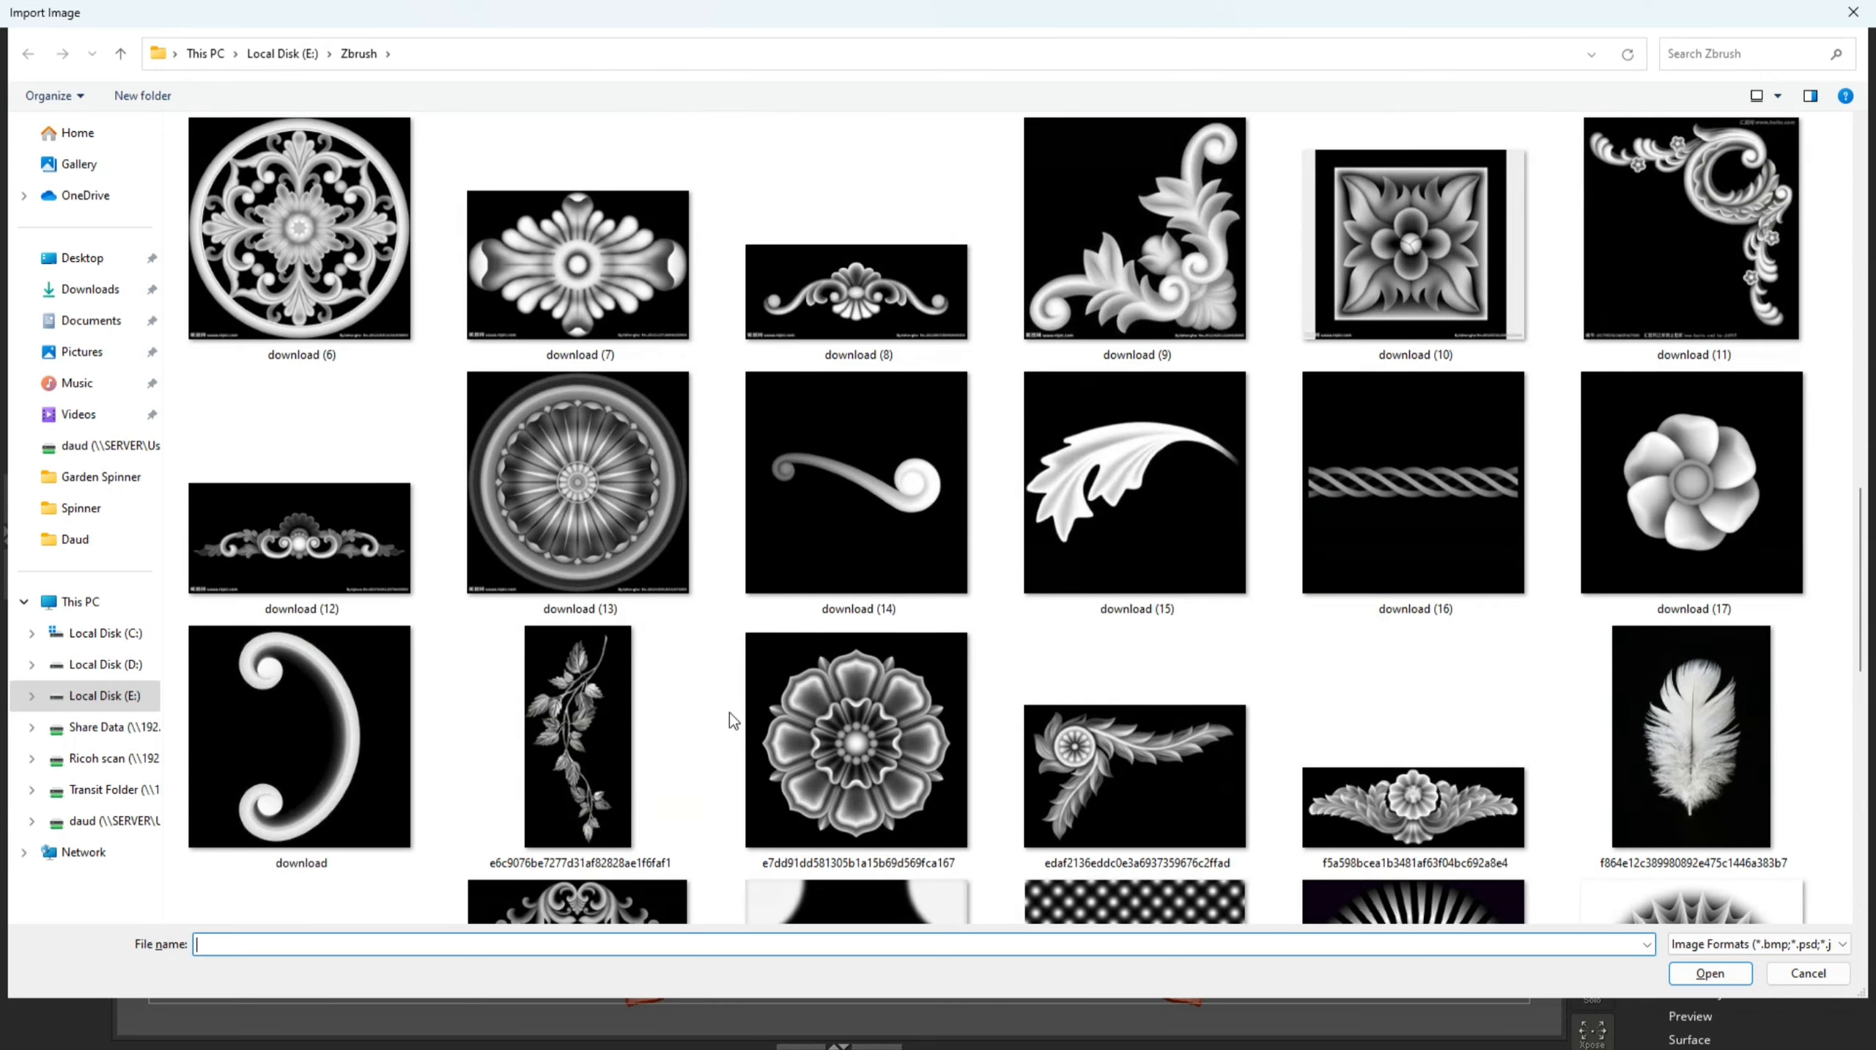
{"action": "double_click", "coordinate": [302, 553]}
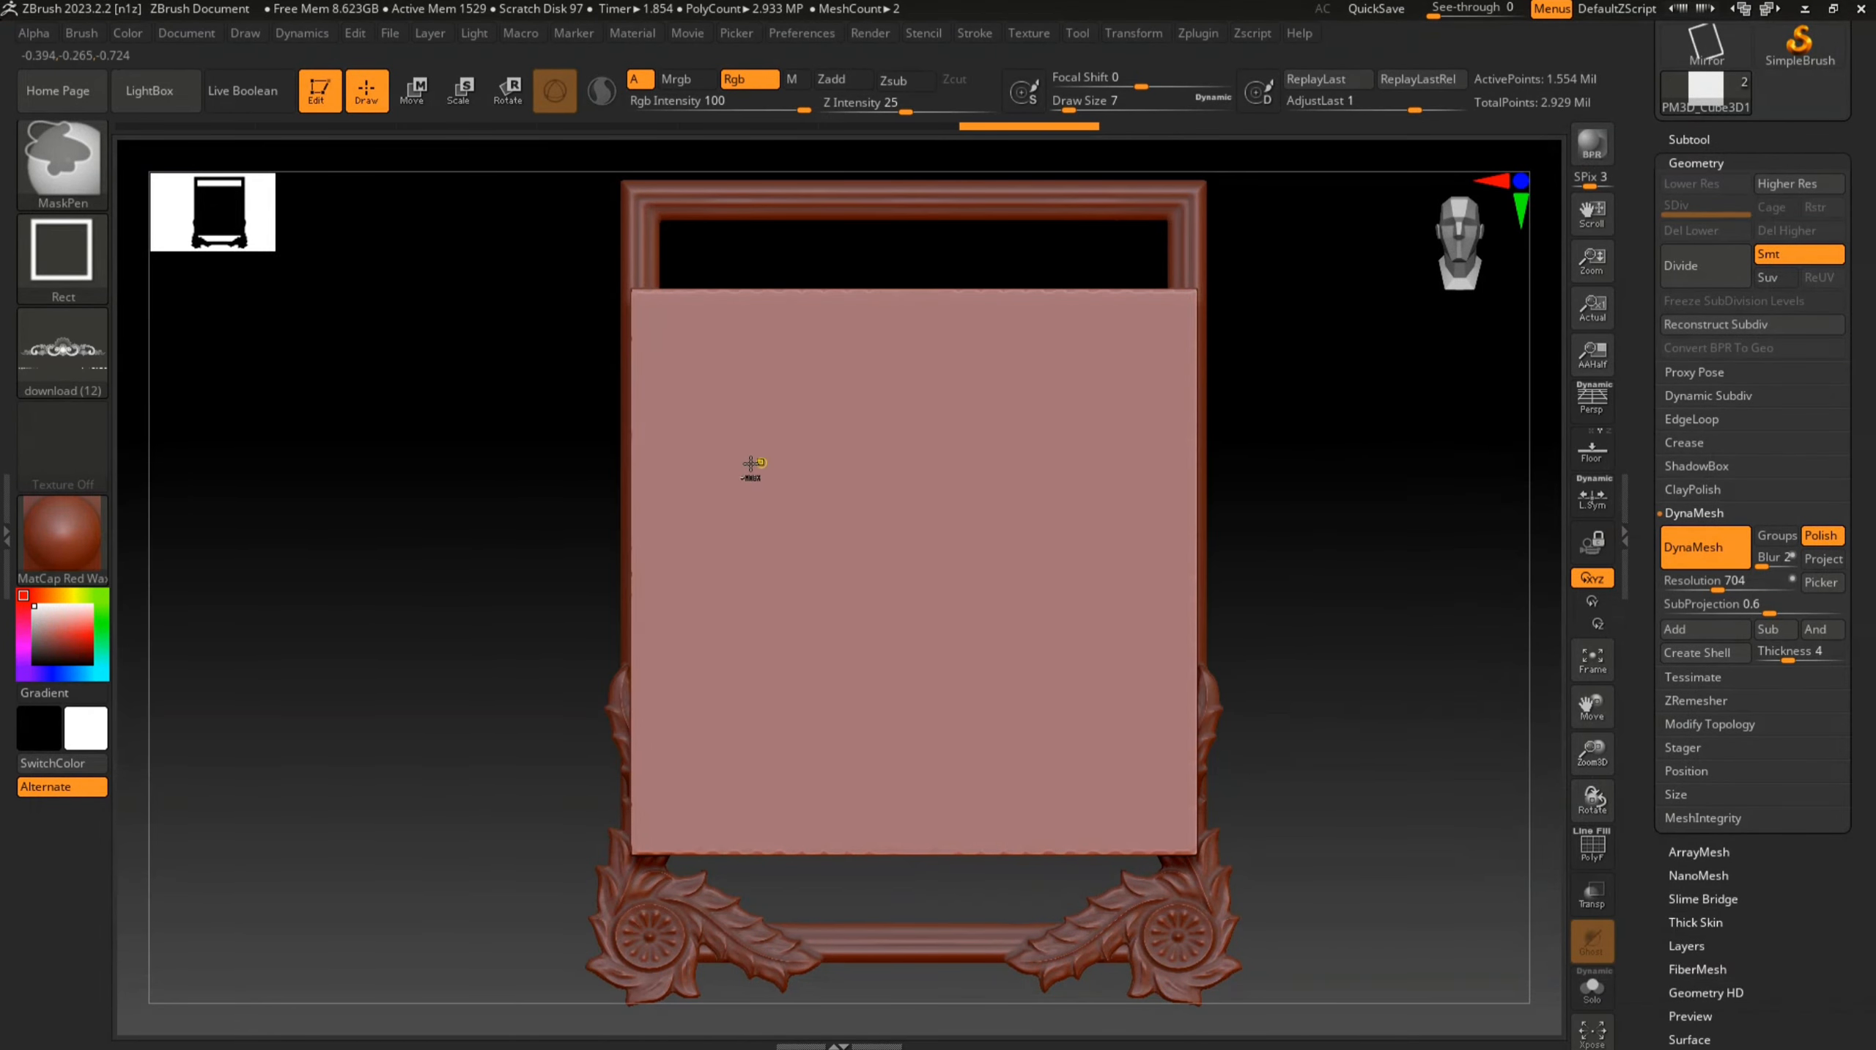
Mask the crest alpha across the cube's front face, and erase the masked watermark text beneath the ornament with the alpha off
{"action": "mouse_move", "coordinate": [647, 385]}
{"action": "left_mouse_down"}
{"action": "mouse_move", "coordinate": [1113, 678]}
{"action": "mouse_move", "coordinate": [1252, 710]}
{"action": "mouse_move", "coordinate": [1230, 717]}
{"action": "mouse_move", "coordinate": [1196, 677]}
{"action": "left_mouse_up"}
{"action": "mouse_move", "coordinate": [1224, 597]}
{"action": "left_mouse_down"}
{"action": "mouse_move", "coordinate": [1124, 621]}
{"action": "mouse_move", "coordinate": [1226, 602]}
{"action": "left_mouse_up"}
{"action": "left_click", "coordinate": [414, 98]}
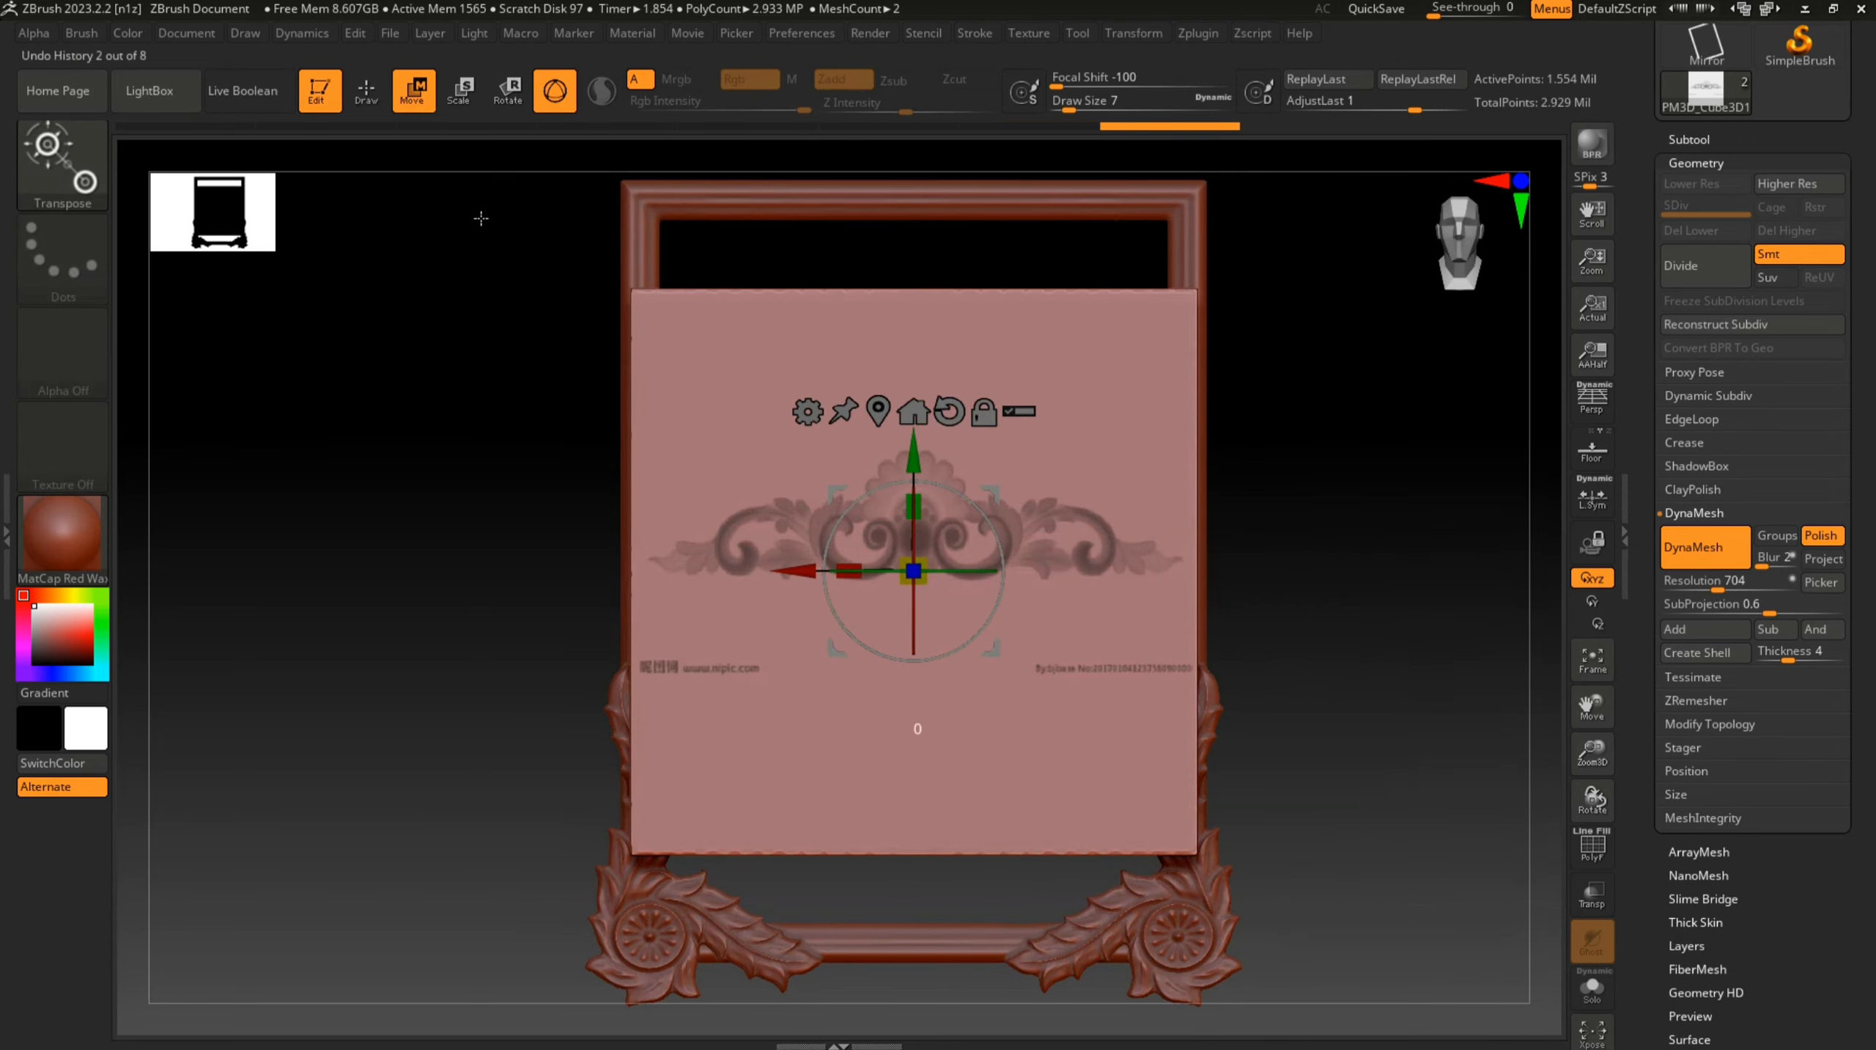
{"action": "left_click", "coordinate": [368, 98]}
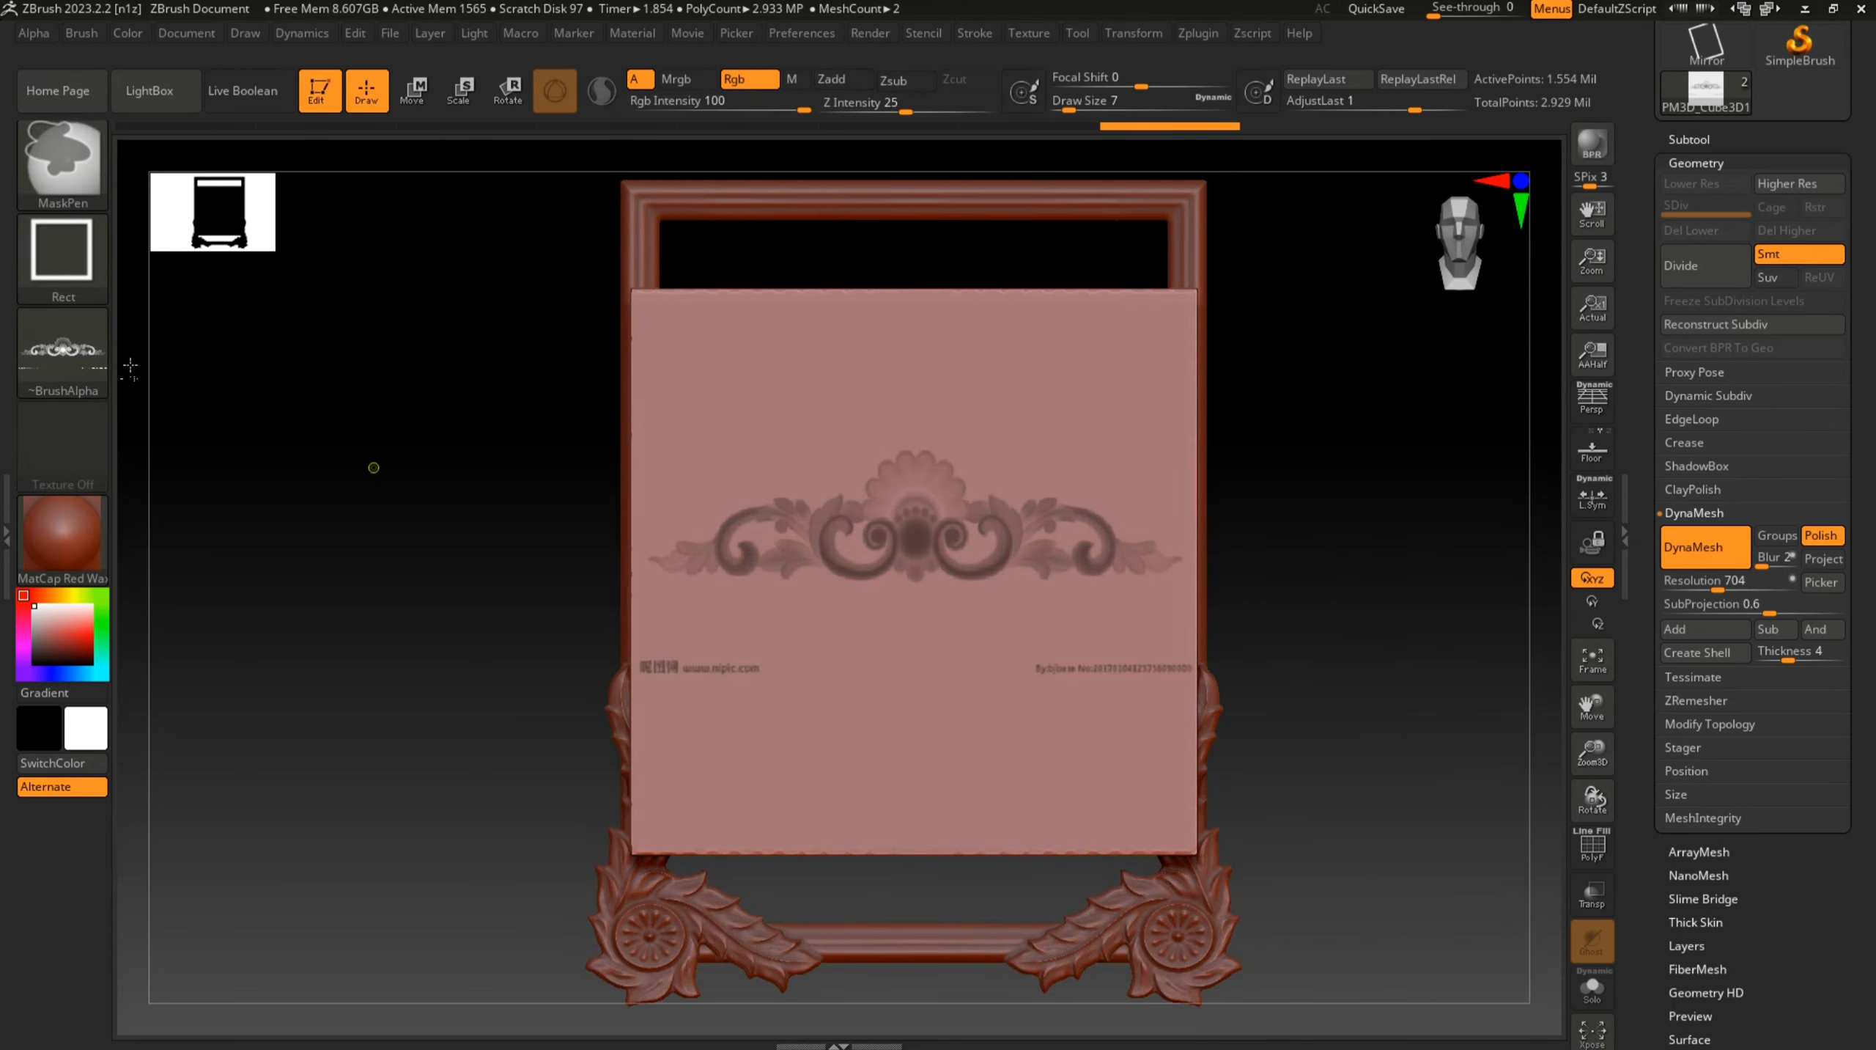
{"action": "left_click", "coordinate": [66, 354], "text": "ctrl"}
{"action": "left_click", "coordinate": [155, 381], "text": "ctrl"}
{"action": "left_click_drag", "start_coordinate": [439, 587], "coordinate": [1600, 804], "text": "ctrl+alt"}
Move the unmasked cube backward in depth so the masked crest stands out in relief from its front face
{"action": "mouse_move", "coordinate": [1173, 528]}
{"action": "right_mouse_down"}
{"action": "mouse_move", "coordinate": [1067, 547]}
{"action": "mouse_move", "coordinate": [1112, 564]}
{"action": "right_mouse_up"}
{"action": "left_click", "coordinate": [413, 93]}
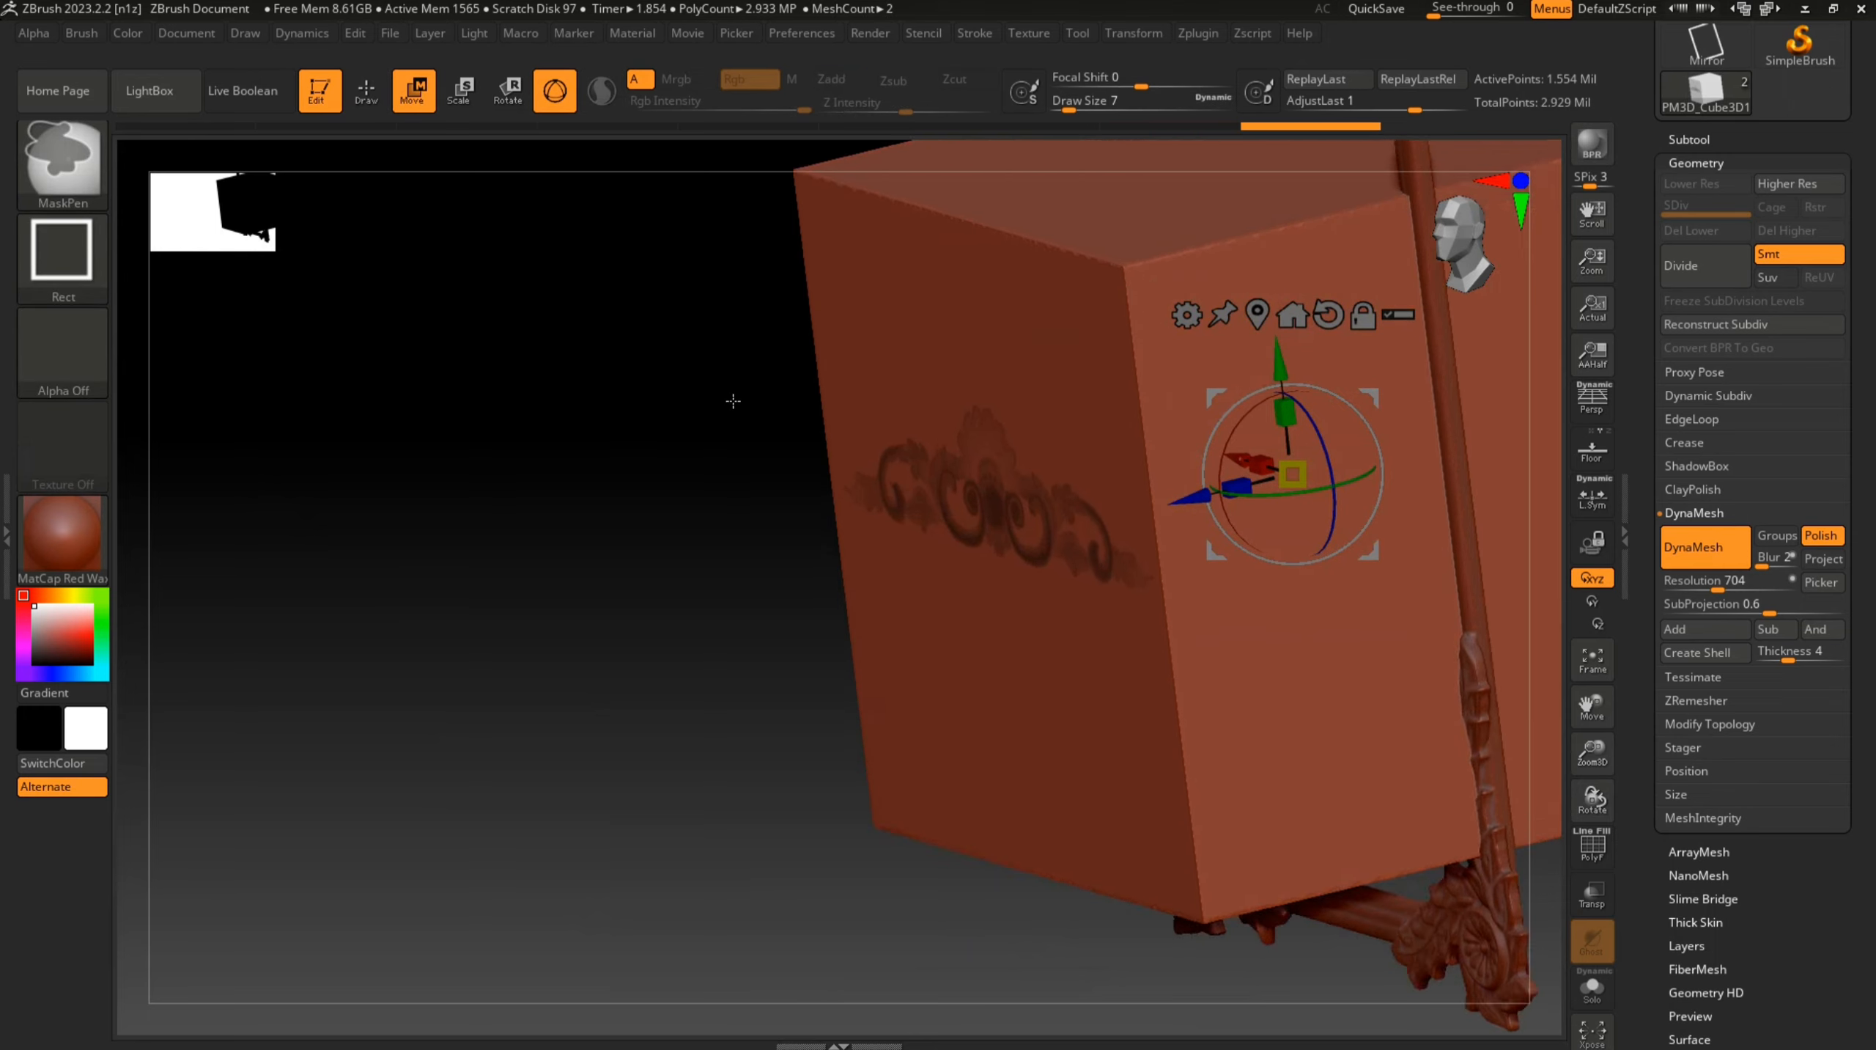
{"action": "right_click_drag", "start_coordinate": [733, 401], "coordinate": [778, 474], "text": "ctrl"}
{"action": "left_click_drag", "start_coordinate": [1193, 497], "coordinate": [1210, 495]}
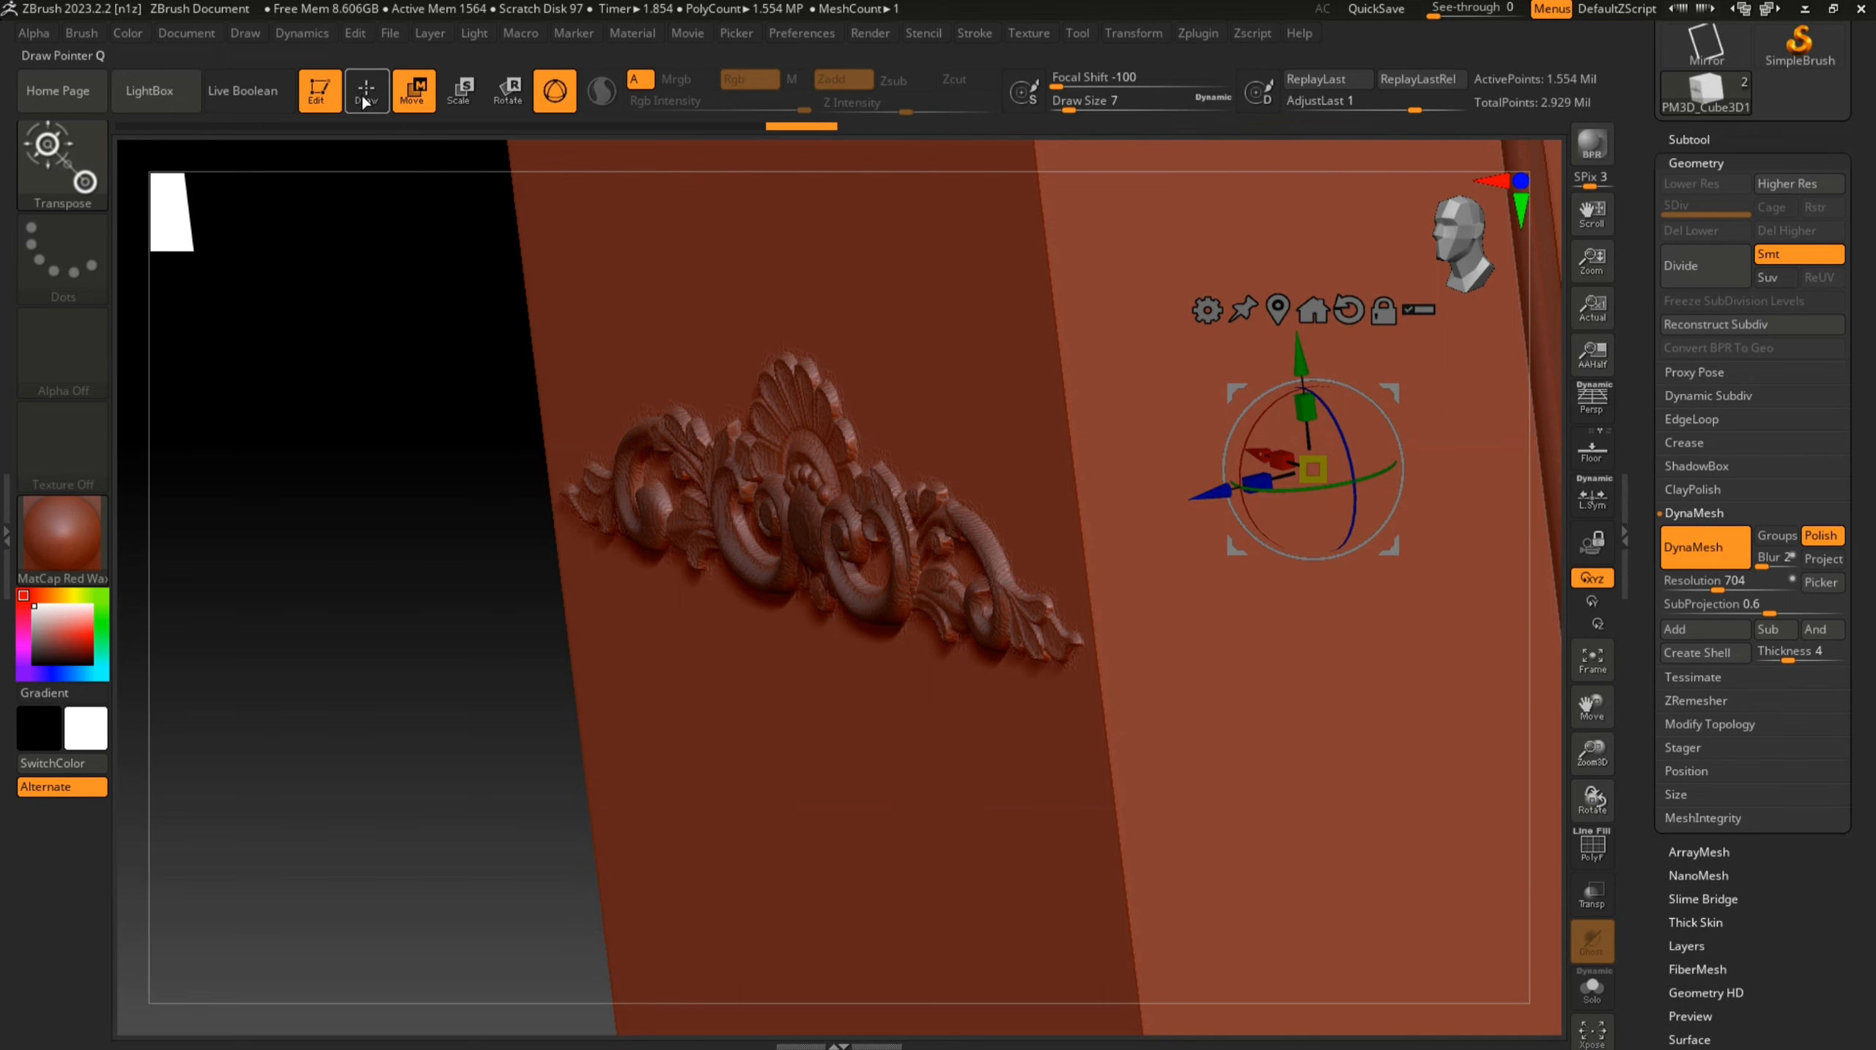
Slice the cube body away just behind its front face in side view with KnifeCurve, keeping only the crest ornament
{"action": "left_click", "coordinate": [365, 100]}
{"action": "left_click_drag", "start_coordinate": [369, 398], "coordinate": [1101, 529]}
{"action": "right_click_drag", "start_coordinate": [1102, 529], "coordinate": [739, 597], "text": "ctrl"}
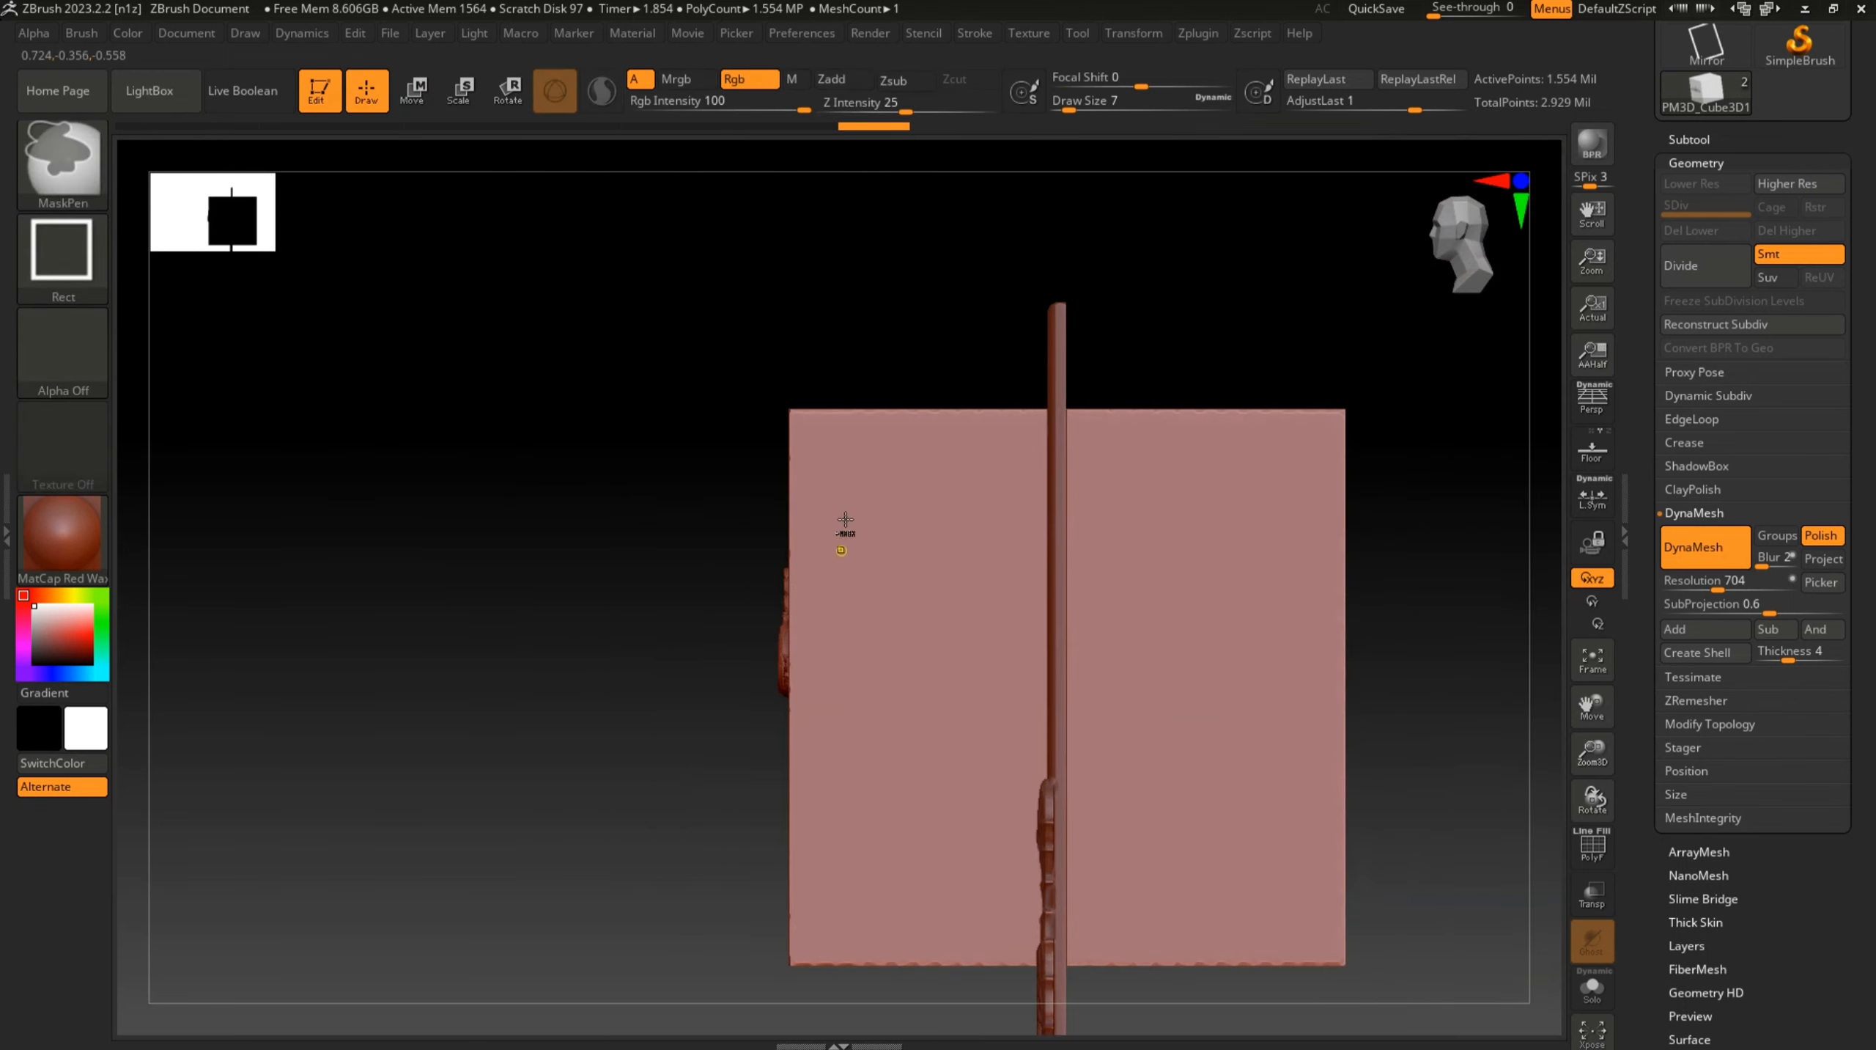
{"action": "key", "text": "ctrl+shift"}
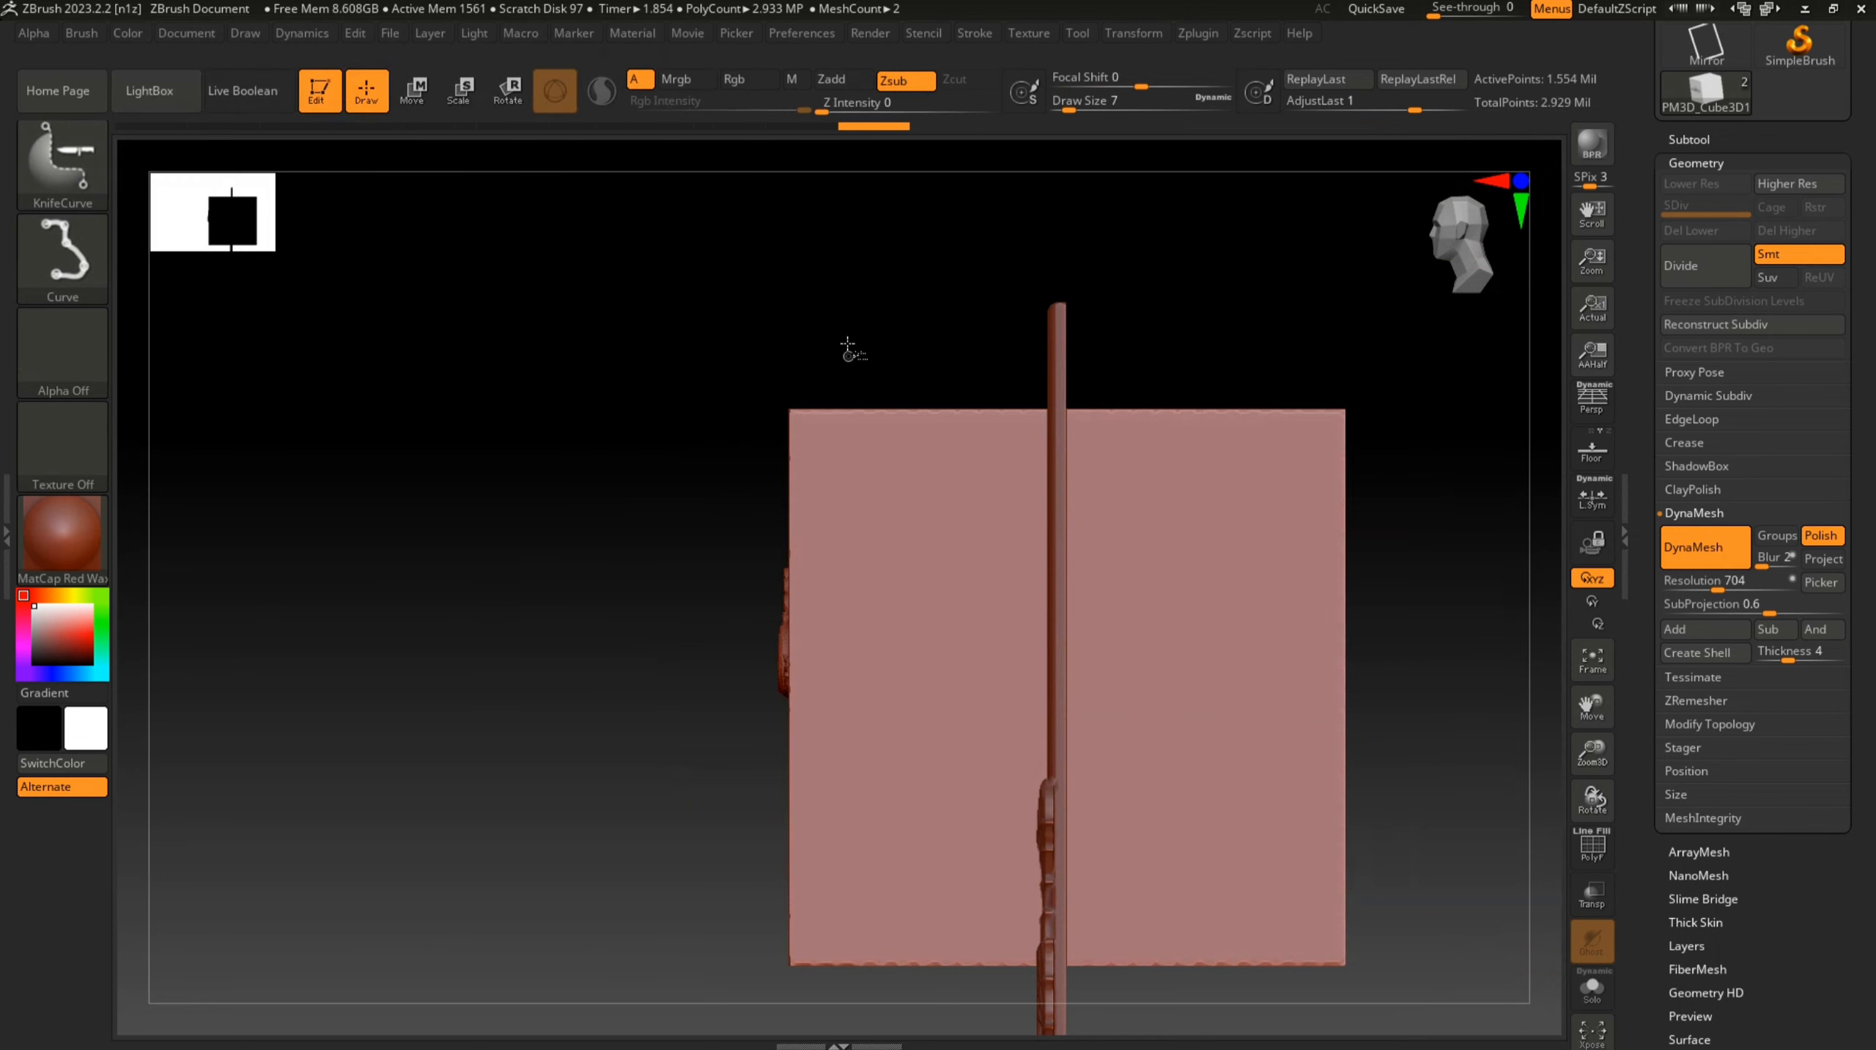
{"action": "mouse_move", "coordinate": [855, 272]}
{"action": "left_mouse_down", "text": "ctrl+shift"}
{"action": "mouse_move", "coordinate": [853, 1023]}
{"action": "mouse_move", "coordinate": [778, 1009]}
{"action": "left_mouse_up", "text": "ctrl+shift"}
{"action": "mouse_move", "coordinate": [824, 838]}
{"action": "left_mouse_down"}
{"action": "mouse_move", "coordinate": [880, 766]}
{"action": "mouse_move", "coordinate": [854, 796]}
{"action": "mouse_move", "coordinate": [783, 769]}
{"action": "left_mouse_up"}
{"action": "right_click_drag", "start_coordinate": [783, 769], "coordinate": [974, 793], "text": "ctrl"}
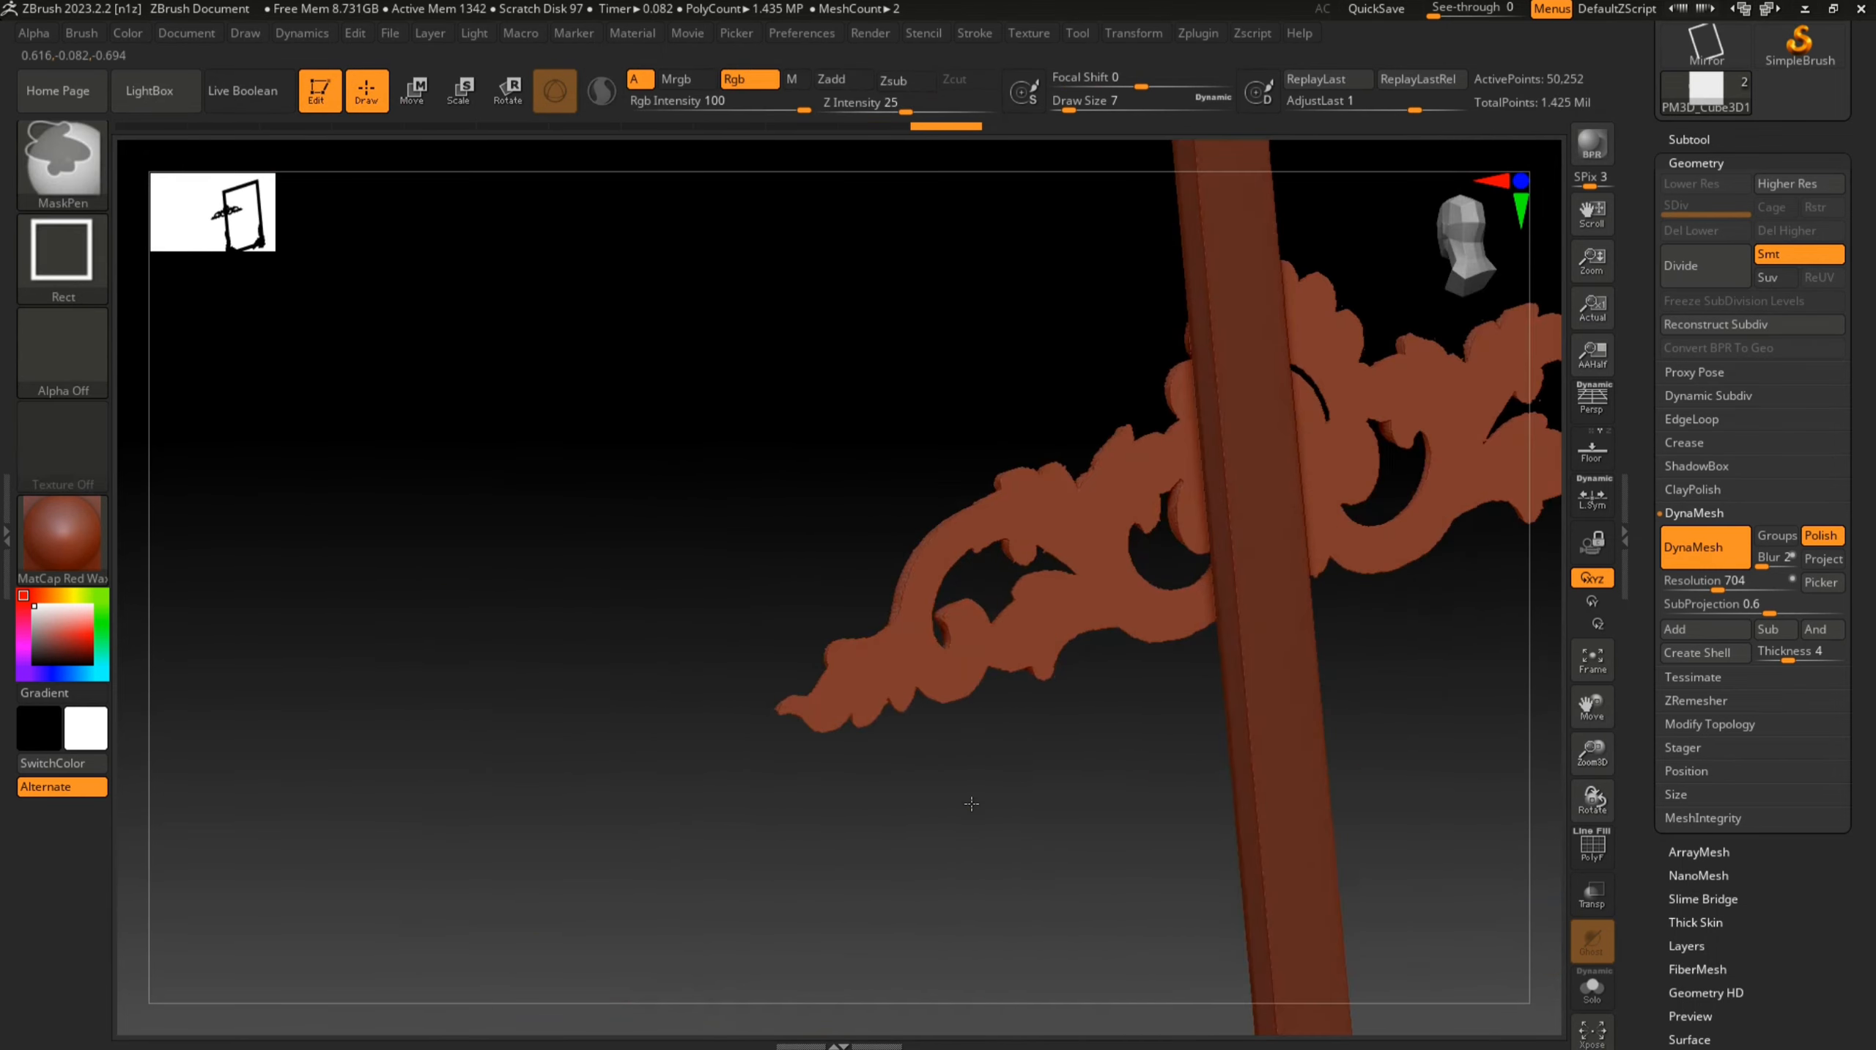
Isolate the crest's flat back polygroup, move it backward to thicken the ornament, and show the whole piece again
{"action": "left_click", "coordinate": [1059, 595], "text": "ctrl+shift"}
{"action": "right_click_drag", "start_coordinate": [926, 679], "coordinate": [881, 618]}
{"action": "left_click", "coordinate": [417, 102]}
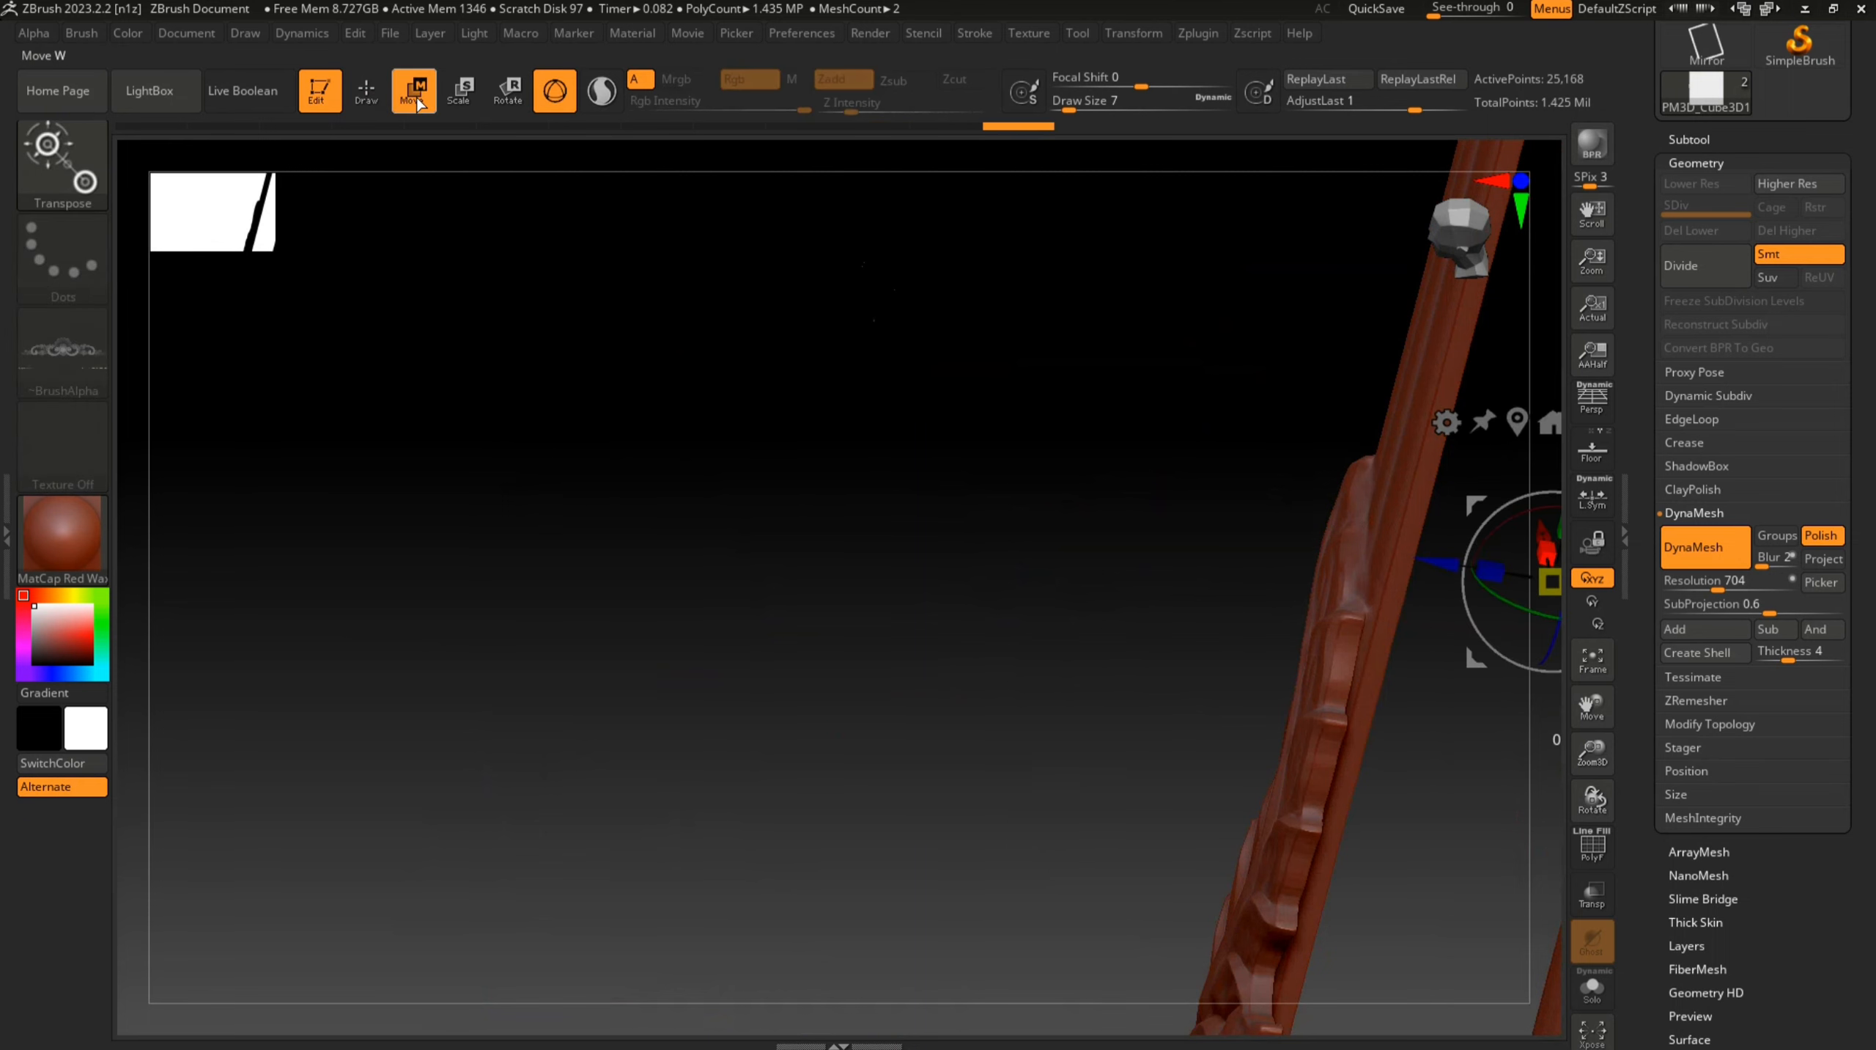
{"action": "right_click_drag", "start_coordinate": [1290, 399], "coordinate": [1006, 429], "text": "alt"}
{"action": "left_click_drag", "start_coordinate": [1144, 591], "coordinate": [1169, 596]}
{"action": "left_click", "coordinate": [607, 614], "text": "ctrl+shift"}
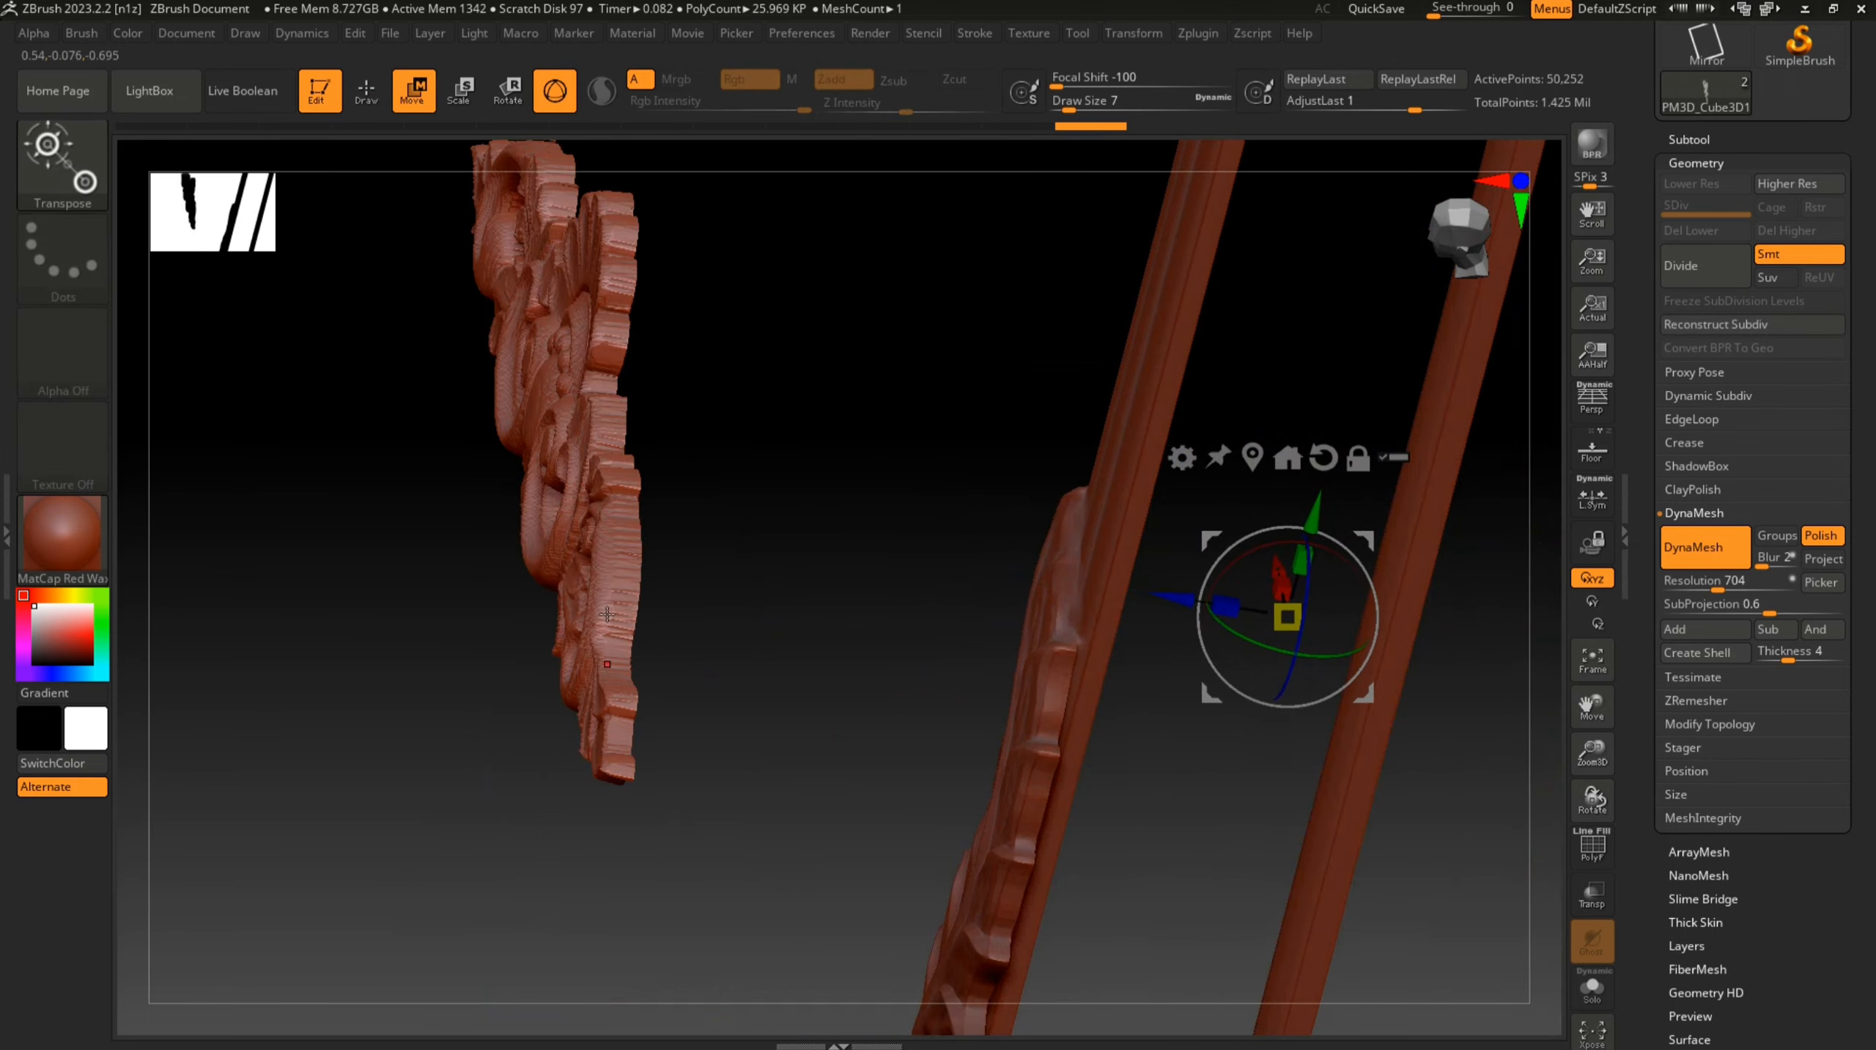
Remesh the thickened crest with DynaMesh to smooth its stretched surfaces
{"action": "key", "text": "q"}
{"action": "mouse_move", "coordinate": [1236, 608]}
{"action": "right_mouse_down", "text": "shift"}
{"action": "mouse_move", "coordinate": [796, 524]}
{"action": "mouse_move", "coordinate": [815, 525]}
{"action": "right_mouse_up", "text": "shift"}
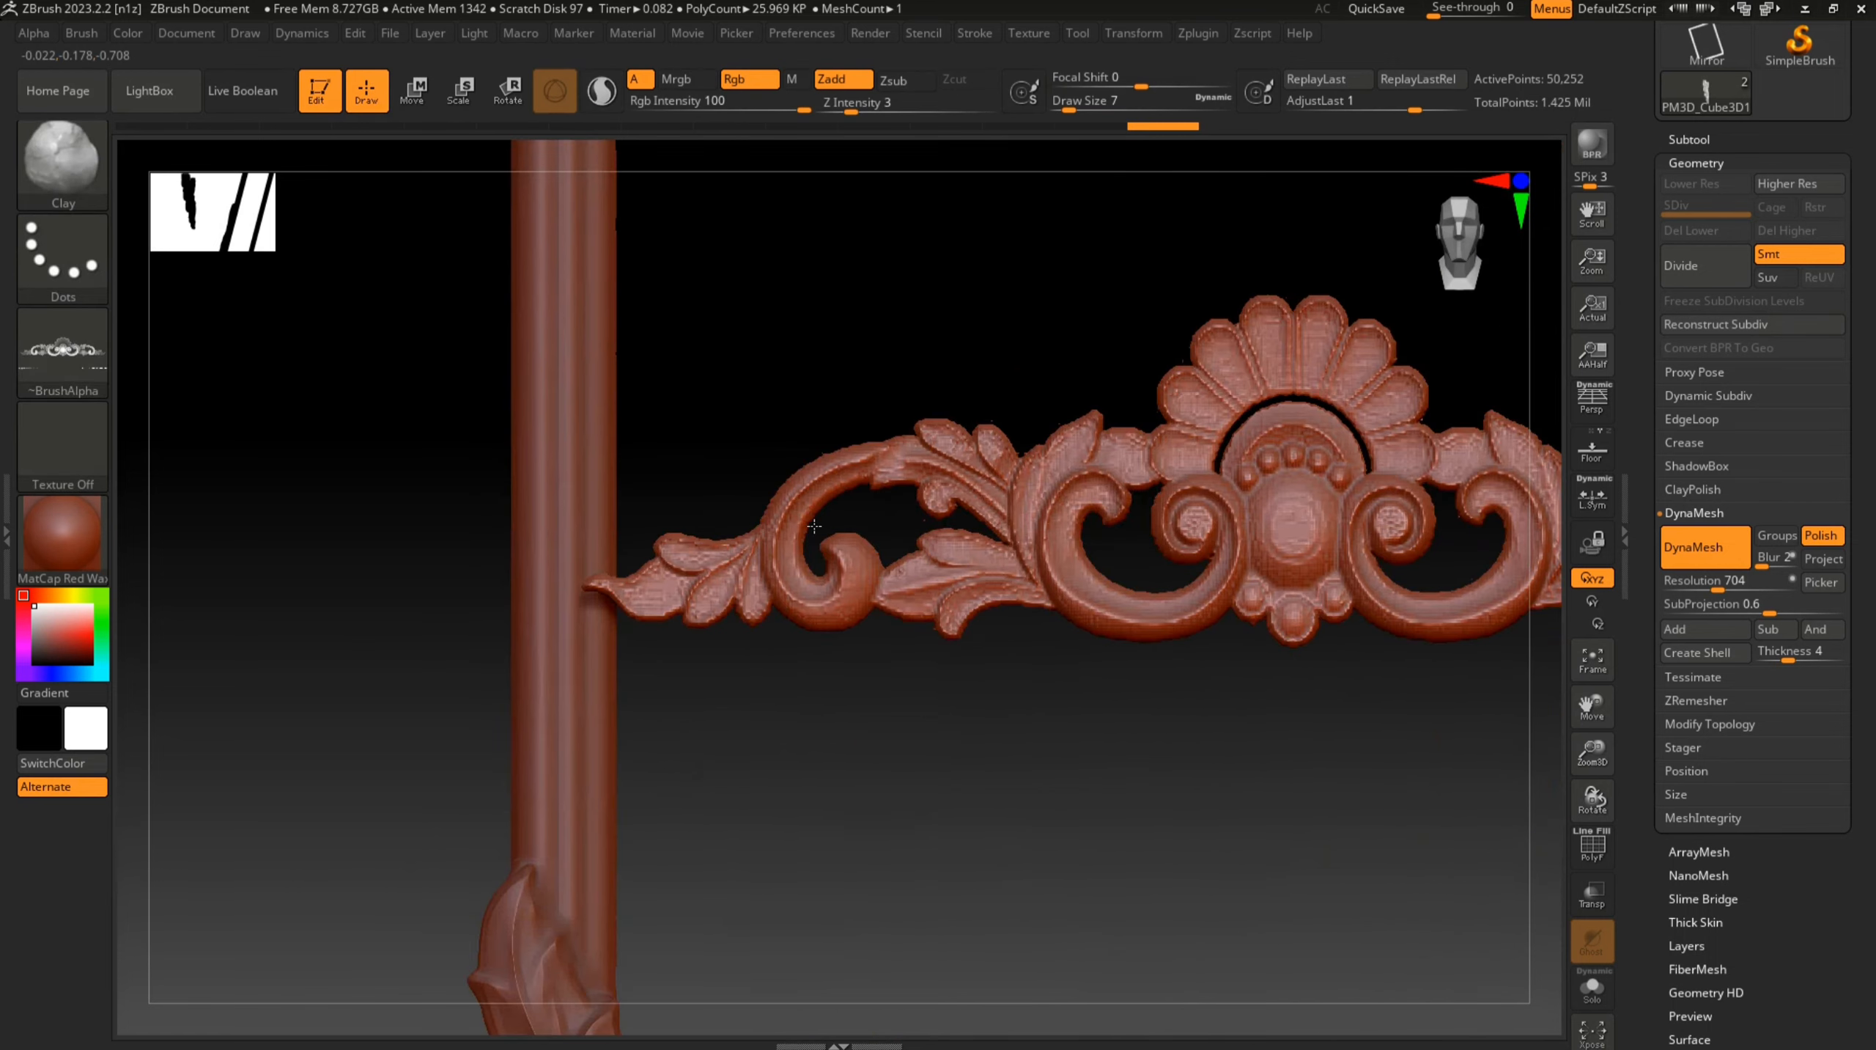
{"action": "left_click_drag", "start_coordinate": [1411, 735], "coordinate": [1279, 797], "text": "ctrl"}
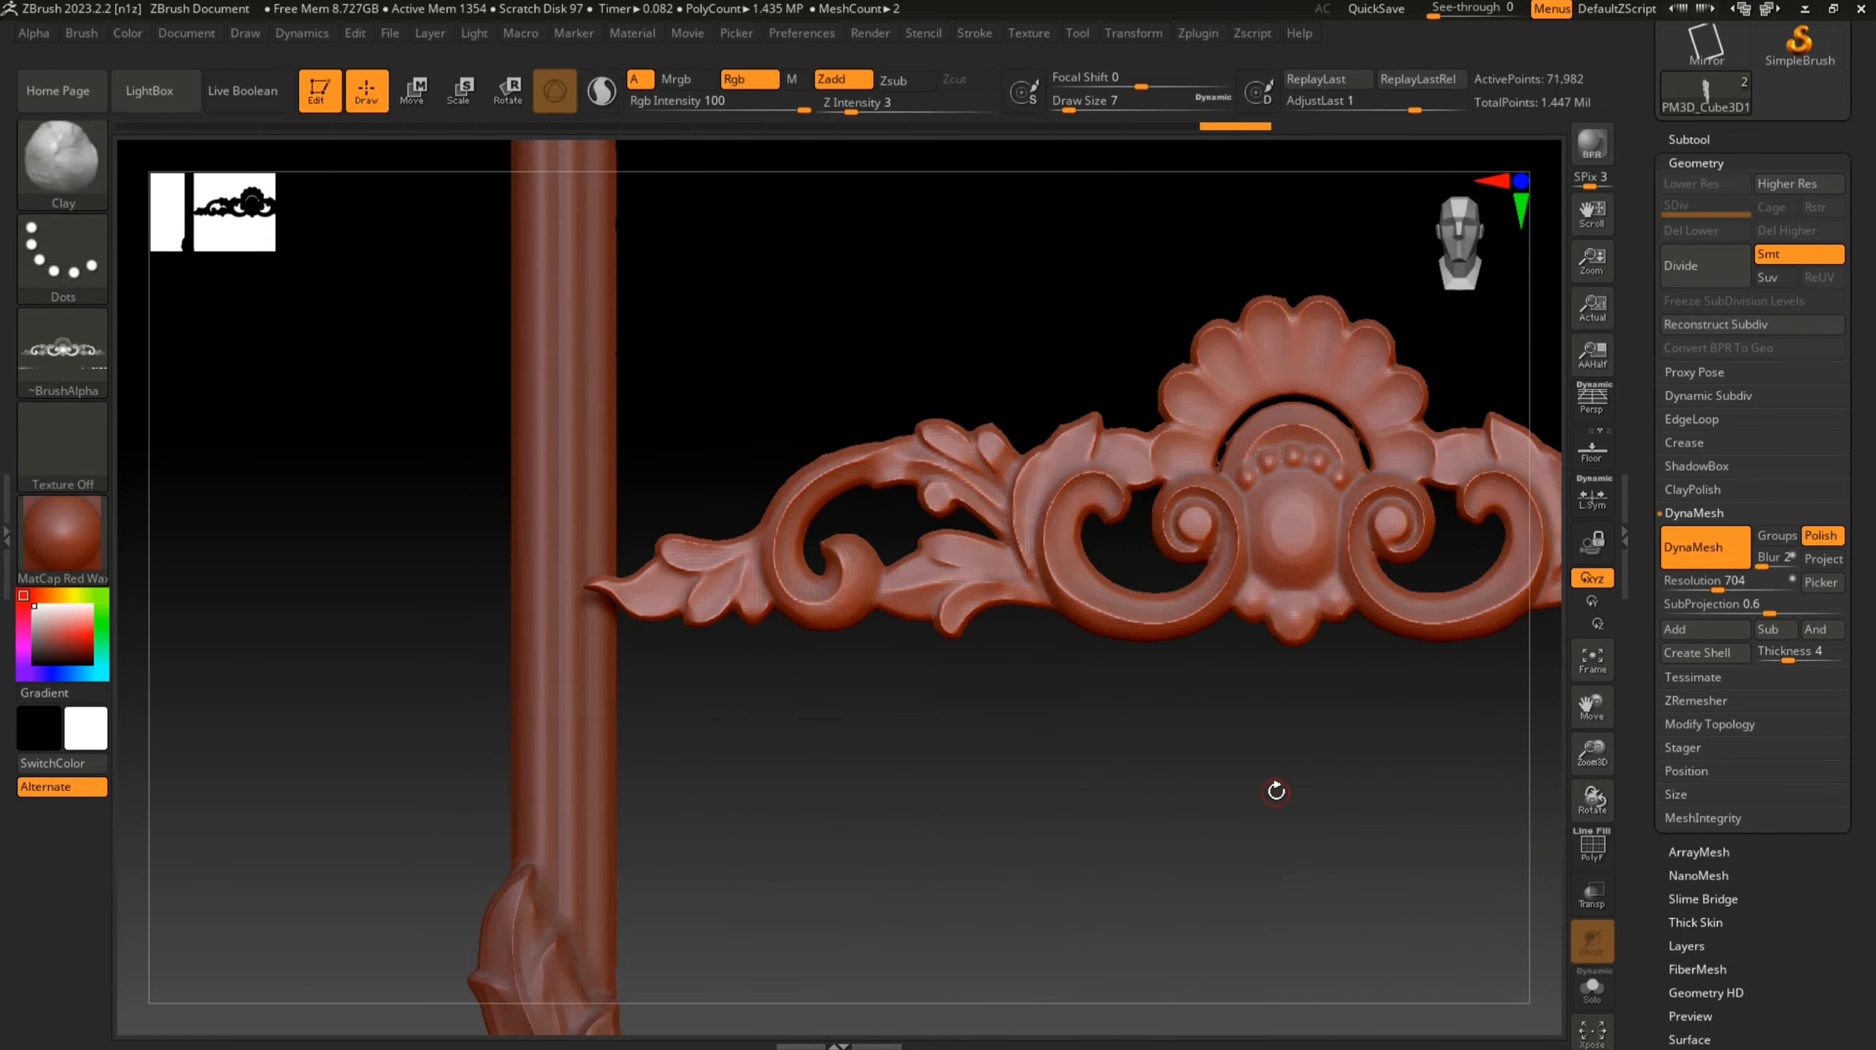
Move the crest back in depth to the mirror frame and raise it onto the frame's top rail
{"action": "right_click_drag", "start_coordinate": [1276, 791], "coordinate": [552, 714], "text": "ctrl"}
{"action": "right_click_drag", "start_coordinate": [1329, 620], "coordinate": [1227, 621]}
{"action": "left_click", "coordinate": [423, 99]}
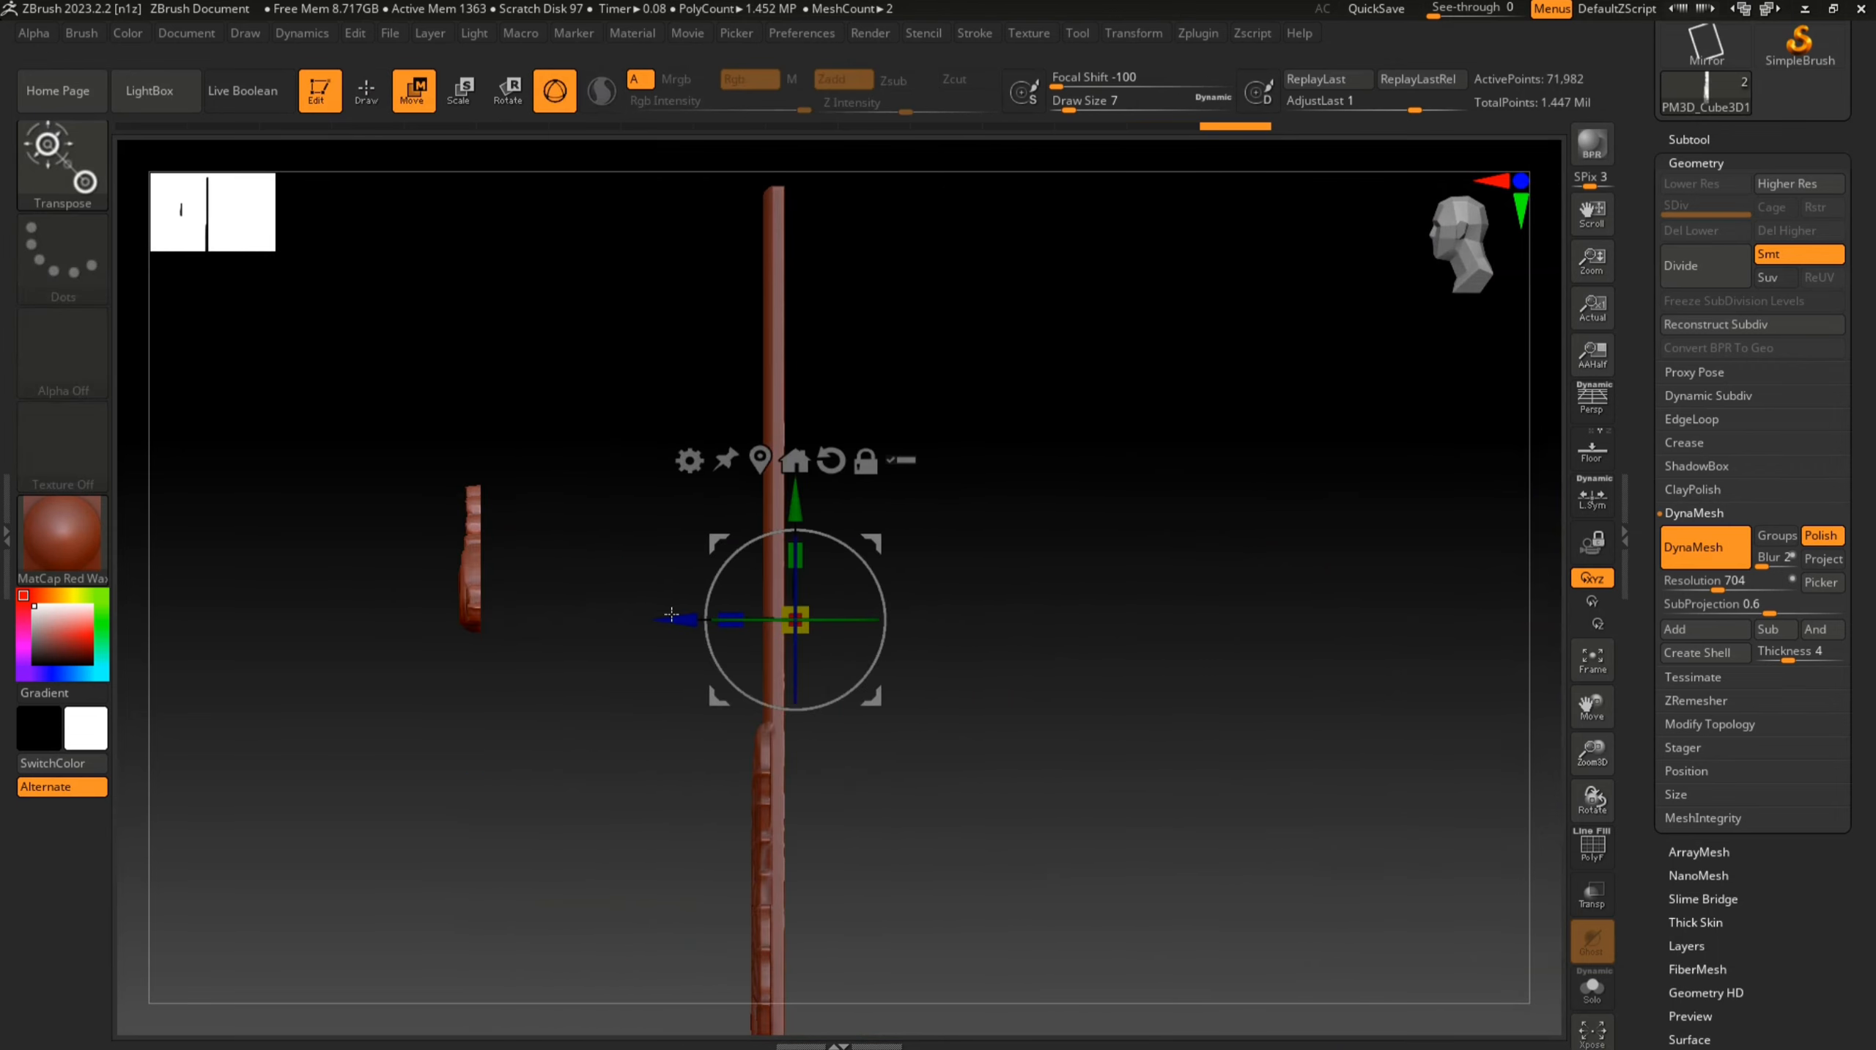
{"action": "left_click_drag", "start_coordinate": [671, 615], "coordinate": [646, 666], "text": "alt"}
{"action": "right_click_drag", "start_coordinate": [661, 647], "coordinate": [941, 477], "text": "shift"}
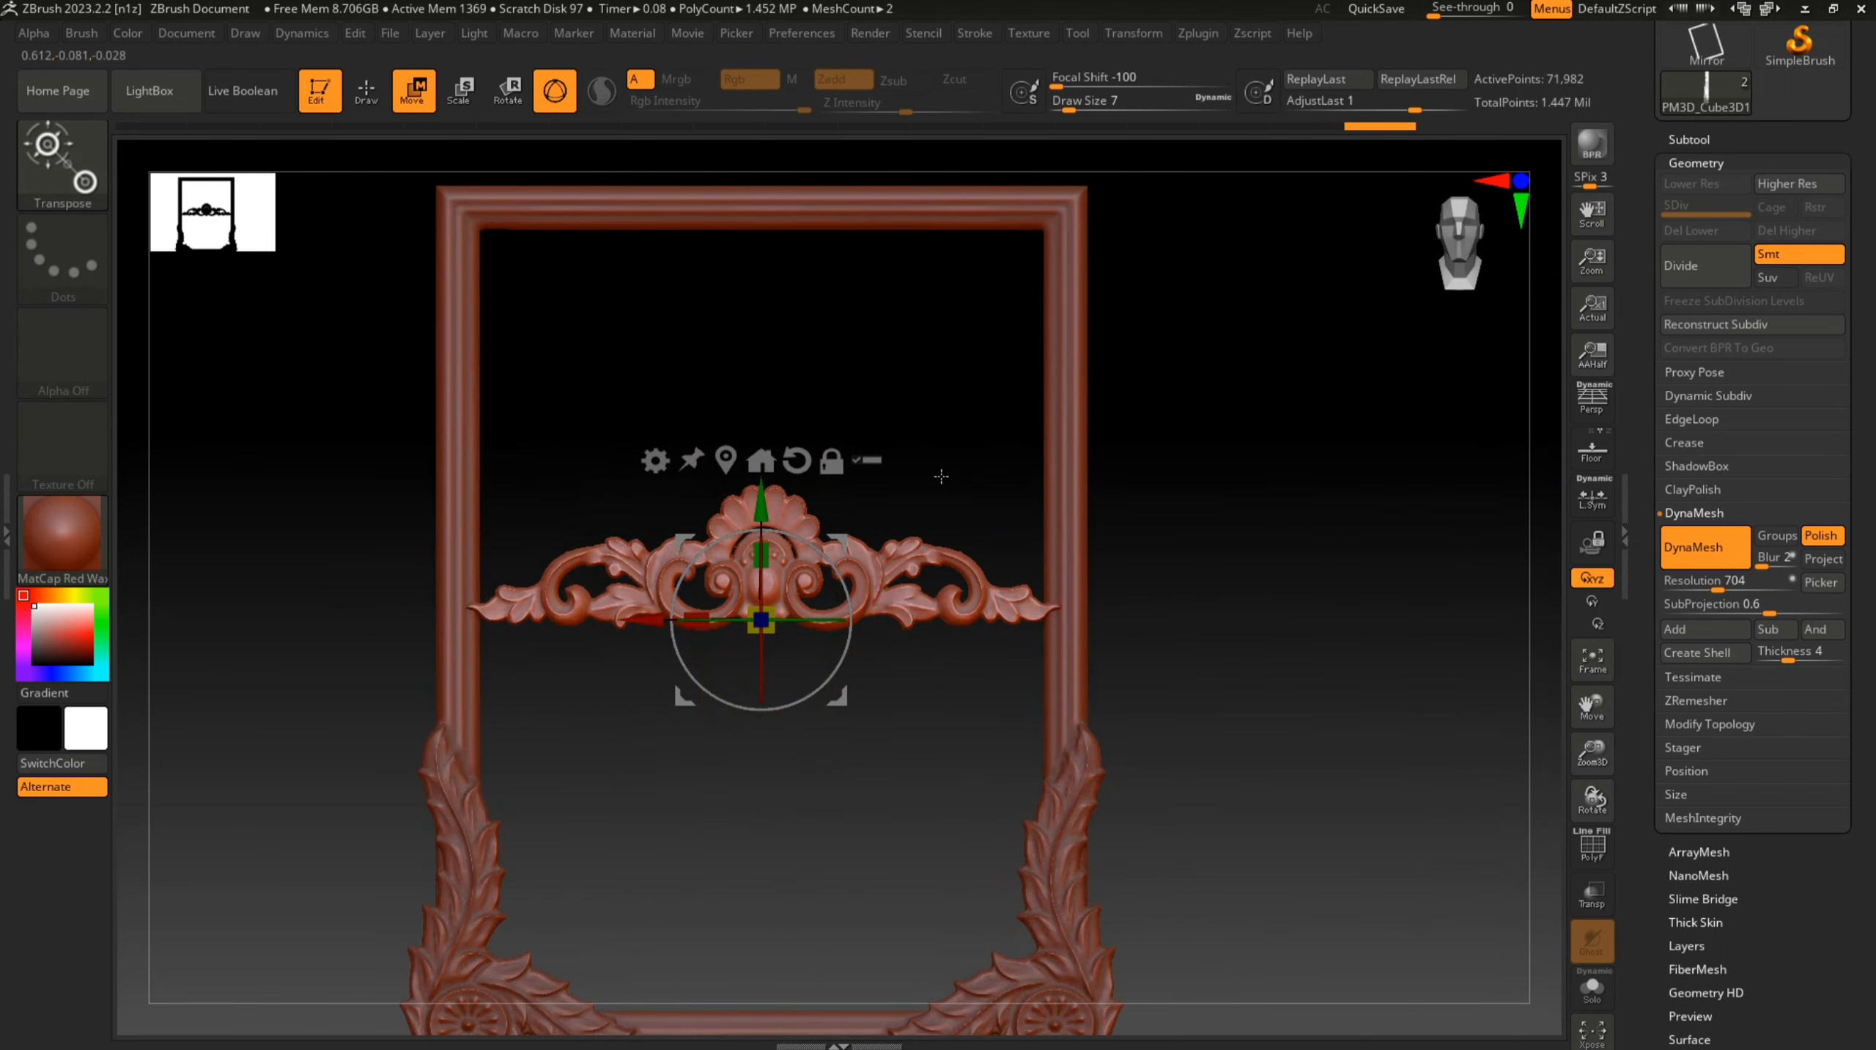
{"action": "left_click_drag", "start_coordinate": [761, 507], "coordinate": [793, 213]}
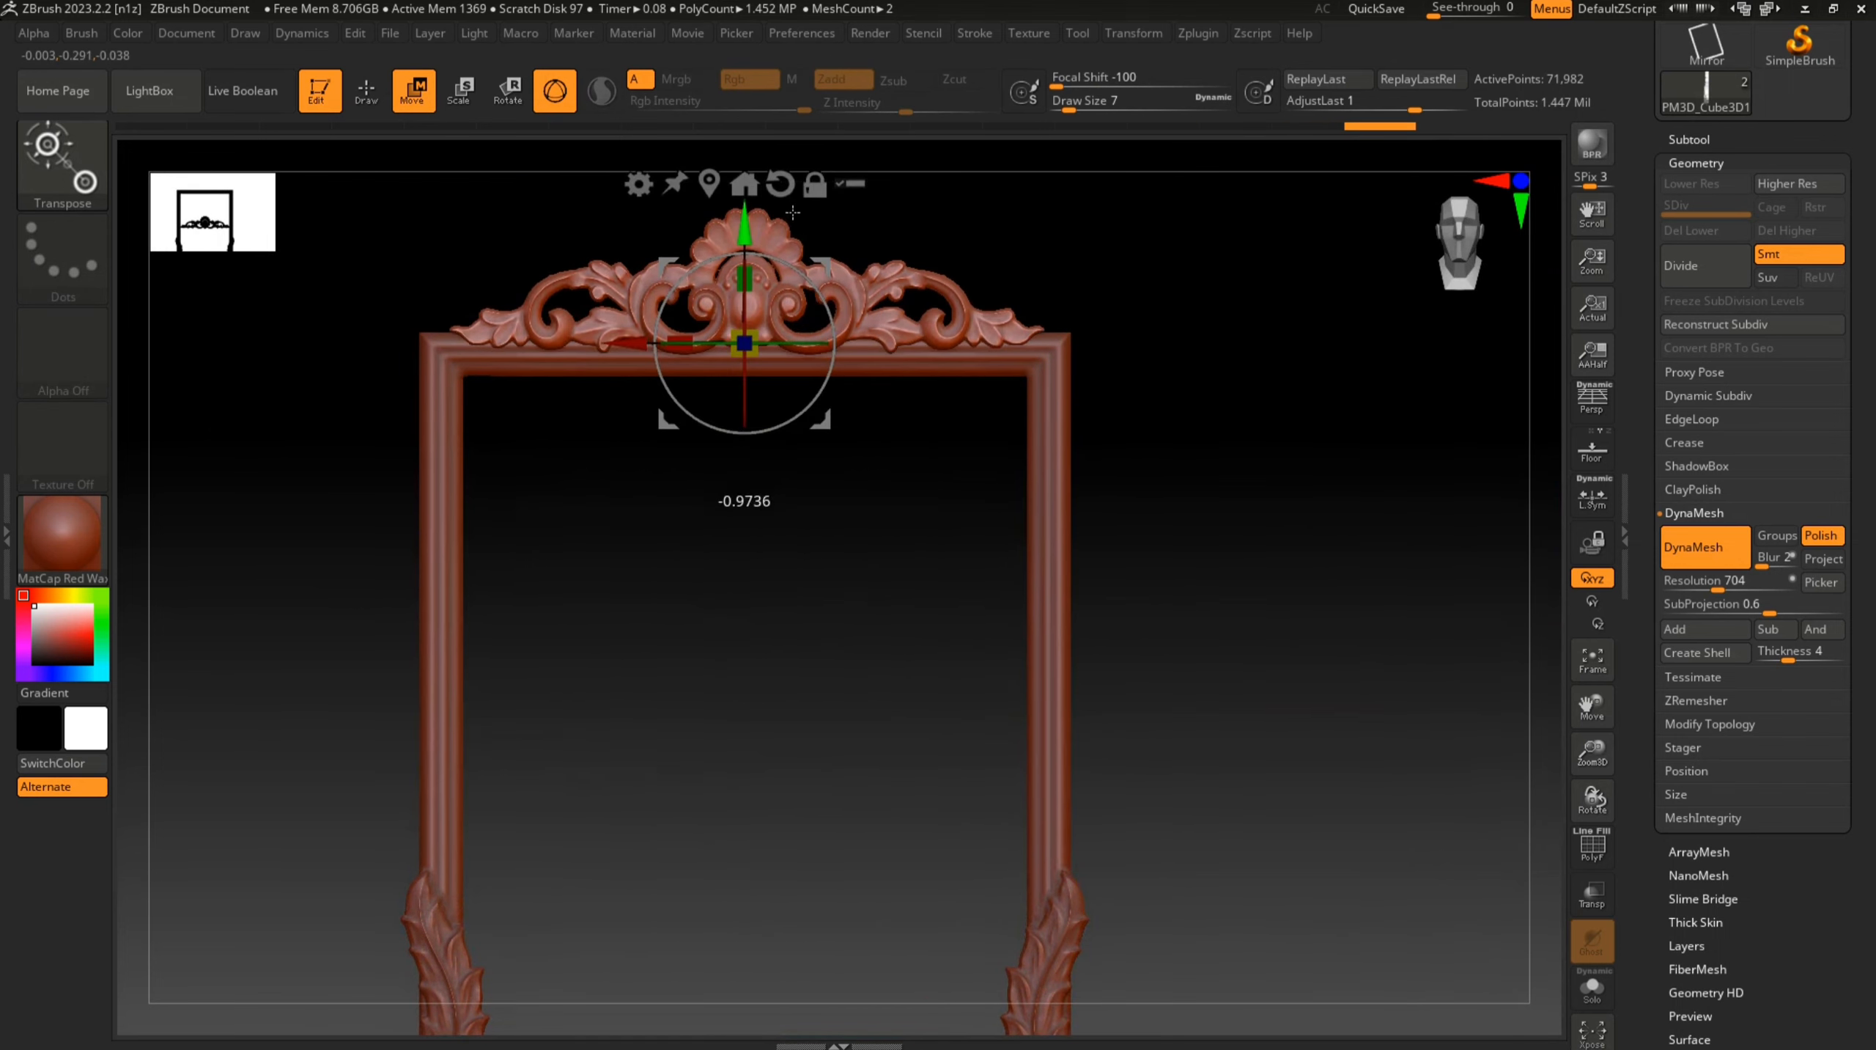
Shift the crest slightly backward in side view to seat it against the thickness of the frame's top rail
{"action": "left_click_drag", "start_coordinate": [1216, 319], "coordinate": [1110, 334], "text": "shift"}
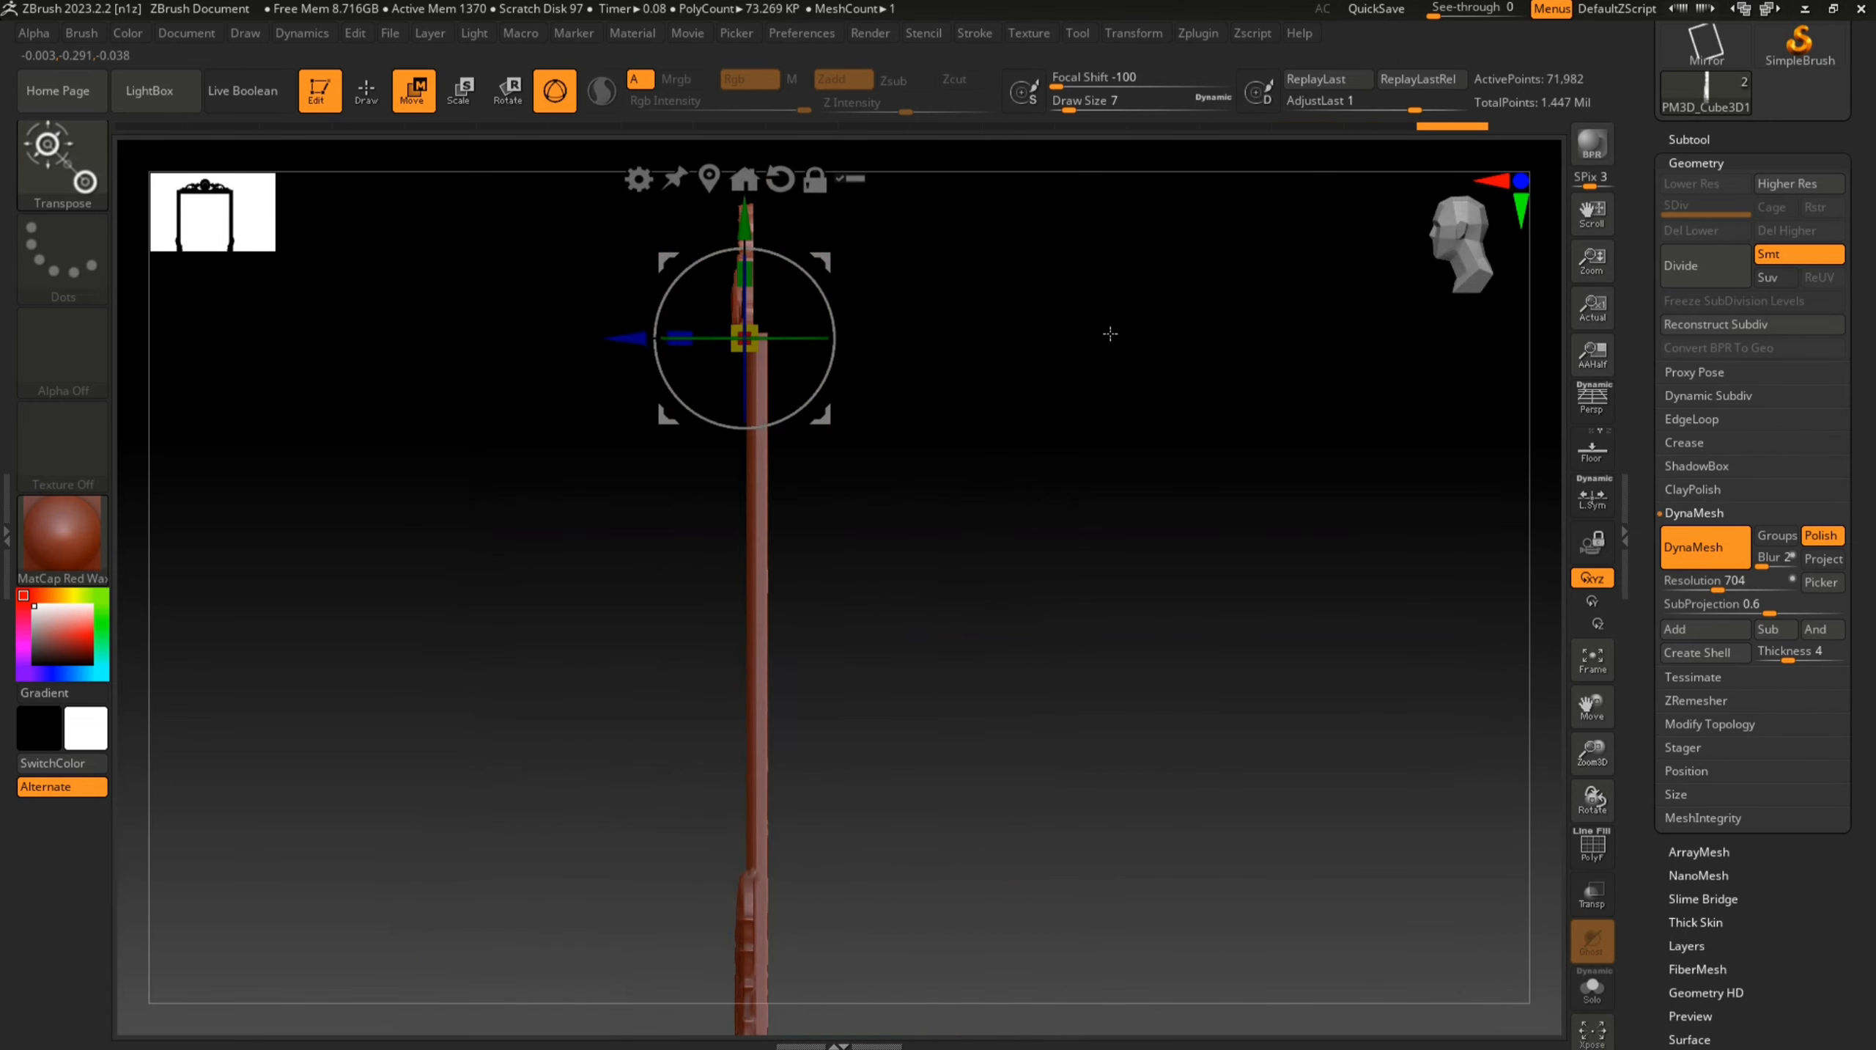
{"action": "right_click_drag", "start_coordinate": [1015, 280], "coordinate": [1009, 578], "text": "ctrl"}
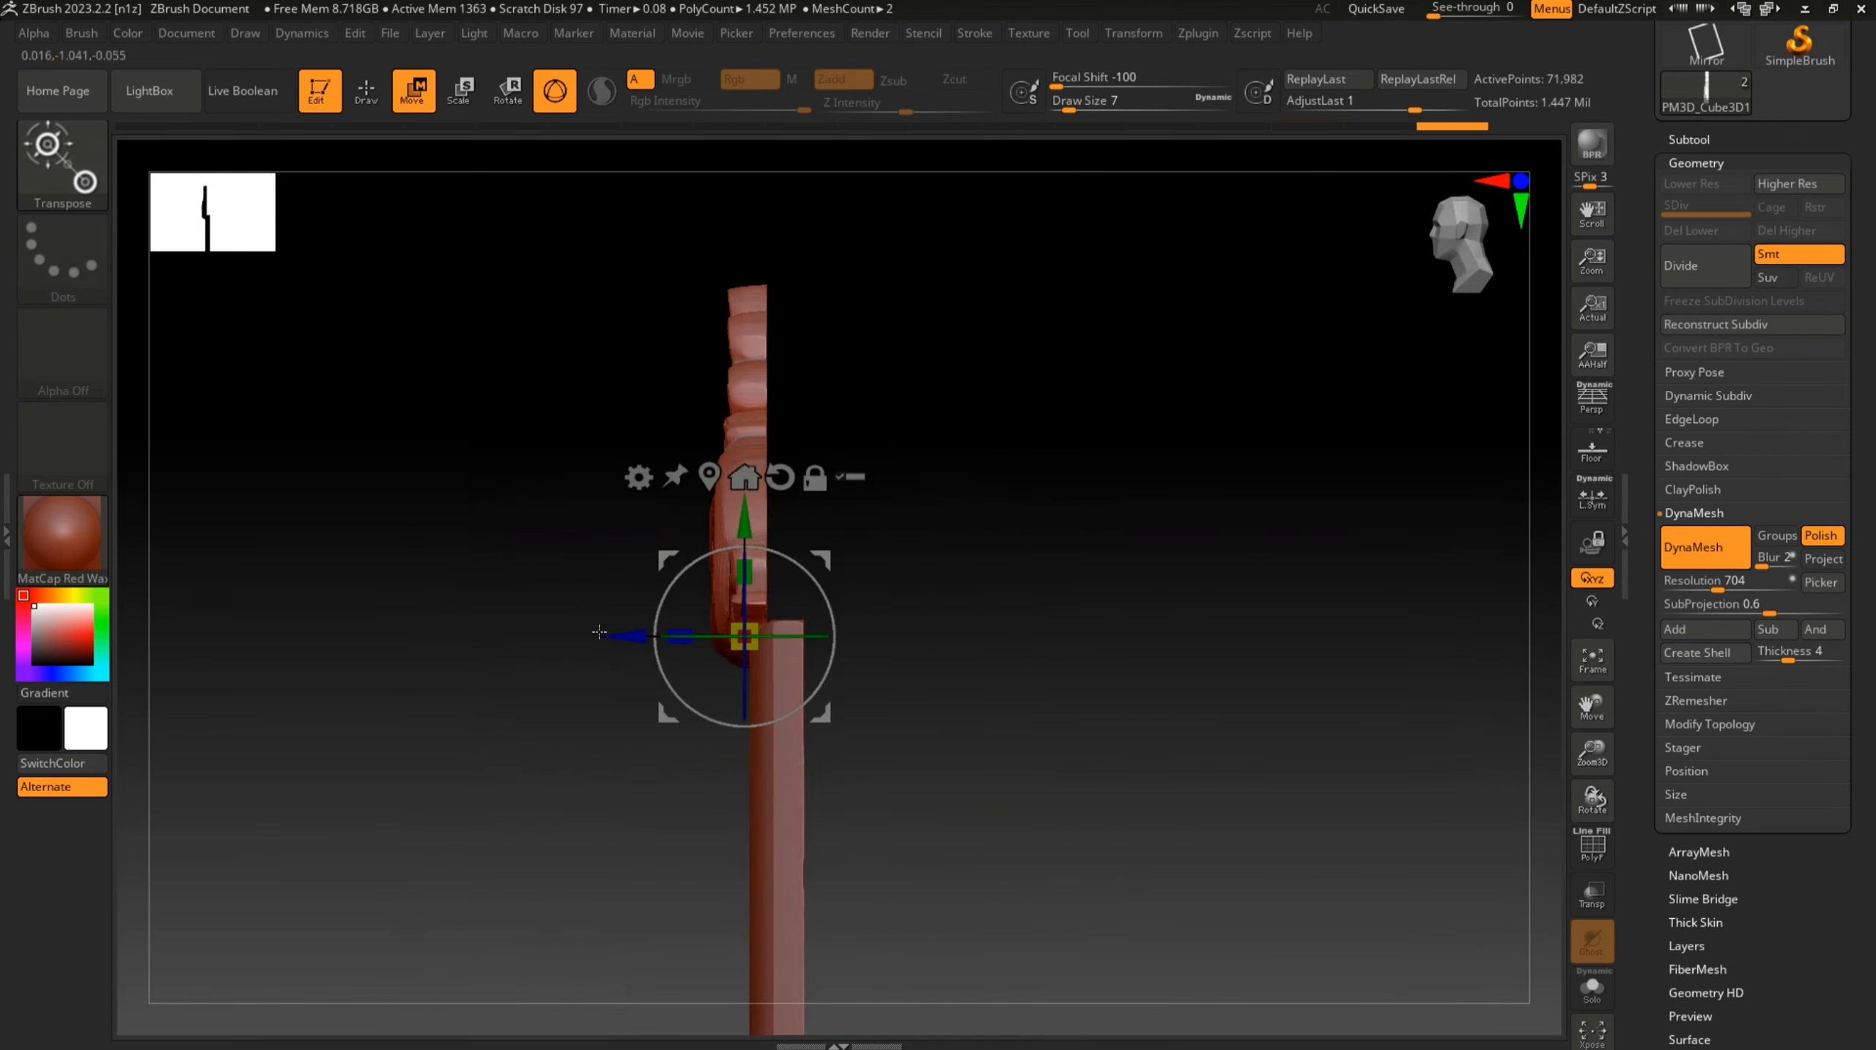
{"action": "left_click_drag", "start_coordinate": [599, 632], "coordinate": [649, 649]}
{"action": "left_click_drag", "start_coordinate": [1090, 520], "coordinate": [1181, 529], "text": "shift"}
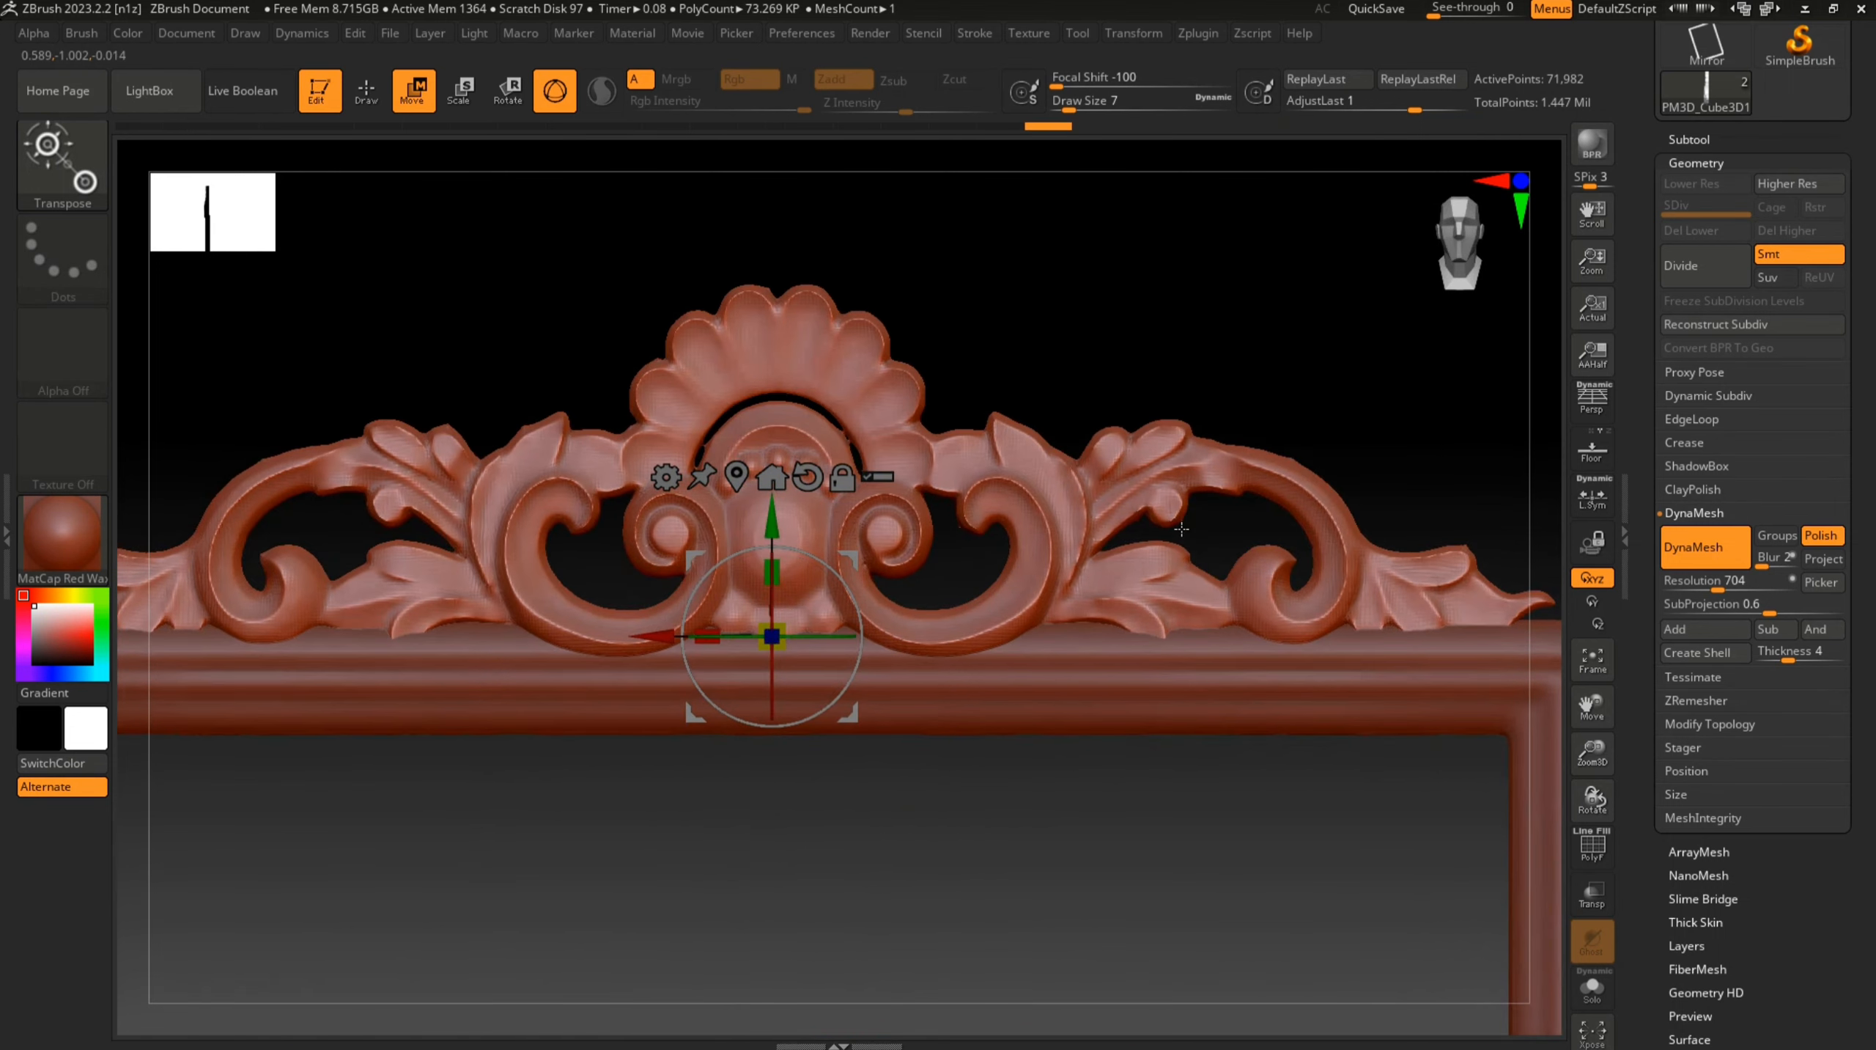
{"action": "right_click_drag", "start_coordinate": [1181, 528], "coordinate": [1181, 441], "text": "ctrl"}
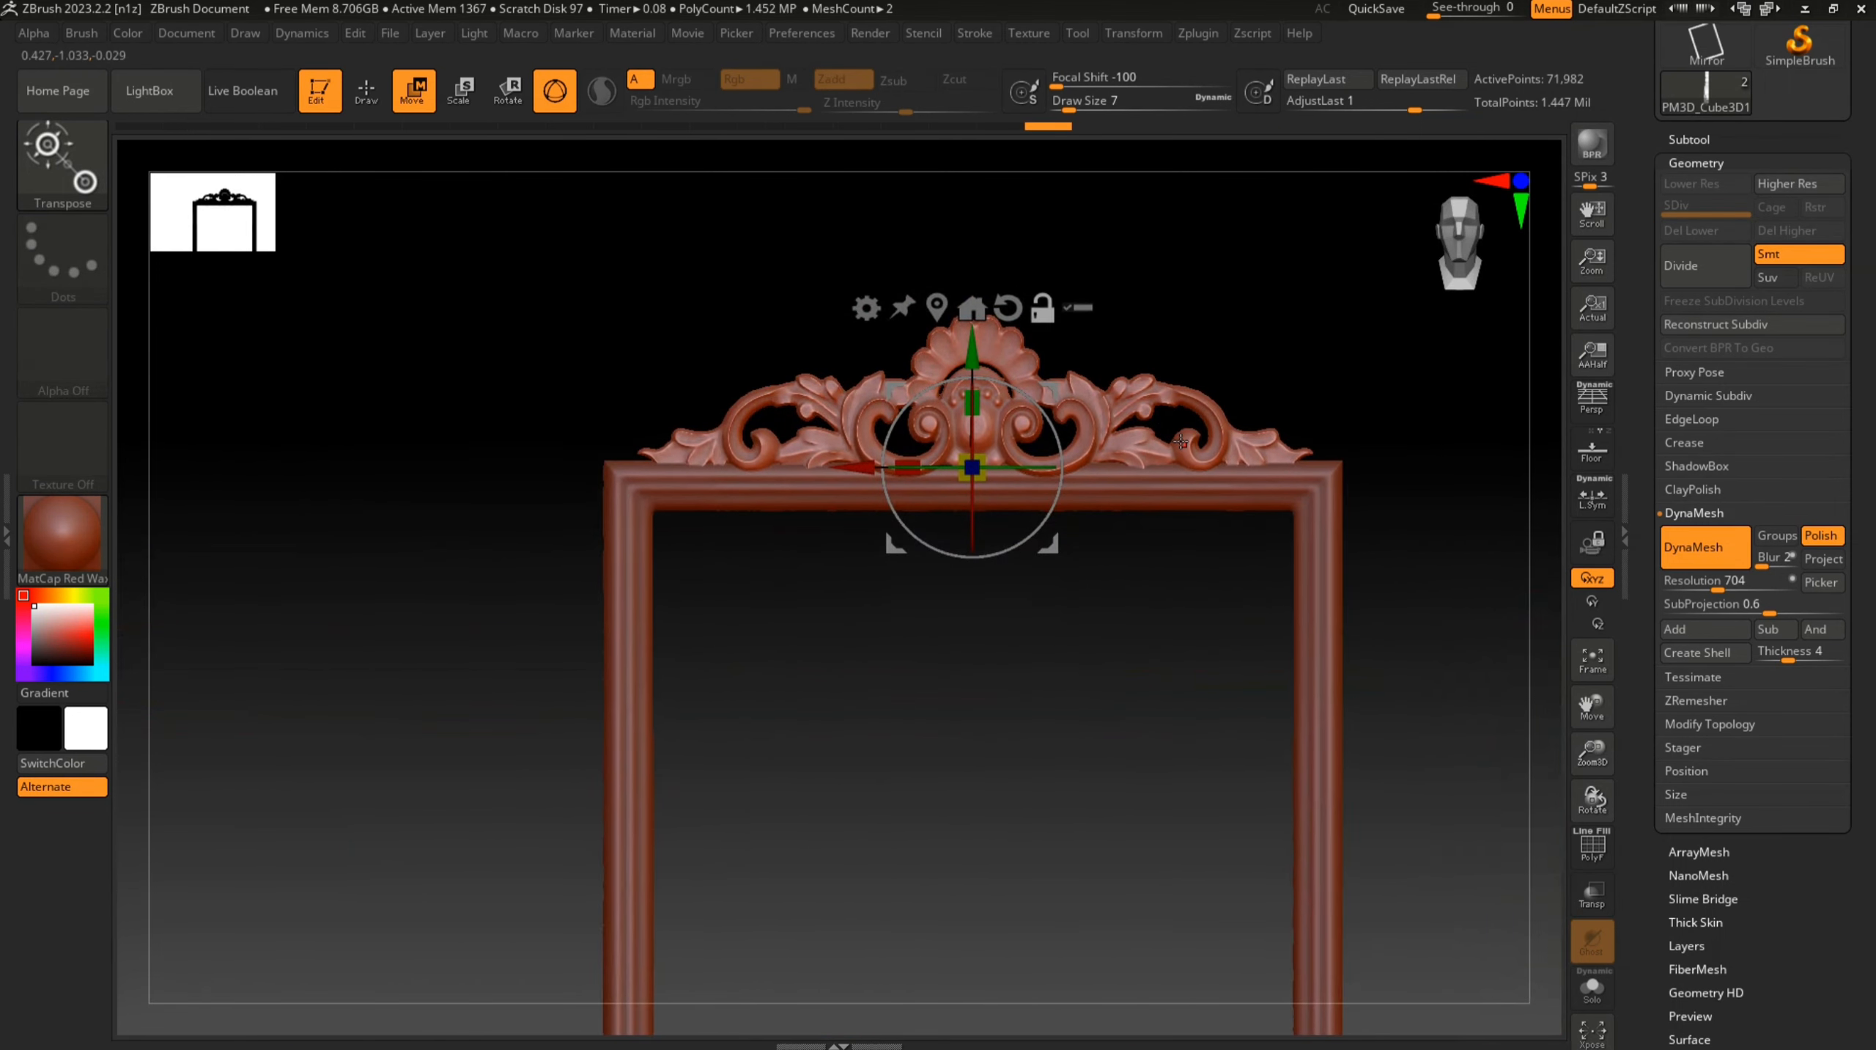
{"action": "right_click_drag", "start_coordinate": [1274, 581], "coordinate": [1260, 474], "text": "ctrl"}
{"action": "right_click_drag", "start_coordinate": [1307, 594], "coordinate": [1235, 517], "text": "alt"}
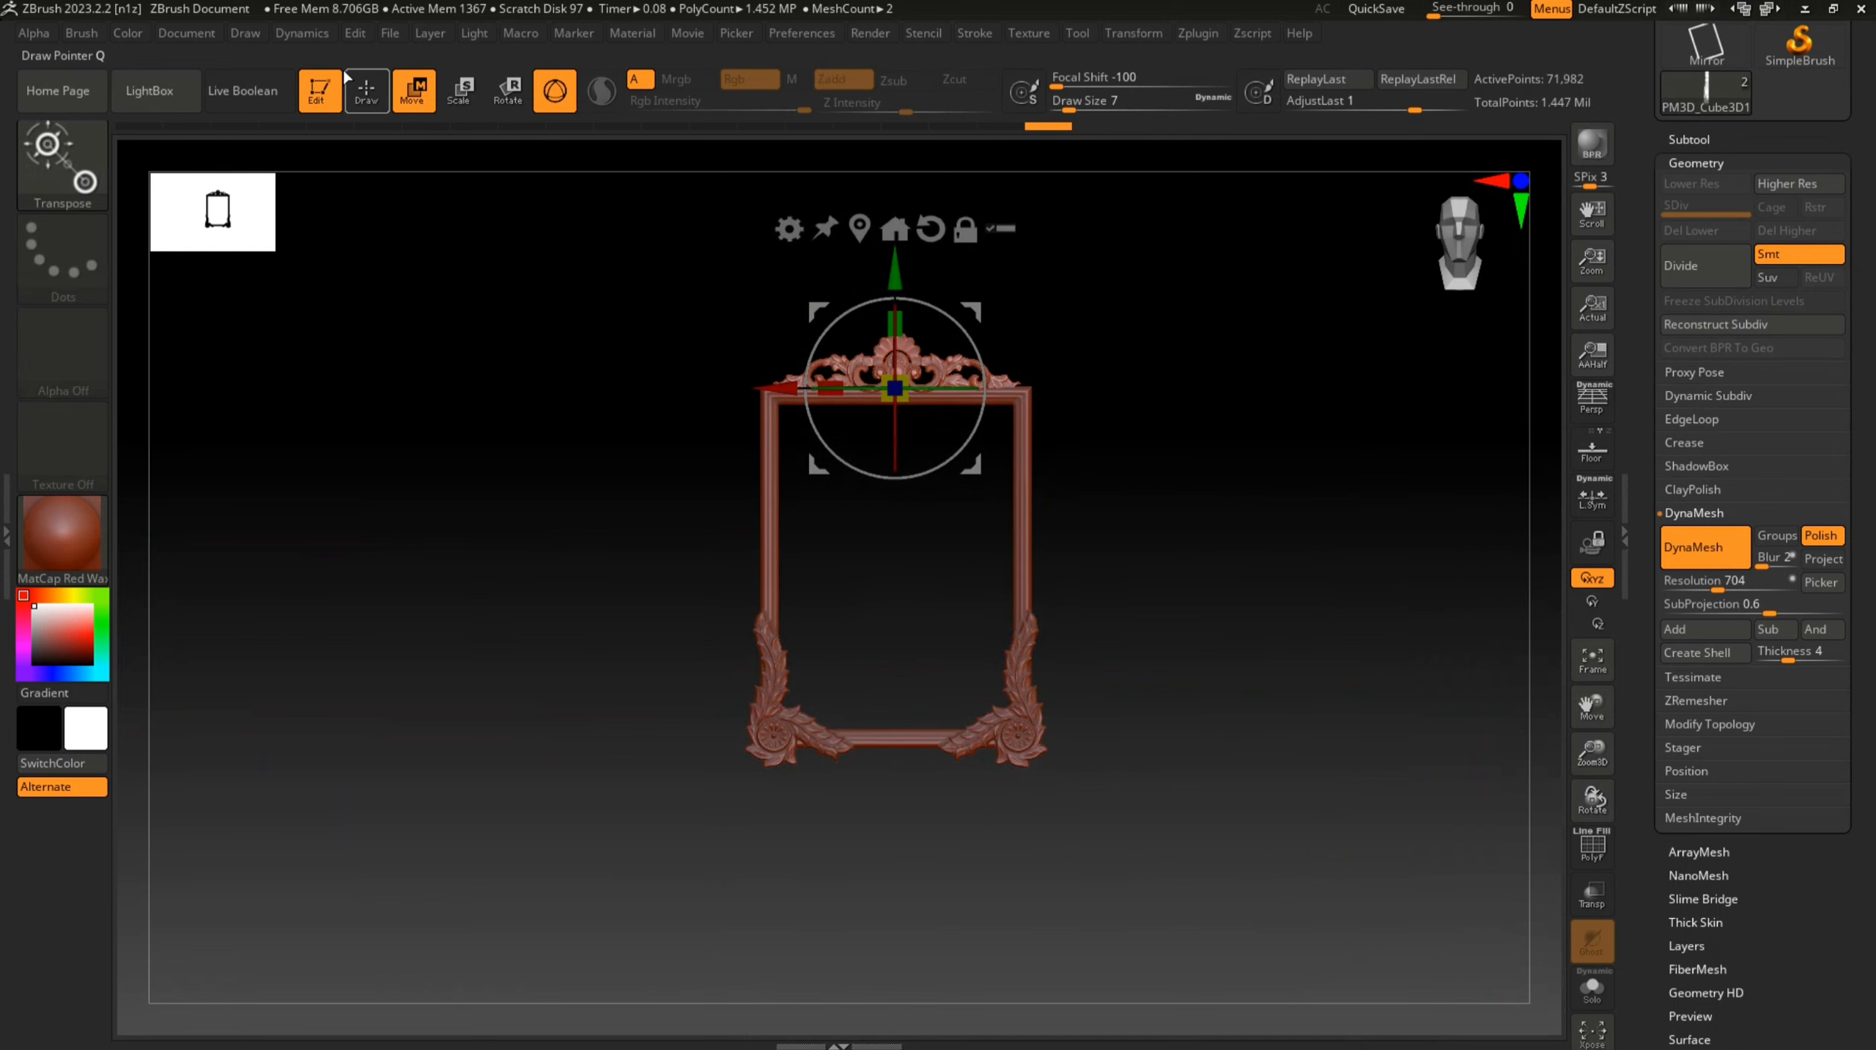
Remesh the crest ornament at DynaMesh resolution 1160
{"action": "left_click", "coordinate": [359, 82]}
{"action": "mouse_move", "coordinate": [494, 420]}
{"action": "left_mouse_down"}
{"action": "mouse_move", "coordinate": [527, 474]}
{"action": "mouse_move", "coordinate": [451, 421]}
{"action": "mouse_move", "coordinate": [478, 404]}
{"action": "left_mouse_up"}
{"action": "right_click_drag", "start_coordinate": [983, 378], "coordinate": [1019, 845], "text": "ctrl"}
{"action": "mouse_move", "coordinate": [755, 465]}
{"action": "right_mouse_down", "text": "ctrl"}
{"action": "mouse_move", "coordinate": [791, 609]}
{"action": "mouse_move", "coordinate": [962, 515]}
{"action": "right_mouse_up", "text": "ctrl"}
{"action": "right_click_drag", "start_coordinate": [852, 646], "coordinate": [824, 533], "text": "ctrl"}
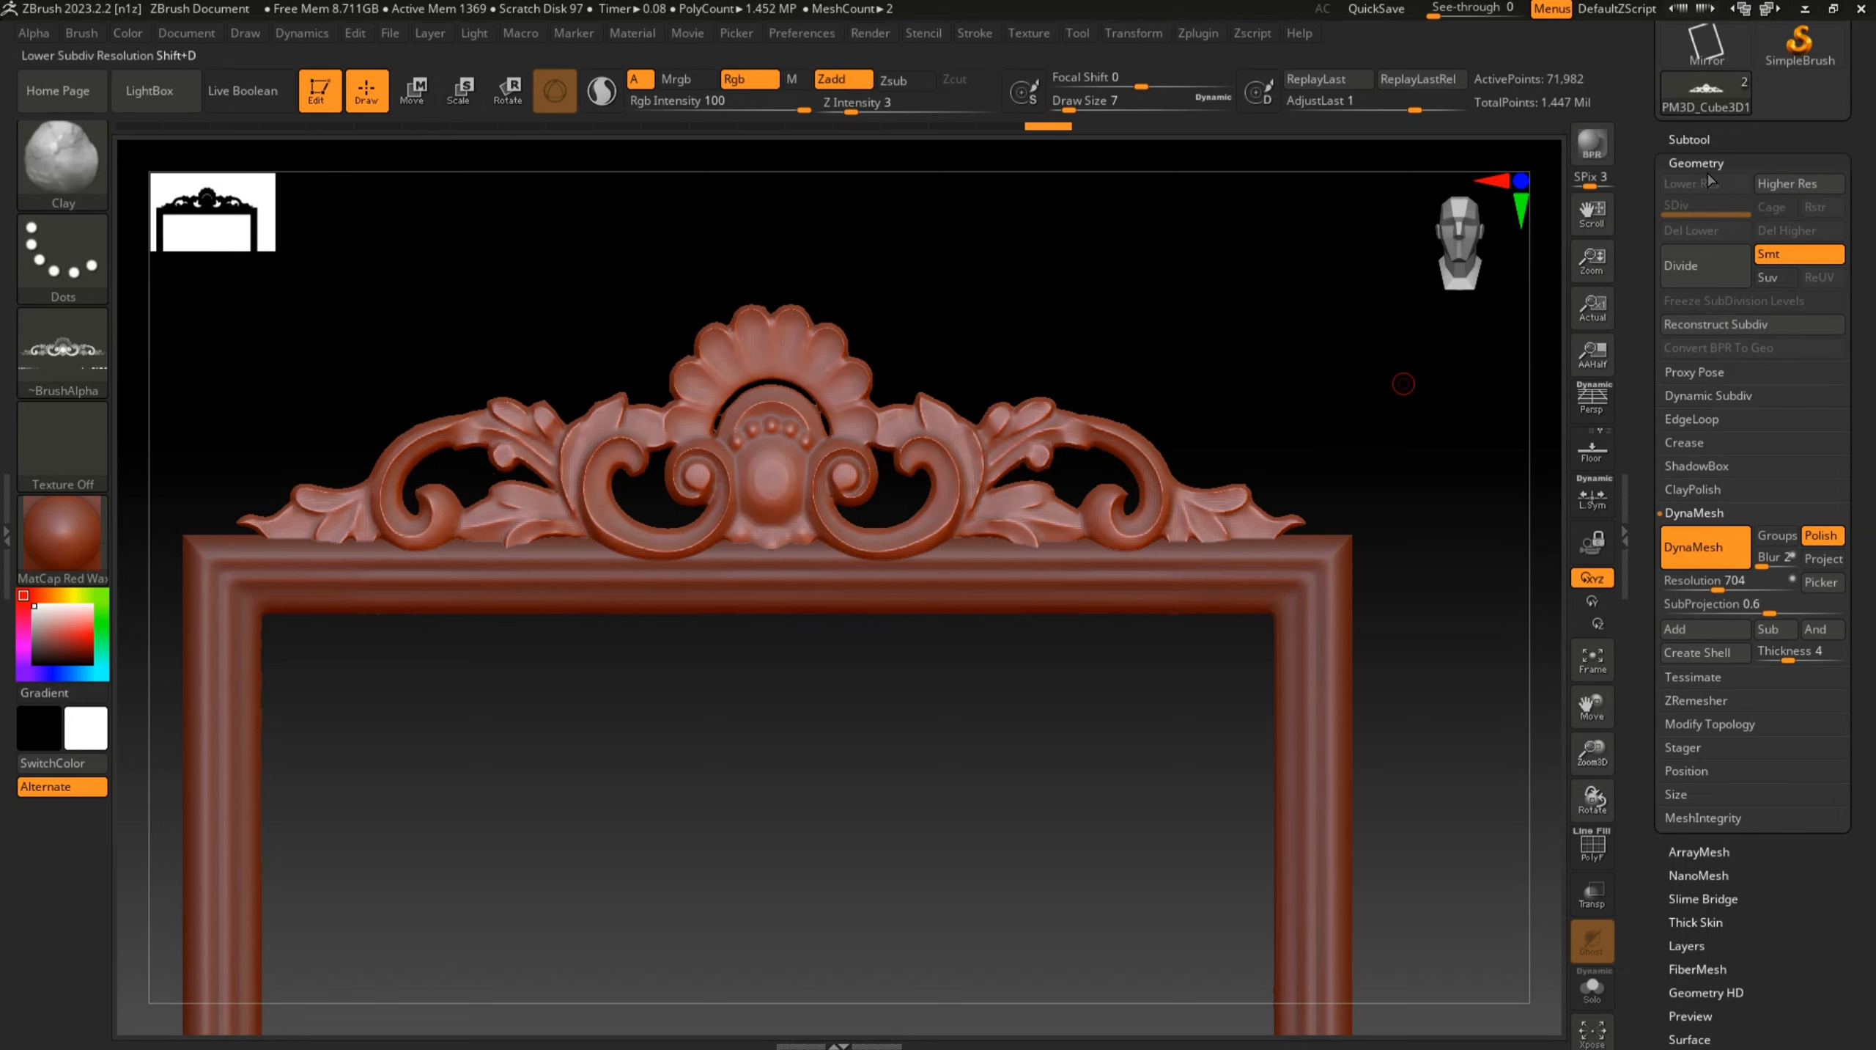
{"action": "left_click", "coordinate": [1732, 585]}
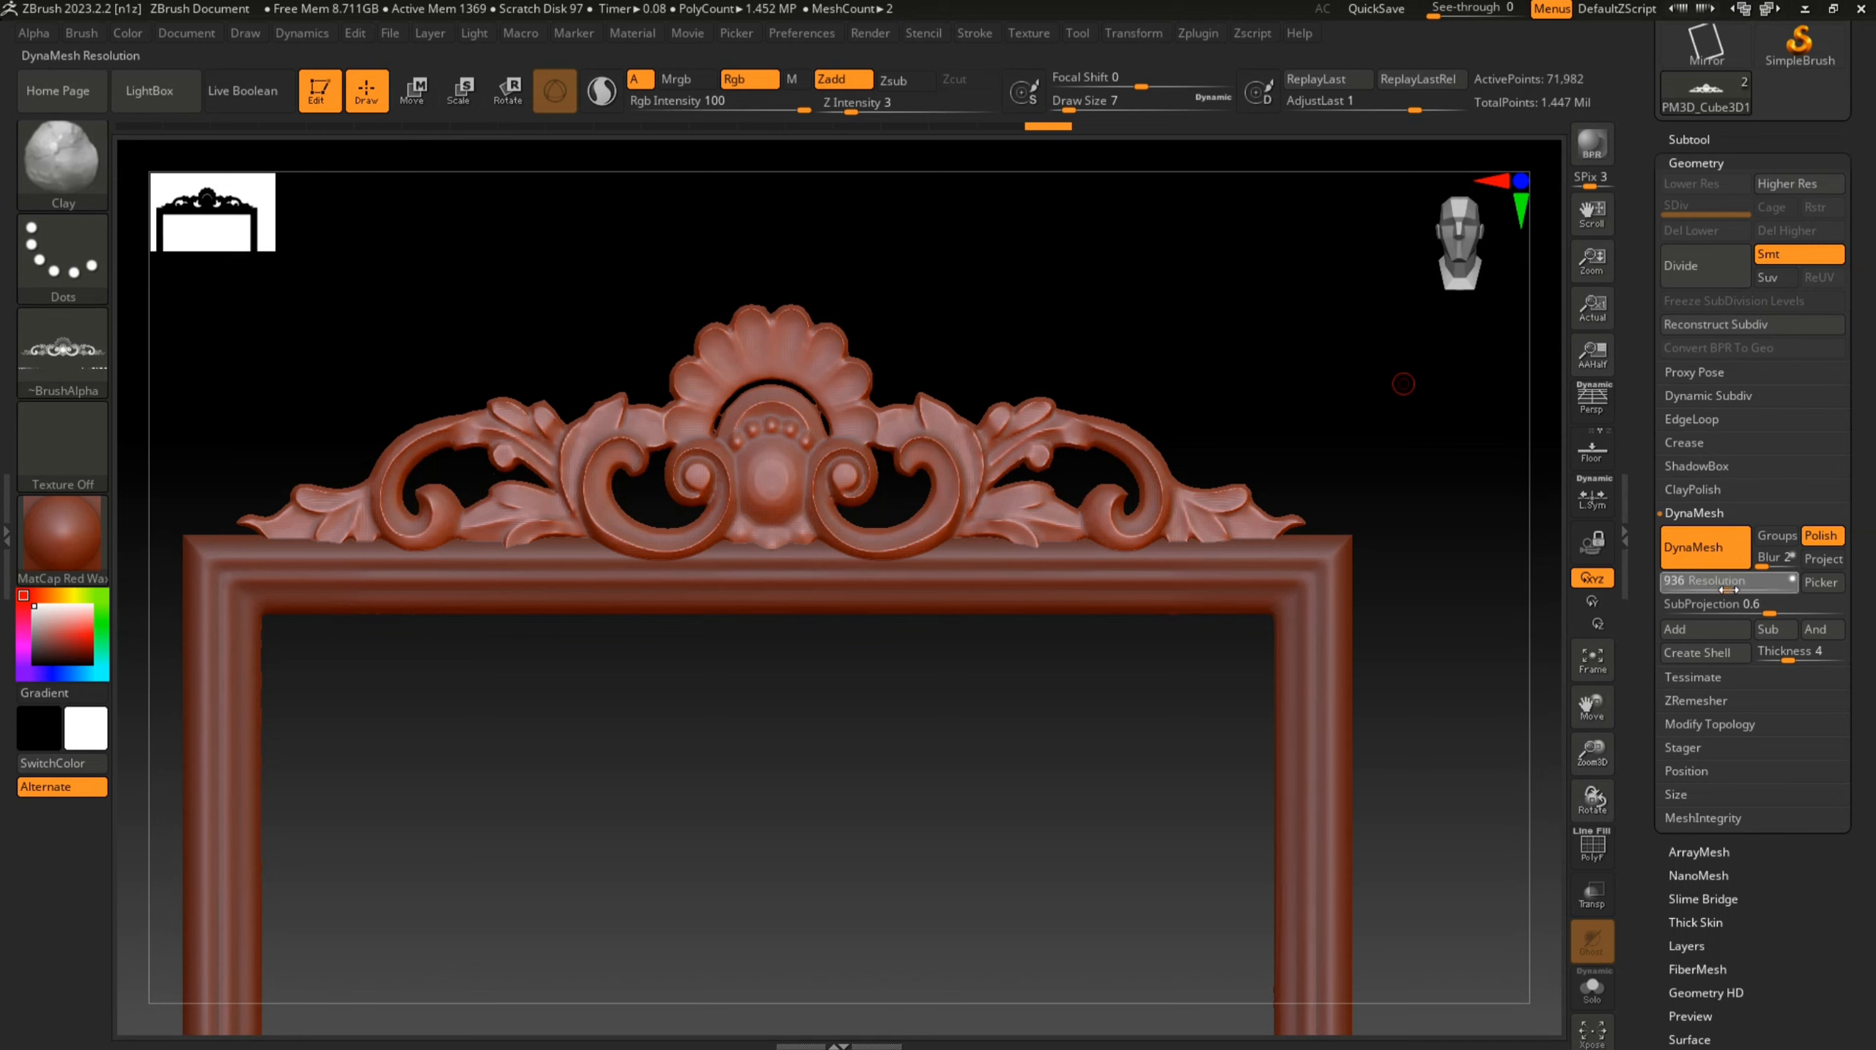
{"action": "left_click_drag", "start_coordinate": [1285, 388], "coordinate": [1279, 391], "text": "ctrl"}
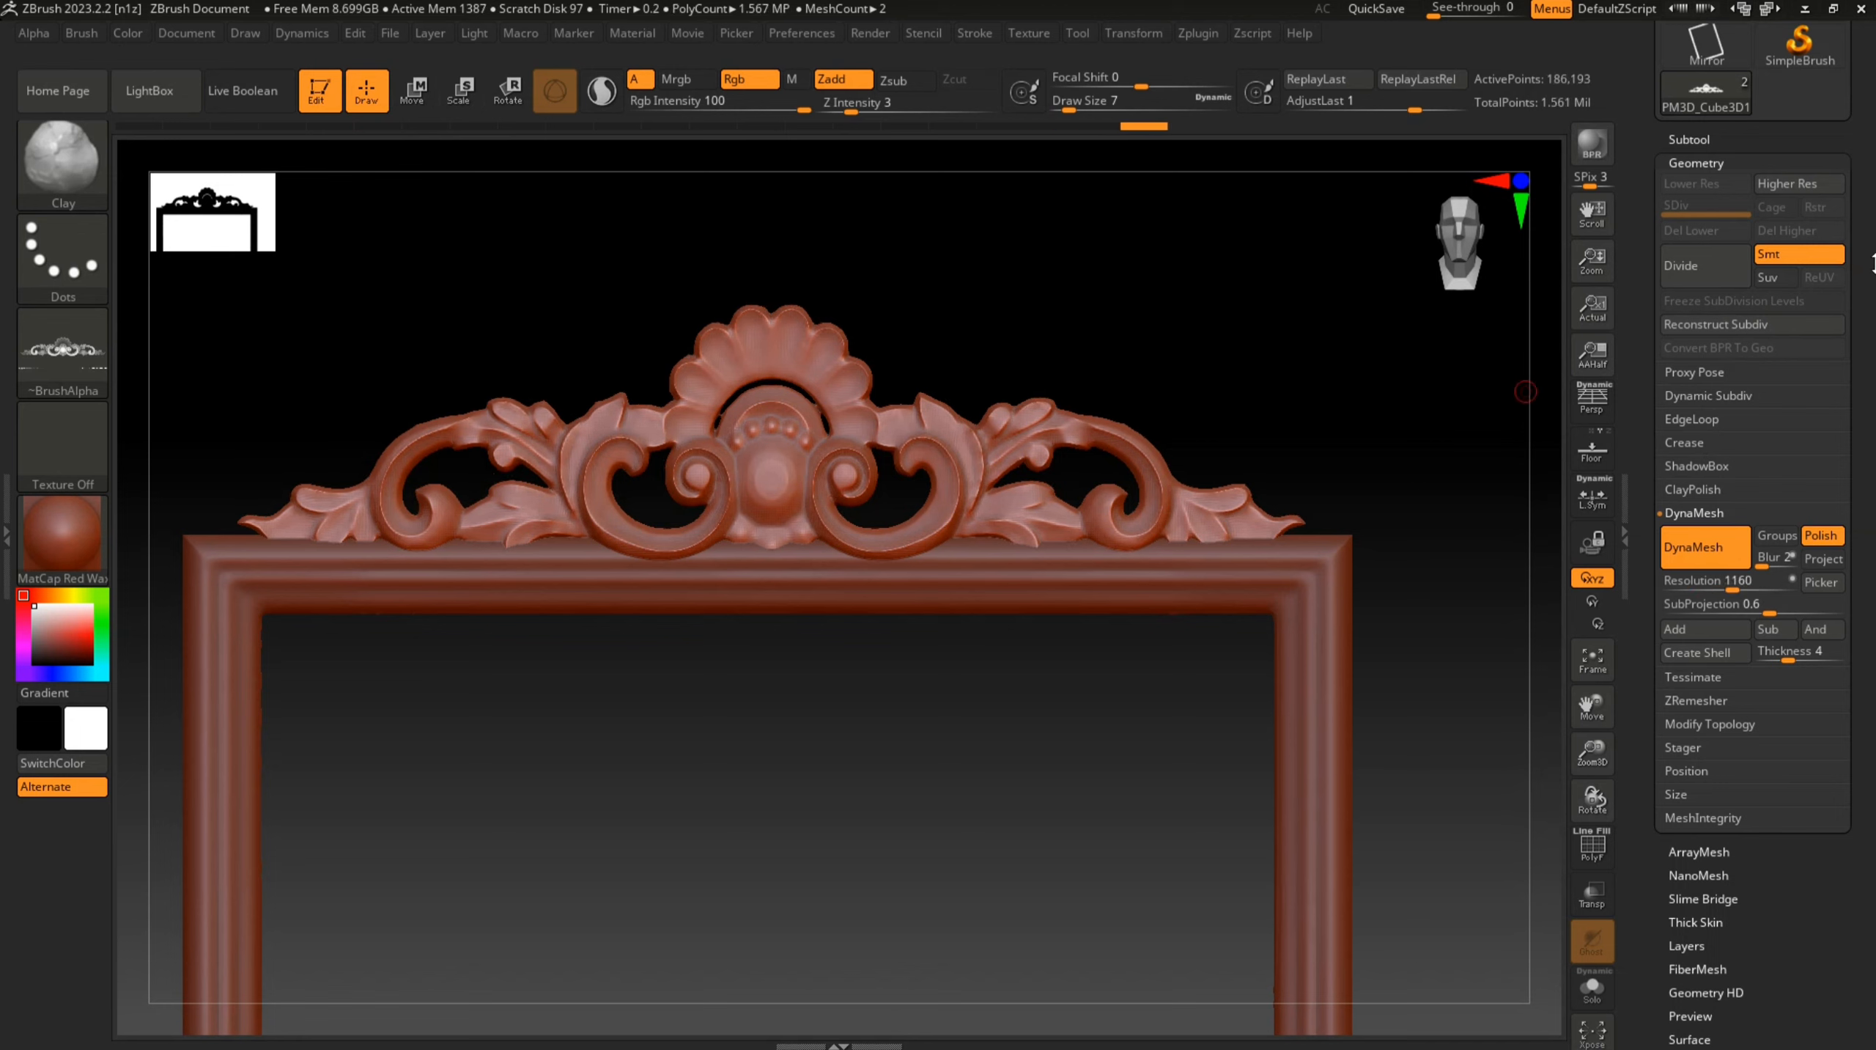
Merge the mirror frame subtool down with the crest subtool into a single subtool
{"action": "left_click", "coordinate": [1688, 139]}
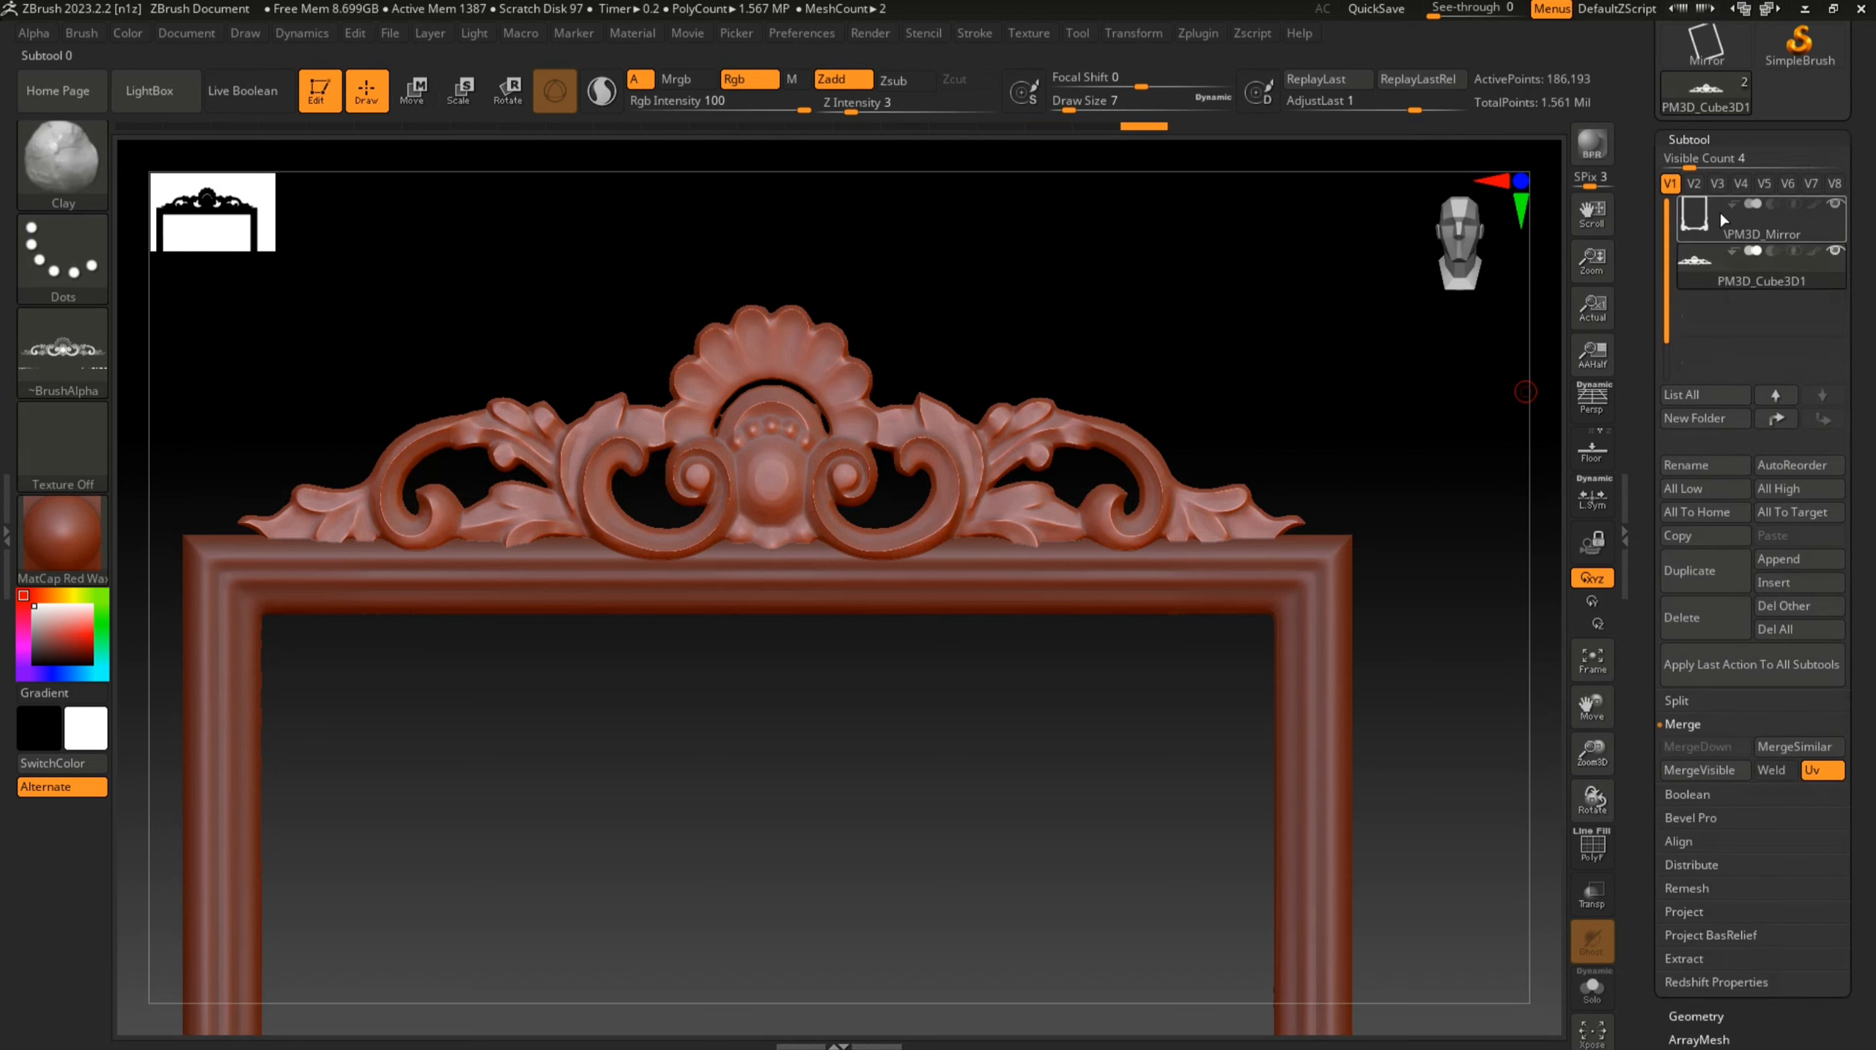
{"action": "left_click", "coordinate": [1718, 212]}
{"action": "left_click", "coordinate": [1718, 753]}
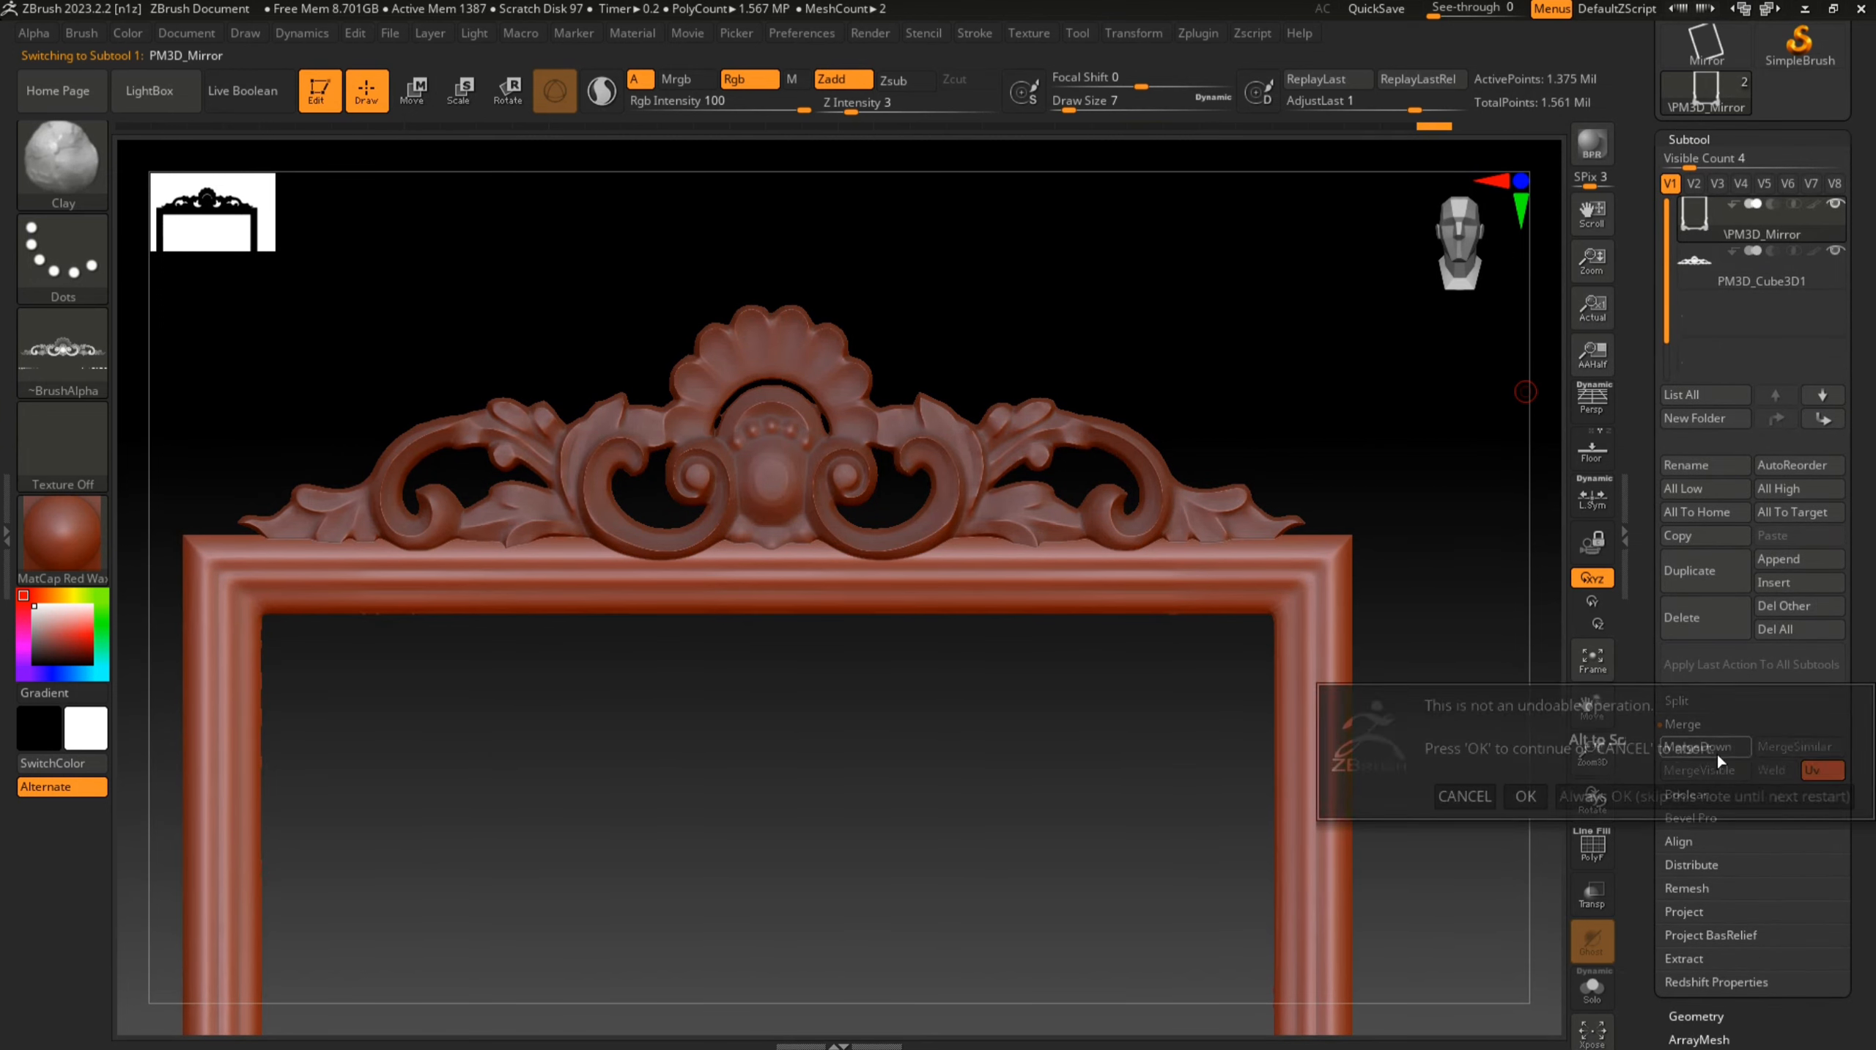
{"action": "left_click", "coordinate": [1528, 796]}
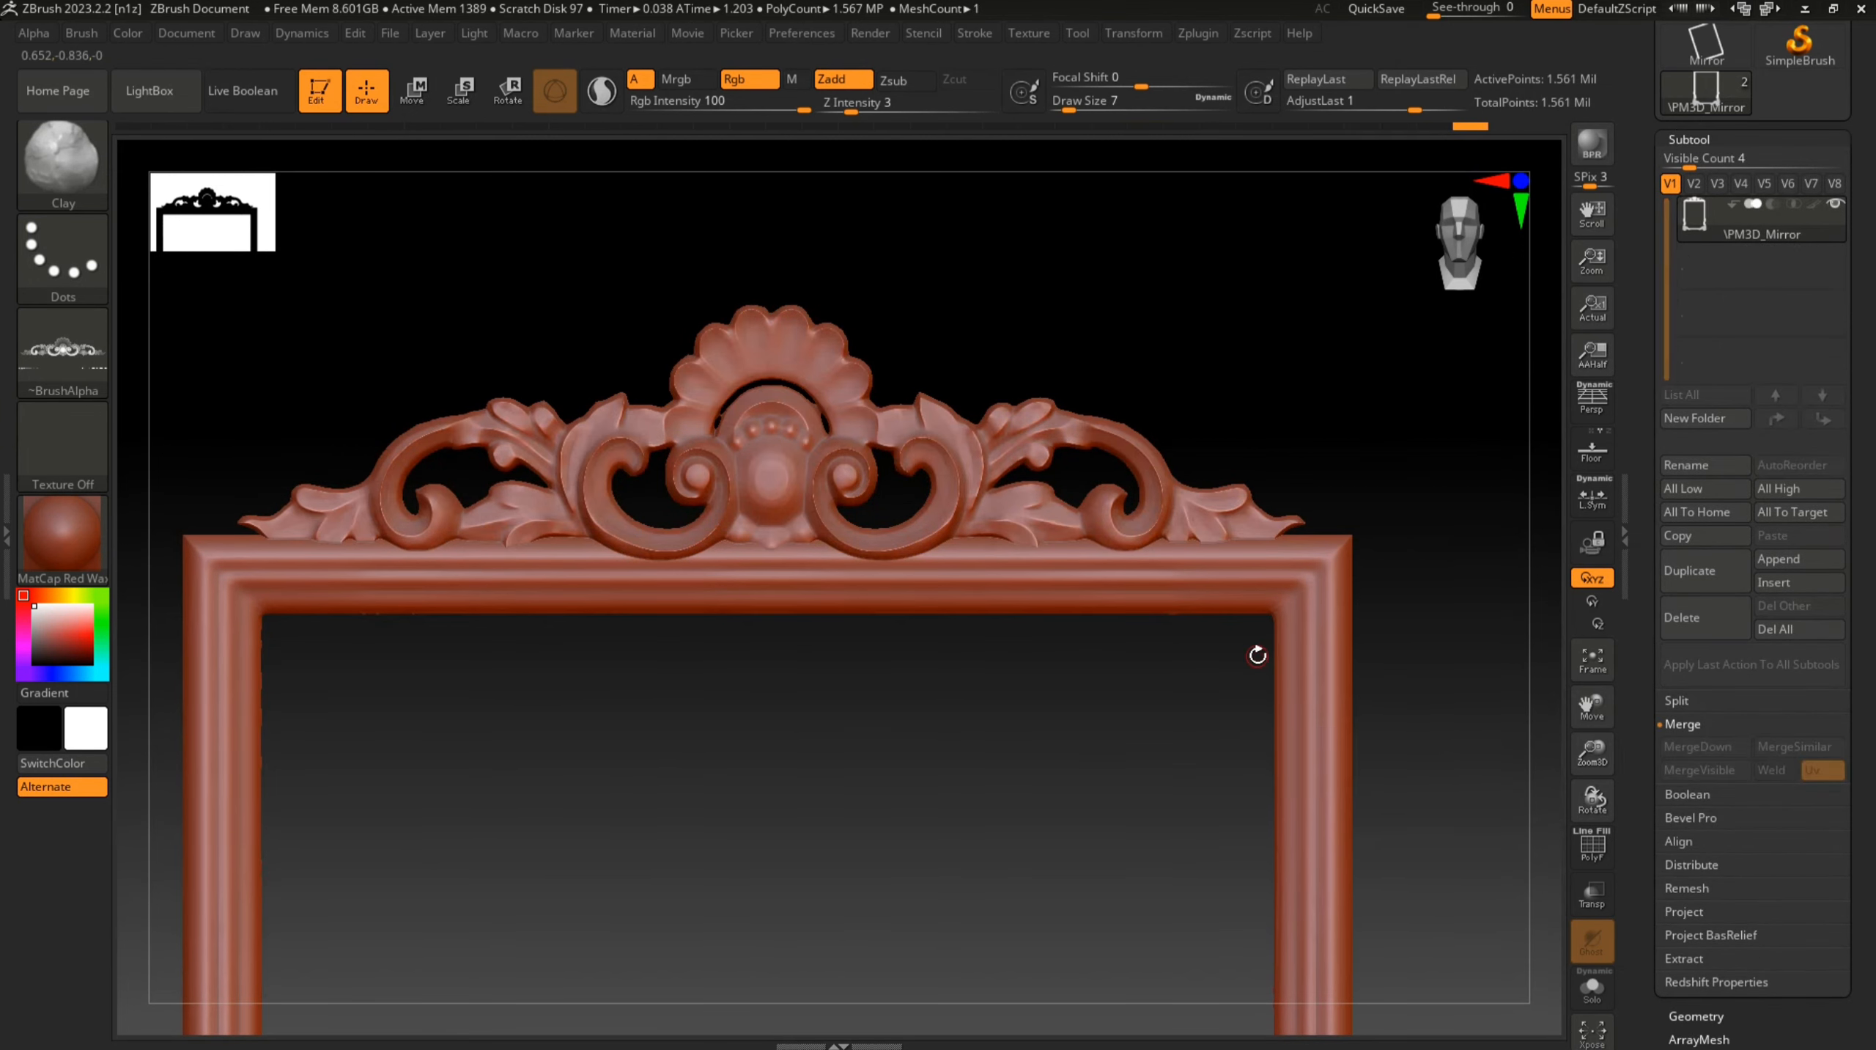
{"action": "left_click", "coordinate": [414, 93]}
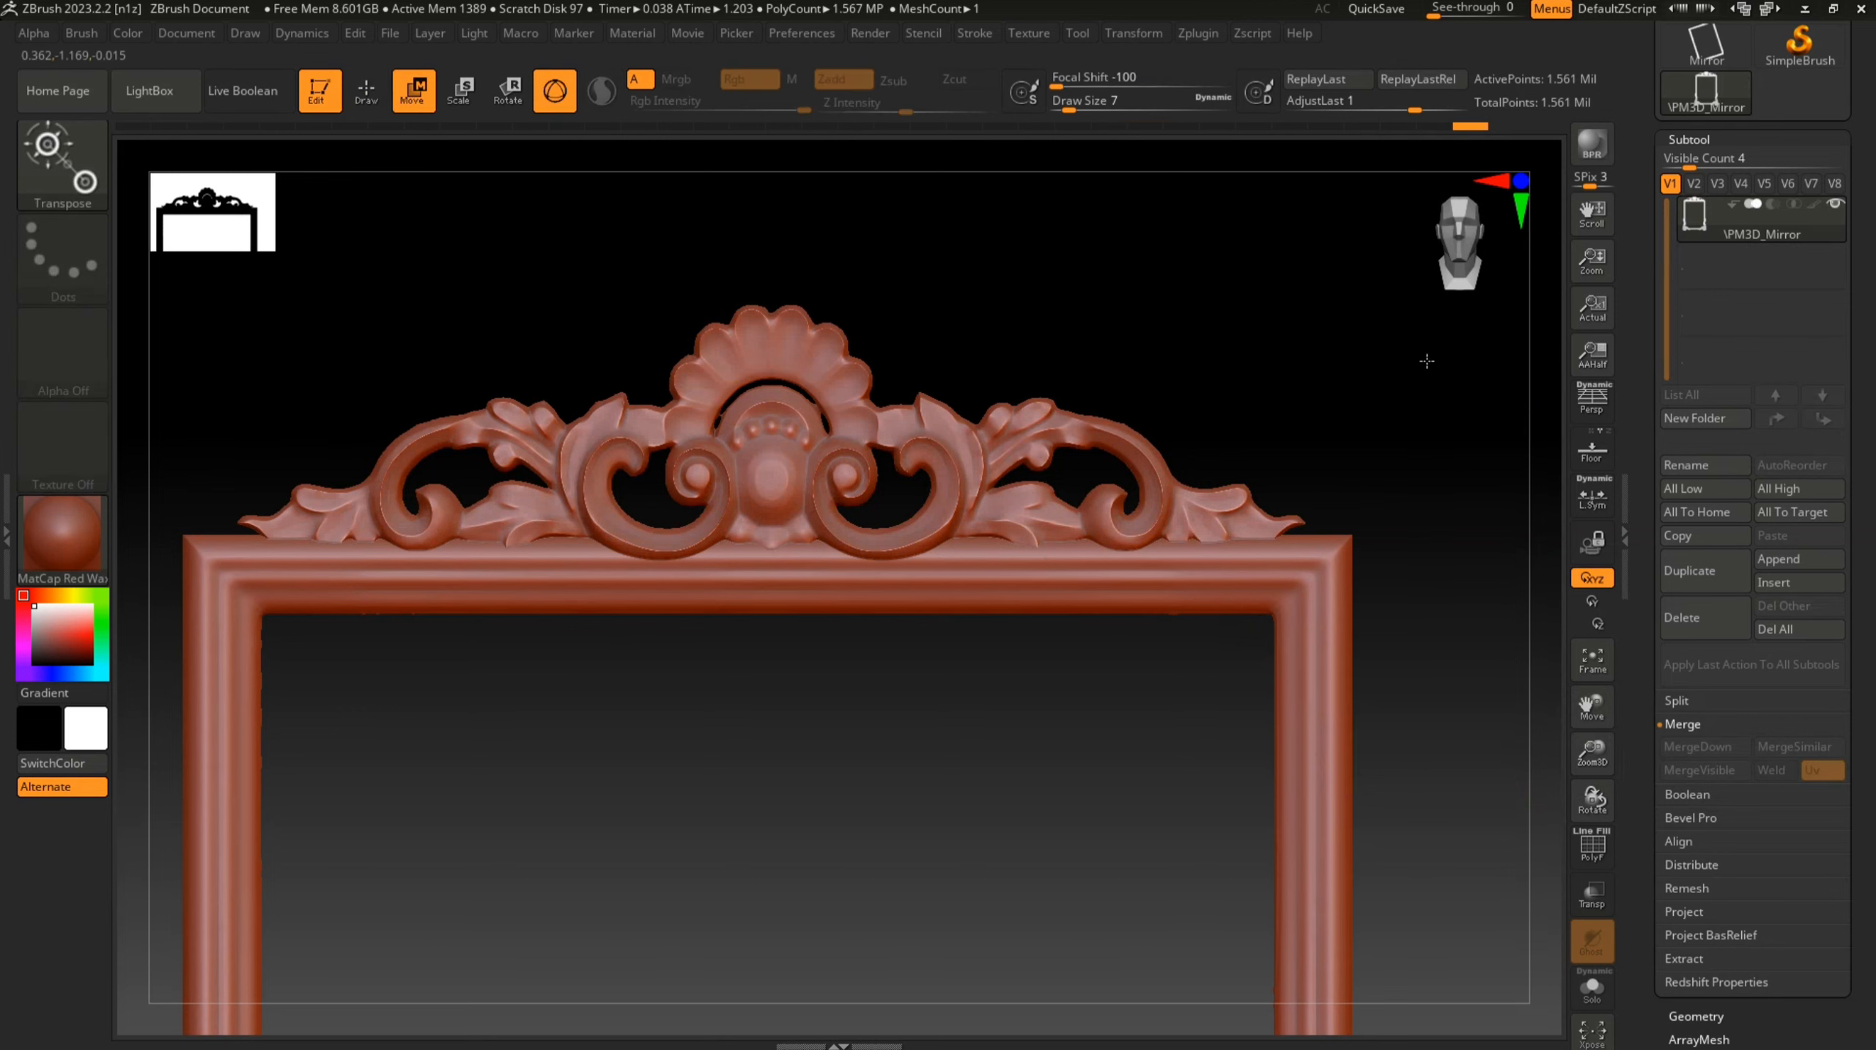
Remesh the merged mirror with DynaMesh to fuse the crest to the frame, and return to Draw mode for sculpting
{"action": "left_click_drag", "start_coordinate": [1418, 329], "coordinate": [1345, 395], "text": "ctrl"}
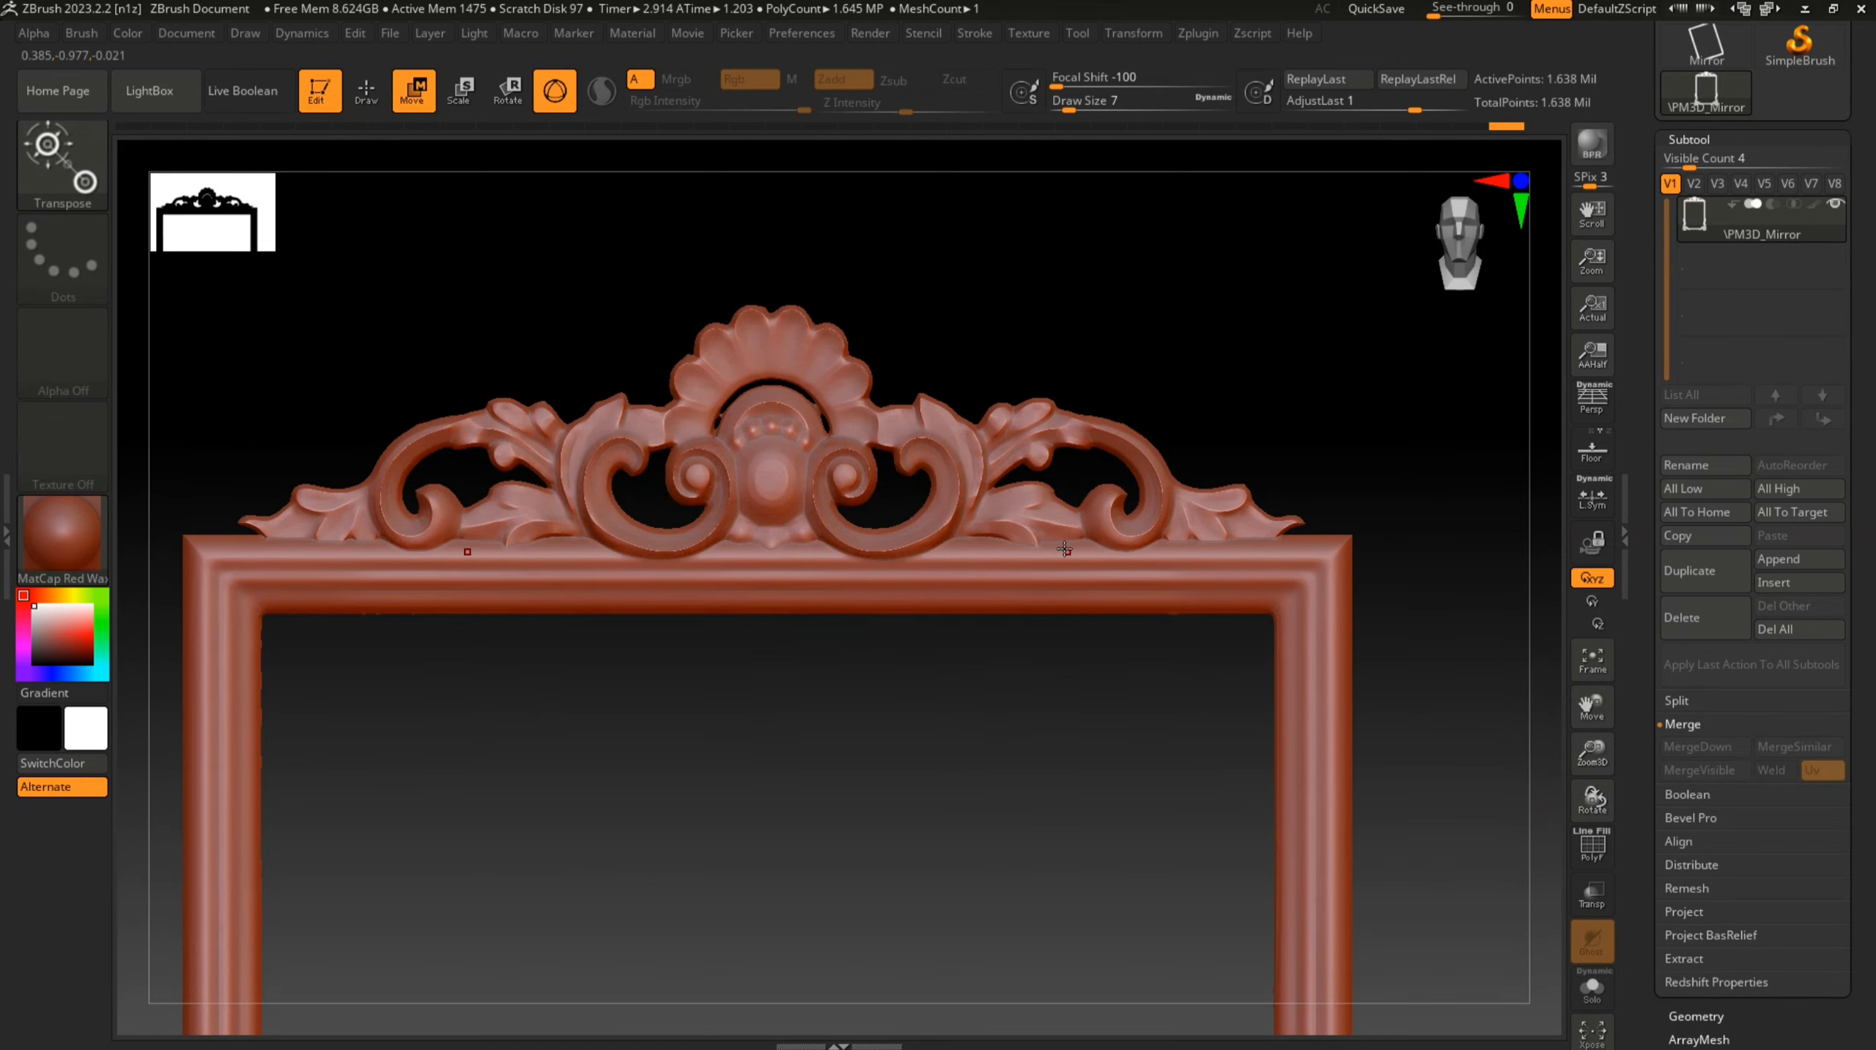
{"action": "right_click_drag", "start_coordinate": [1064, 549], "coordinate": [1050, 600], "text": "ctrl"}
{"action": "left_click", "coordinate": [365, 99]}
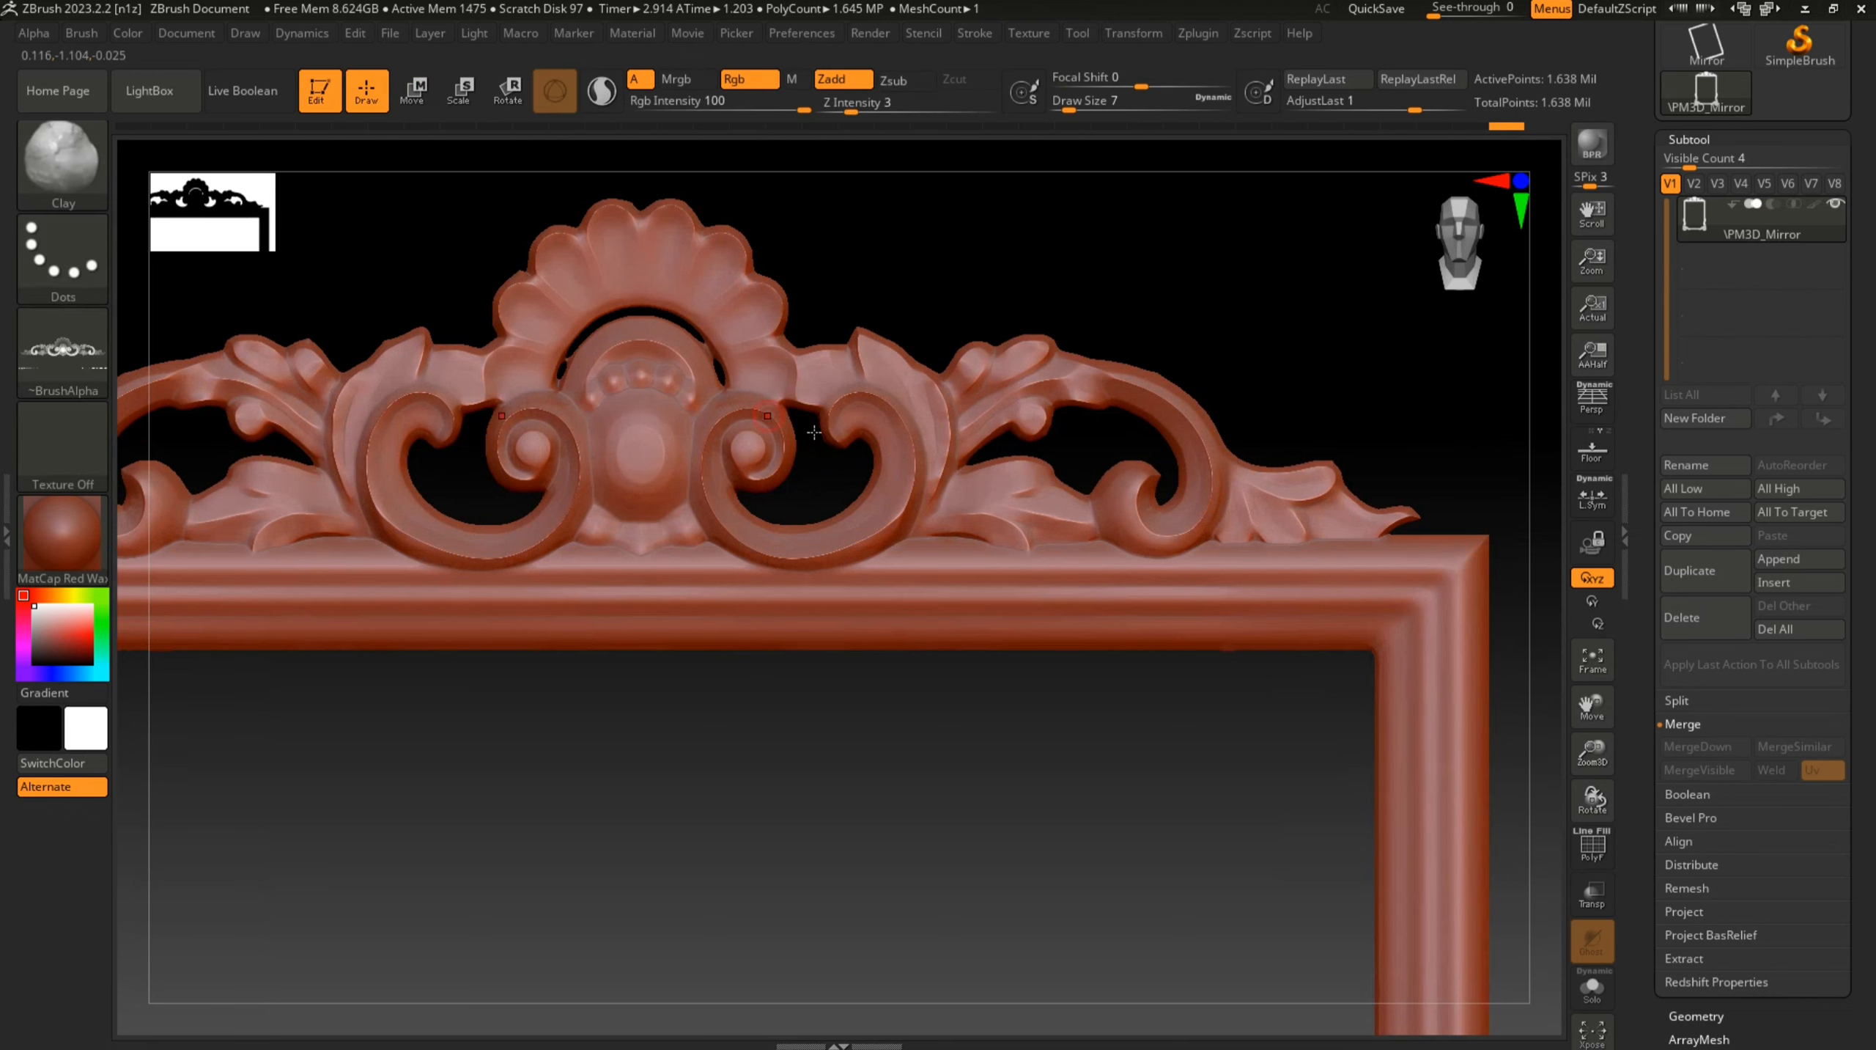
Smooth the seams where the crest's right-hand leaves and central scrolls meet the frame's top rail
{"action": "right_click_drag", "start_coordinate": [814, 433], "coordinate": [1009, 635], "text": "ctrl"}
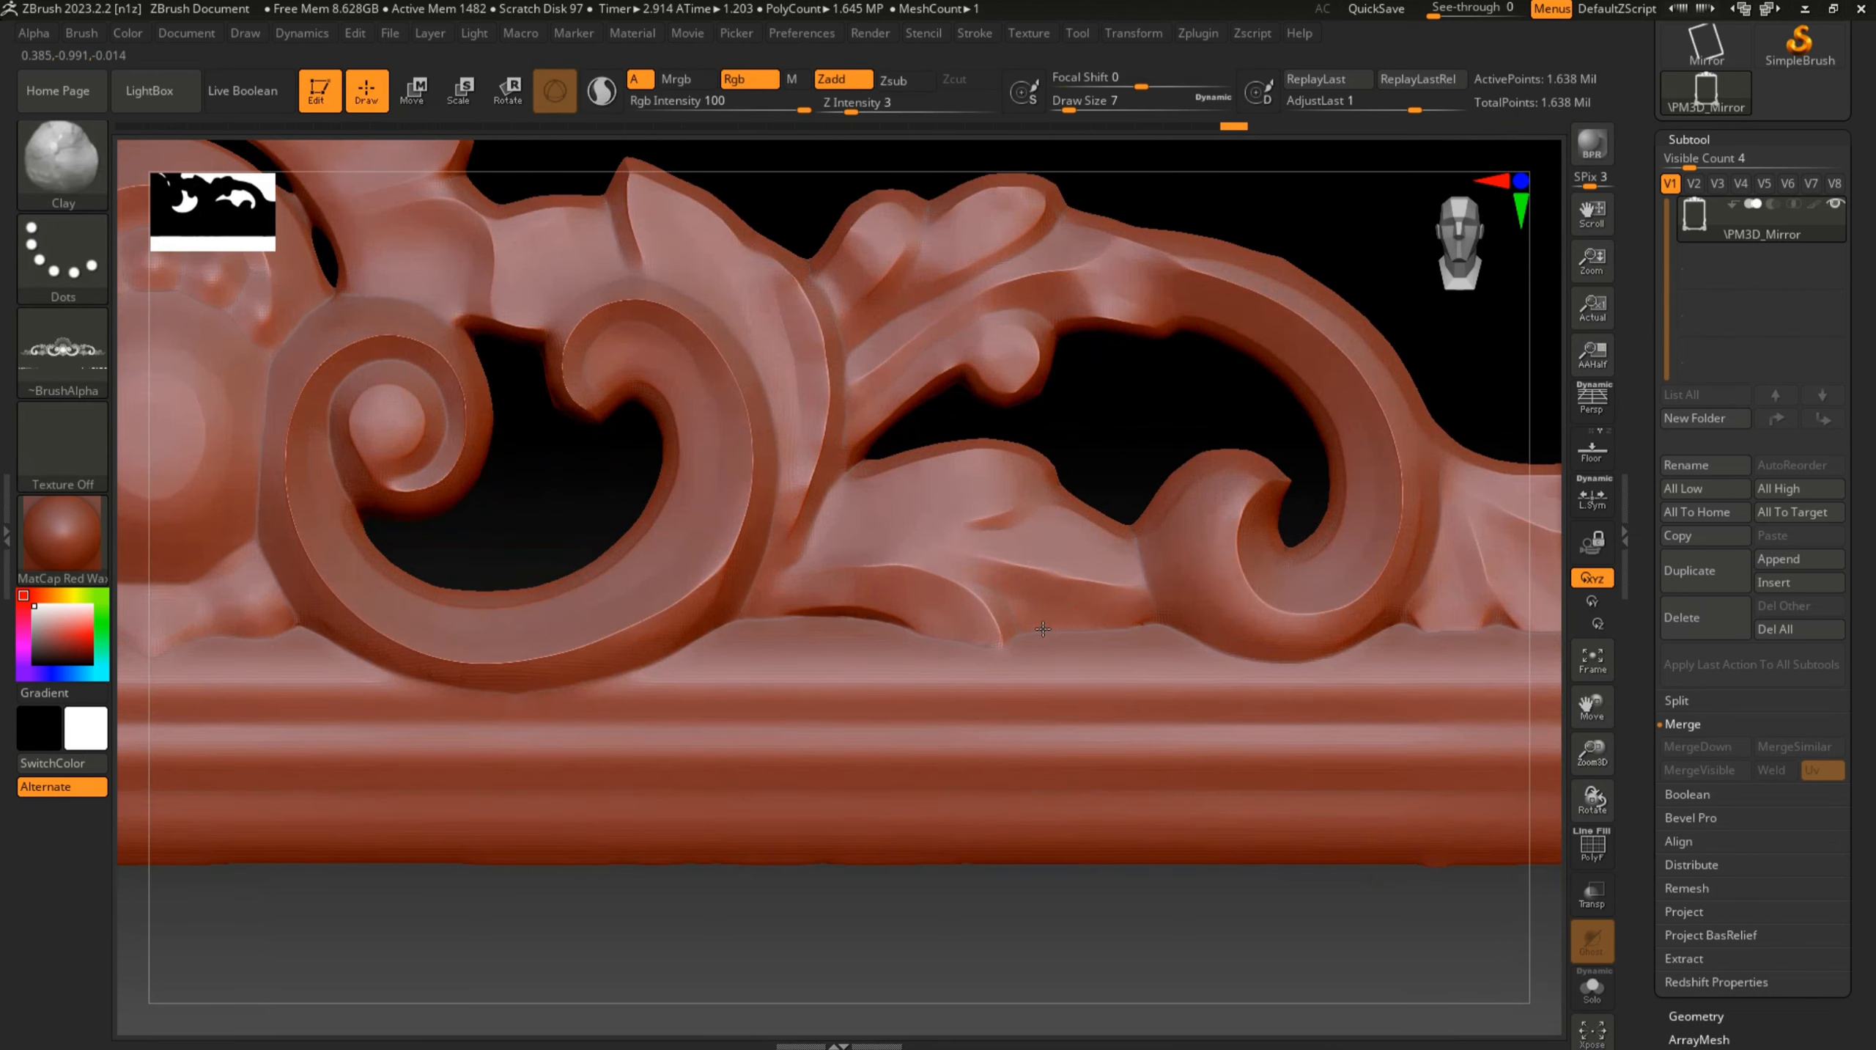
{"action": "key", "text": "shift"}
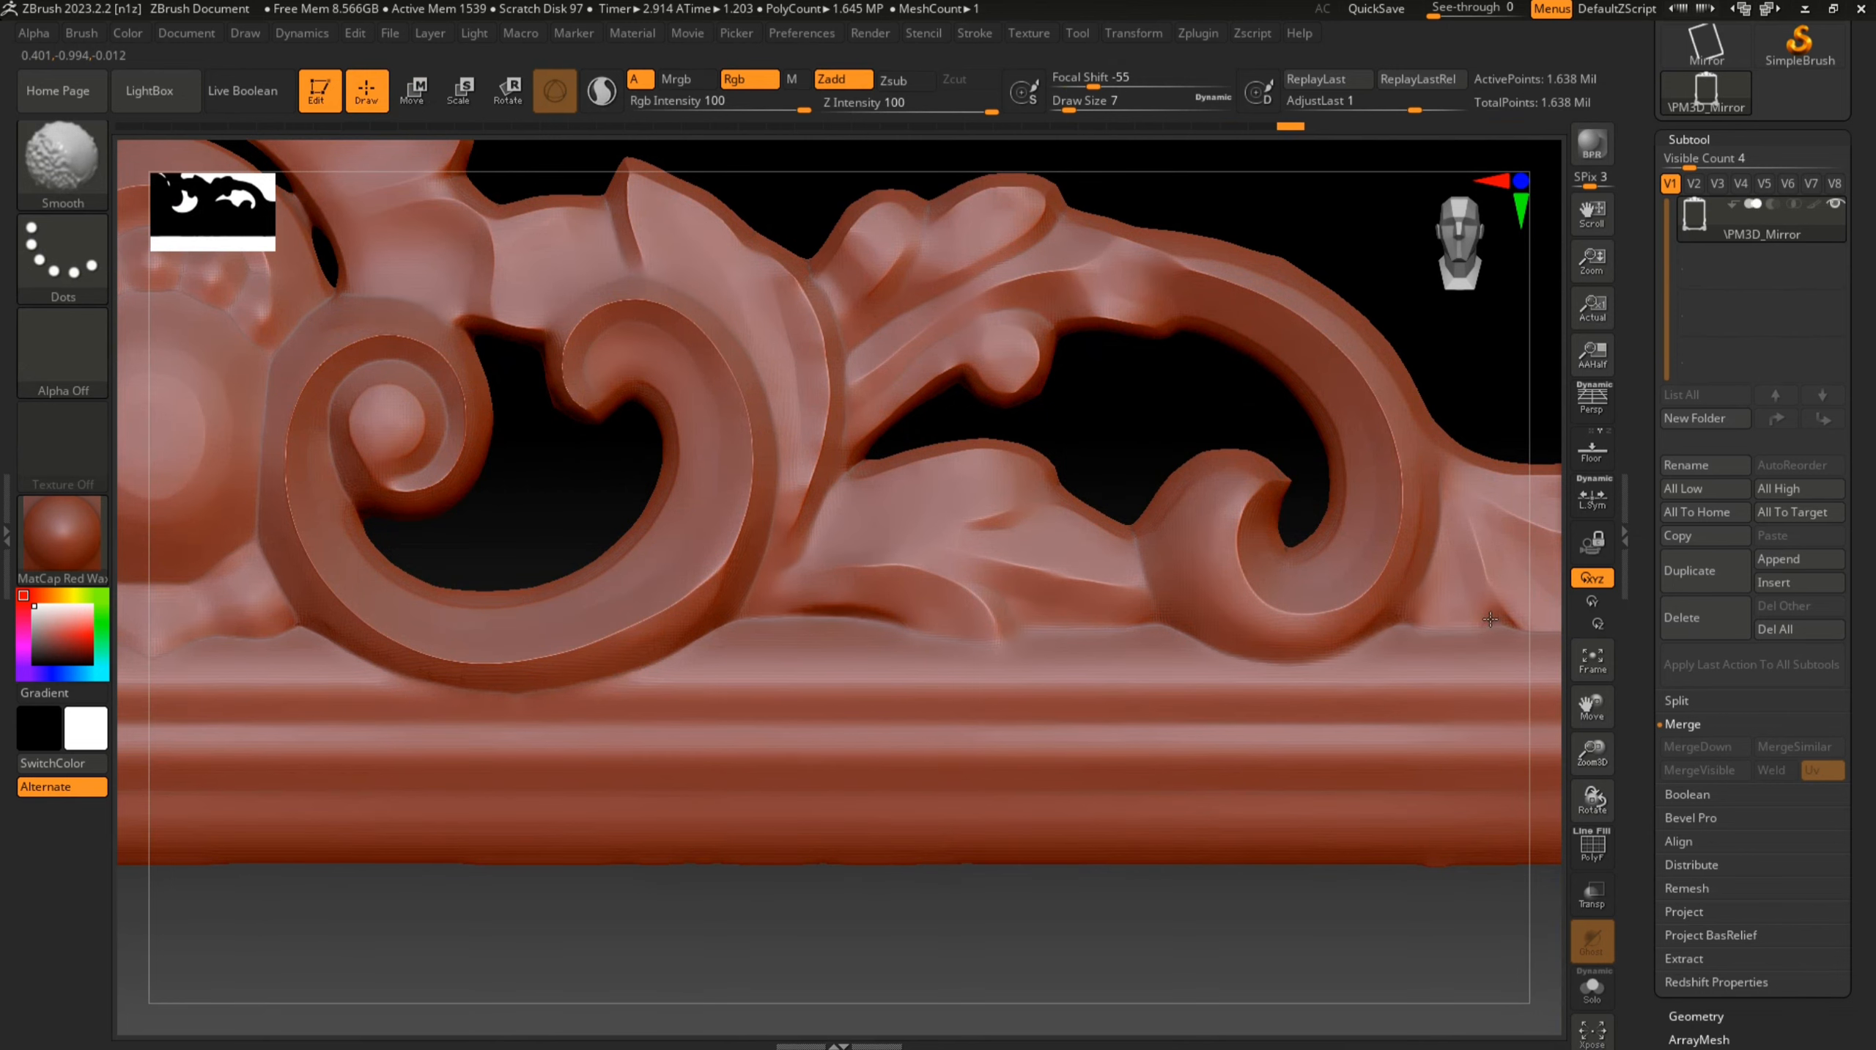
{"action": "right_click_drag", "start_coordinate": [731, 655], "coordinate": [1146, 552], "text": "alt"}
{"action": "key", "text": "shift"}
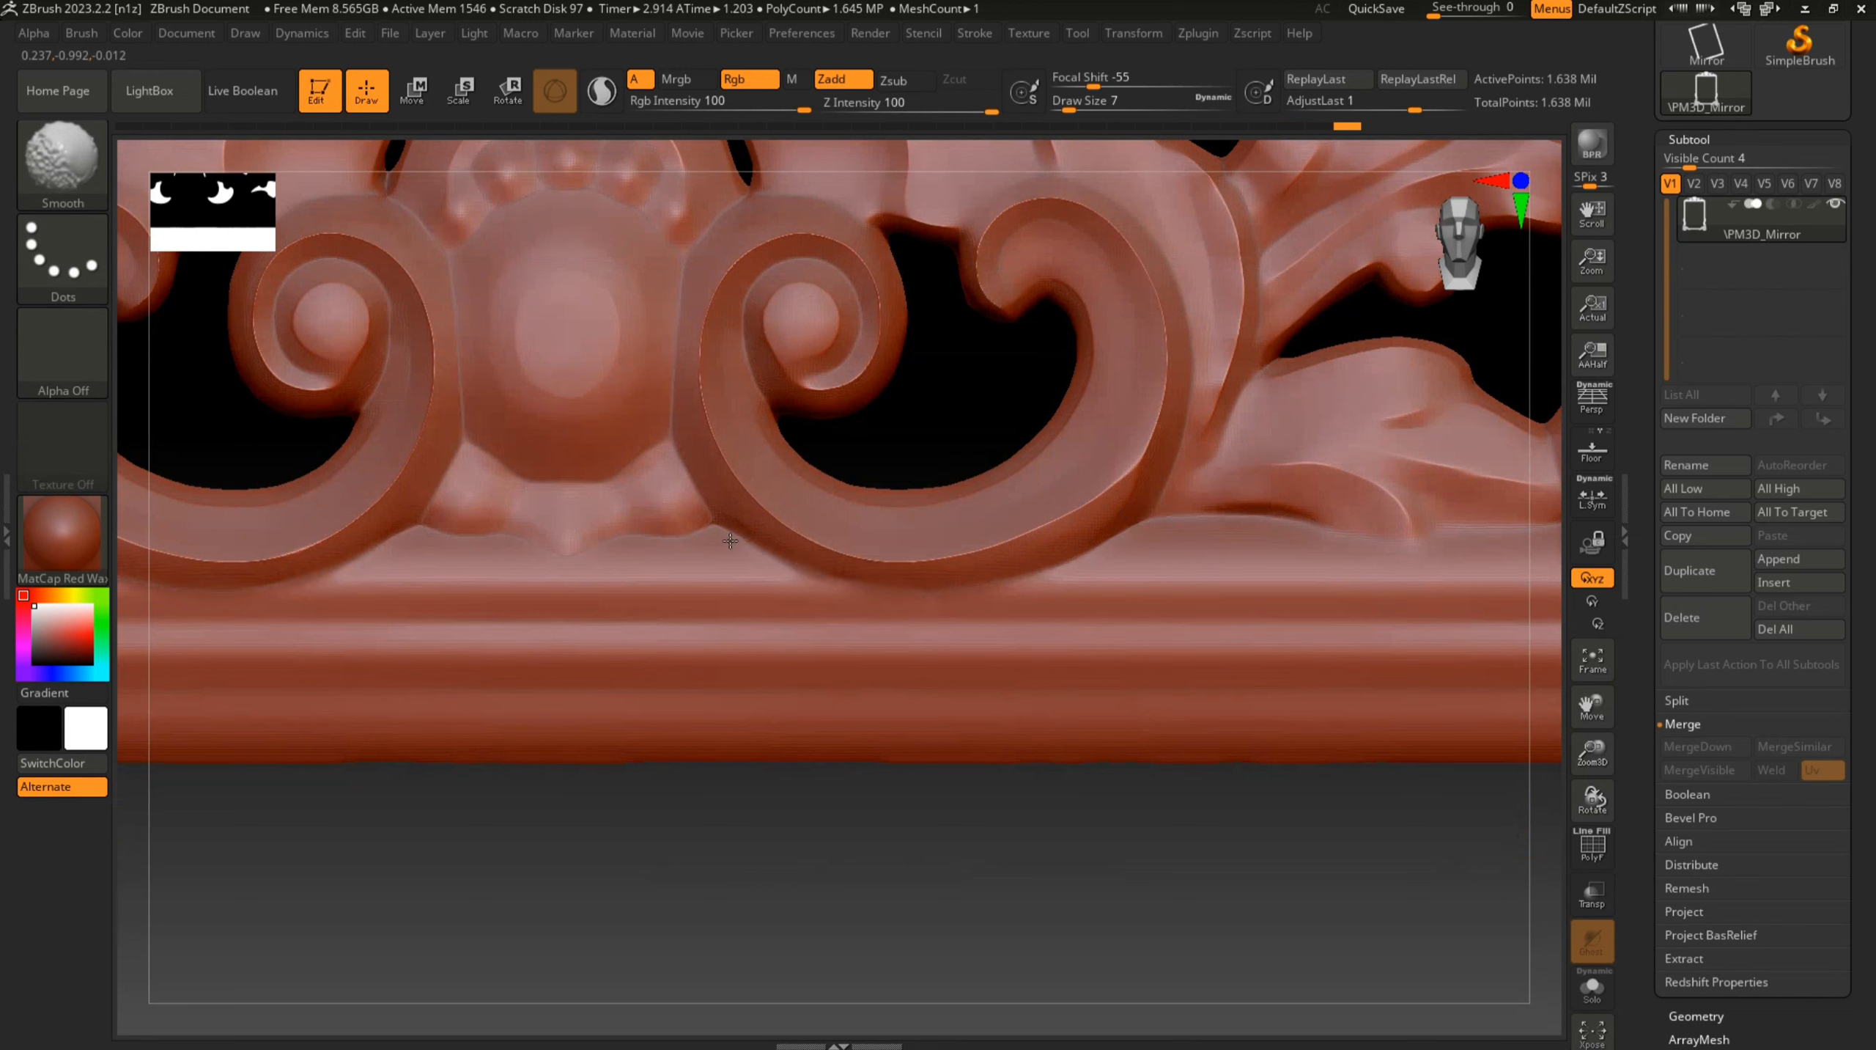
{"action": "left_click_drag", "start_coordinate": [1116, 556], "coordinate": [1100, 552], "text": "shift"}
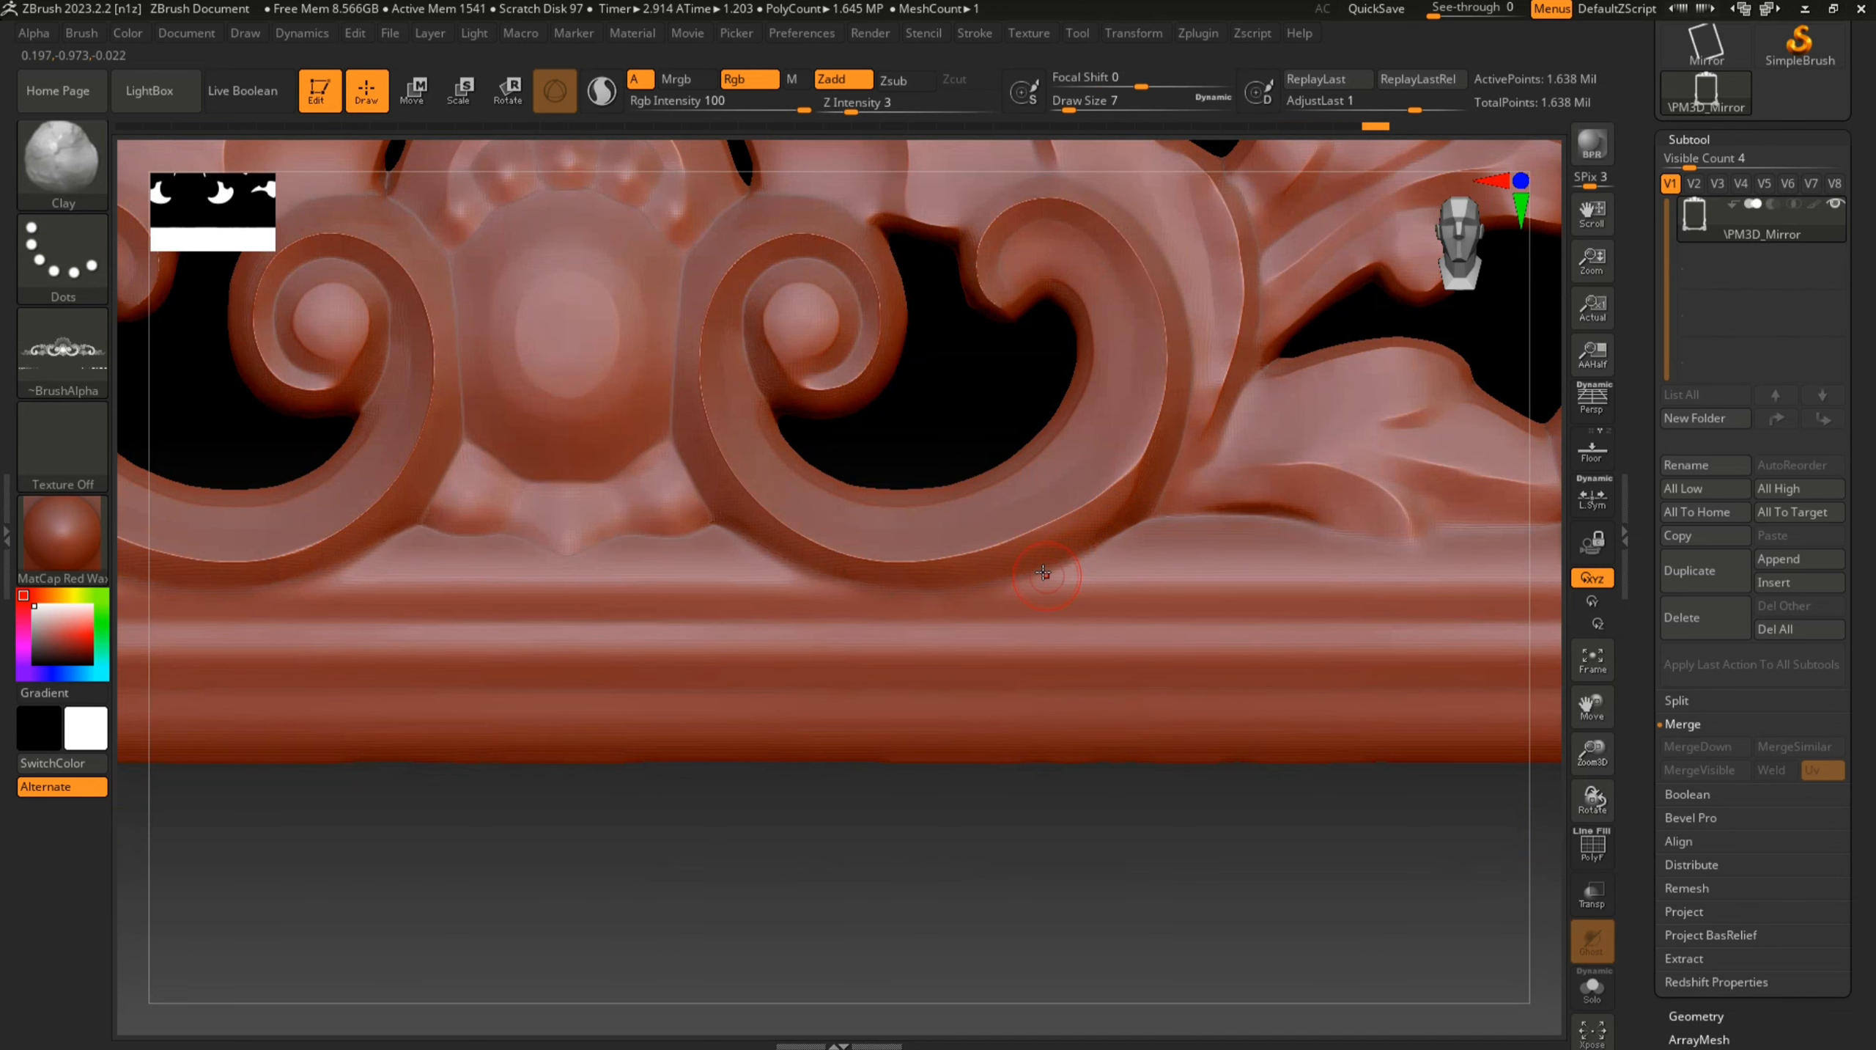
Smooth the ruffled base under the crest's central oval boss so it blends into the top rail
{"action": "mouse_move", "coordinate": [1107, 557]}
{"action": "right_mouse_down", "text": "ctrl"}
{"action": "mouse_move", "coordinate": [1103, 452]}
{"action": "mouse_move", "coordinate": [1019, 585]}
{"action": "mouse_move", "coordinate": [1102, 867]}
{"action": "right_mouse_up", "text": "ctrl"}
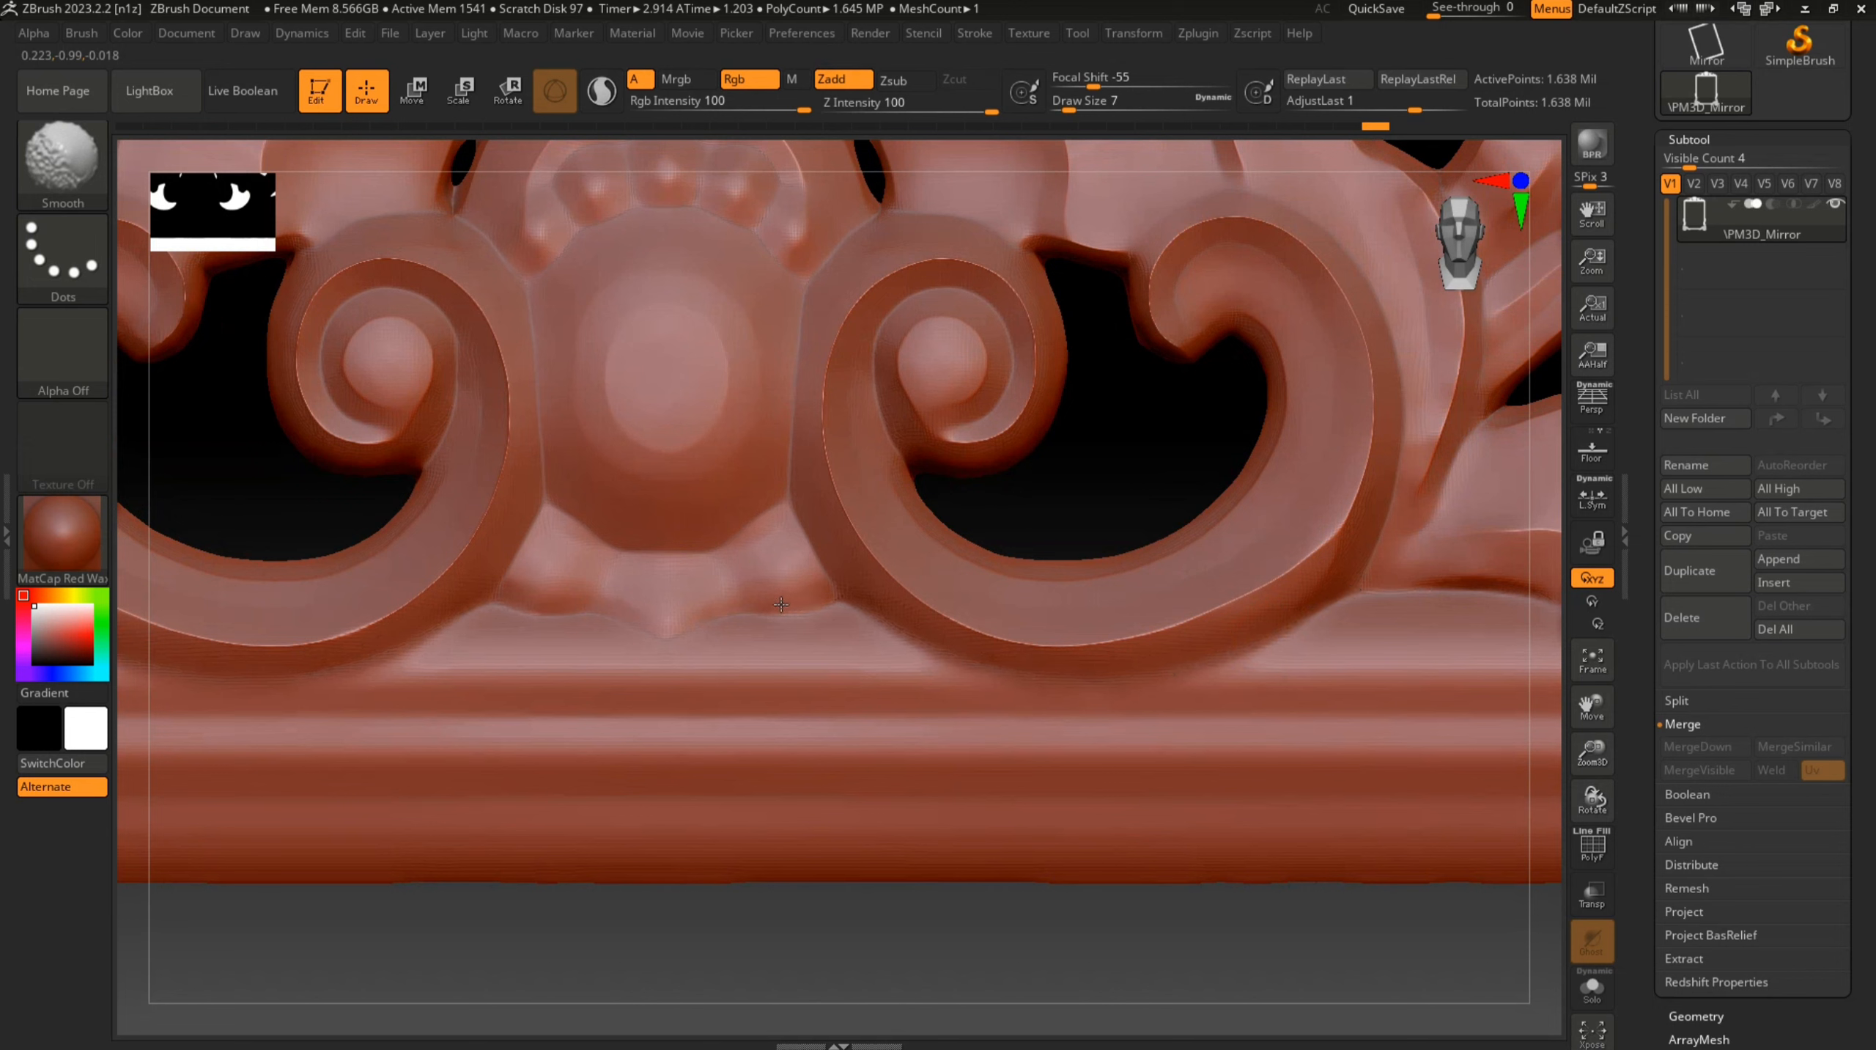
{"action": "left_click_drag", "start_coordinate": [781, 604], "coordinate": [689, 614], "text": "shift"}
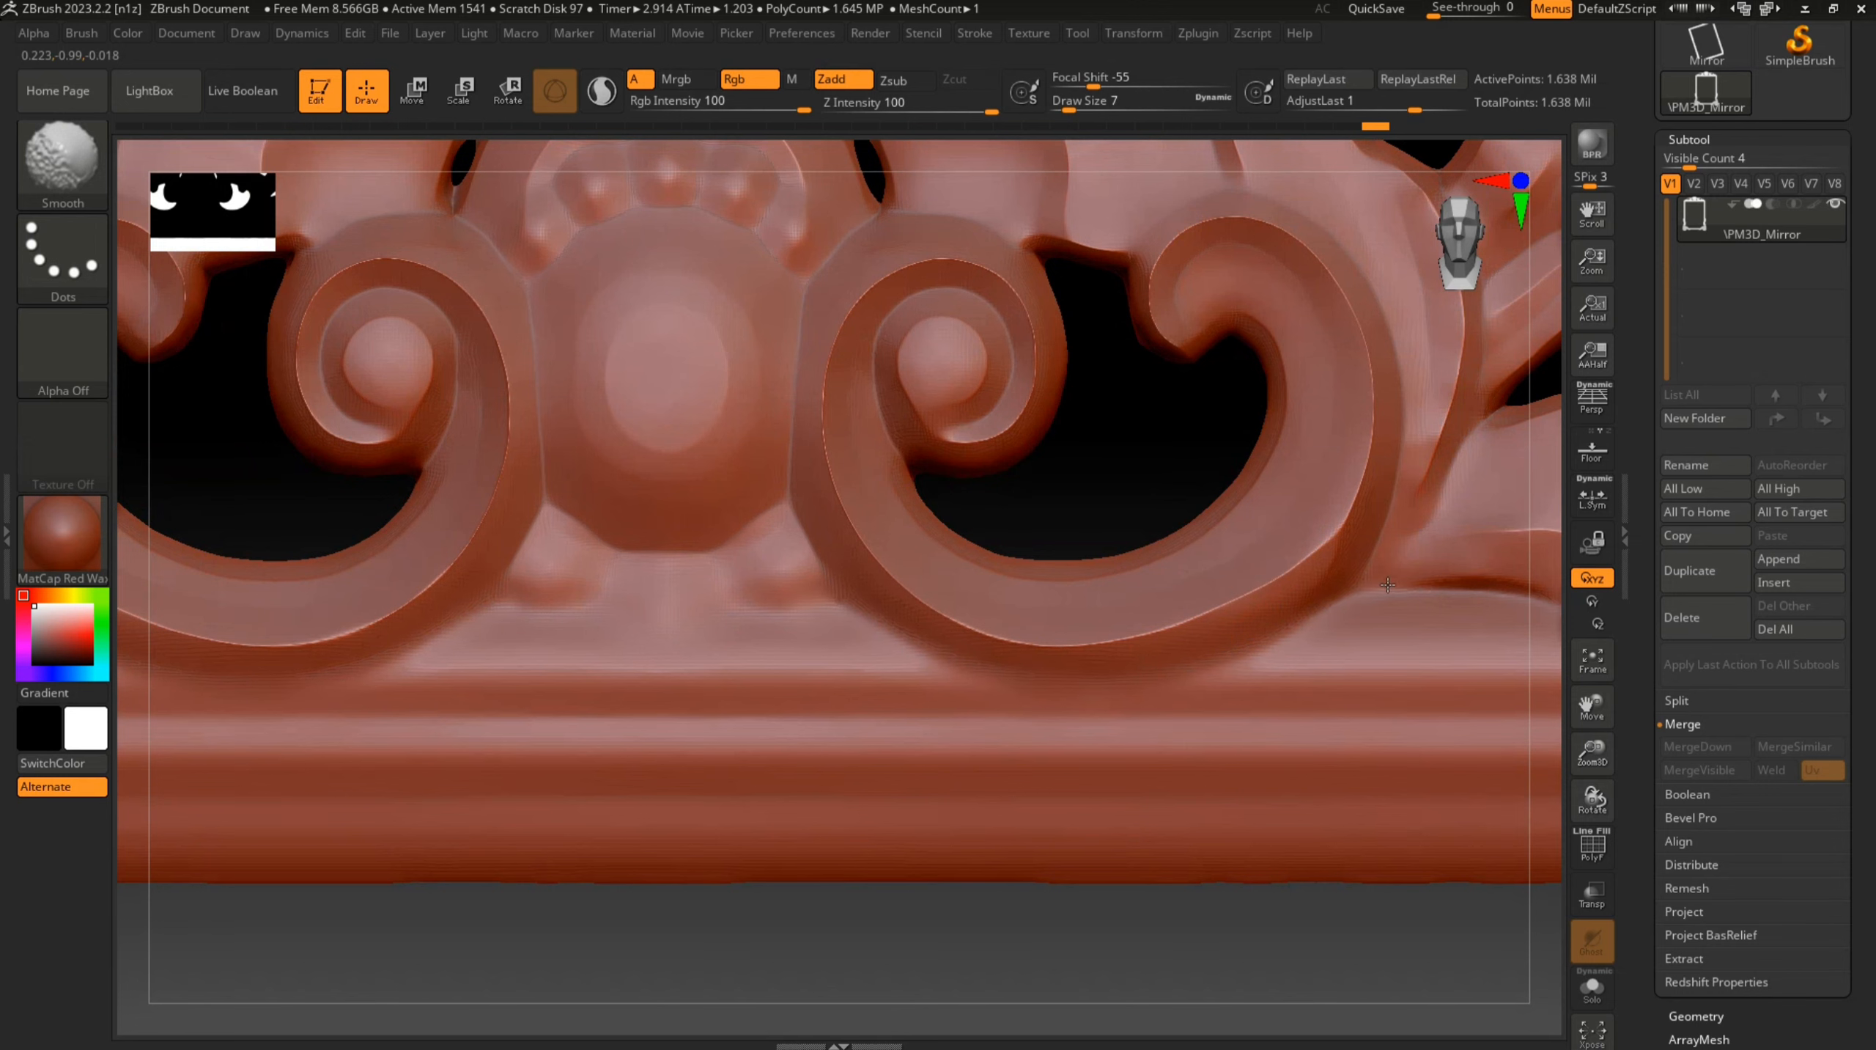
{"action": "left_click_drag", "start_coordinate": [1508, 585], "coordinate": [1534, 592], "text": "shift"}
Smooth the joint along the top rail from the right inner scroll's leaves out to the crest's right end leaf
{"action": "right_click_drag", "start_coordinate": [1421, 593], "coordinate": [697, 685], "text": "alt"}
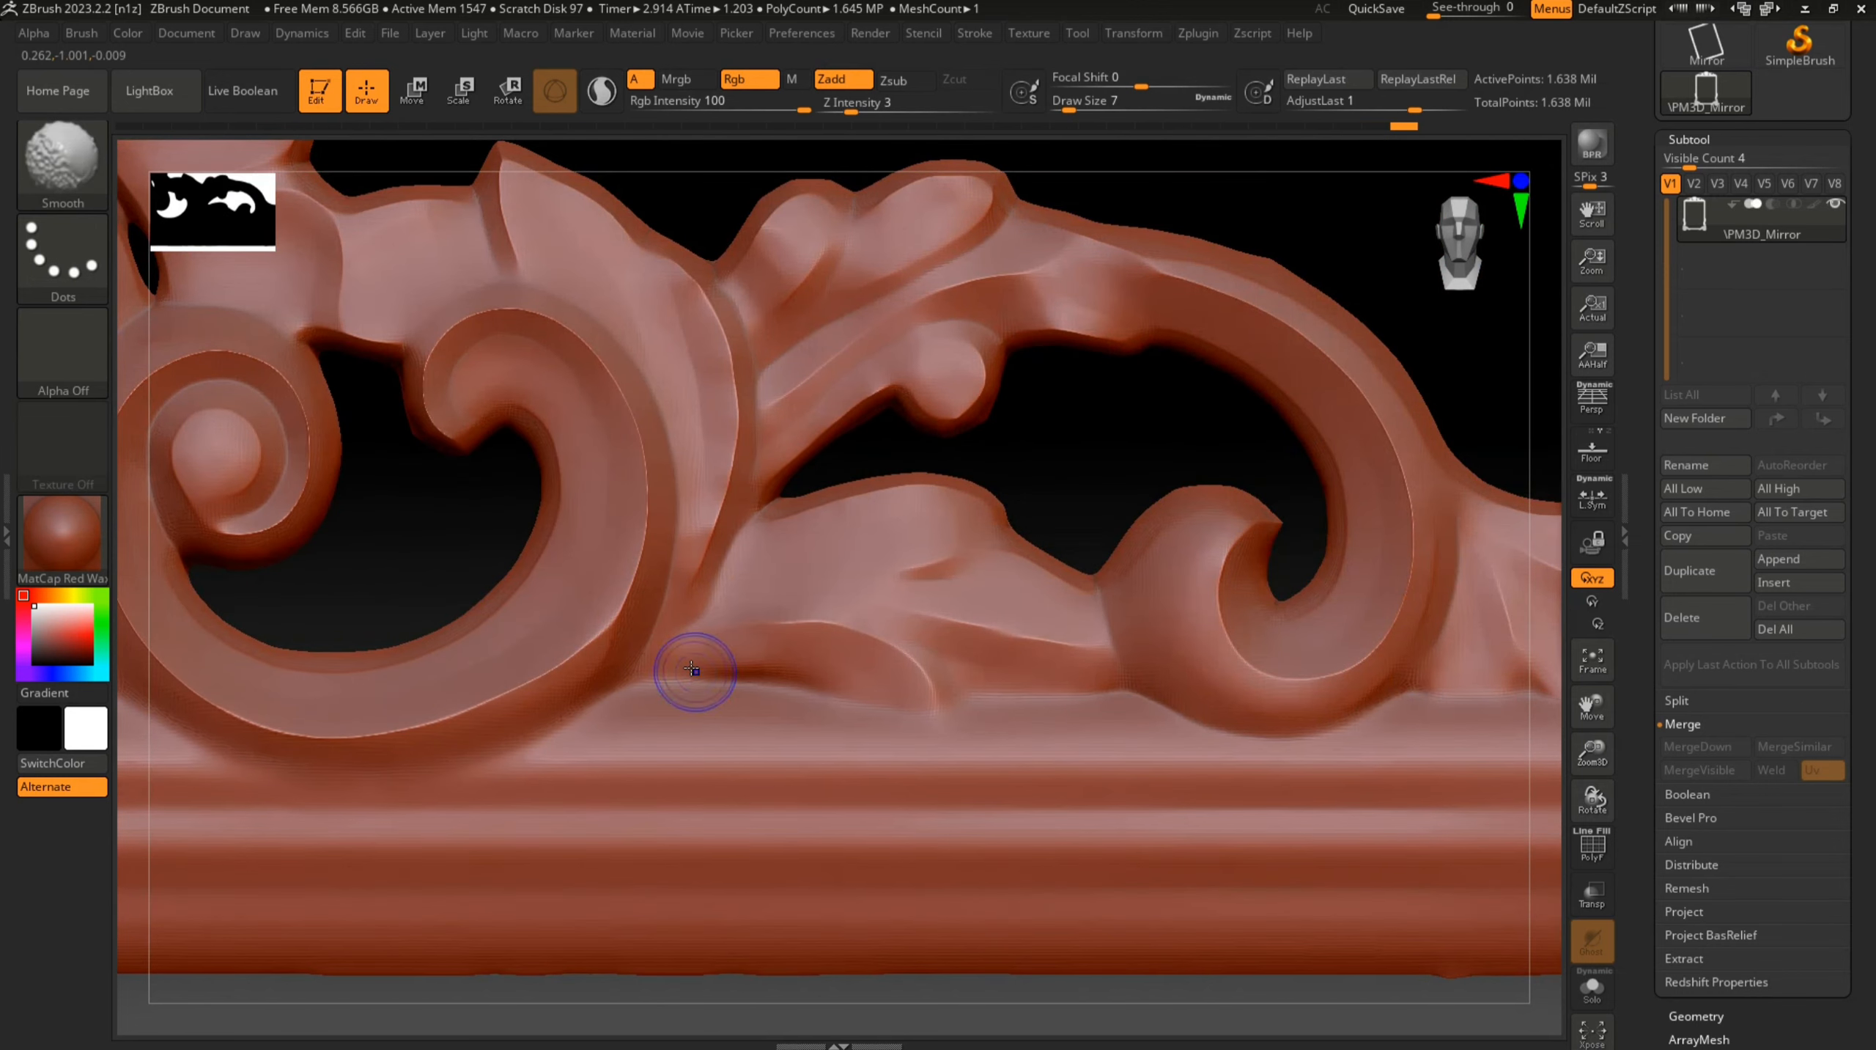
{"action": "left_click_drag", "start_coordinate": [698, 672], "coordinate": [810, 687], "text": "shift"}
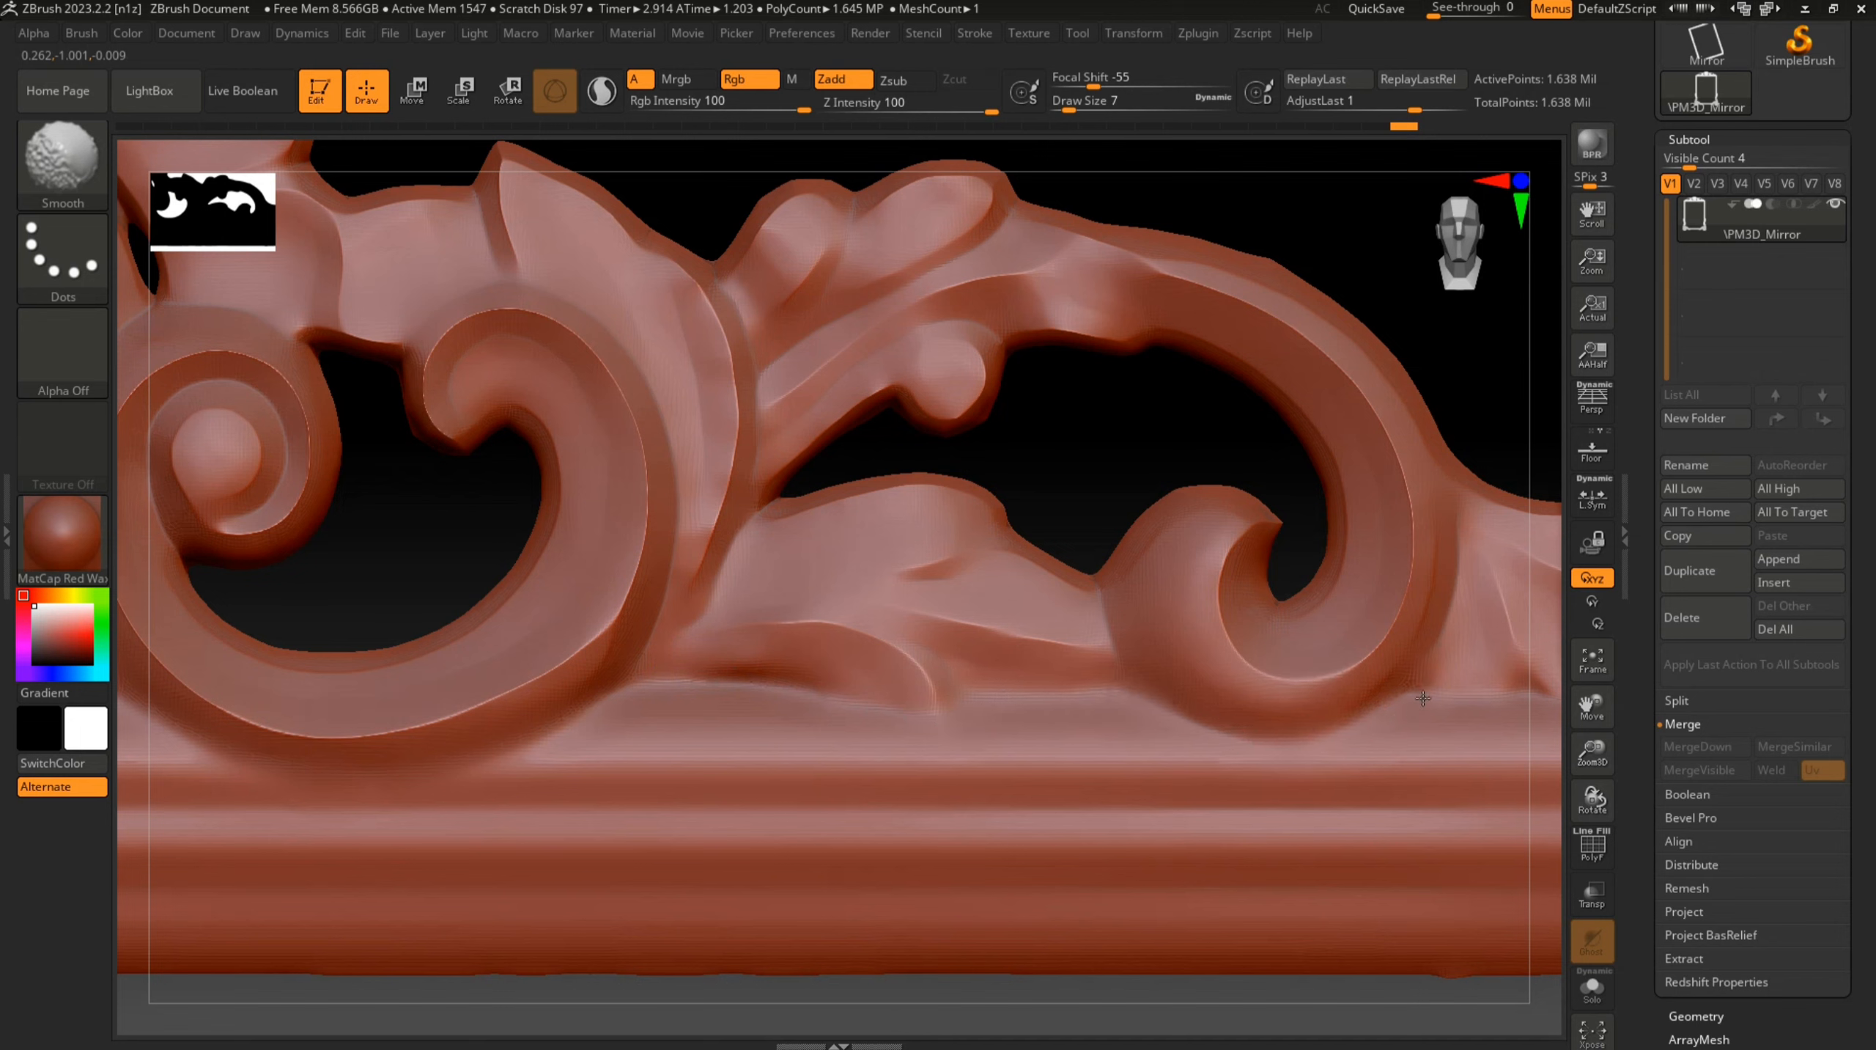
{"action": "right_click_drag", "start_coordinate": [1400, 682], "coordinate": [745, 704], "text": "alt"}
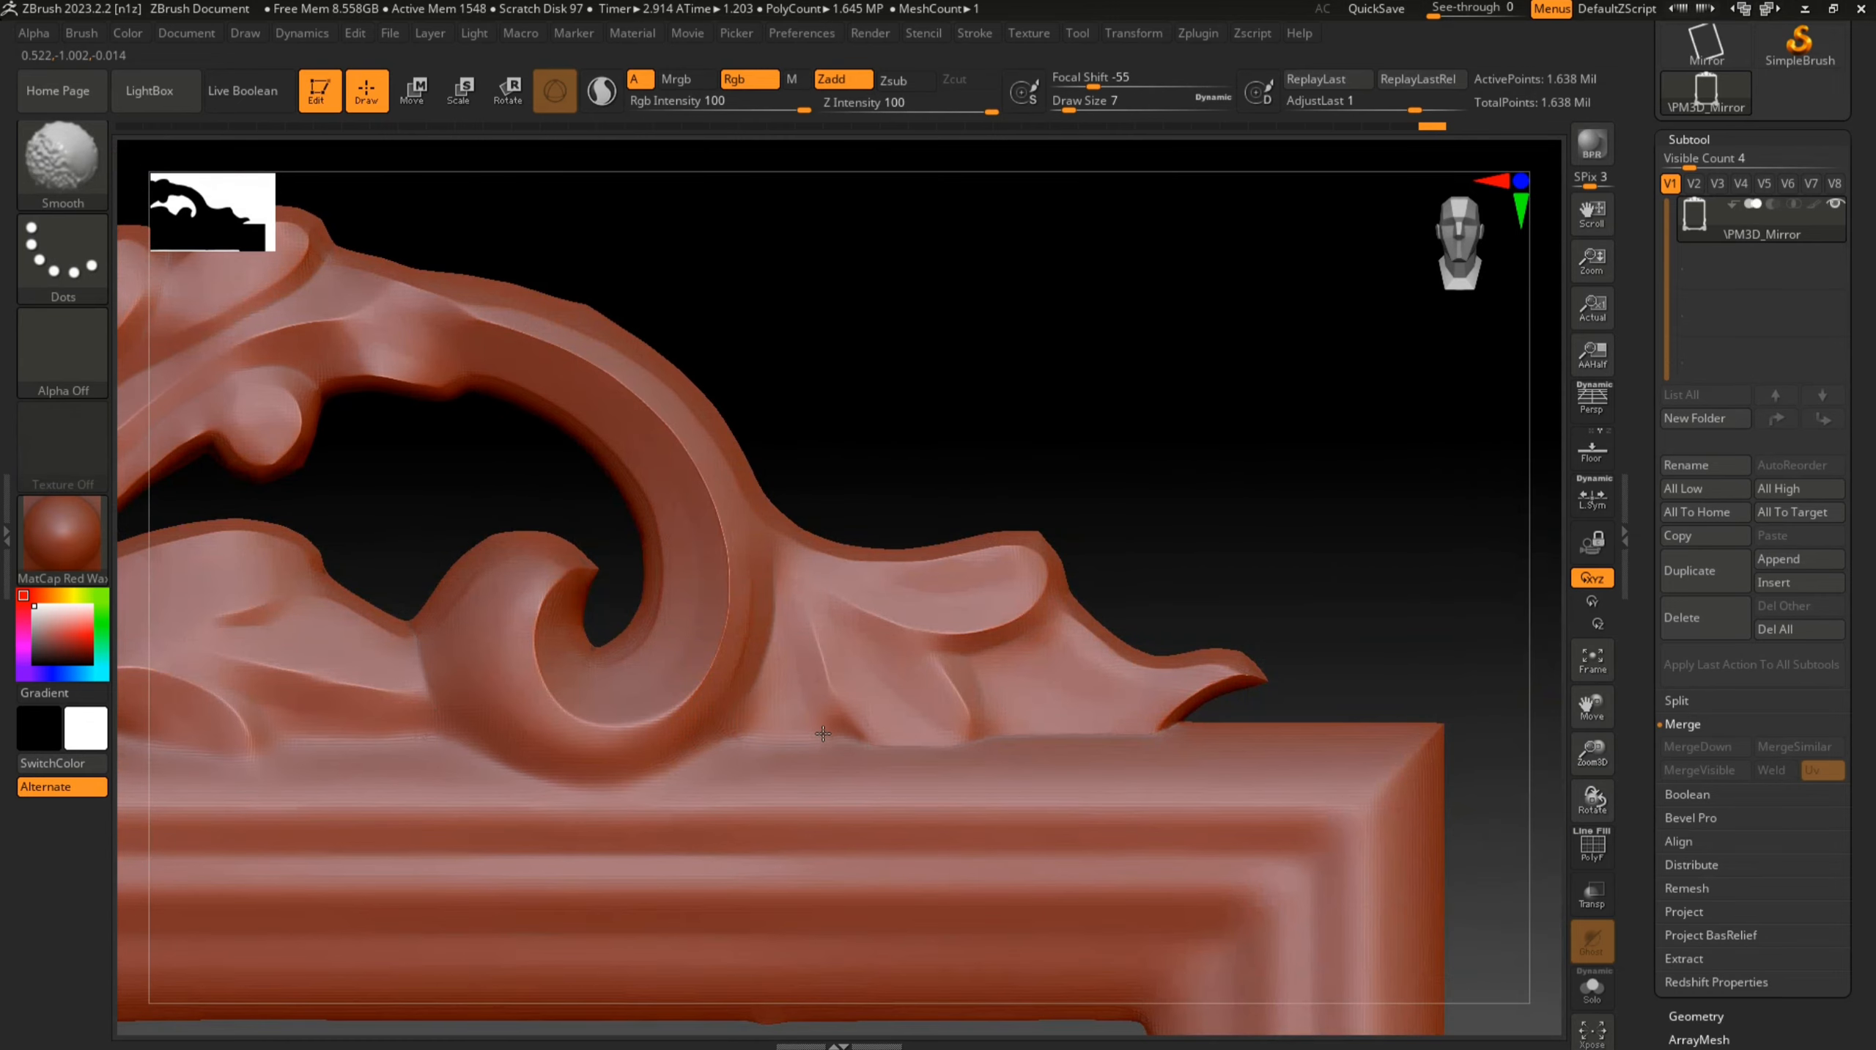
{"action": "left_click_drag", "start_coordinate": [858, 729], "coordinate": [788, 718], "text": "shift"}
Export the finished mirror frame in OBJ format as Mirror.obj, replacing the existing file
{"action": "mouse_move", "coordinate": [794, 706]}
{"action": "right_mouse_down", "text": "ctrl"}
{"action": "mouse_move", "coordinate": [913, 527]}
{"action": "mouse_move", "coordinate": [1010, 706]}
{"action": "right_mouse_up", "text": "ctrl"}
{"action": "mouse_move", "coordinate": [1010, 706]}
{"action": "right_mouse_down", "text": "alt"}
{"action": "mouse_move", "coordinate": [919, 450]}
{"action": "mouse_move", "coordinate": [919, 184]}
{"action": "right_mouse_up", "text": "alt"}
{"action": "right_click_drag", "start_coordinate": [1013, 529], "coordinate": [1068, 560], "text": "ctrl"}
{"action": "scroll", "coordinate": [1819, 156], "scroll_direction": "up", "scroll_amount": 5}
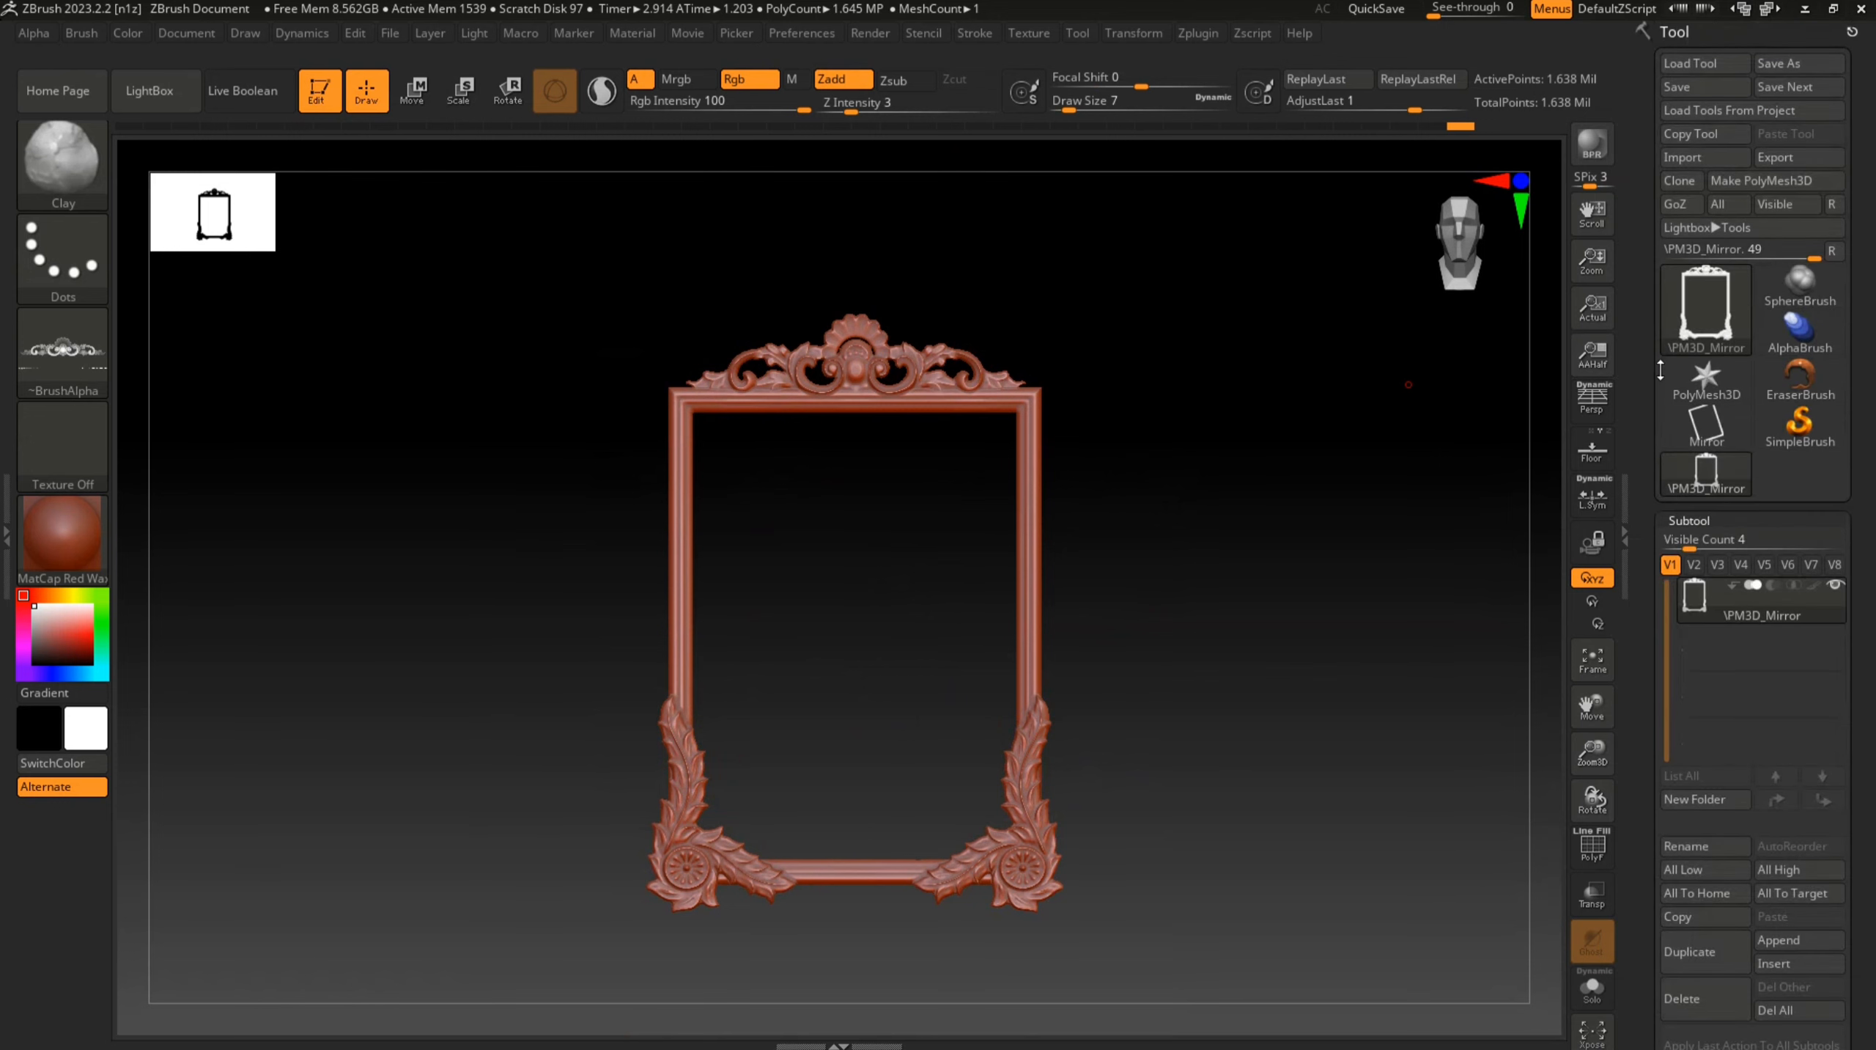
{"action": "left_click", "coordinate": [1819, 156]}
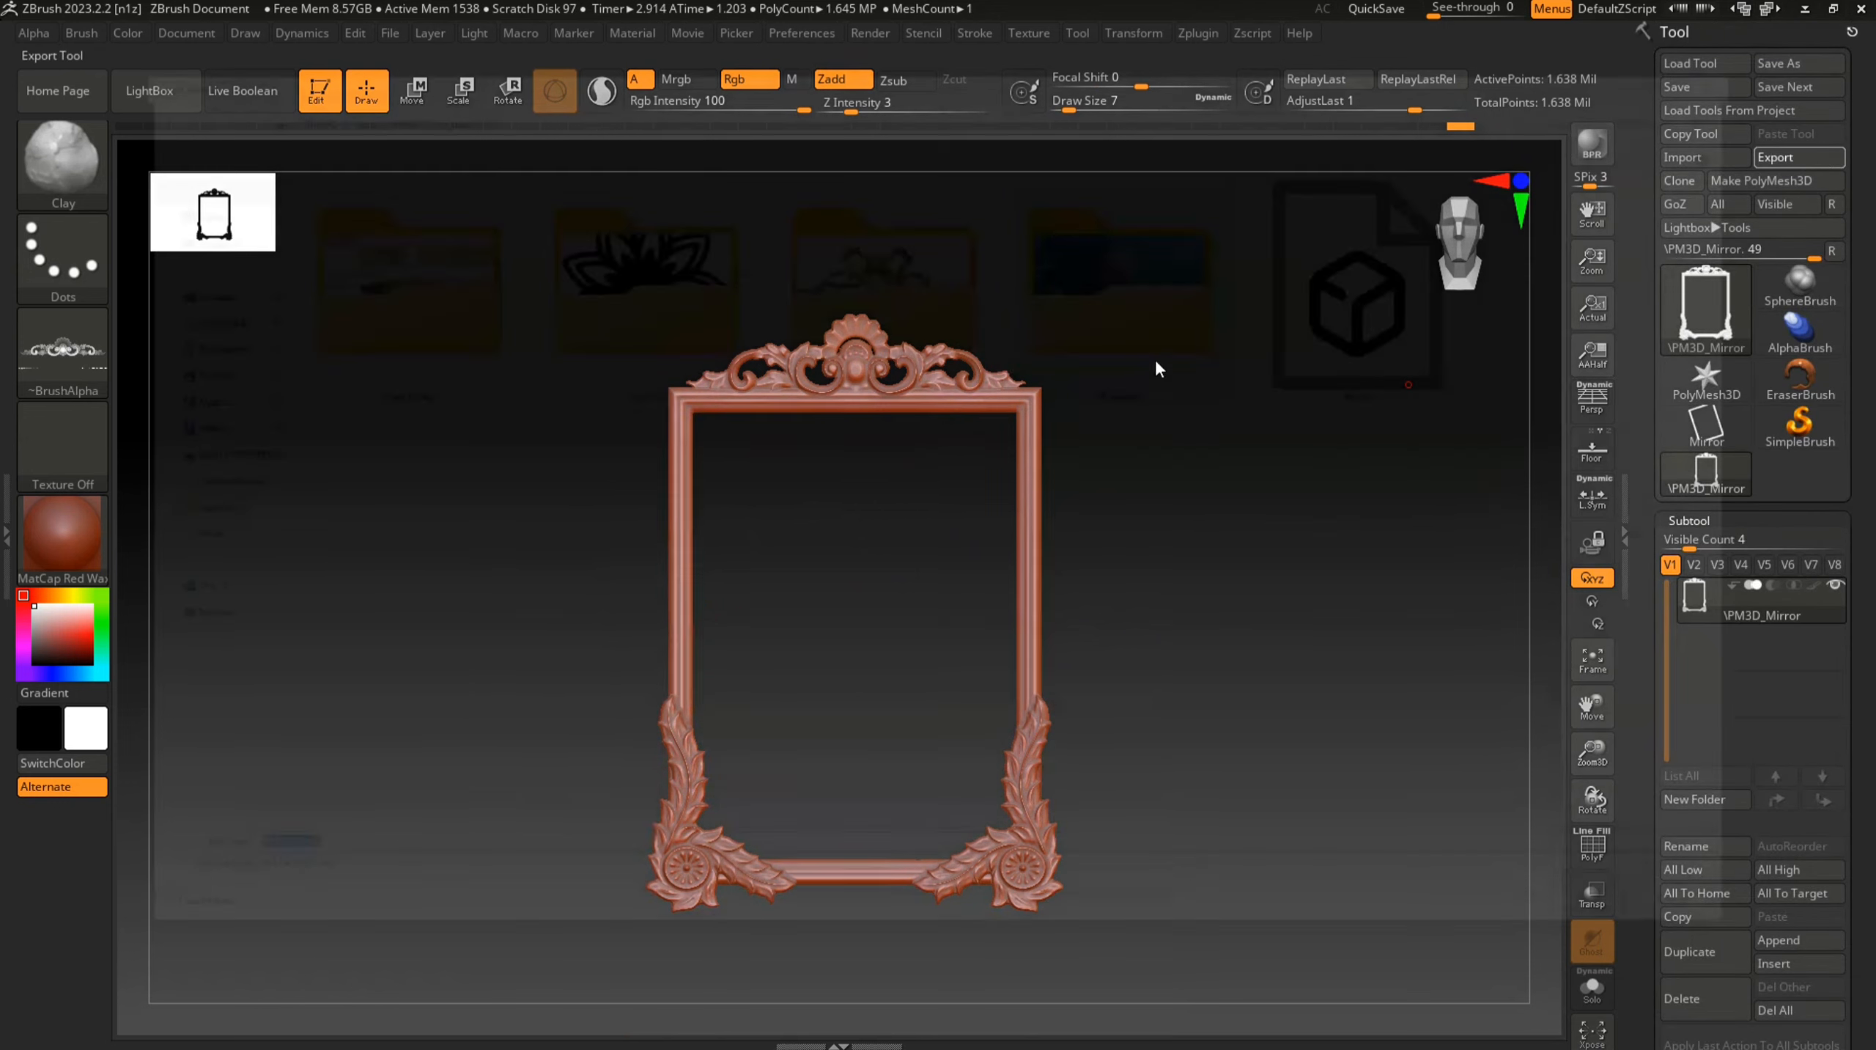
{"action": "left_click", "coordinate": [1438, 316]}
{"action": "double_click", "coordinate": [1438, 316]}
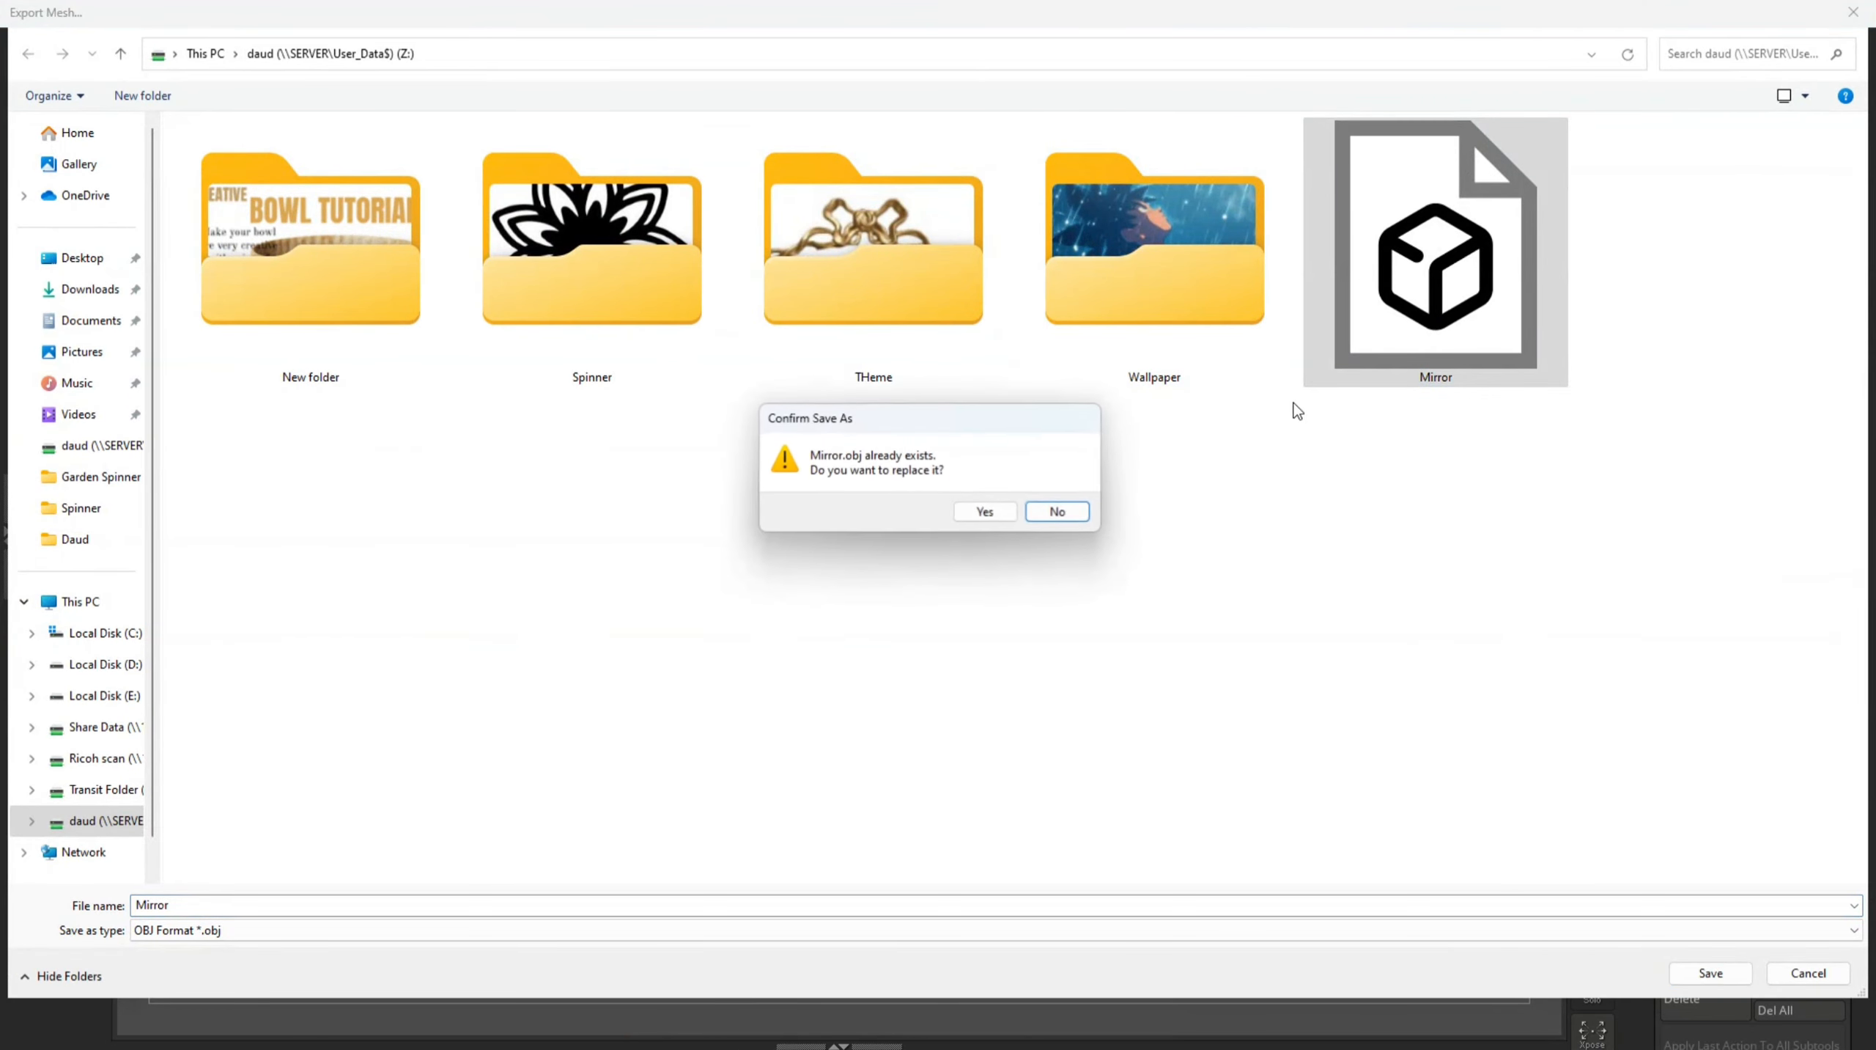
{"action": "left_click", "coordinate": [1012, 512]}
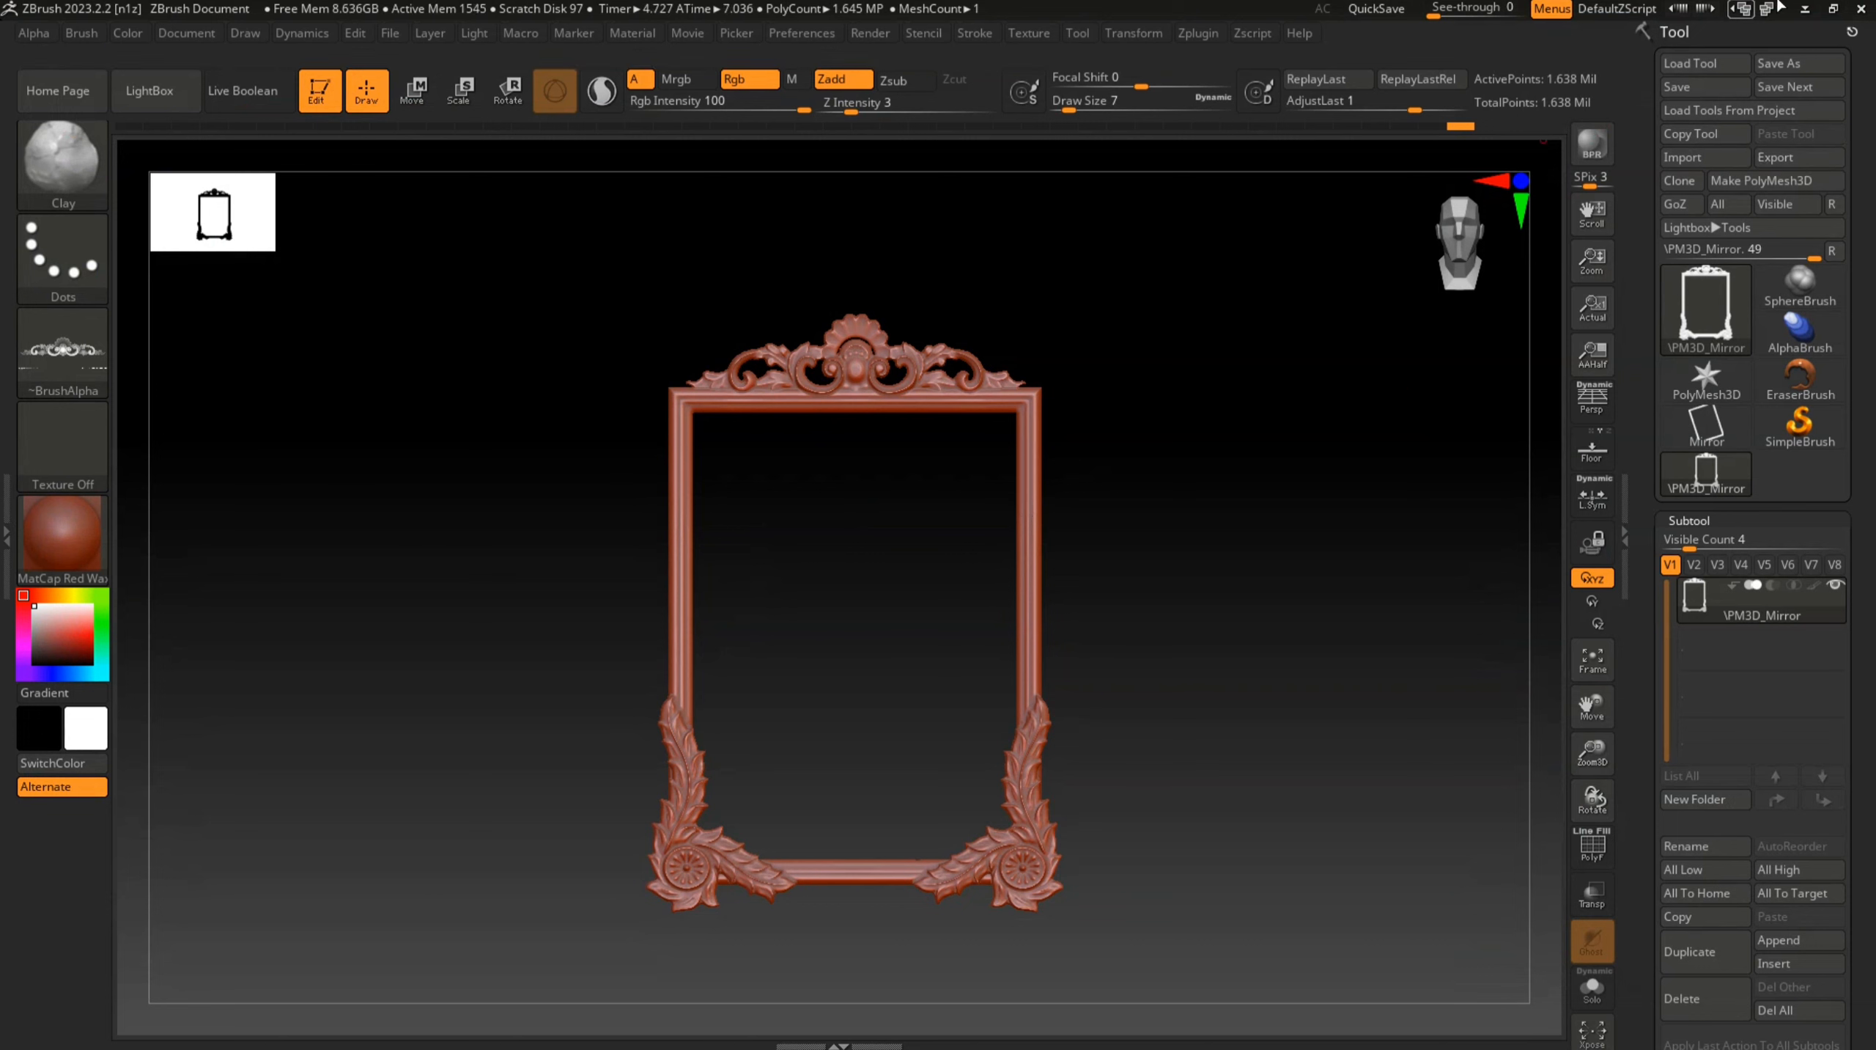
Switch to Rhinoceros and show the hidden mirror panel inside the plain frame
{"action": "left_click", "coordinate": [1807, 8]}
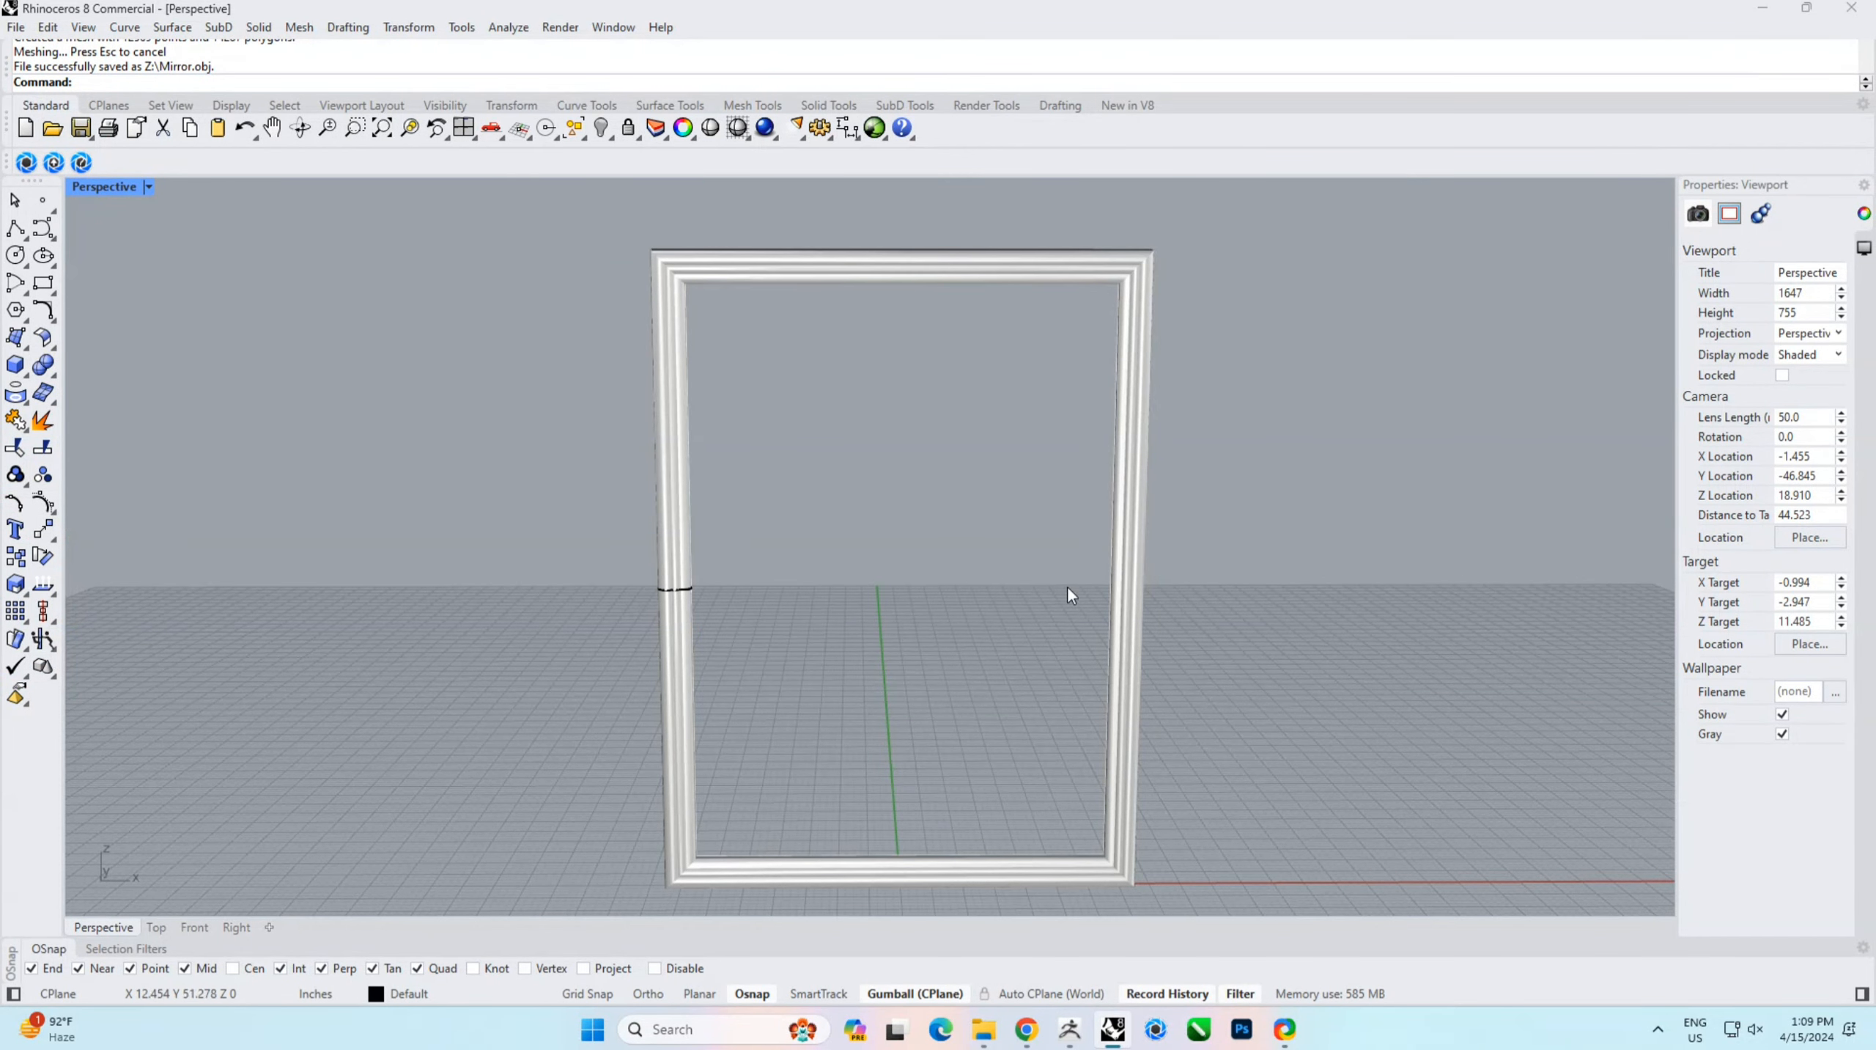
{"action": "left_click_drag", "start_coordinate": [1257, 449], "coordinate": [703, 228]}
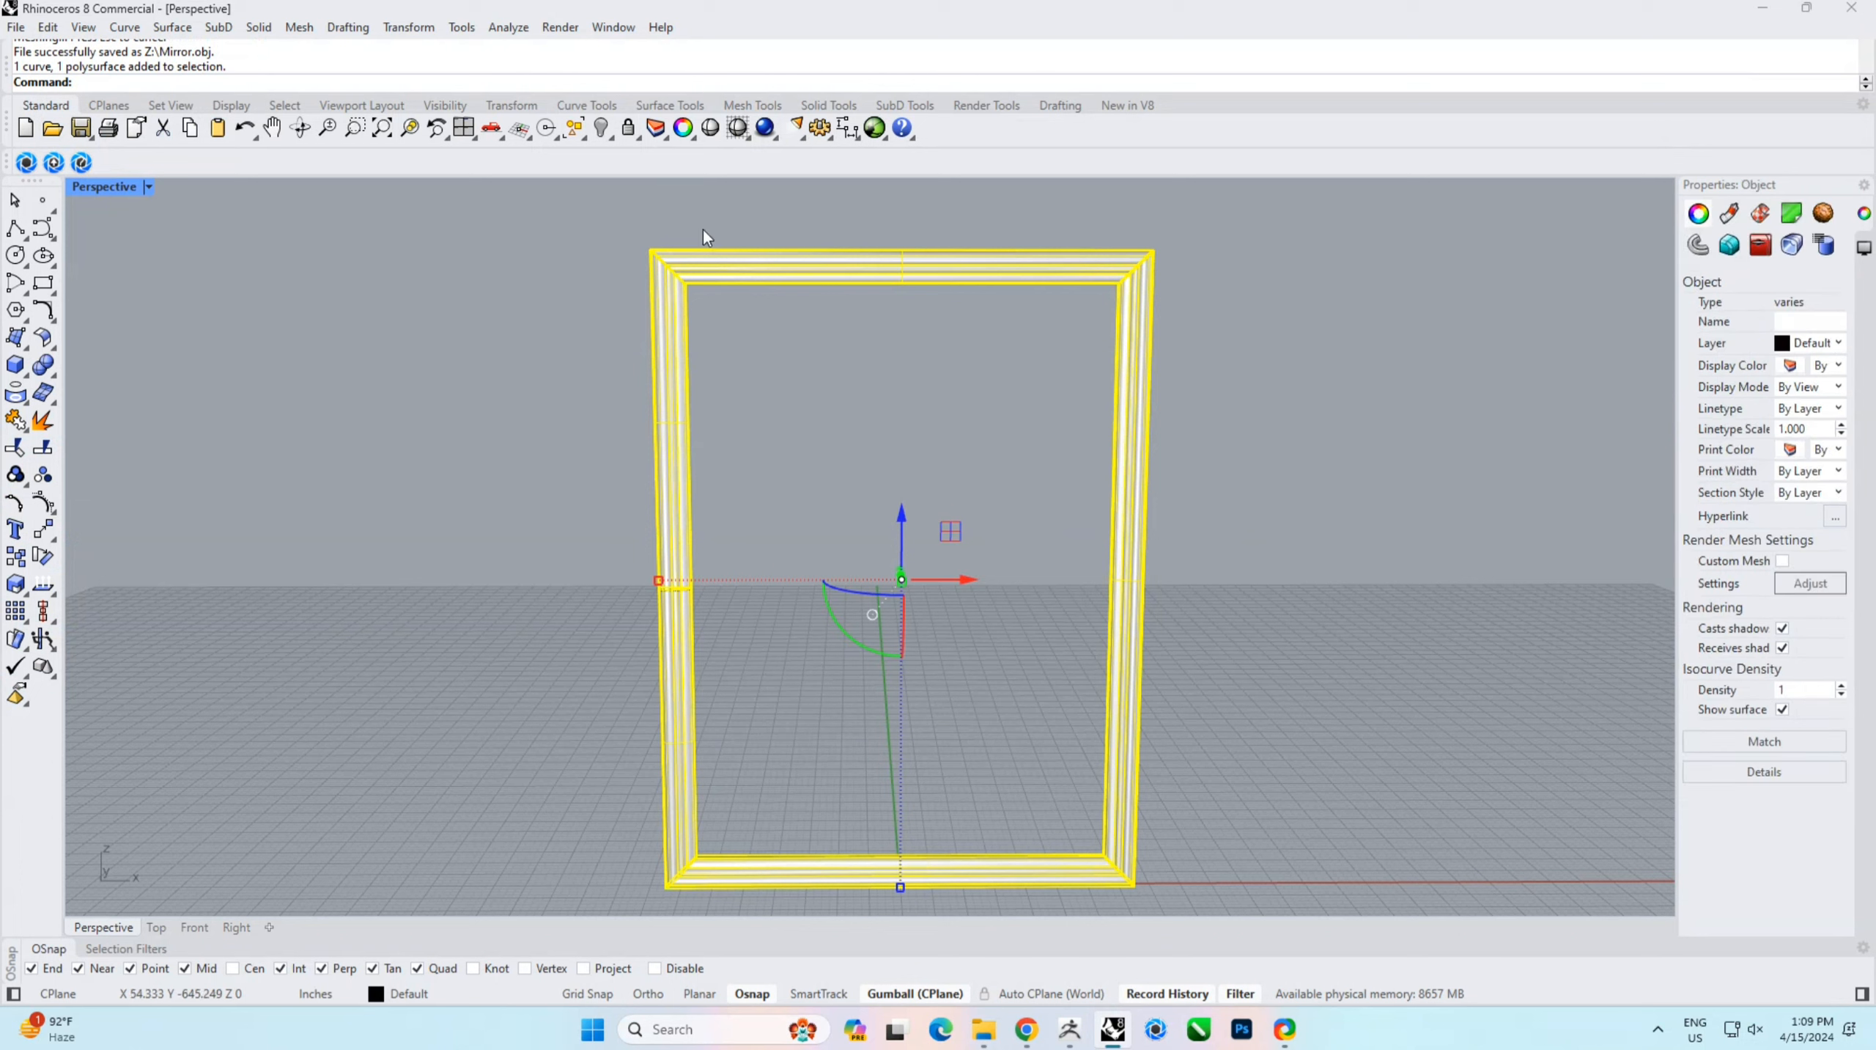
{"action": "left_click", "coordinate": [614, 140]}
{"action": "left_click", "coordinate": [630, 164]}
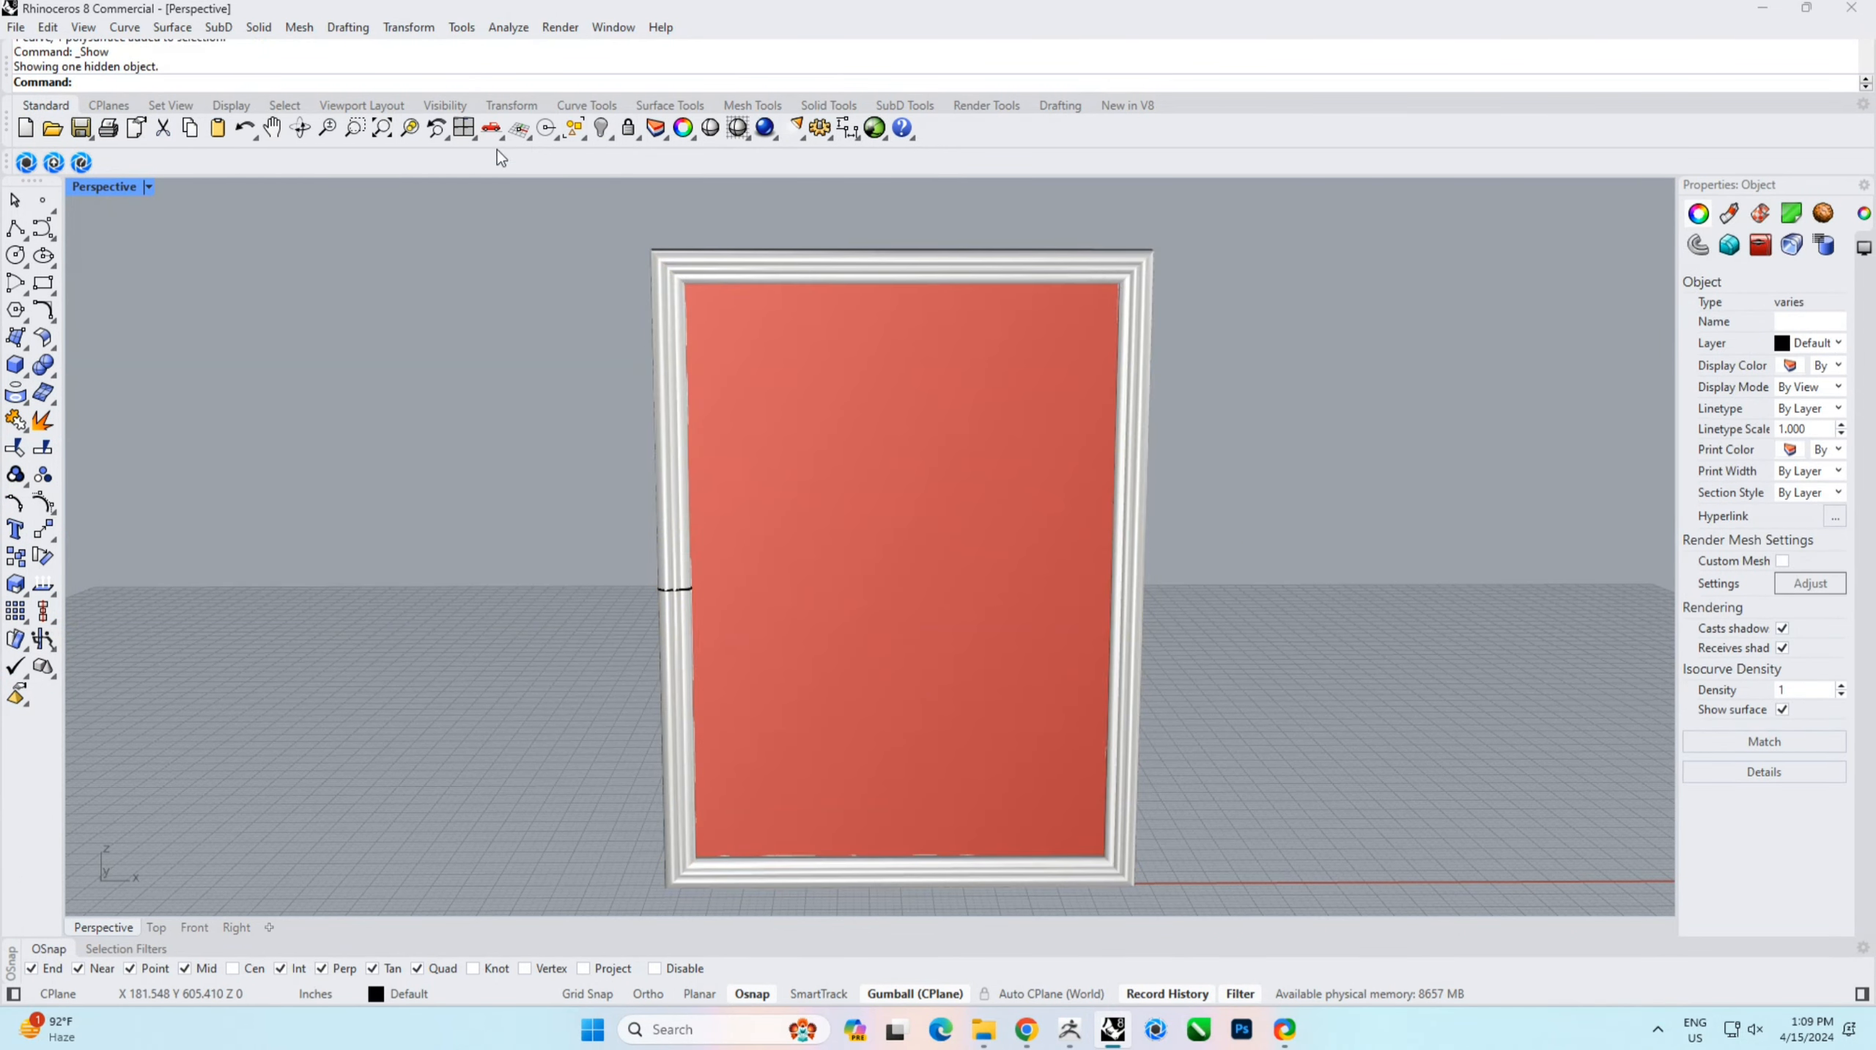
Hide the plain frame polysurface and its outline and profile curves, keeping only the red mirror panel shown
{"action": "left_click", "coordinate": [649, 297]}
{"action": "key", "text": "ctrl+h"}
{"action": "left_click_drag", "start_coordinate": [504, 191], "coordinate": [1331, 987]}
{"action": "left_click", "coordinate": [1058, 643], "text": "ctrl"}
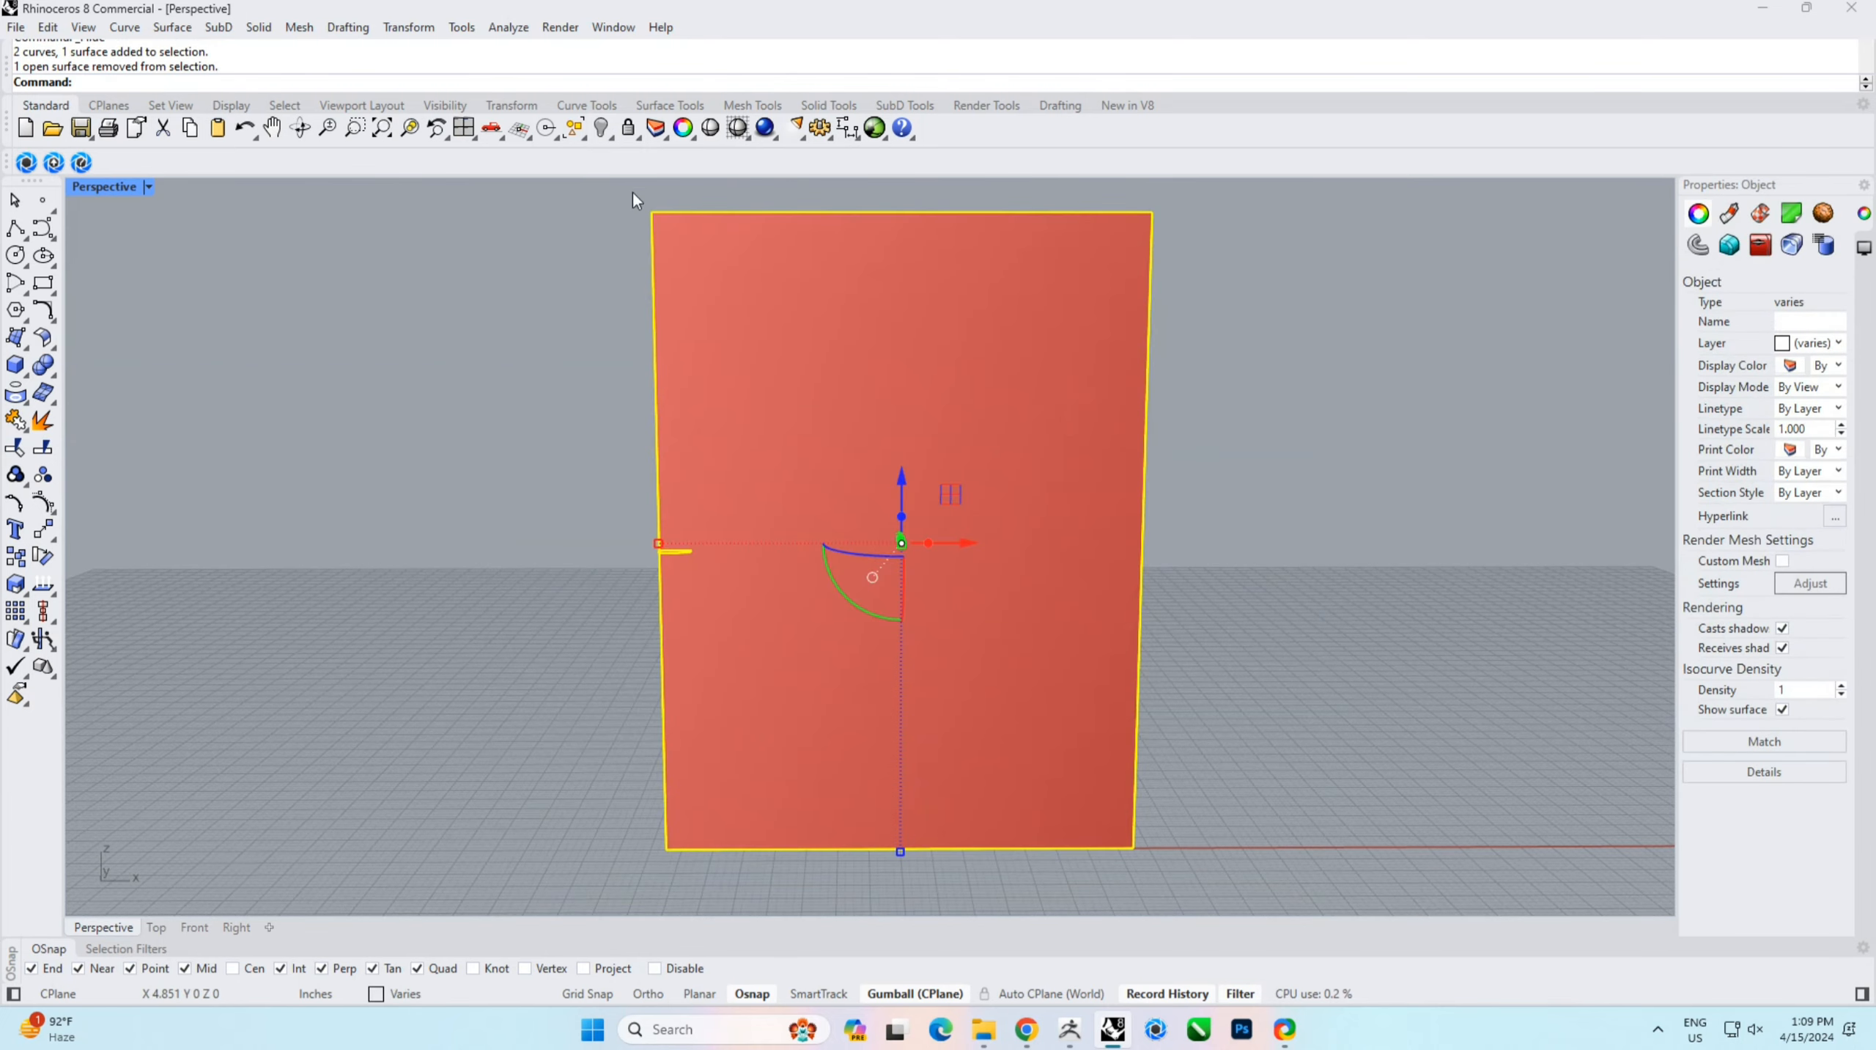
{"action": "left_click", "coordinate": [601, 129]}
{"action": "right_click_drag", "start_coordinate": [1028, 639], "coordinate": [963, 660]}
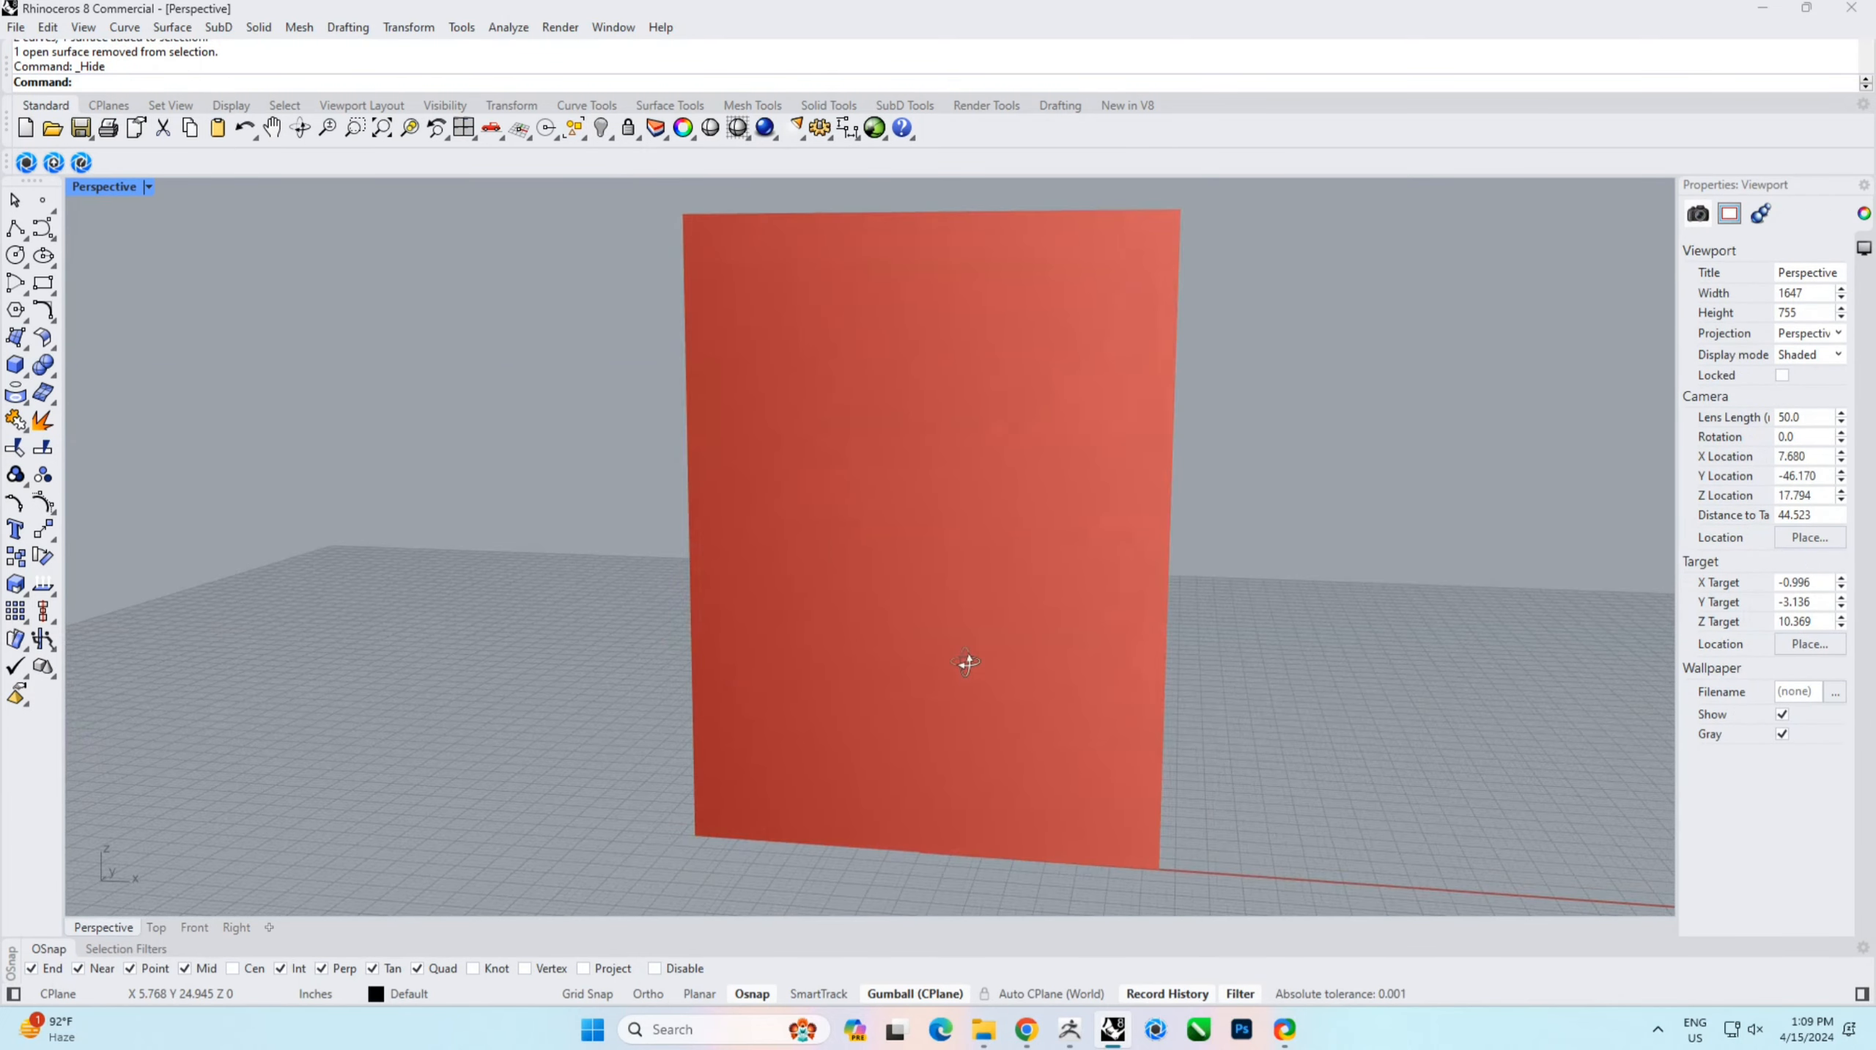
Import Mirror.obj from the Z: drive into the open Rhino model, clear the selection and view the ornate frame around the panel
{"action": "left_click", "coordinate": [984, 1029]}
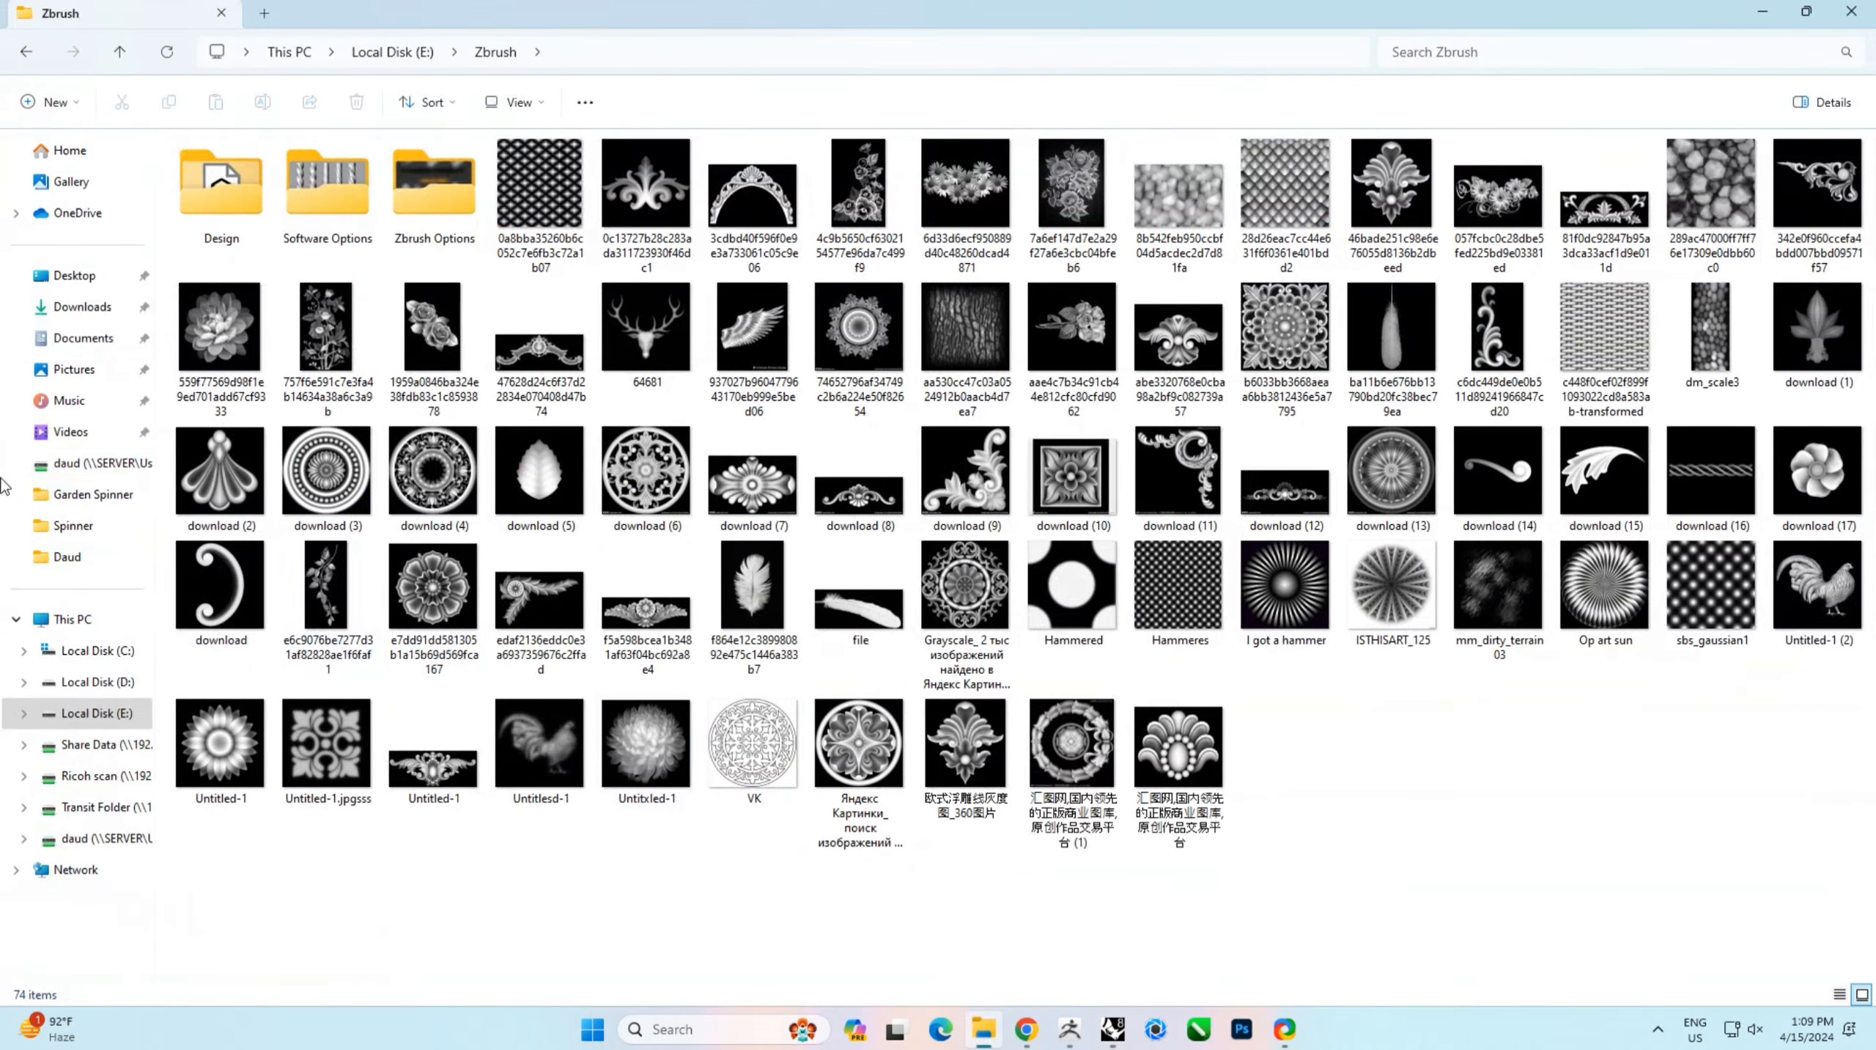
{"action": "left_click", "coordinate": [80, 463]}
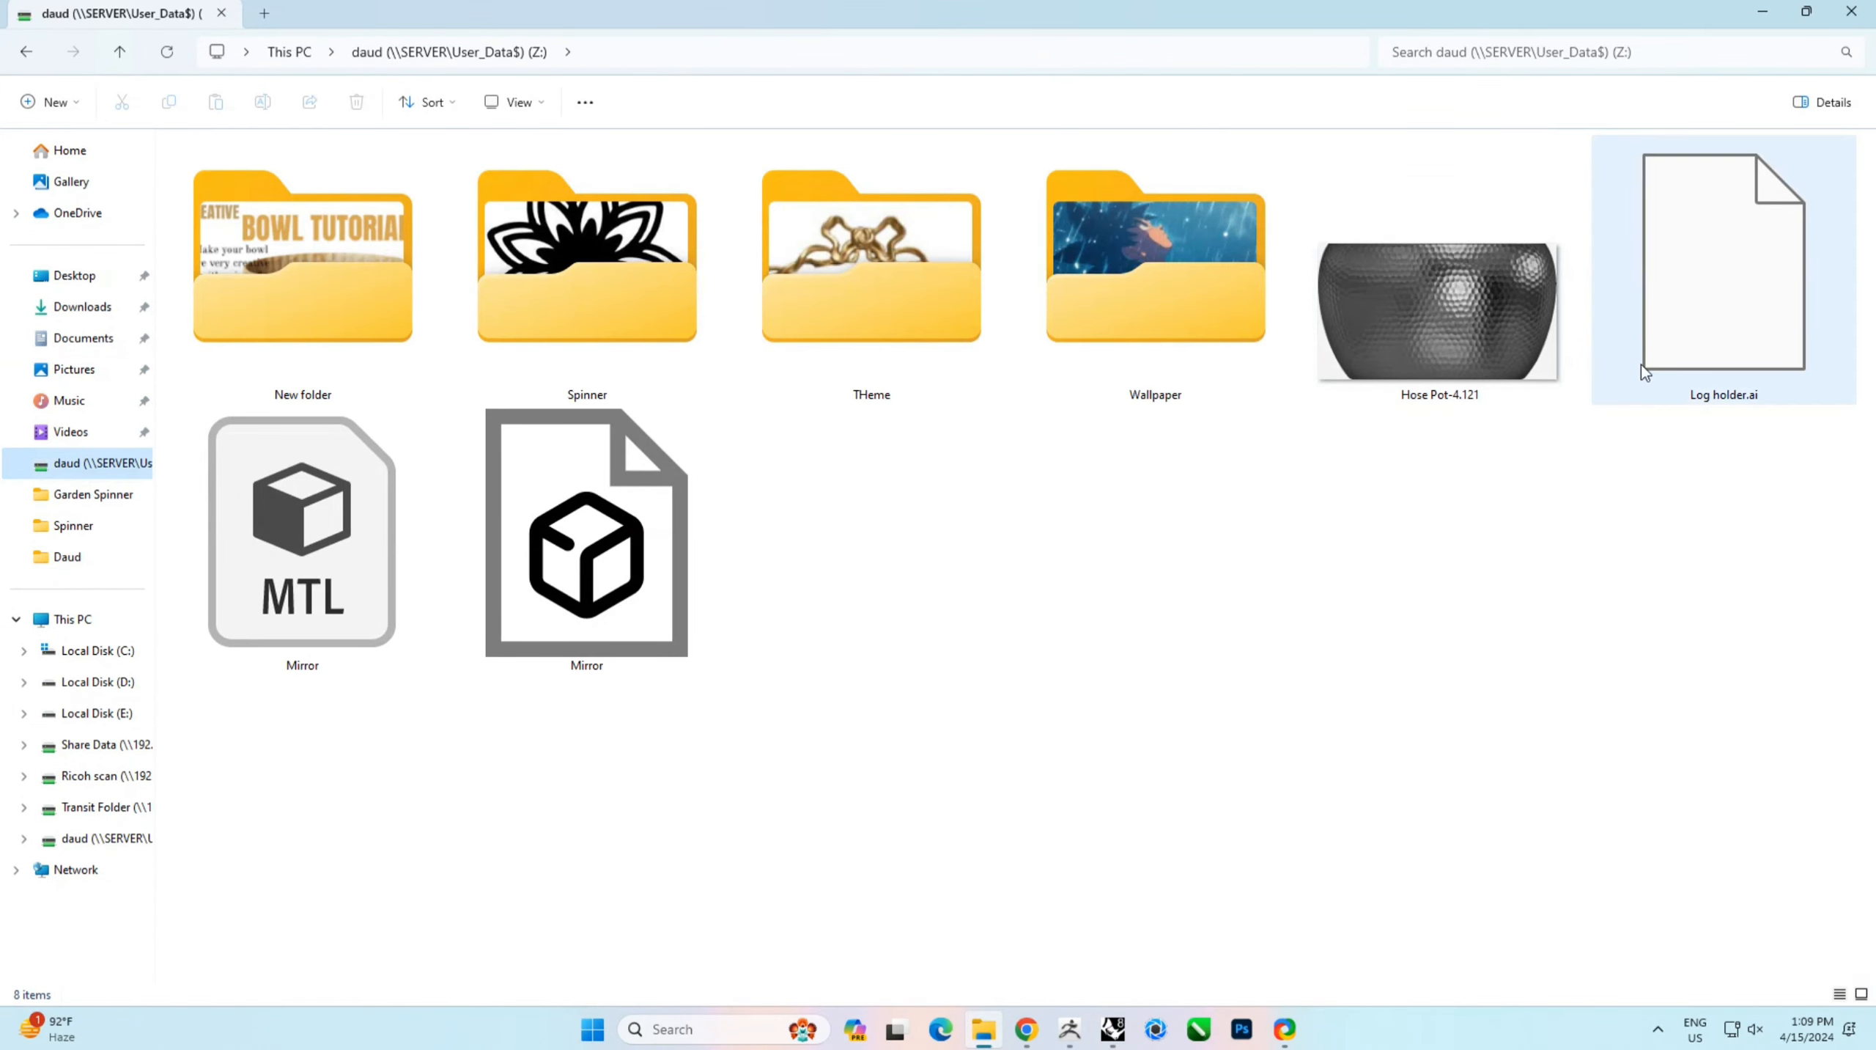
{"action": "left_click_drag", "start_coordinate": [604, 519], "coordinate": [1272, 430]}
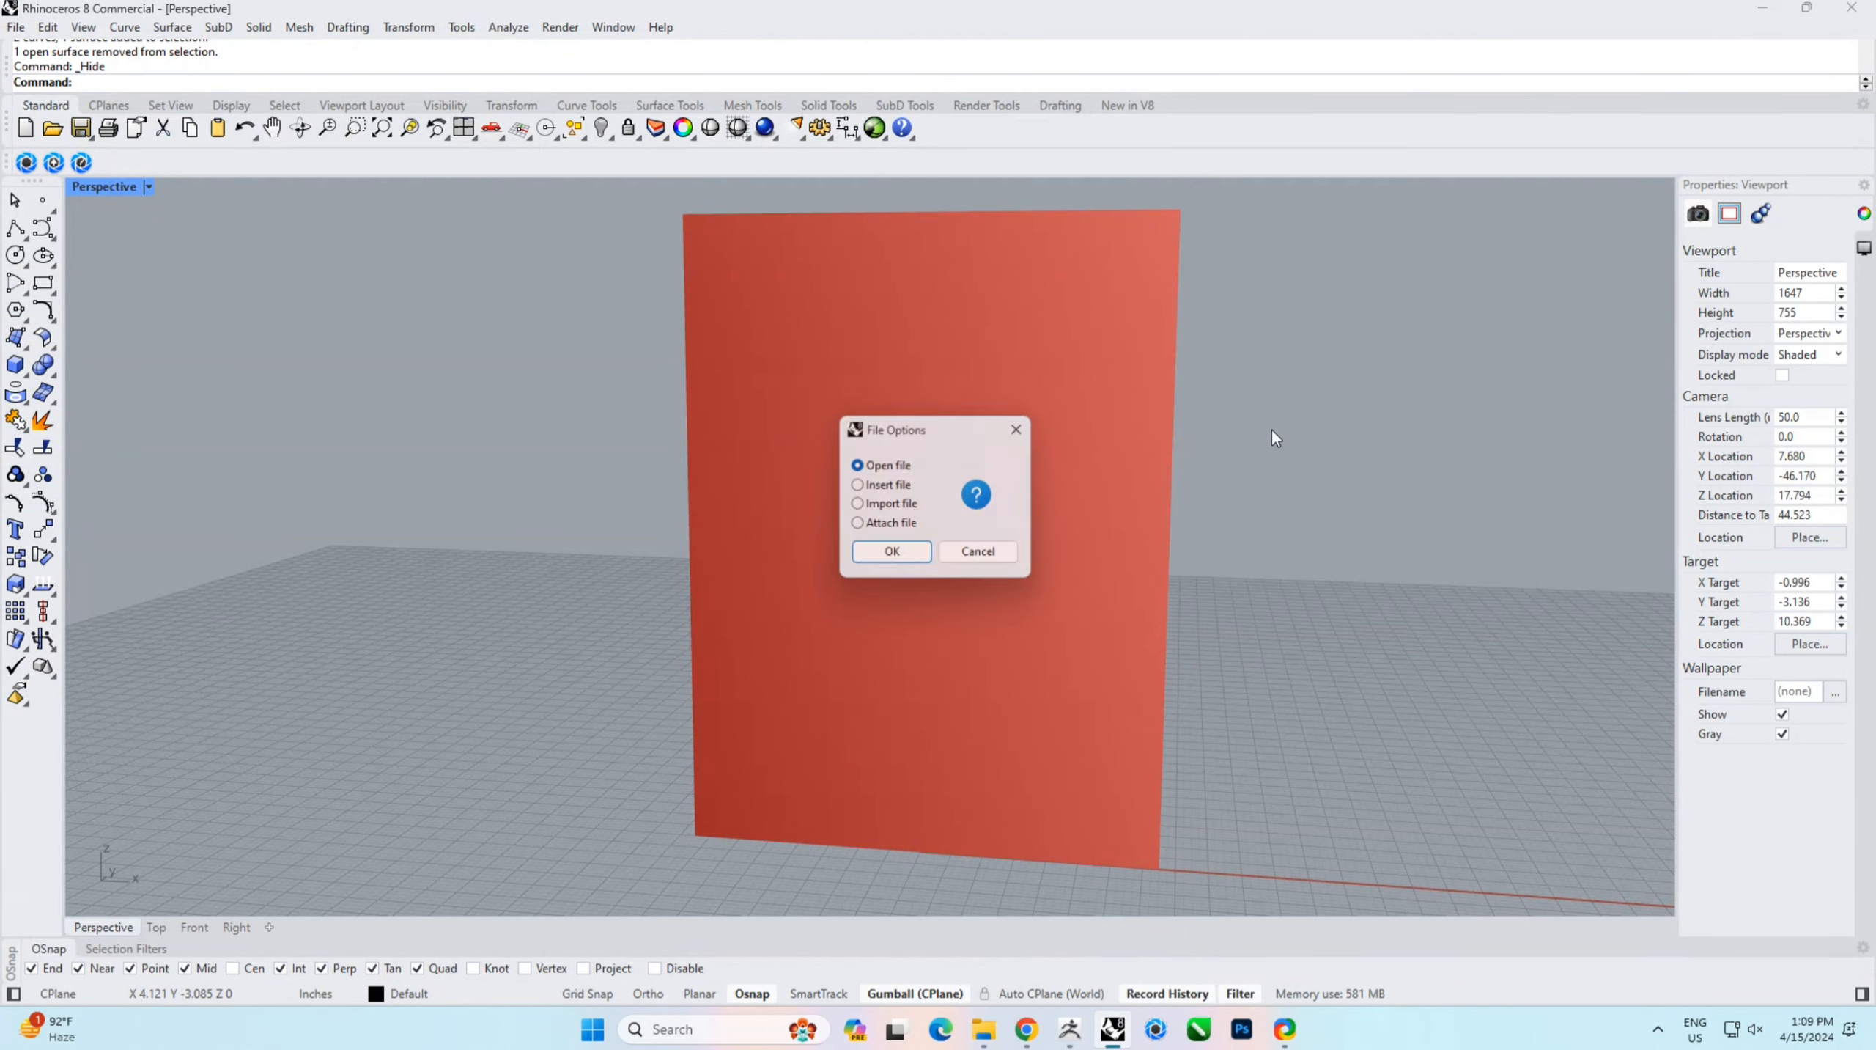
{"action": "left_click", "coordinate": [857, 505]}
{"action": "left_click", "coordinate": [893, 555]}
{"action": "left_click", "coordinate": [873, 621]}
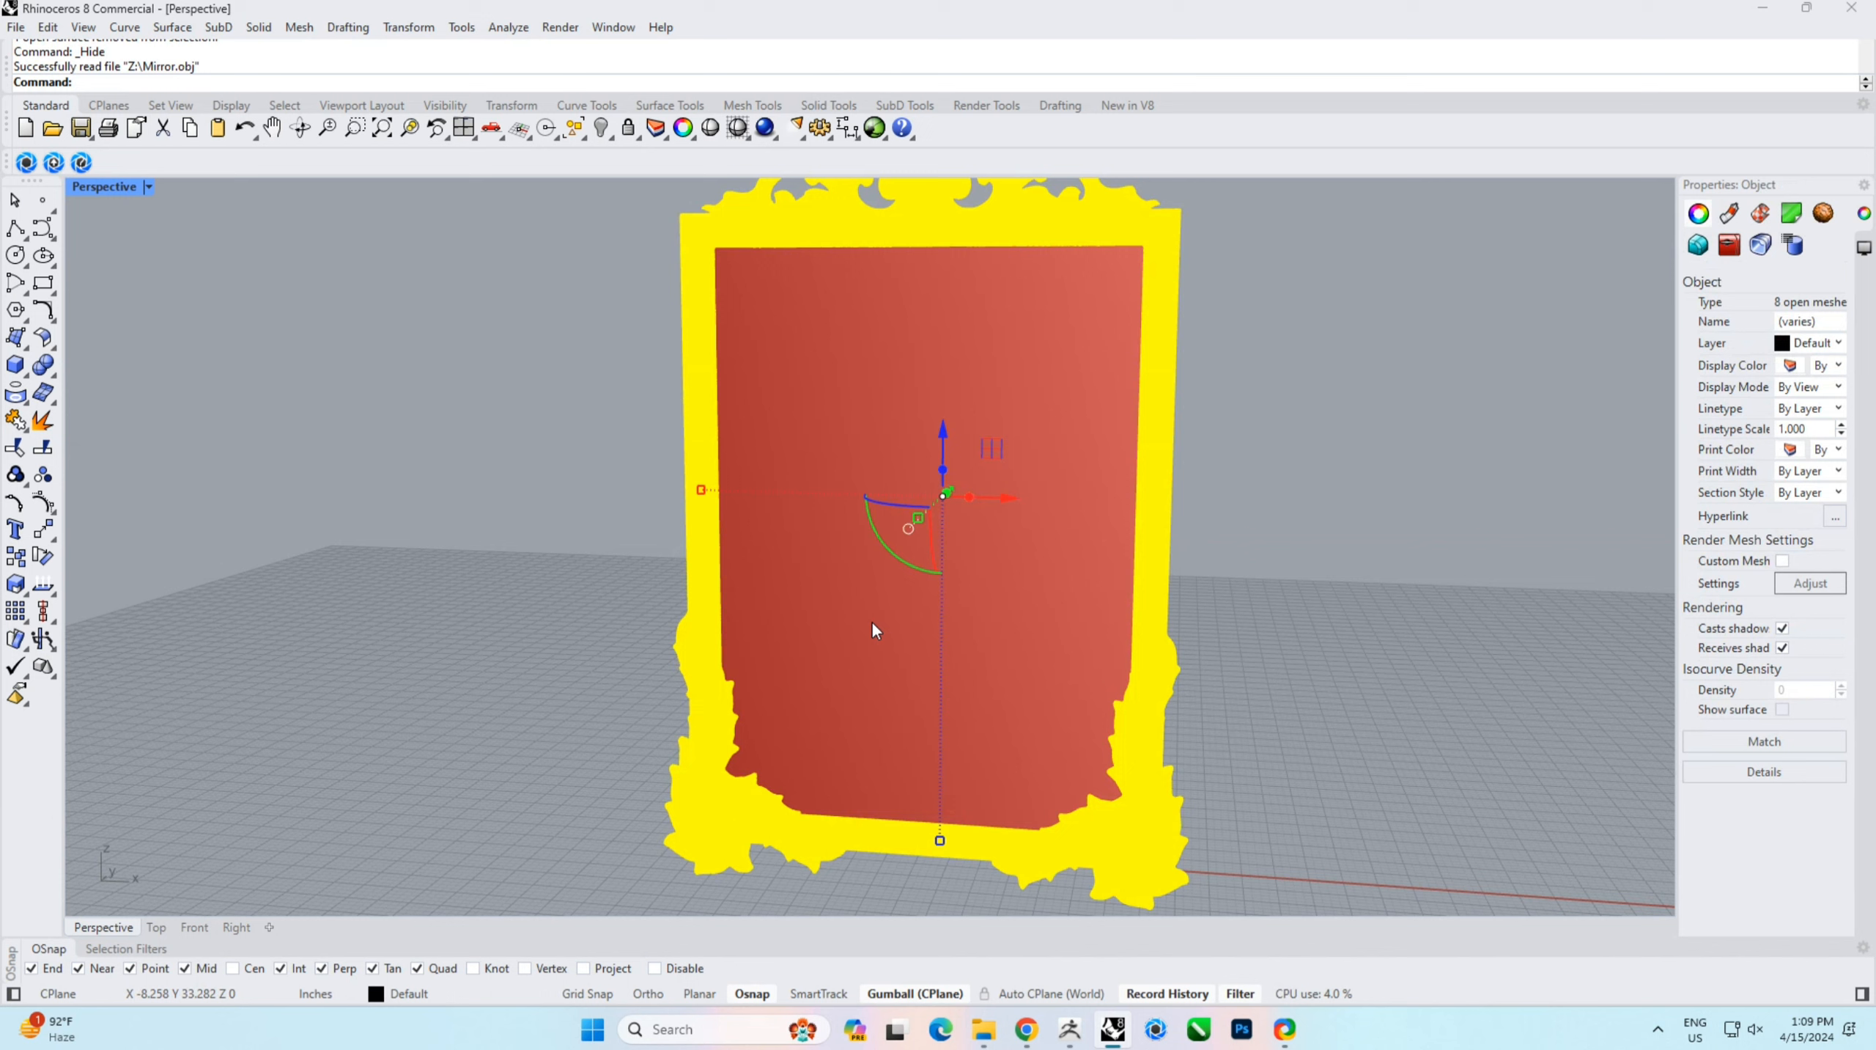
{"action": "left_click", "coordinate": [1208, 533]}
{"action": "scroll", "coordinate": [1208, 551], "scroll_direction": "down", "scroll_amount": 2}
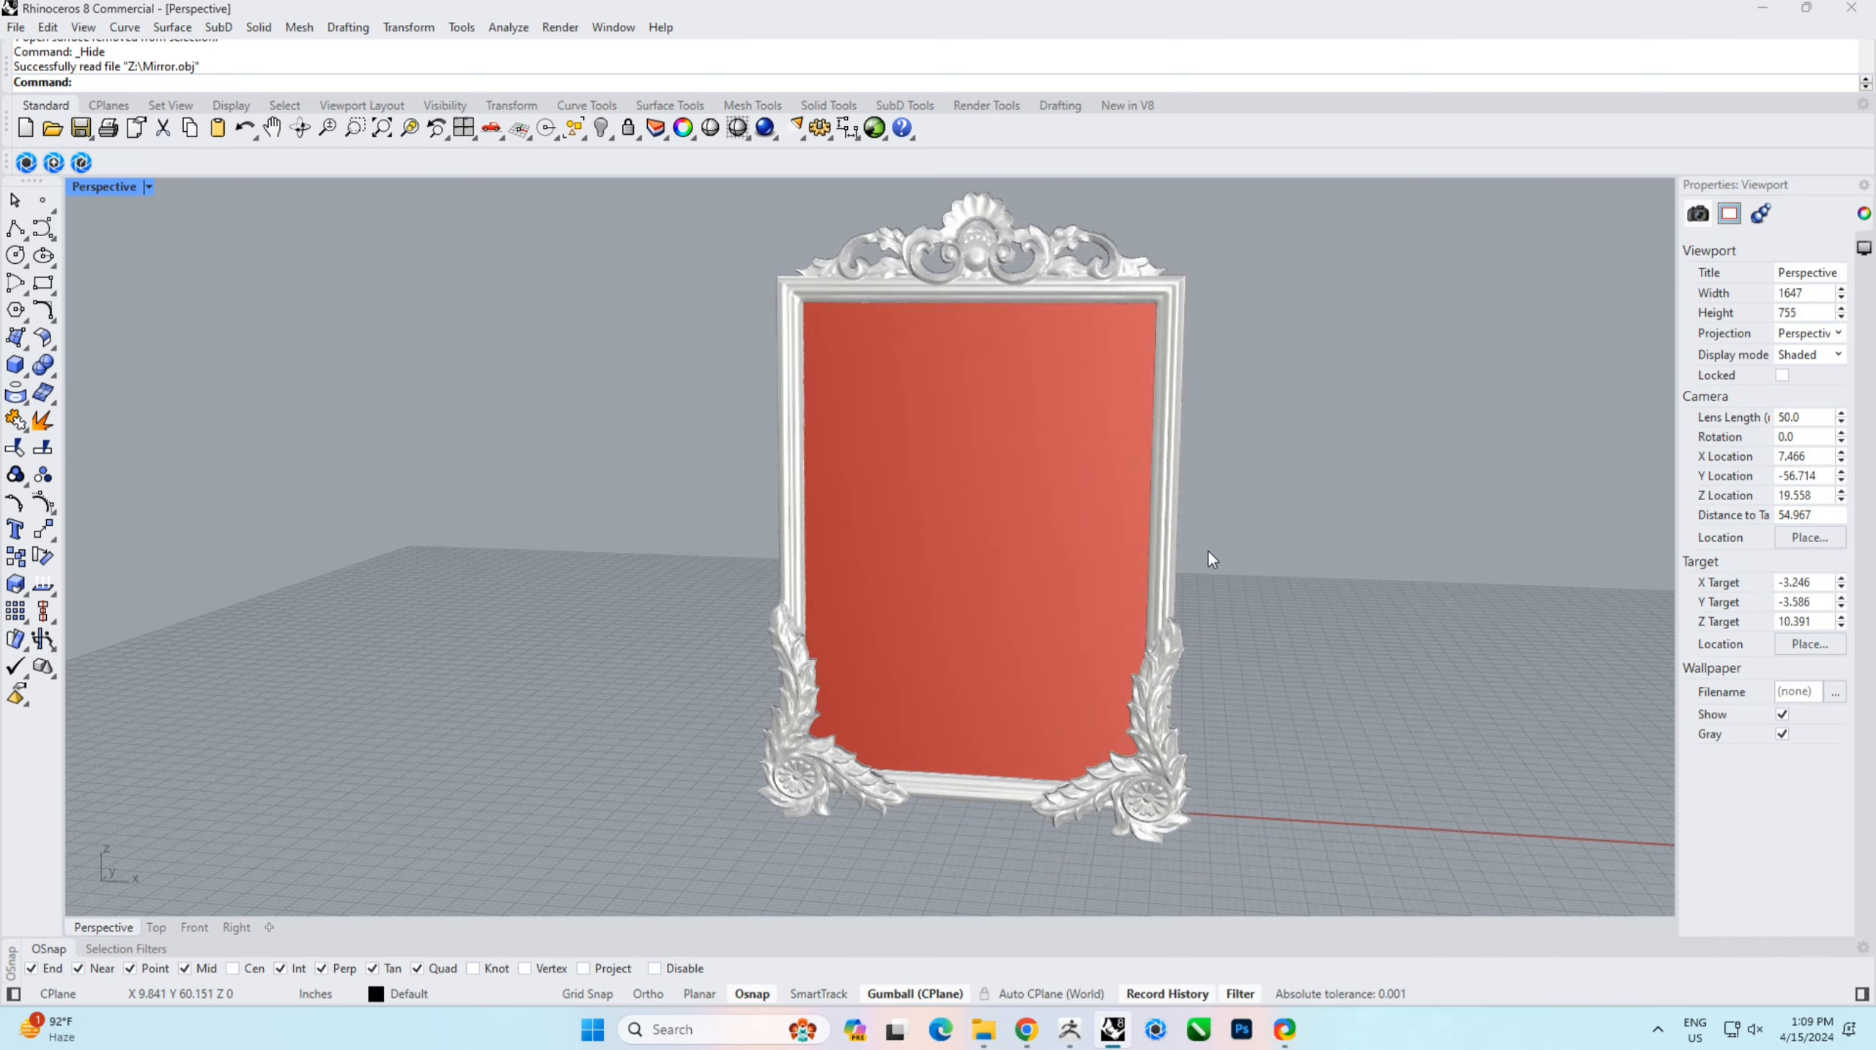
{"action": "right_click_drag", "start_coordinate": [1256, 545], "coordinate": [1271, 555]}
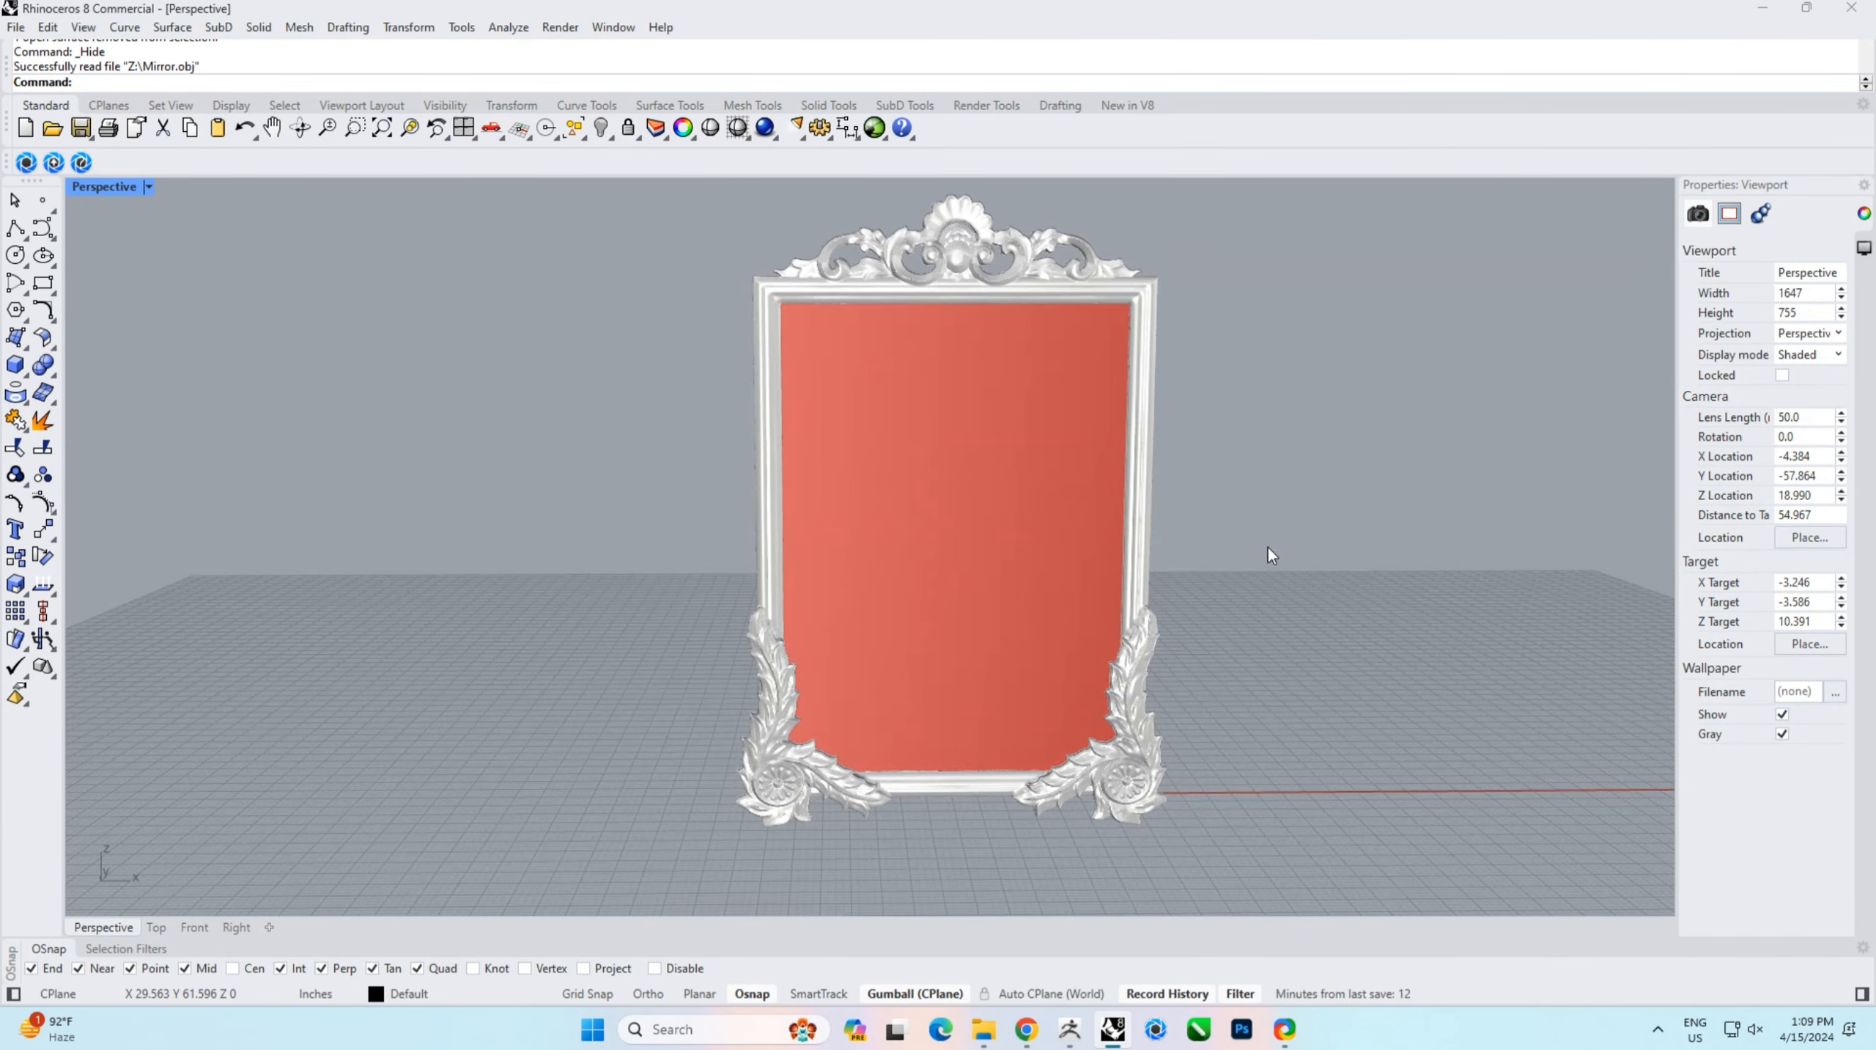